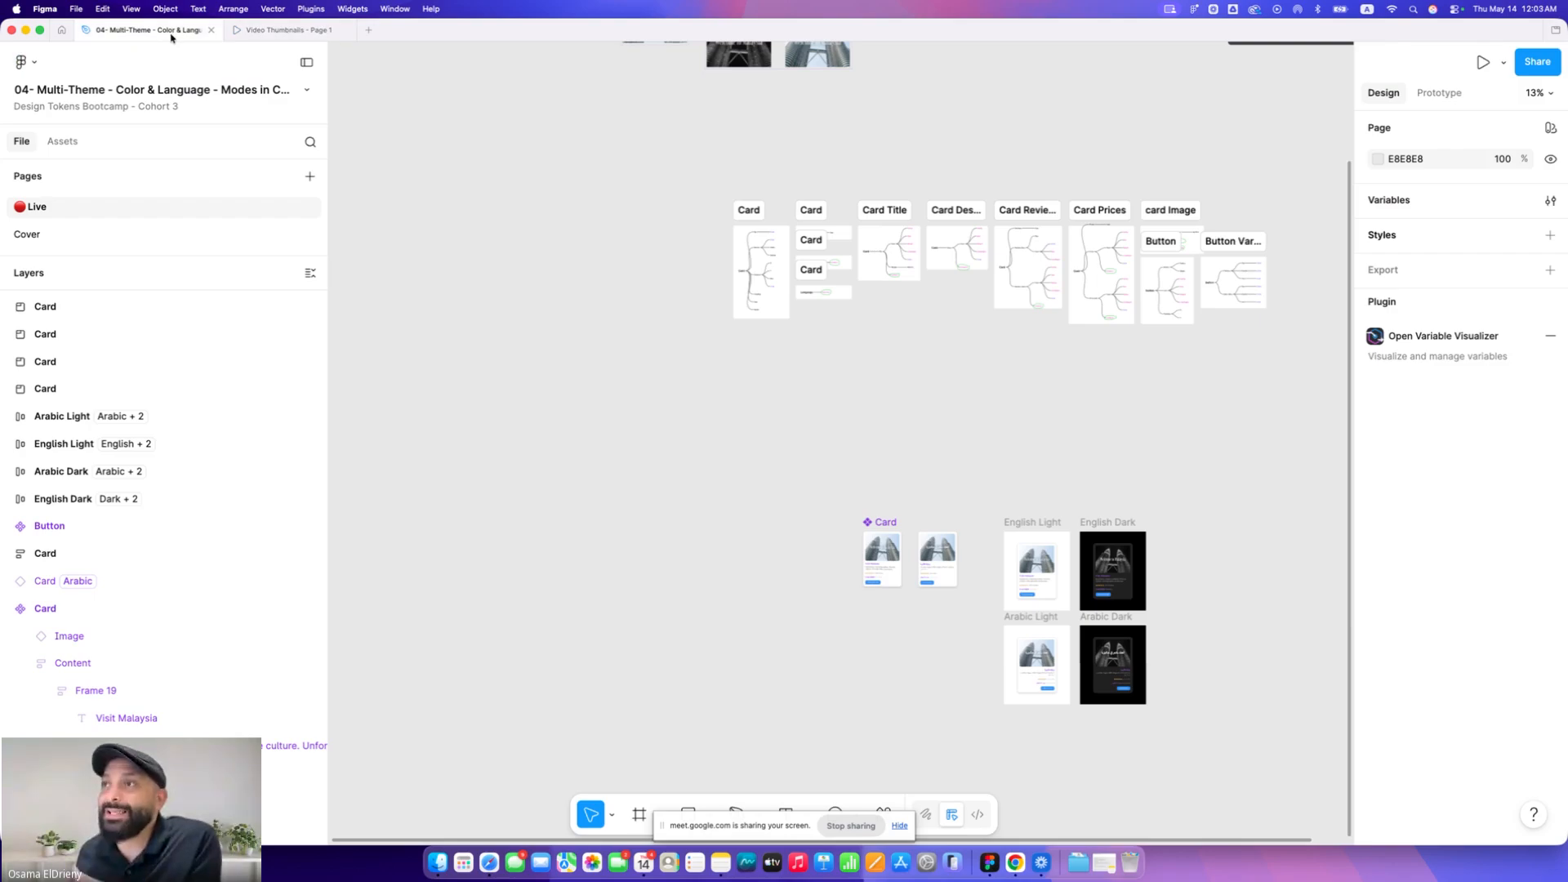
Examine the English and Arabic, light and dark card variants across the canvas
{"action": "scroll", "coordinate": [539, 351], "scroll_direction": "down", "scroll_amount": 3}
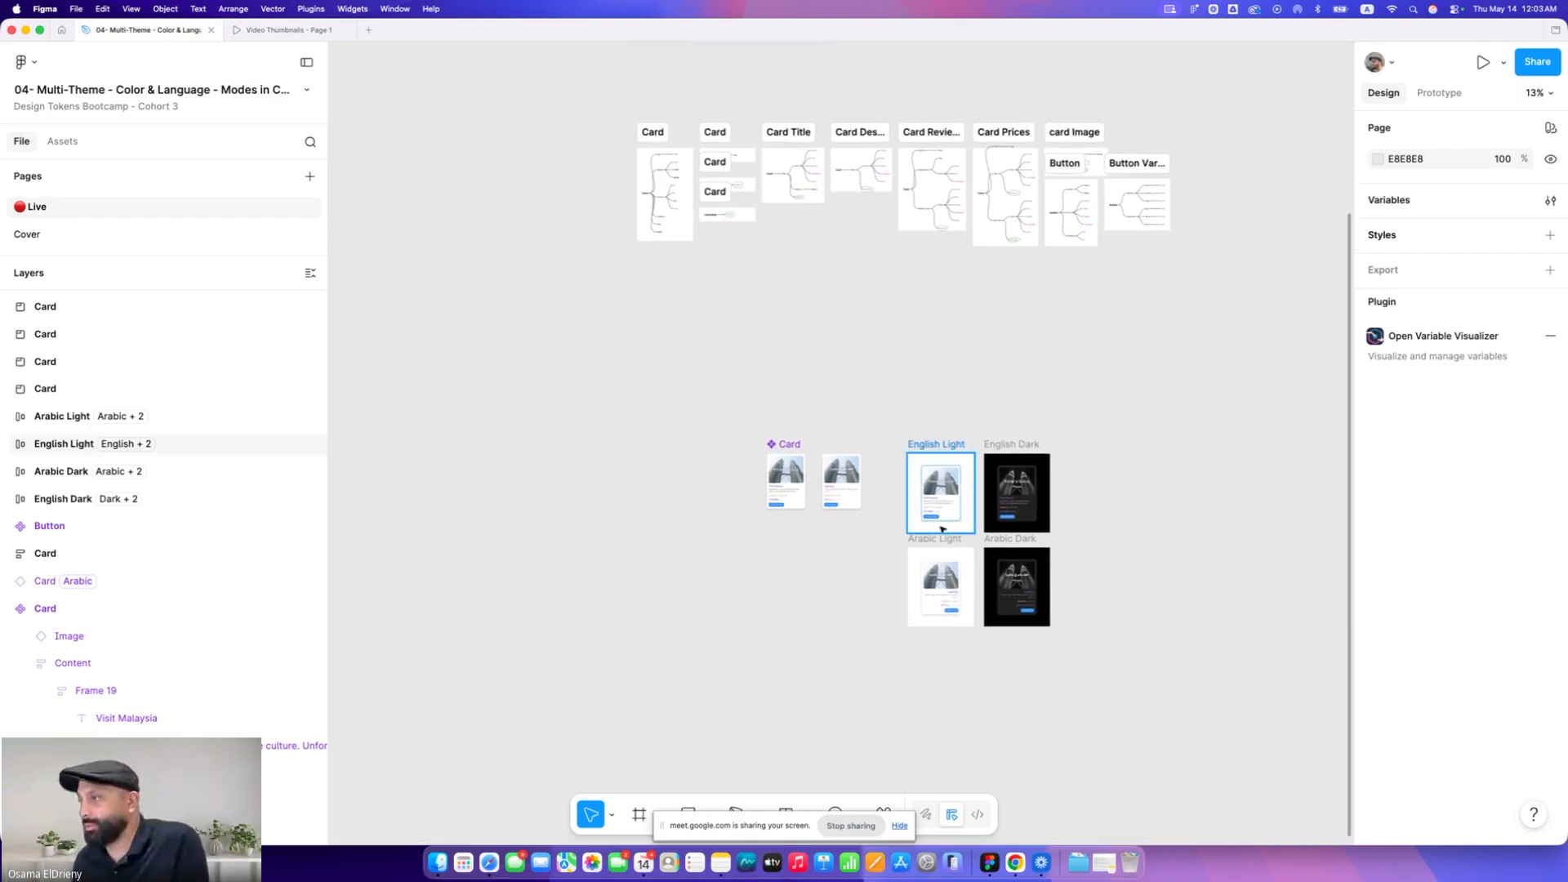
{"action": "scroll", "coordinate": [1140, 553], "scroll_direction": "up", "scroll_amount": 5}
{"action": "scroll", "coordinate": [1020, 553], "scroll_direction": "up", "scroll_amount": 1}
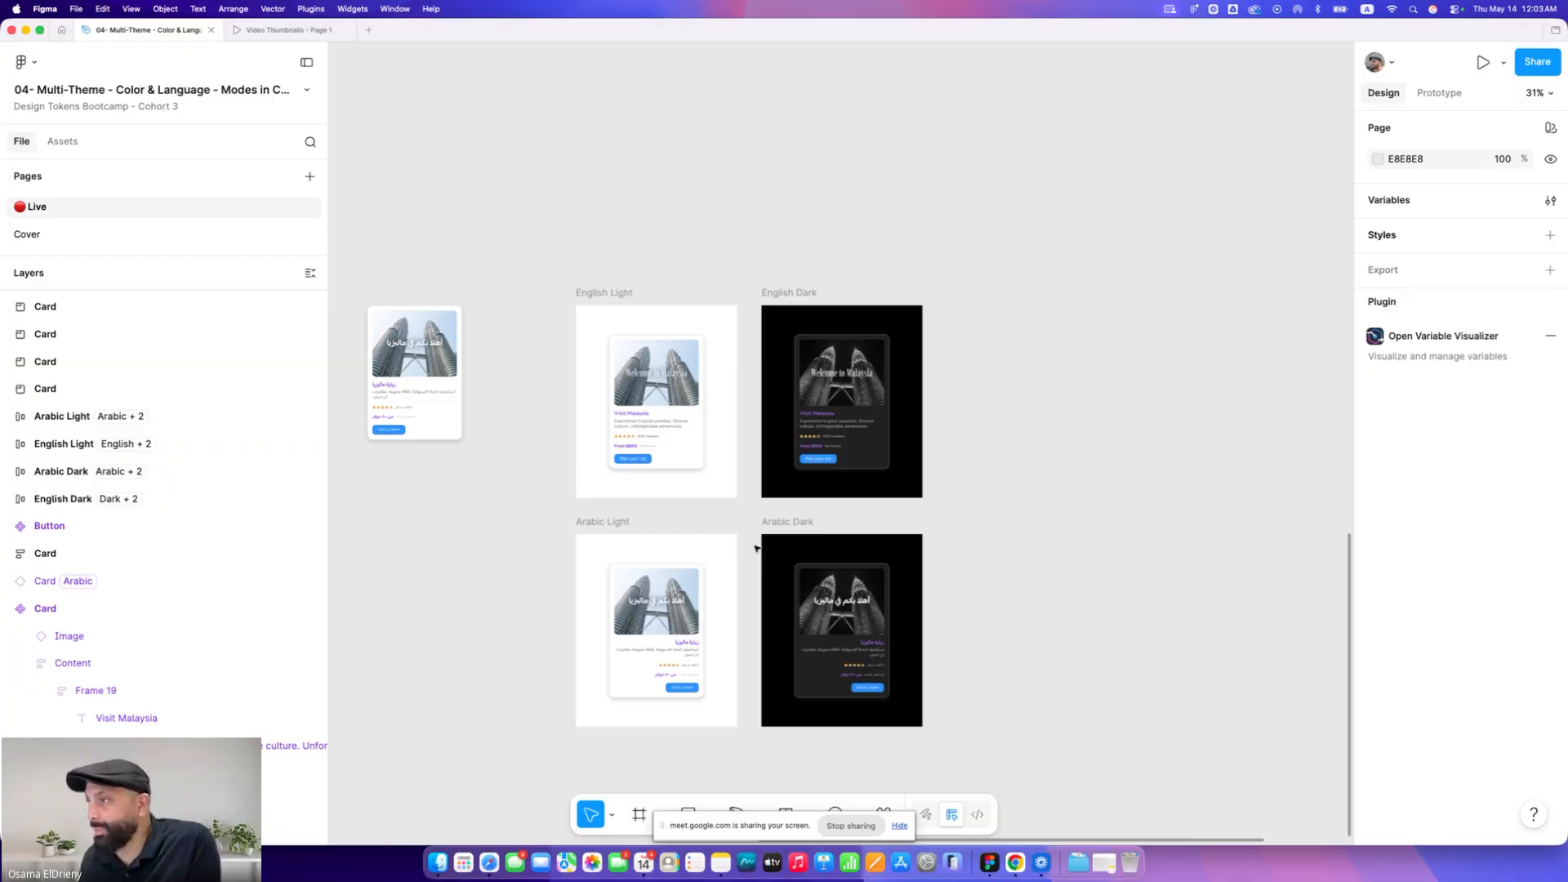
{"action": "scroll", "coordinate": [652, 469], "scroll_direction": "up", "scroll_amount": 4}
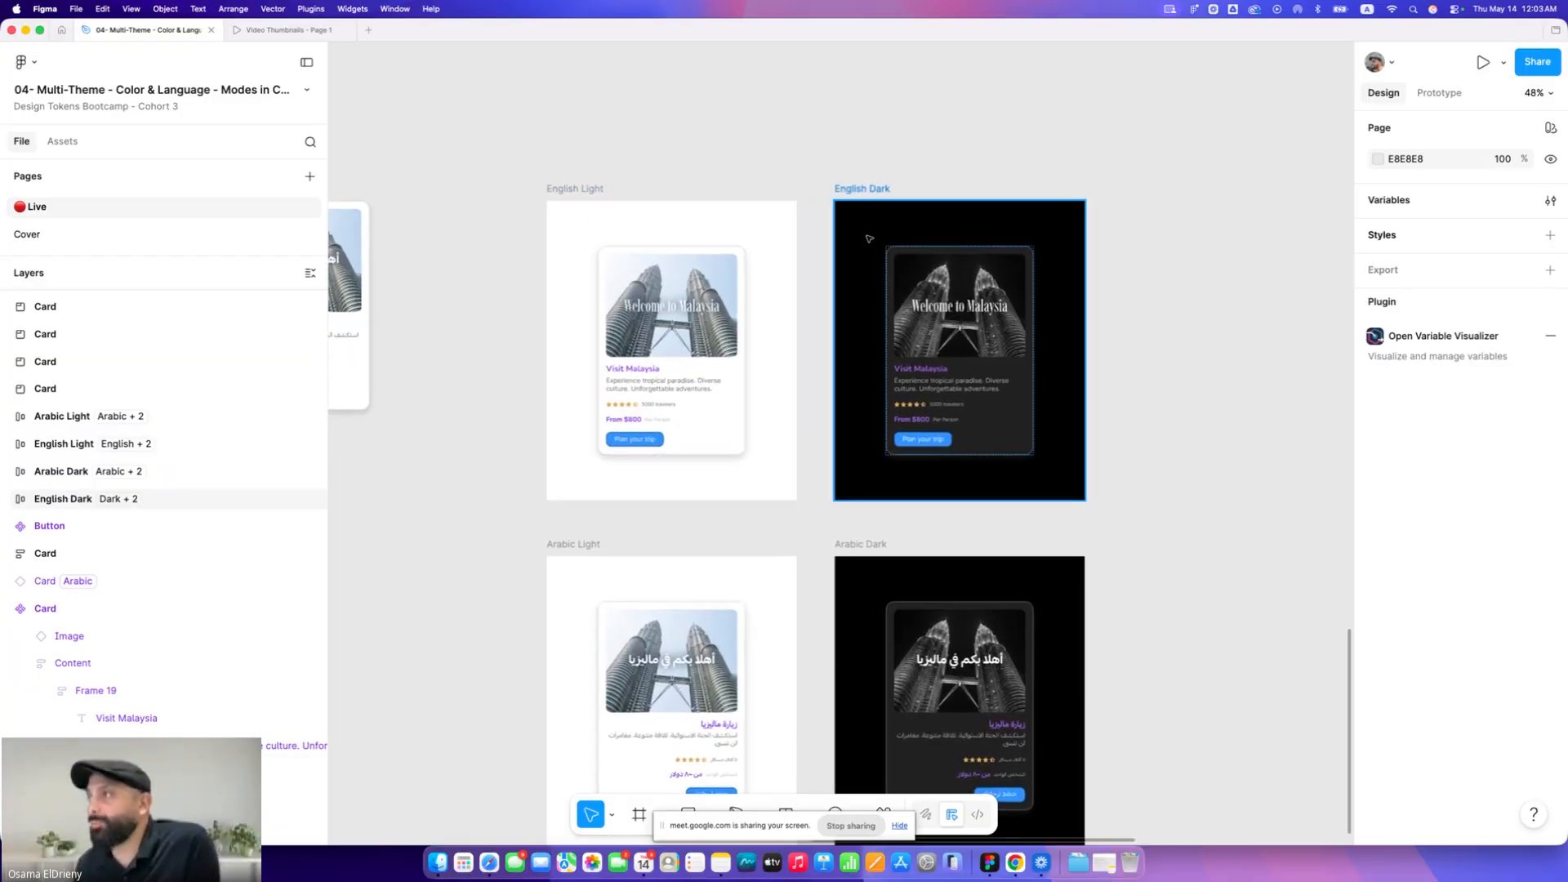
{"action": "scroll", "coordinate": [820, 194], "scroll_direction": "up", "scroll_amount": 5}
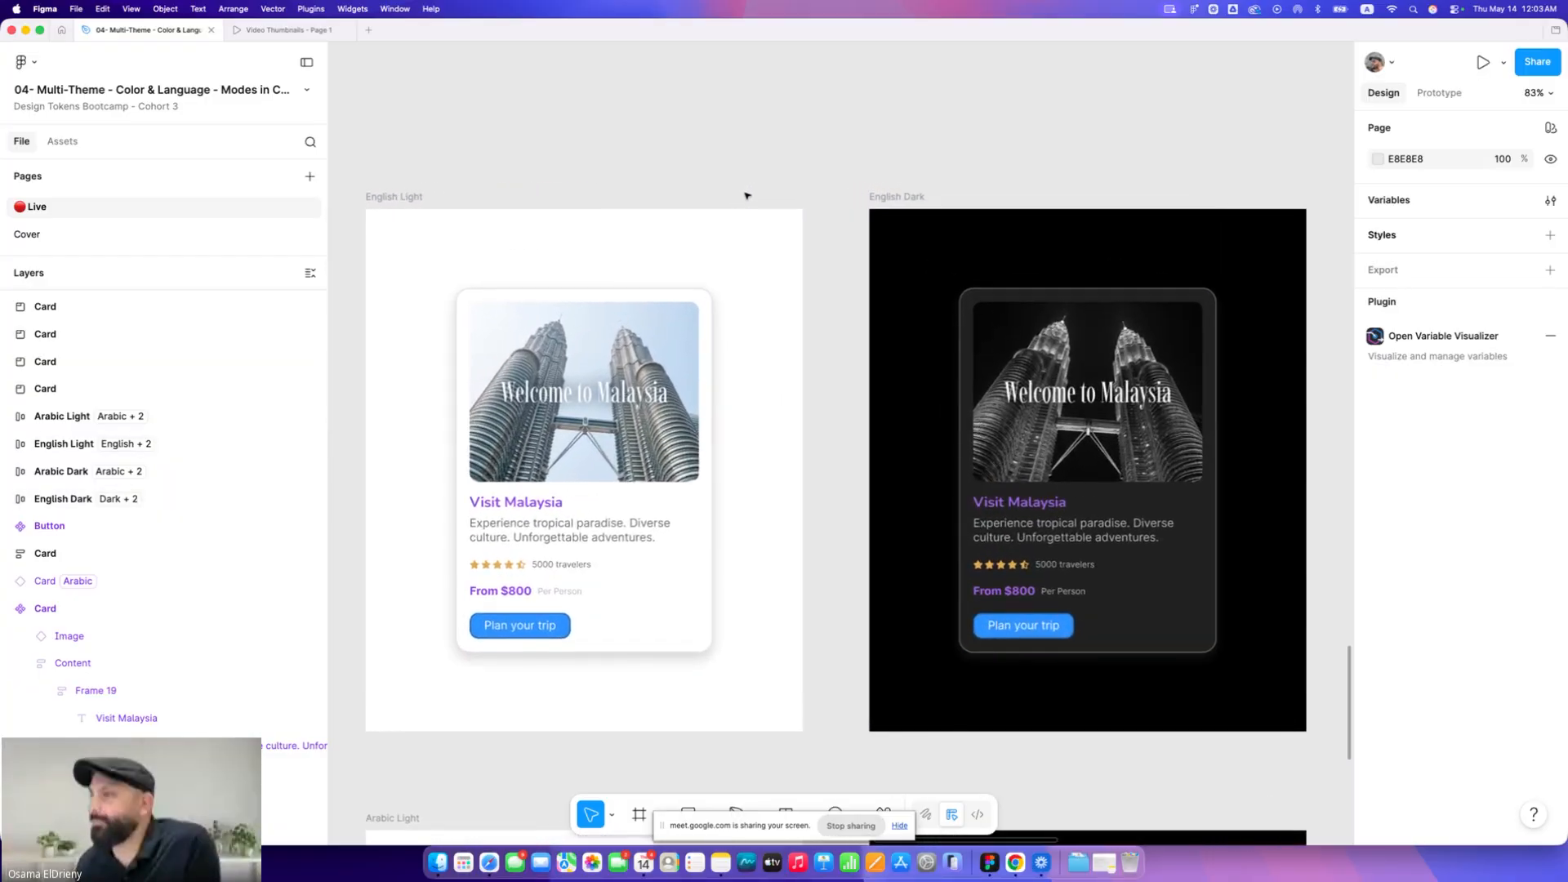
{"action": "scroll", "coordinate": [746, 196], "scroll_direction": "down", "scroll_amount": 1}
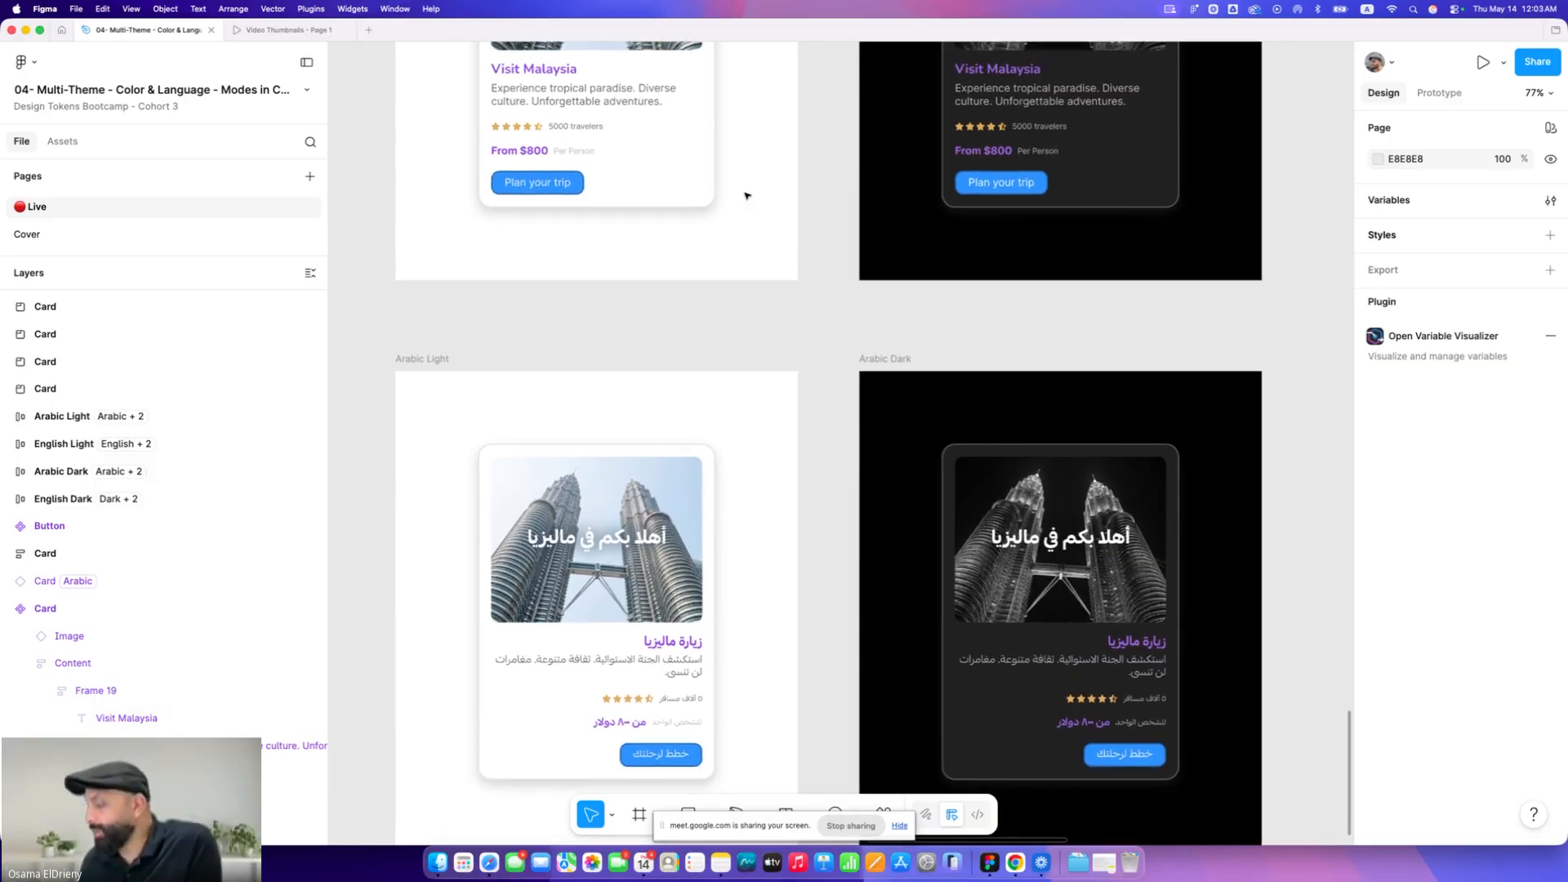
{"action": "key", "text": "super+backslash"}
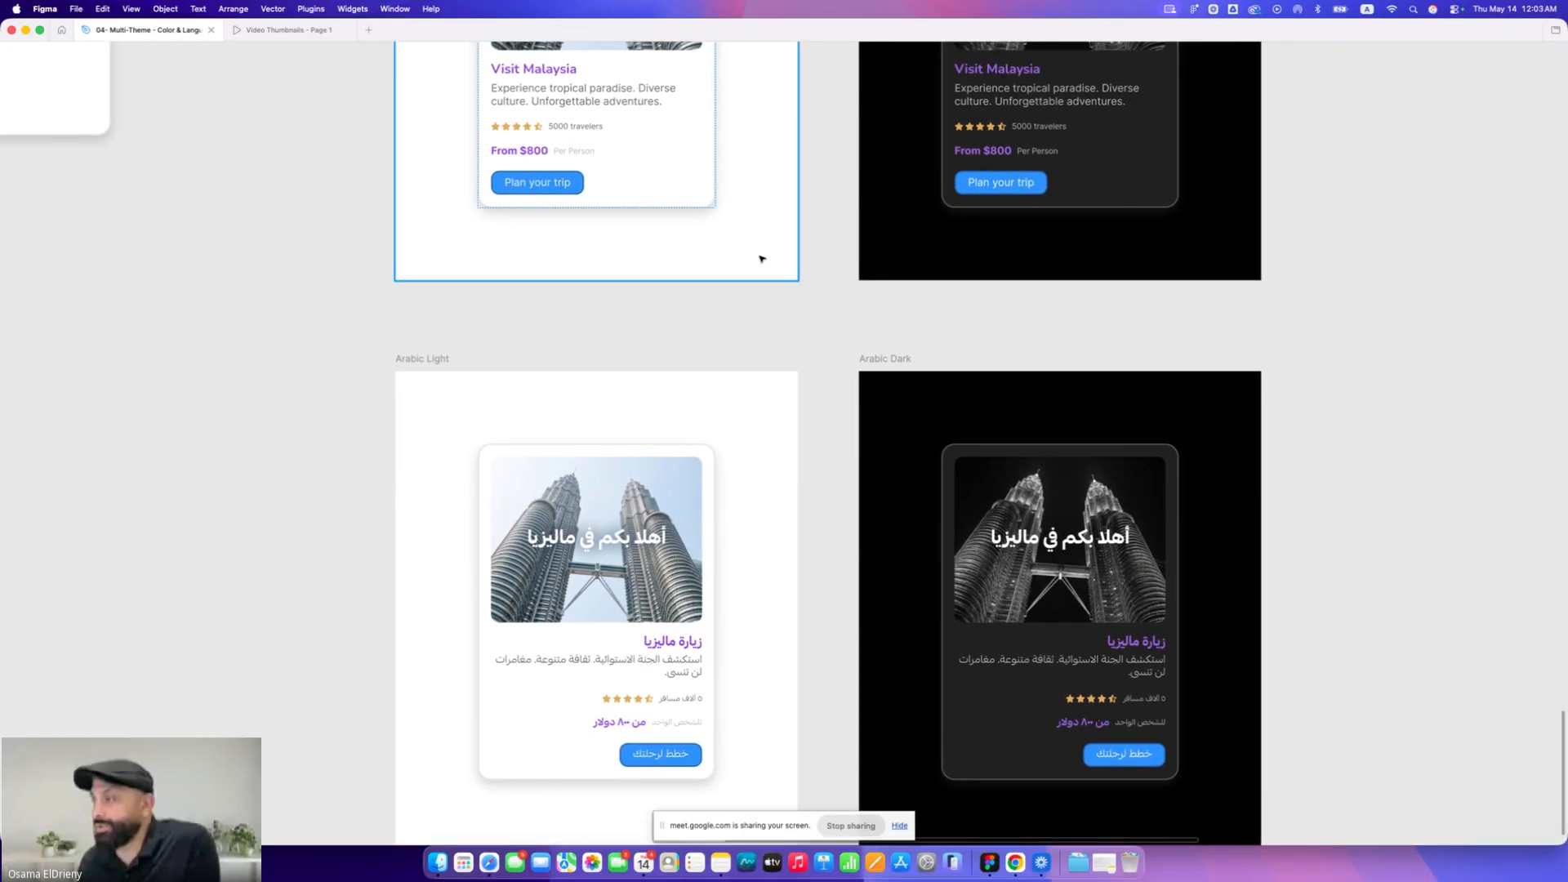
{"action": "scroll", "coordinate": [763, 257], "scroll_direction": "up", "scroll_amount": 4}
{"action": "scroll", "coordinate": [433, 183], "scroll_direction": "up", "scroll_amount": 1}
{"action": "scroll", "coordinate": [433, 183], "scroll_direction": "up", "scroll_amount": 1}
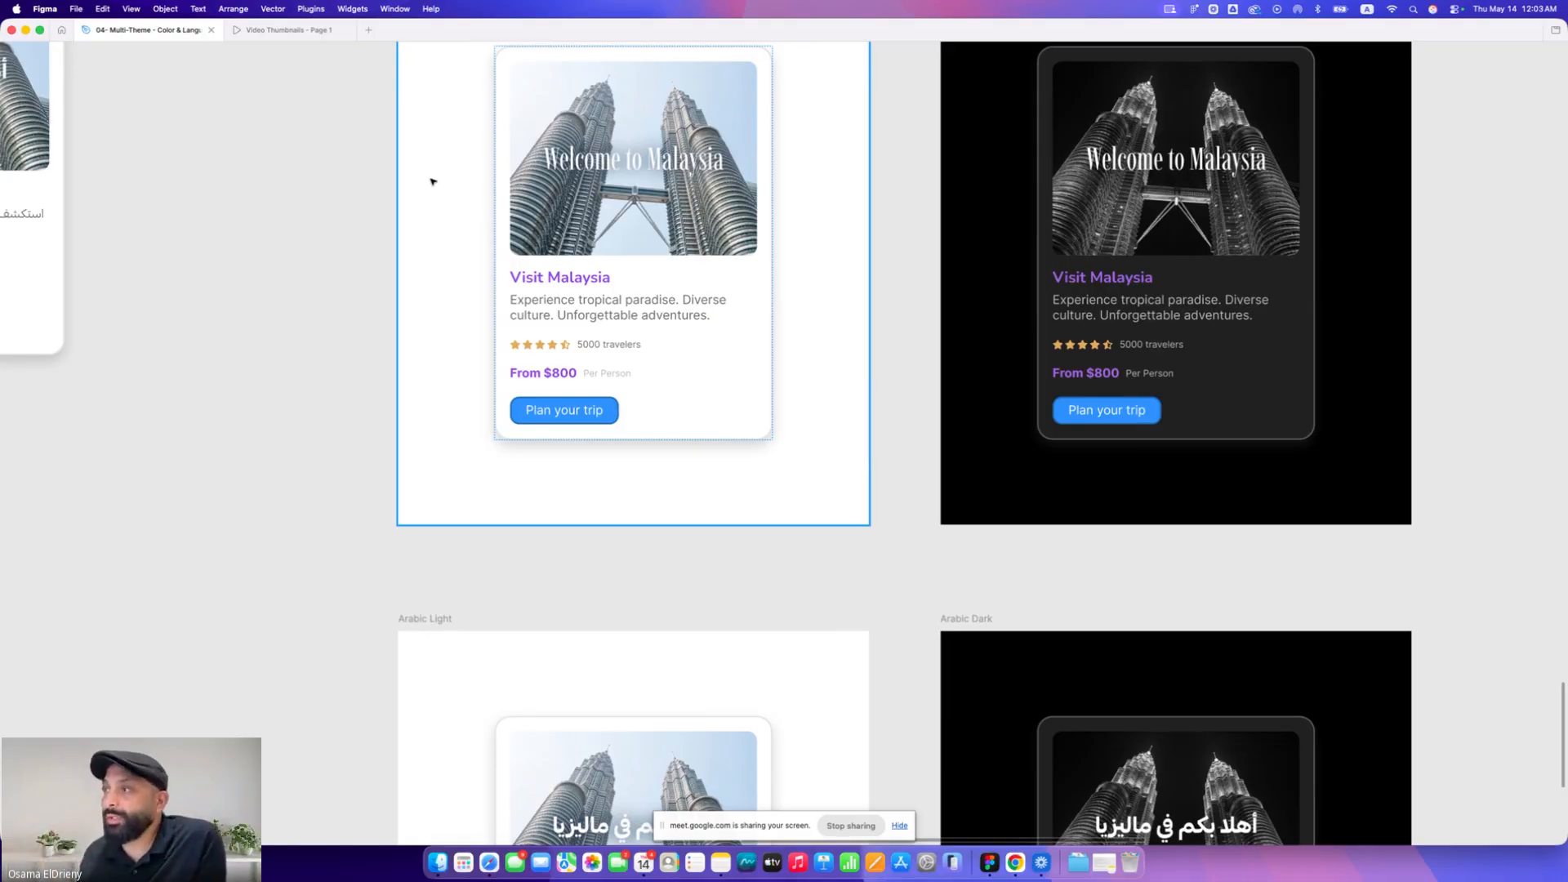
{"action": "scroll", "coordinate": [431, 180], "scroll_direction": "down", "scroll_amount": 8}
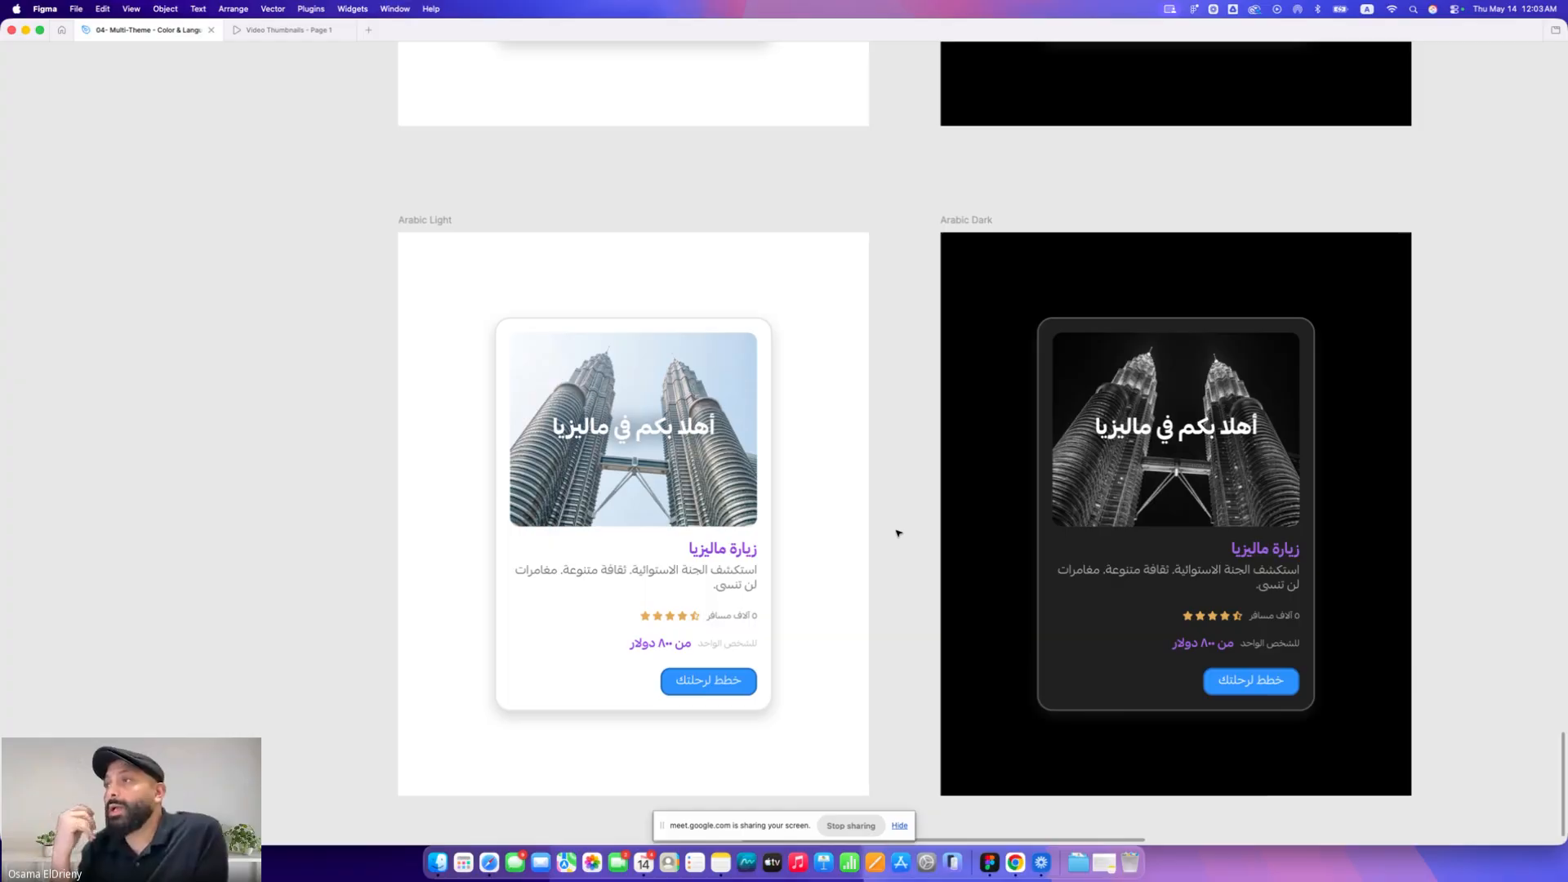
{"action": "scroll", "coordinate": [899, 534], "scroll_direction": "up", "scroll_amount": 10}
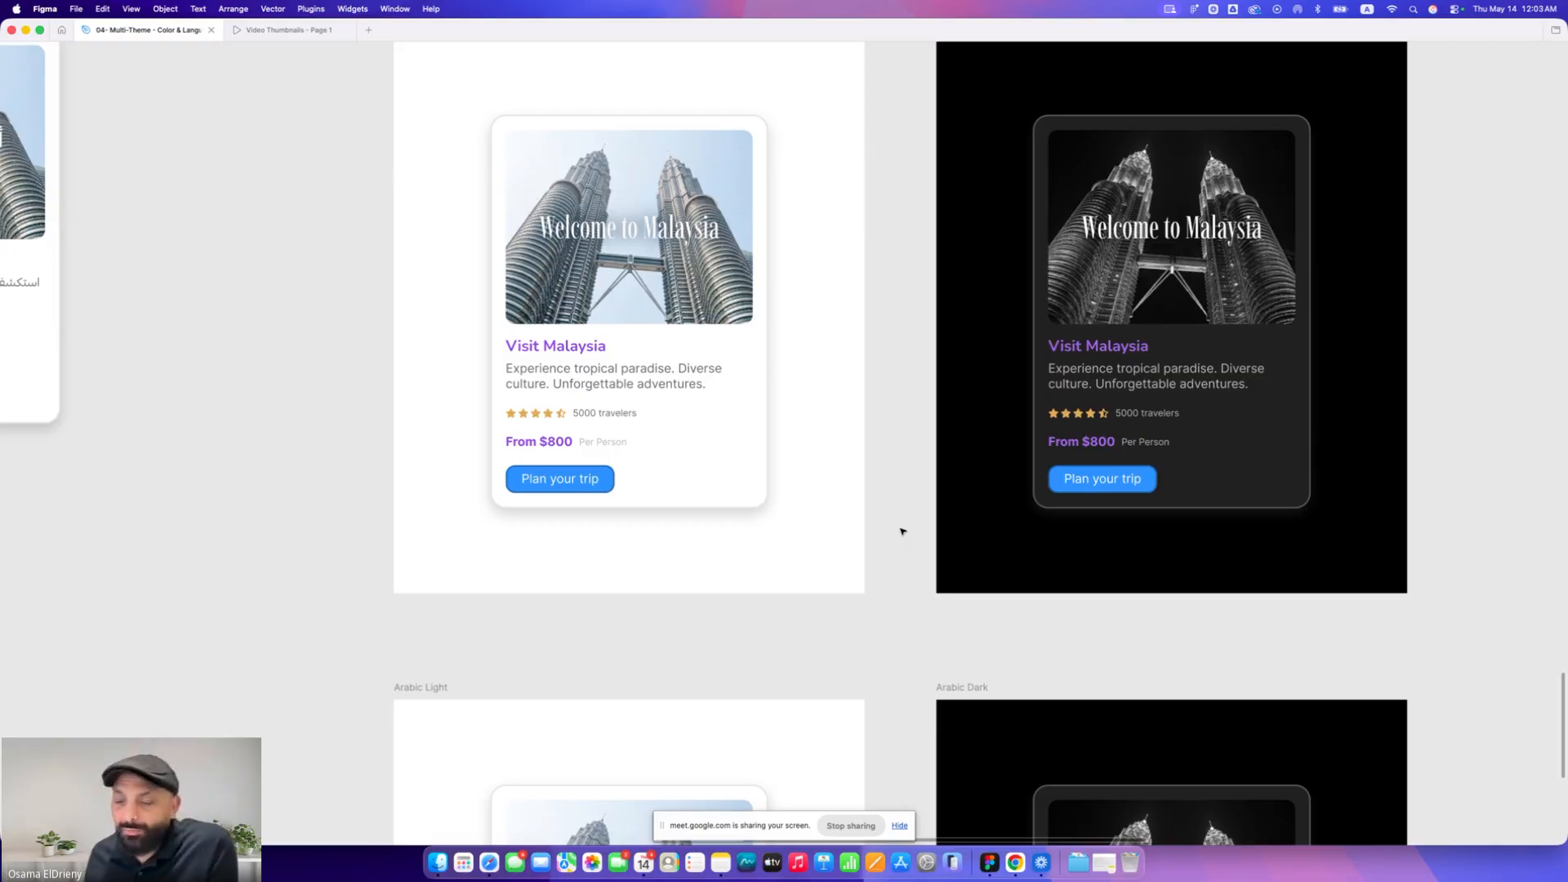
{"action": "scroll", "coordinate": [901, 532], "scroll_direction": "up", "scroll_amount": 2}
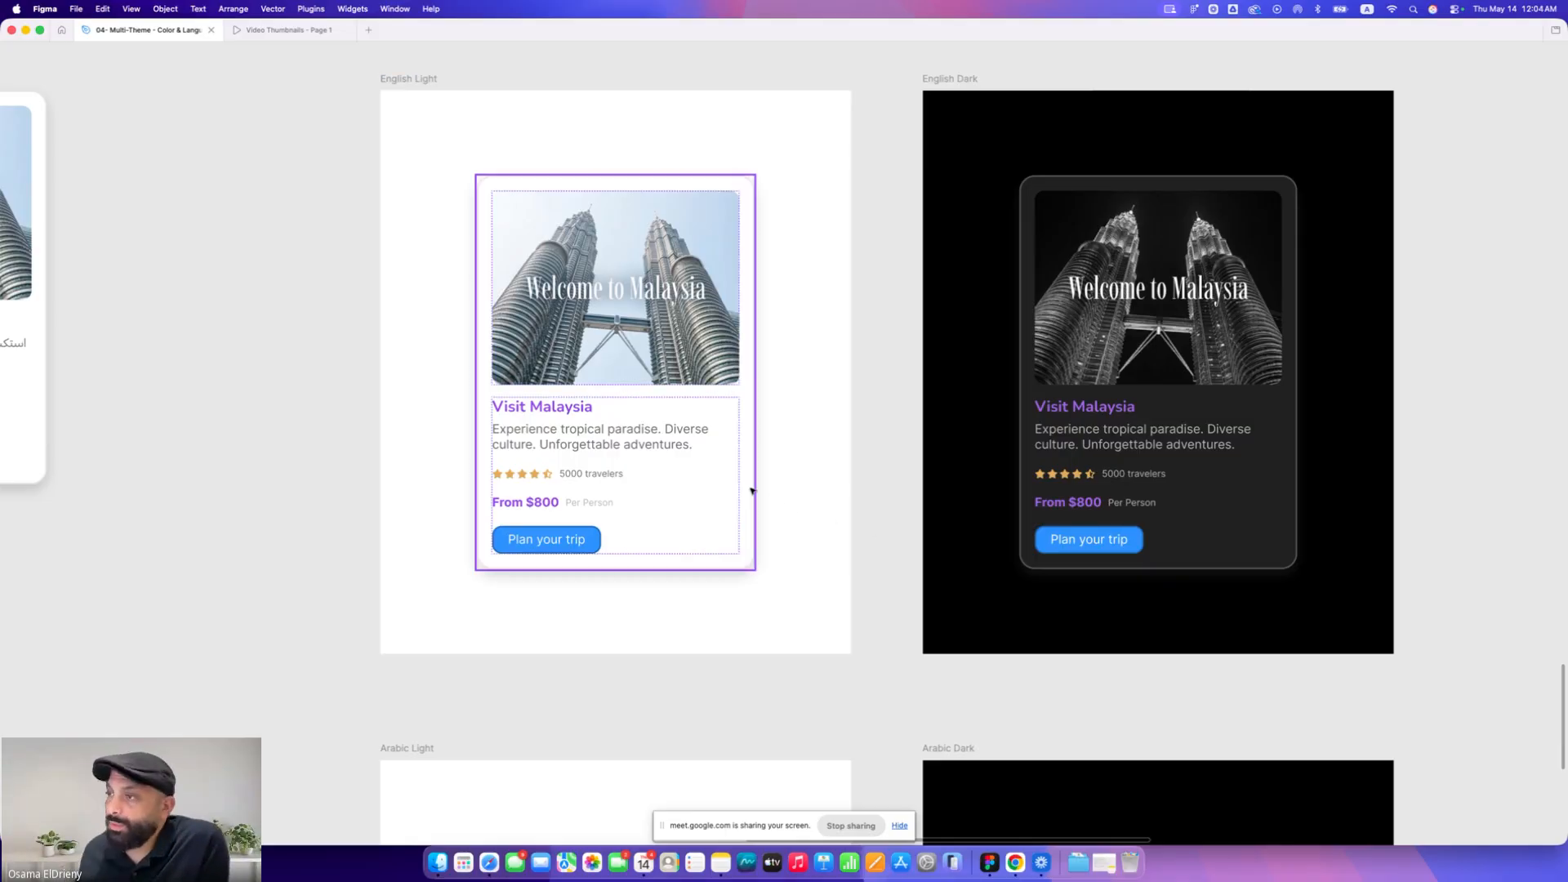
{"action": "scroll", "coordinate": [455, 586], "scroll_direction": "down", "scroll_amount": 10}
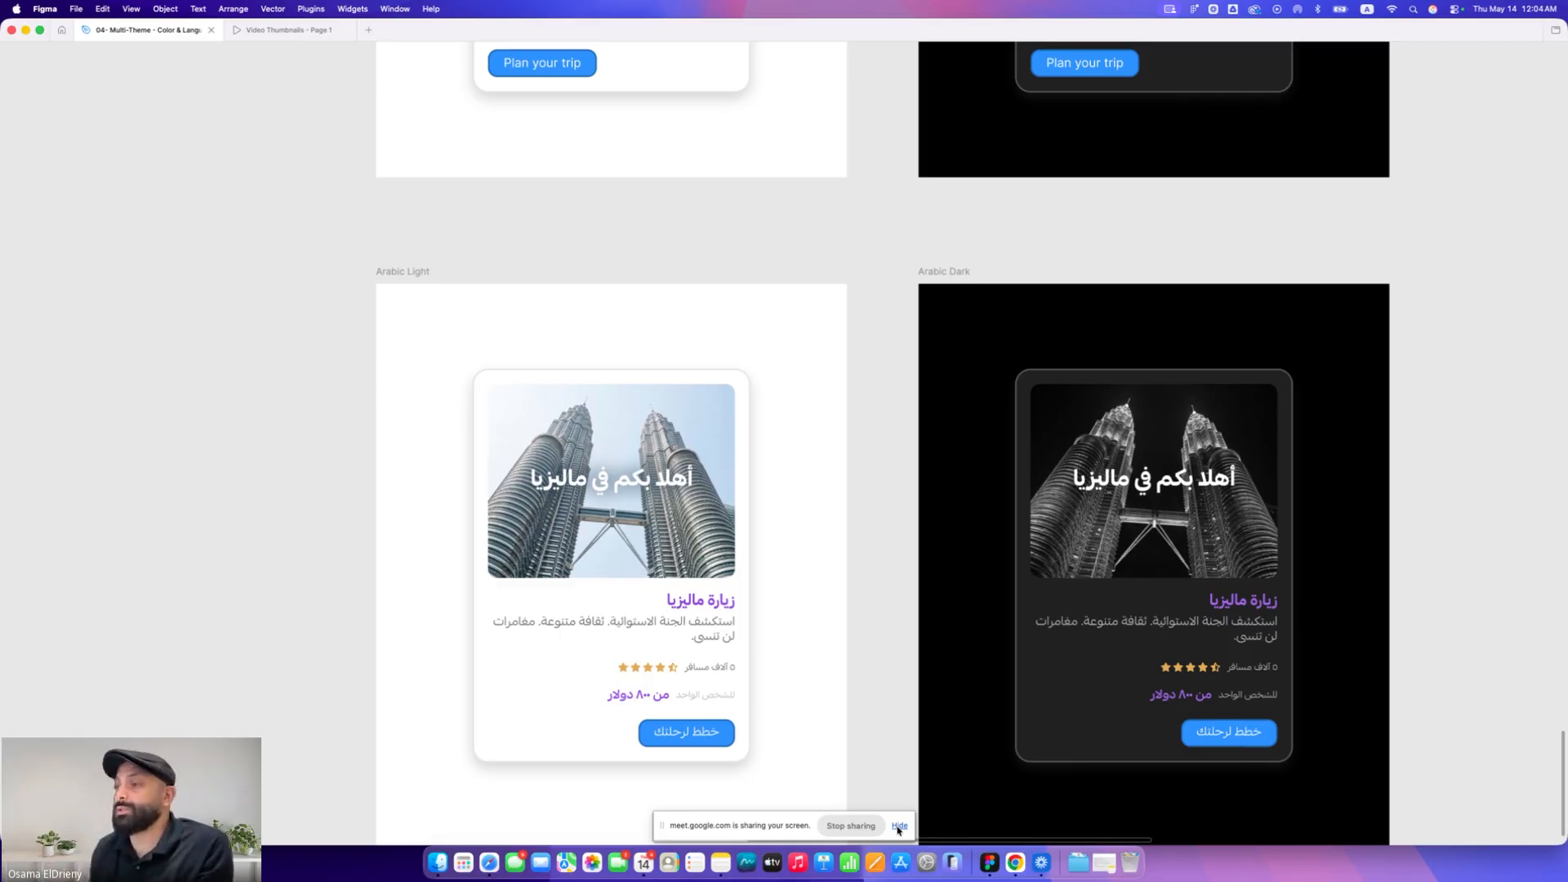
{"action": "scroll", "coordinate": [837, 493], "scroll_direction": "up", "scroll_amount": 5}
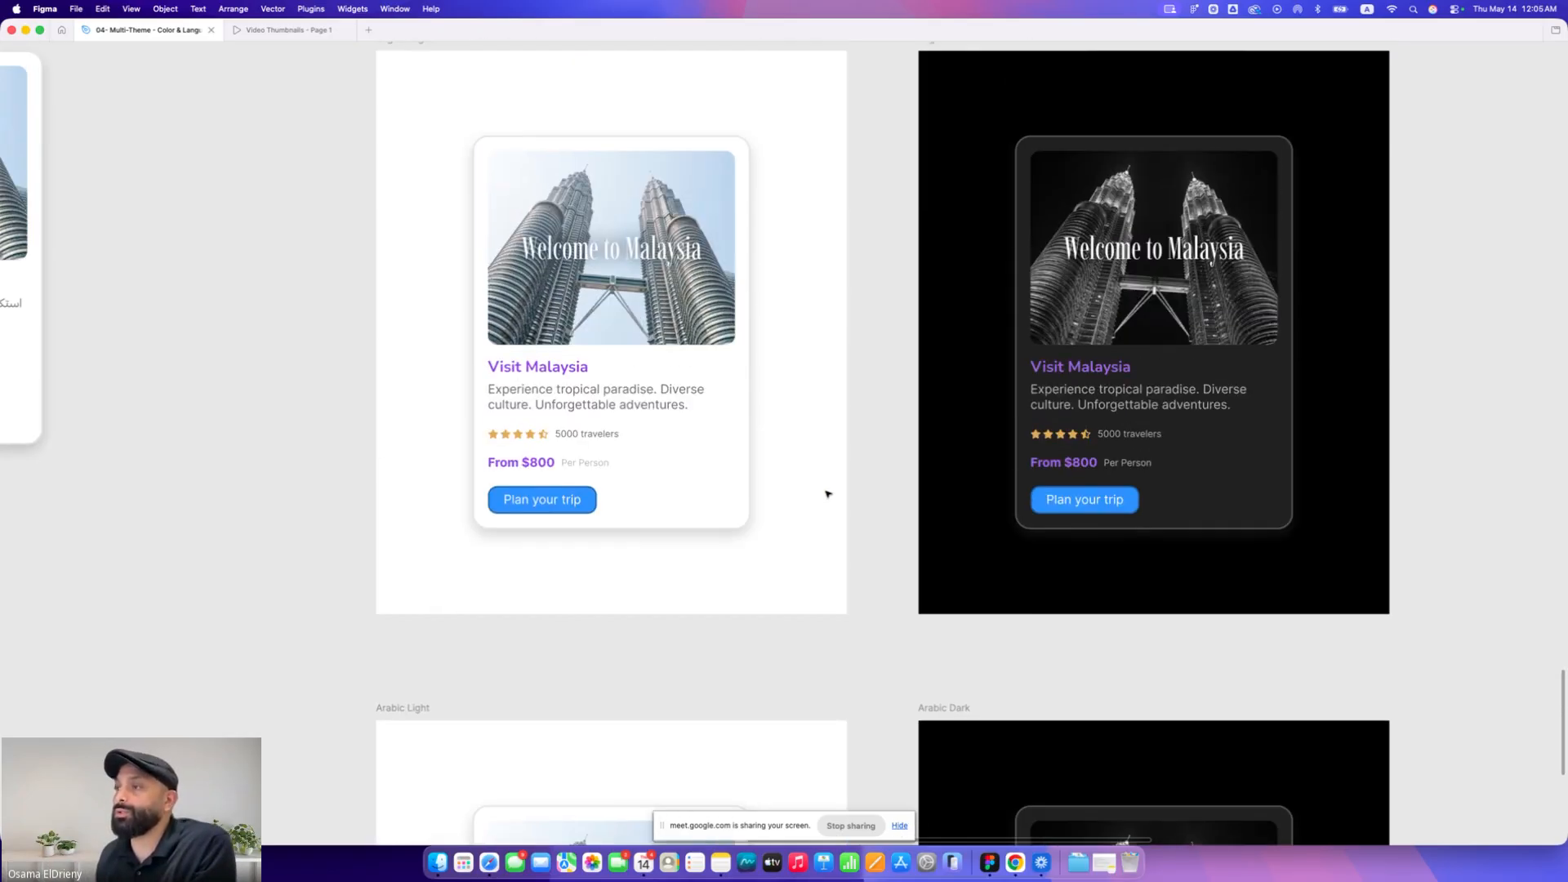
{"action": "scroll", "coordinate": [826, 493], "scroll_direction": "down", "scroll_amount": 10}
{"action": "scroll", "coordinate": [525, 402], "scroll_direction": "up", "scroll_amount": 5}
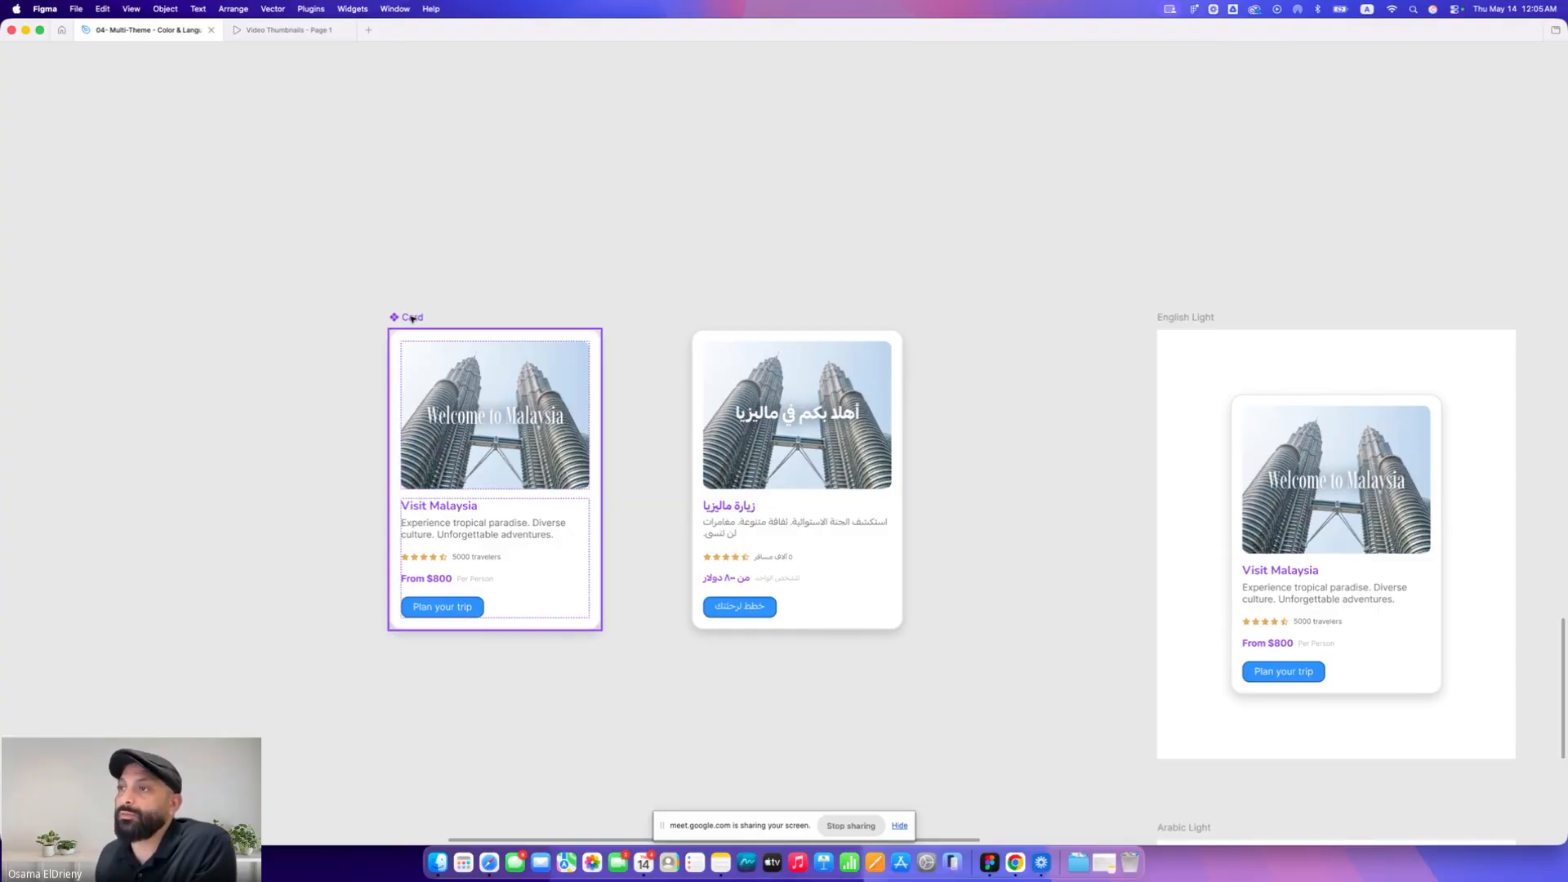
Move the main Card component left, away from the Arabic card, and select the Arabic card
{"action": "left_click_drag", "start_coordinate": [412, 318], "coordinate": [284, 318]}
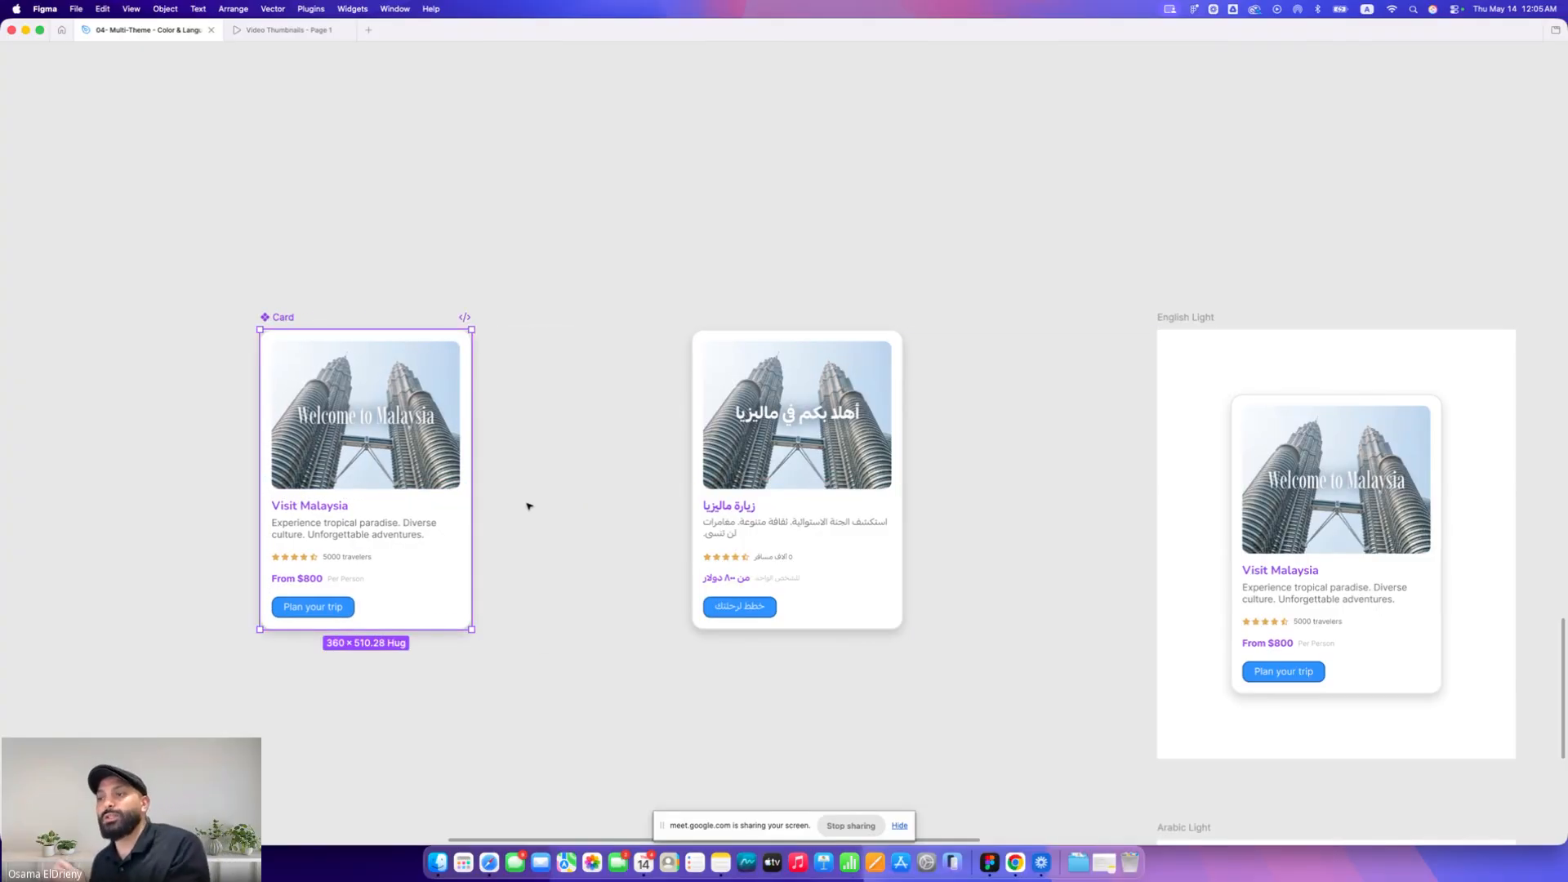
{"action": "left_click", "coordinate": [786, 509]}
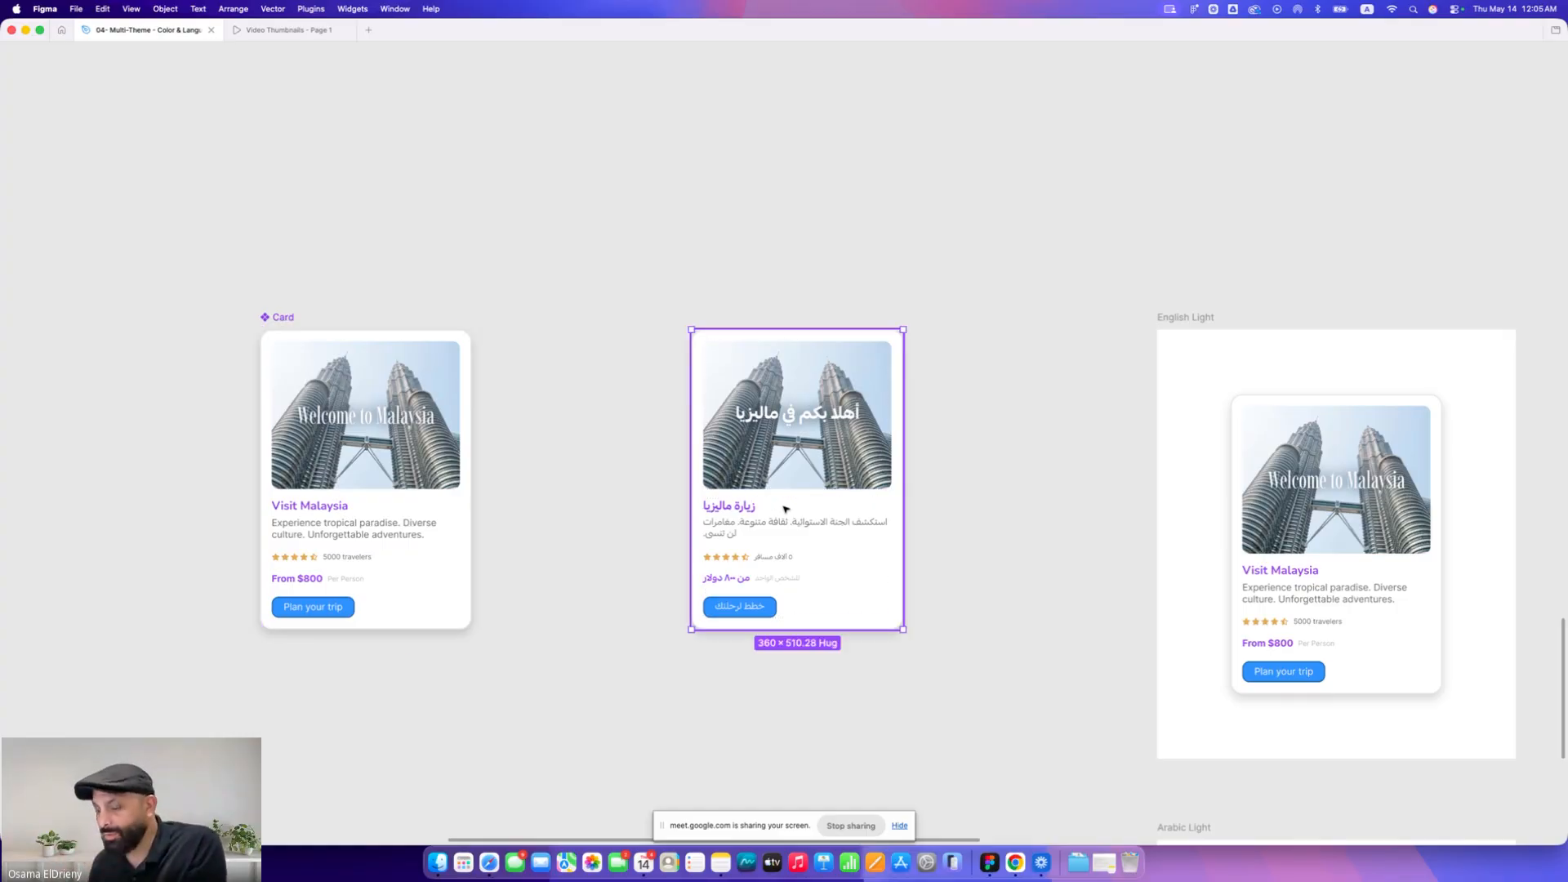
{"action": "key", "text": "super+backslash"}
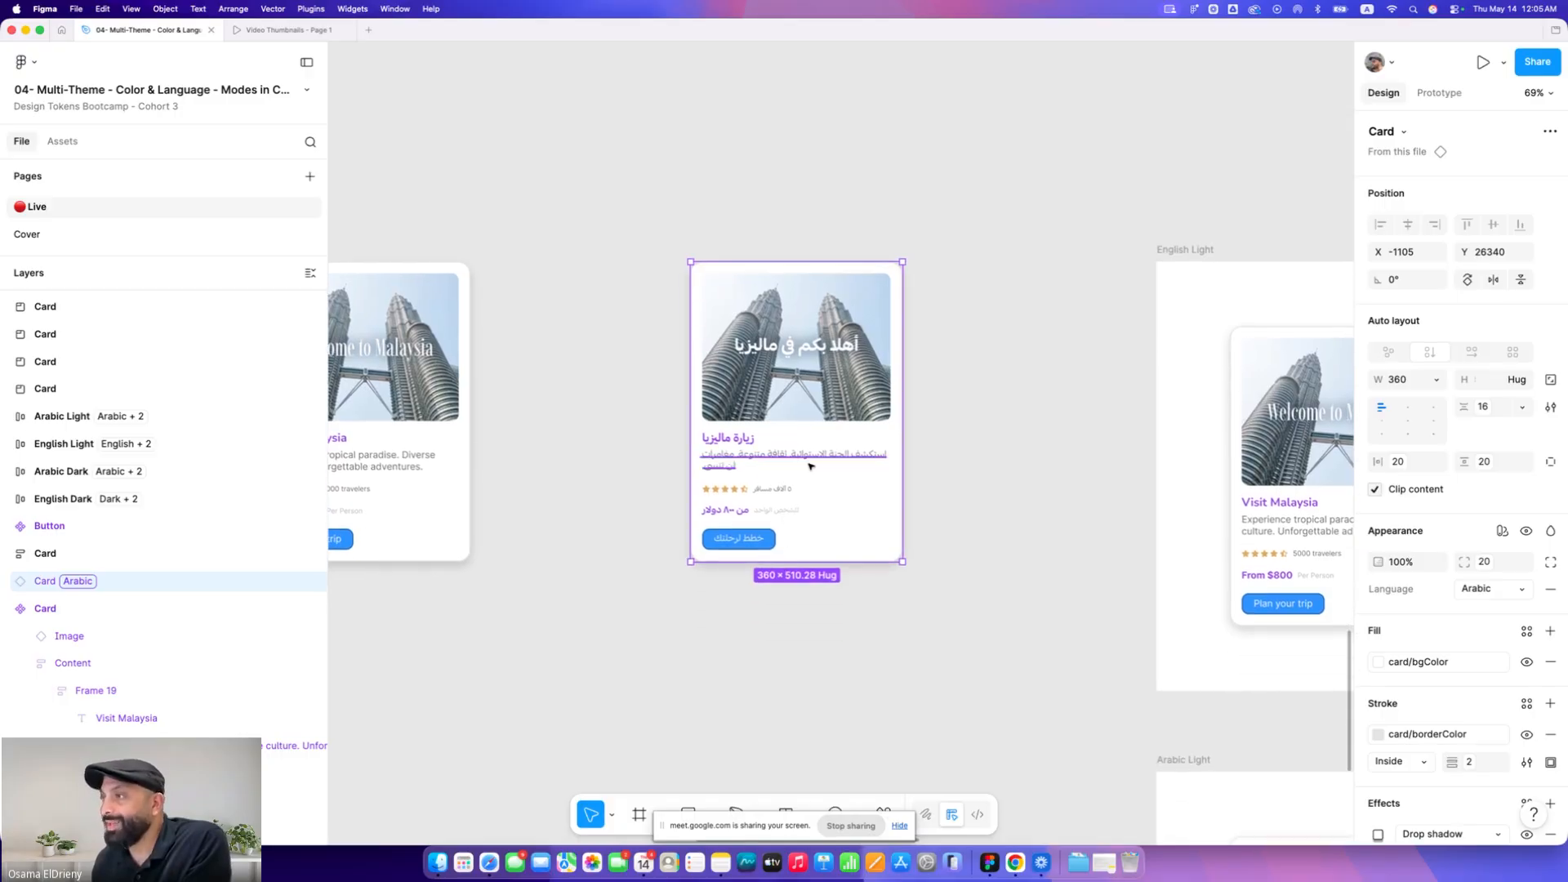
Examine the Arabic card's auto layout, language mode and content frame layers
{"action": "scroll", "coordinate": [796, 490], "scroll_direction": "up", "scroll_amount": 5}
{"action": "scroll", "coordinate": [809, 466], "scroll_direction": "up", "scroll_amount": 1}
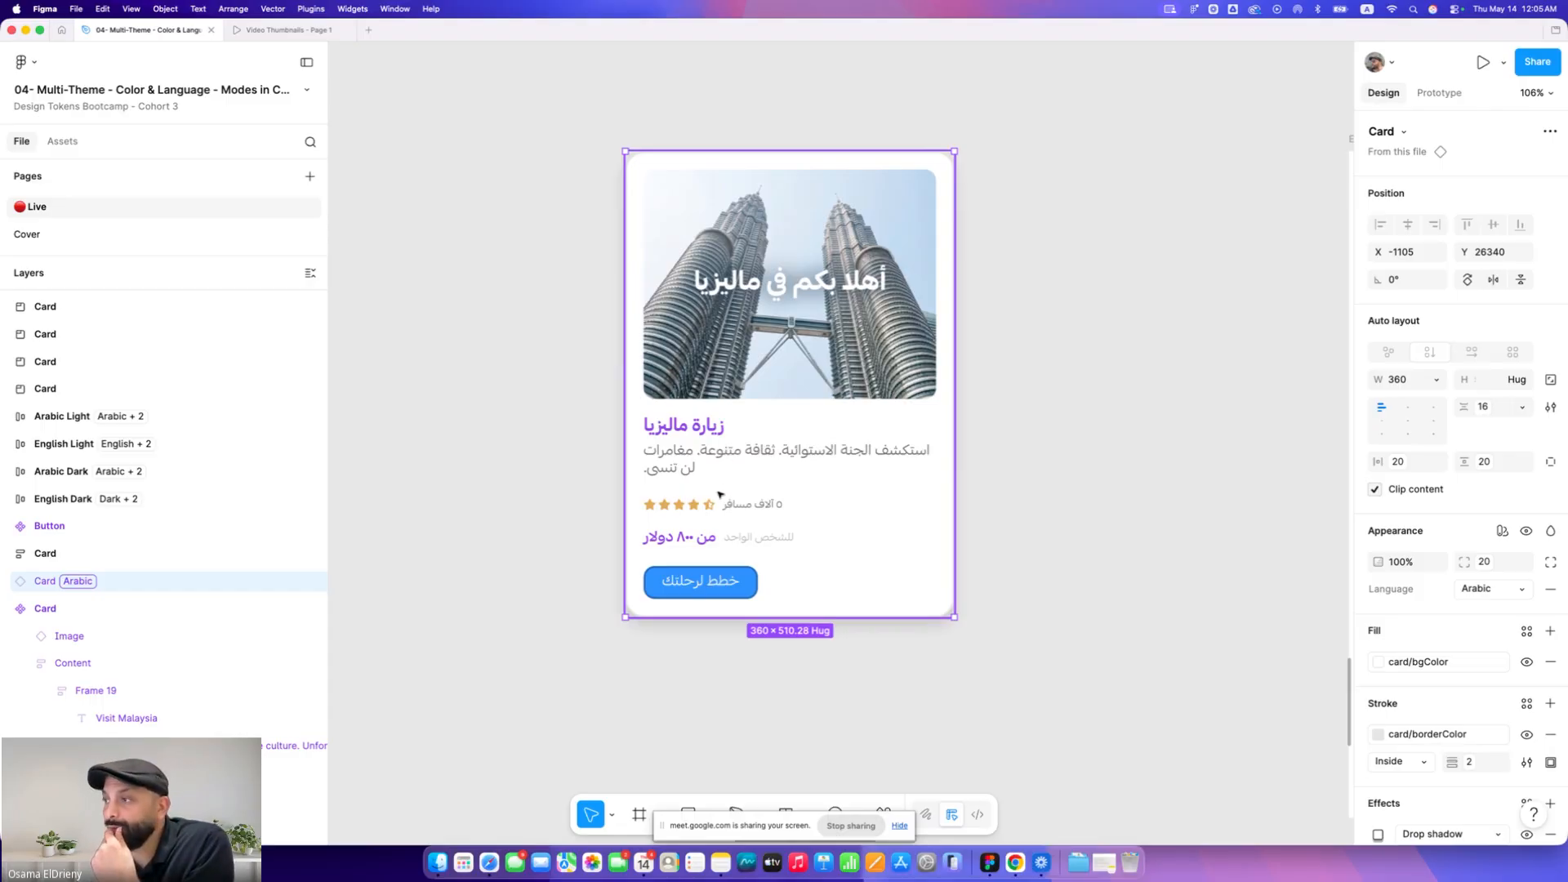
{"action": "left_click", "coordinate": [91, 692]}
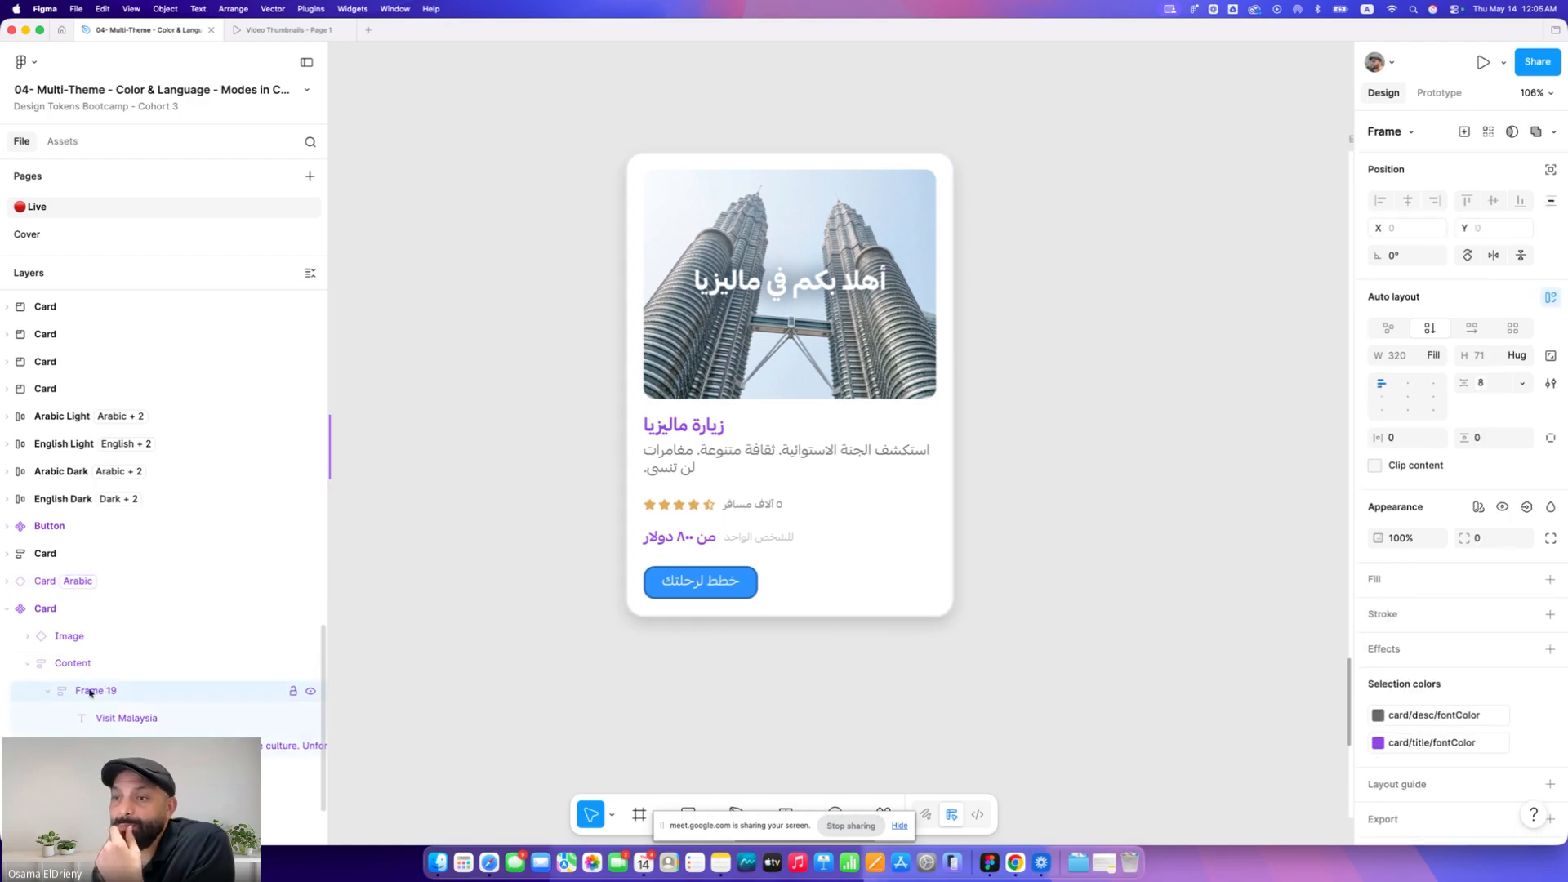
{"action": "left_click", "coordinate": [696, 504]}
{"action": "left_click", "coordinate": [695, 506]}
{"action": "scroll", "coordinate": [1014, 469], "scroll_direction": "down", "scroll_amount": 5}
{"action": "left_click", "coordinate": [620, 291]}
{"action": "scroll", "coordinate": [627, 294], "scroll_direction": "left", "scroll_amount": 4}
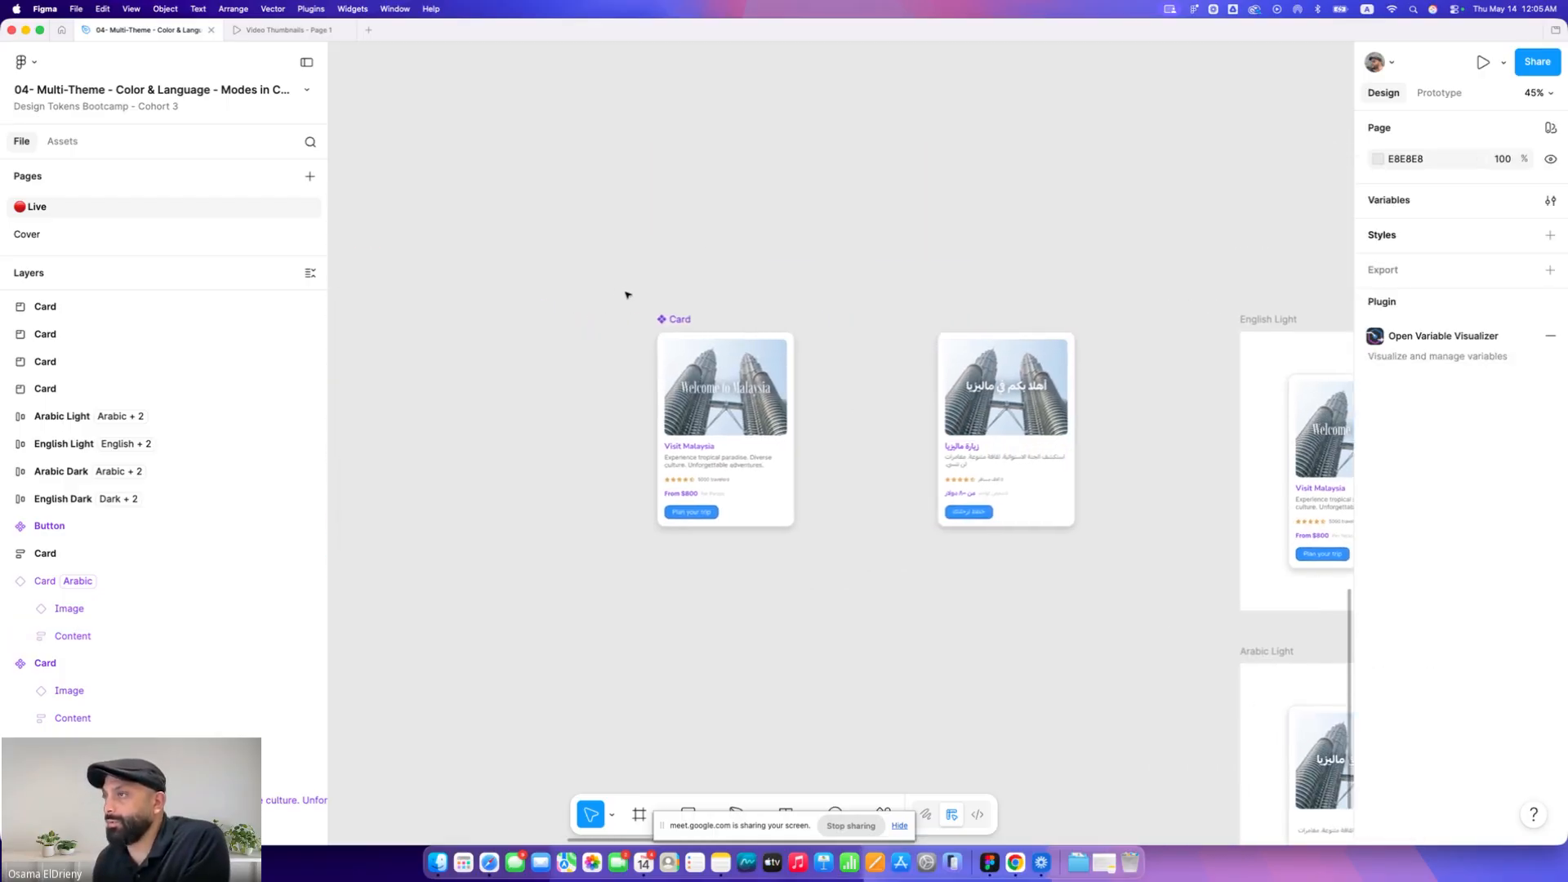
Try to replace the Arabic card with a duplicate of the main card, then undo those changes
{"action": "left_click", "coordinate": [719, 321]}
{"action": "left_click", "coordinate": [1064, 359]}
{"action": "key", "text": "Delete"}
{"action": "left_click", "coordinate": [725, 323]}
{"action": "left_click_drag", "start_coordinate": [725, 323], "coordinate": [977, 323], "text": "alt"}
{"action": "scroll", "coordinate": [1010, 437], "scroll_direction": "up", "scroll_amount": 5}
{"action": "scroll", "coordinate": [1021, 517], "scroll_direction": "up", "scroll_amount": 4}
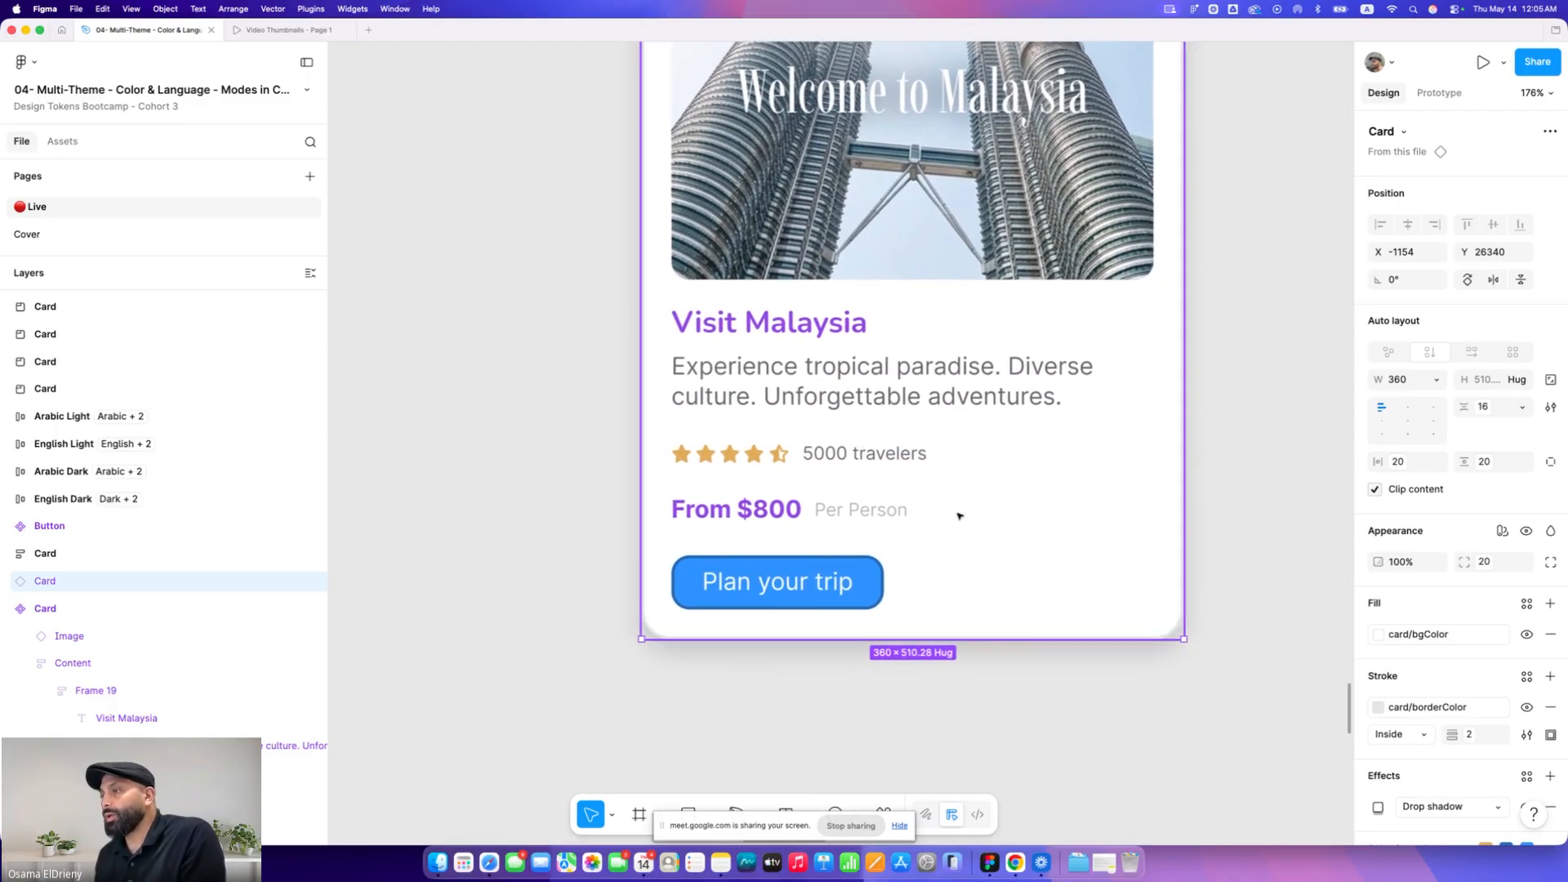
{"action": "scroll", "coordinate": [959, 516], "scroll_direction": "down", "scroll_amount": 6}
{"action": "key", "text": "super+z"}
{"action": "key", "text": "super+z"}
{"action": "key", "text": "super+z"}
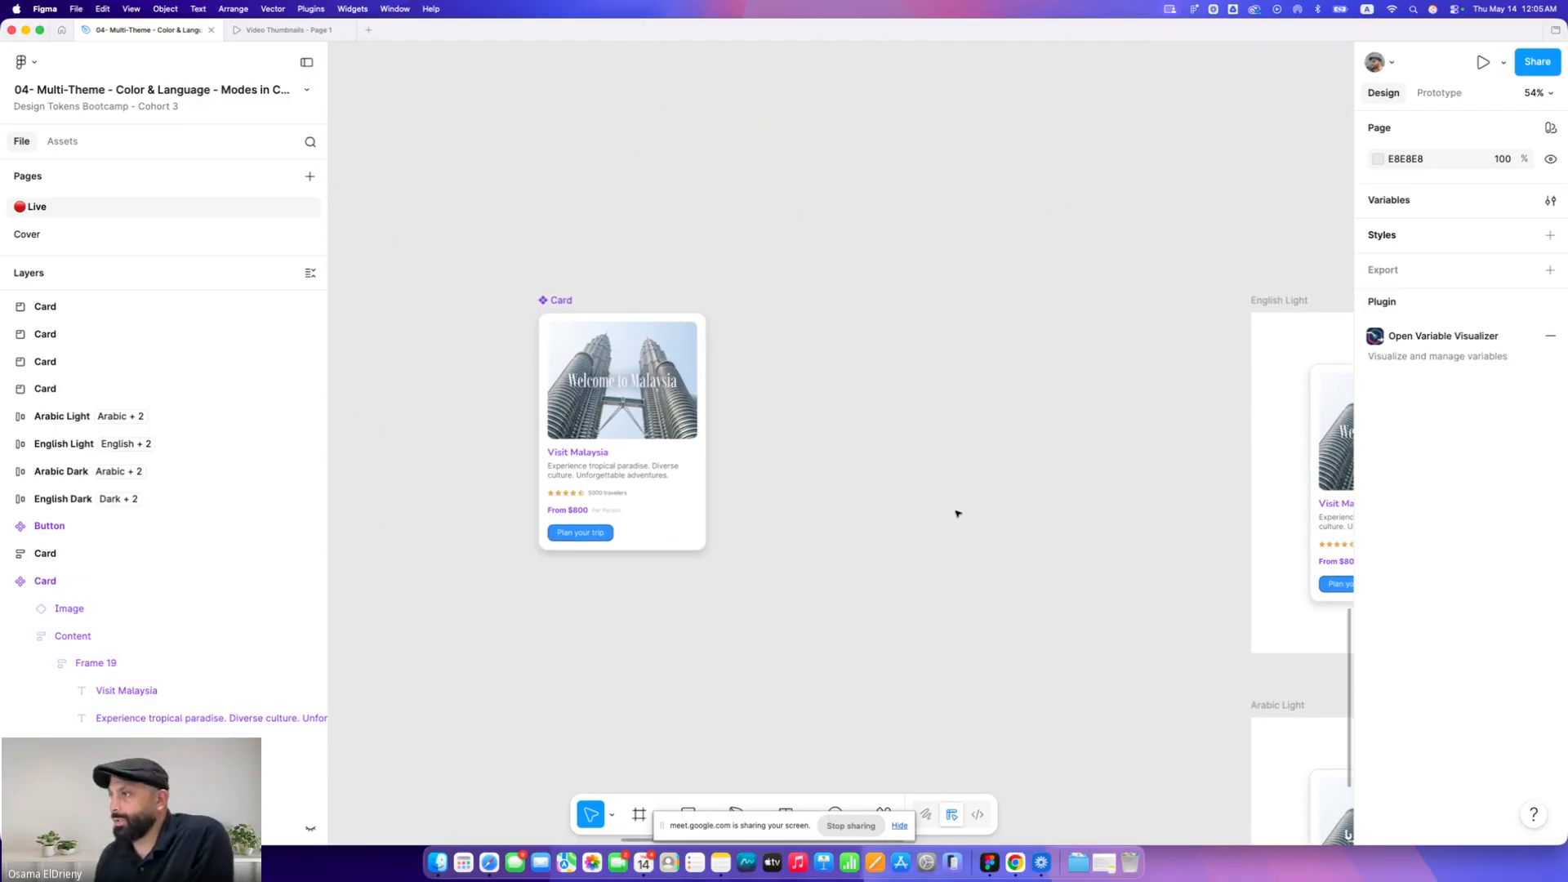
Delete the Arabic card variant next to the main Card component
{"action": "left_click", "coordinate": [905, 302]}
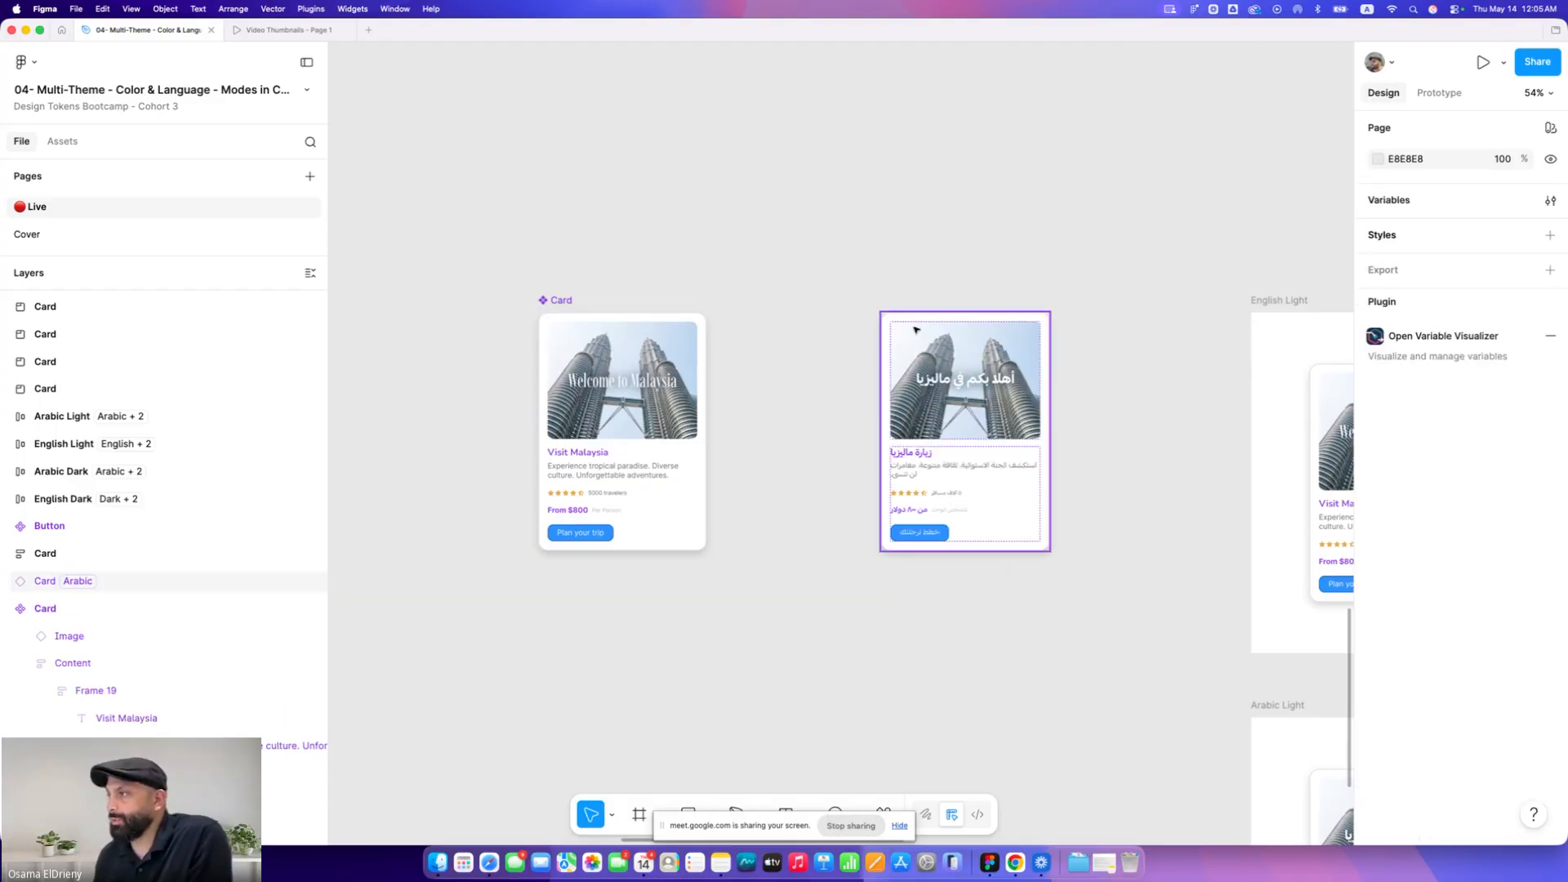
{"action": "scroll", "coordinate": [915, 327], "scroll_direction": "right", "scroll_amount": 3}
{"action": "scroll", "coordinate": [914, 326], "scroll_direction": "down", "scroll_amount": 1}
{"action": "left_click", "coordinate": [903, 353]}
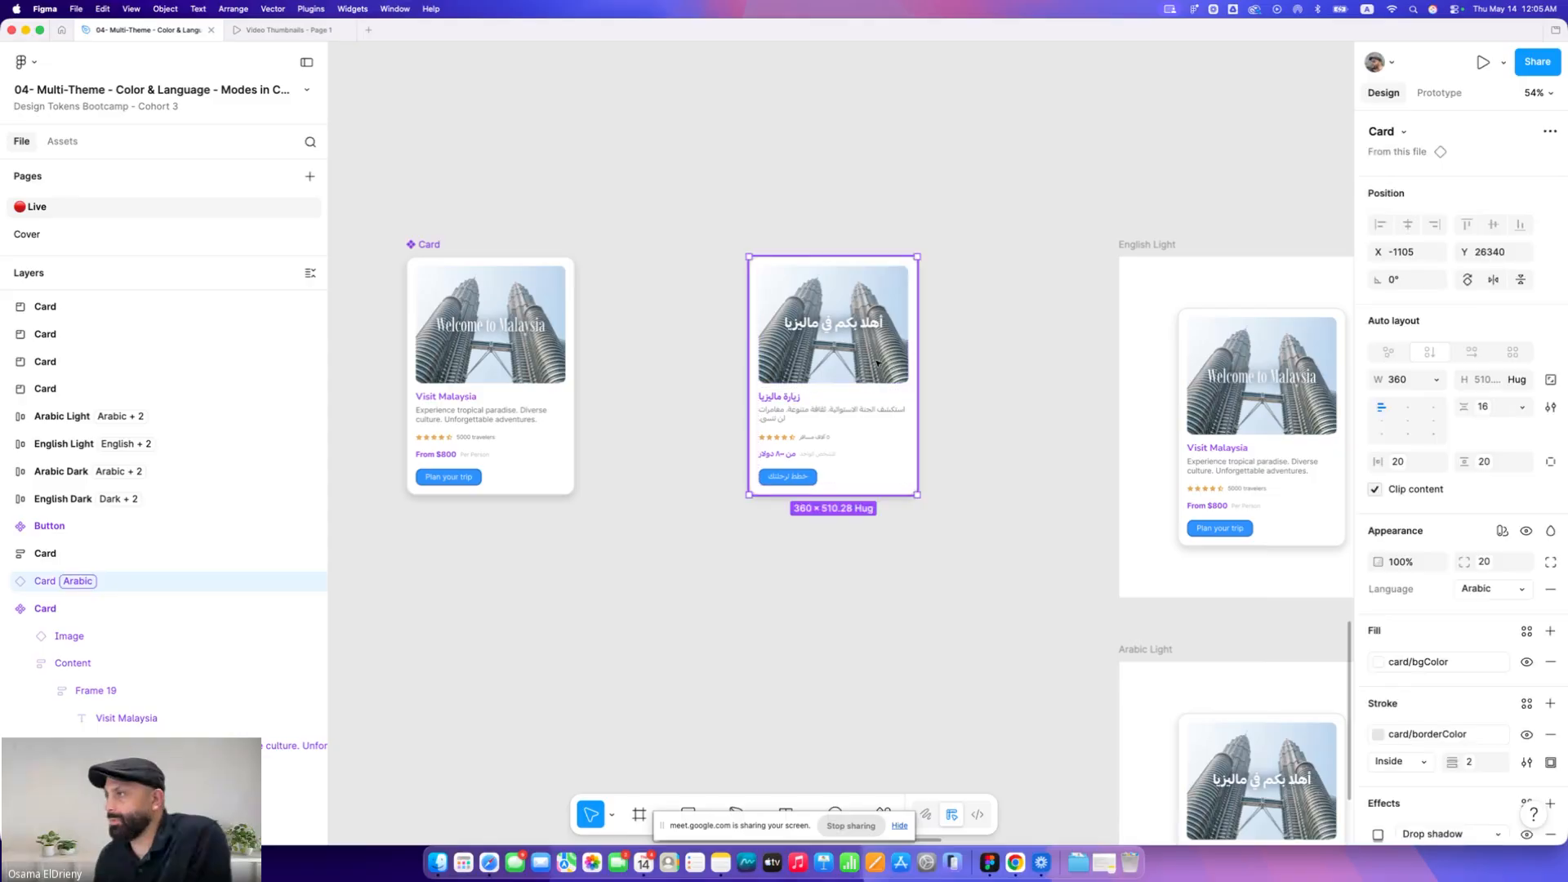
{"action": "key", "text": "Delete"}
Move a Card instance onto the canvas beside the main Card component
{"action": "scroll", "coordinate": [879, 360], "scroll_direction": "down", "scroll_amount": 3}
{"action": "scroll", "coordinate": [879, 361], "scroll_direction": "right", "scroll_amount": 3}
{"action": "scroll", "coordinate": [877, 363], "scroll_direction": "down", "scroll_amount": 2}
{"action": "scroll", "coordinate": [876, 363], "scroll_direction": "right", "scroll_amount": 2}
{"action": "left_click", "coordinate": [956, 540]}
{"action": "left_click_drag", "start_coordinate": [957, 541], "coordinate": [979, 445]}
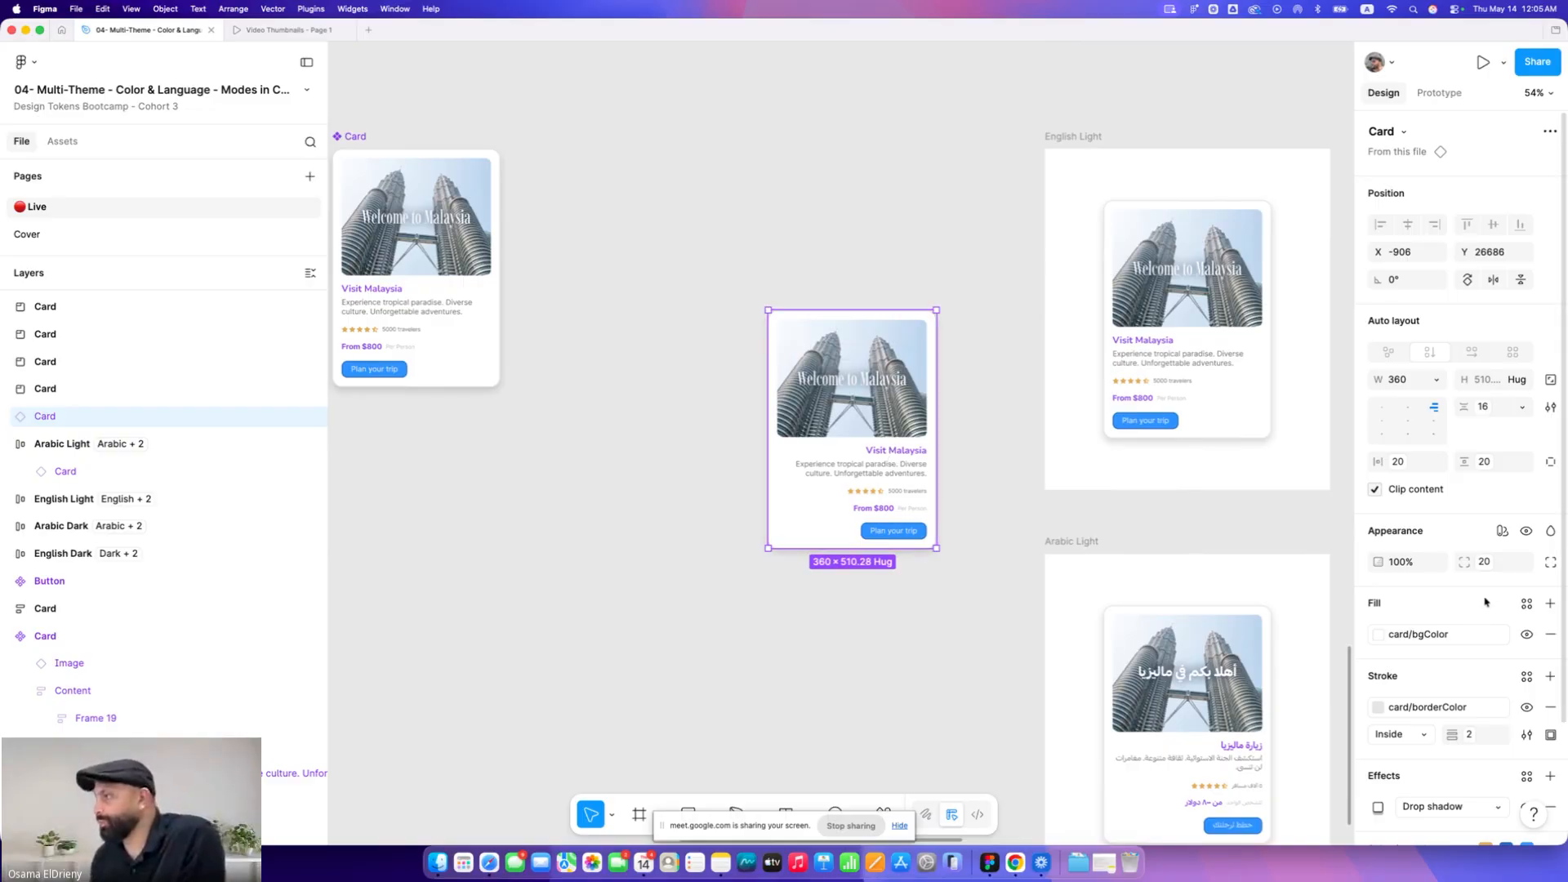
Switch the card instance's language mode to Arabic and move it up in line with the main card
{"action": "left_click", "coordinate": [1503, 531]}
{"action": "mouse_move", "coordinate": [1470, 602]}
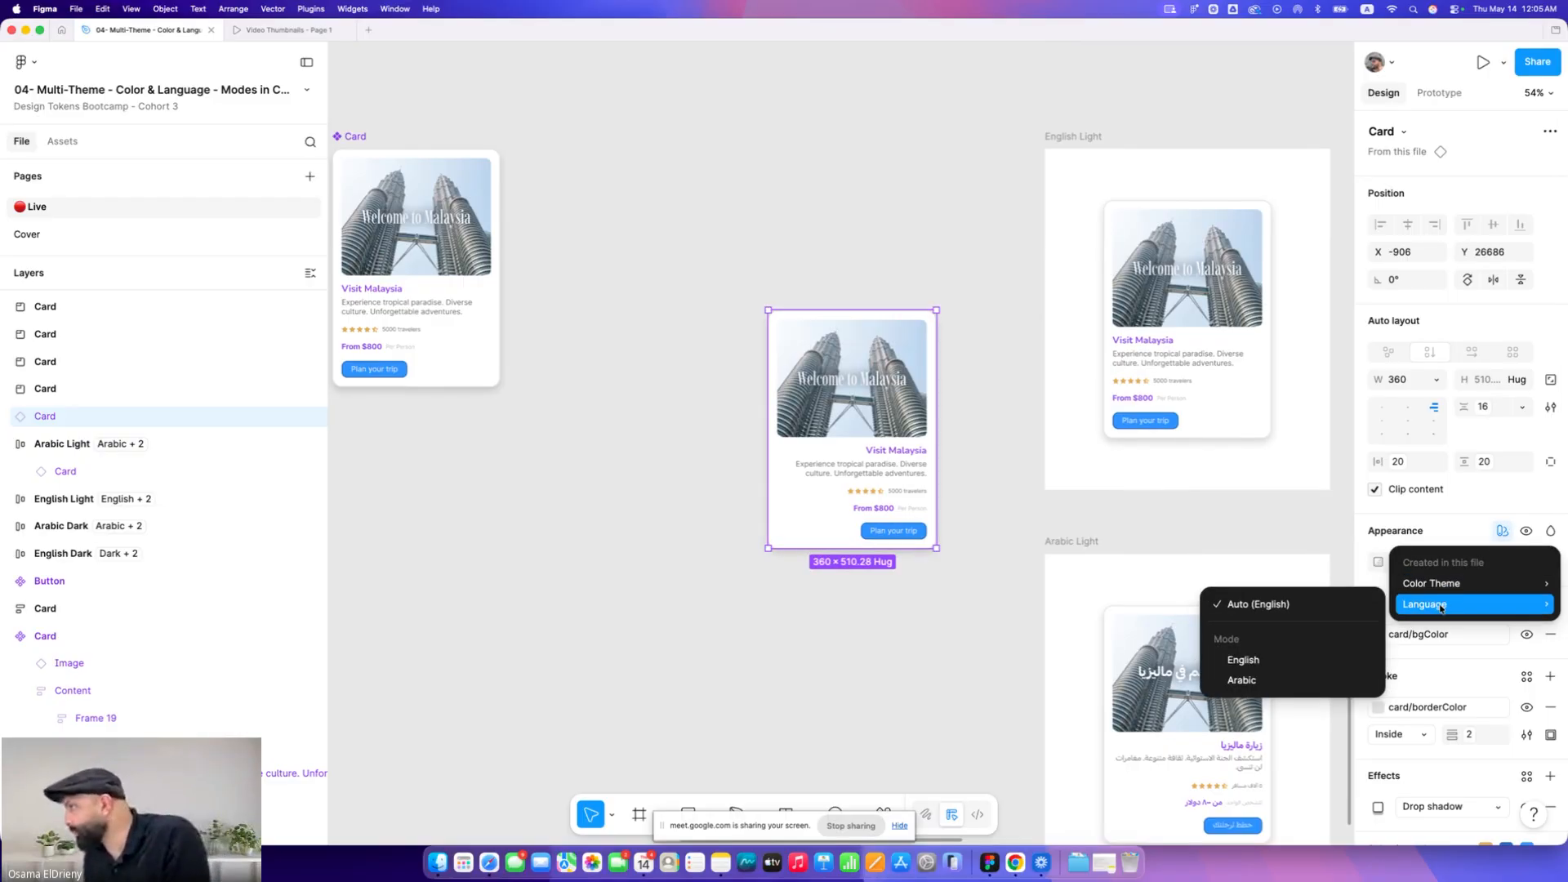
{"action": "left_click", "coordinate": [1274, 673]}
{"action": "left_click", "coordinate": [940, 637]}
{"action": "left_click_drag", "start_coordinate": [844, 458], "coordinate": [832, 316]}
Duplicate the main card as an instance between the two cards and align its content to the top right
{"action": "left_click_drag", "start_coordinate": [423, 209], "coordinate": [657, 210]}
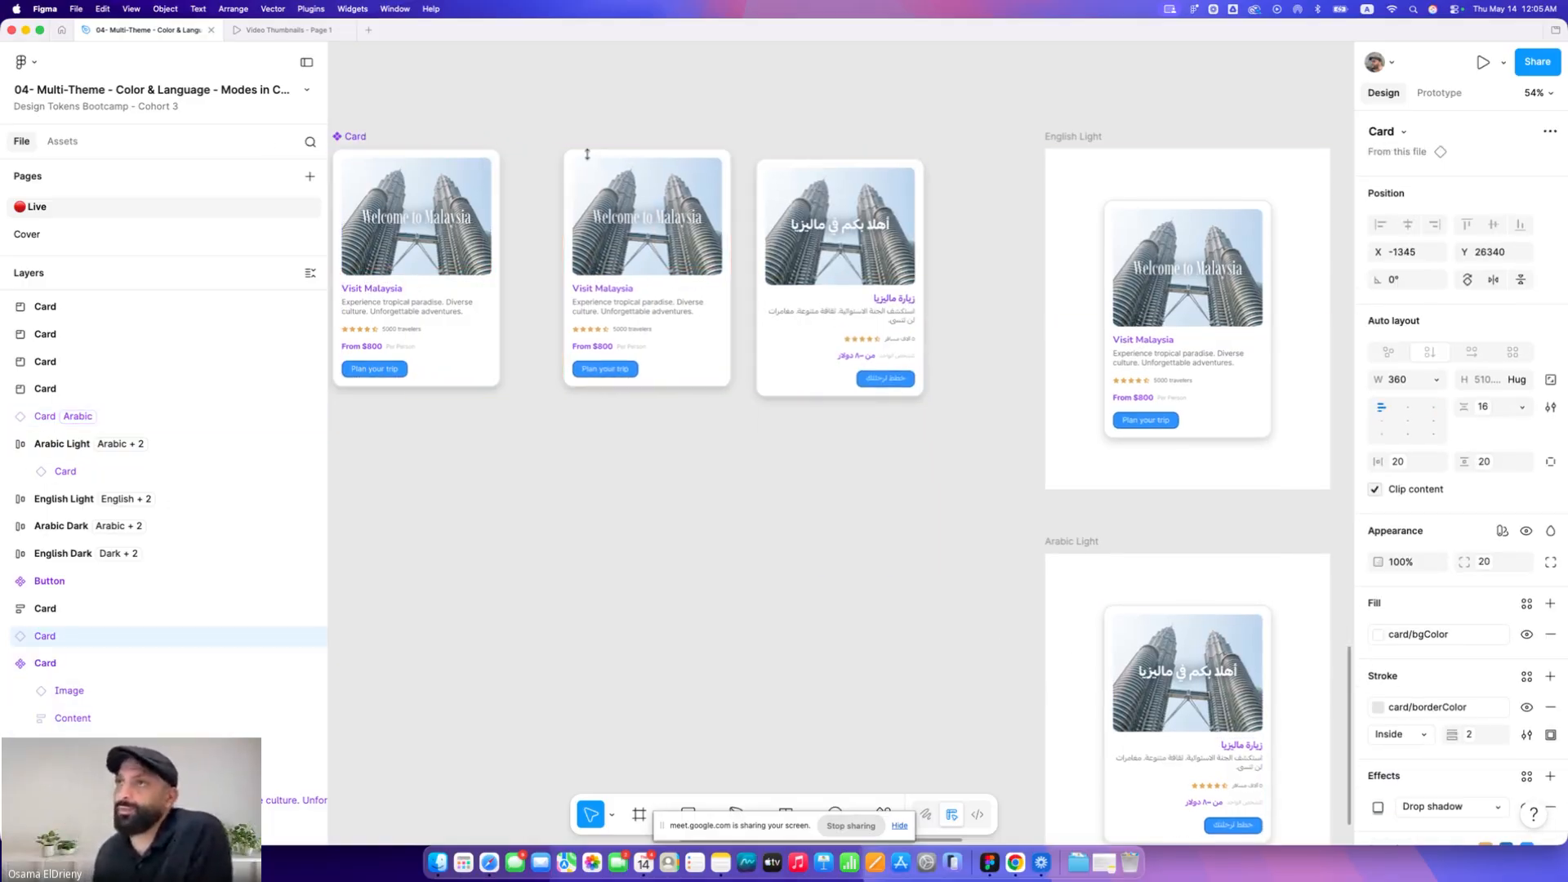
{"action": "scroll", "coordinate": [655, 209], "scroll_direction": "up", "scroll_amount": 3}
{"action": "scroll", "coordinate": [655, 209], "scroll_direction": "up", "scroll_amount": 5}
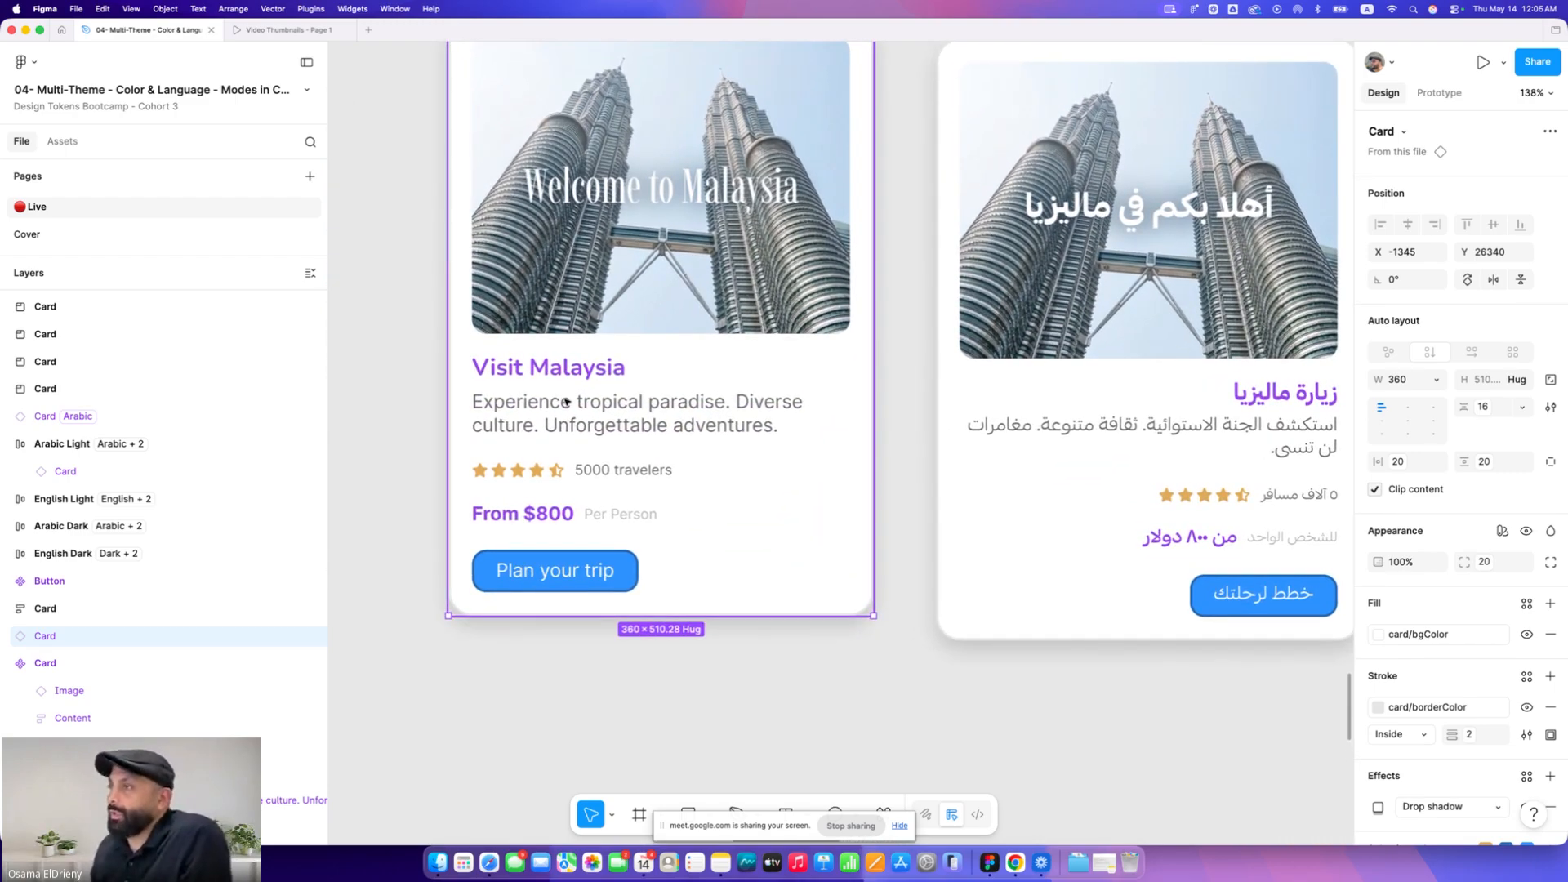
{"action": "scroll", "coordinate": [571, 408], "scroll_direction": "right", "scroll_amount": 2}
{"action": "double_click", "coordinate": [556, 403]}
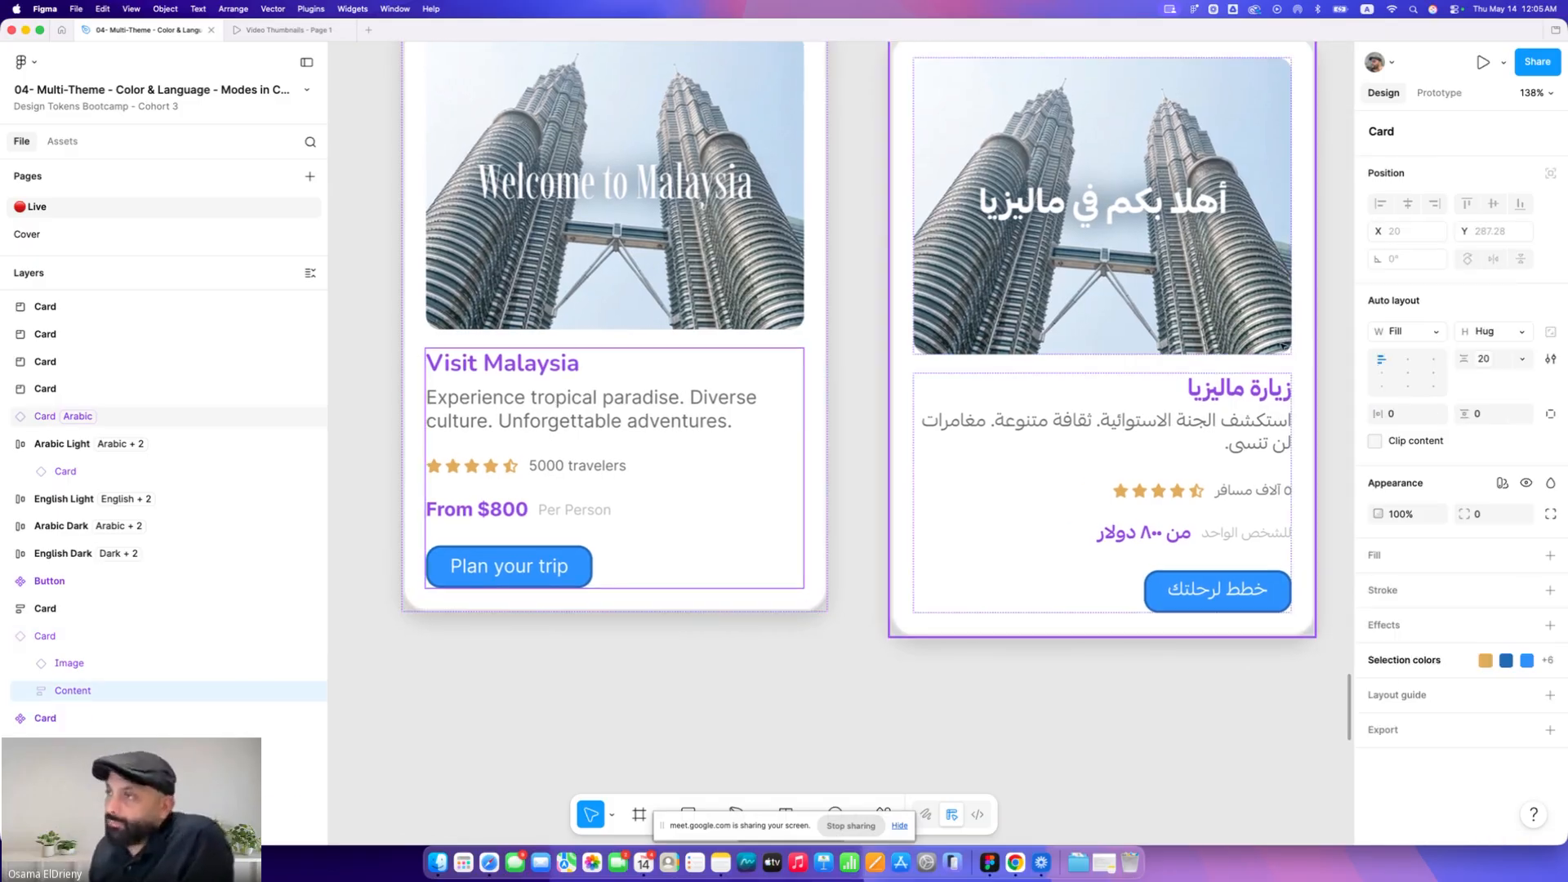
{"action": "left_click", "coordinate": [1430, 362]}
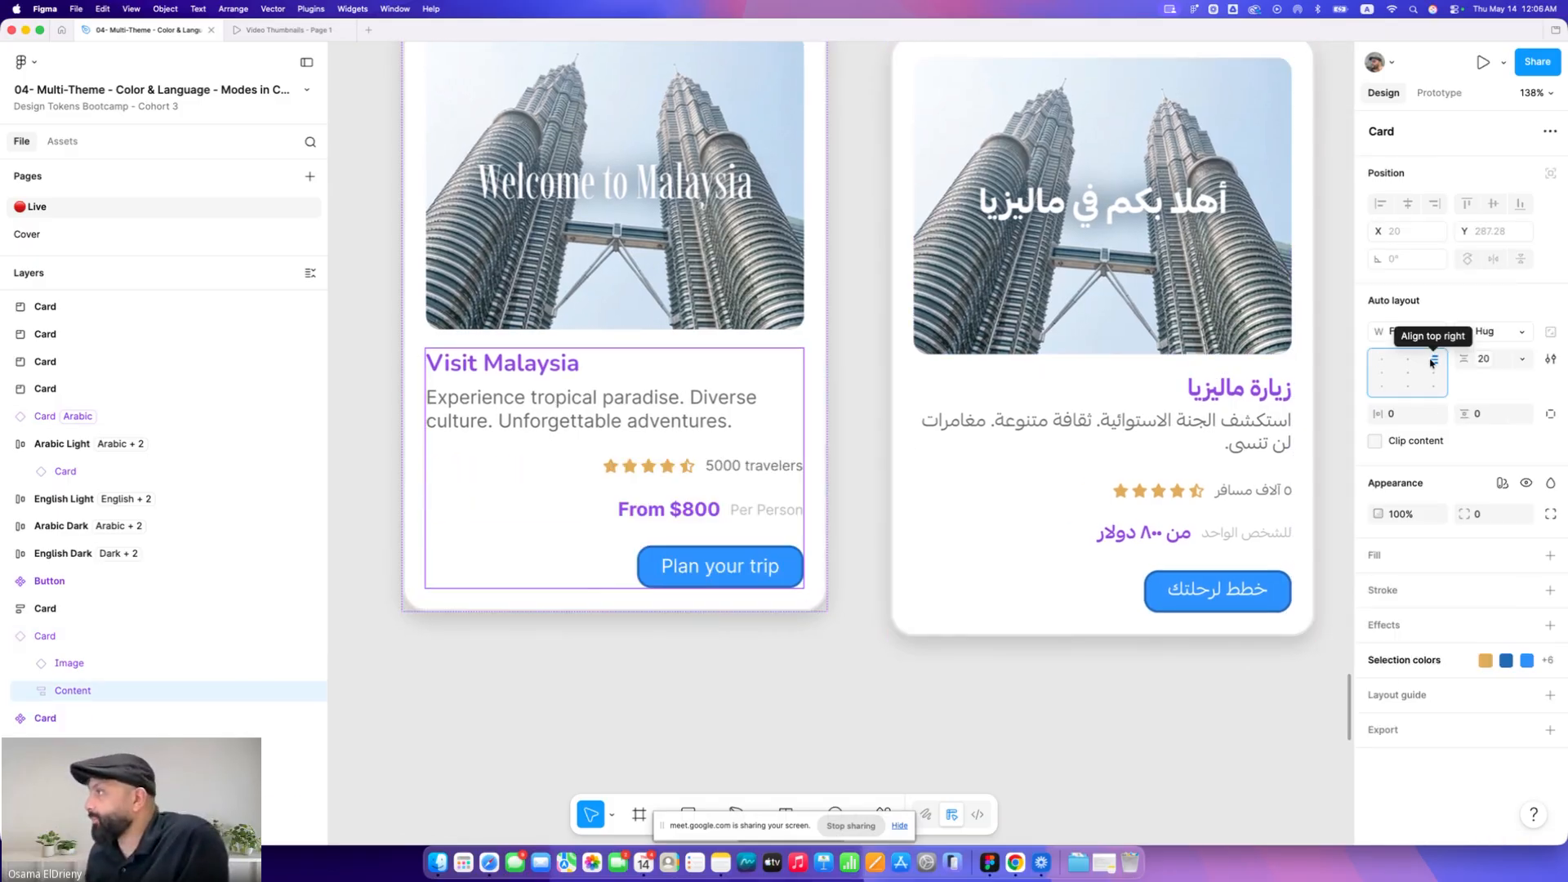
Right-align the title and description text in the duplicated English card
{"action": "left_click", "coordinate": [738, 410]}
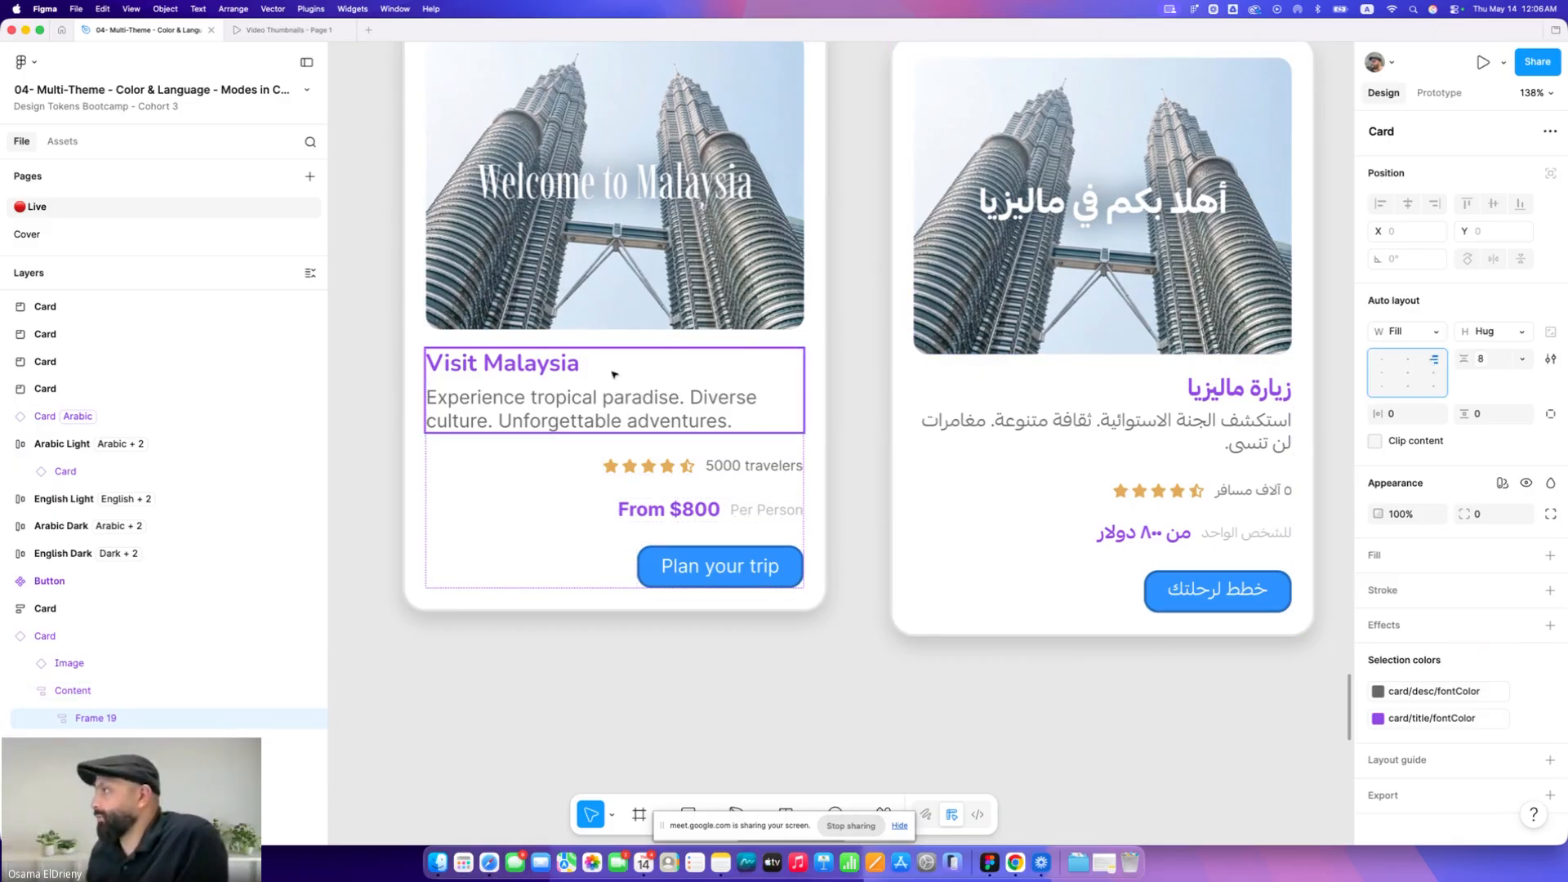
{"action": "left_click", "coordinate": [528, 364]}
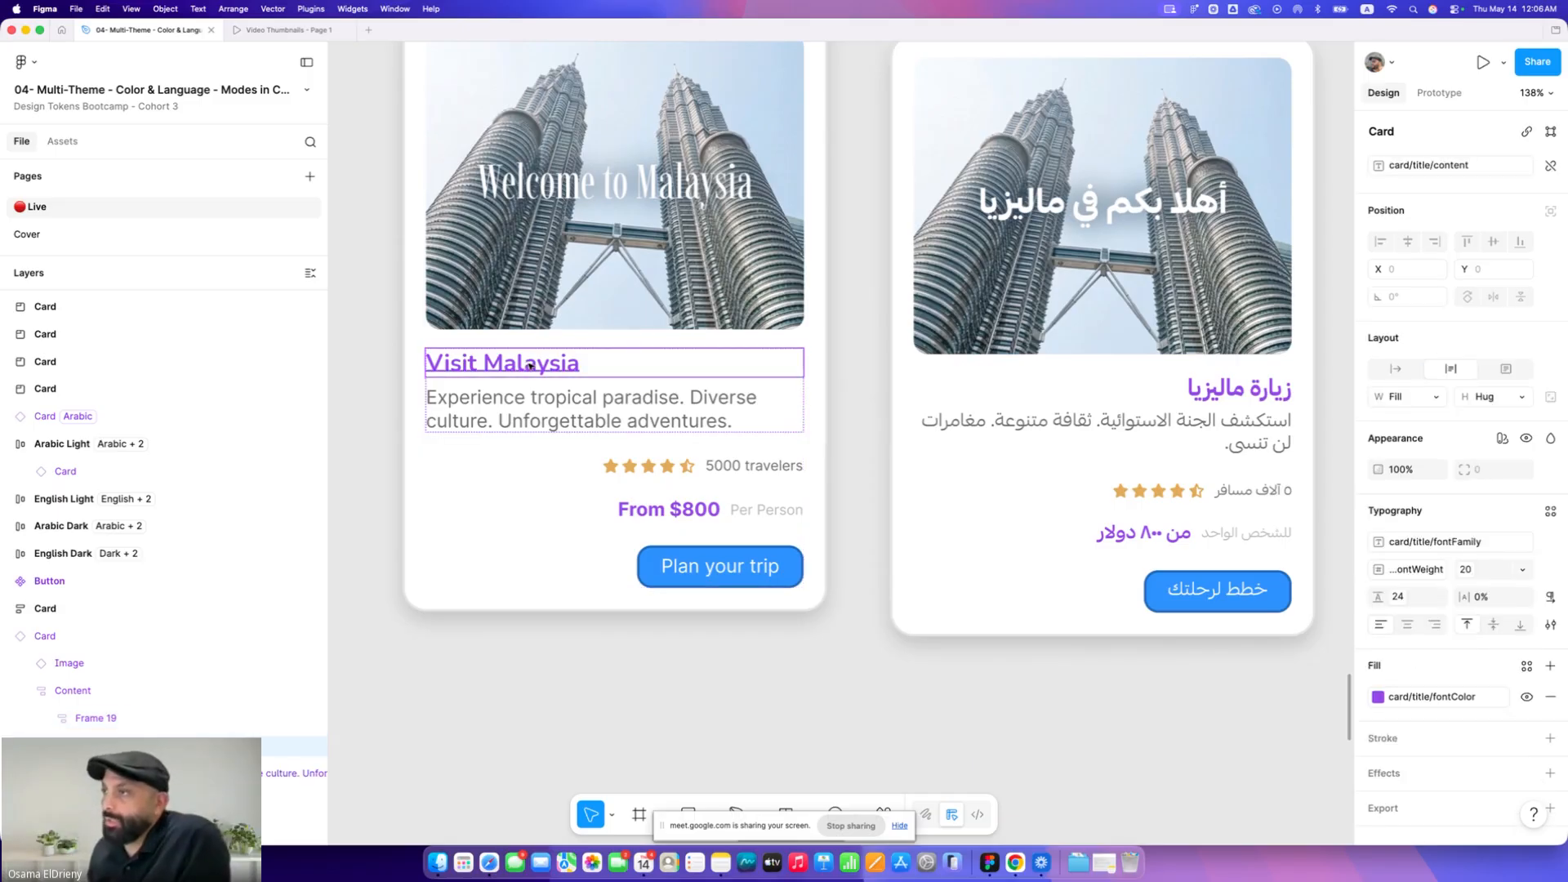
{"action": "left_click", "coordinate": [555, 408], "text": "shift"}
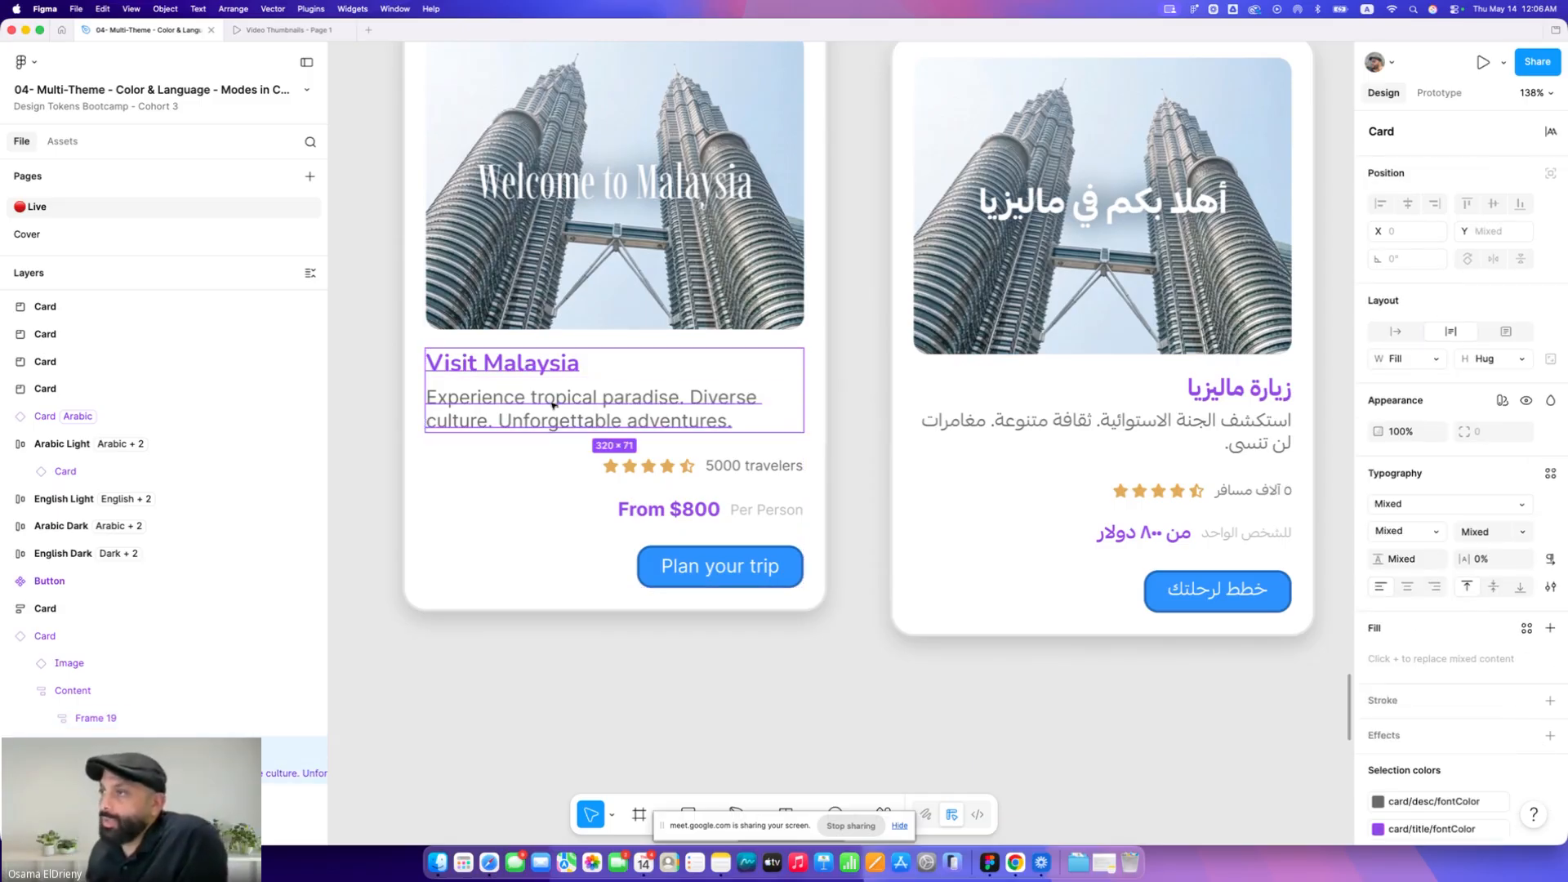
{"action": "left_click", "coordinate": [1434, 586]}
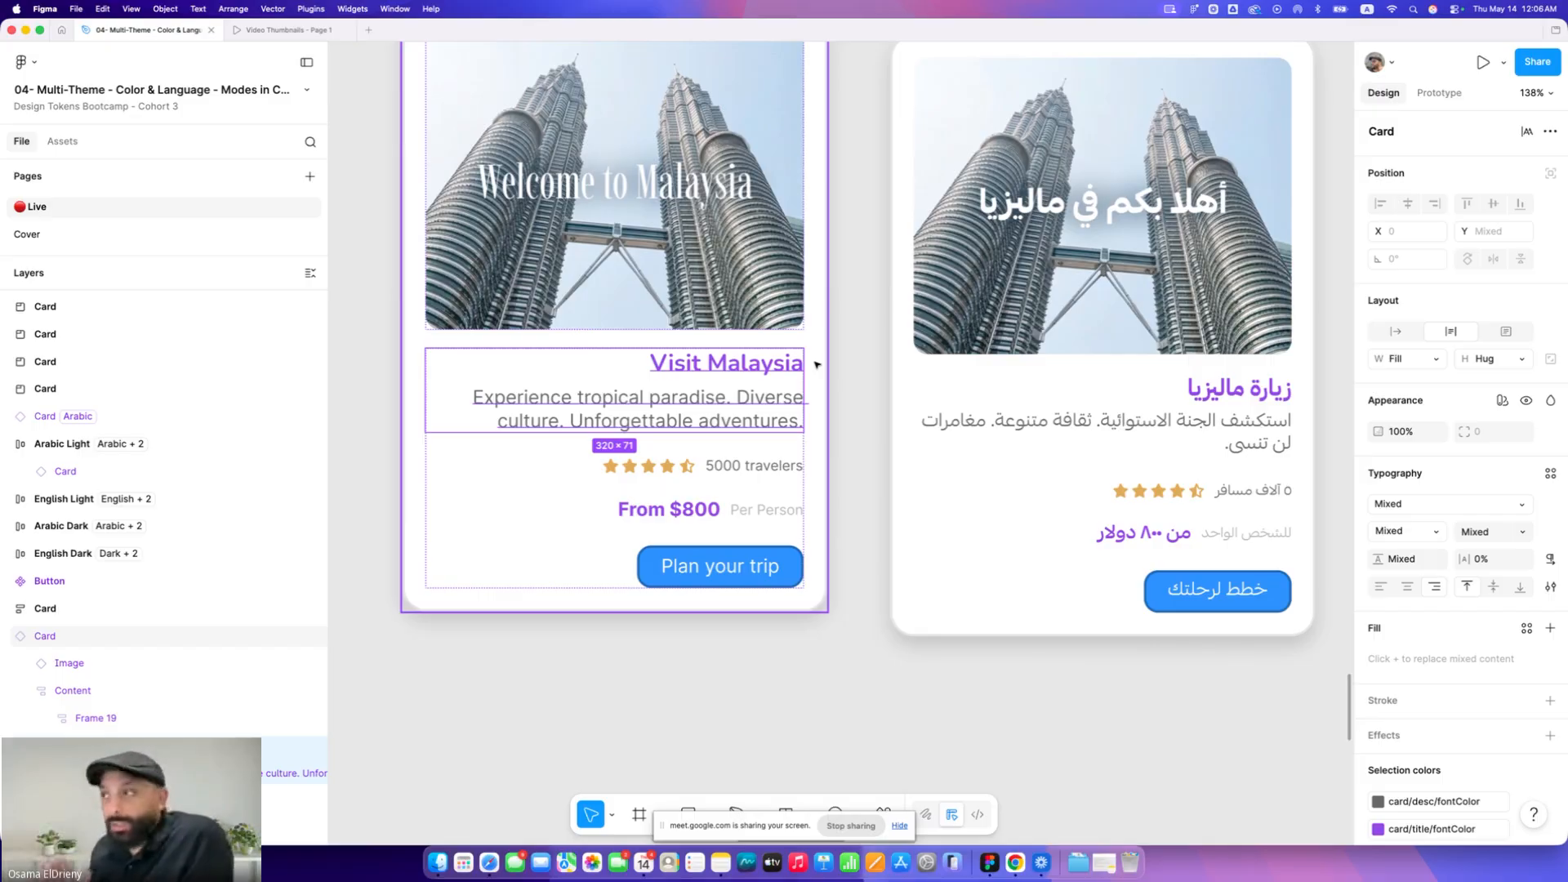
{"action": "left_click", "coordinate": [846, 445]}
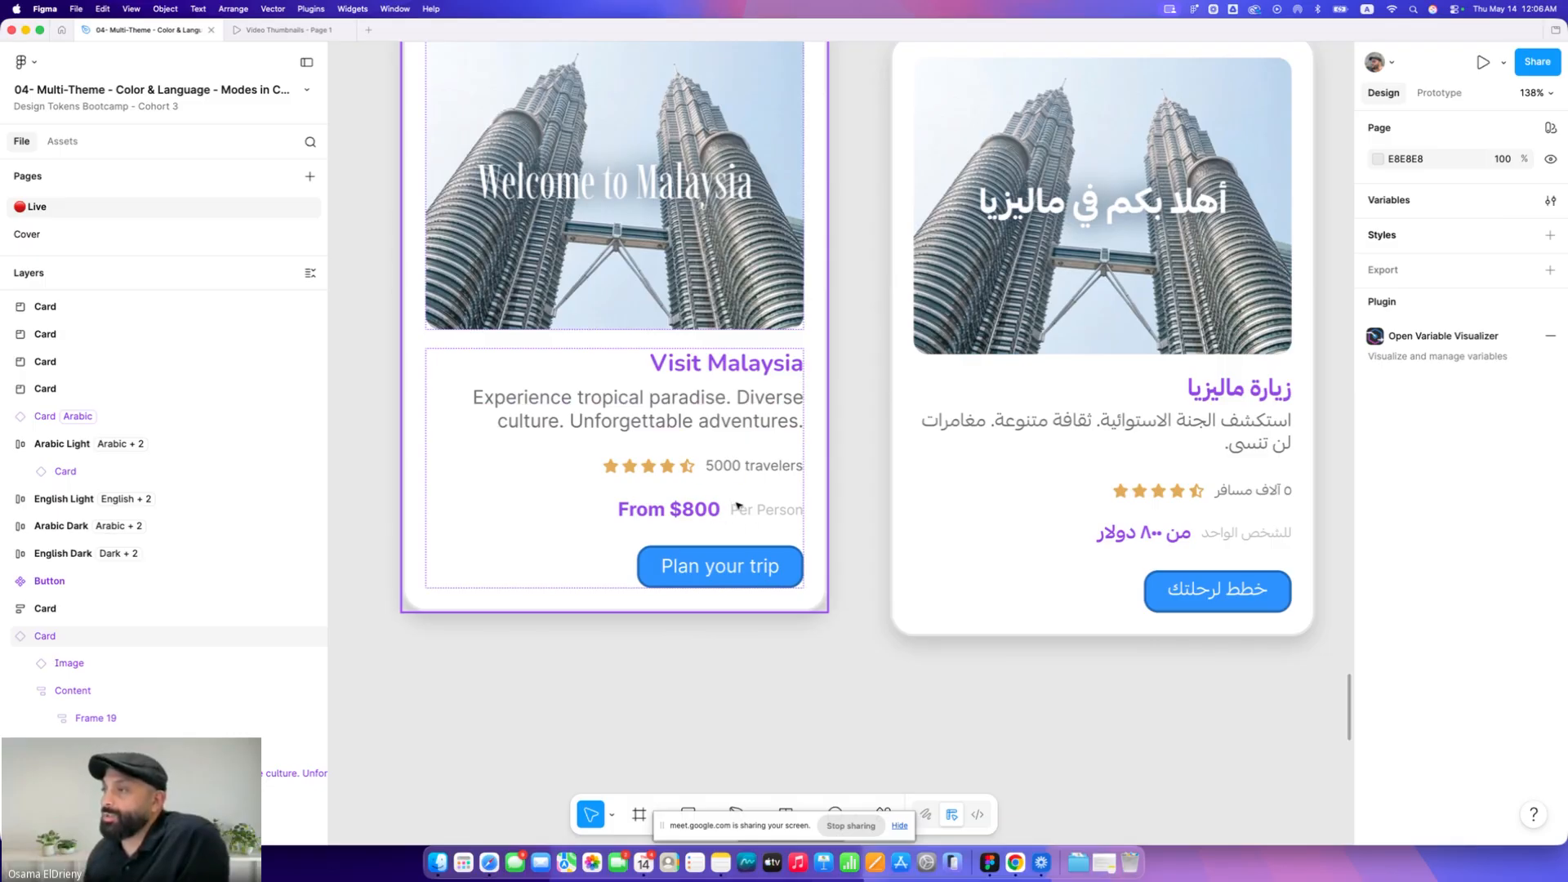
Inspect the Arabic card's description and review row layers
{"action": "left_click", "coordinate": [1233, 451], "text": "super"}
{"action": "left_click", "coordinate": [1231, 483]}
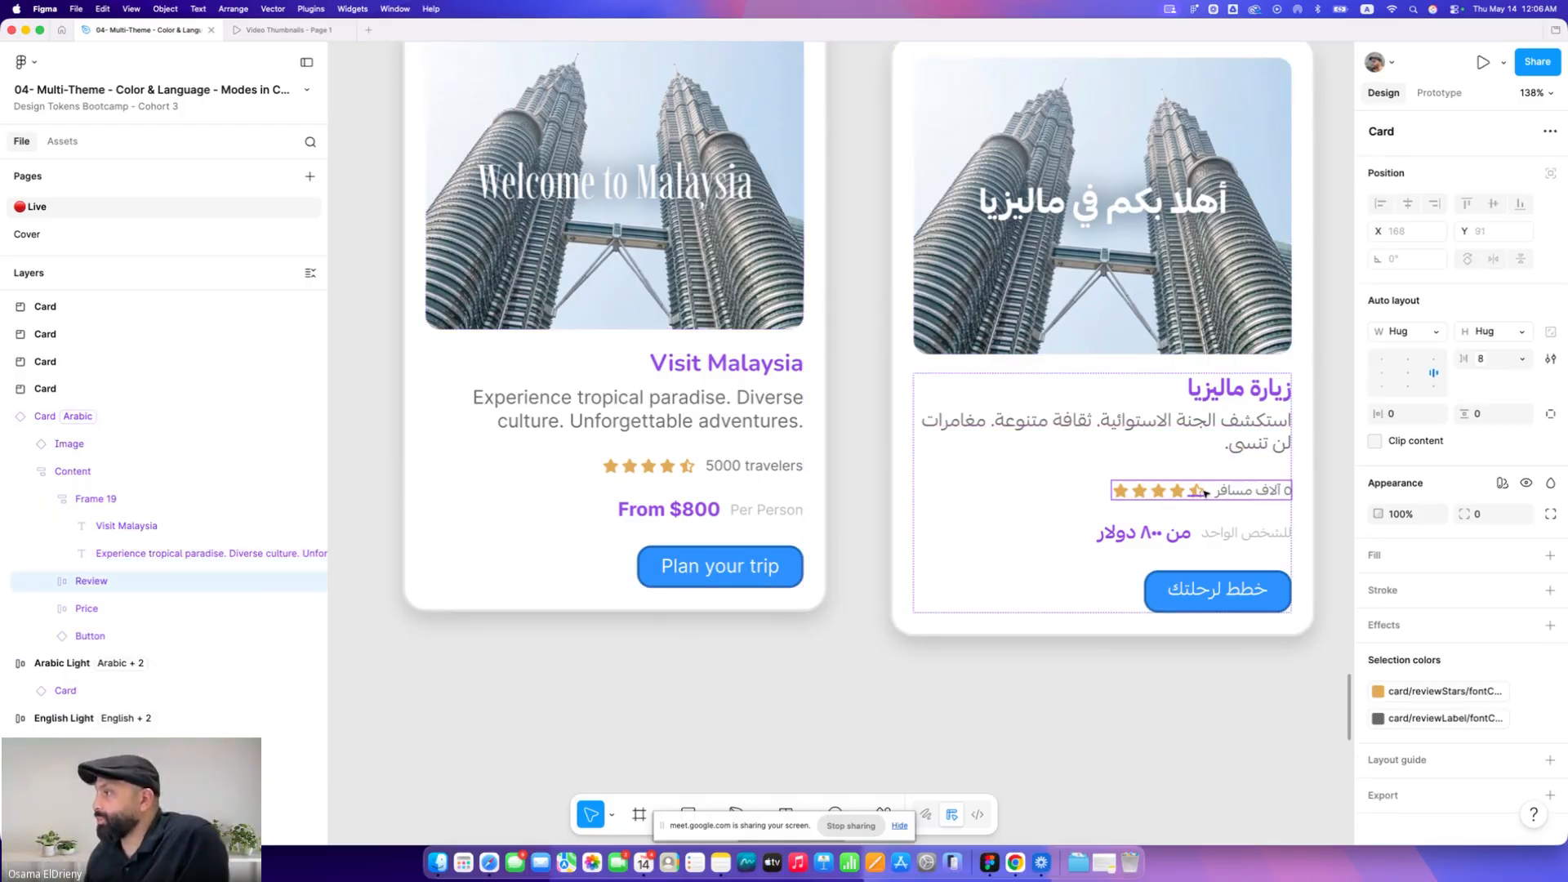
Inspect the review row and its traveller label in the main English card
{"action": "scroll", "coordinate": [1205, 492], "scroll_direction": "down", "scroll_amount": 2}
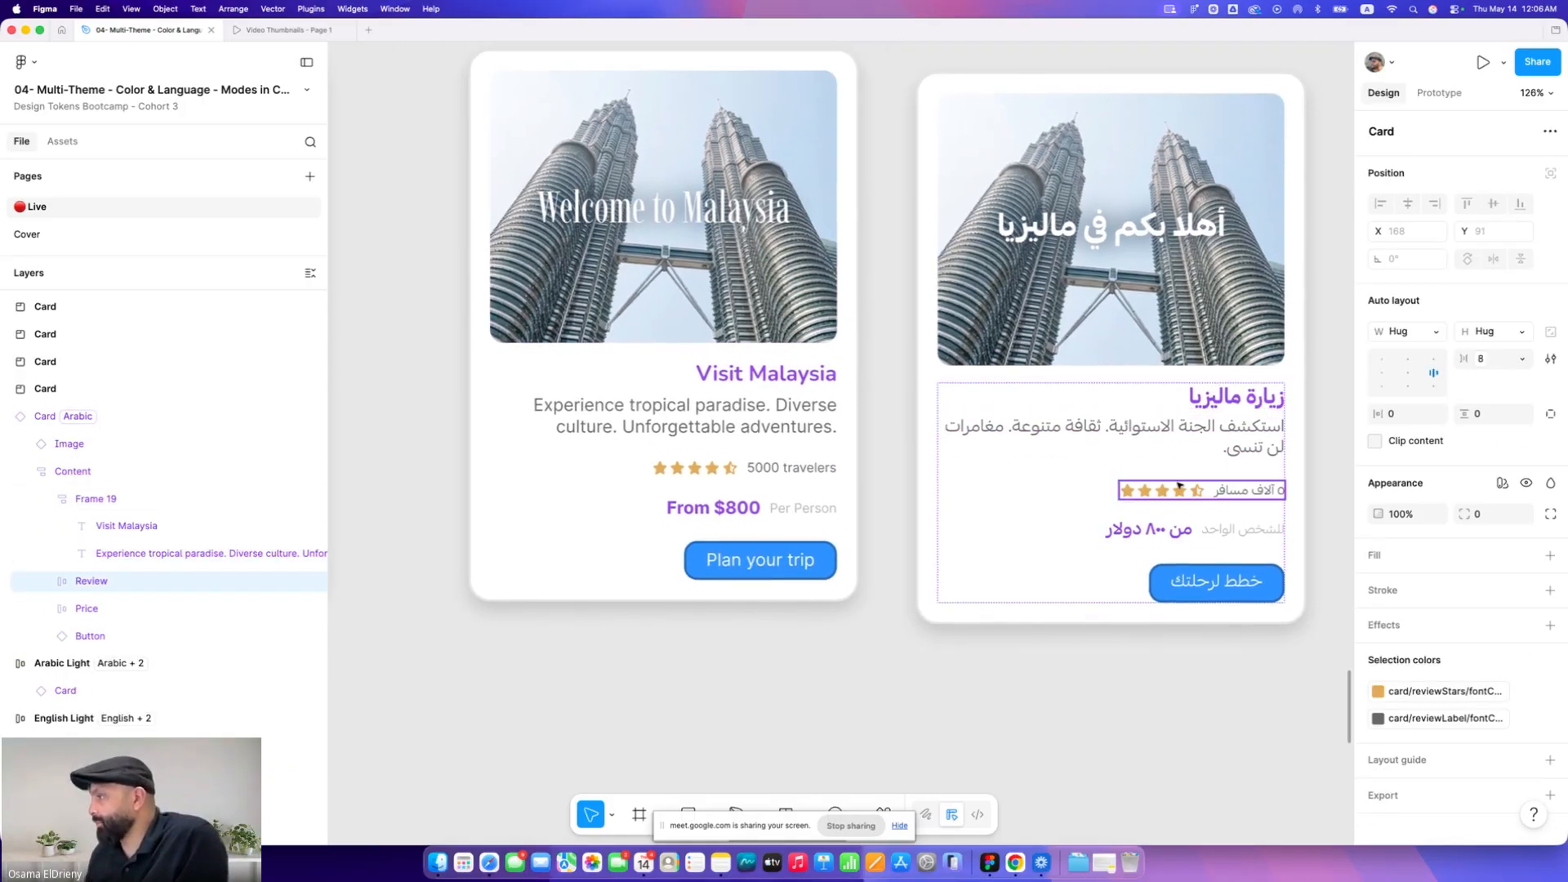
{"action": "scroll", "coordinate": [1191, 502], "scroll_direction": "down", "scroll_amount": 6}
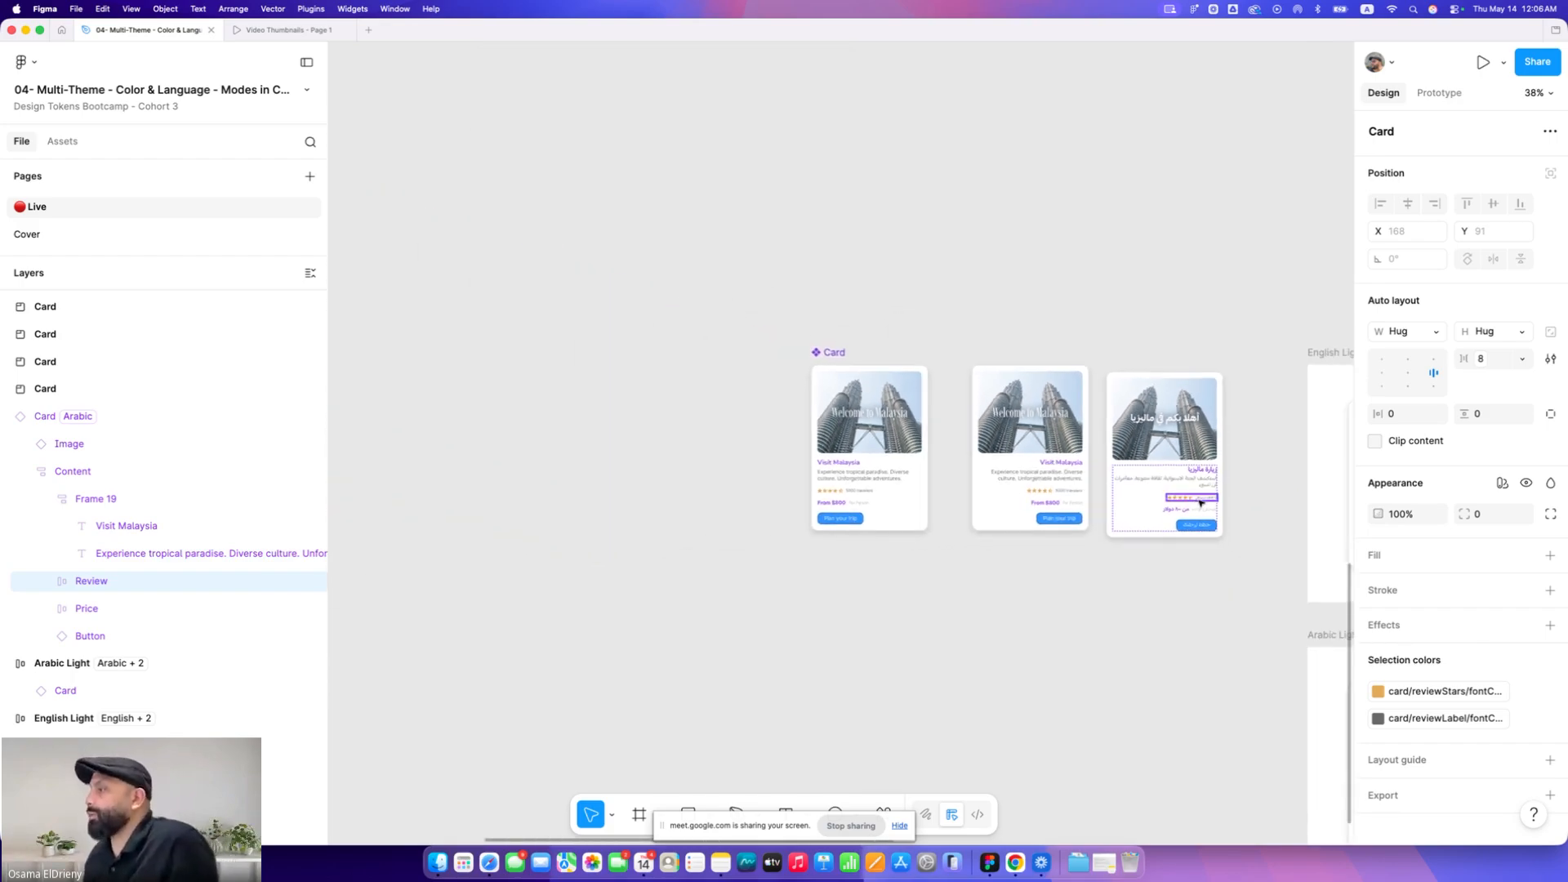
{"action": "scroll", "coordinate": [1200, 497], "scroll_direction": "up", "scroll_amount": 5}
{"action": "scroll", "coordinate": [1203, 499], "scroll_direction": "up", "scroll_amount": 5}
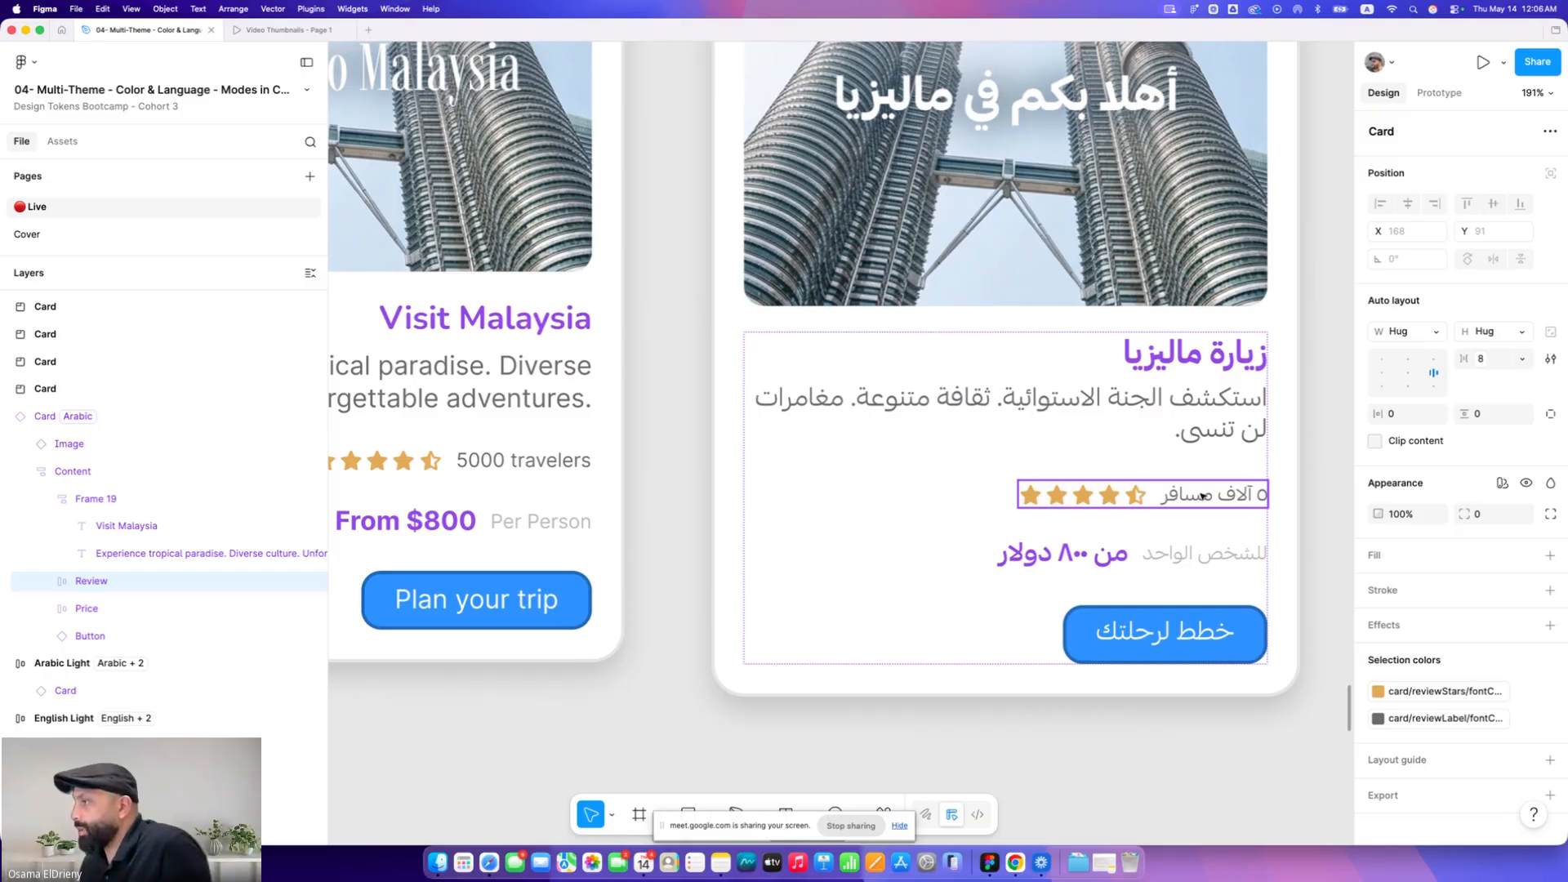
{"action": "scroll", "coordinate": [734, 473], "scroll_direction": "left", "scroll_amount": 5}
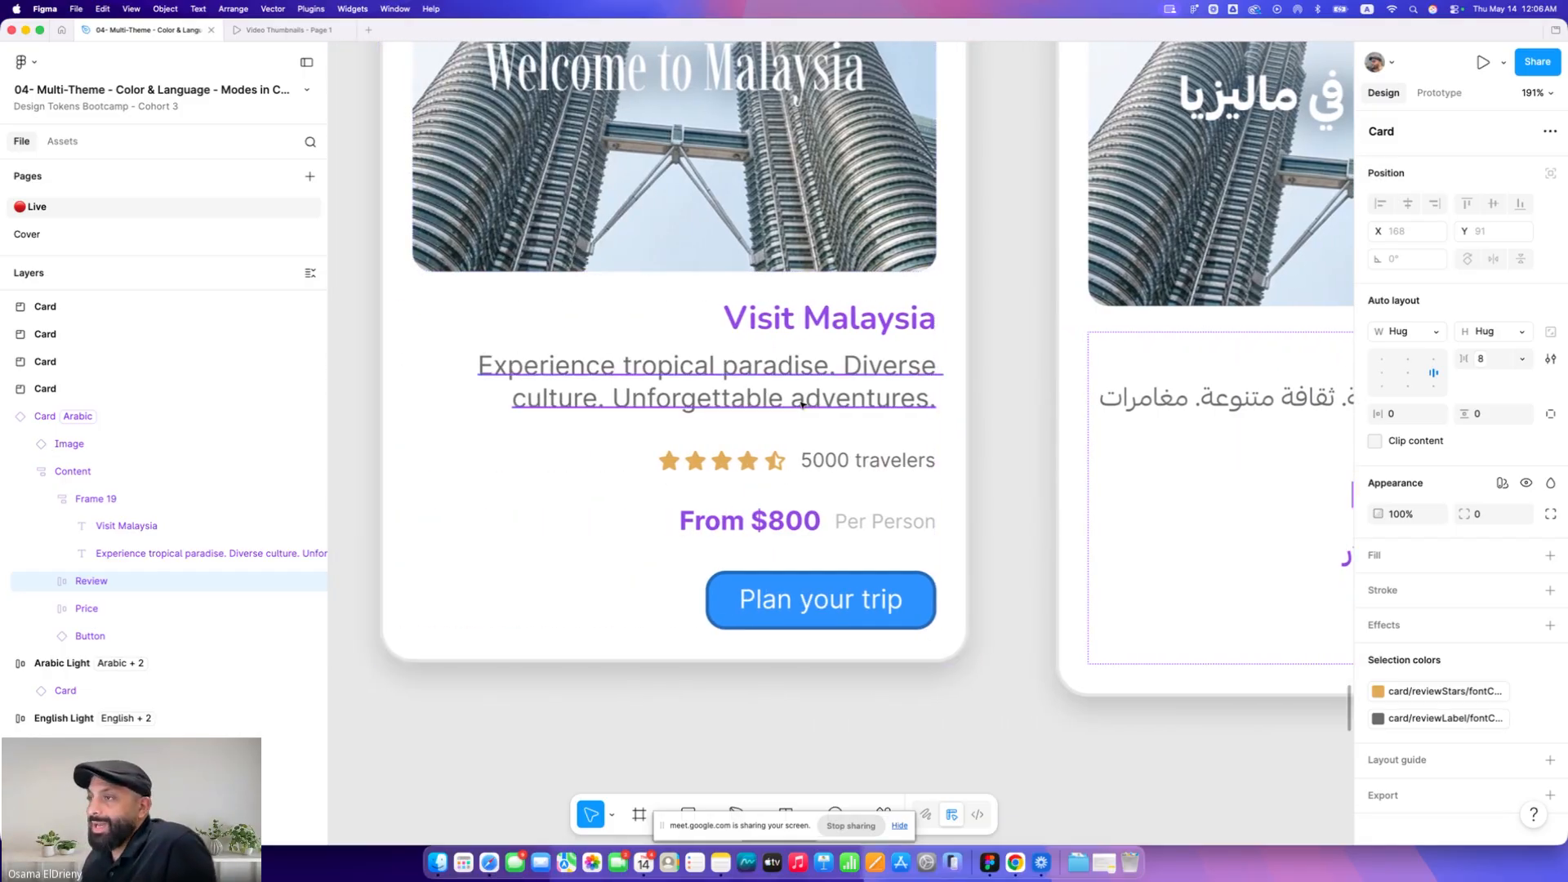
{"action": "left_click", "coordinate": [805, 461], "text": "super"}
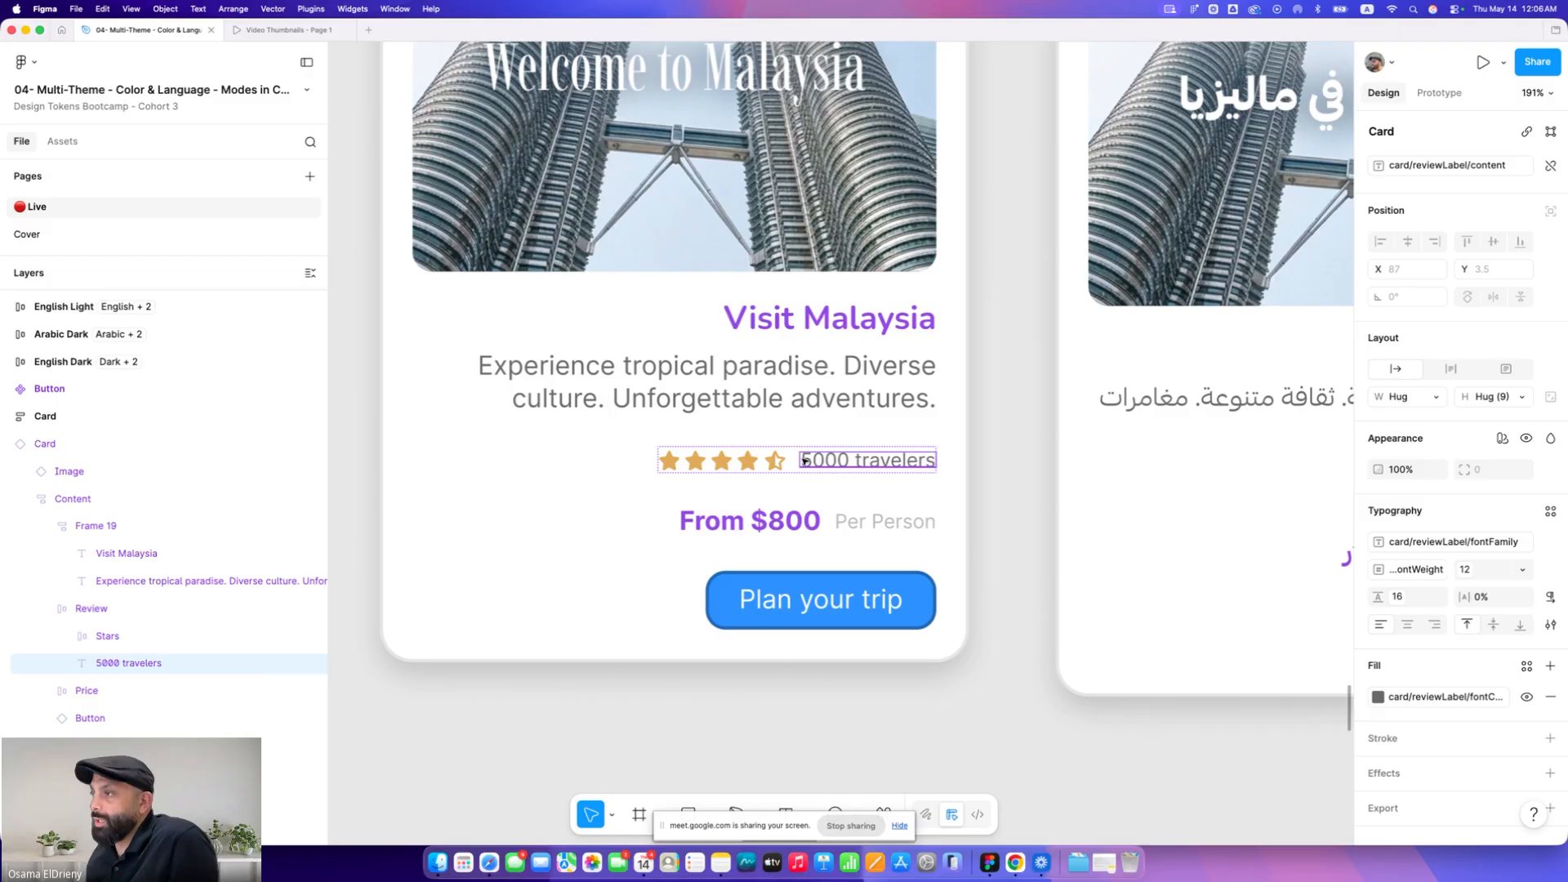
{"action": "scroll", "coordinate": [804, 461], "scroll_direction": "down", "scroll_amount": 5}
{"action": "scroll", "coordinate": [864, 476], "scroll_direction": "left", "scroll_amount": 5}
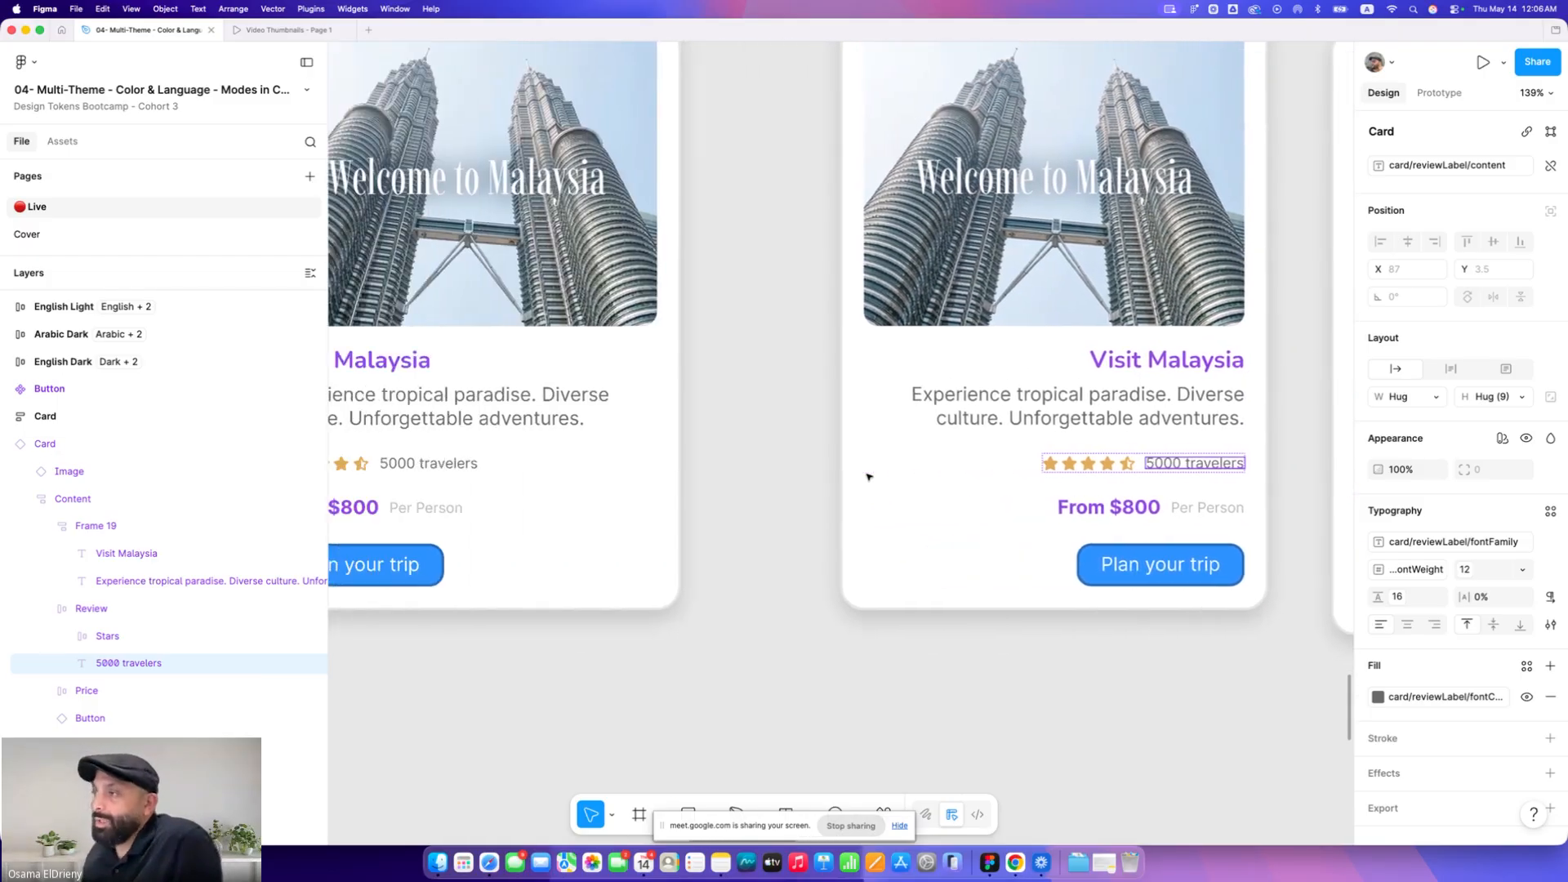
{"action": "scroll", "coordinate": [531, 433], "scroll_direction": "down", "scroll_amount": 4}
{"action": "left_click", "coordinate": [531, 431]}
{"action": "left_click", "coordinate": [474, 454]}
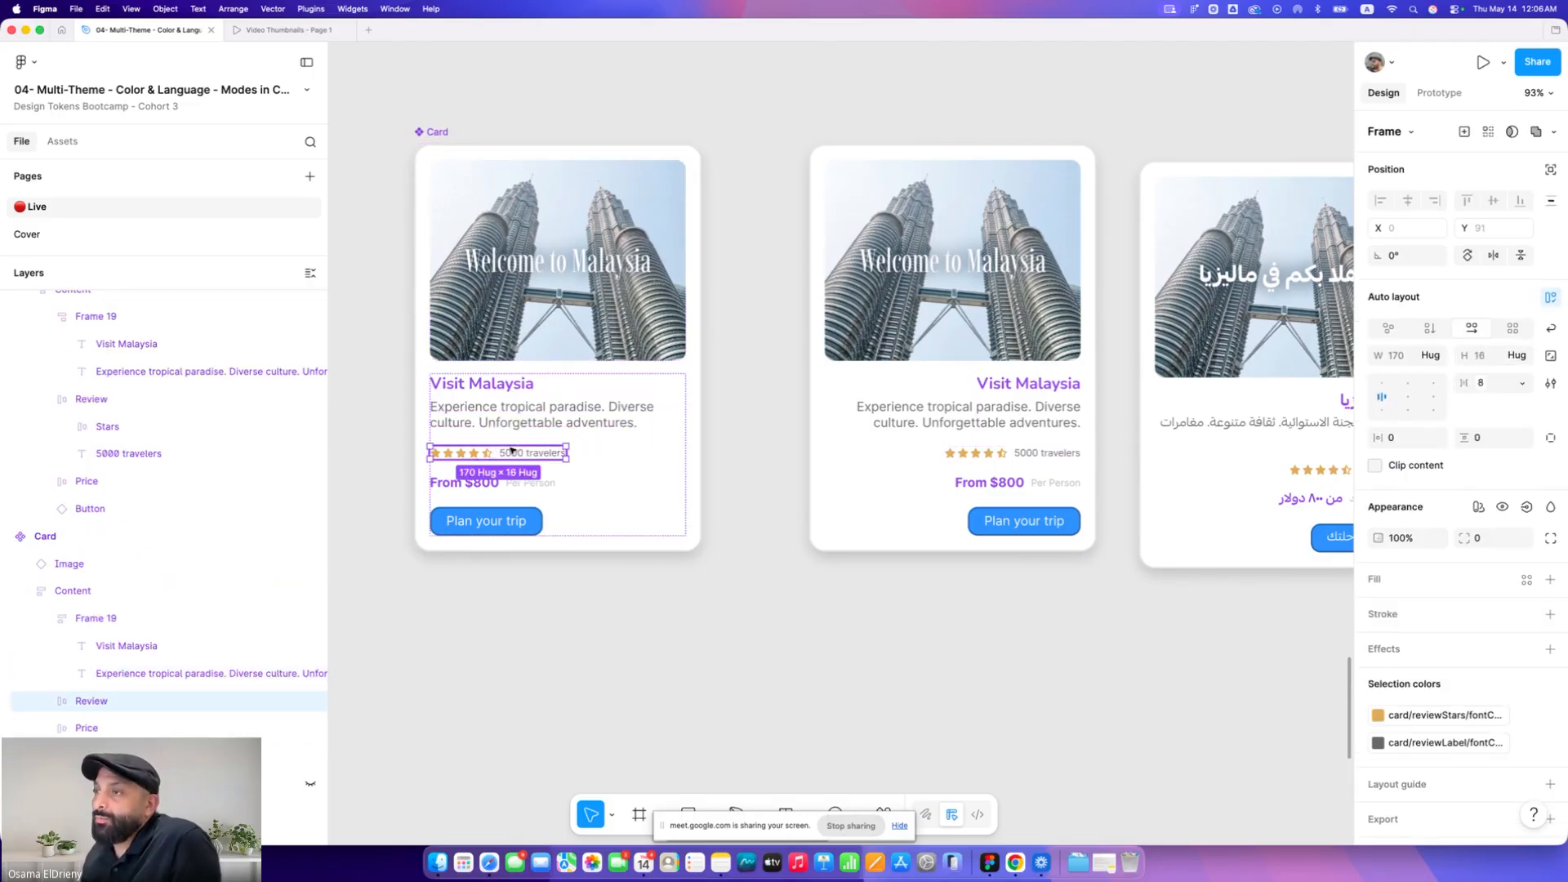
{"action": "double_click", "coordinate": [474, 454]}
{"action": "key", "text": "Right"}
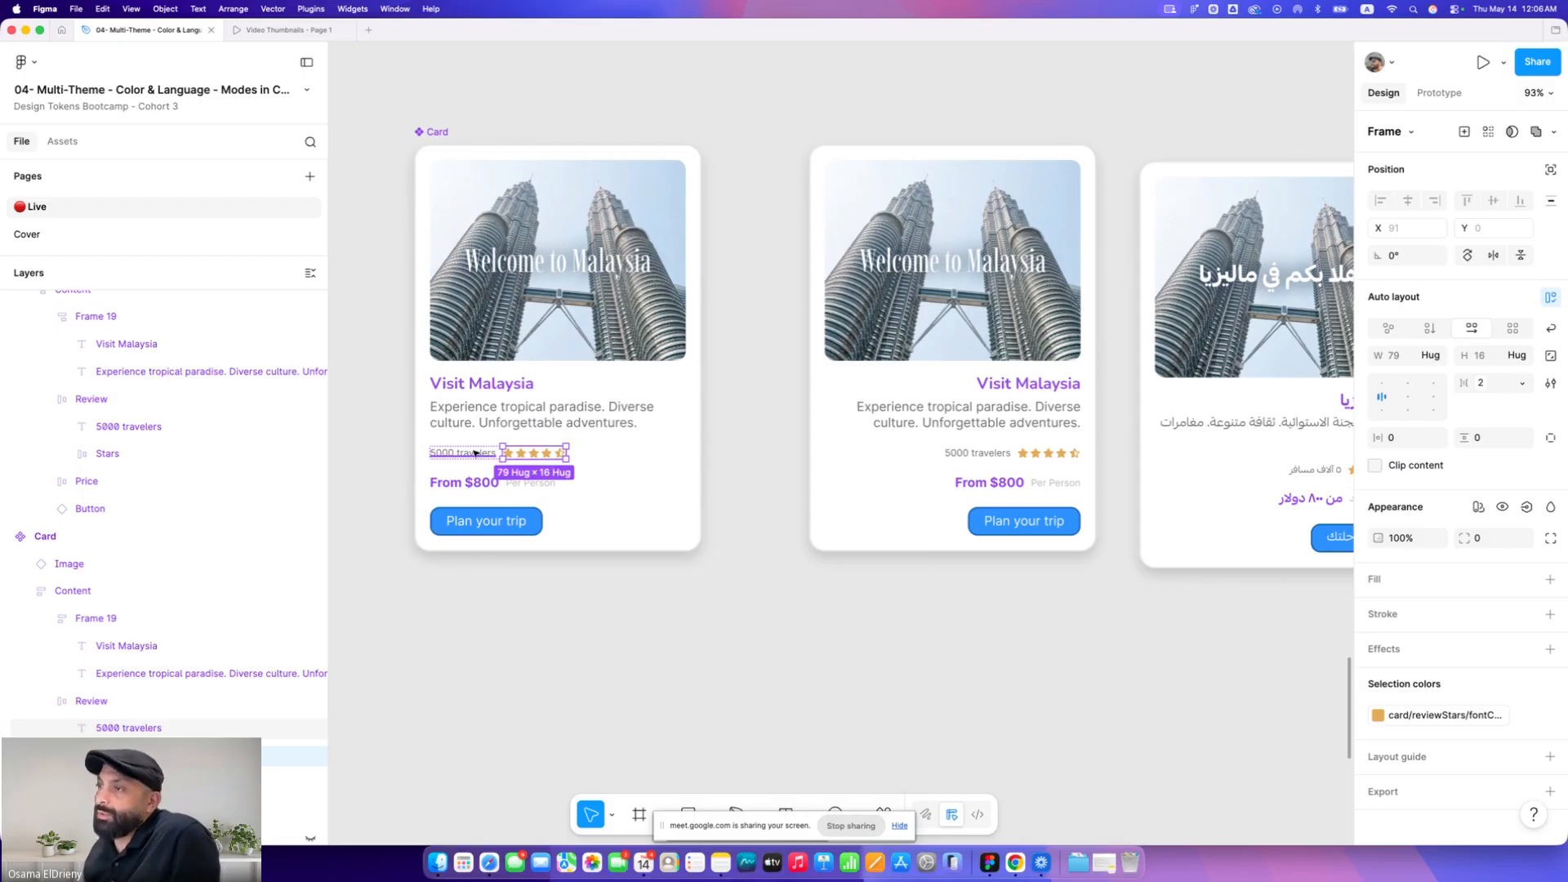
{"action": "key", "text": "Left"}
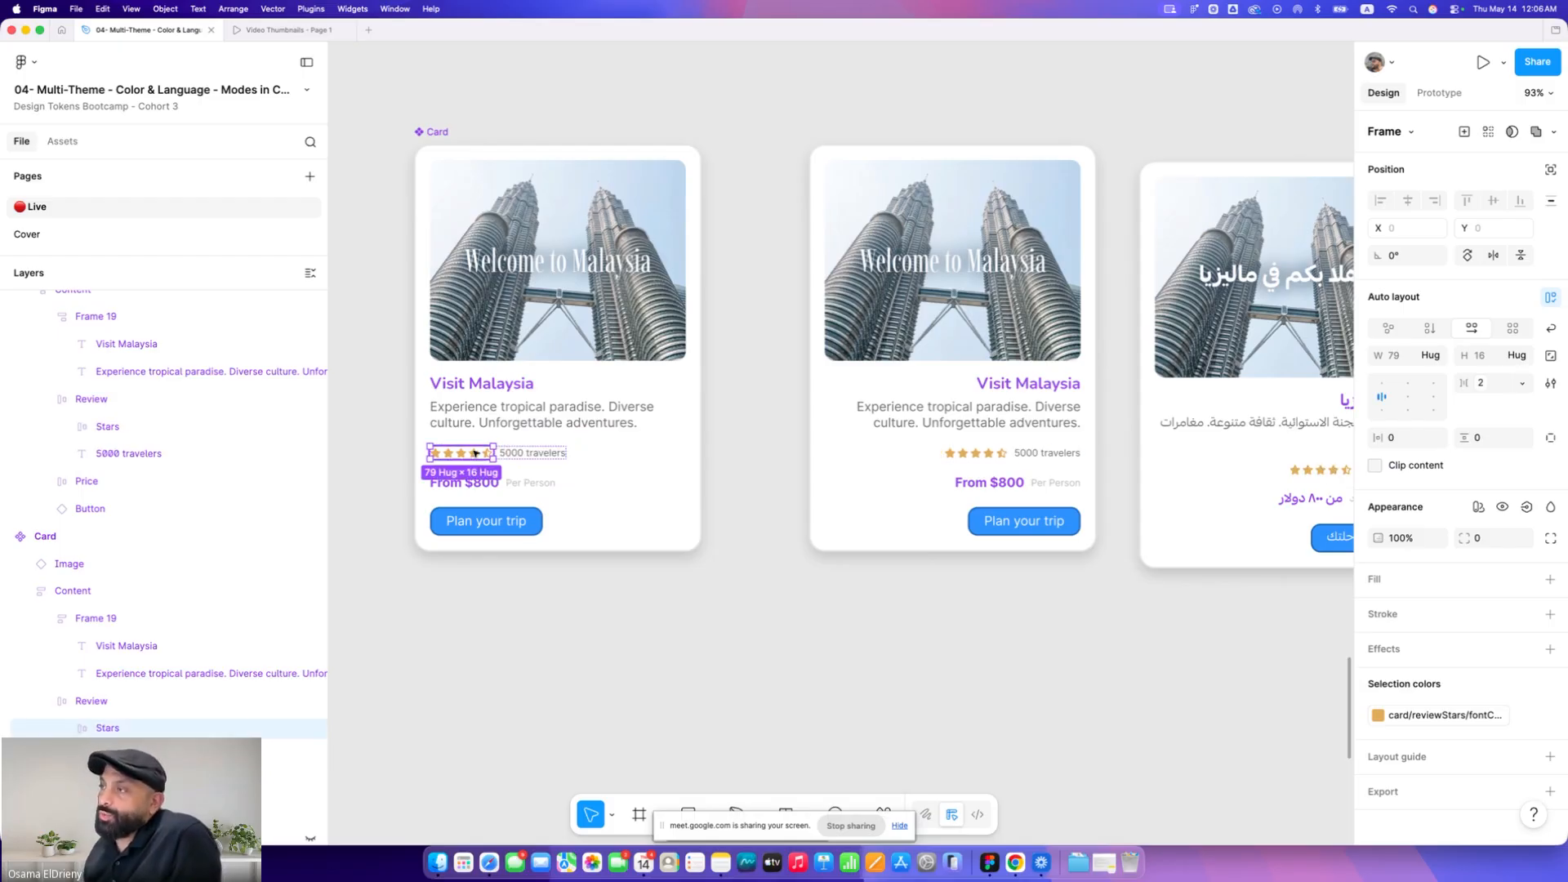
{"action": "left_click", "coordinate": [738, 426]}
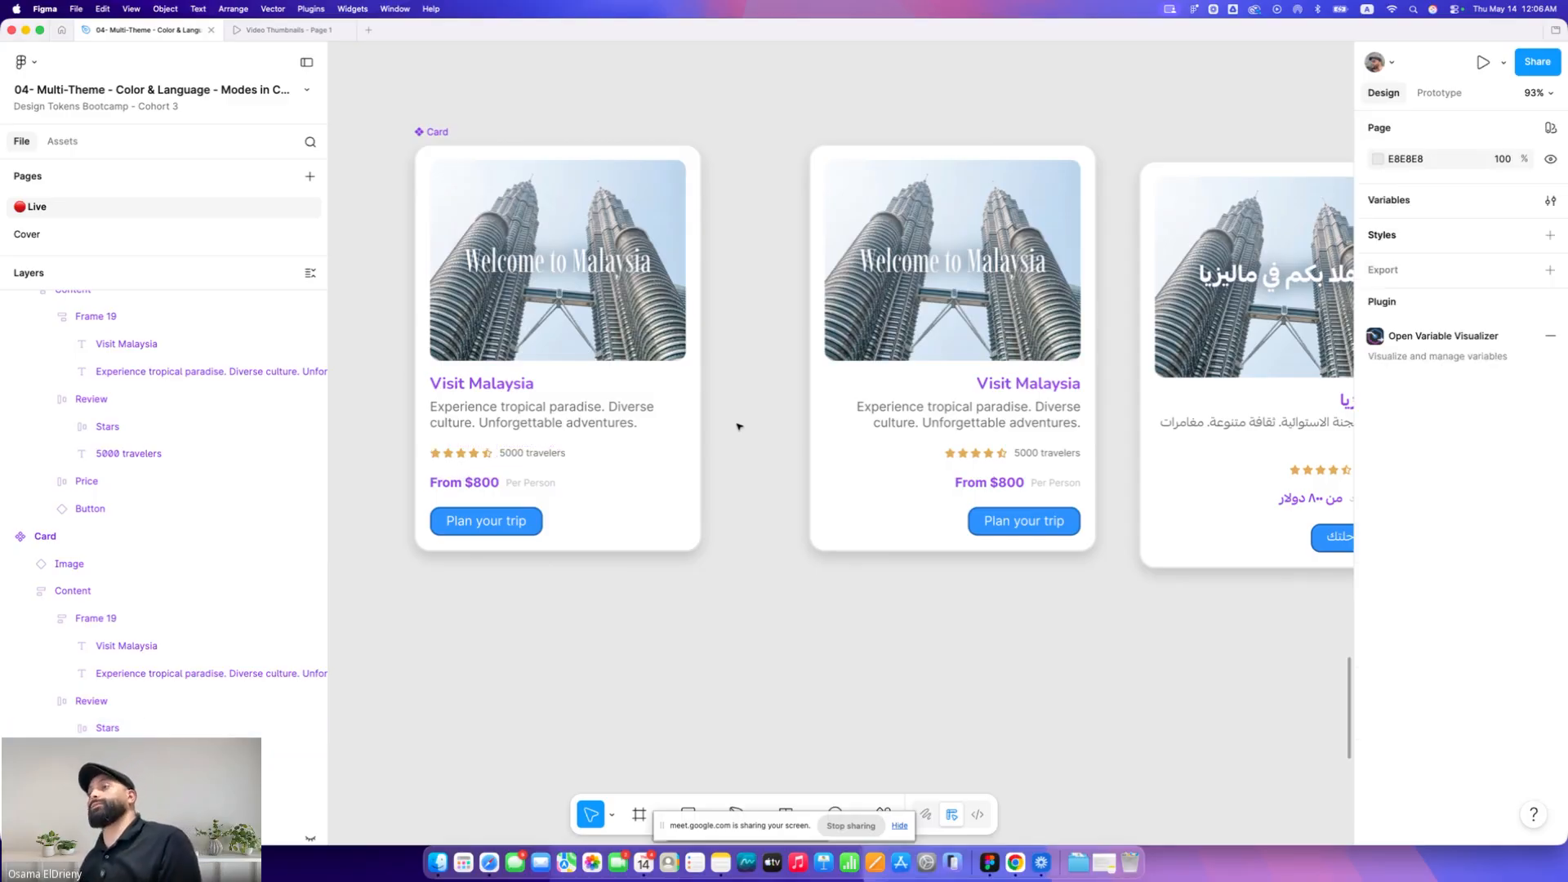
Add a variant to the main Card component and rearrange the cards around the new variant set
{"action": "left_click", "coordinate": [438, 132]}
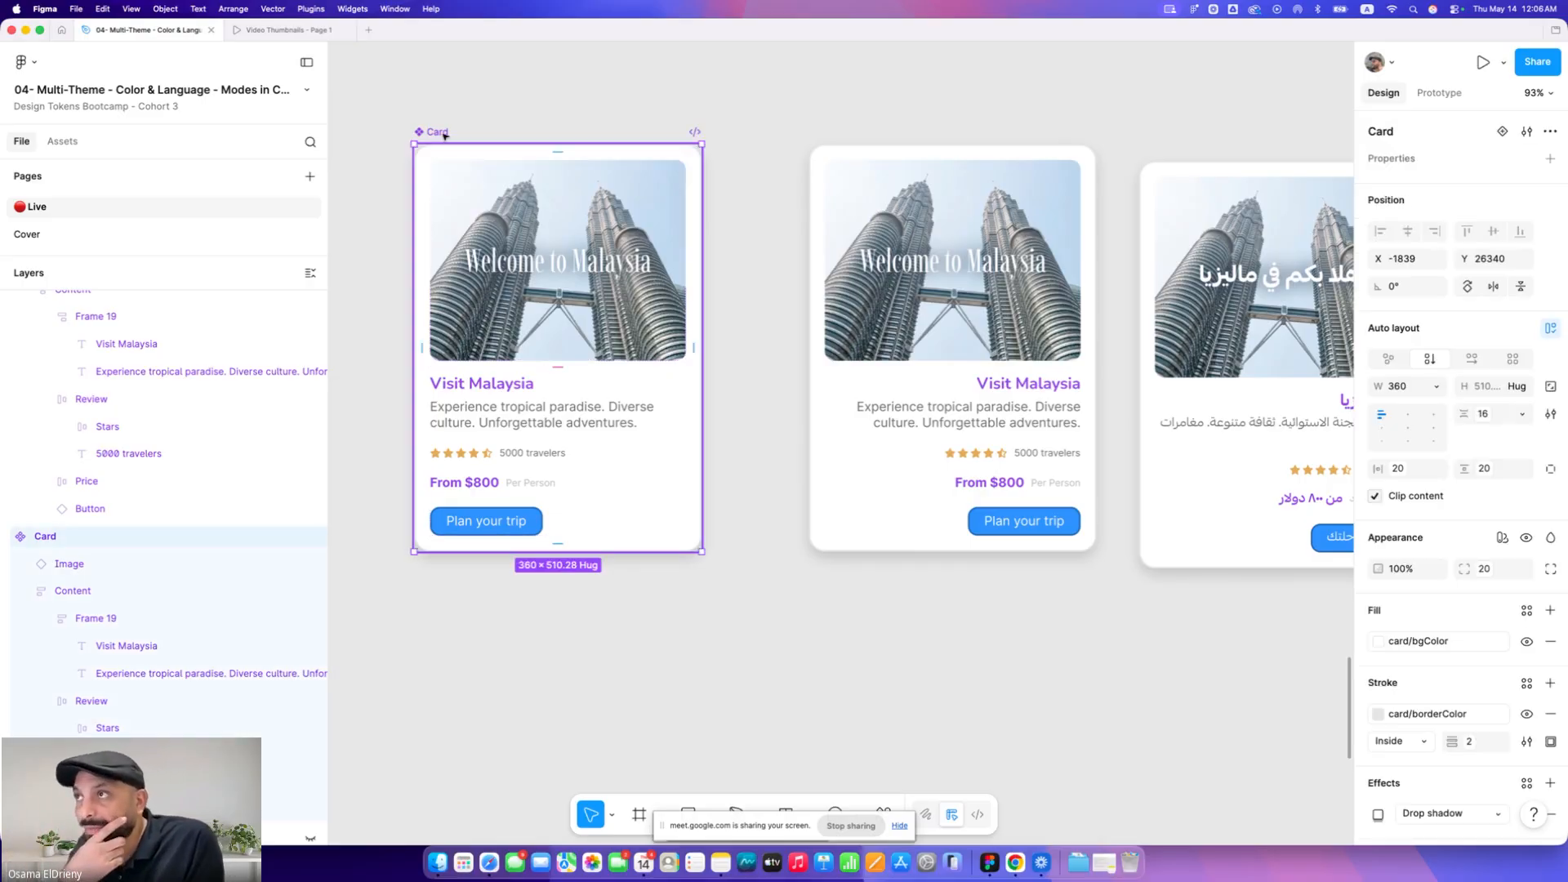
{"action": "scroll", "coordinate": [444, 135], "scroll_direction": "down", "scroll_amount": 5}
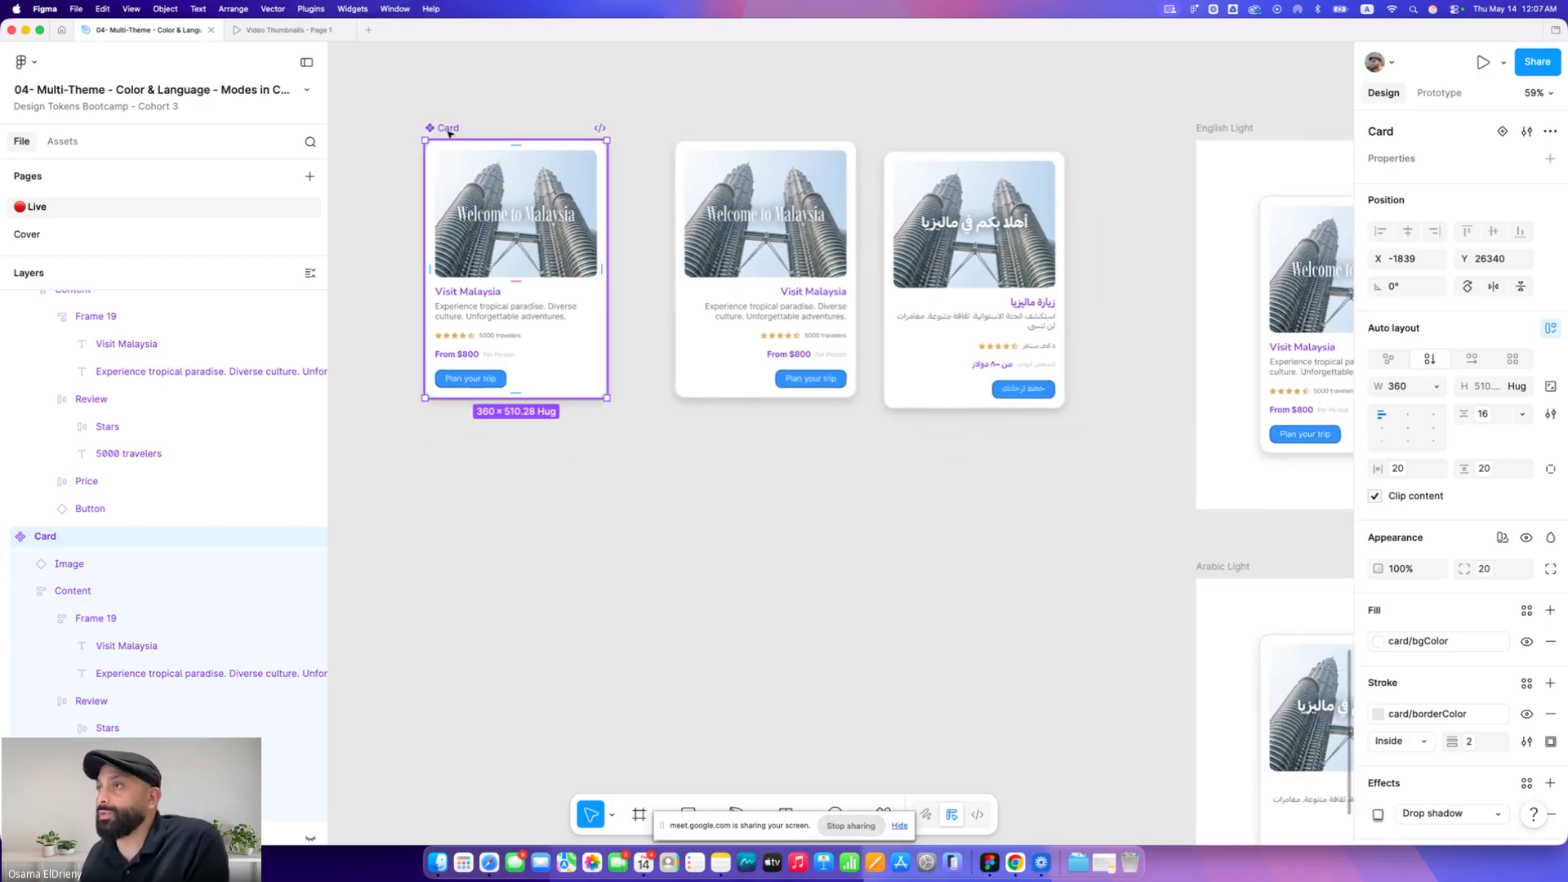
{"action": "scroll", "coordinate": [474, 142], "scroll_direction": "left", "scroll_amount": 10}
{"action": "scroll", "coordinate": [1134, 132], "scroll_direction": "right", "scroll_amount": 3}
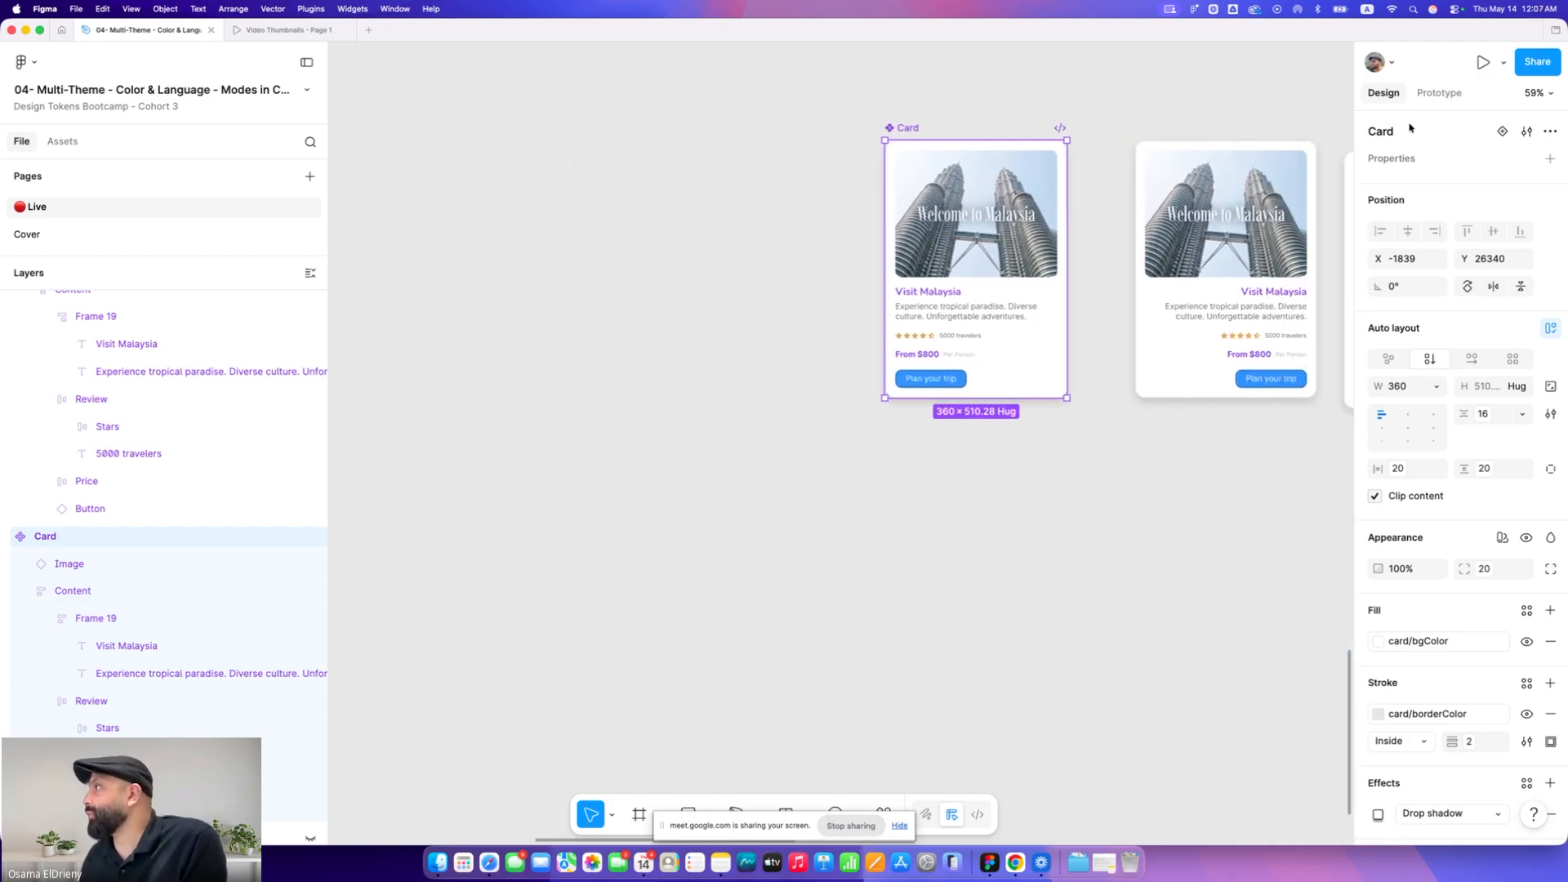
{"action": "left_click", "coordinate": [1501, 133]}
{"action": "left_click", "coordinate": [841, 98]}
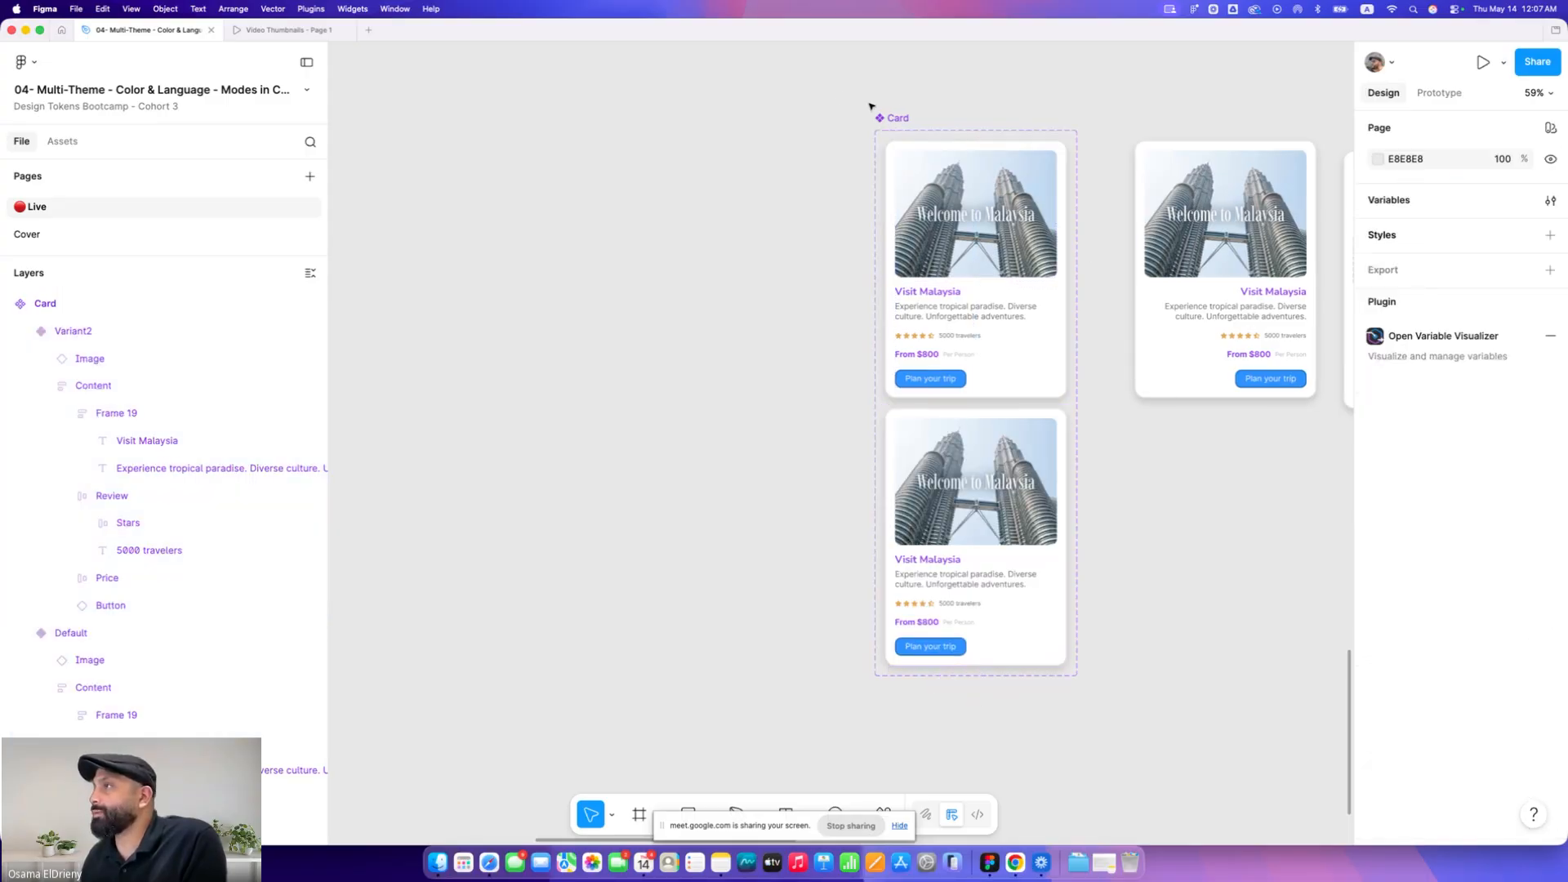
{"action": "left_click_drag", "start_coordinate": [883, 119], "coordinate": [326, 138]}
{"action": "scroll", "coordinate": [547, 133], "scroll_direction": "left", "scroll_amount": 3}
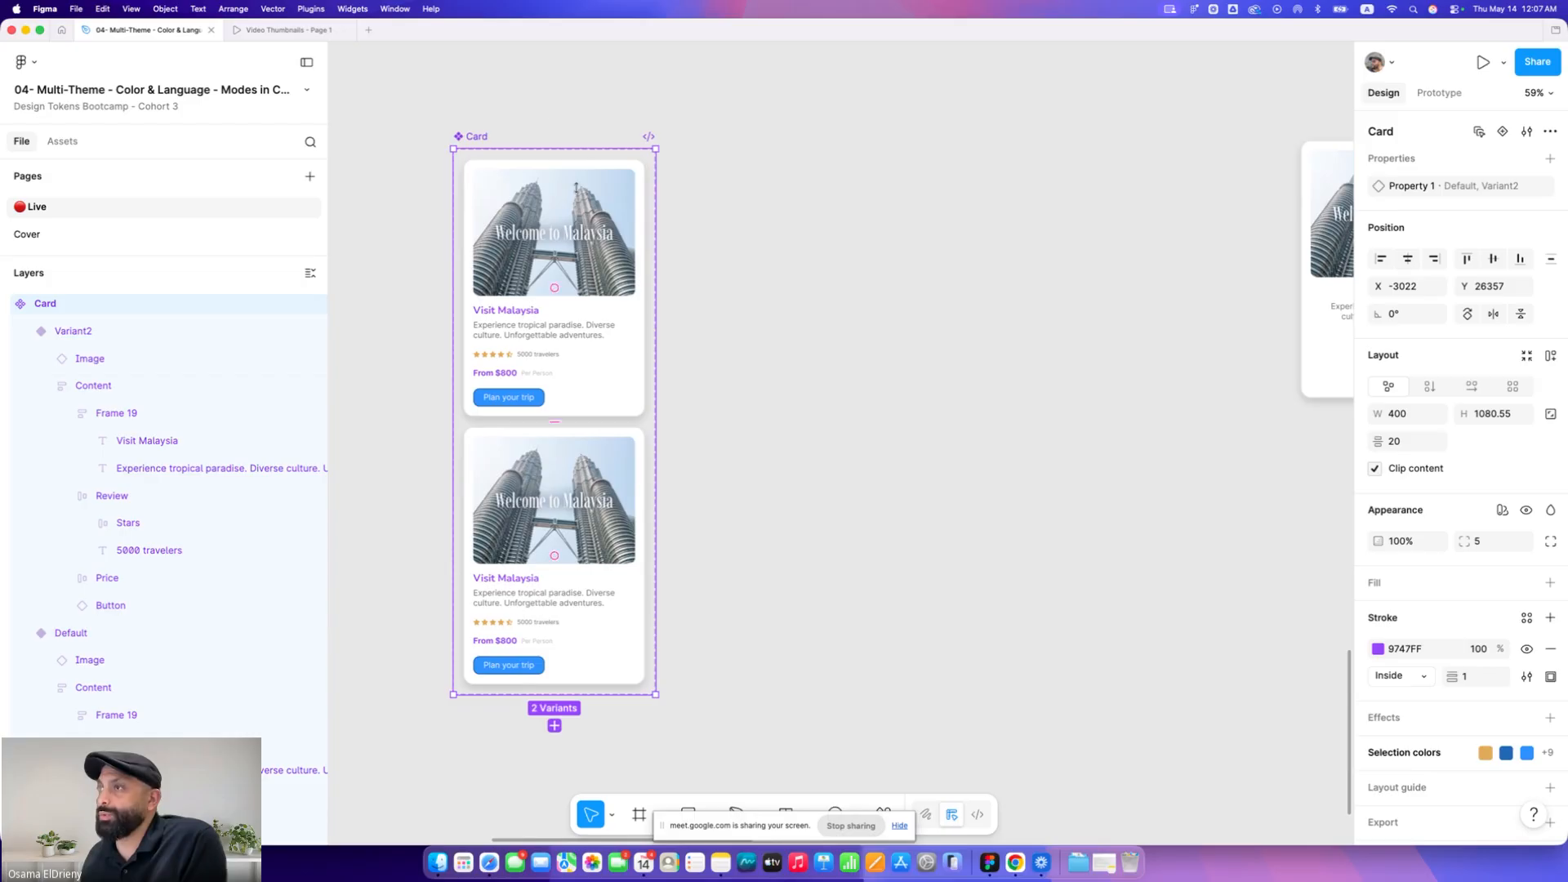
{"action": "left_click_drag", "start_coordinate": [657, 319], "coordinate": [918, 320]}
{"action": "mouse_move", "coordinate": [574, 505]}
{"action": "left_mouse_down"}
{"action": "mouse_move", "coordinate": [600, 506]}
{"action": "mouse_move", "coordinate": [583, 533]}
{"action": "left_mouse_up"}
{"action": "left_click", "coordinate": [539, 603]}
{"action": "left_click_drag", "start_coordinate": [536, 605], "coordinate": [733, 327]}
{"action": "scroll", "coordinate": [893, 378], "scroll_direction": "right", "scroll_amount": 4}
{"action": "left_click_drag", "start_coordinate": [1233, 376], "coordinate": [902, 377]}
{"action": "scroll", "coordinate": [425, 159], "scroll_direction": "left", "scroll_amount": 3}
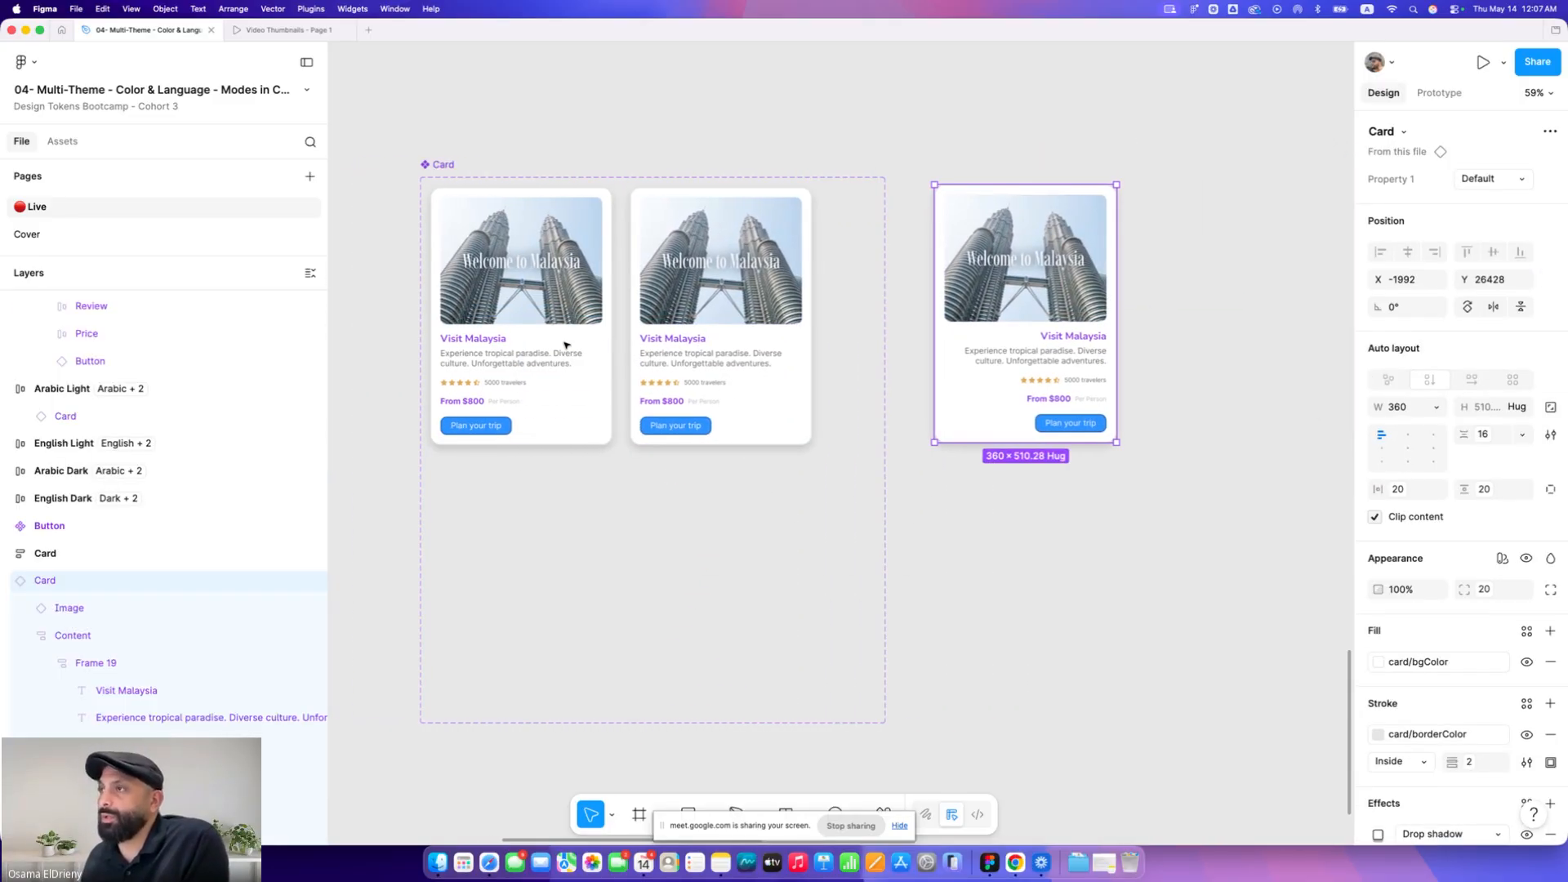
{"action": "scroll", "coordinate": [423, 166], "scroll_direction": "up", "scroll_amount": 2}
{"action": "scroll", "coordinate": [422, 166], "scroll_direction": "up", "scroll_amount": 1}
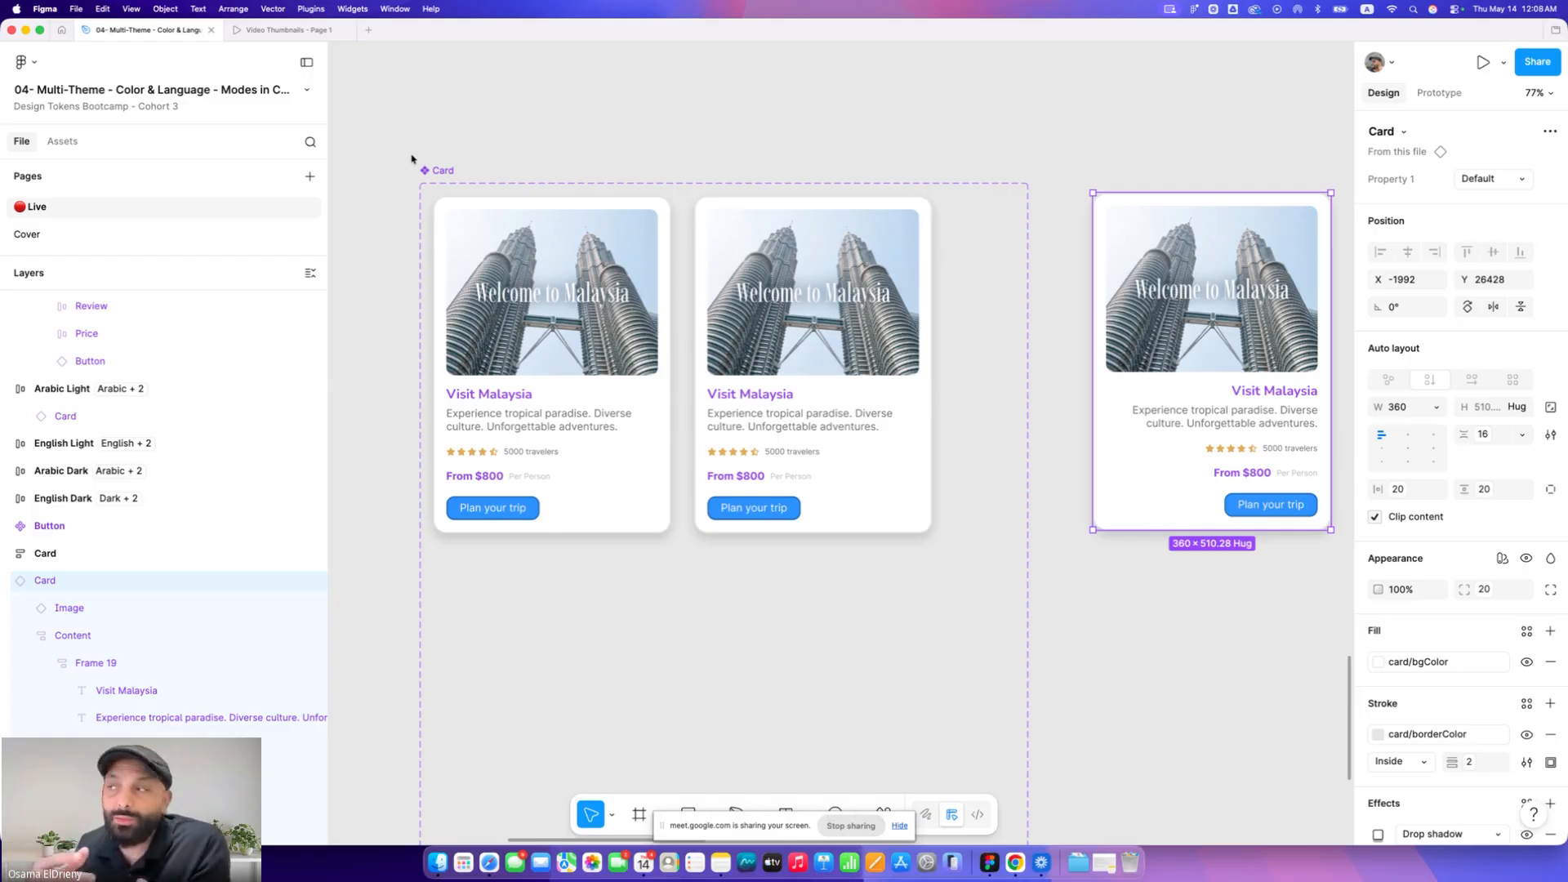
{"action": "left_click", "coordinate": [681, 129]}
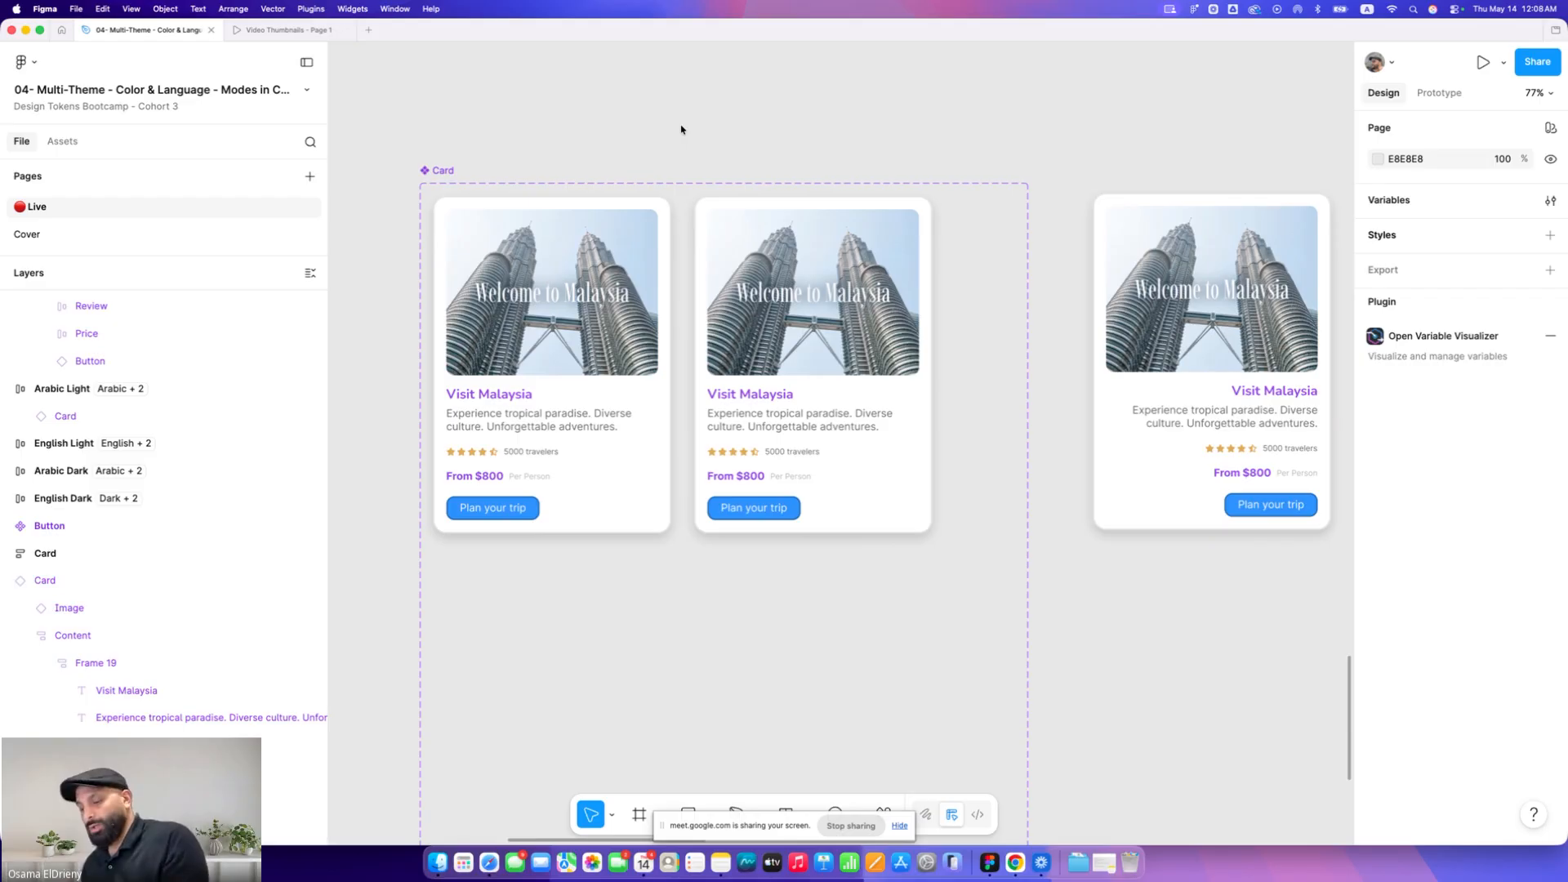
Undo the variant creation and the card rearrangements
{"action": "key", "text": "super+z"}
{"action": "key", "text": "super+z"}
{"action": "key", "text": "super+z"}
{"action": "key", "text": "super+z"}
{"action": "key", "text": "super+z"}
{"action": "key", "text": "super+z"}
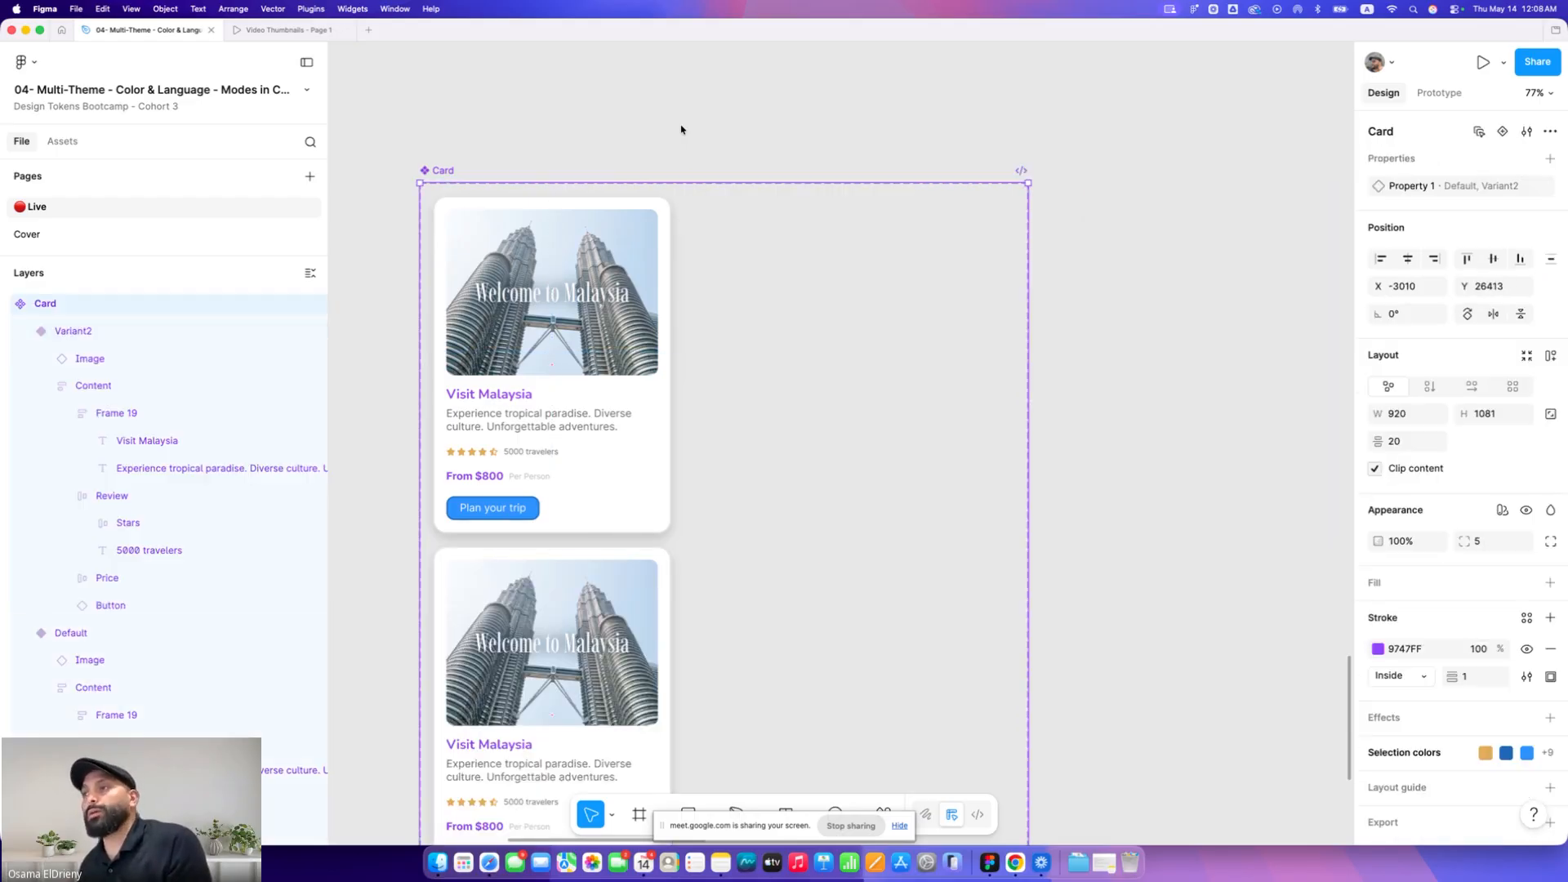
{"action": "key", "text": "super+z"}
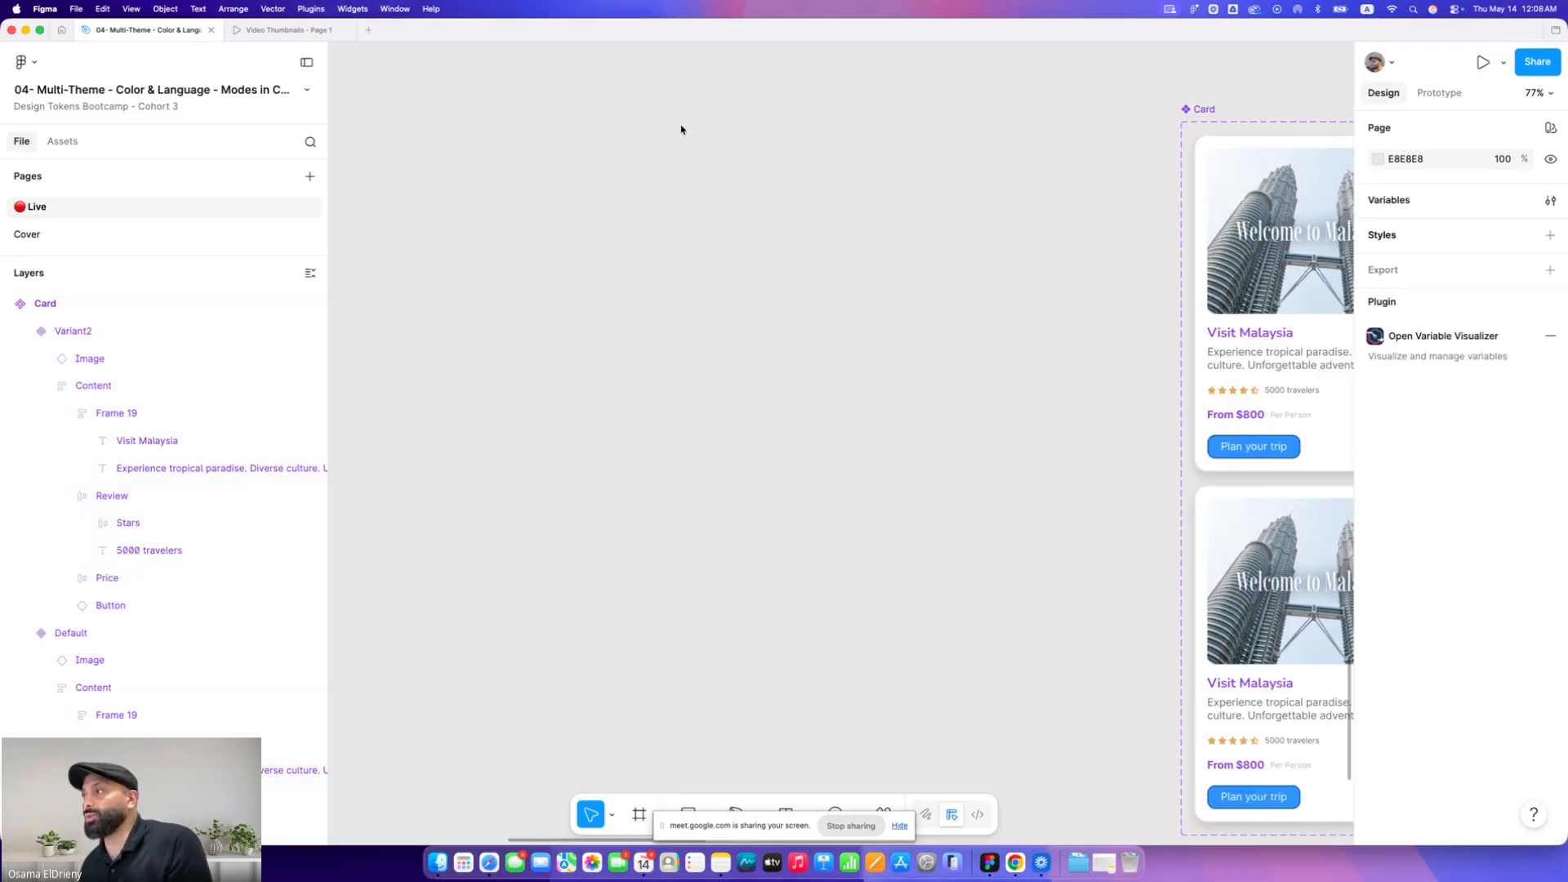
{"action": "key", "text": "super+z"}
{"action": "key", "text": "super+z"}
{"action": "key", "text": "super+z"}
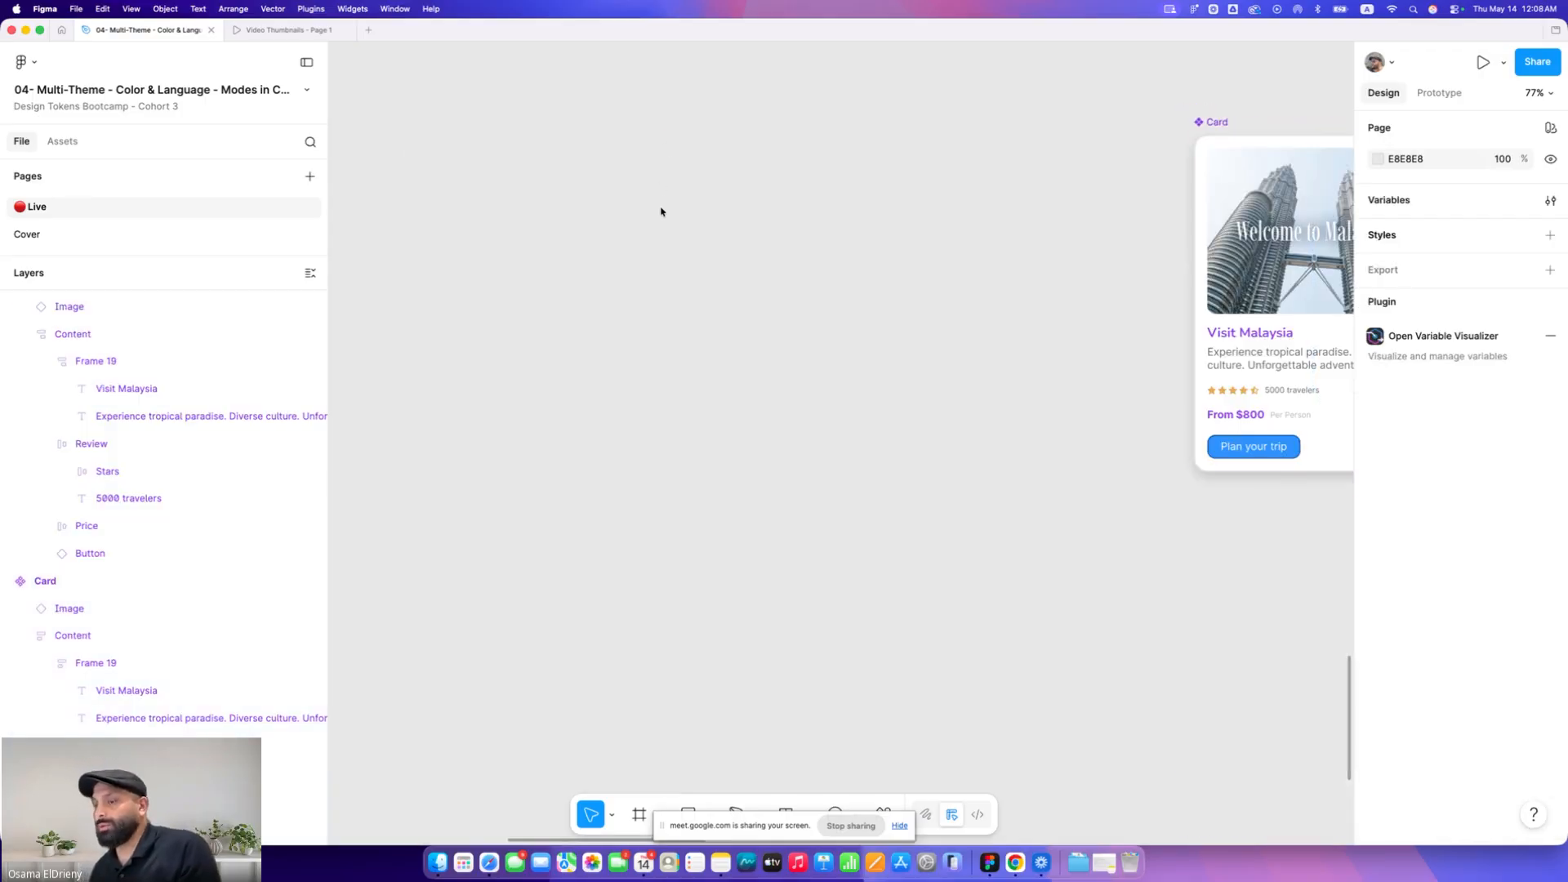
{"action": "key", "text": "super+z"}
Switch to Finder and preview the 'Change Component Direction from LTR to RTL Using AI' tutorial video
{"action": "key", "text": "super+Tab"}
{"action": "key", "text": "super+Tab"}
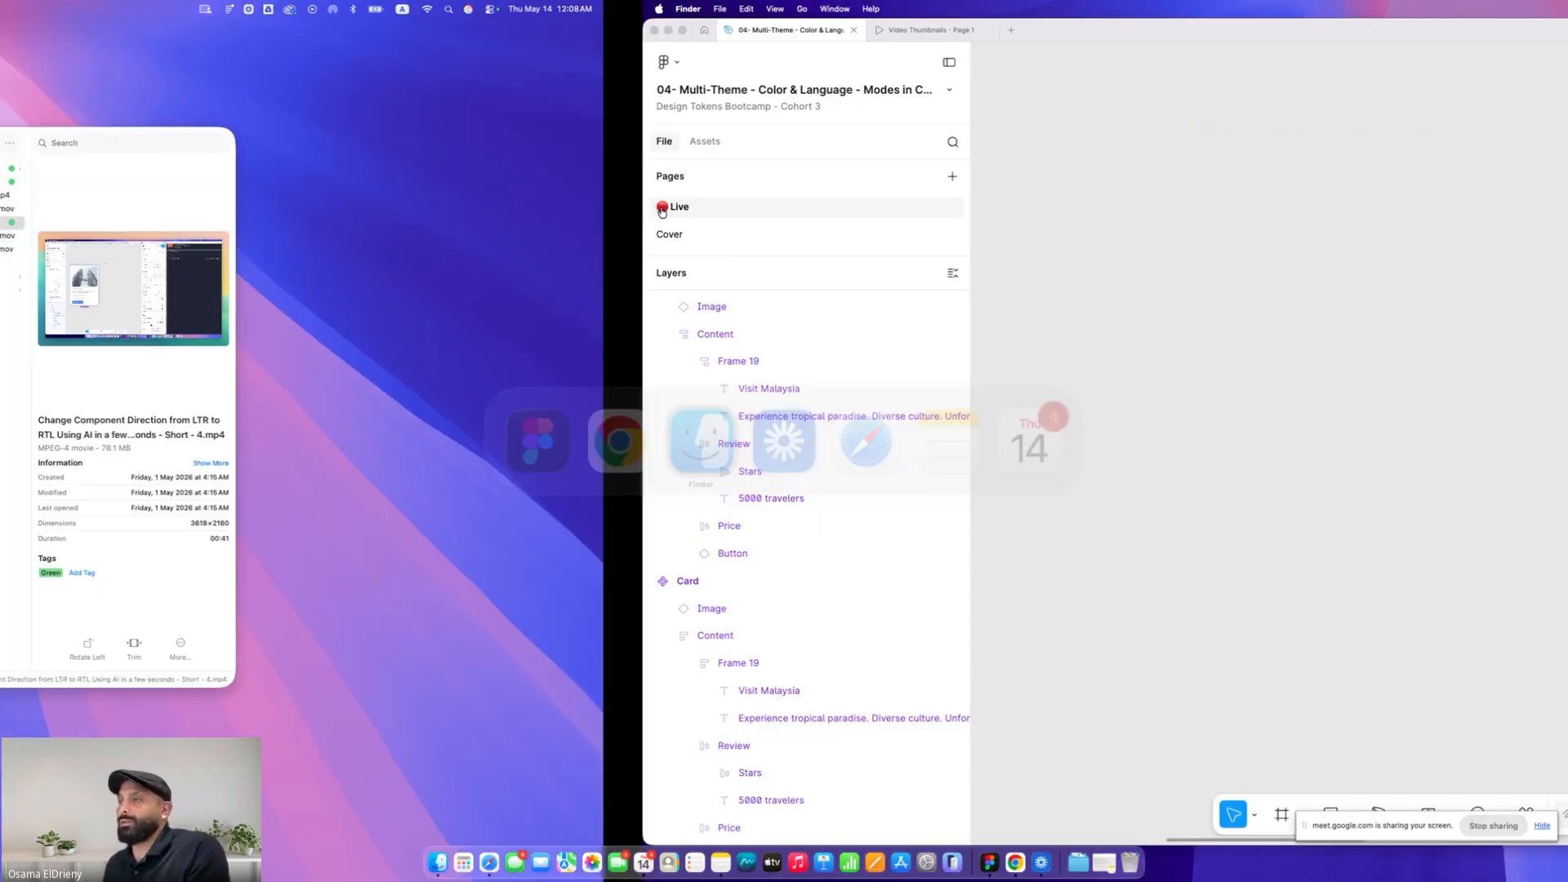
{"action": "left_click", "coordinate": [831, 183]}
{"action": "key", "text": "space"}
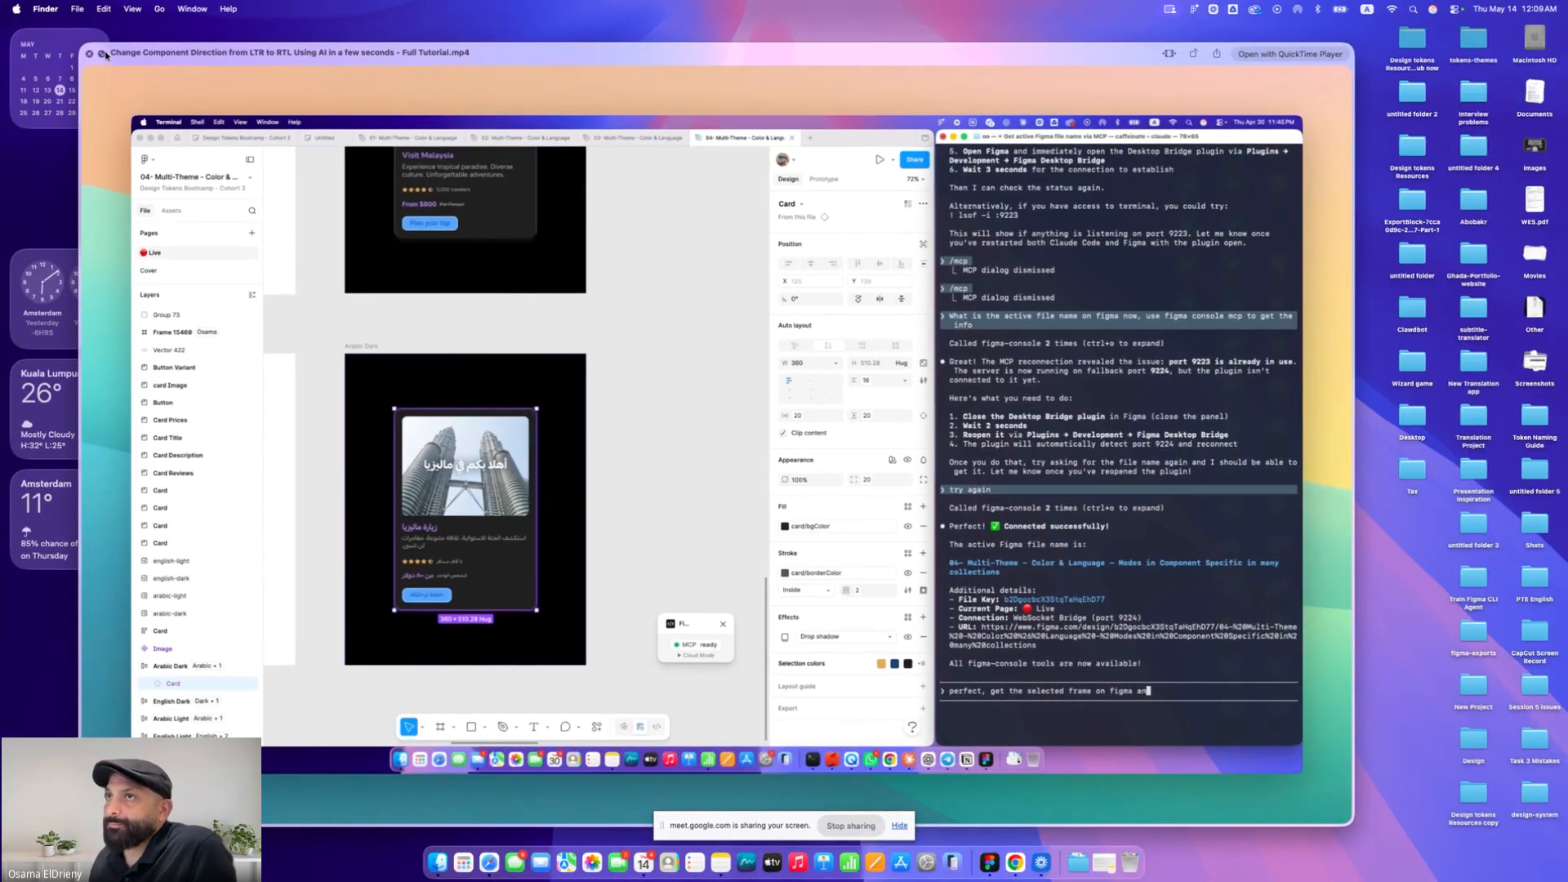
{"action": "left_click", "coordinate": [102, 53]}
{"action": "key", "text": "Escape"}
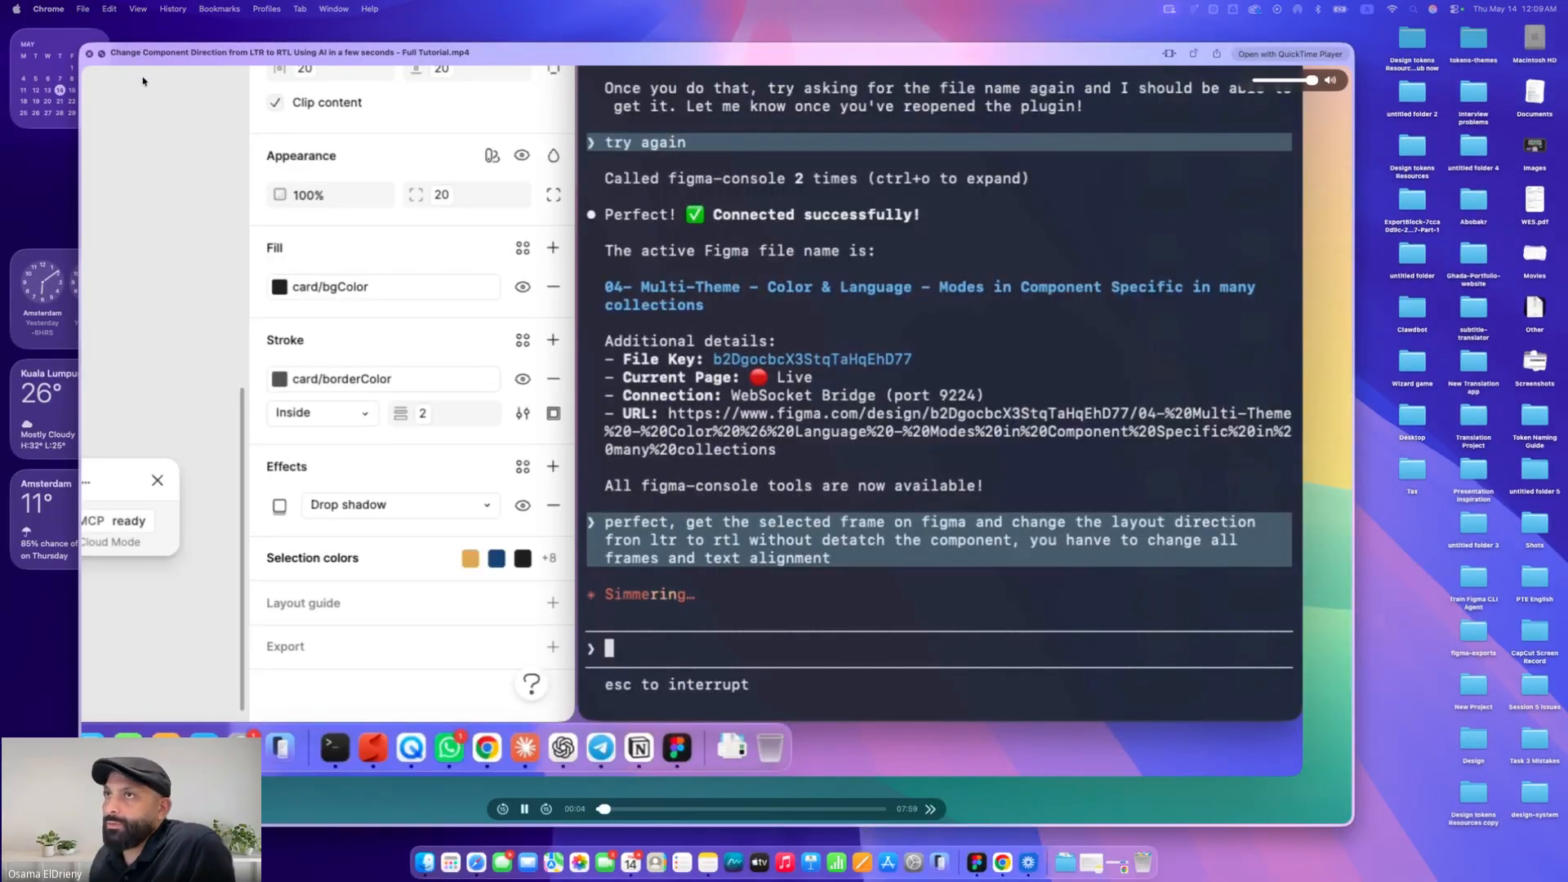
{"action": "left_click", "coordinate": [102, 54]}
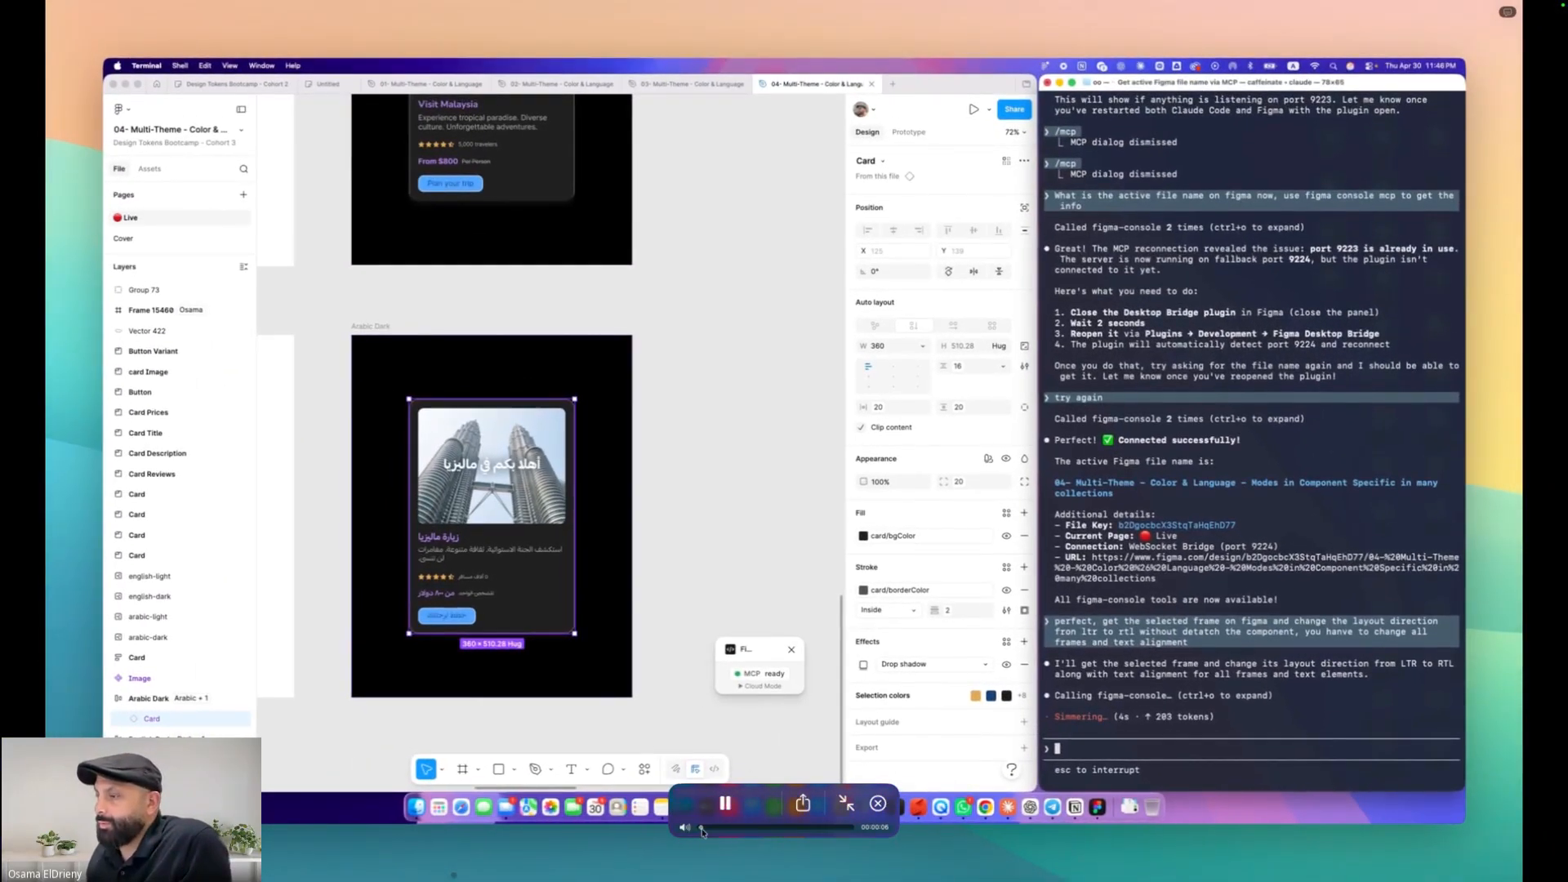
Play and pause through the tutorial video showing the AI-driven RTL conversion of the card
{"action": "left_click", "coordinate": [699, 827]}
{"action": "left_click", "coordinate": [729, 802]}
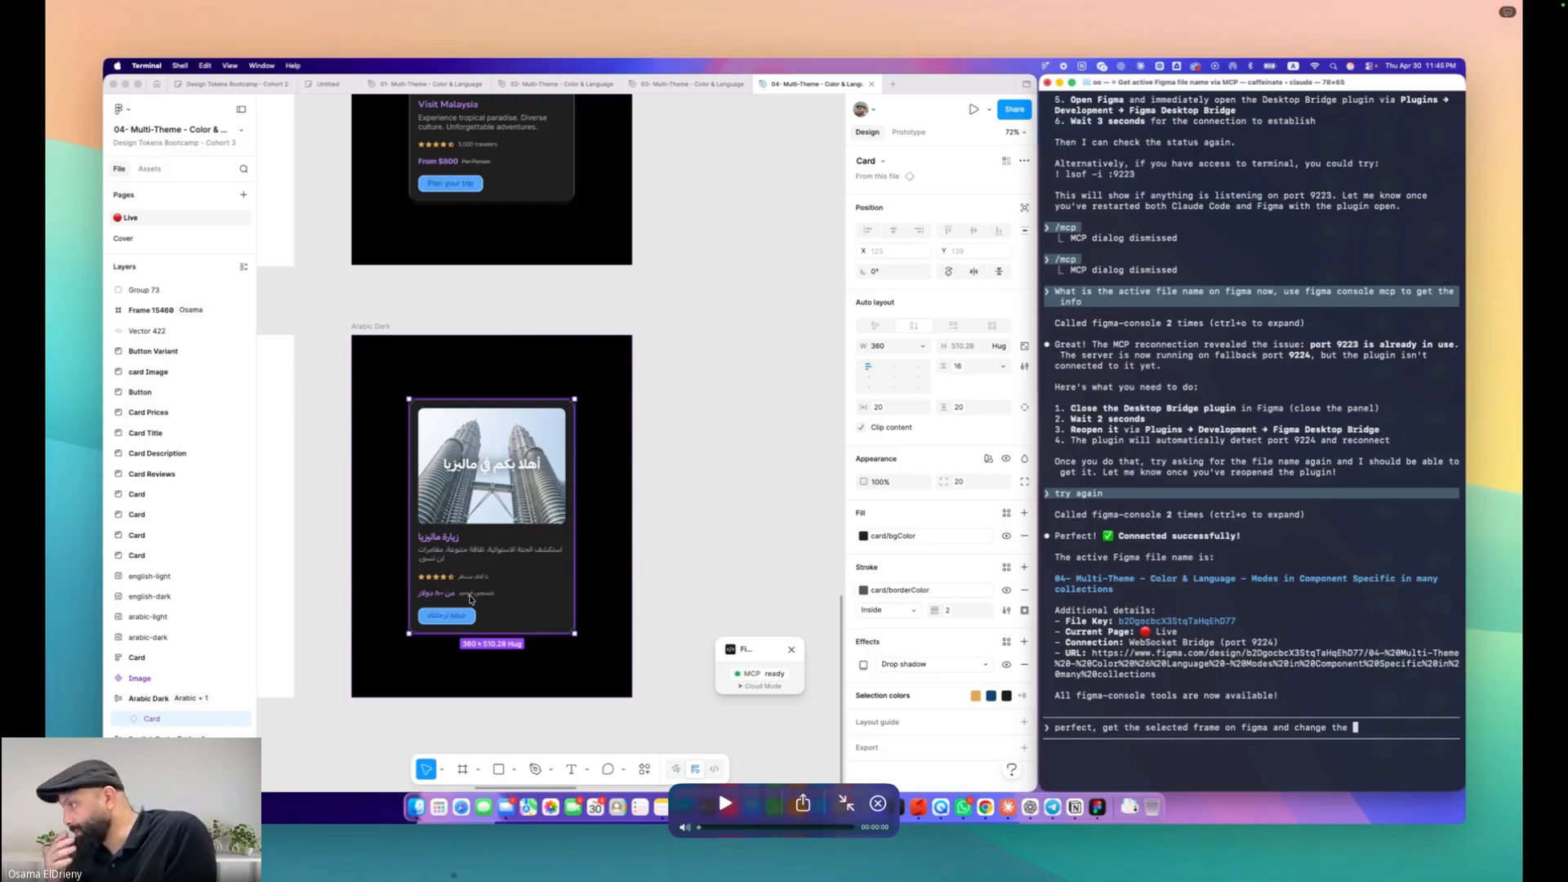
{"action": "left_click", "coordinate": [724, 803]}
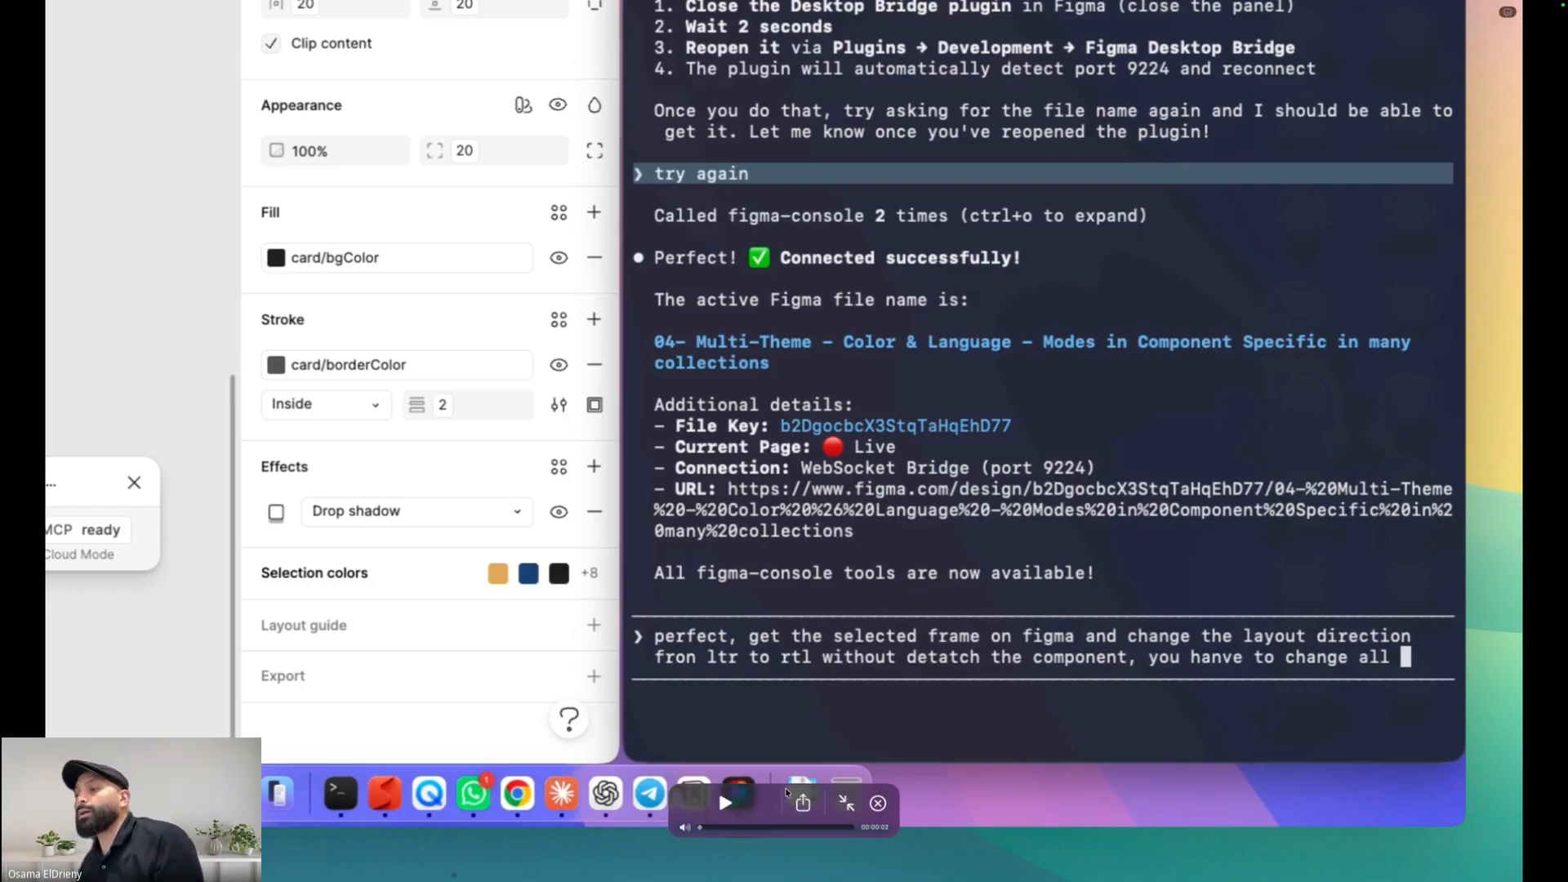
{"action": "left_click", "coordinate": [726, 803]}
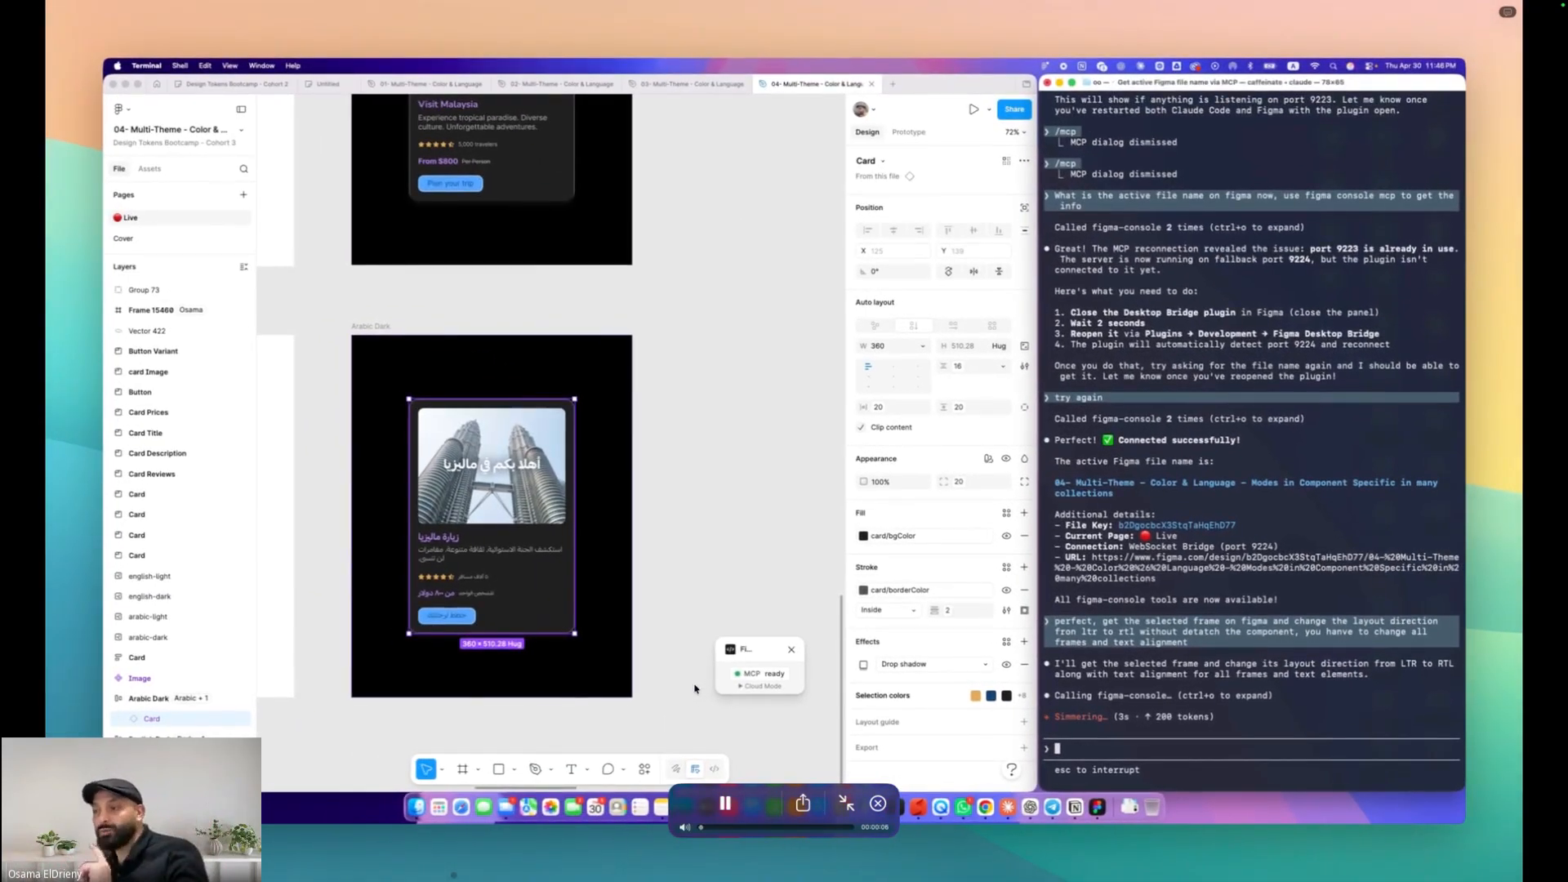
{"action": "left_click", "coordinate": [724, 806]}
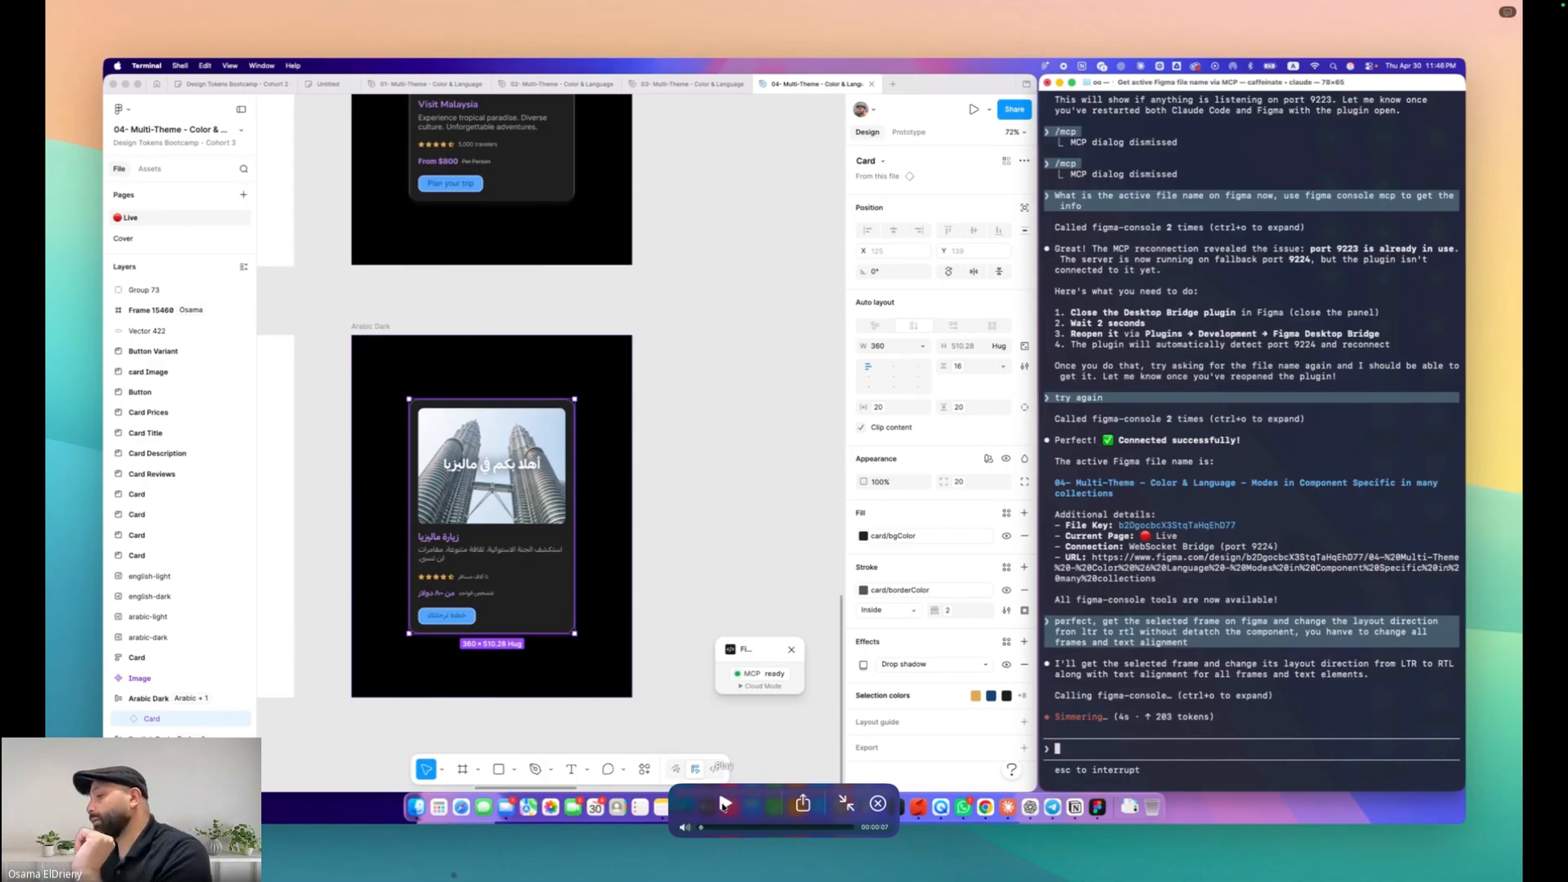
{"action": "left_click", "coordinate": [723, 805]}
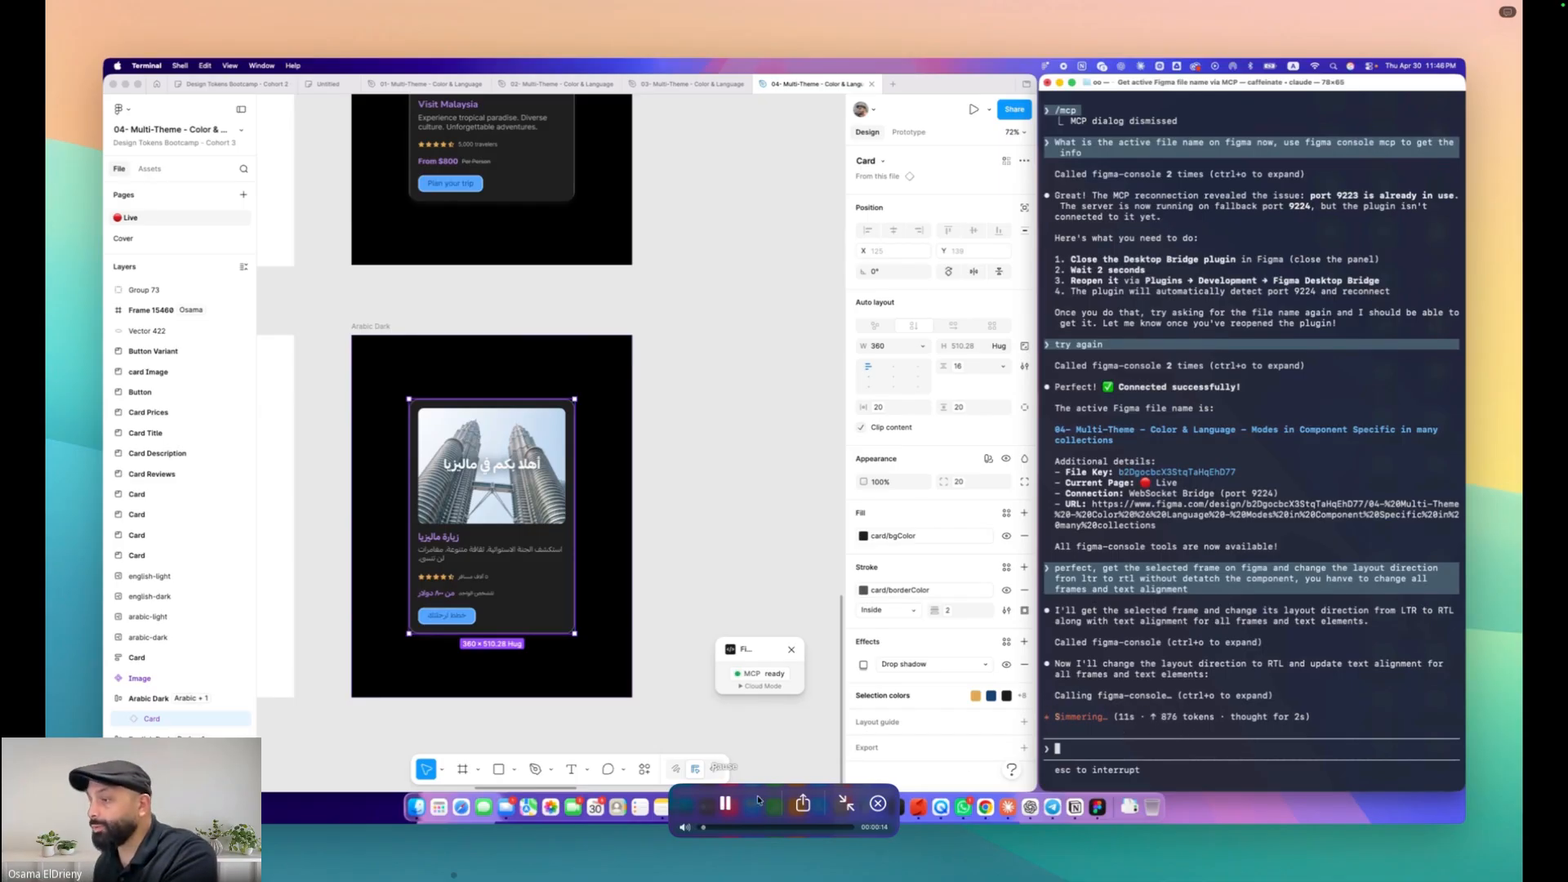
{"action": "left_click", "coordinate": [725, 805]}
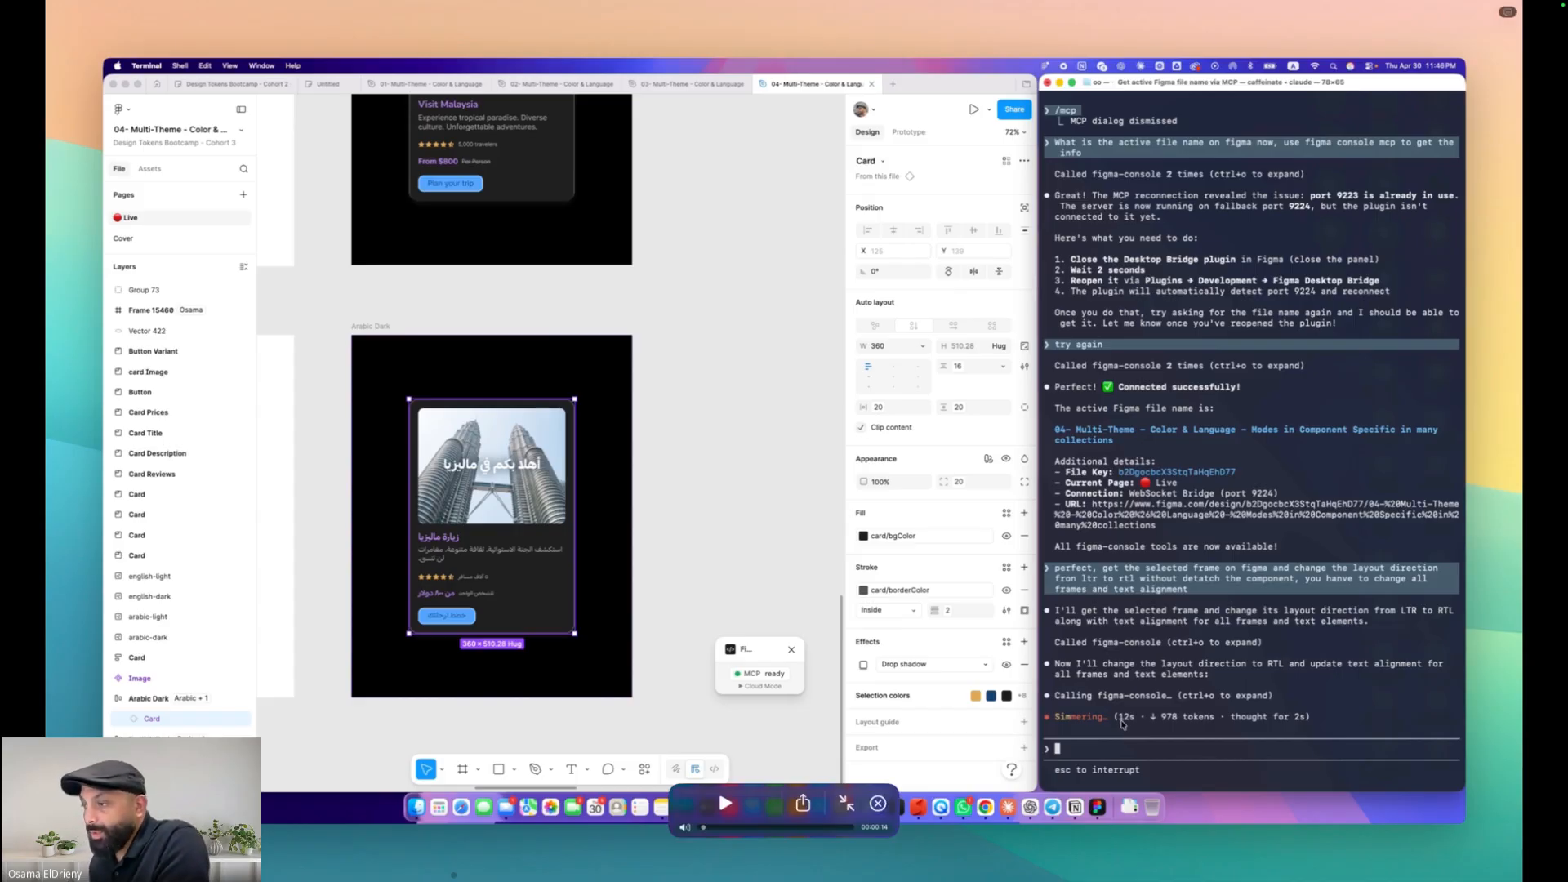
{"action": "left_click", "coordinate": [725, 804]}
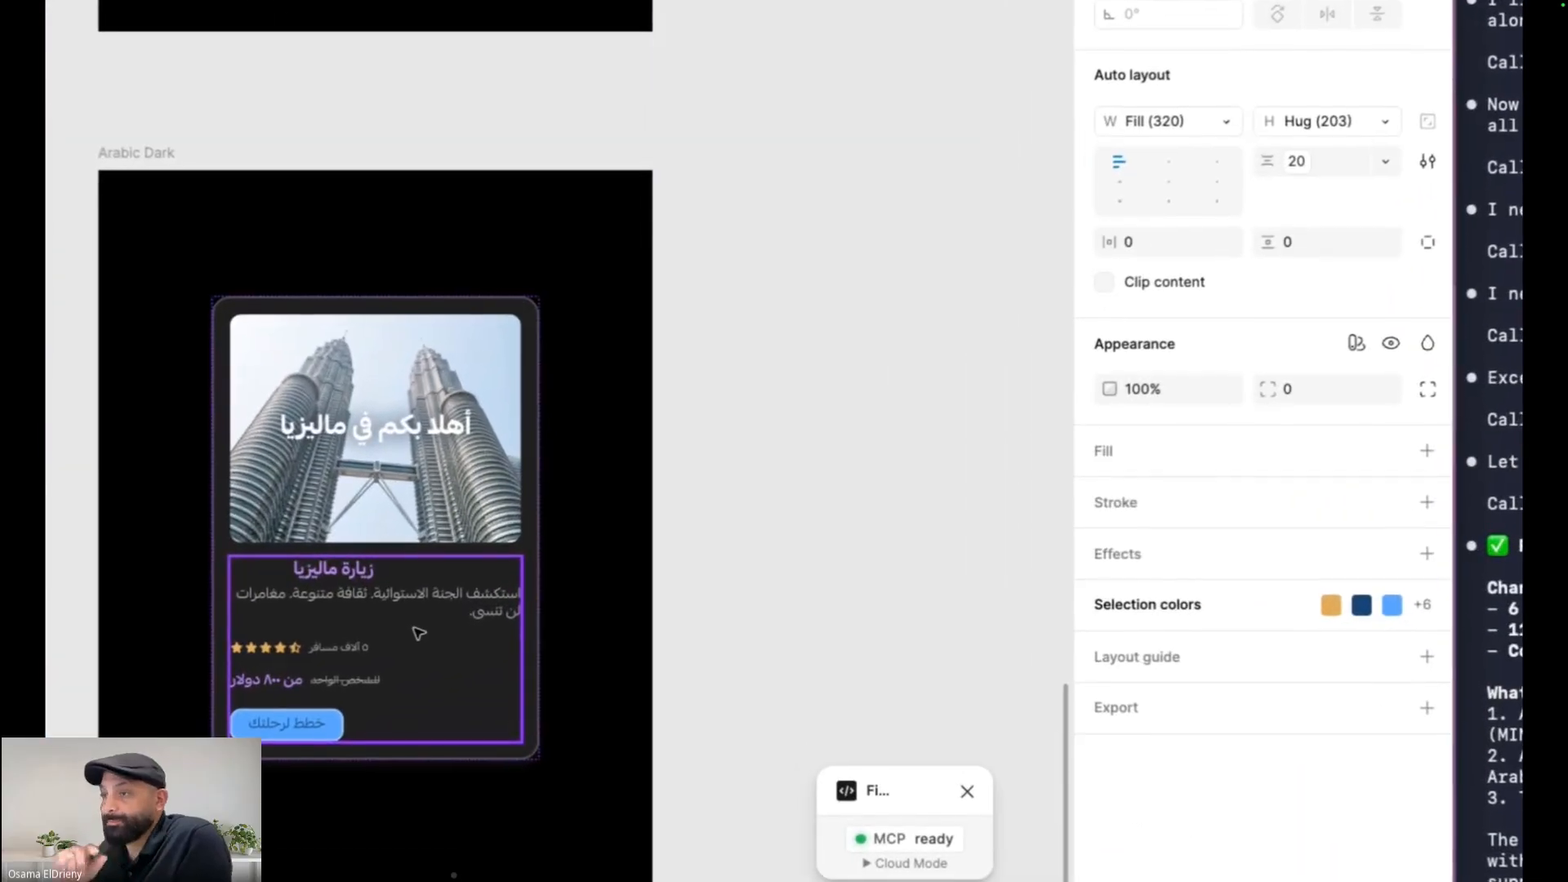
{"action": "left_click", "coordinate": [435, 601]}
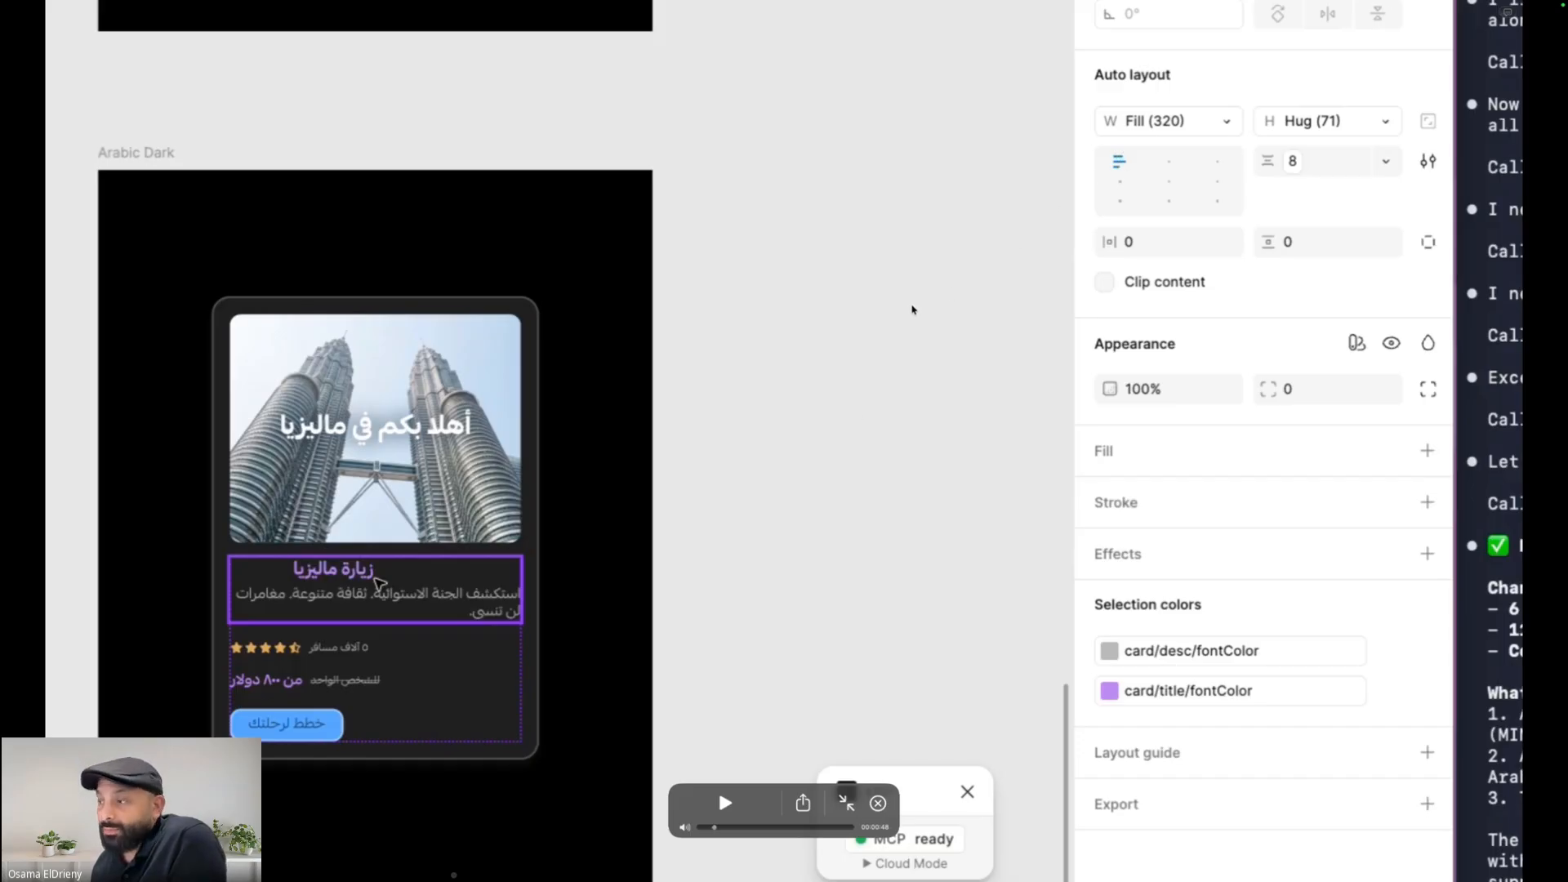
{"action": "left_click", "coordinate": [723, 805]}
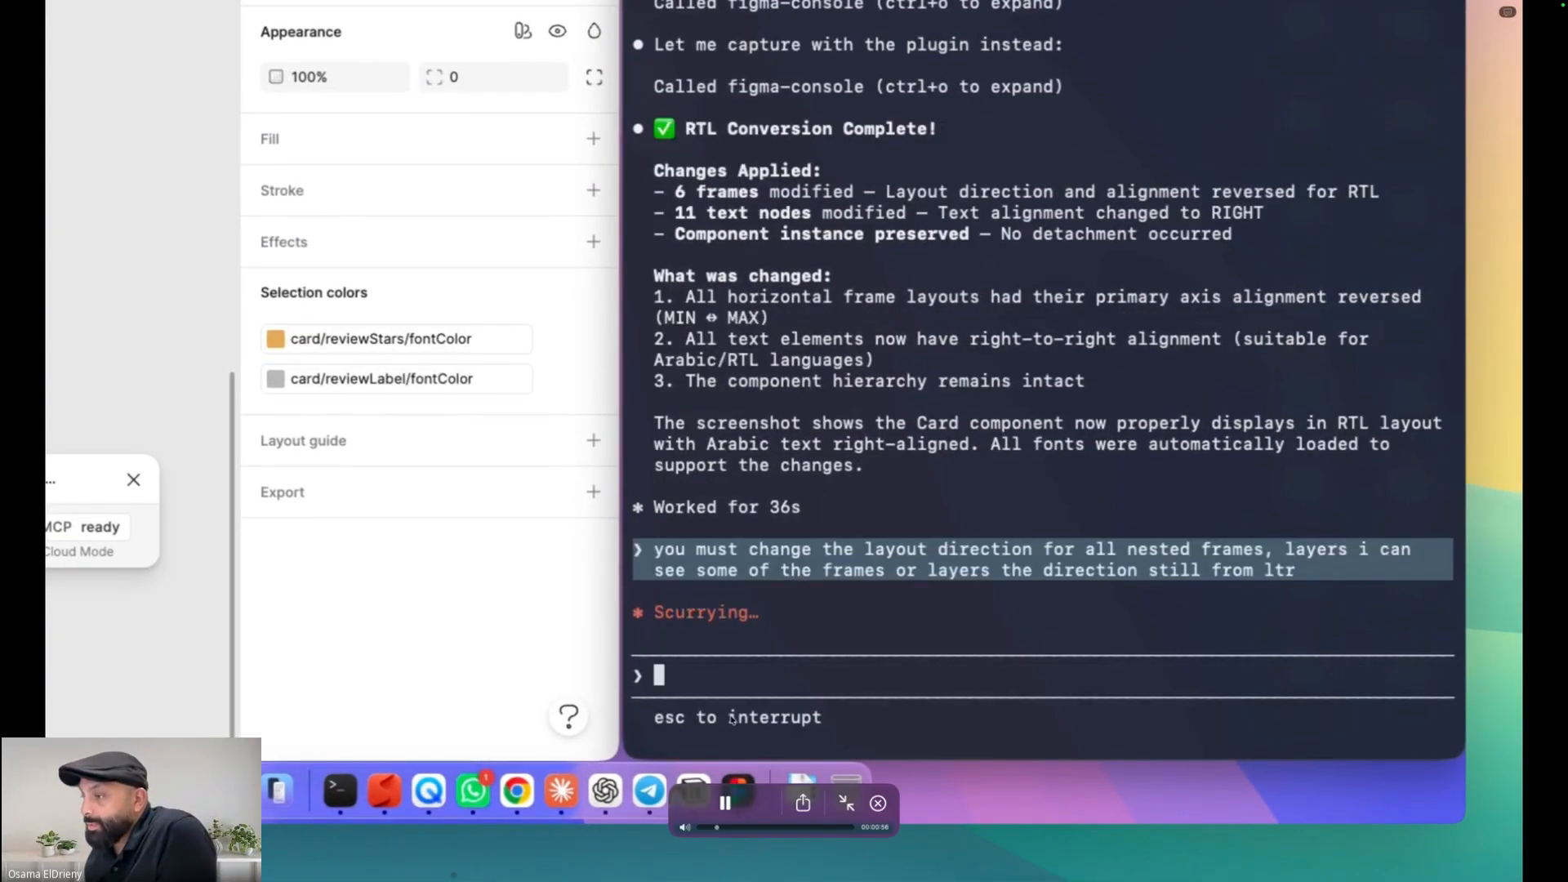
{"action": "left_click", "coordinate": [726, 805]}
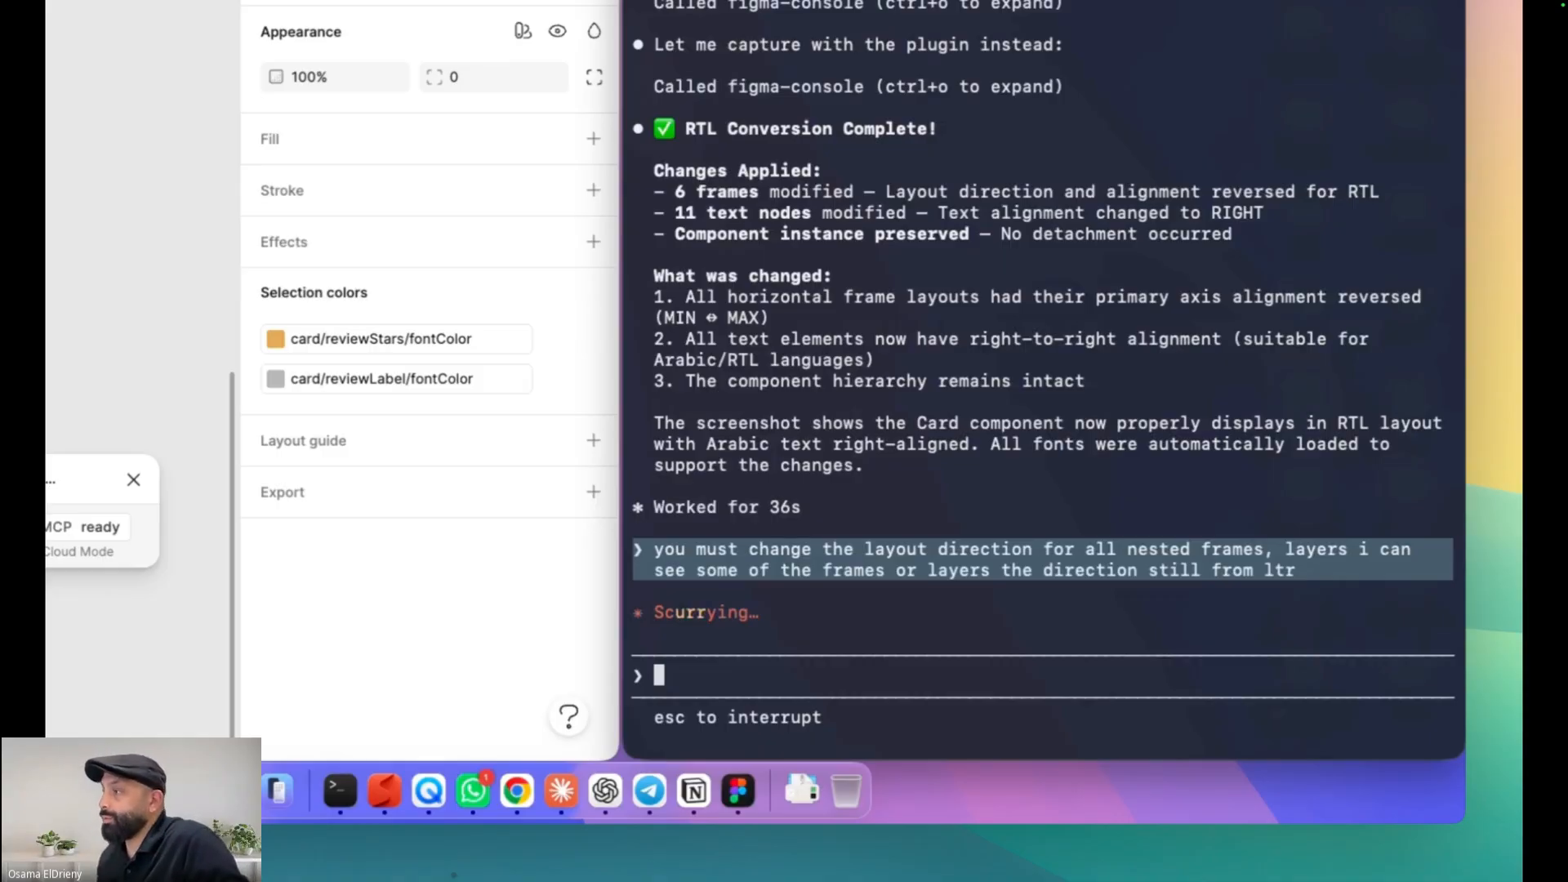
Play and pause the tutorial section on reversing direction for all nested frames, inspecting the card's auto layout settings
{"action": "left_click", "coordinate": [724, 803]}
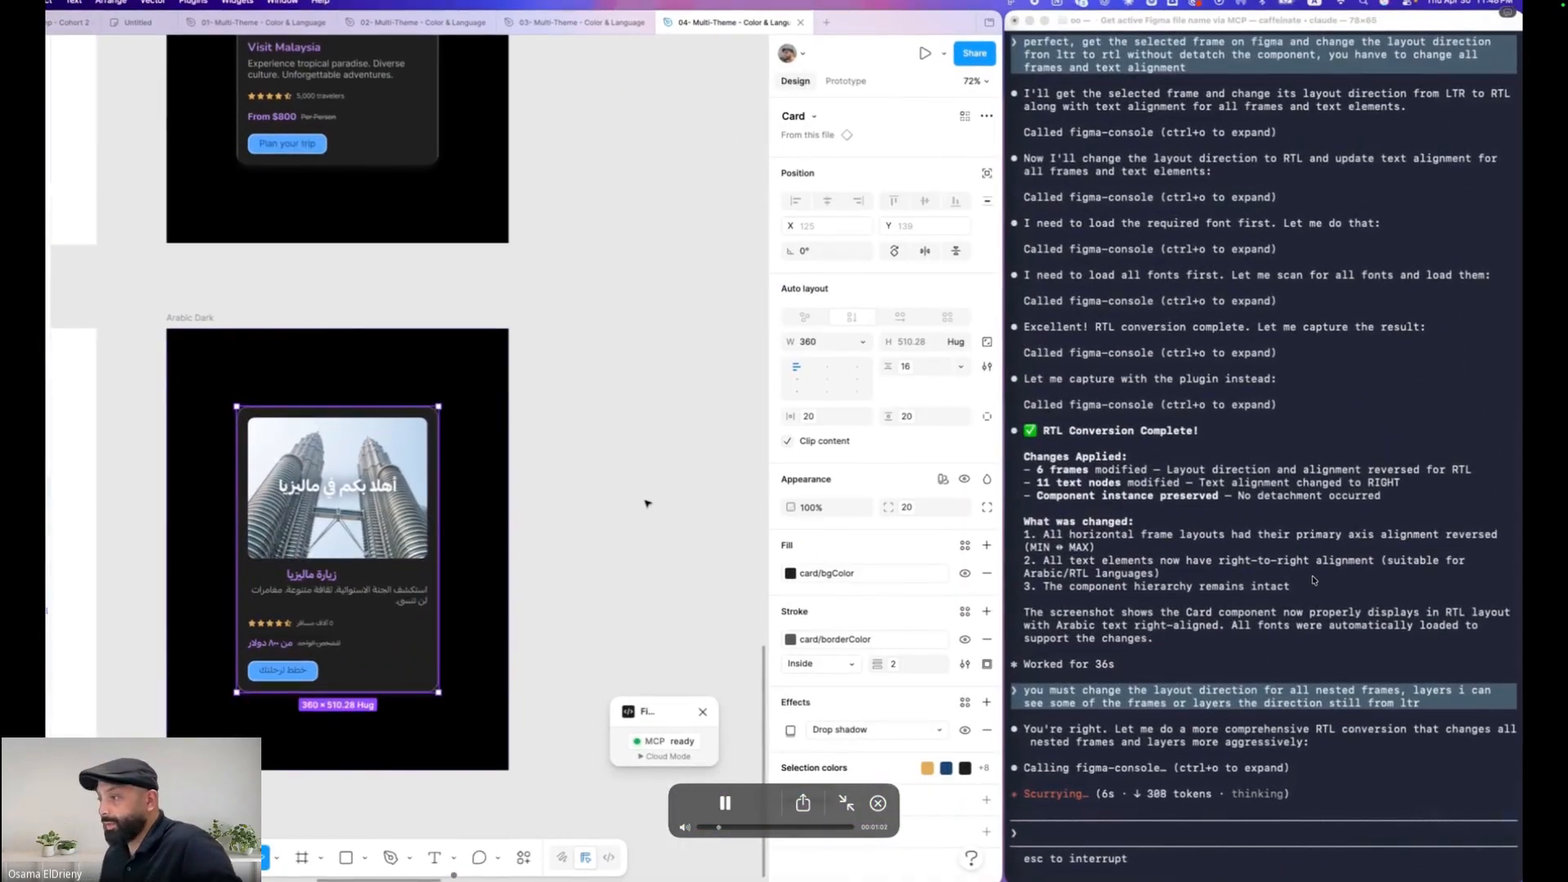
{"action": "key", "text": "space"}
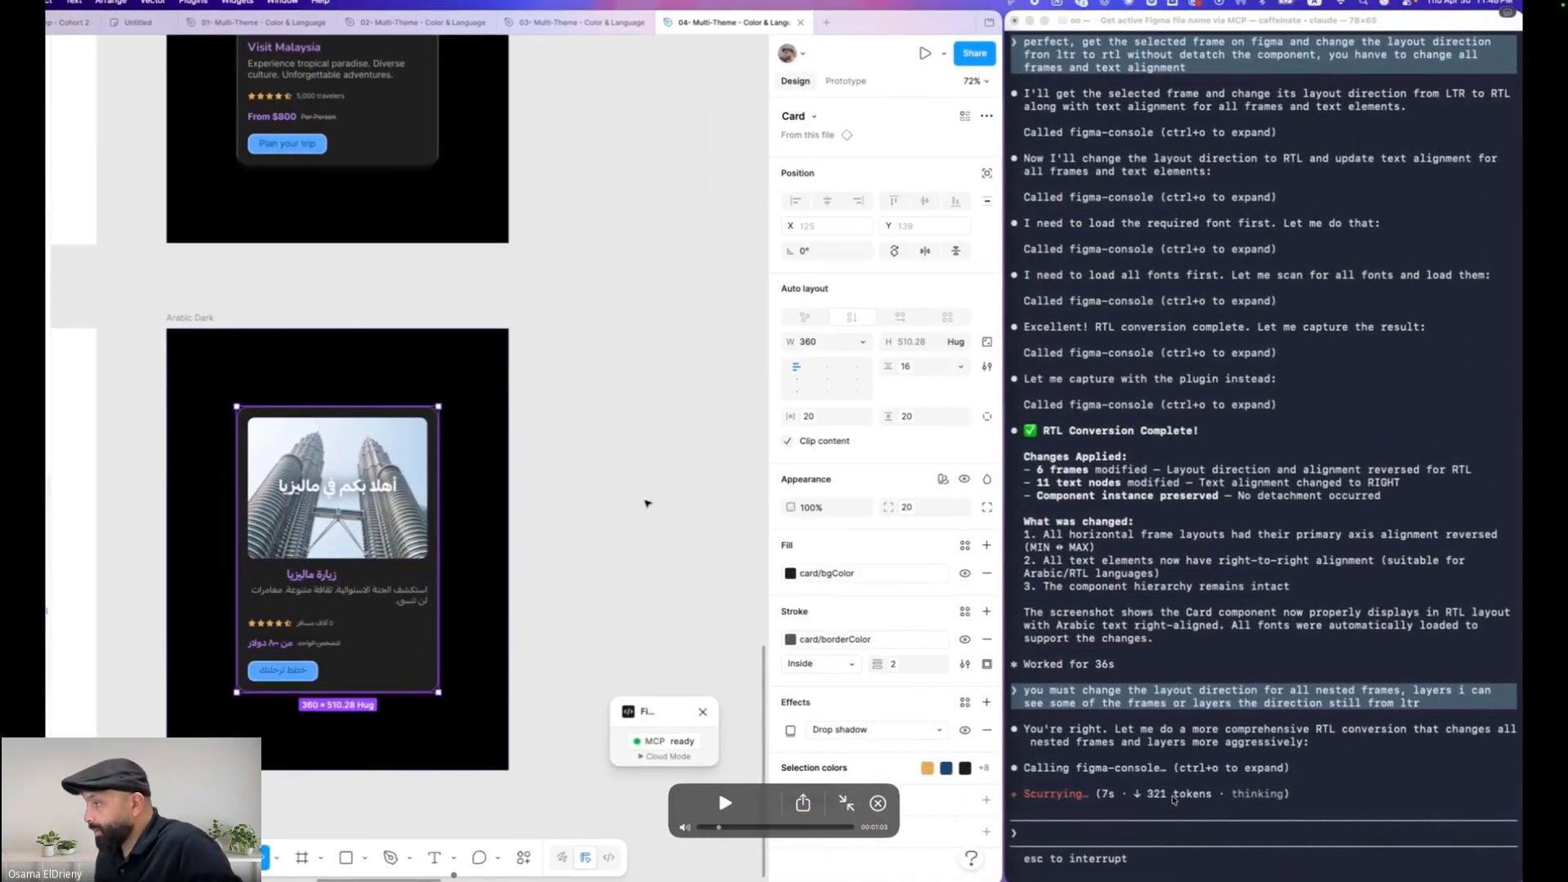
{"action": "key", "text": "space"}
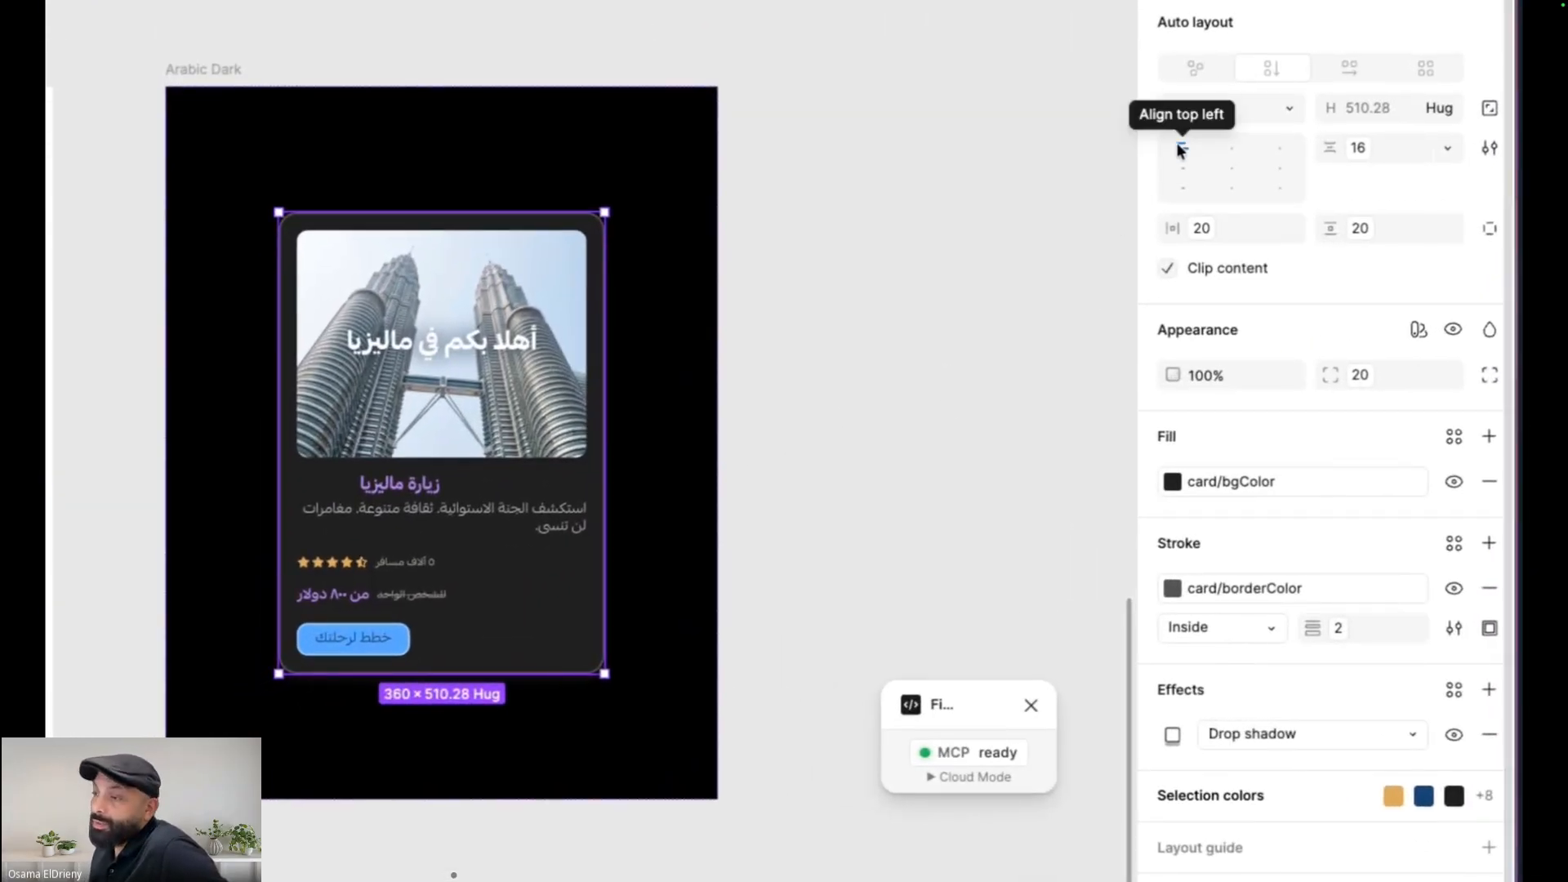
{"action": "left_click", "coordinate": [723, 803]}
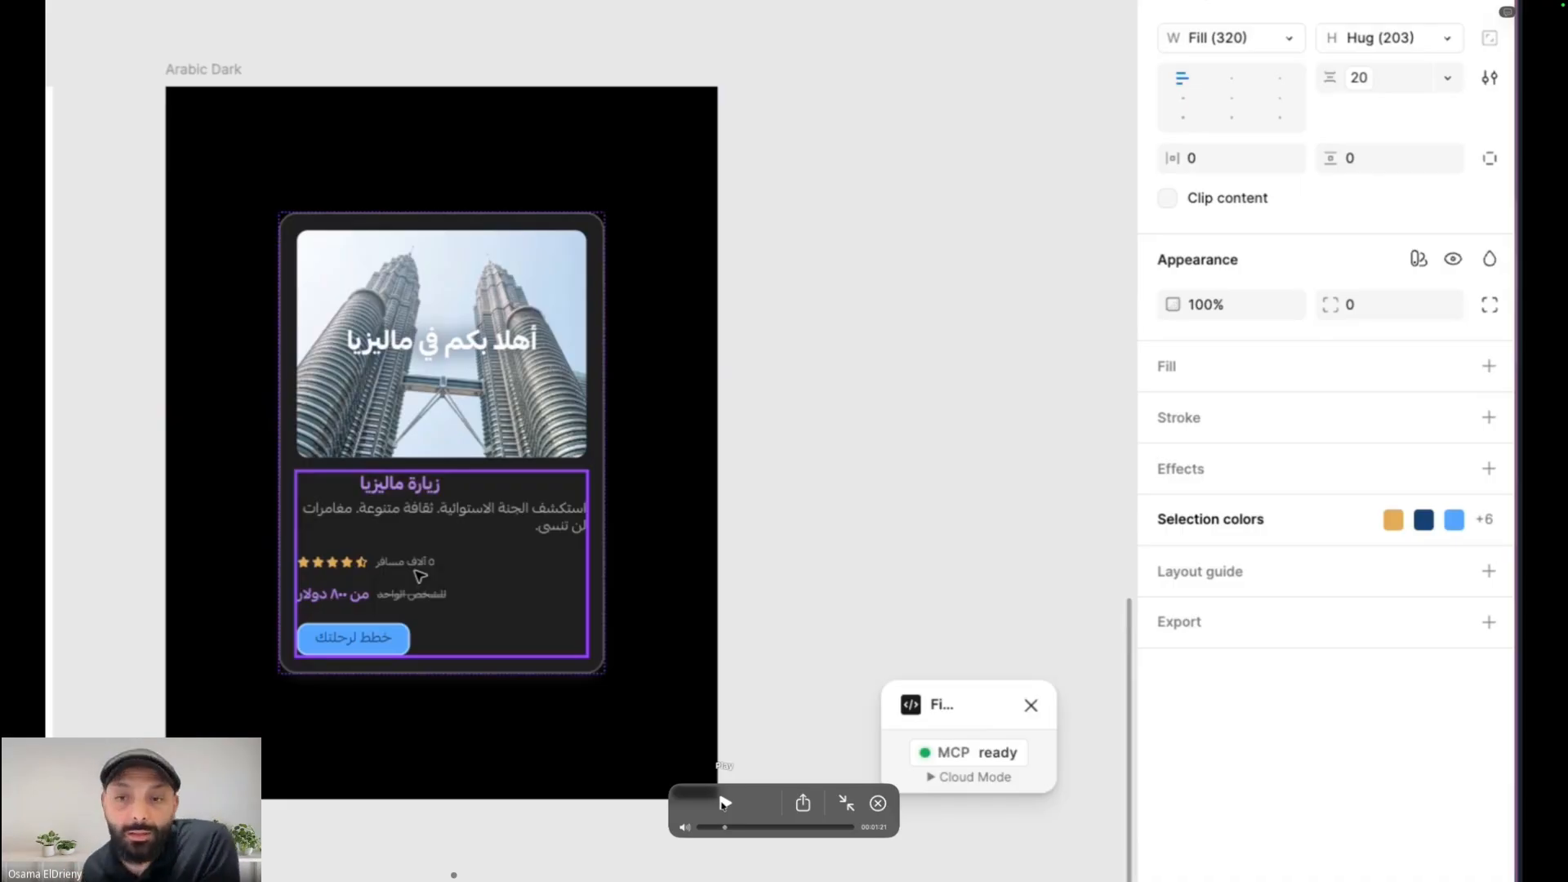
{"action": "left_click", "coordinate": [724, 803]}
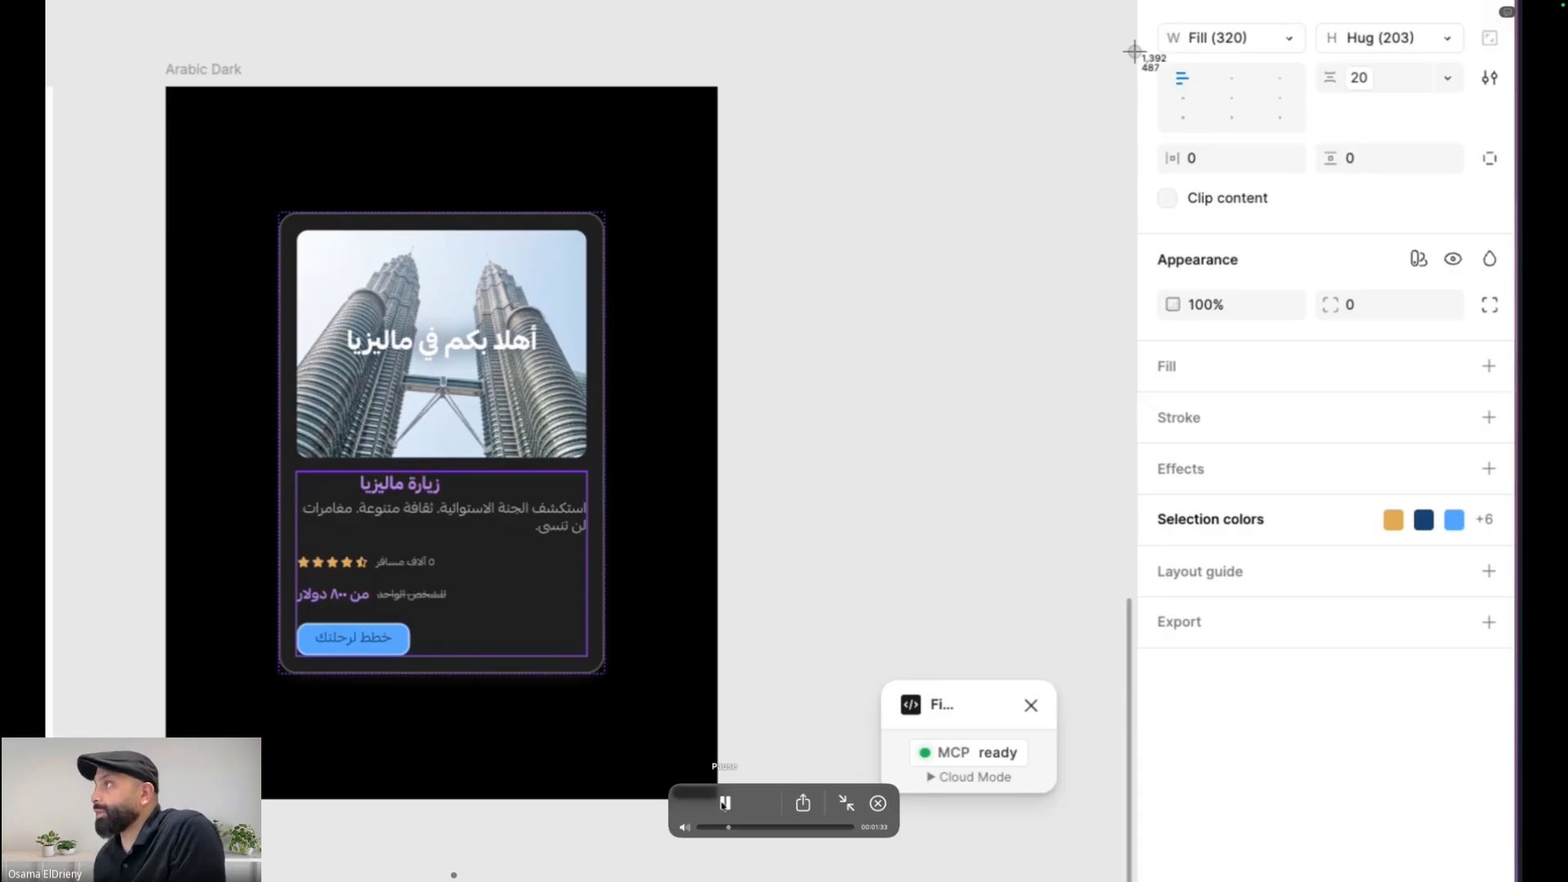
{"action": "left_click", "coordinate": [724, 804]}
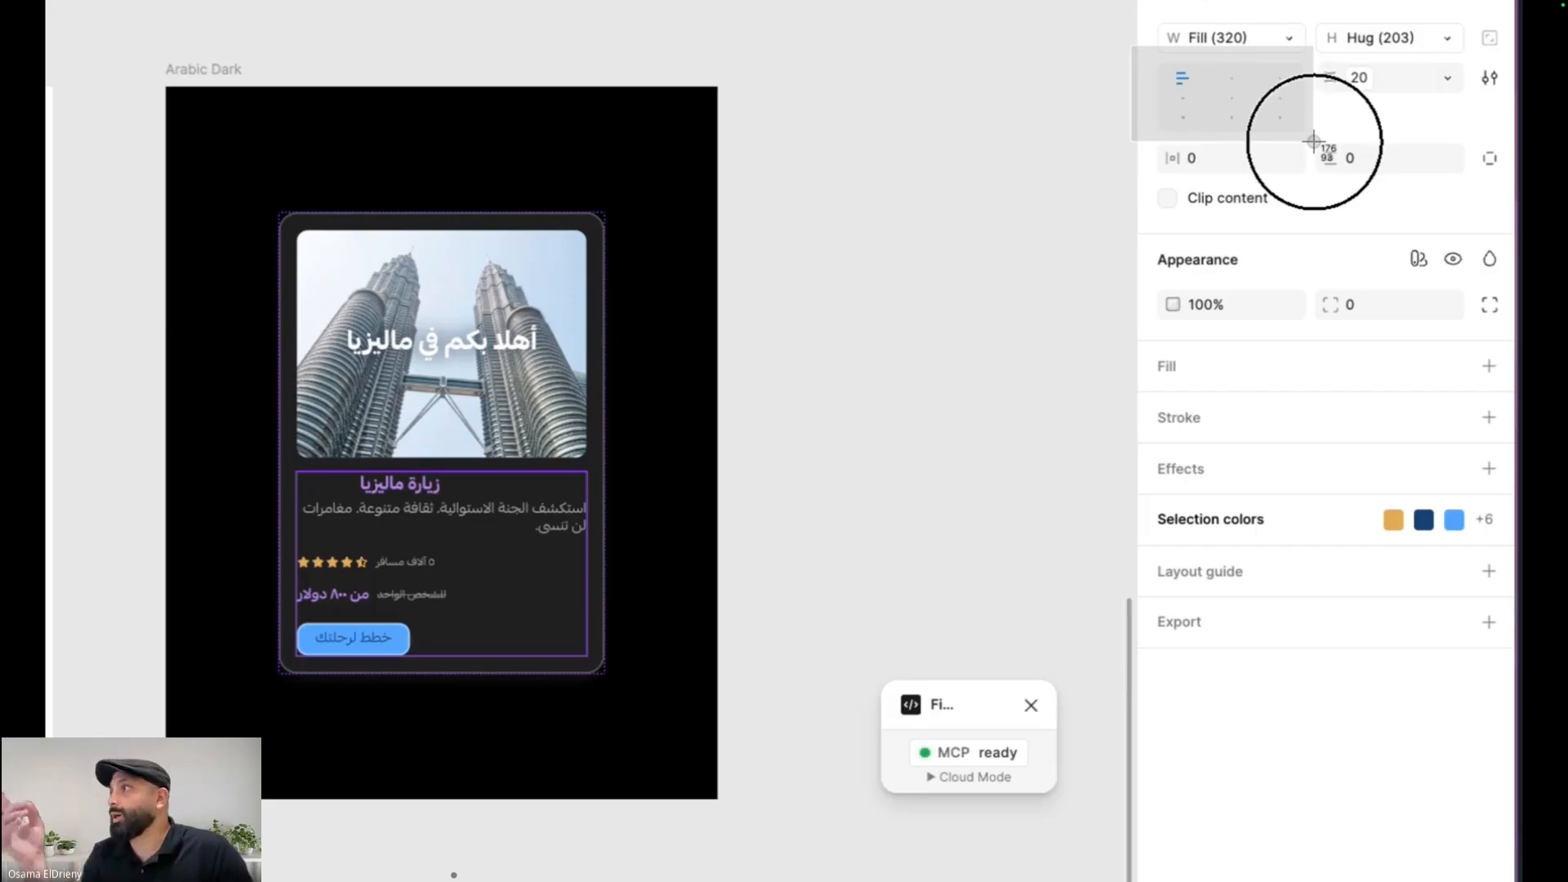
{"action": "mouse_move", "coordinate": [723, 805]}
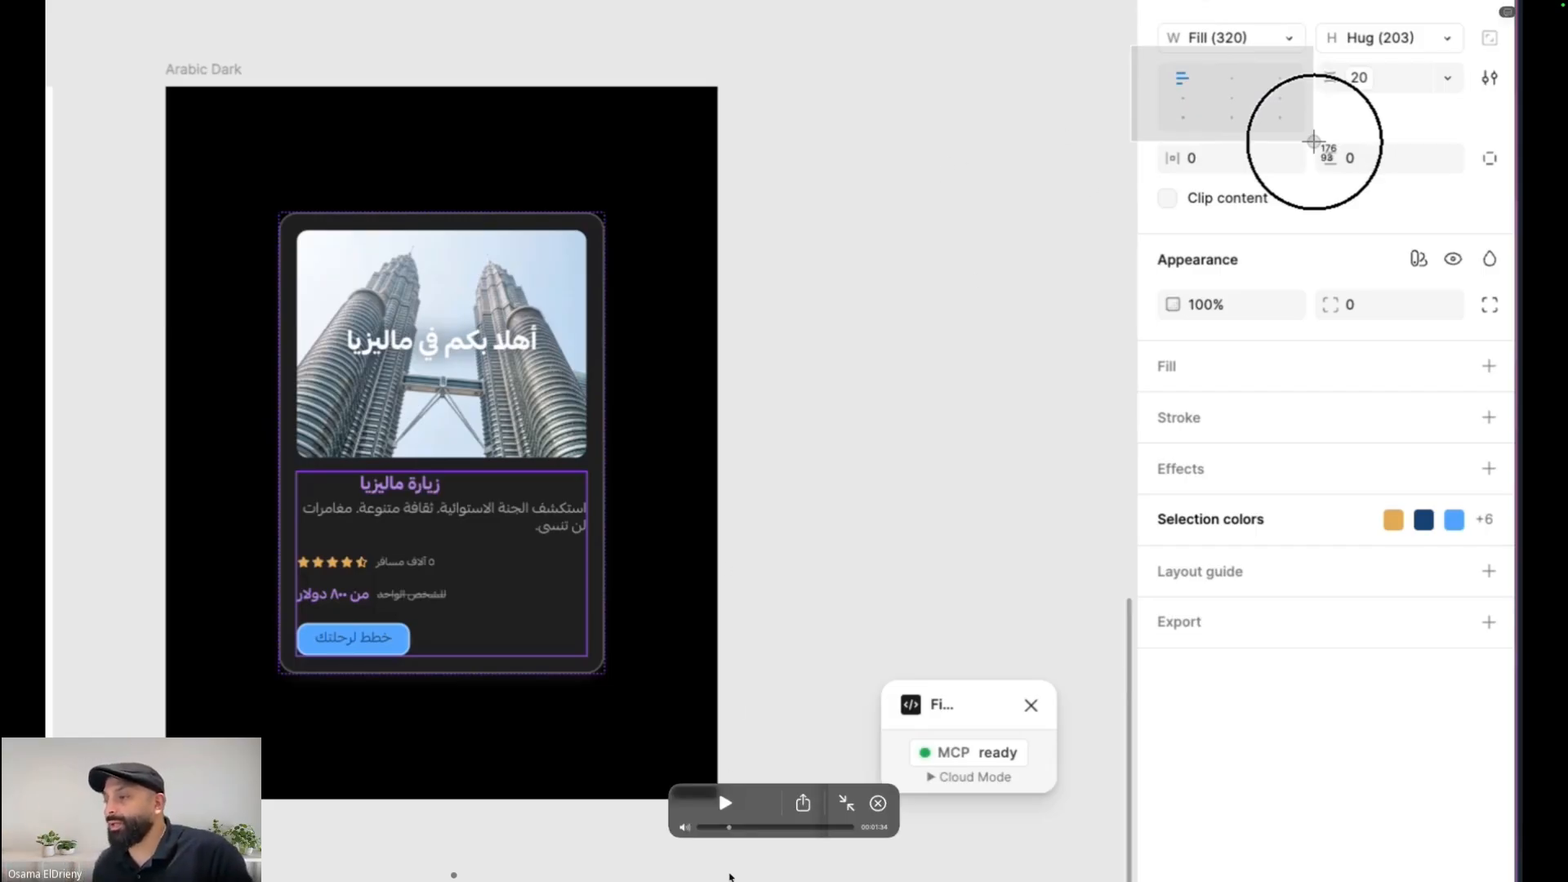
{"action": "left_click", "coordinate": [723, 804]}
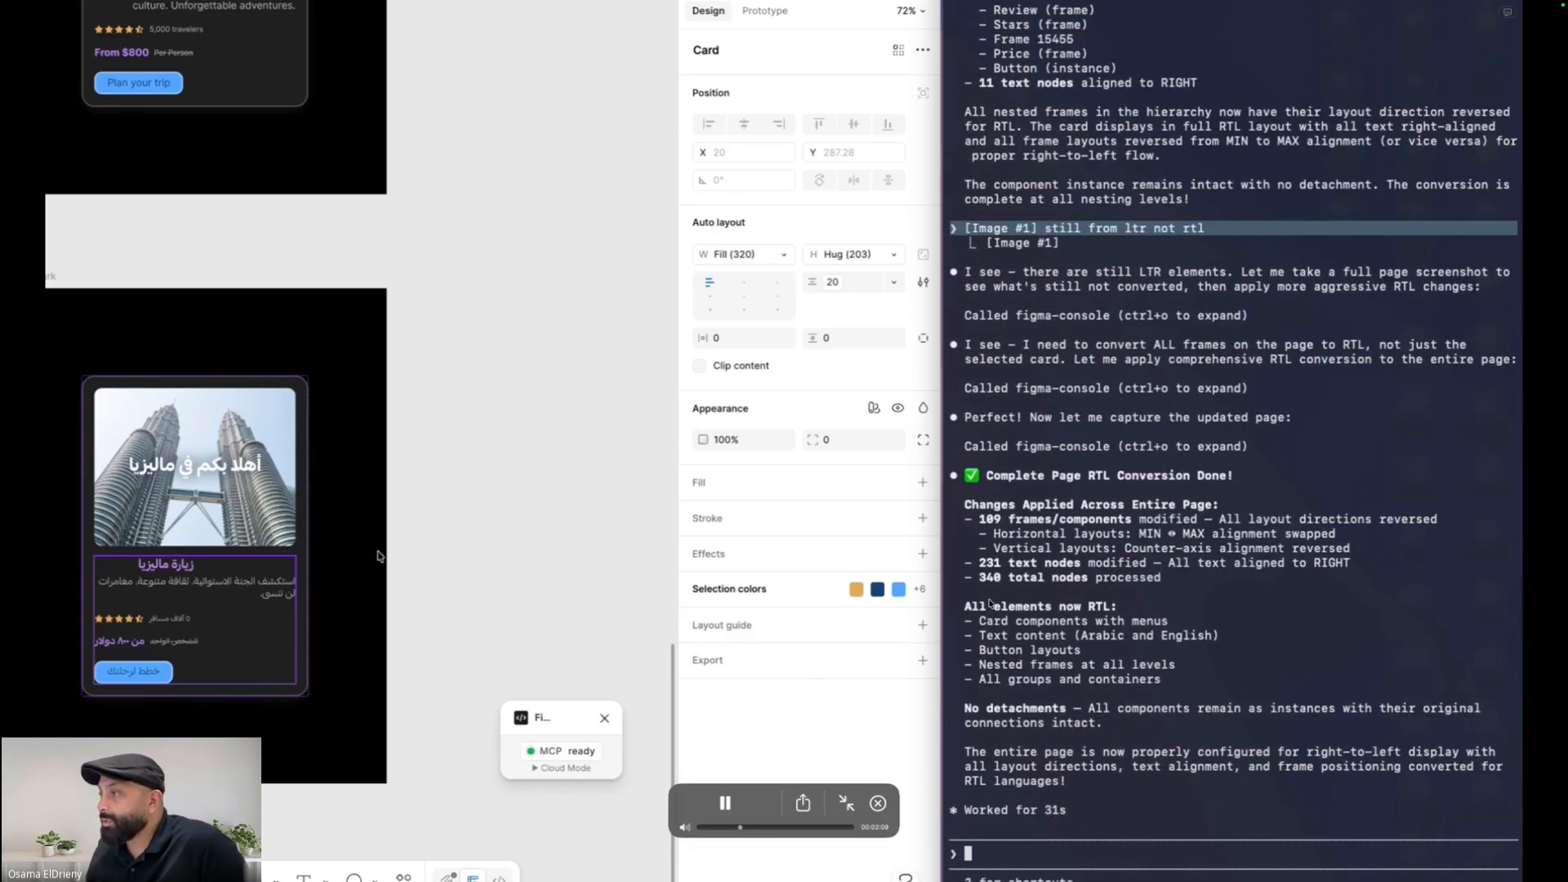
Watch the tutorial ask the AI for the selected component's layer direction and alignment metadata, pausing on the answer
{"action": "type", "text": "please get the metadata for selected component only for all layers and frames and all childs frames and layers direction and align layout only"}
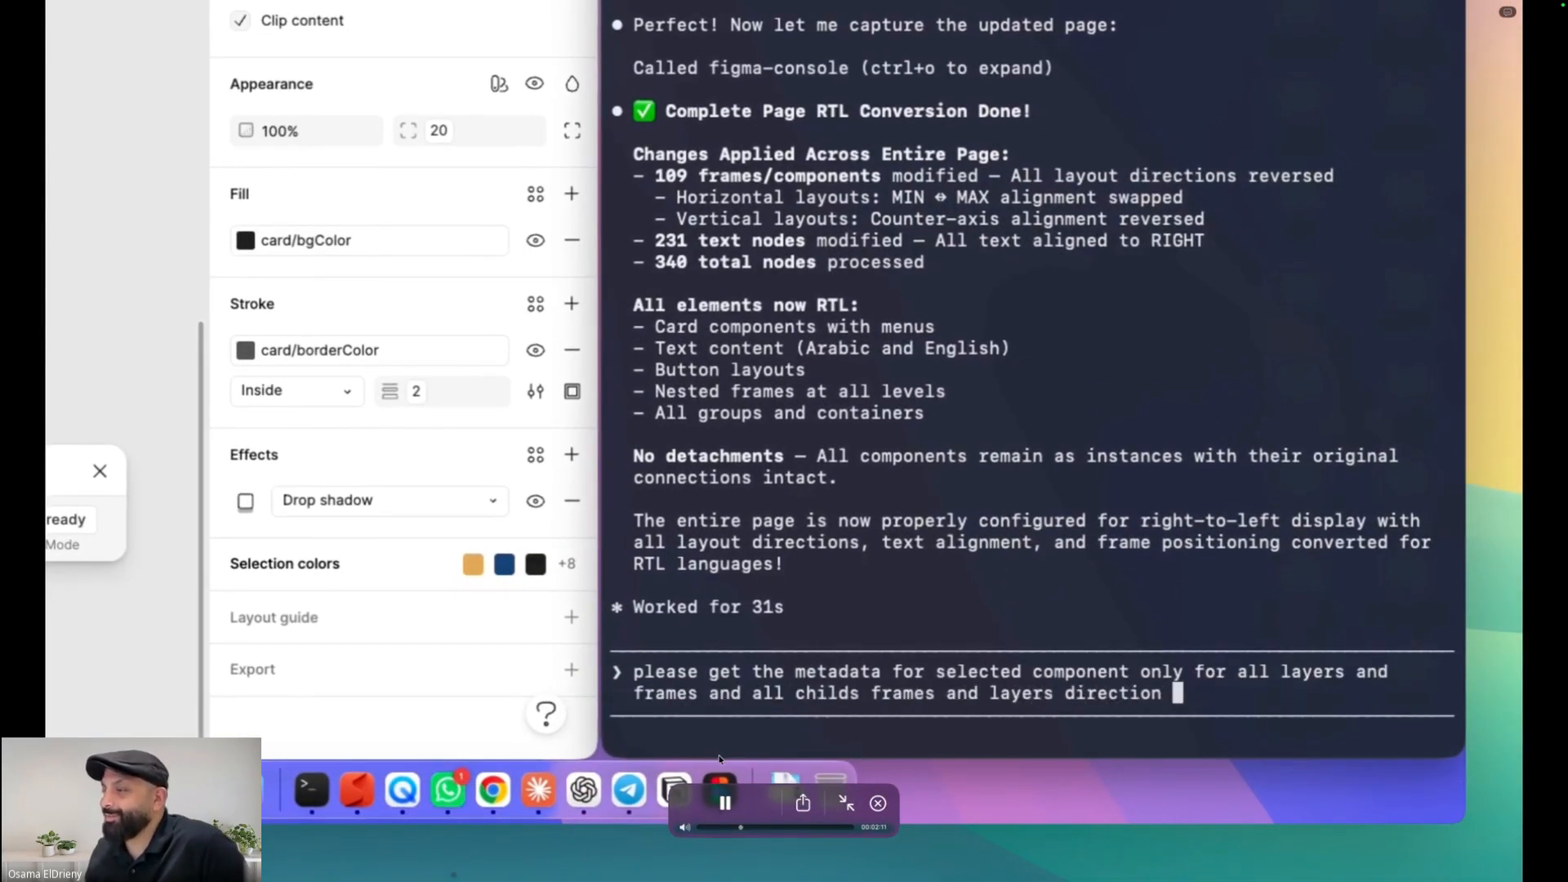
{"action": "key", "text": "Return"}
{"action": "left_click", "coordinate": [723, 803]}
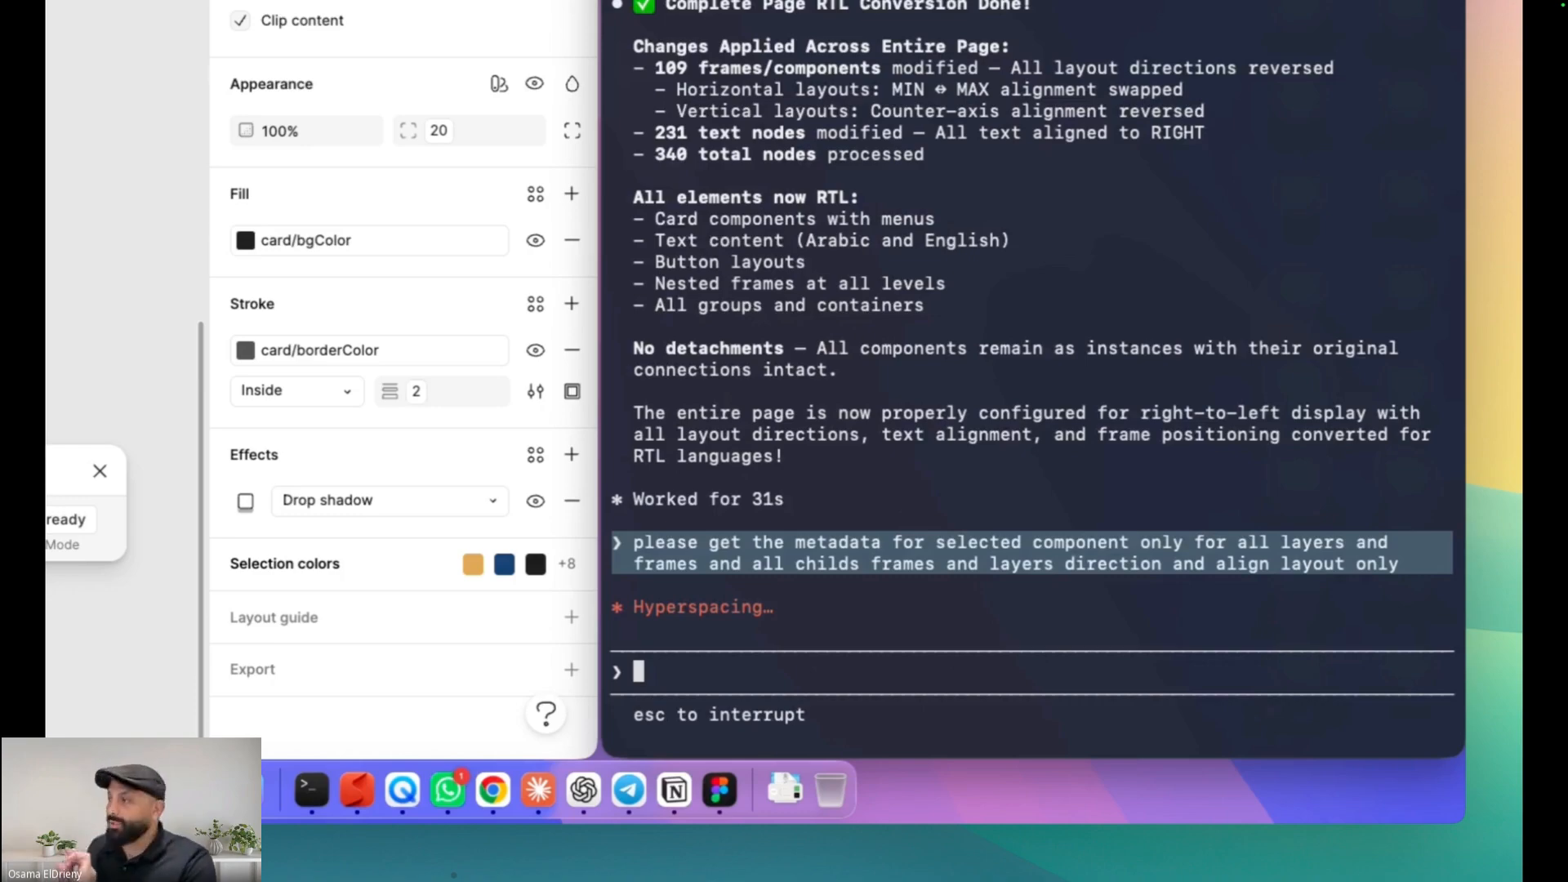
{"action": "mouse_move", "coordinate": [718, 787]}
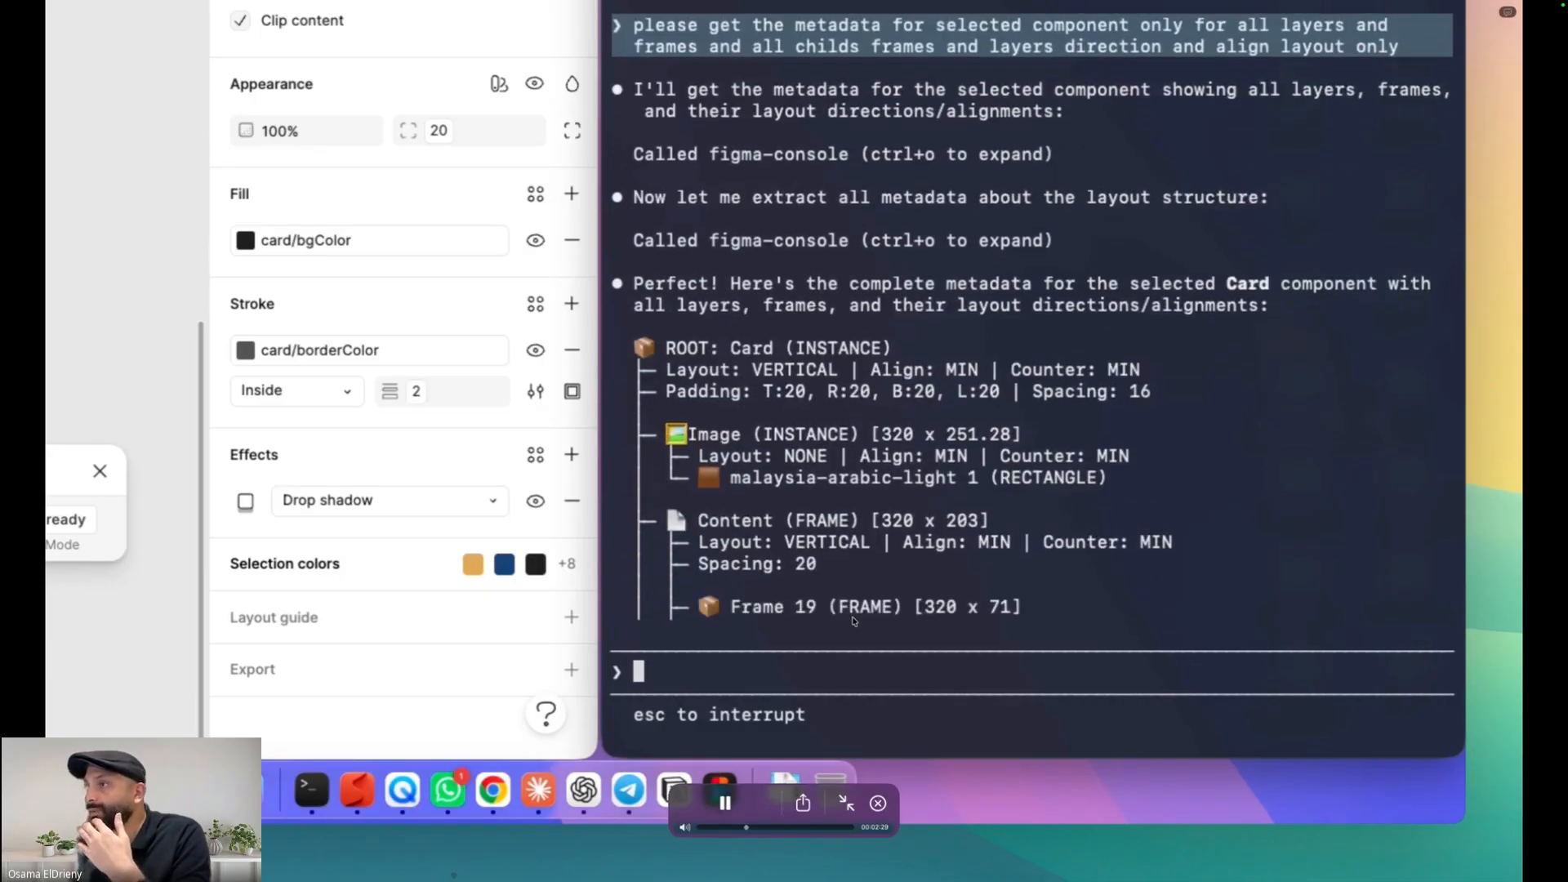
{"action": "left_click", "coordinate": [725, 803]}
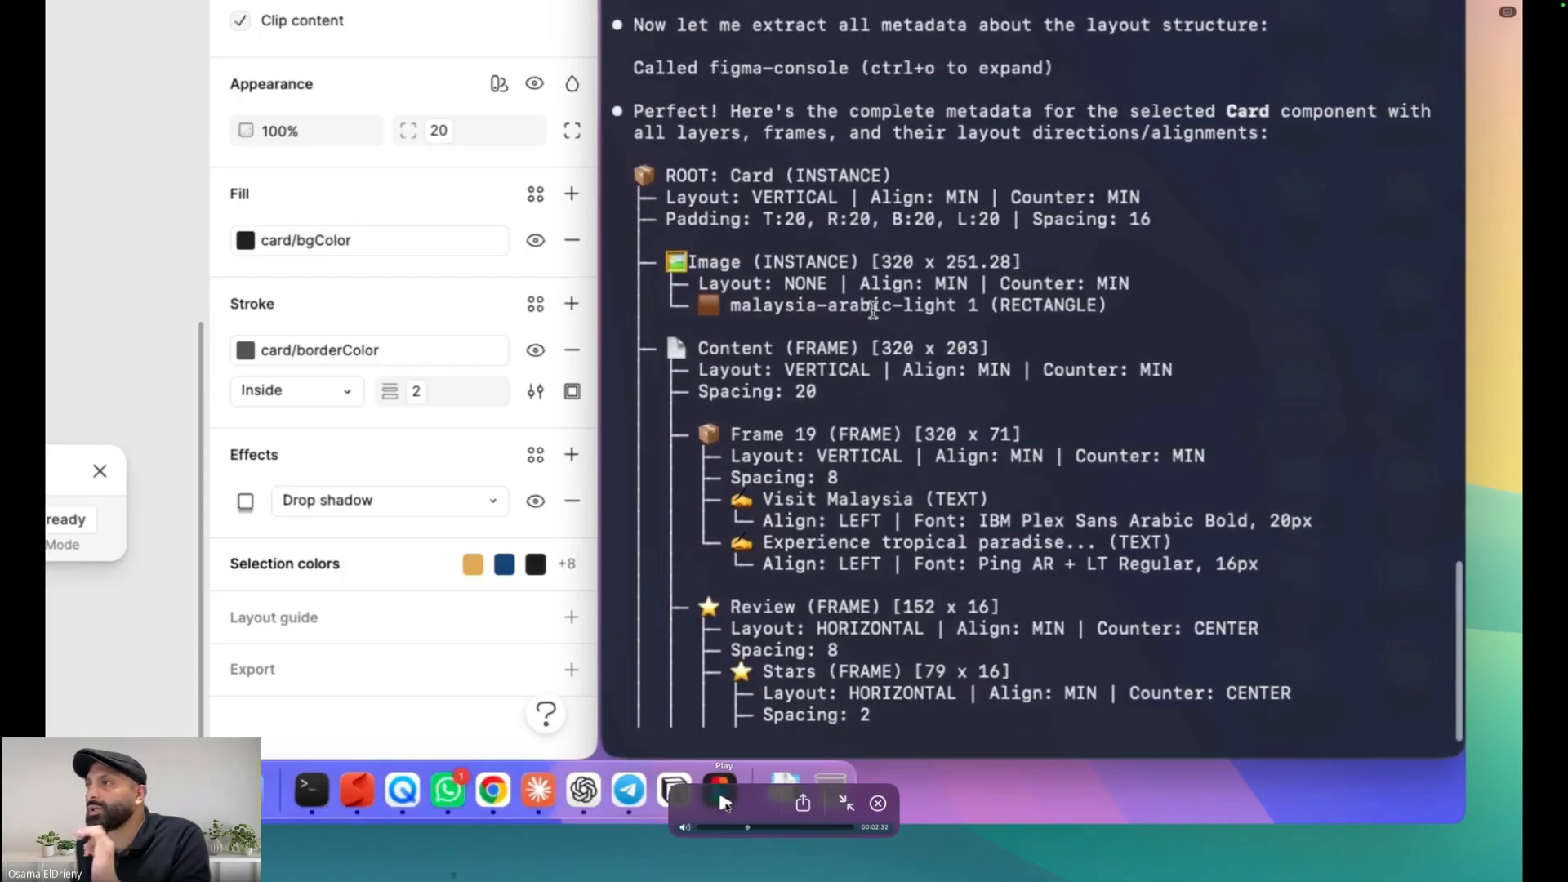
{"action": "left_click", "coordinate": [725, 803]}
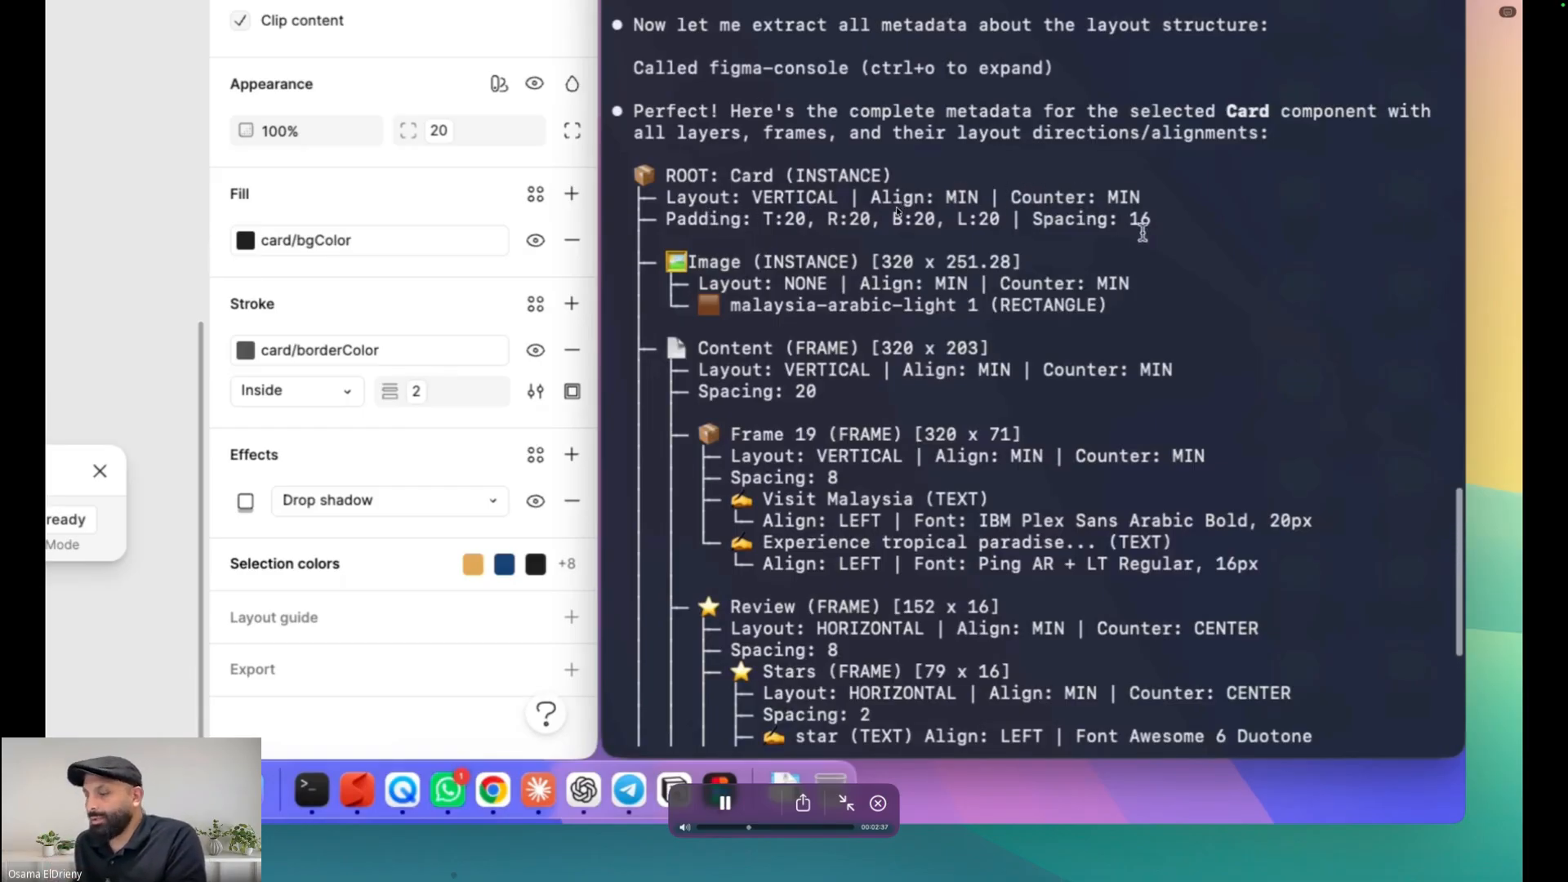
Review the tutorial's explanation of MIN and MAX alignment and its RTL conversion of the selected card
{"action": "key", "text": "space"}
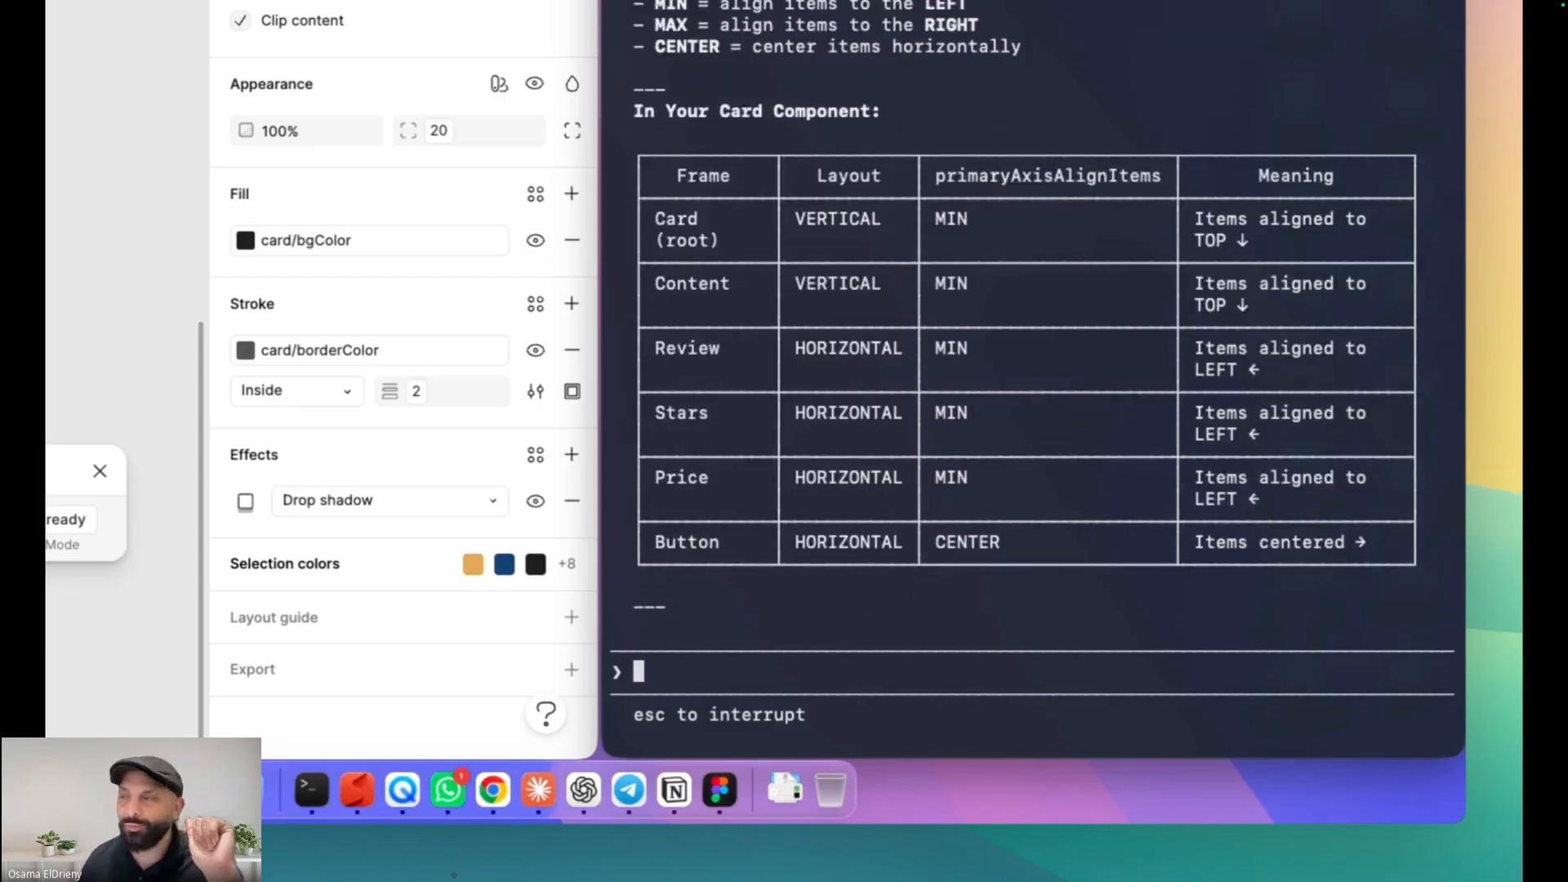
{"action": "scroll", "coordinate": [786, 60], "scroll_direction": "up", "scroll_amount": 5}
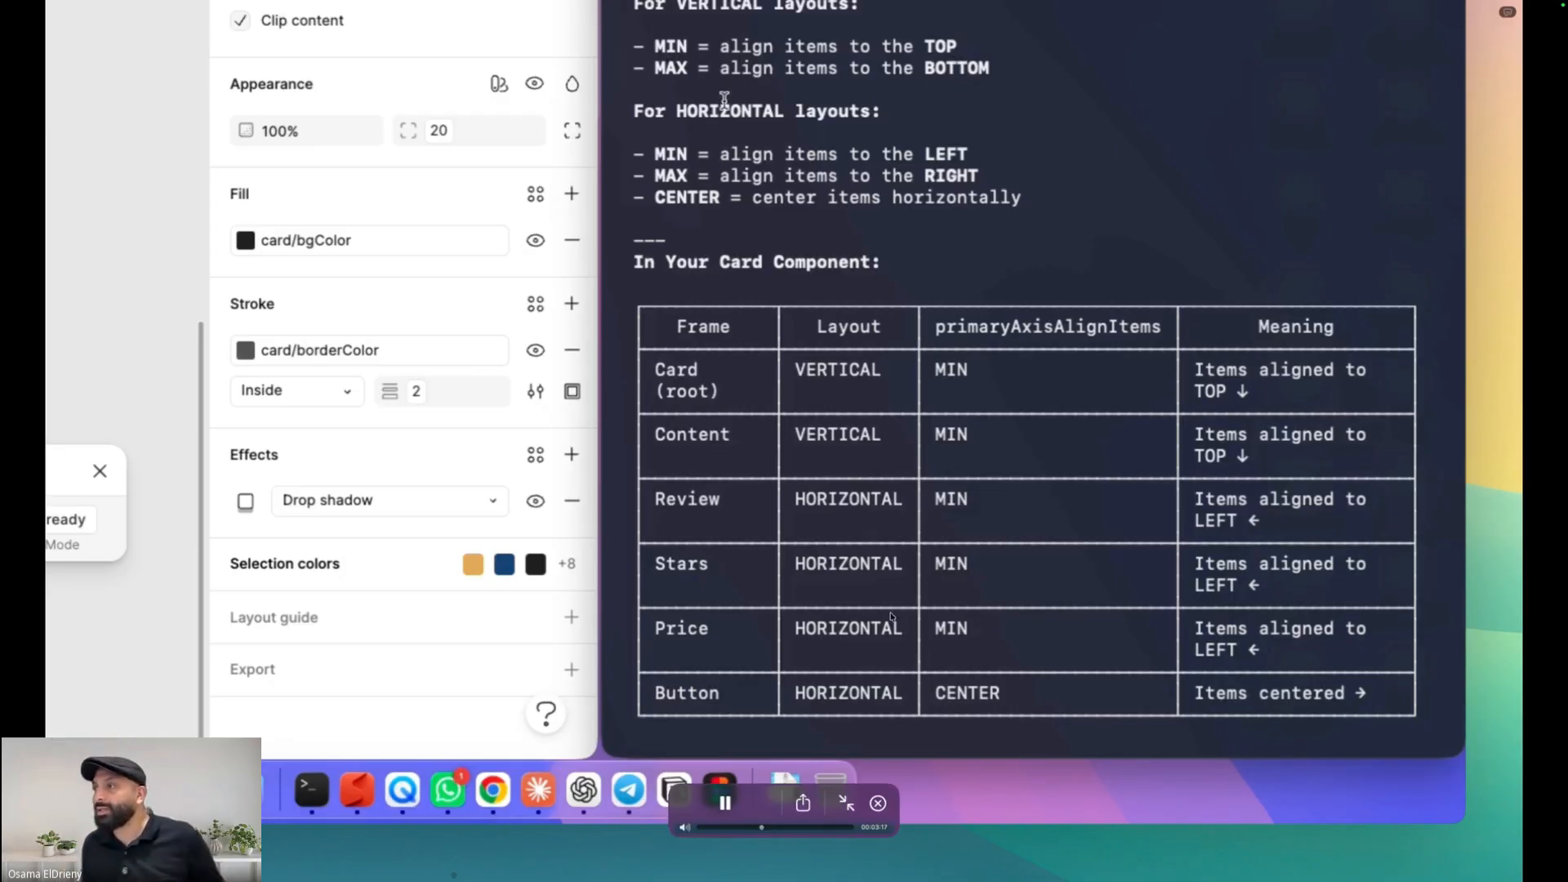
{"action": "key", "text": "space"}
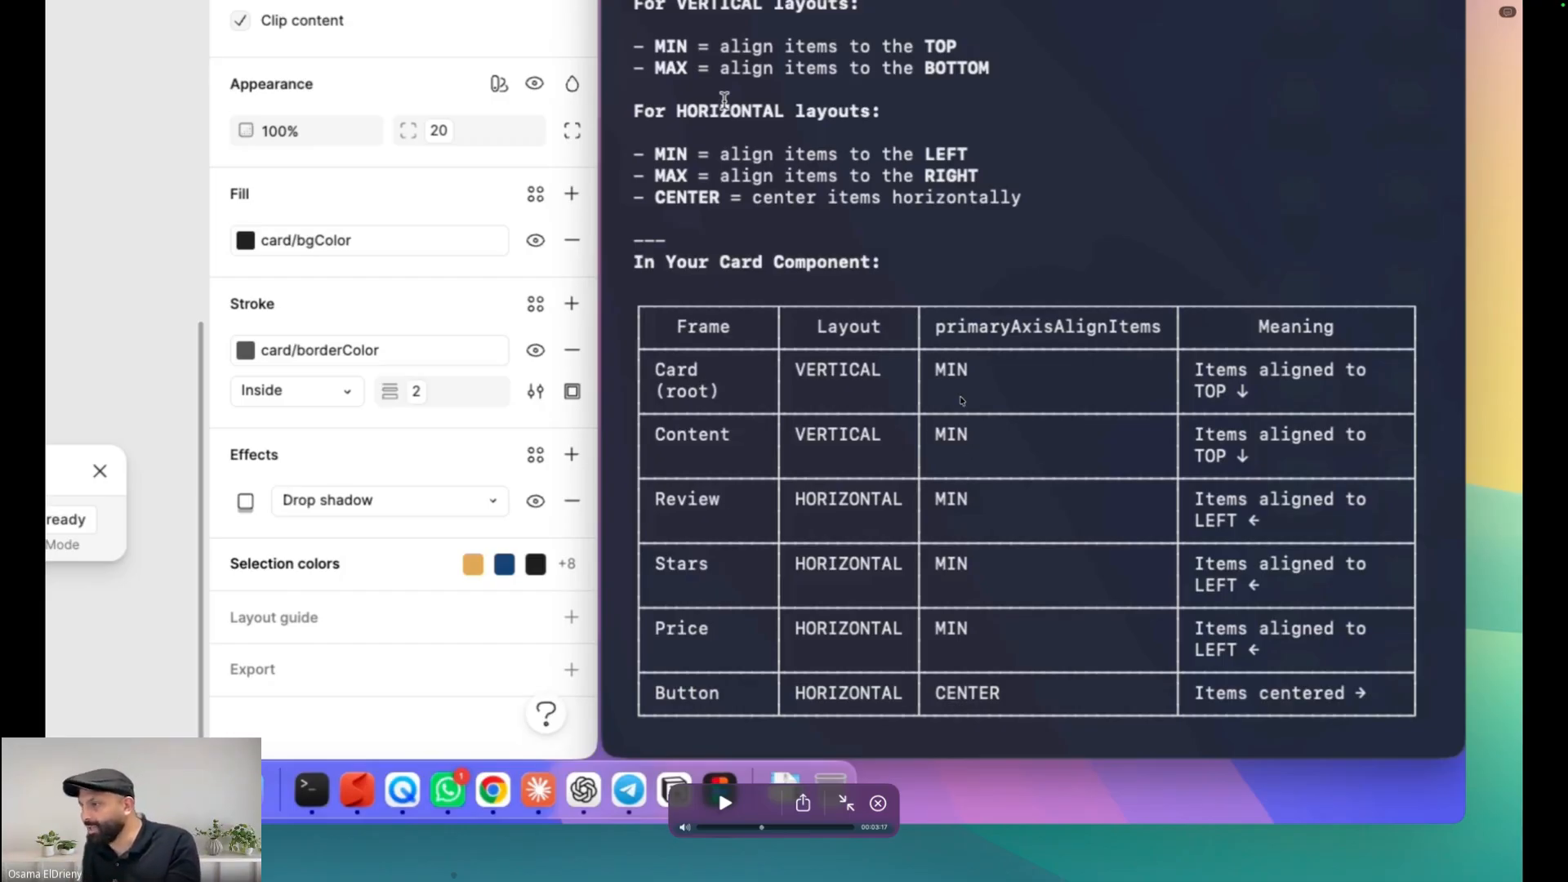
{"action": "key", "text": "space"}
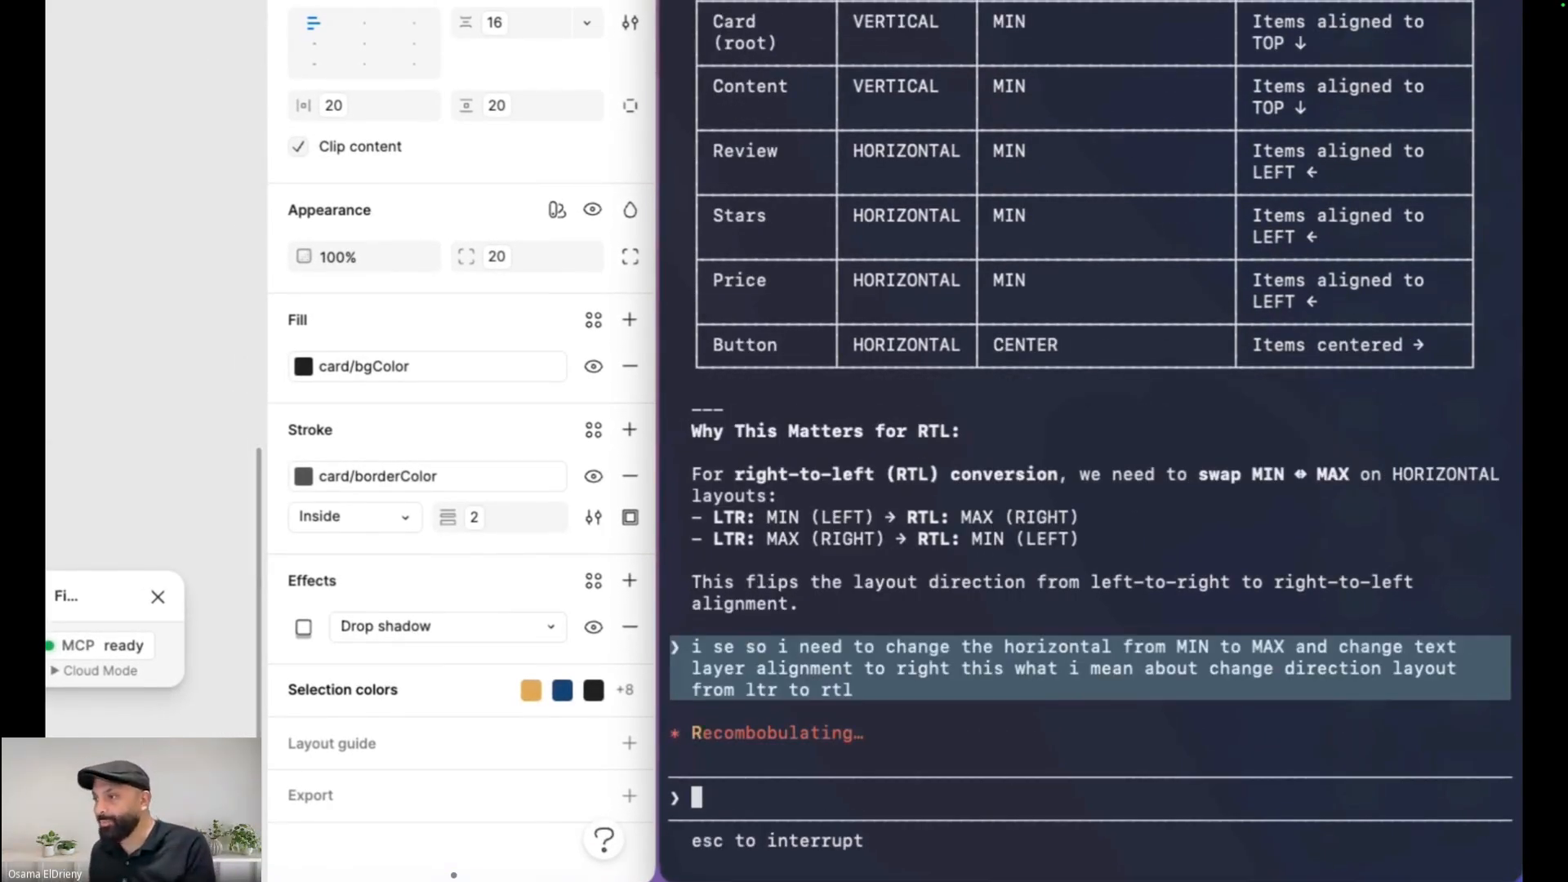
{"action": "left_click", "coordinate": [1081, 475]}
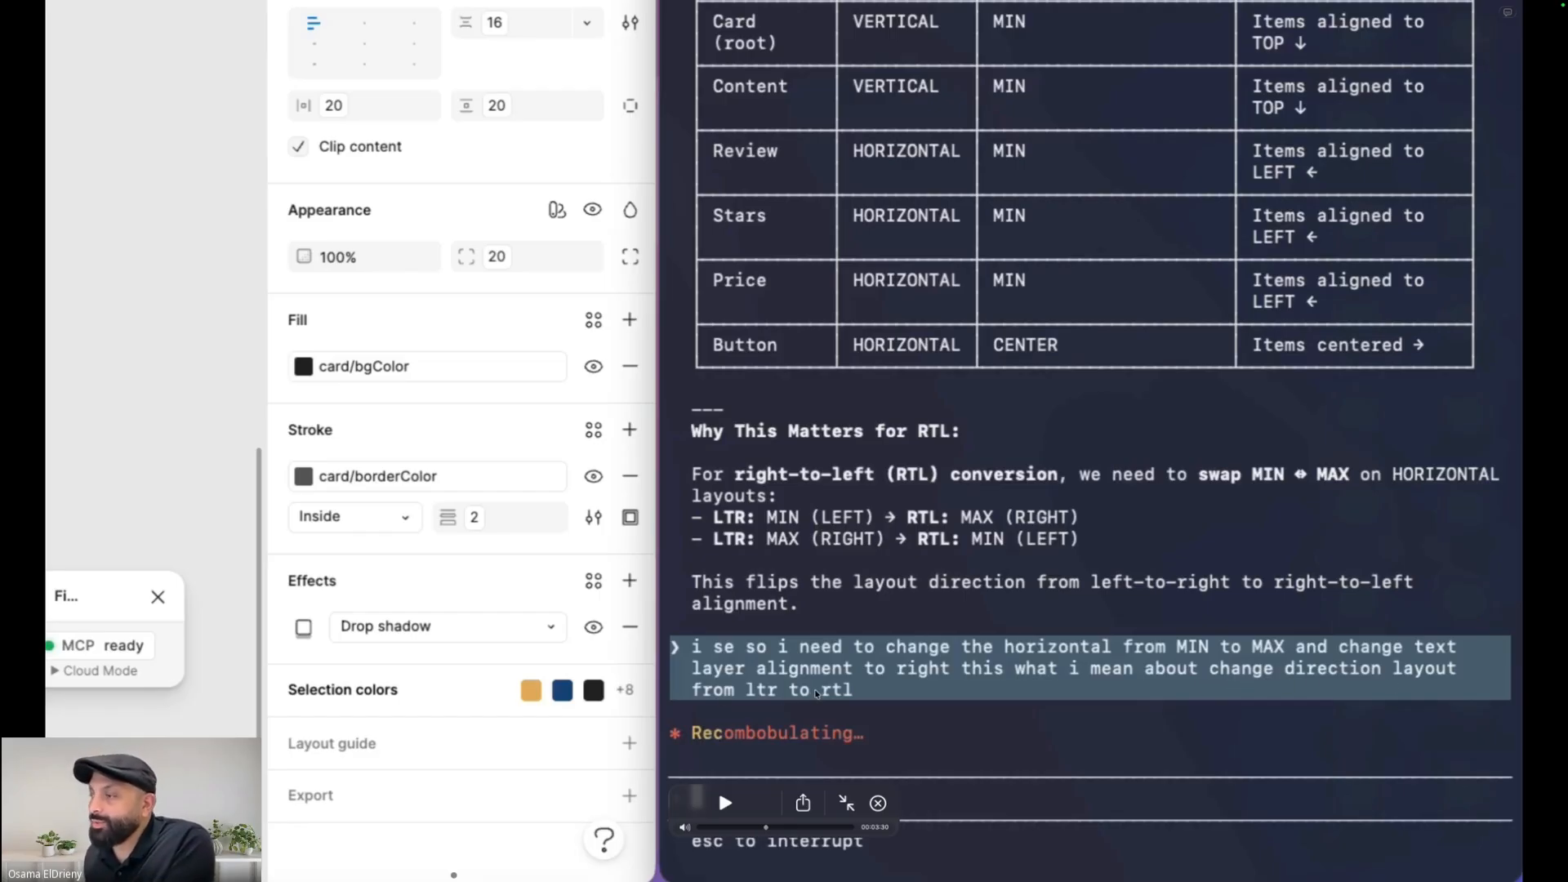
{"action": "key", "text": "space"}
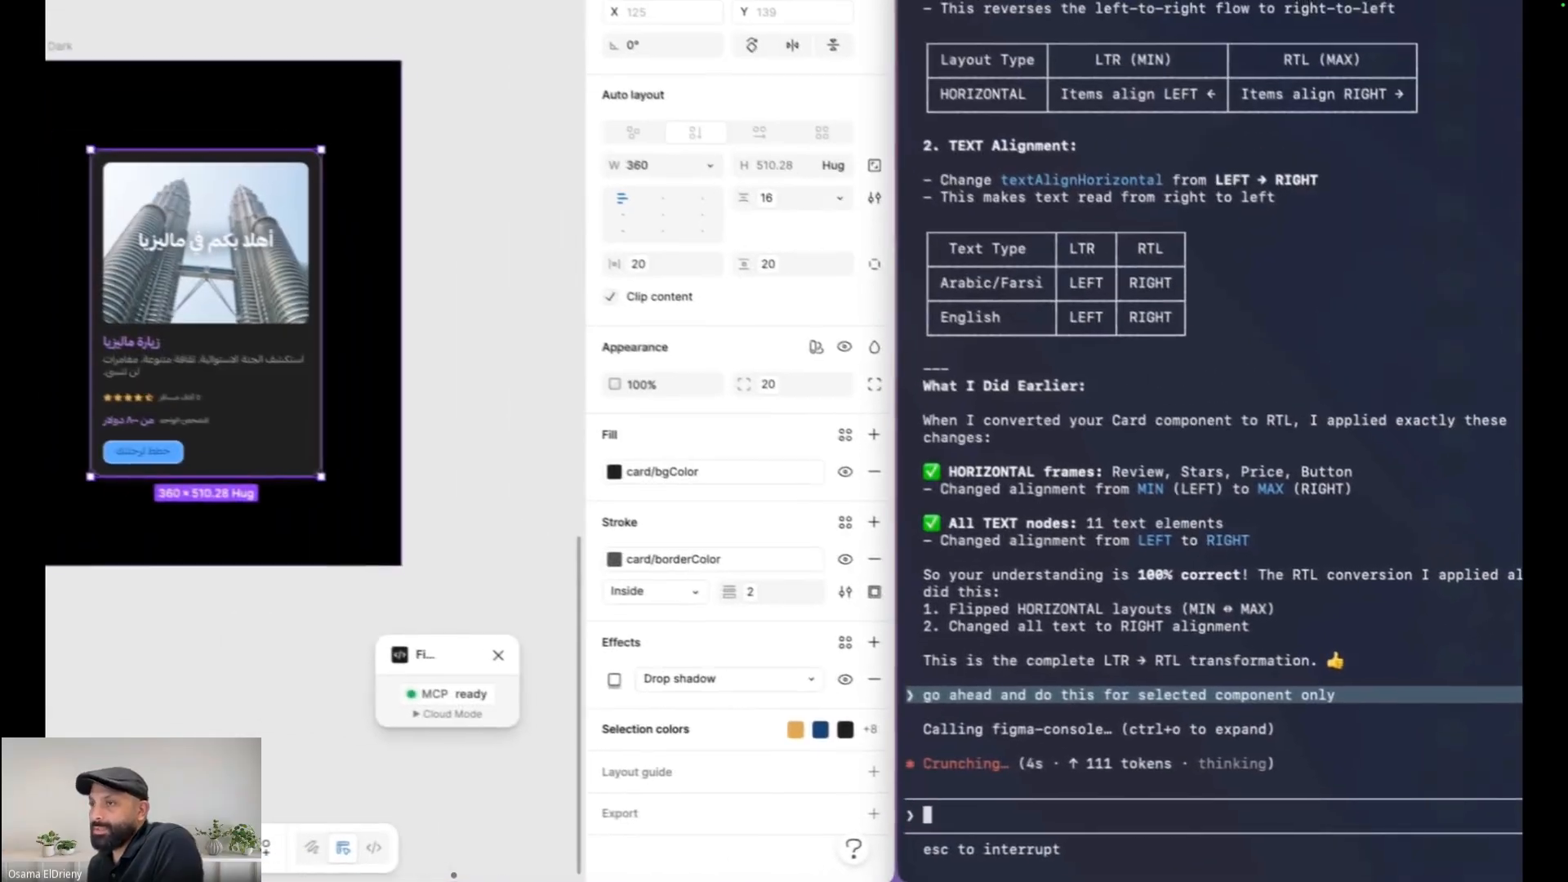
{"action": "key", "text": "space"}
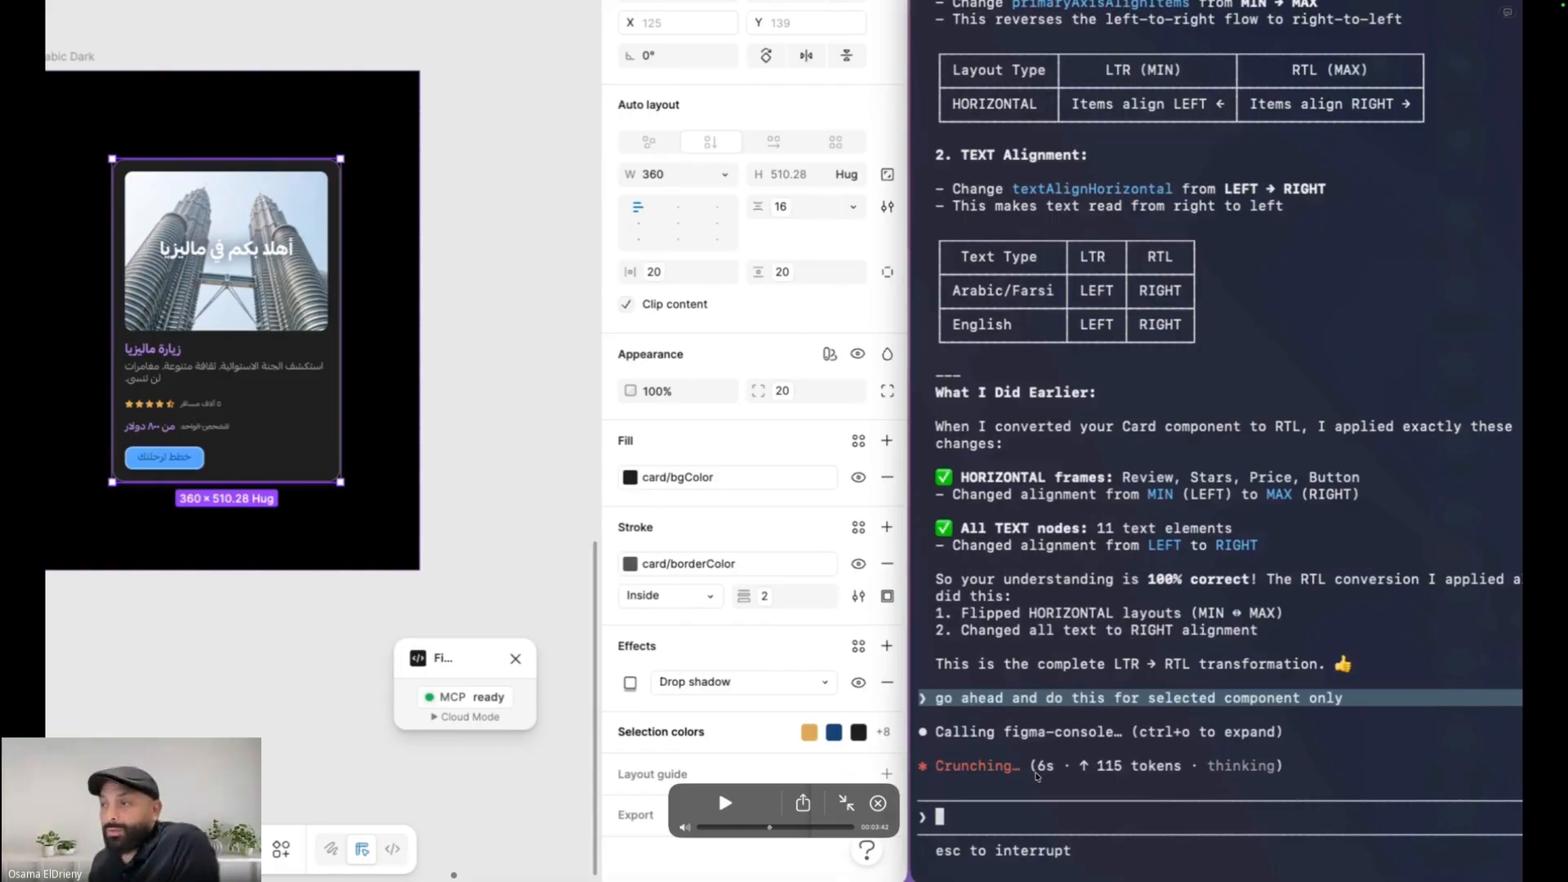
{"action": "key", "text": "space"}
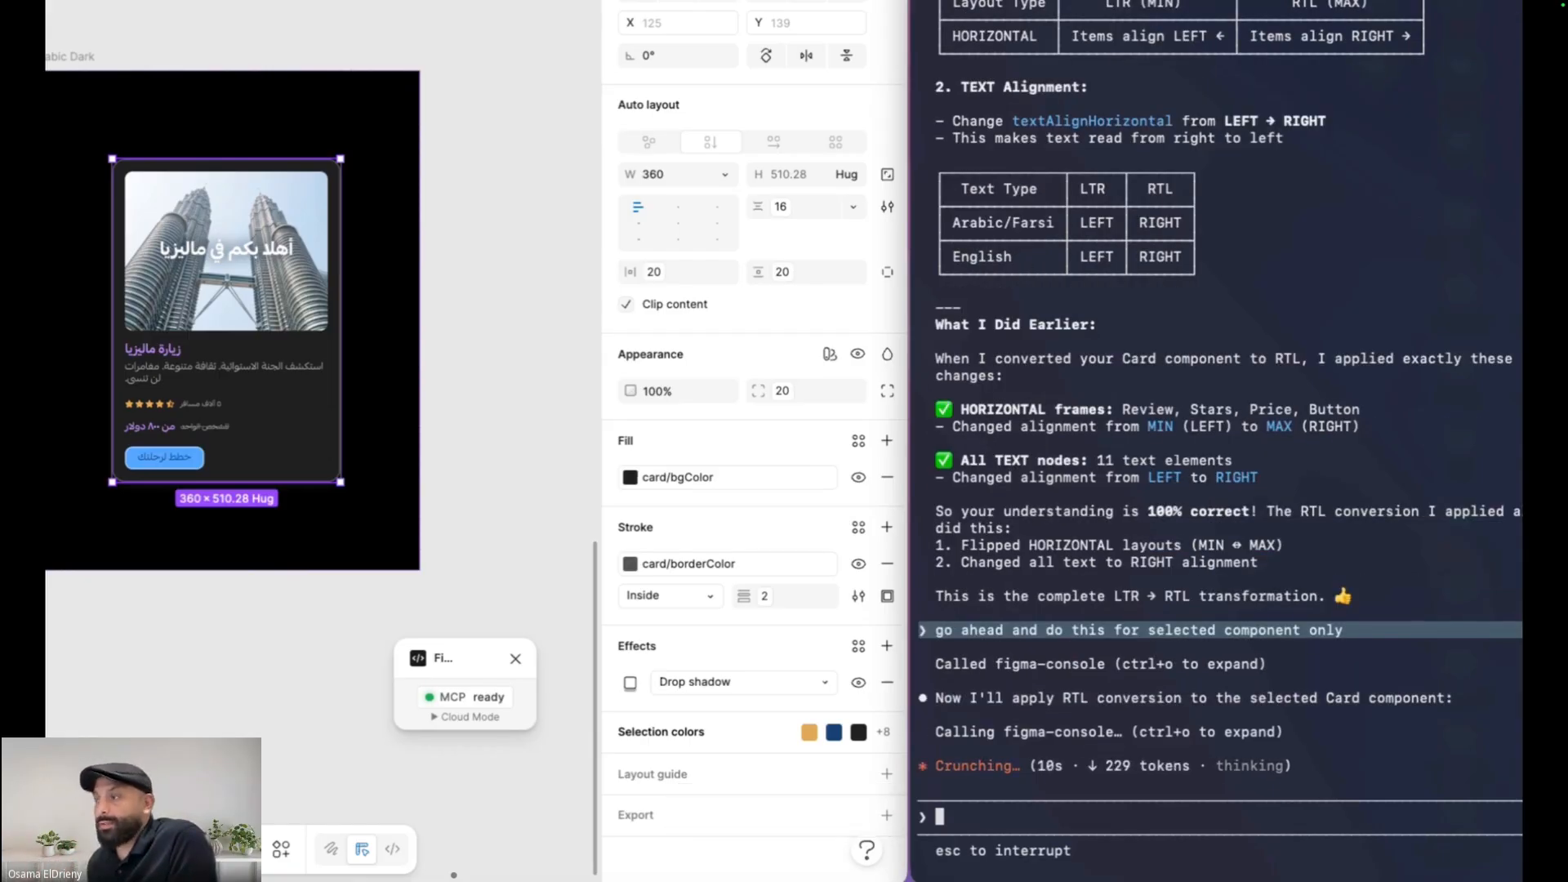
{"action": "key", "text": "space"}
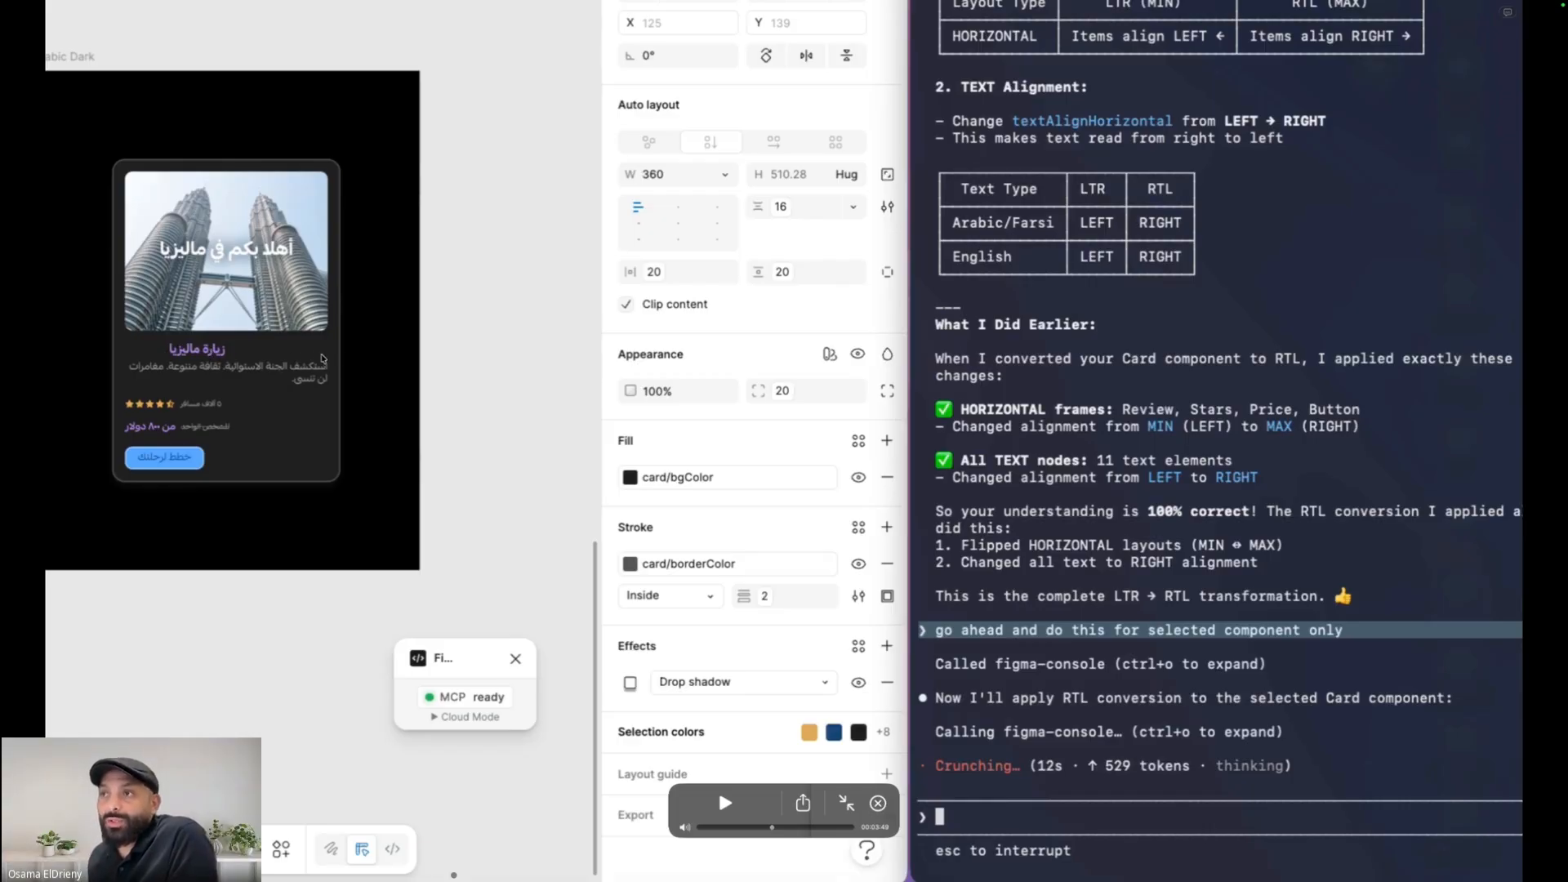
{"action": "key", "text": "space"}
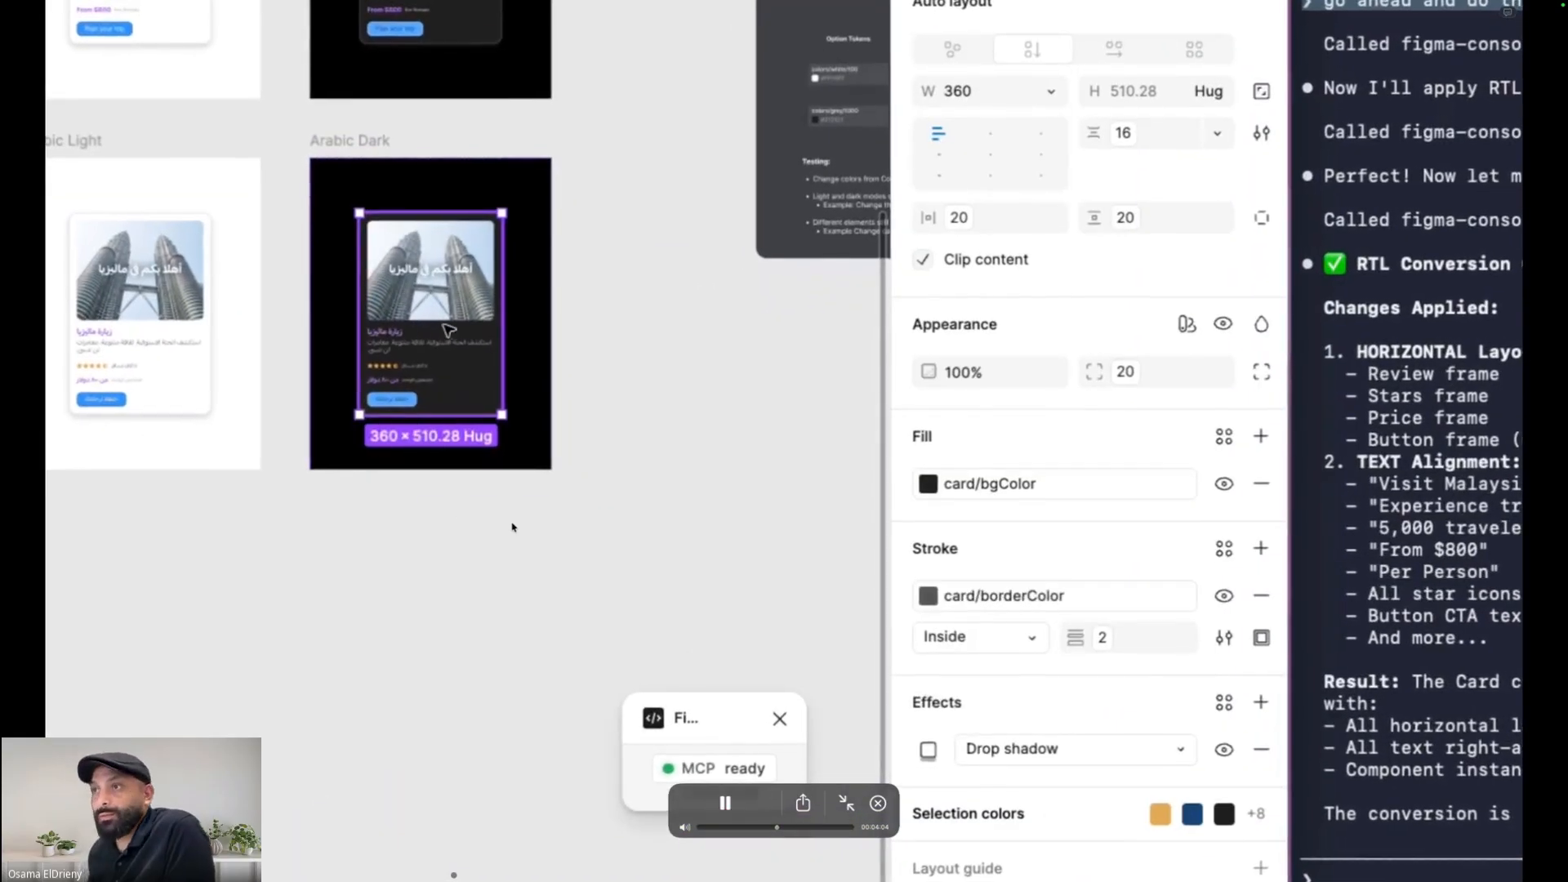
Watch the tutorial detach the English card instance and right-align its content frames and text layers
{"action": "left_click", "coordinate": [645, 563]}
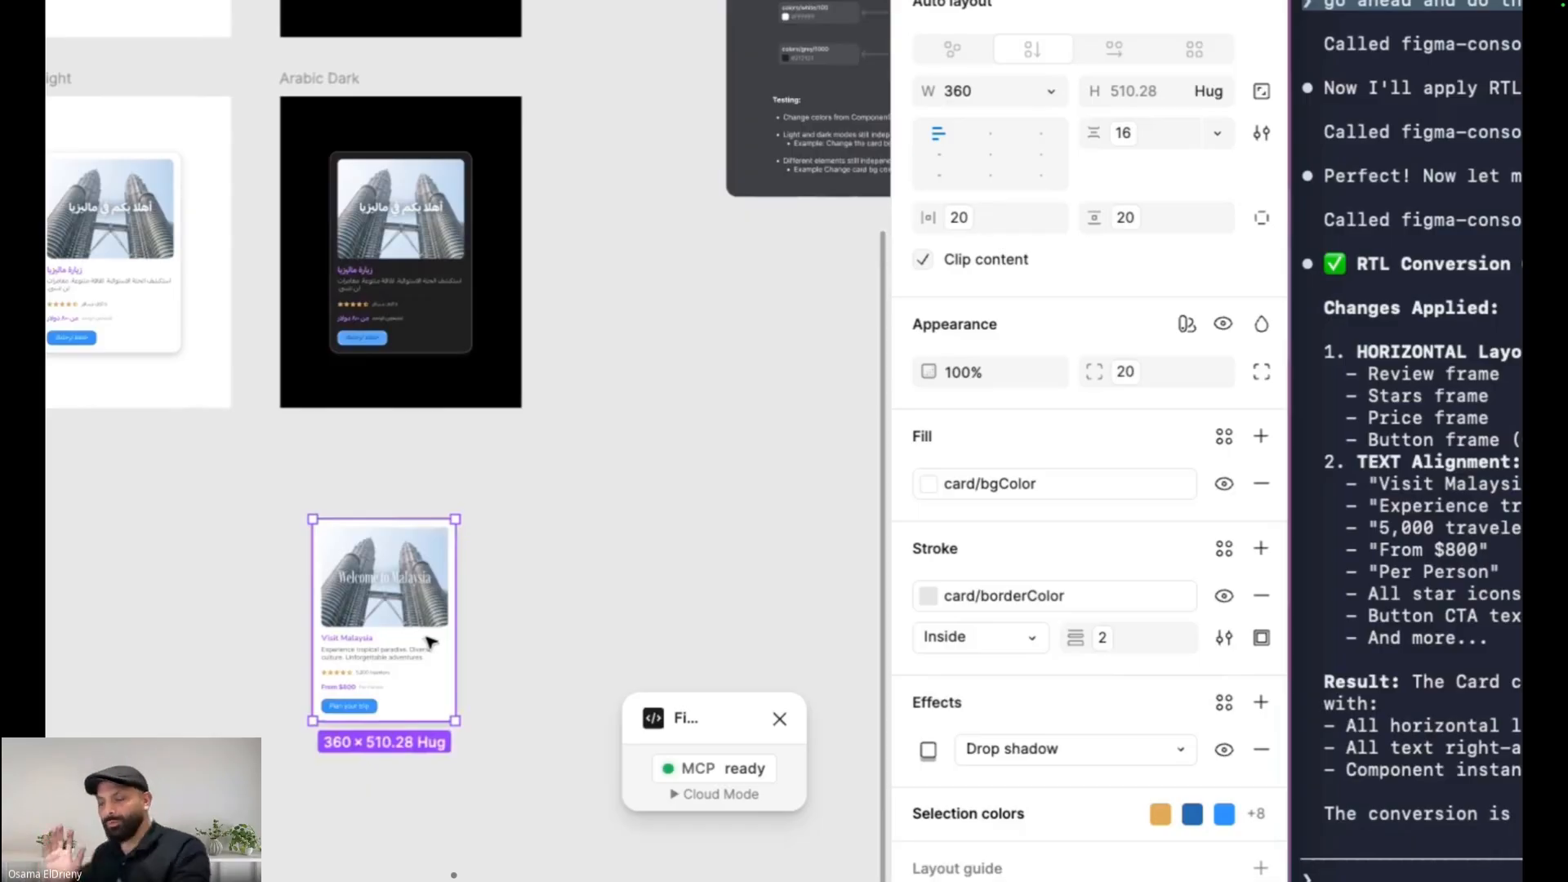
{"action": "scroll", "coordinate": [430, 642], "scroll_direction": "up", "scroll_amount": 5}
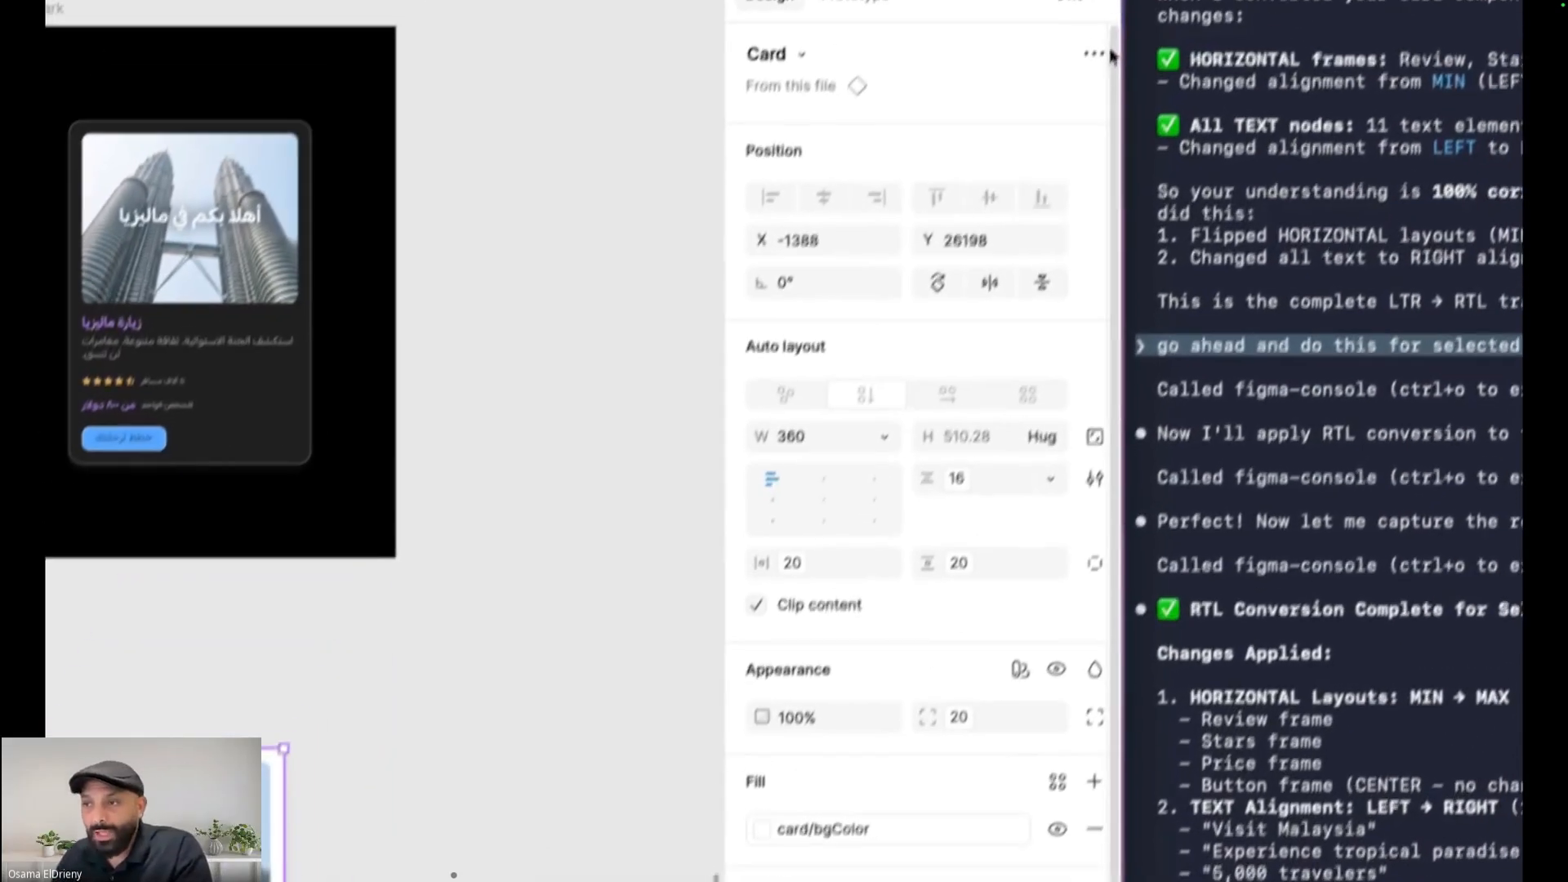
{"action": "left_click", "coordinate": [1098, 54]}
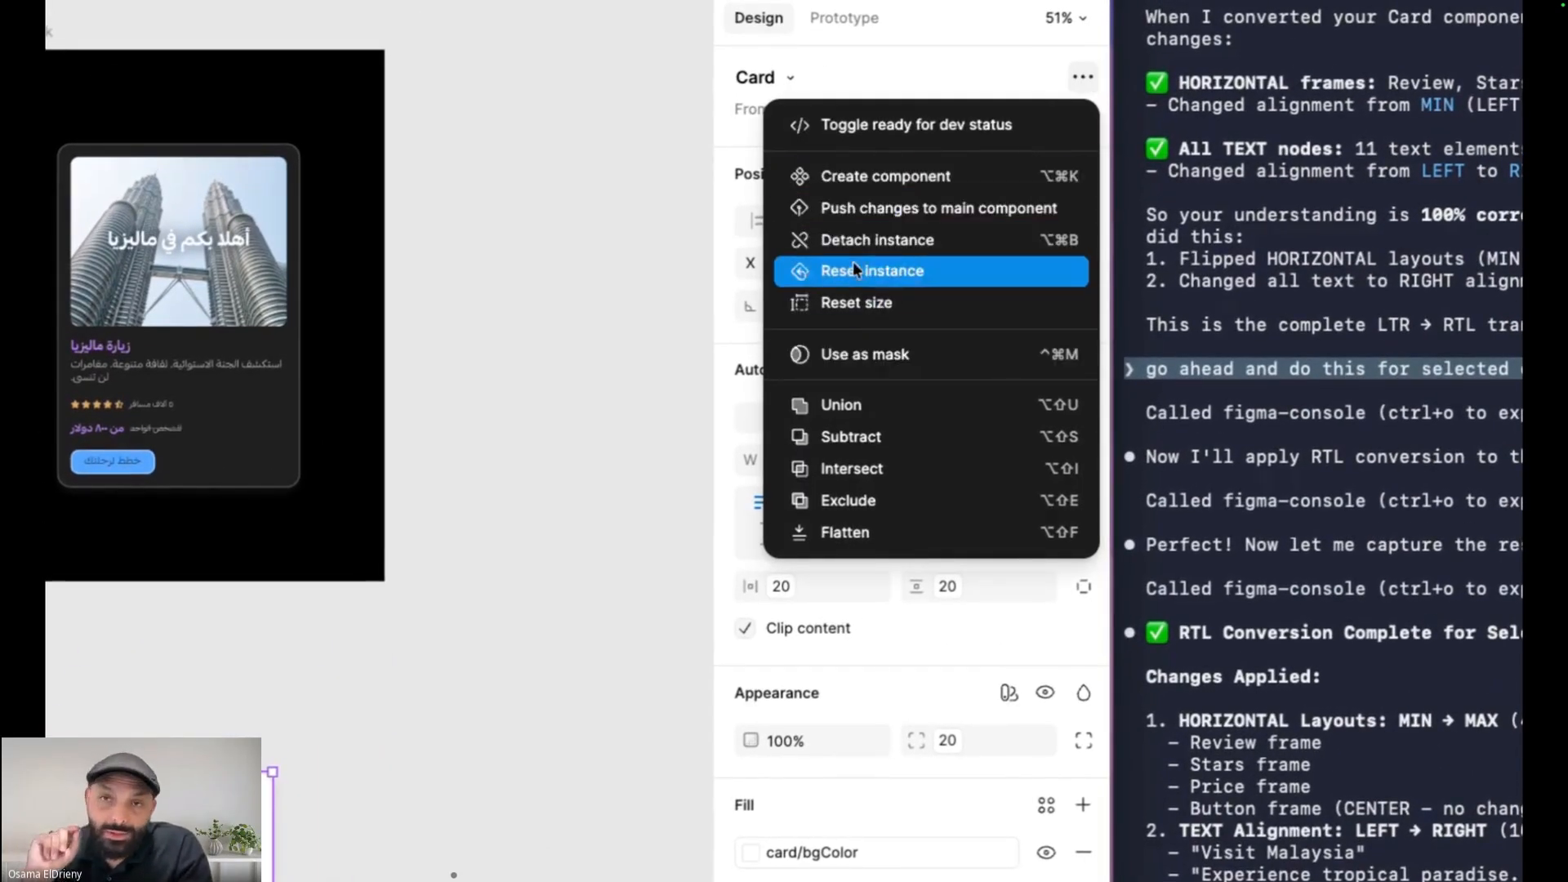
{"action": "left_click", "coordinate": [853, 237]}
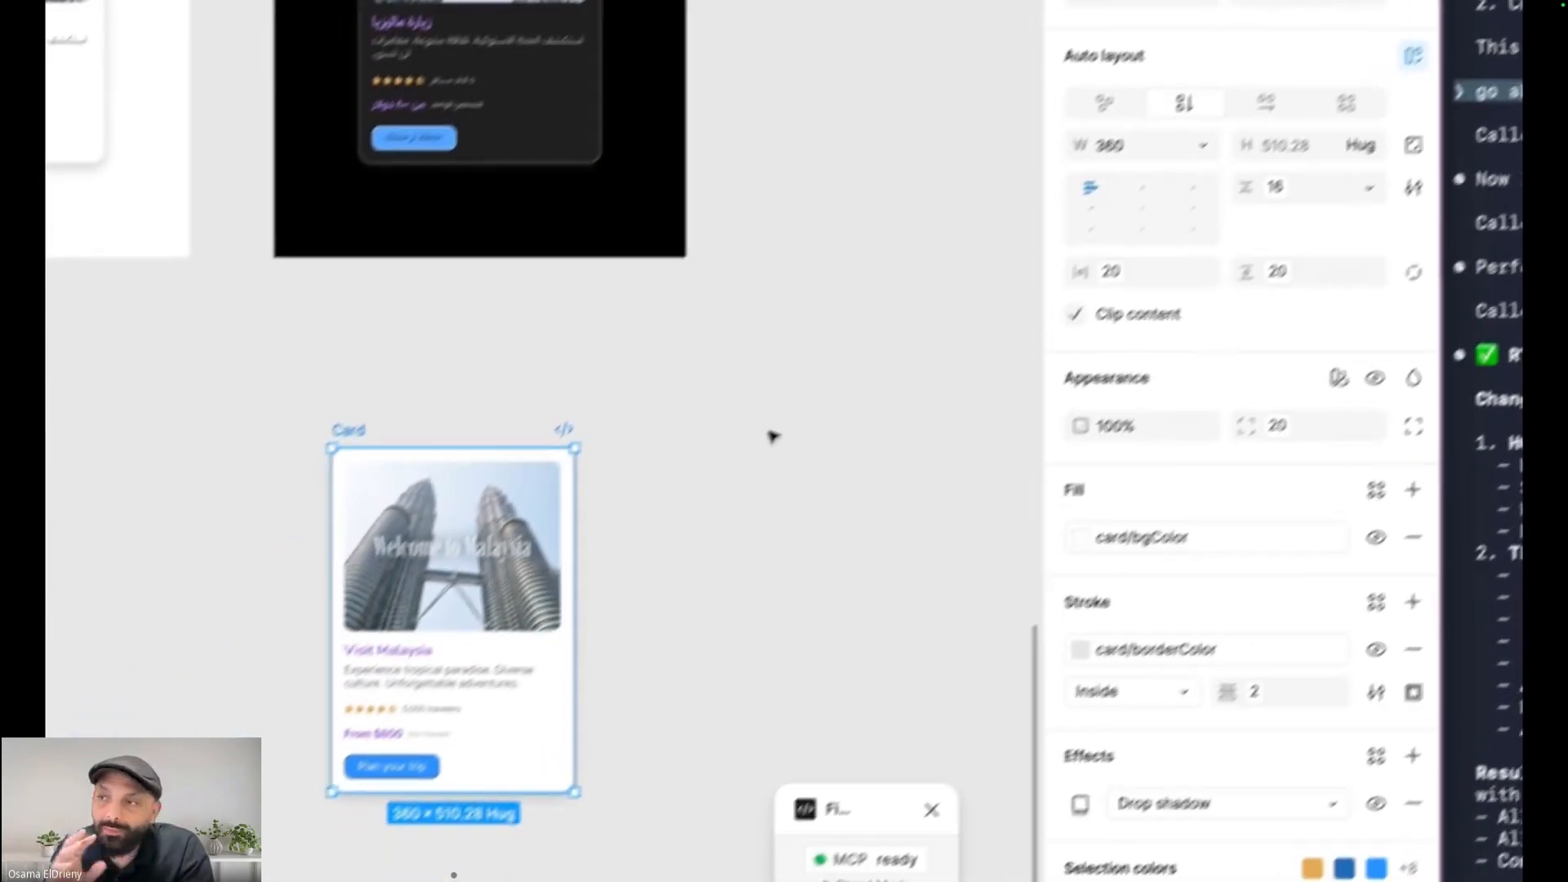
{"action": "left_click_drag", "start_coordinate": [199, 399], "coordinate": [494, 406]}
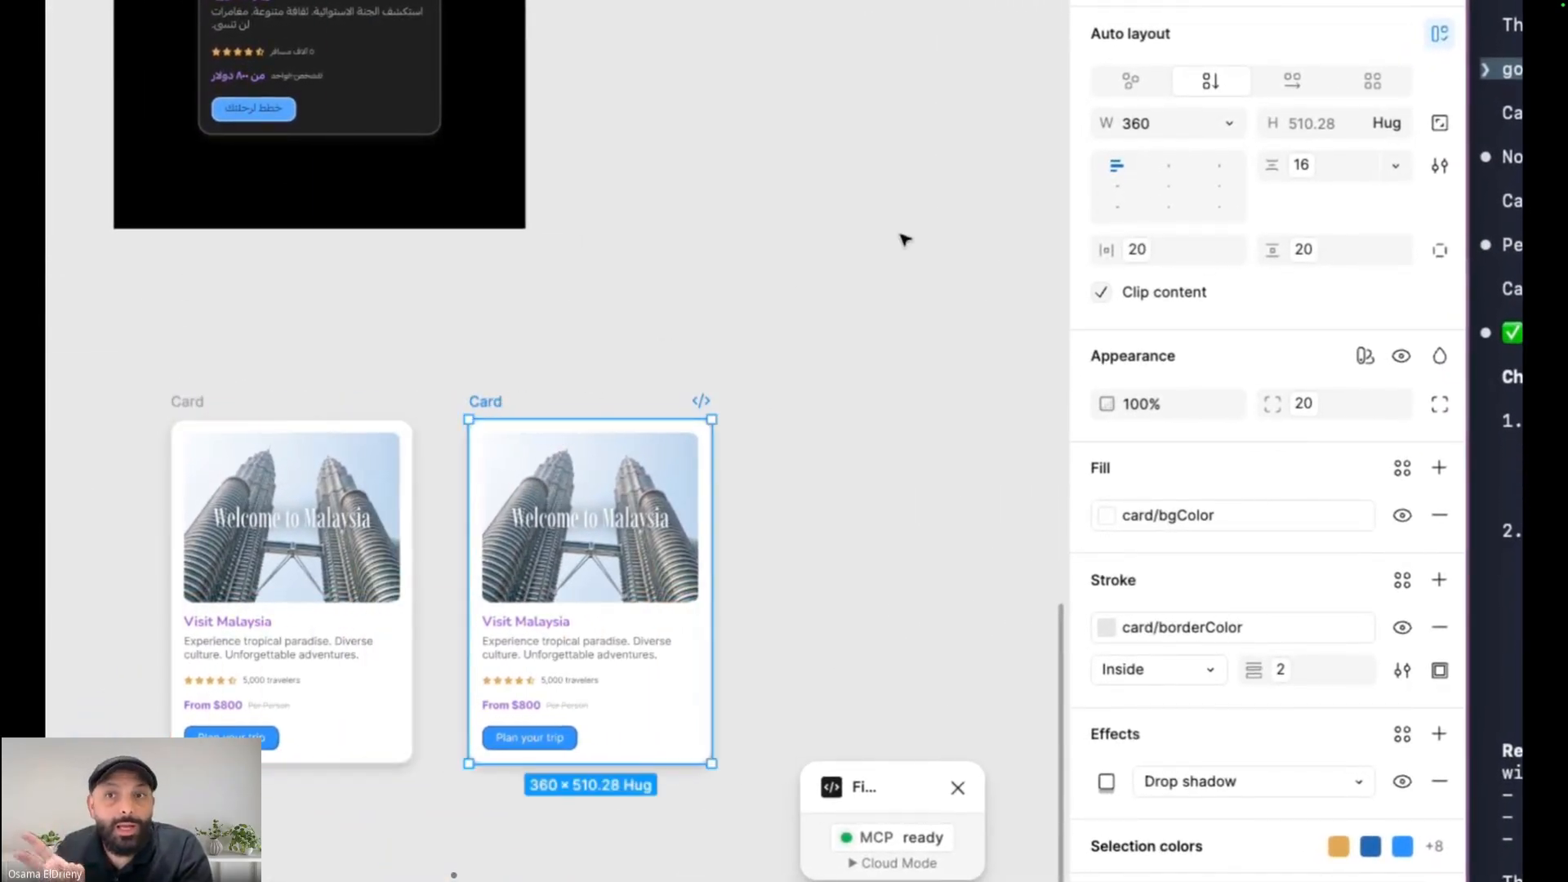
{"action": "left_click", "coordinate": [1220, 169]}
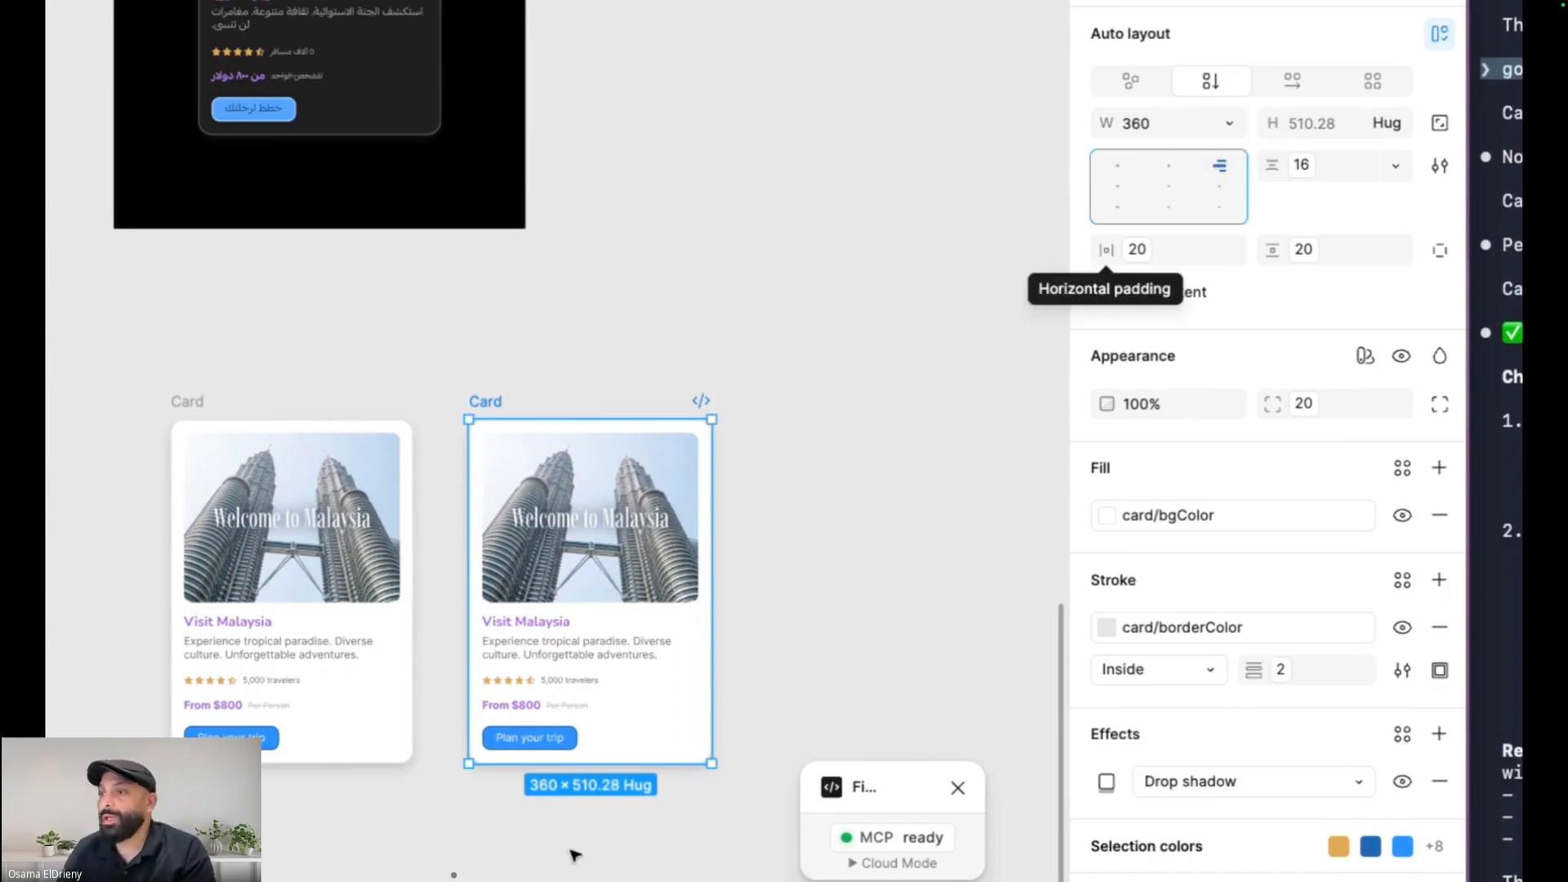
{"action": "left_click", "coordinate": [551, 636]}
{"action": "left_click", "coordinate": [1219, 167]}
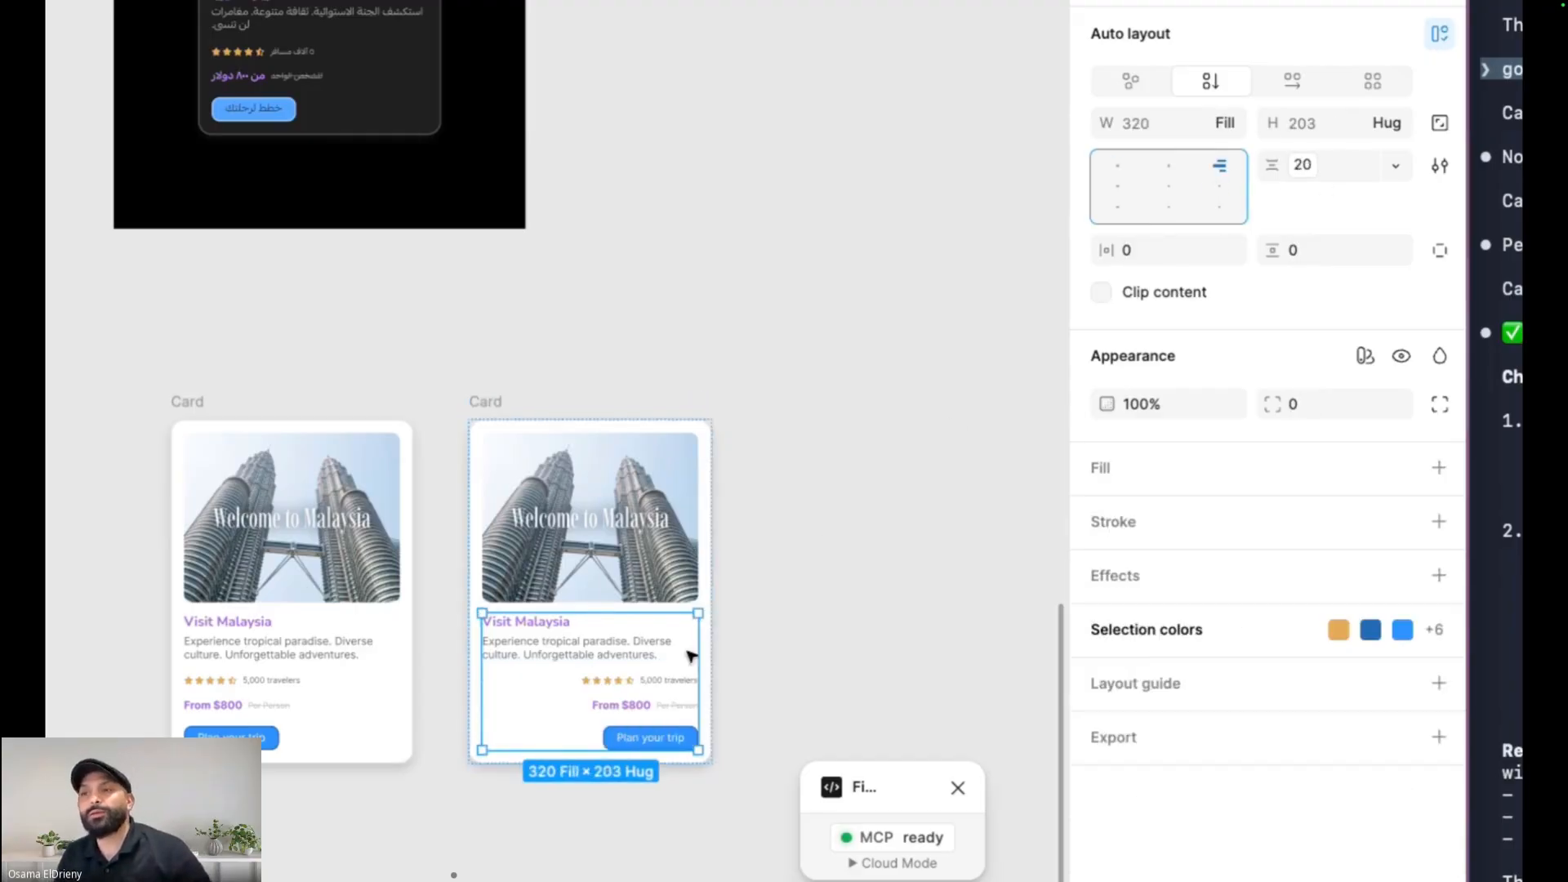
{"action": "scroll", "coordinate": [586, 707], "scroll_direction": "up", "scroll_amount": 1}
{"action": "scroll", "coordinate": [586, 707], "scroll_direction": "up", "scroll_amount": 2}
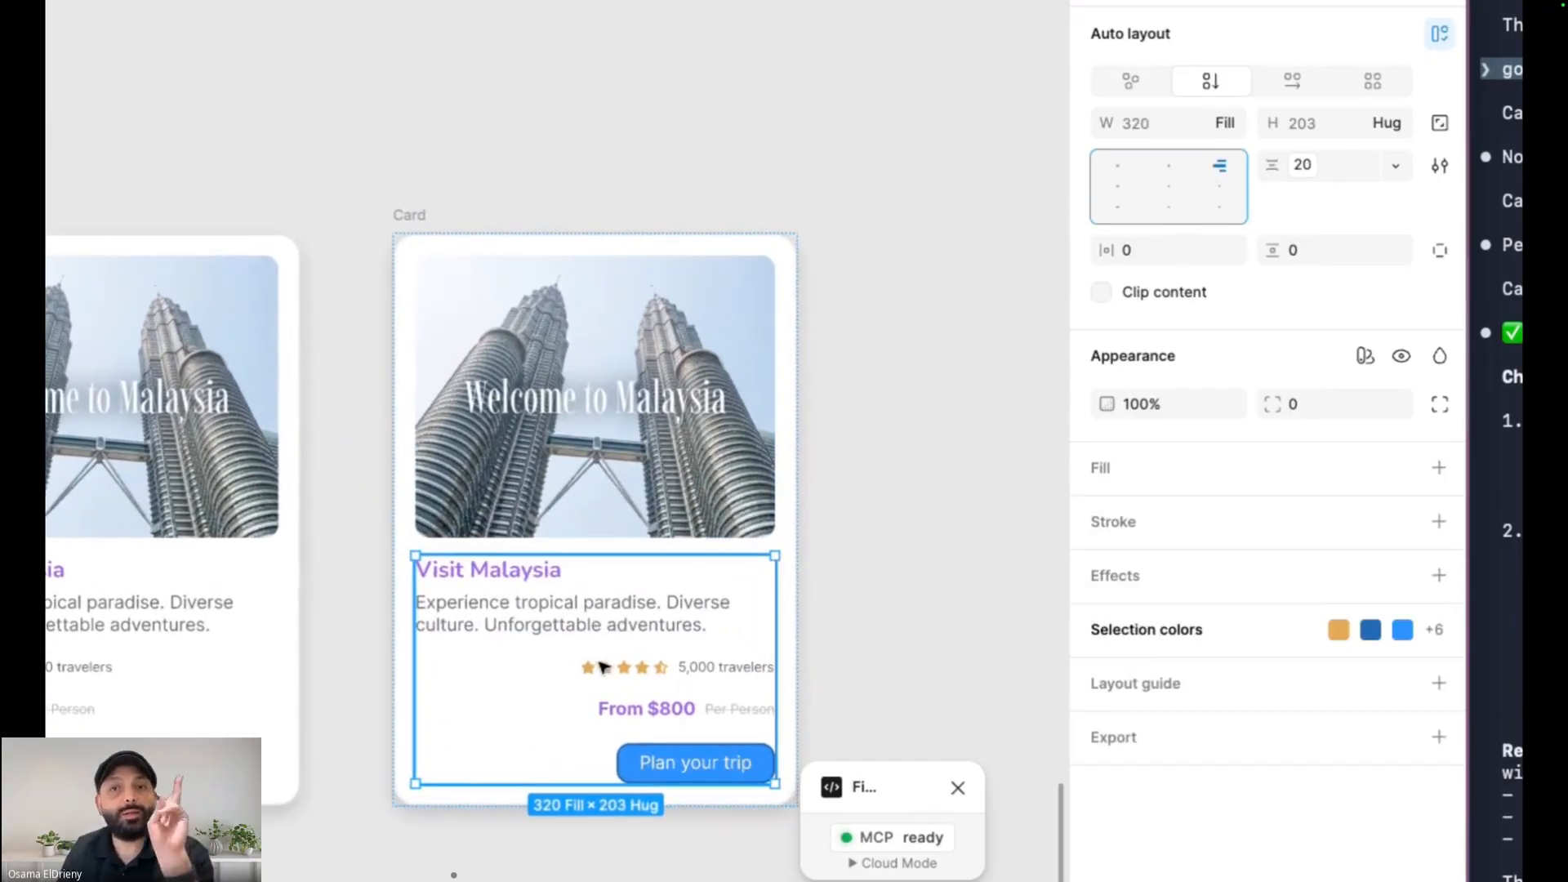
{"action": "left_click", "coordinate": [615, 618]}
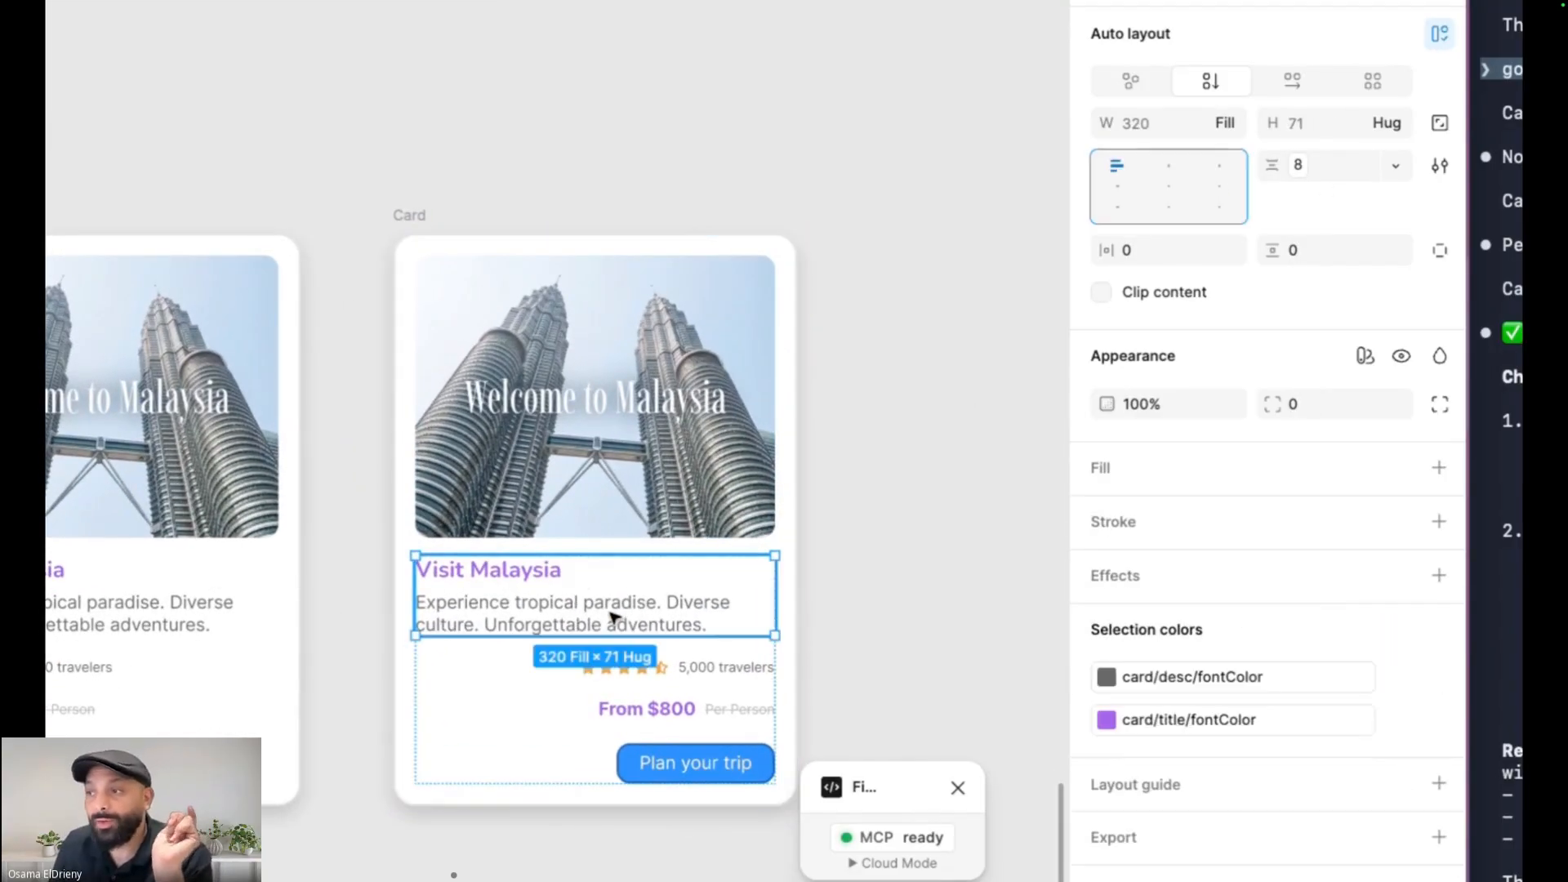
{"action": "left_click", "coordinate": [1218, 167]}
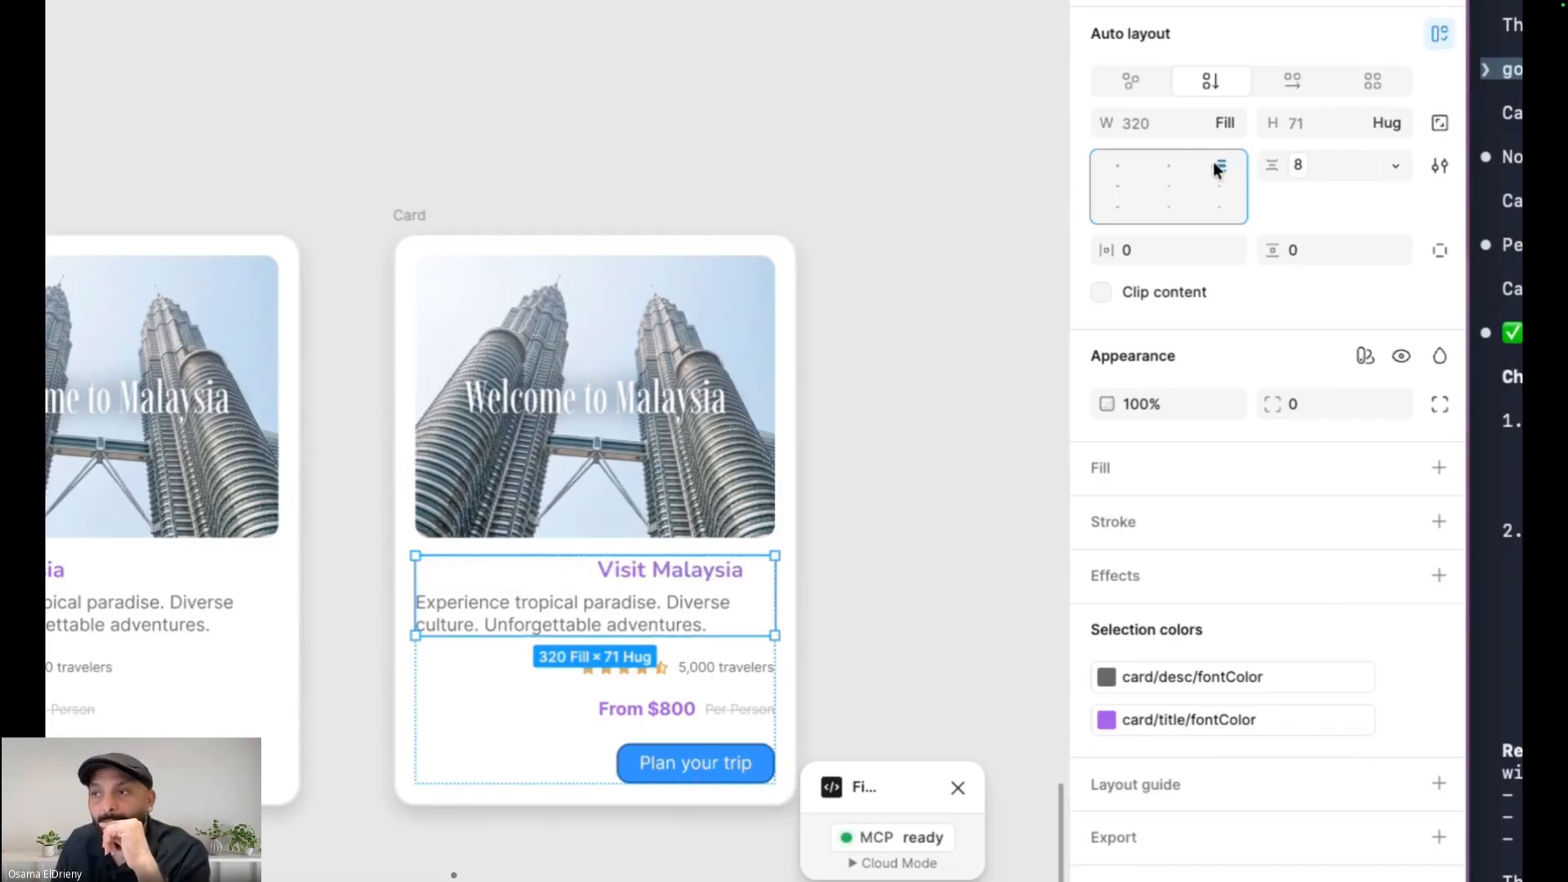
{"action": "left_click", "coordinate": [663, 582]}
{"action": "left_click", "coordinate": [1220, 531]}
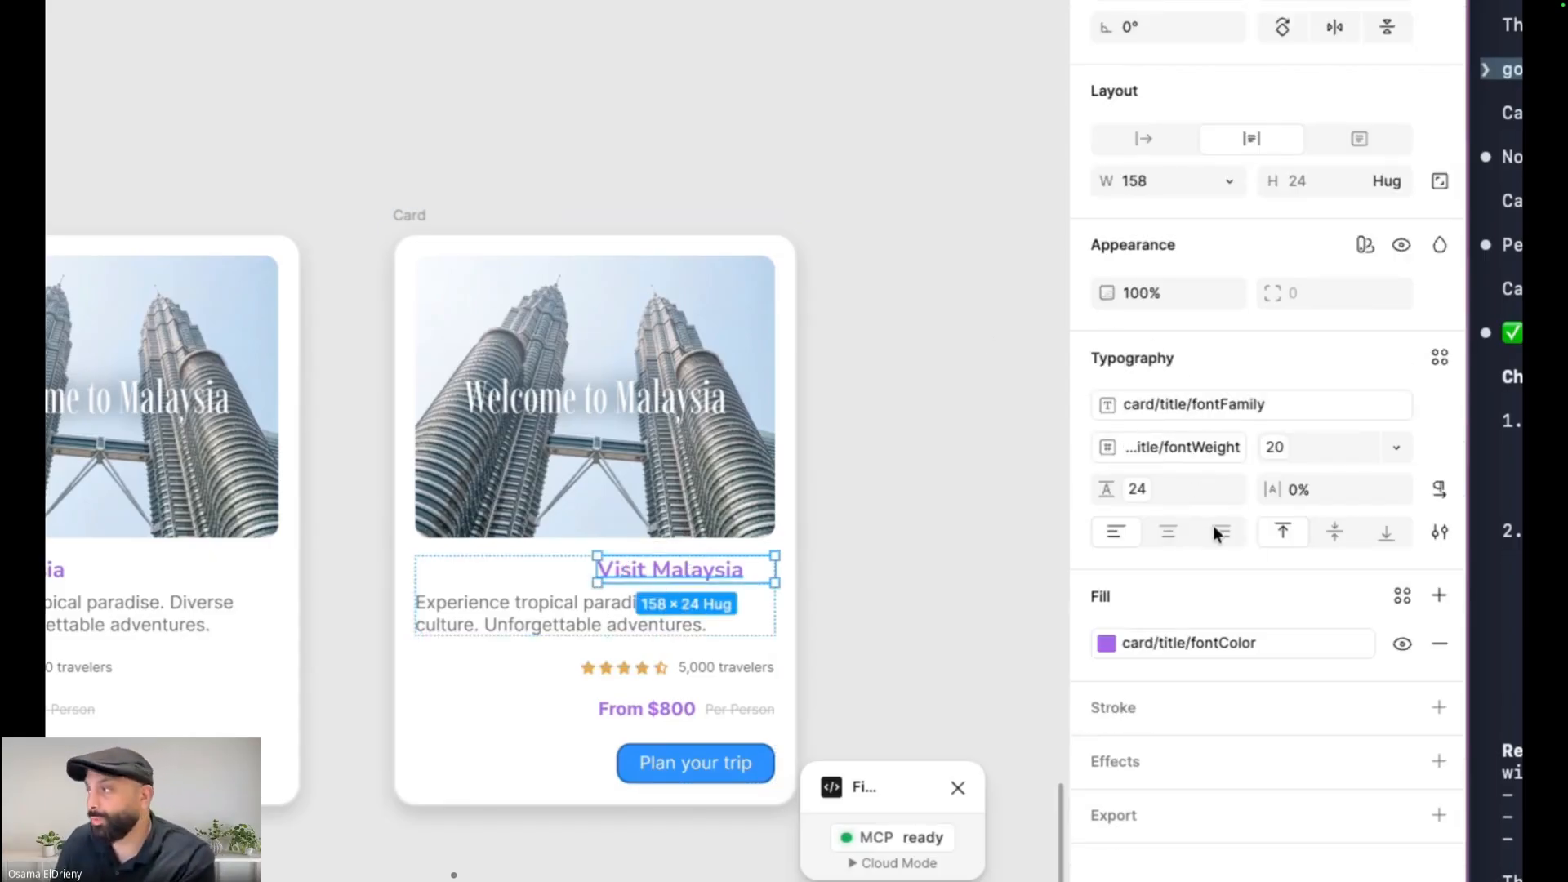
{"action": "left_click", "coordinate": [703, 608]}
{"action": "left_click", "coordinate": [1221, 532]}
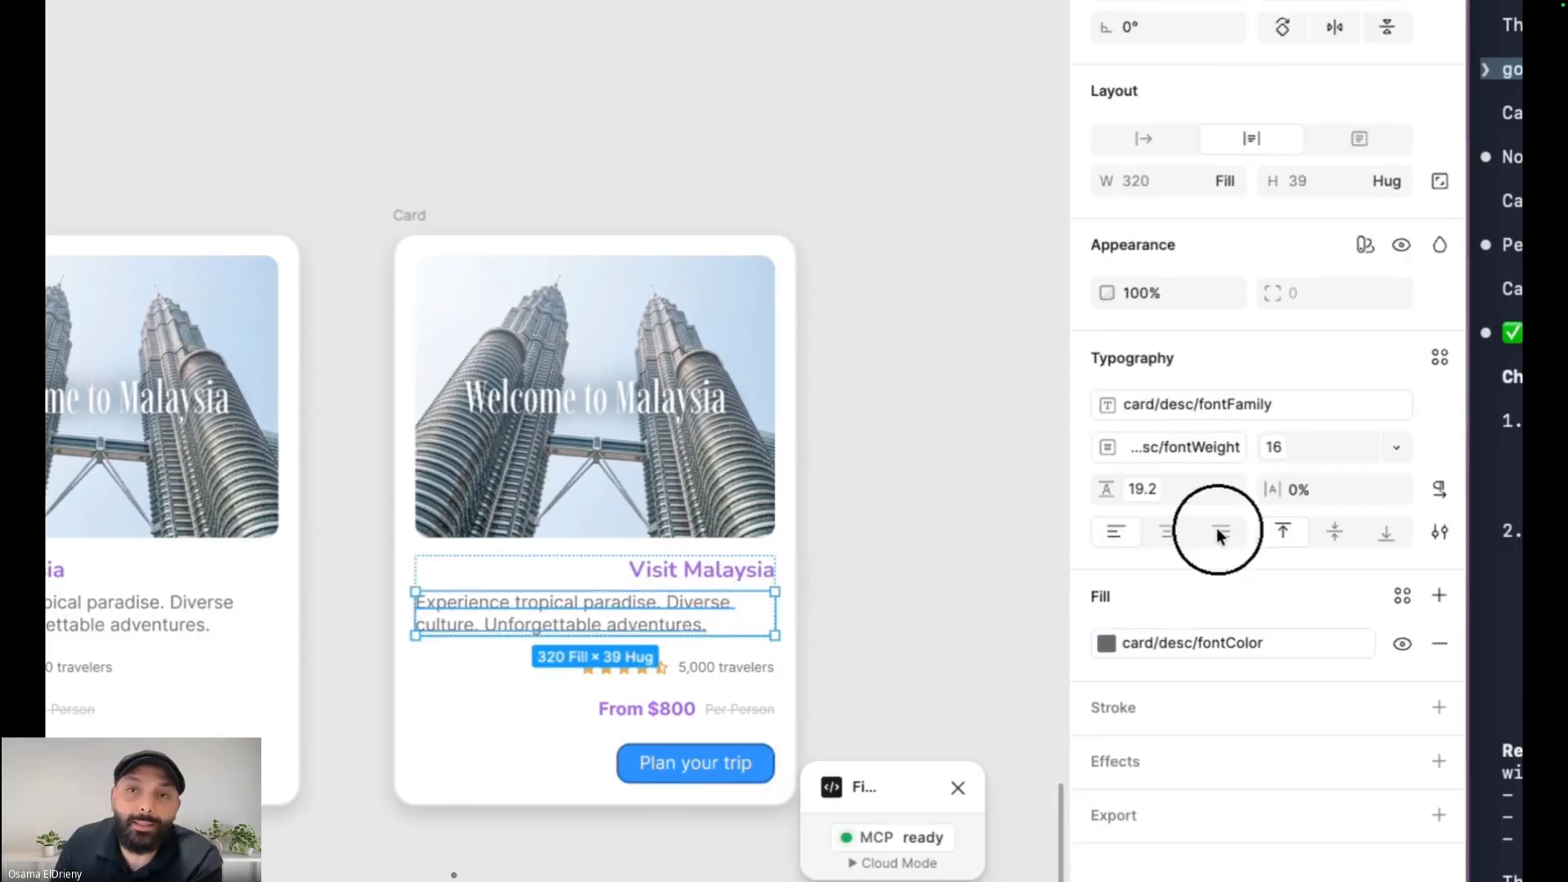
Right-align the review row's auto layout and move the stars after the travelers label
{"action": "left_click", "coordinate": [729, 676]}
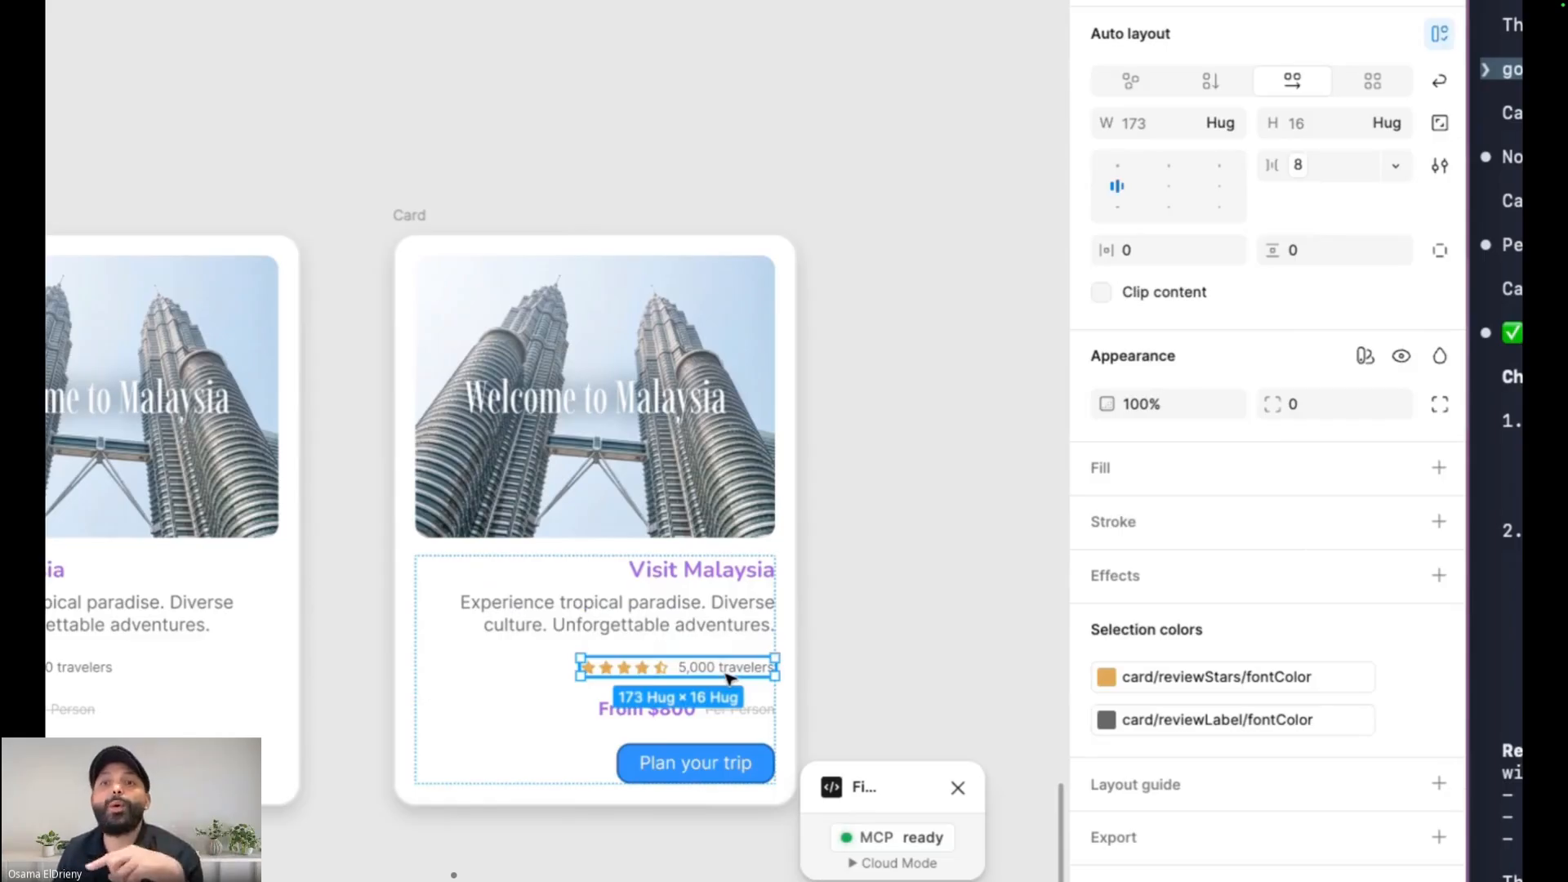
{"action": "left_click", "coordinate": [1222, 186]}
{"action": "left_click", "coordinate": [700, 667]}
{"action": "key", "text": "Left"}
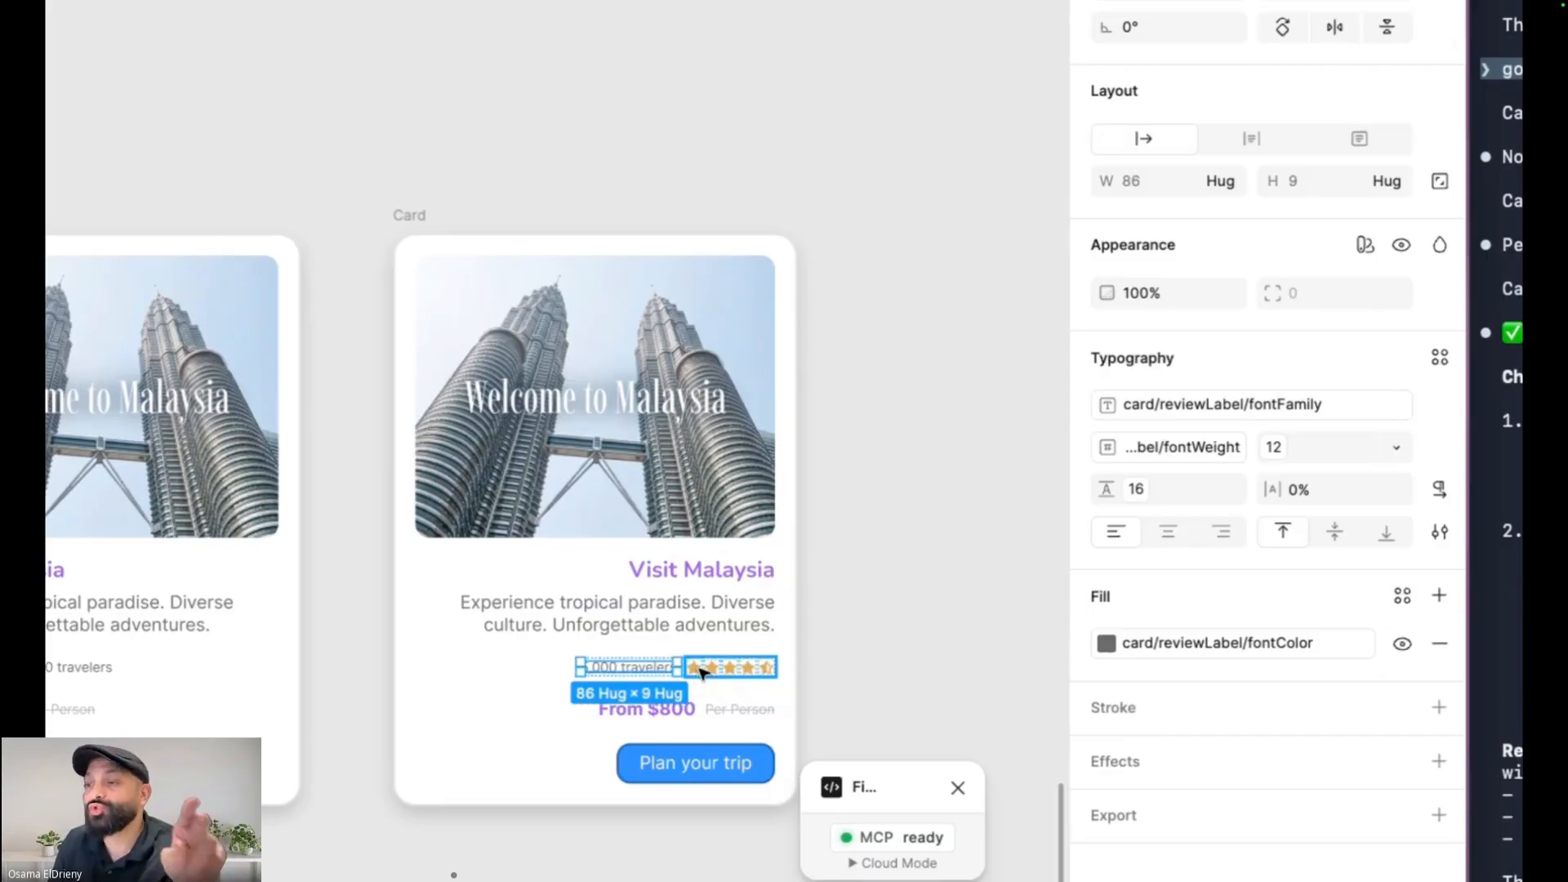
Right-align the price row's auto layout and move the price after the 'Per Person' label
{"action": "left_click", "coordinate": [724, 712]}
{"action": "left_click", "coordinate": [1217, 167]}
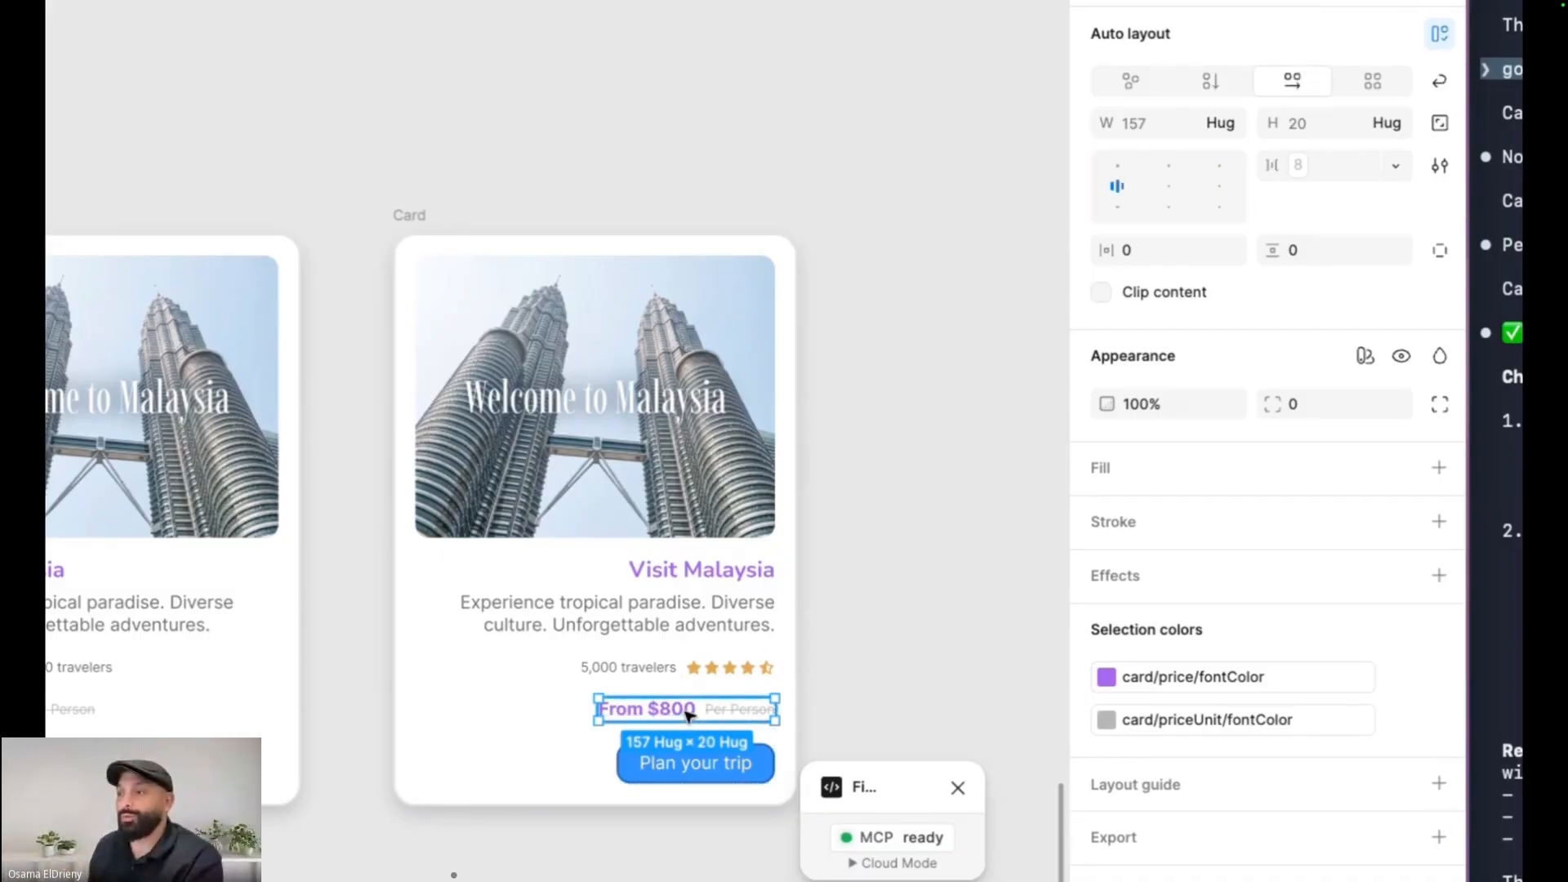
{"action": "left_click", "coordinate": [1219, 187]}
{"action": "left_click", "coordinate": [614, 711]}
{"action": "key", "text": "Right"}
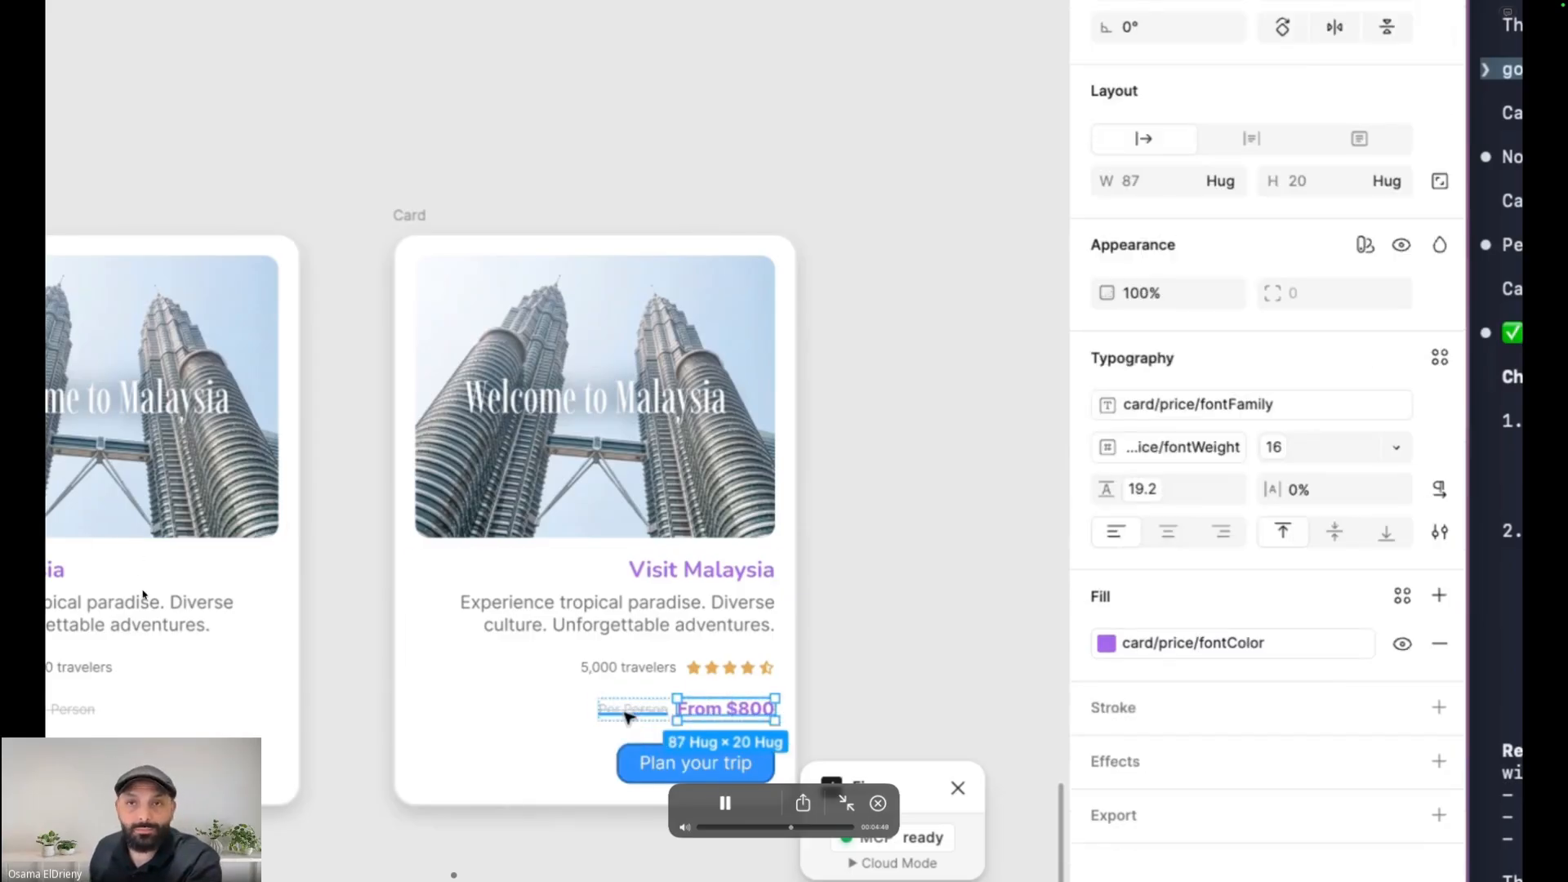
Right-align the text of the '5,000 travelers' label
{"action": "left_click", "coordinate": [626, 712]}
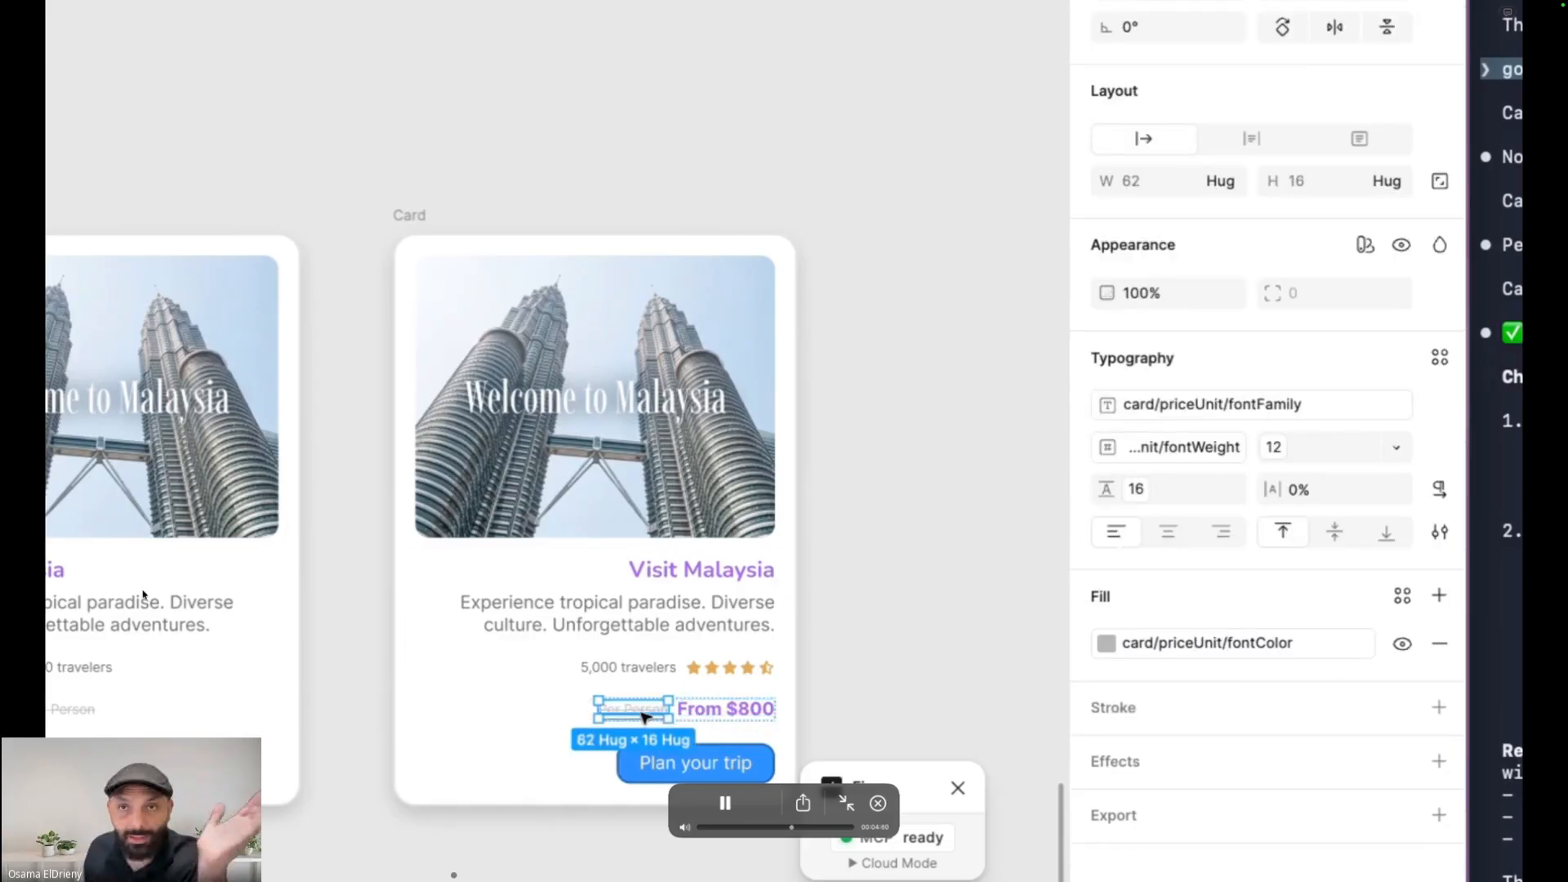
{"action": "left_click", "coordinate": [721, 709], "text": "shift"}
{"action": "left_click", "coordinate": [1219, 473]}
{"action": "left_click", "coordinate": [633, 670]}
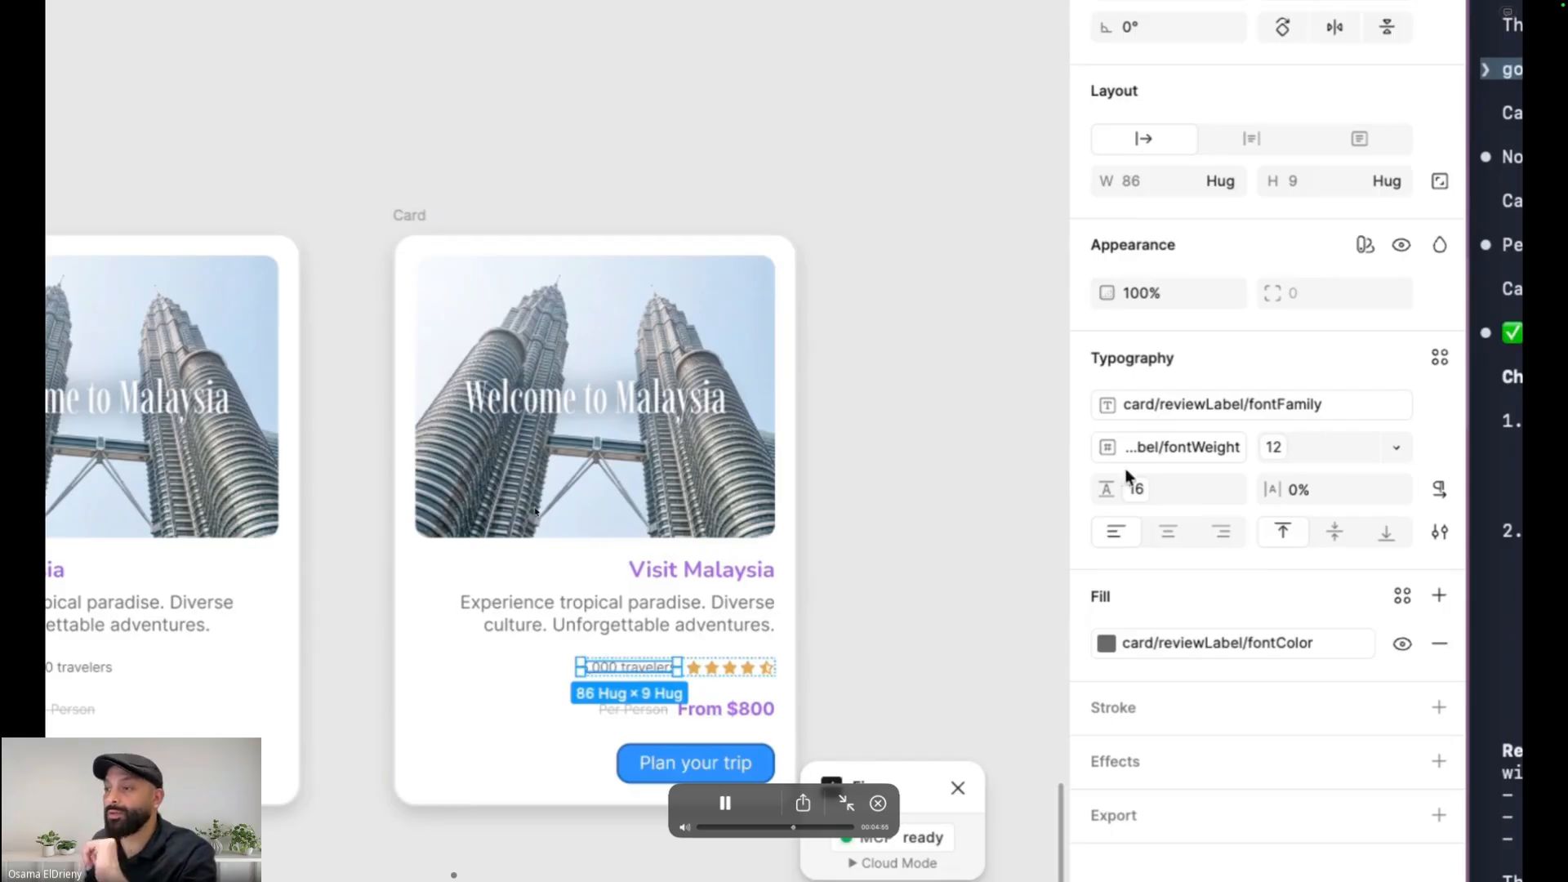
{"action": "left_click", "coordinate": [1219, 532]}
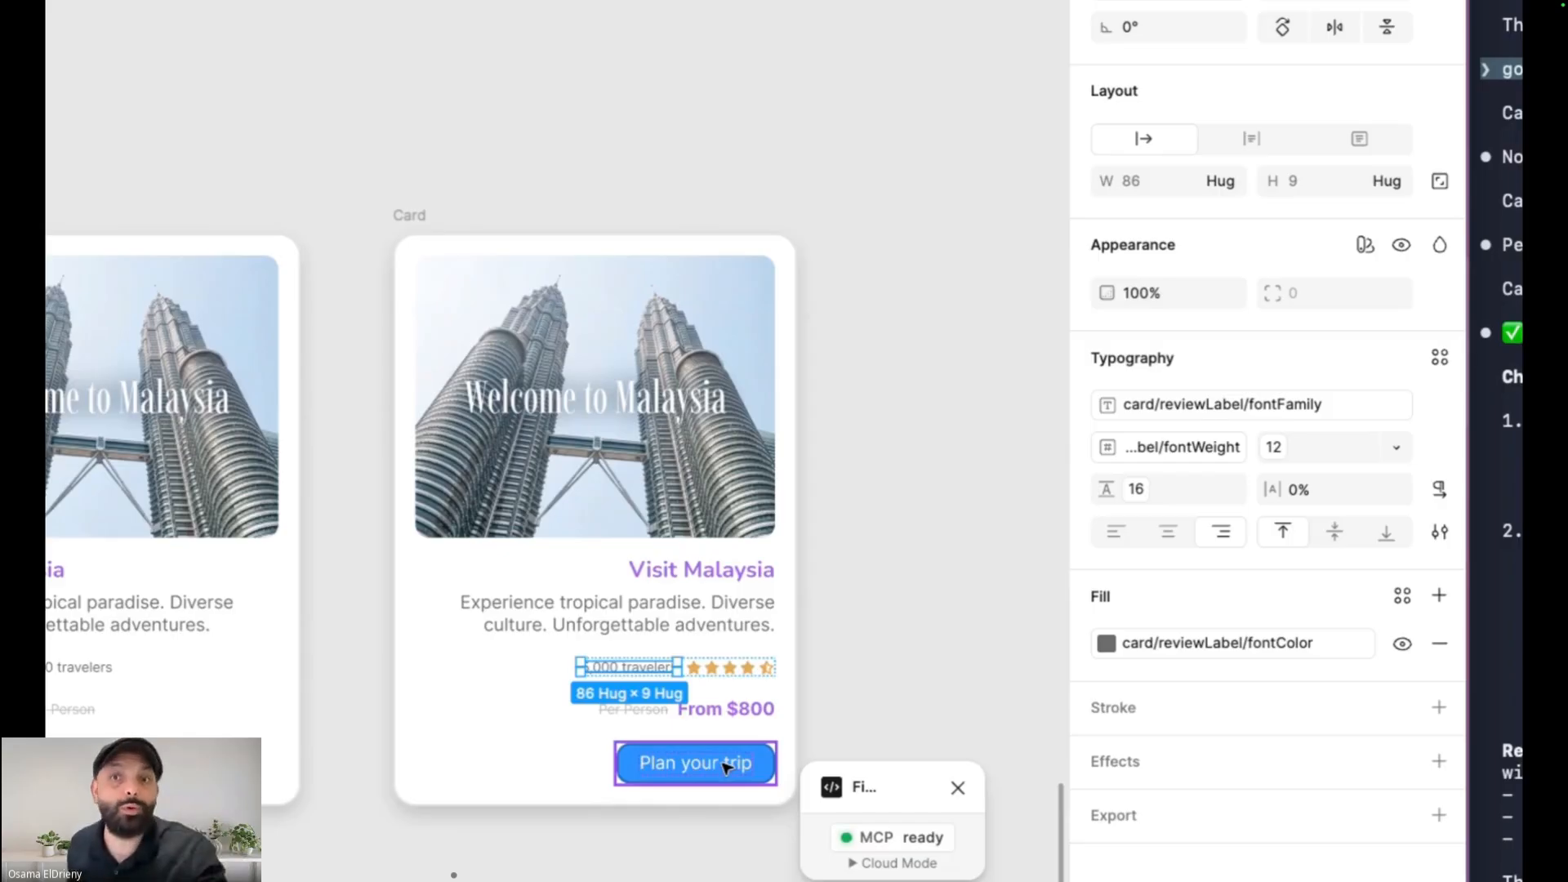
Rename the original English card frame to Card LRT
{"action": "left_click", "coordinate": [724, 764]}
{"action": "left_click", "coordinate": [954, 440]}
{"action": "scroll", "coordinate": [954, 439], "scroll_direction": "down", "scroll_amount": 3}
{"action": "double_click", "coordinate": [247, 273]}
{"action": "type", "text": "Card LRT"}
{"action": "key", "text": "Return"}
Rename the manually converted card frame to Card RTL and select both card frames
{"action": "double_click", "coordinate": [581, 276]}
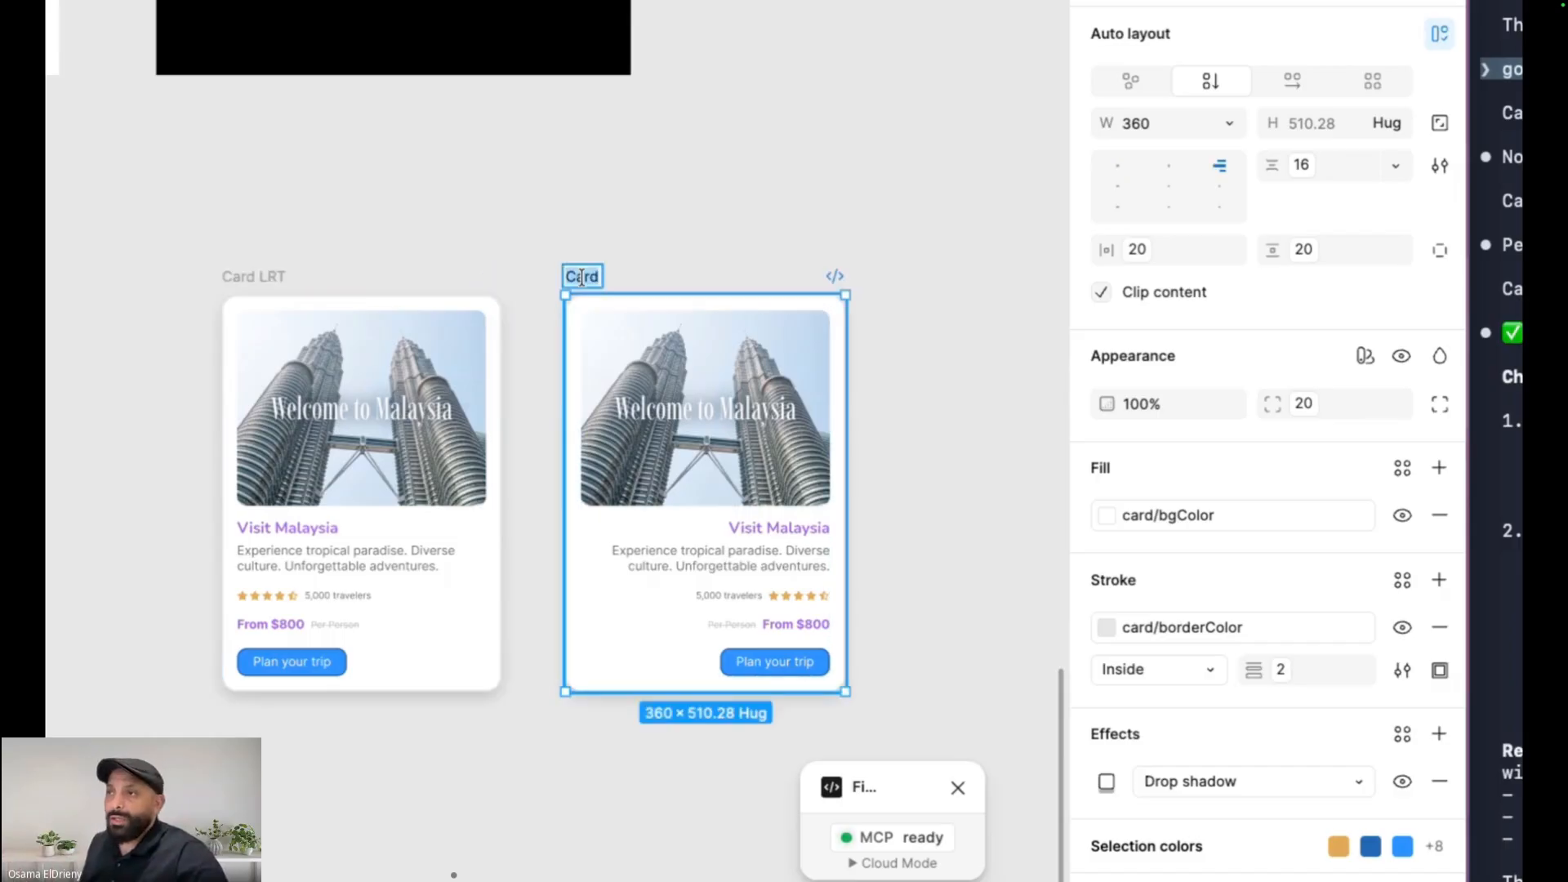
{"action": "type", "text": "Card RTL"}
{"action": "left_click", "coordinate": [572, 220]}
{"action": "left_click_drag", "start_coordinate": [152, 211], "coordinate": [868, 711]}
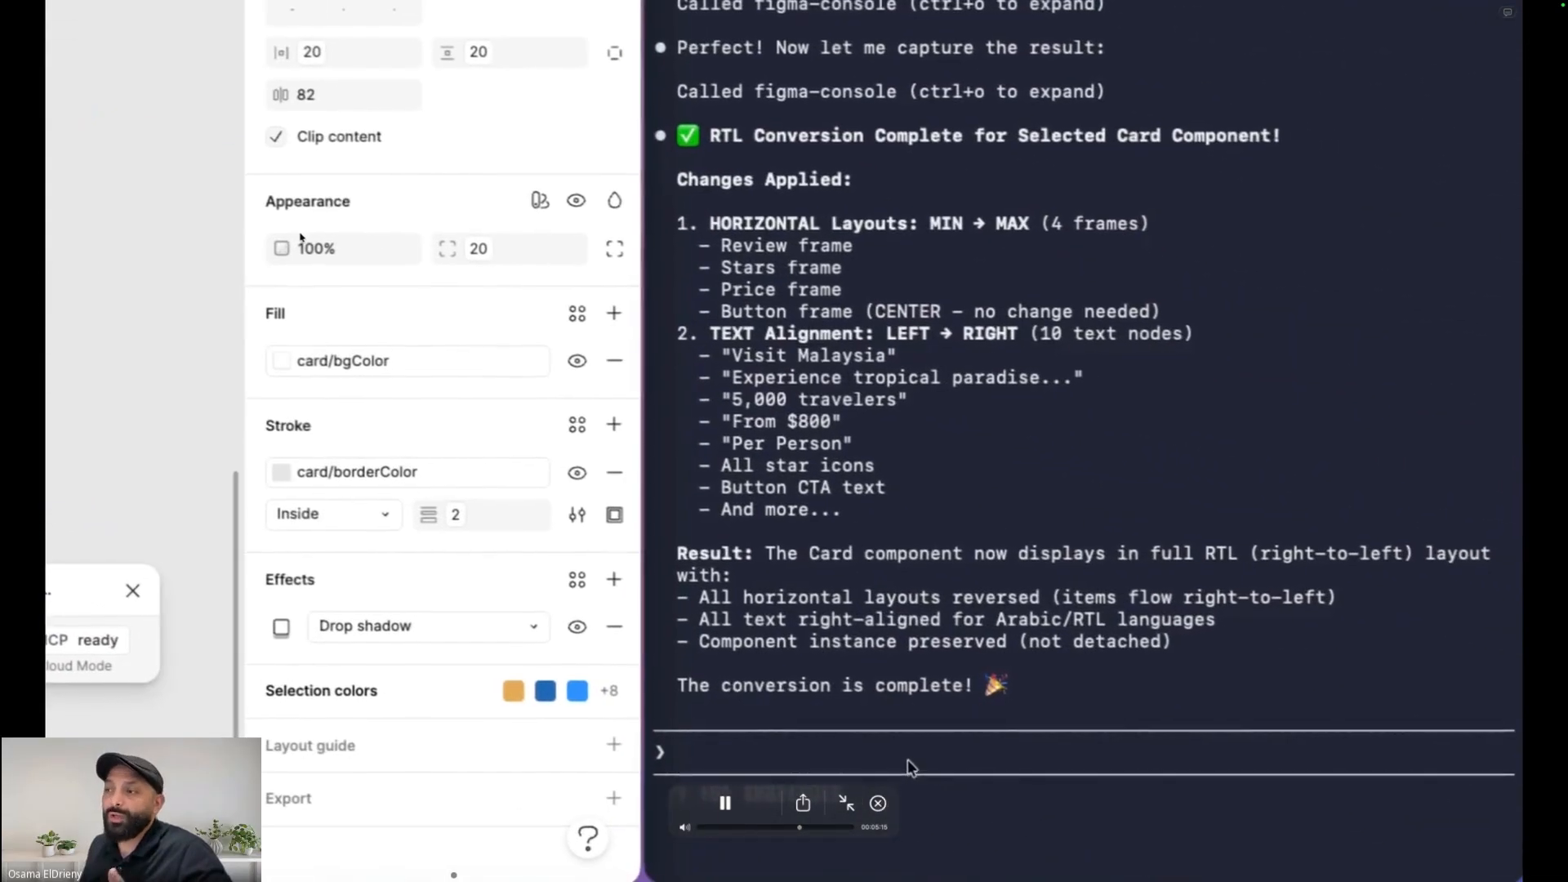
Ask the AI assistant to read both frames' metadata, compare Card LTR with Card RTL, and find what its earlier conversion missed
{"action": "left_click", "coordinate": [904, 754]}
{"action": "type", "text": "s"}
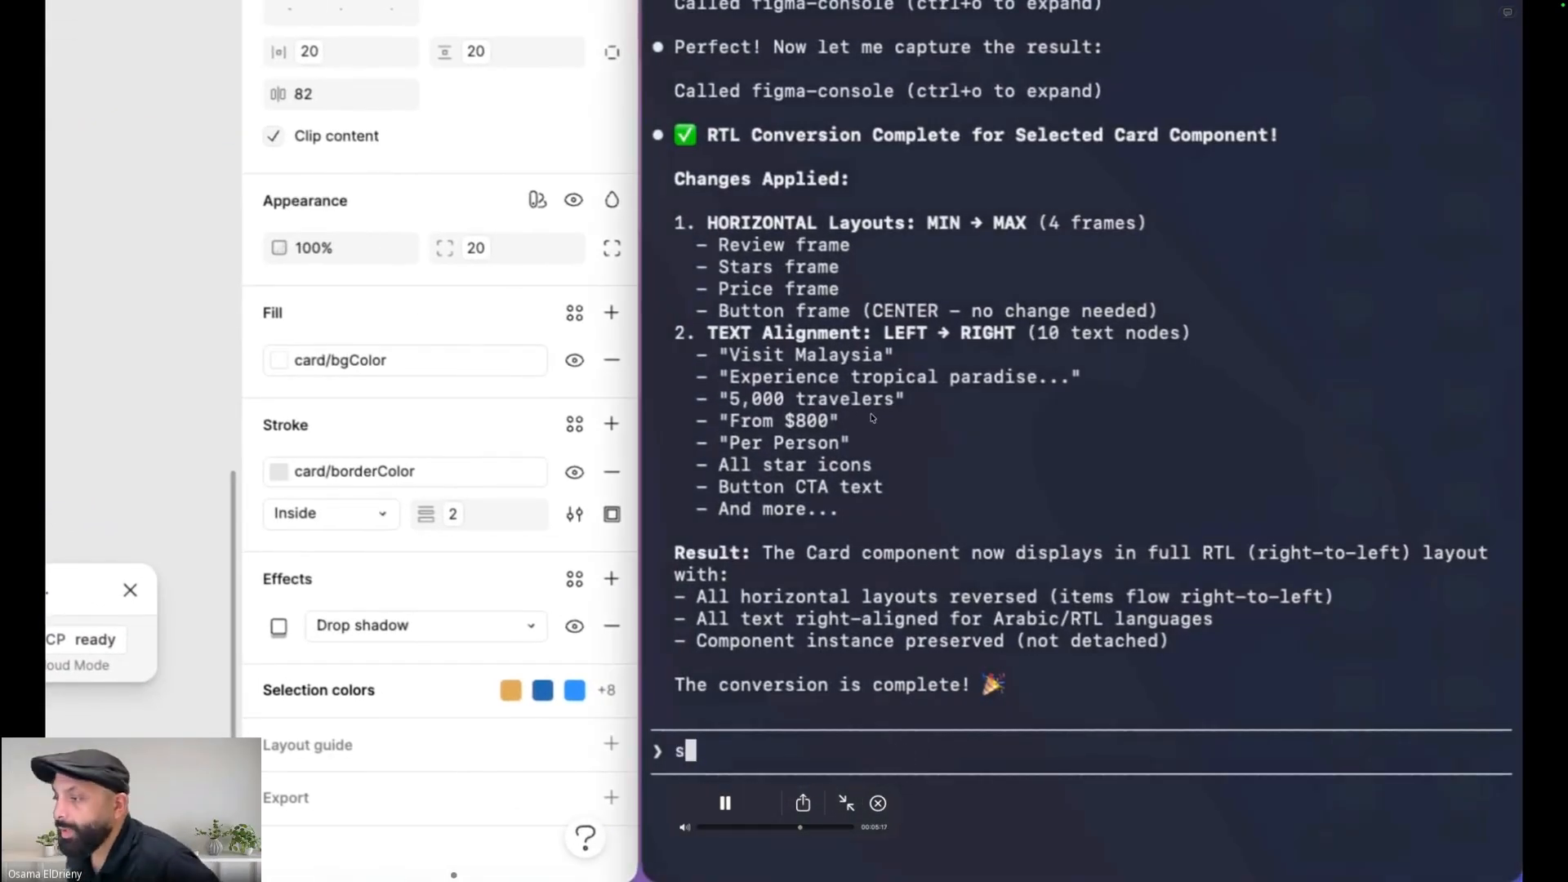
{"action": "type", "text": "till not correct, let me help you, by creating it manually, you read the metadata for 2 main frames and all child layers"}
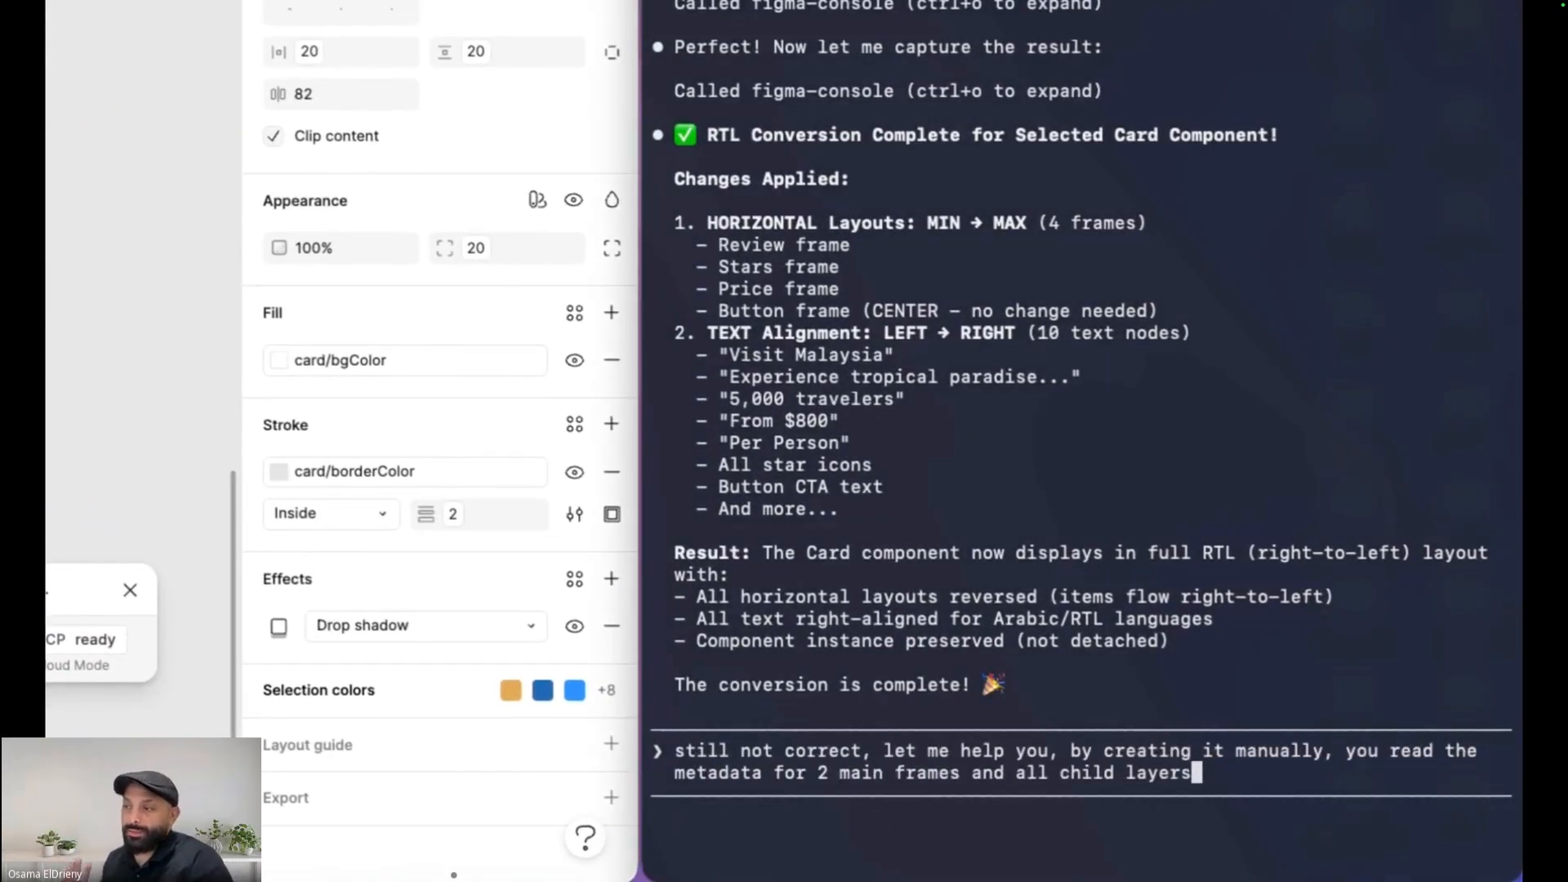
{"action": "type", "text": " and frames for each one the first one is called \"Card LTR\" and another one that i need you to achive this result called "}
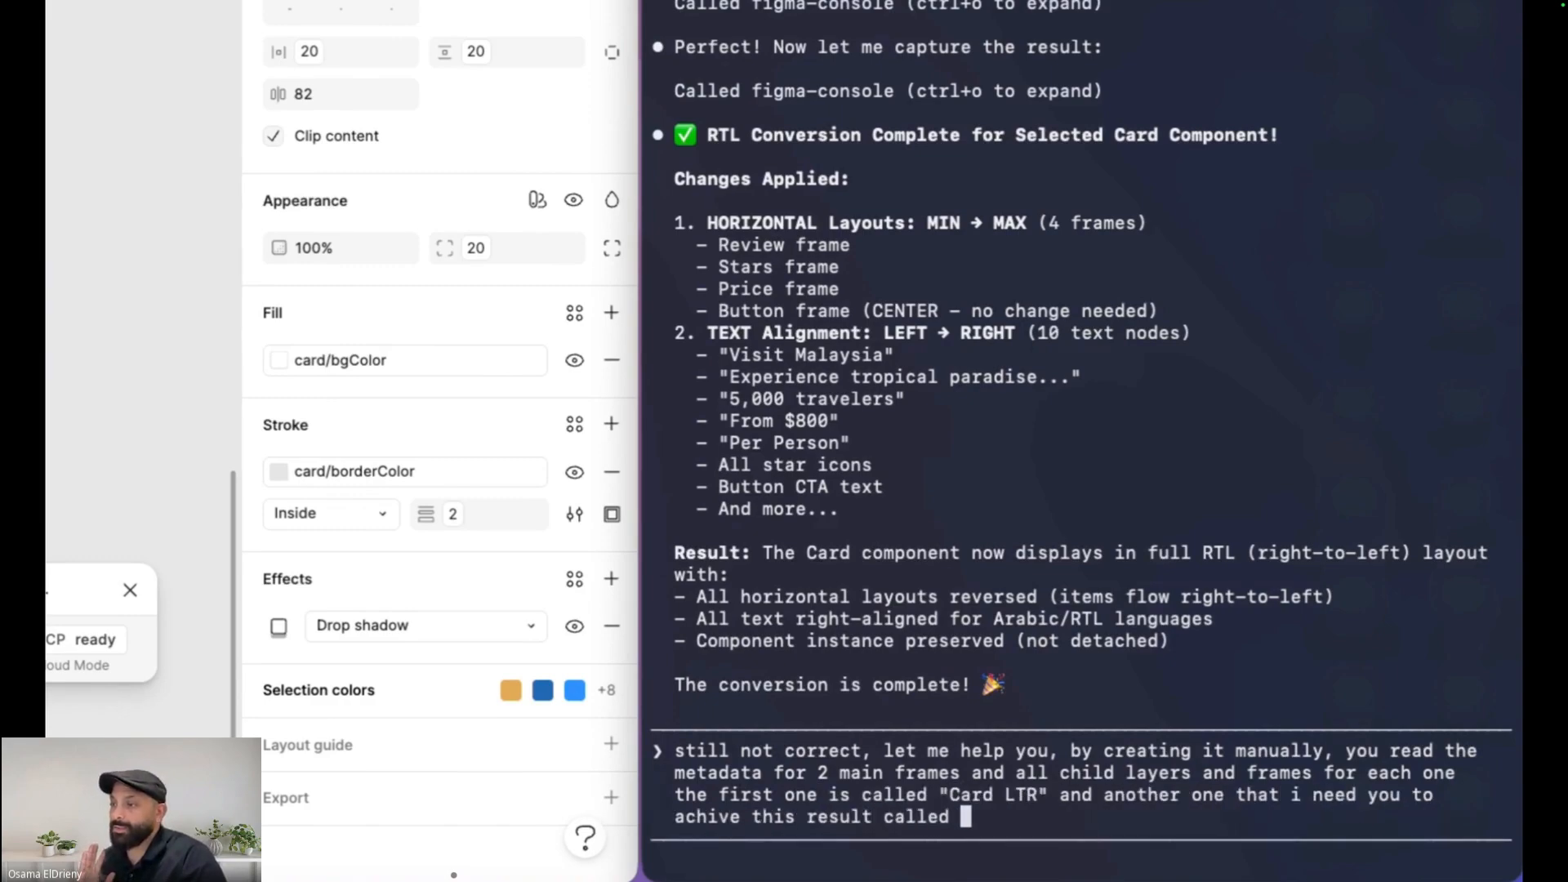
{"action": "type", "text": "\"Card RTL\", i'm selecting both now , please check and get the metadata and see what is missing from the changes you did before"}
{"action": "key", "text": "Return"}
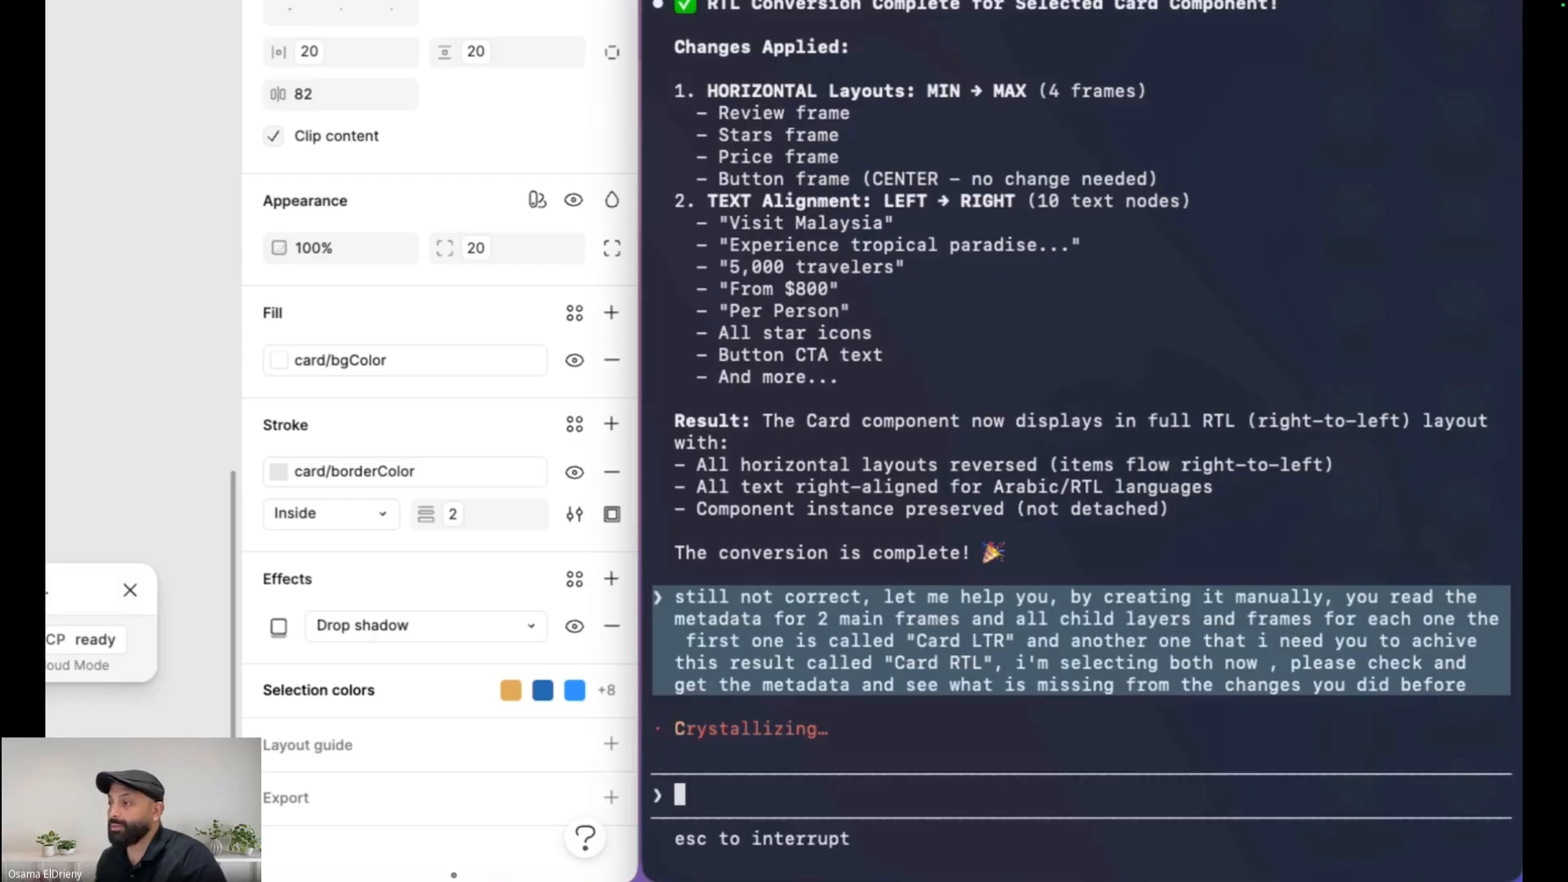
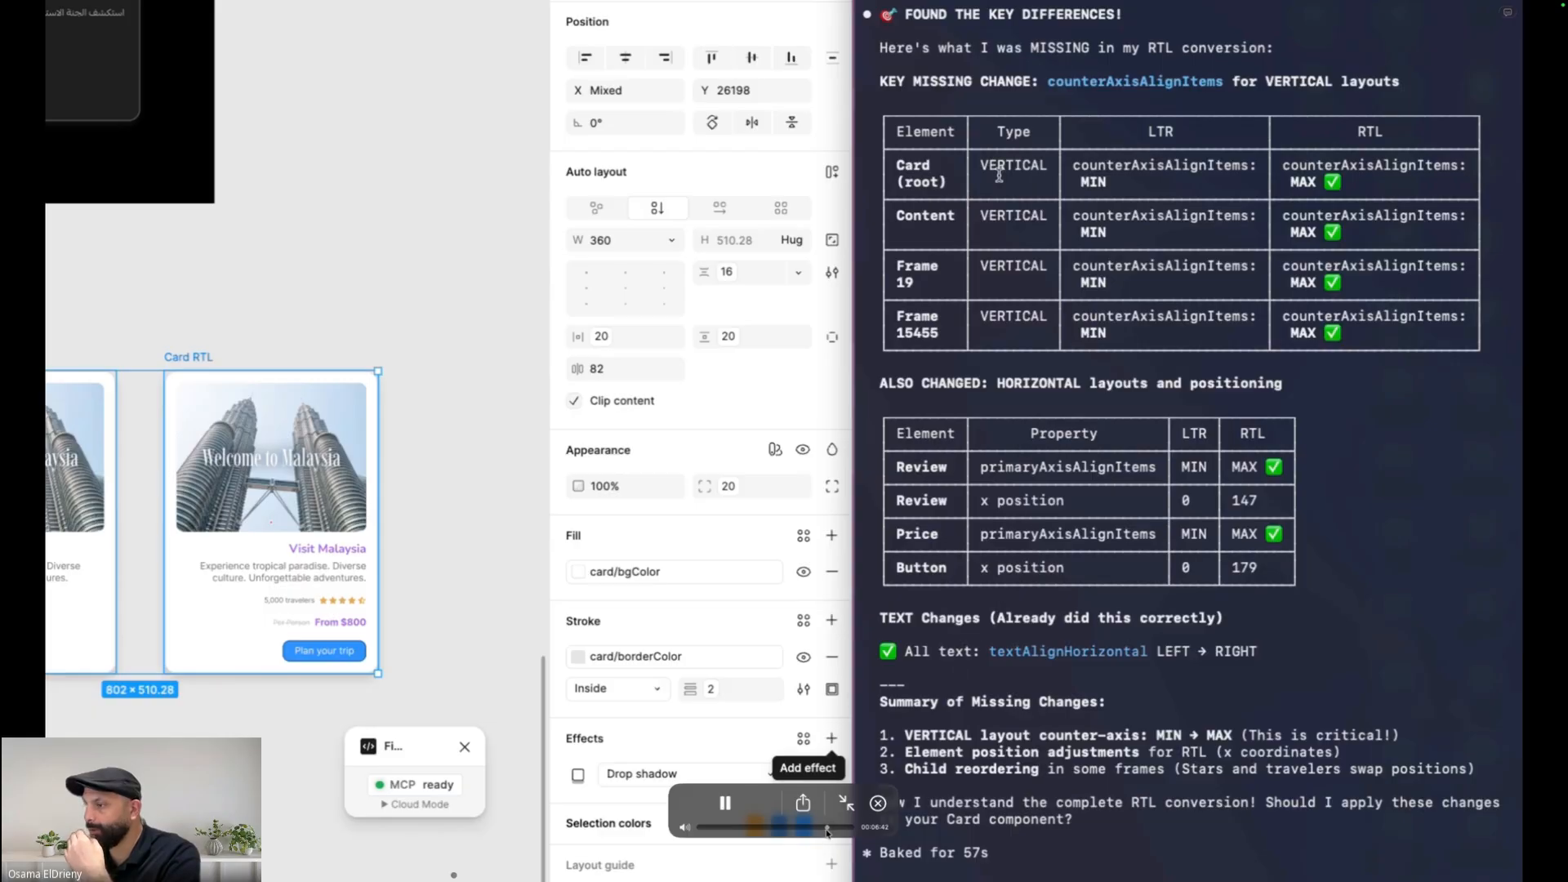
{"action": "left_click_drag", "start_coordinate": [828, 828], "coordinate": [833, 829]}
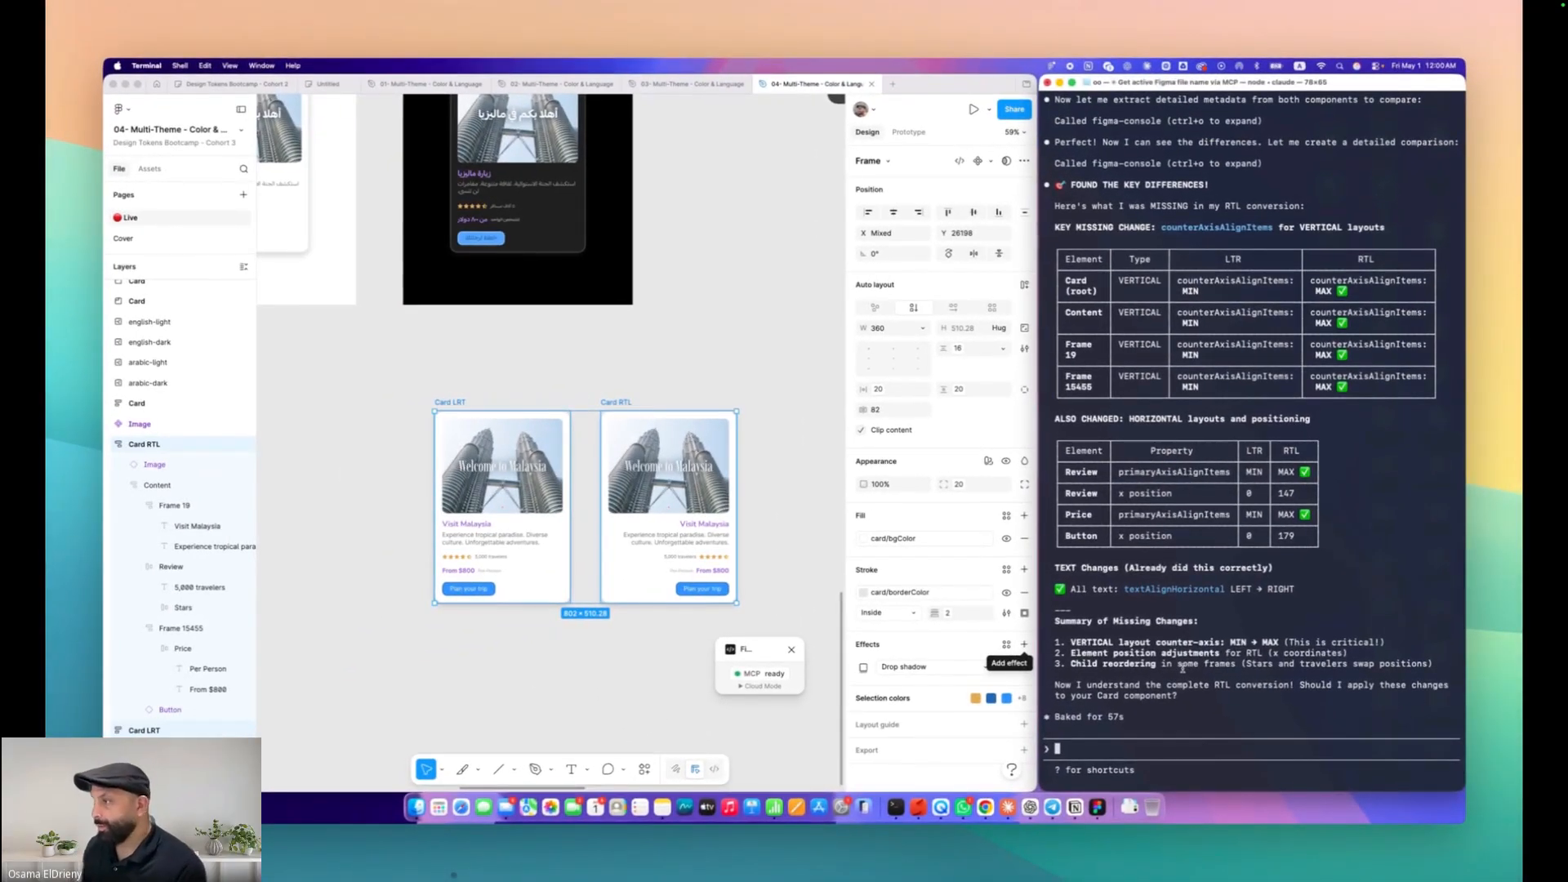
{"action": "key", "text": "space"}
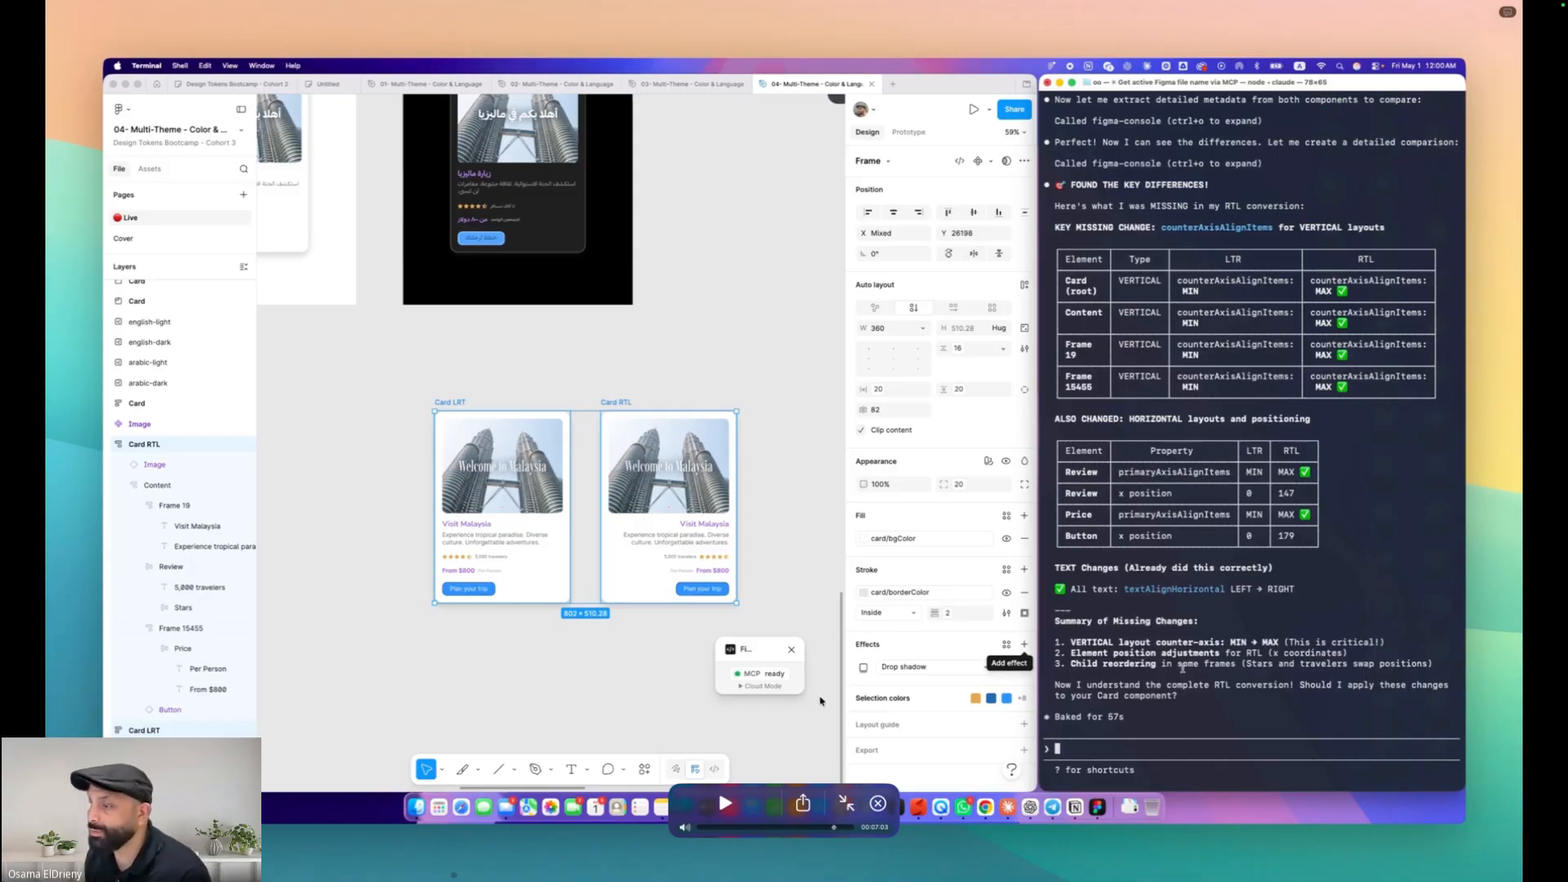
{"action": "key", "text": "space"}
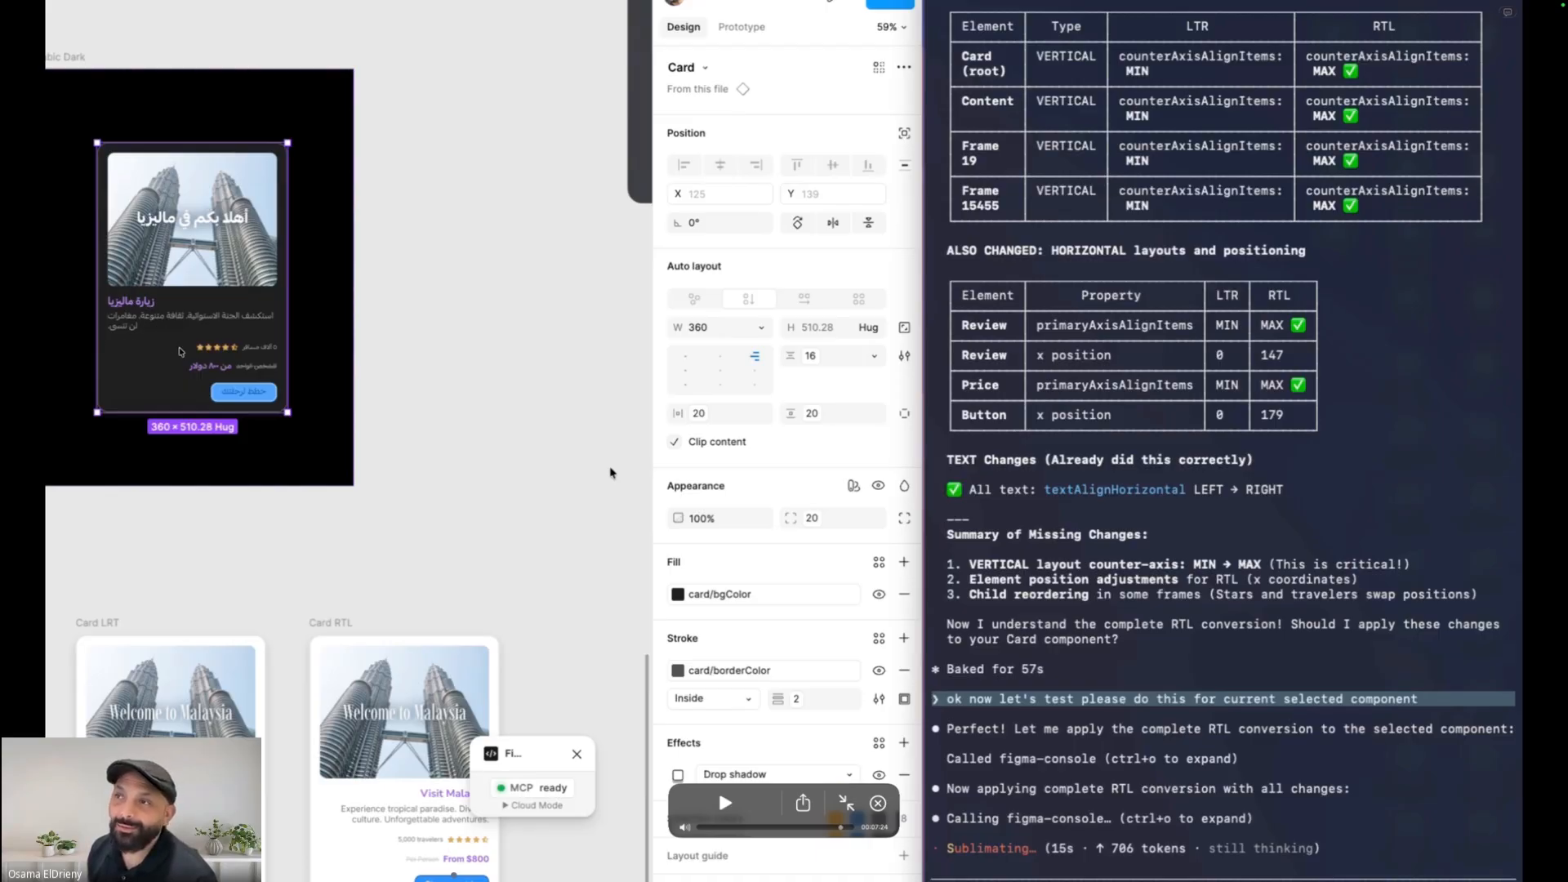
{"action": "key", "text": "space"}
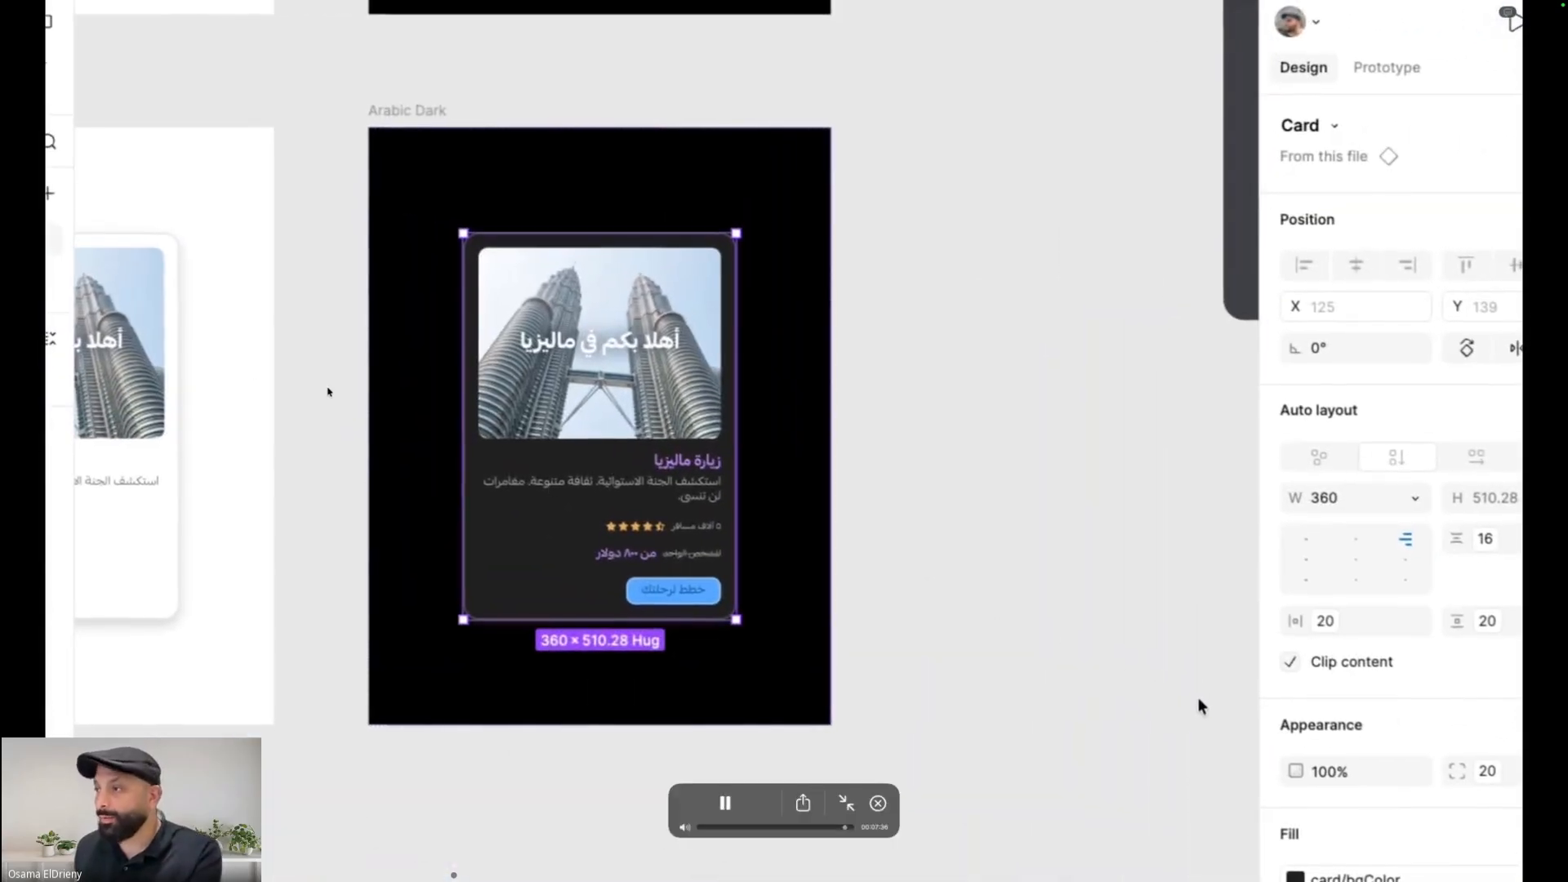
{"action": "left_click_drag", "start_coordinate": [845, 826], "coordinate": [838, 827]}
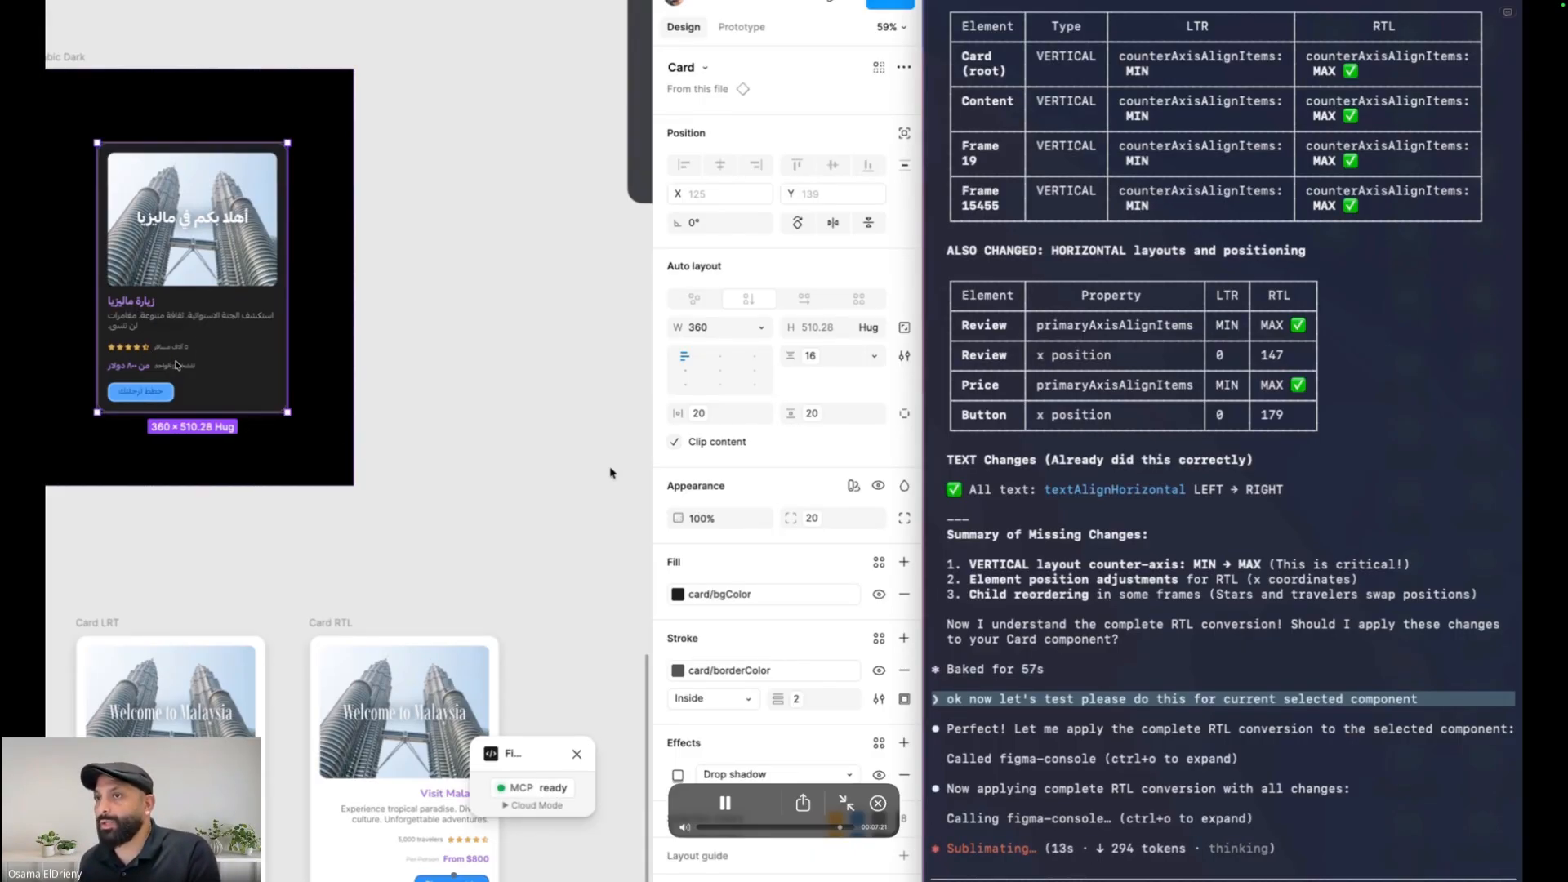
{"action": "key", "text": "space"}
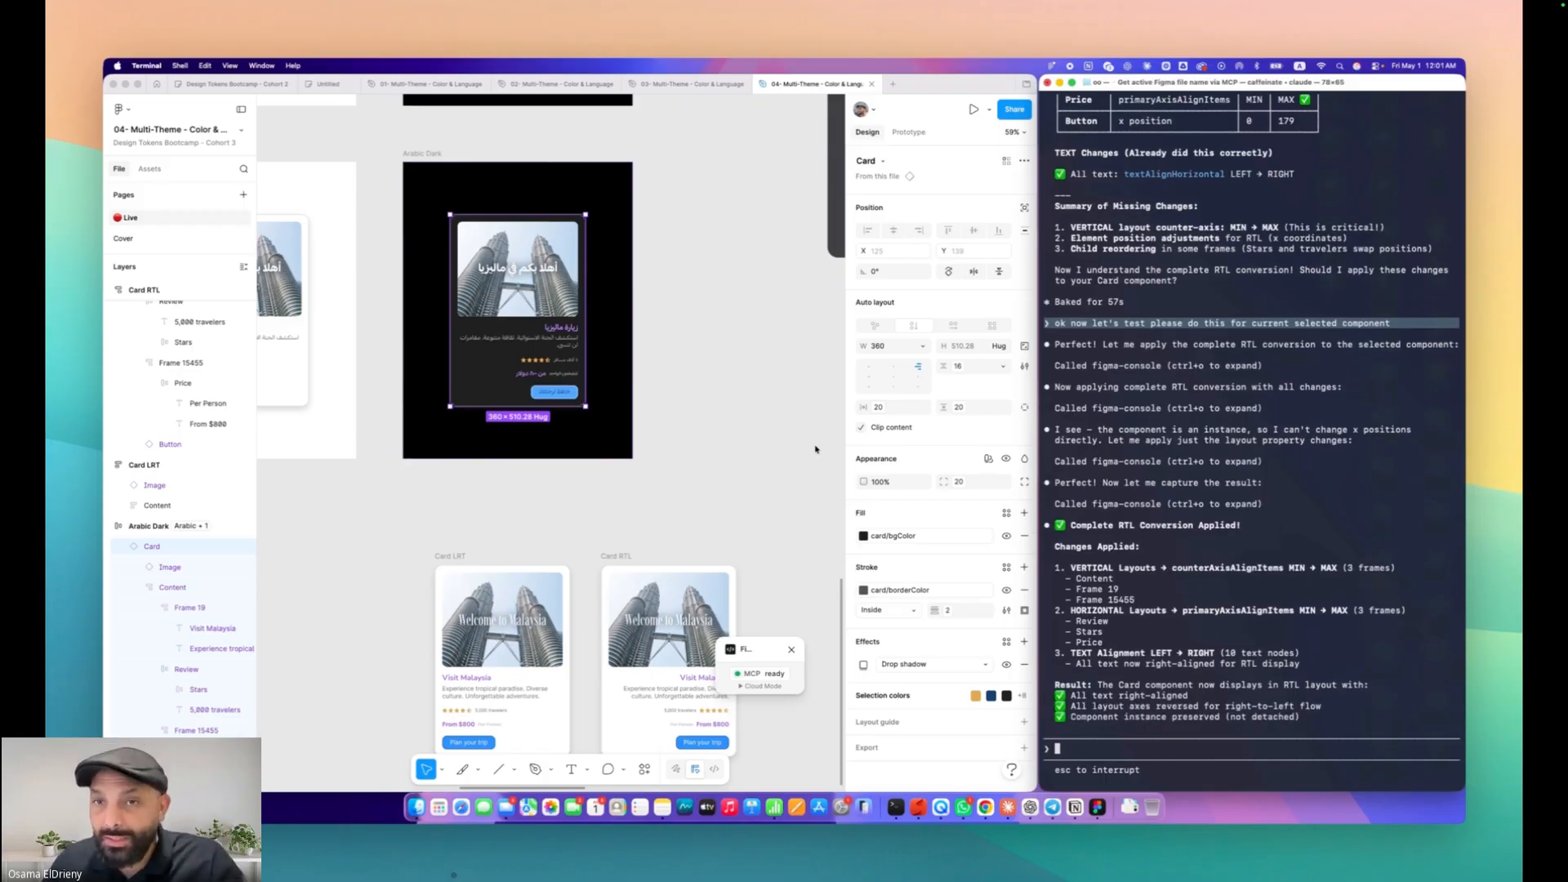
Ask the AI assistant which request to give next time for this RTL conversion, with example prompts
{"action": "type", "text": "perfect now next time when i need you to do this what request i should as you, give me example"}
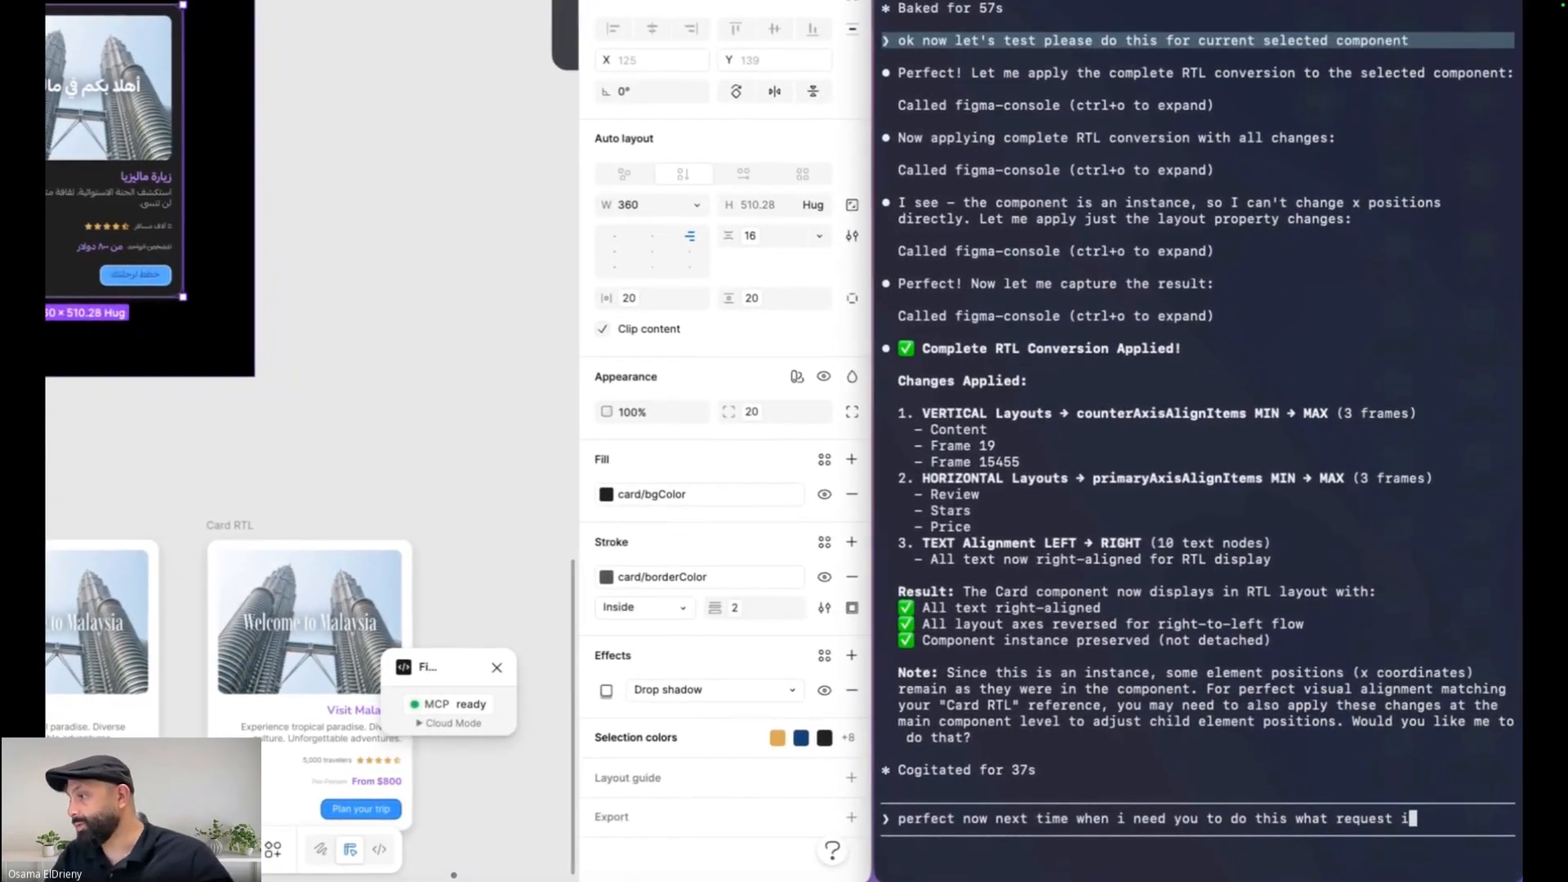
{"action": "key", "text": "Return"}
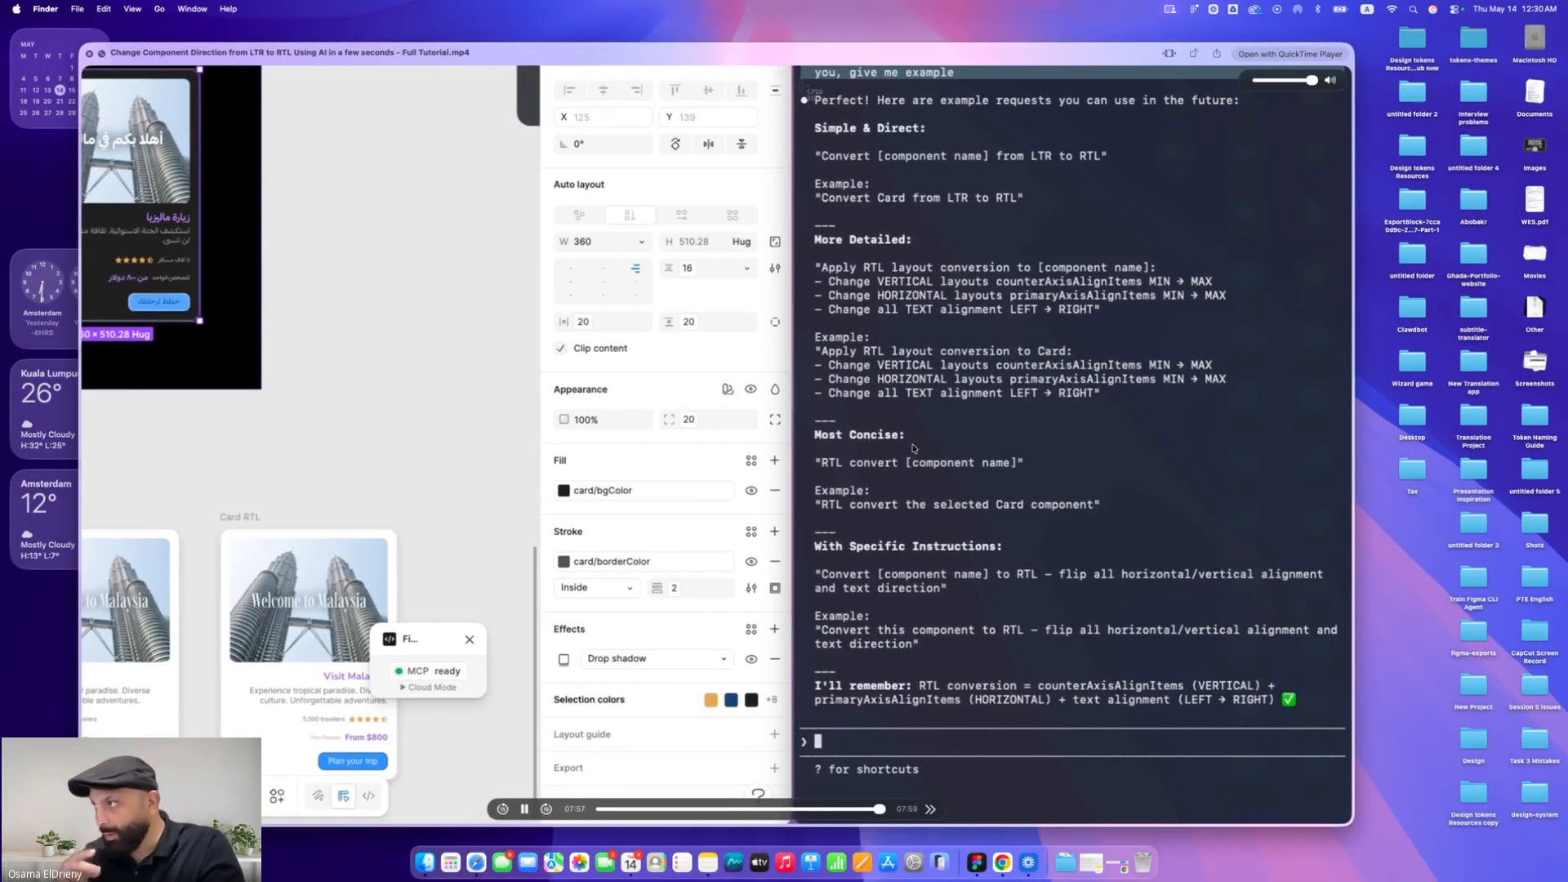
{"action": "key", "text": "space"}
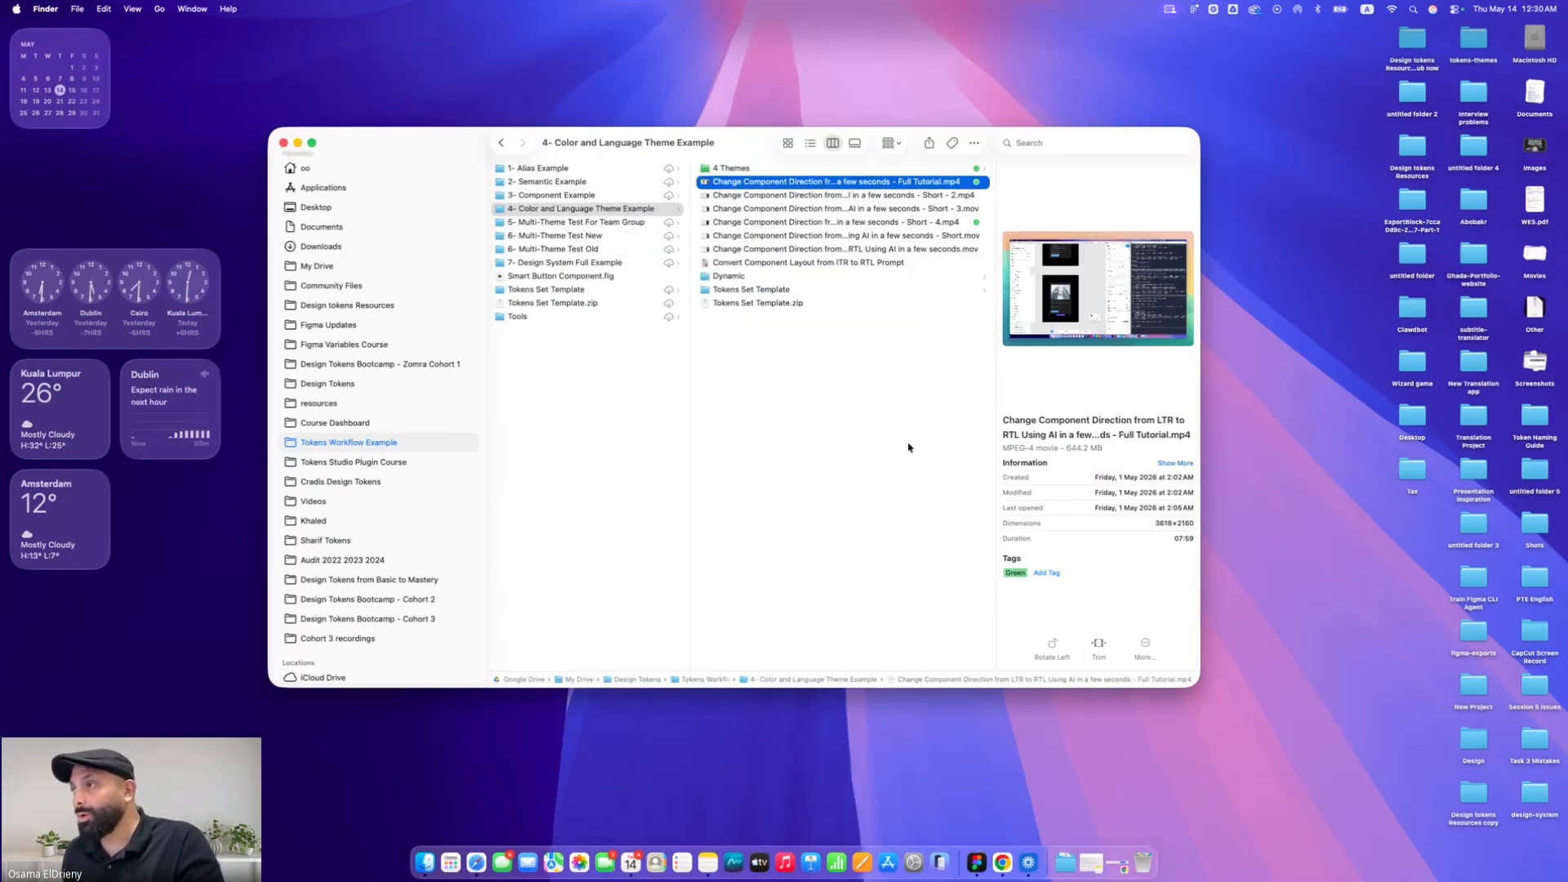
{"action": "key", "text": "space"}
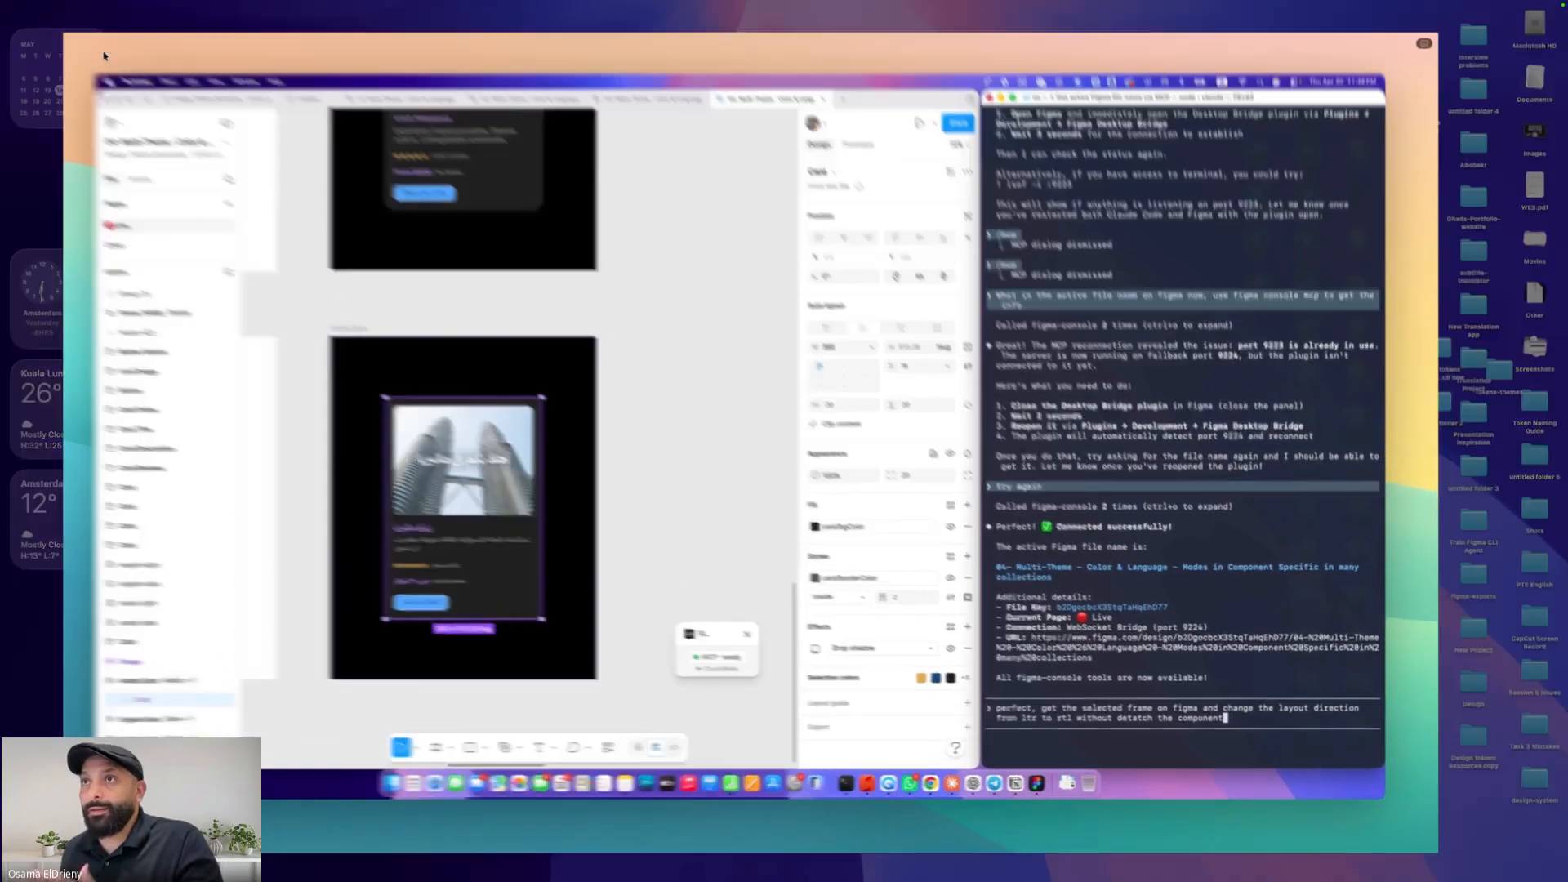
{"action": "left_click", "coordinate": [101, 53]}
{"action": "left_click_drag", "start_coordinate": [828, 827], "coordinate": [842, 829]}
{"action": "left_click", "coordinate": [724, 803]}
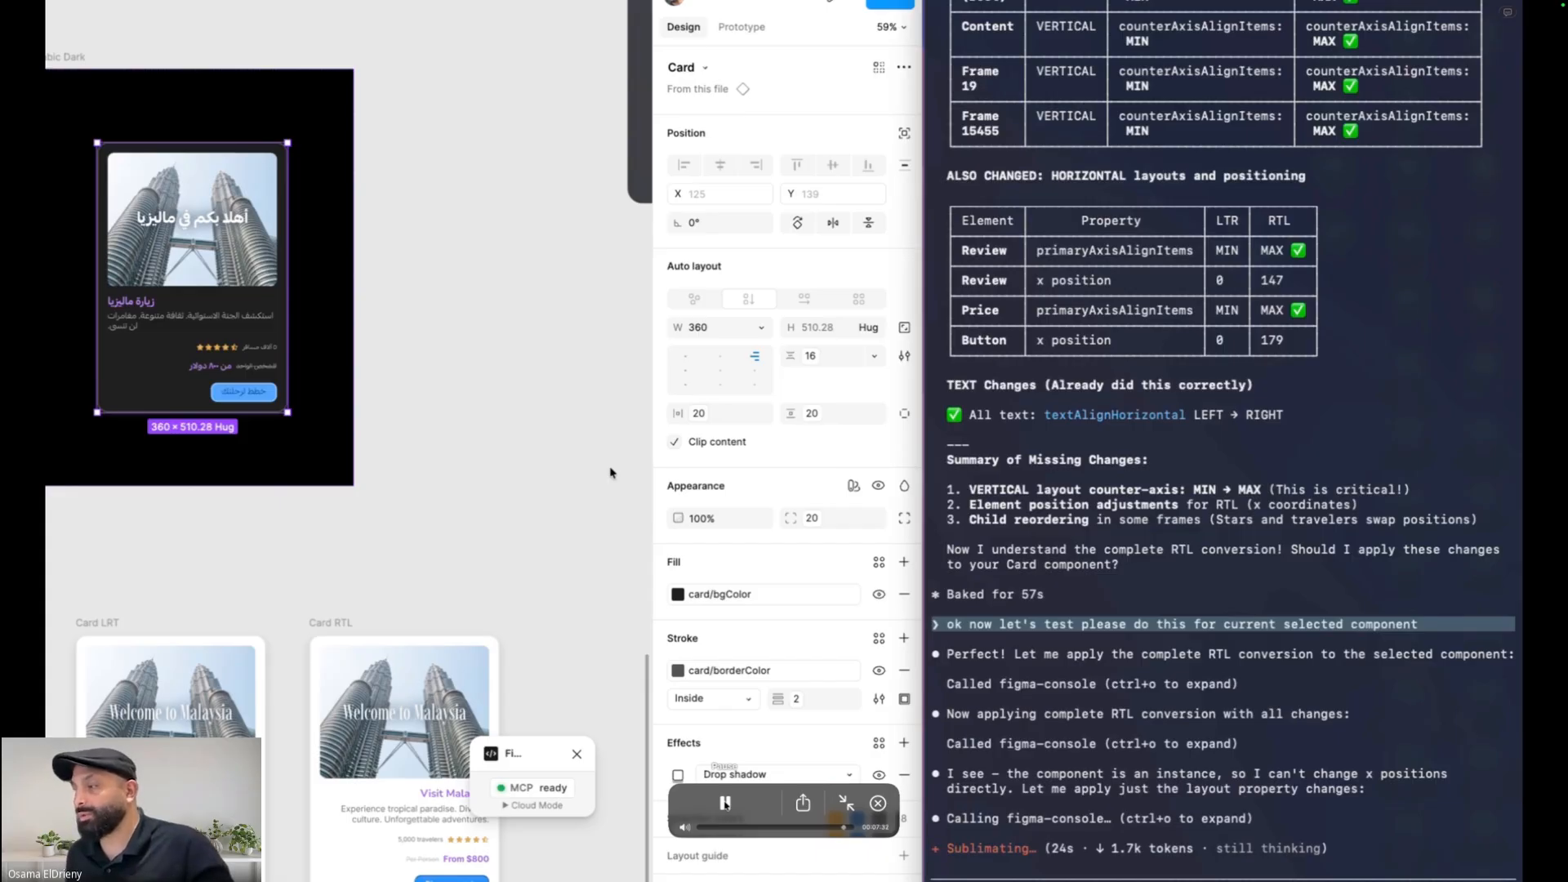
{"action": "left_click", "coordinate": [725, 802]}
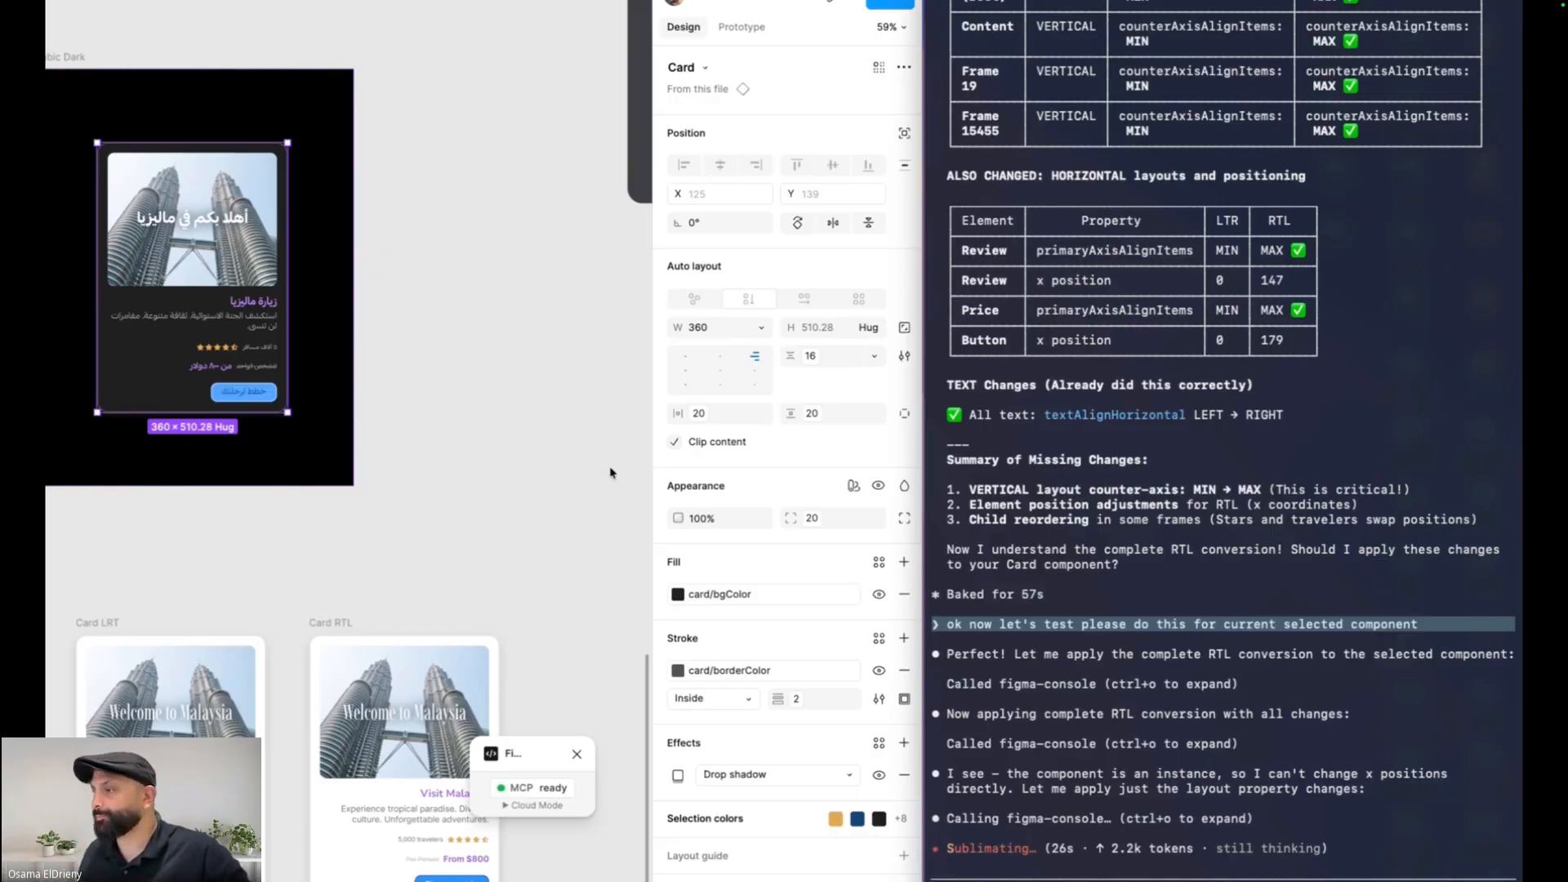
{"action": "key", "text": "Escape"}
{"action": "key", "text": "space"}
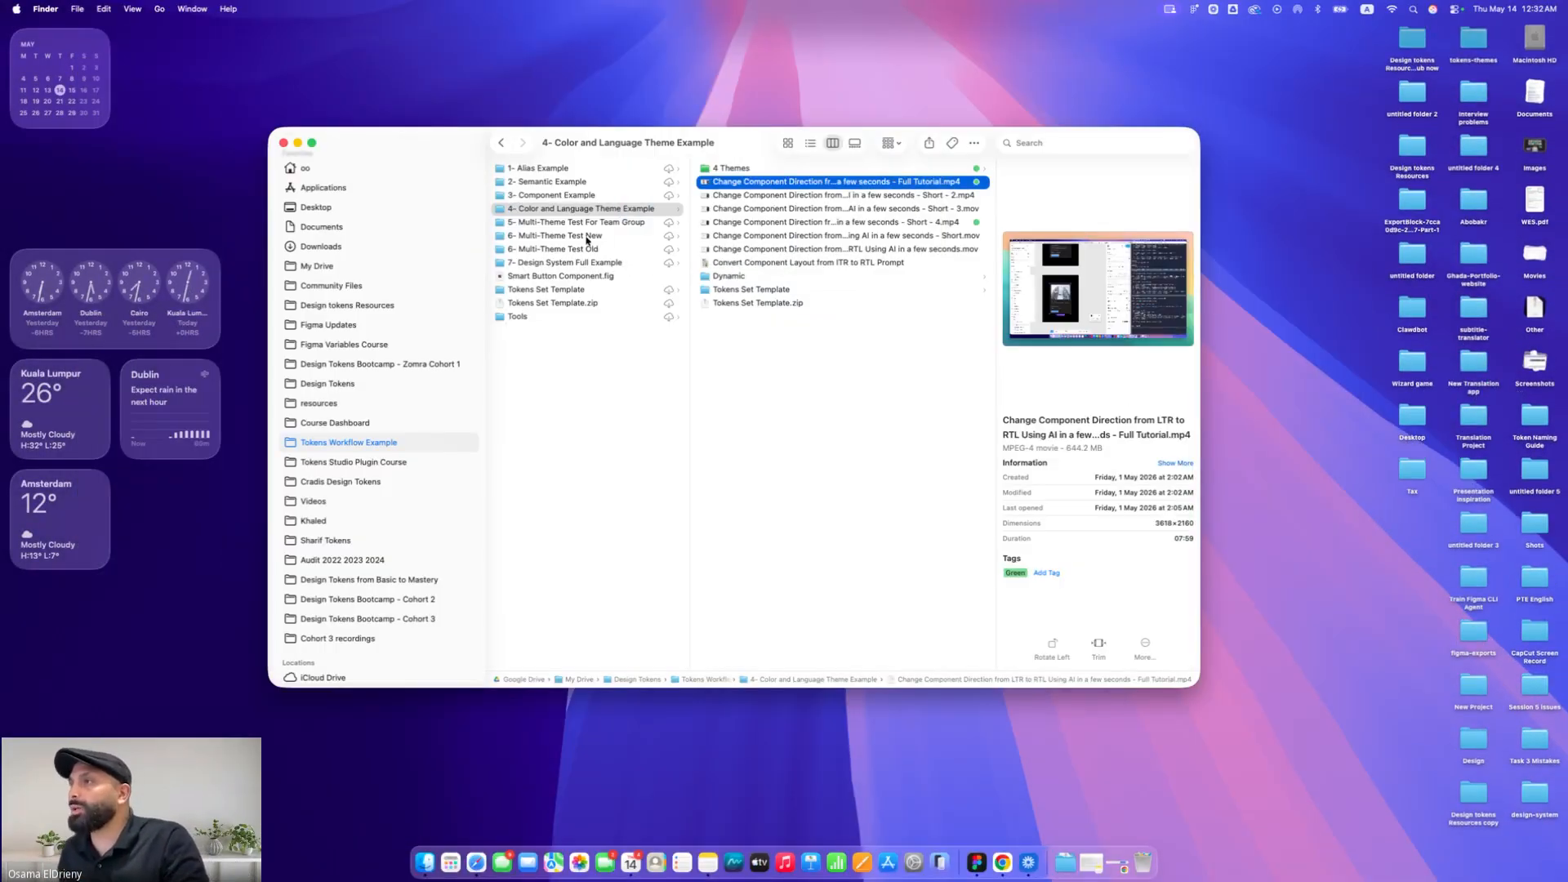
{"action": "left_click", "coordinate": [910, 224]}
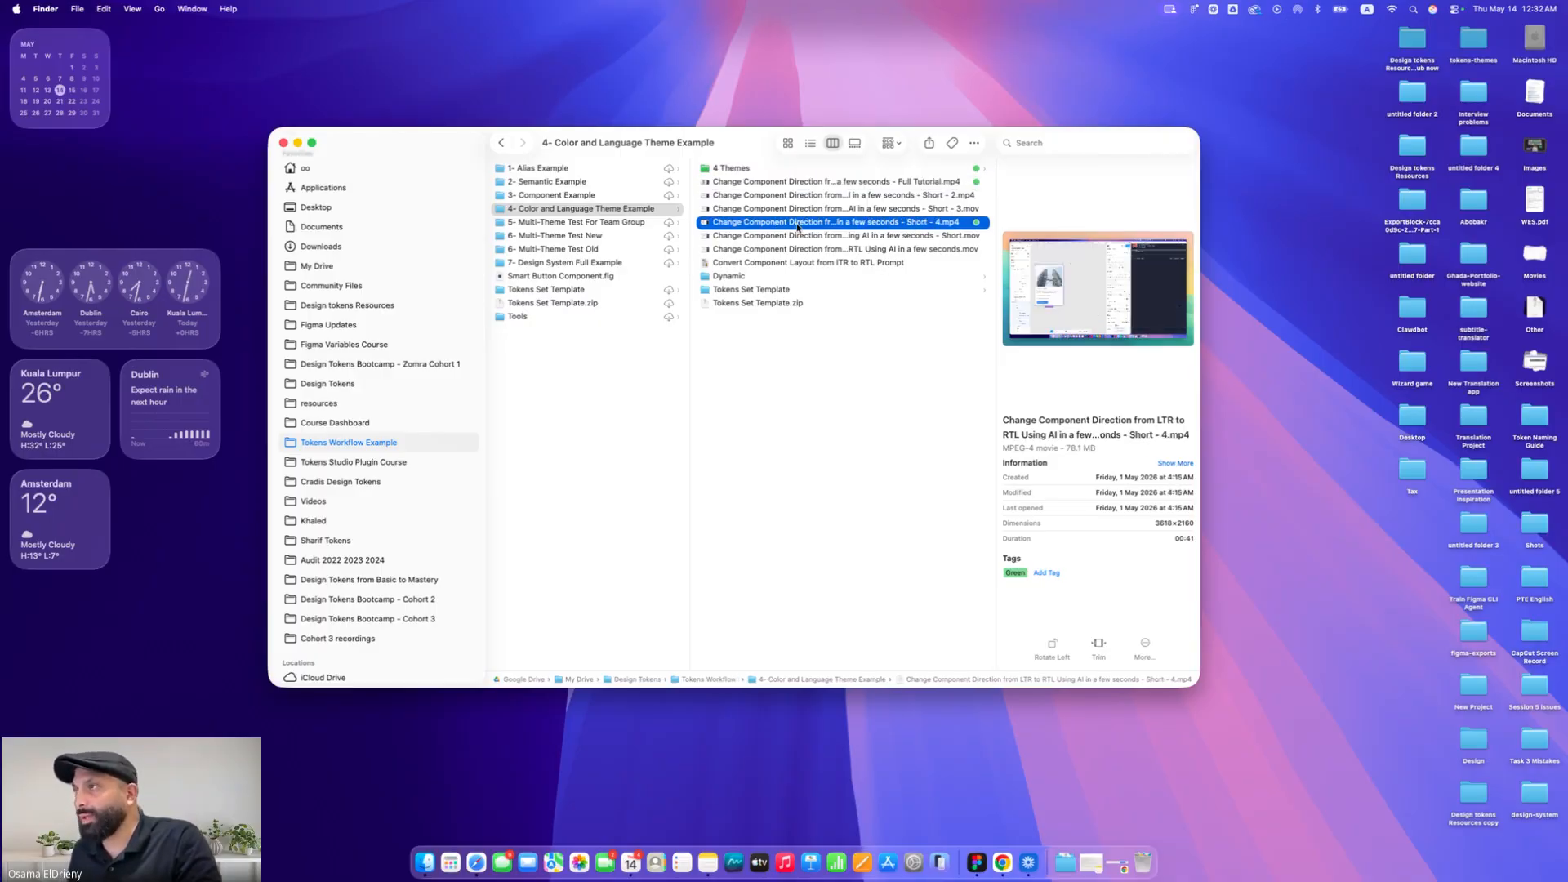
{"action": "key", "text": "space"}
{"action": "left_click", "coordinate": [102, 54]}
{"action": "left_click", "coordinate": [722, 811]}
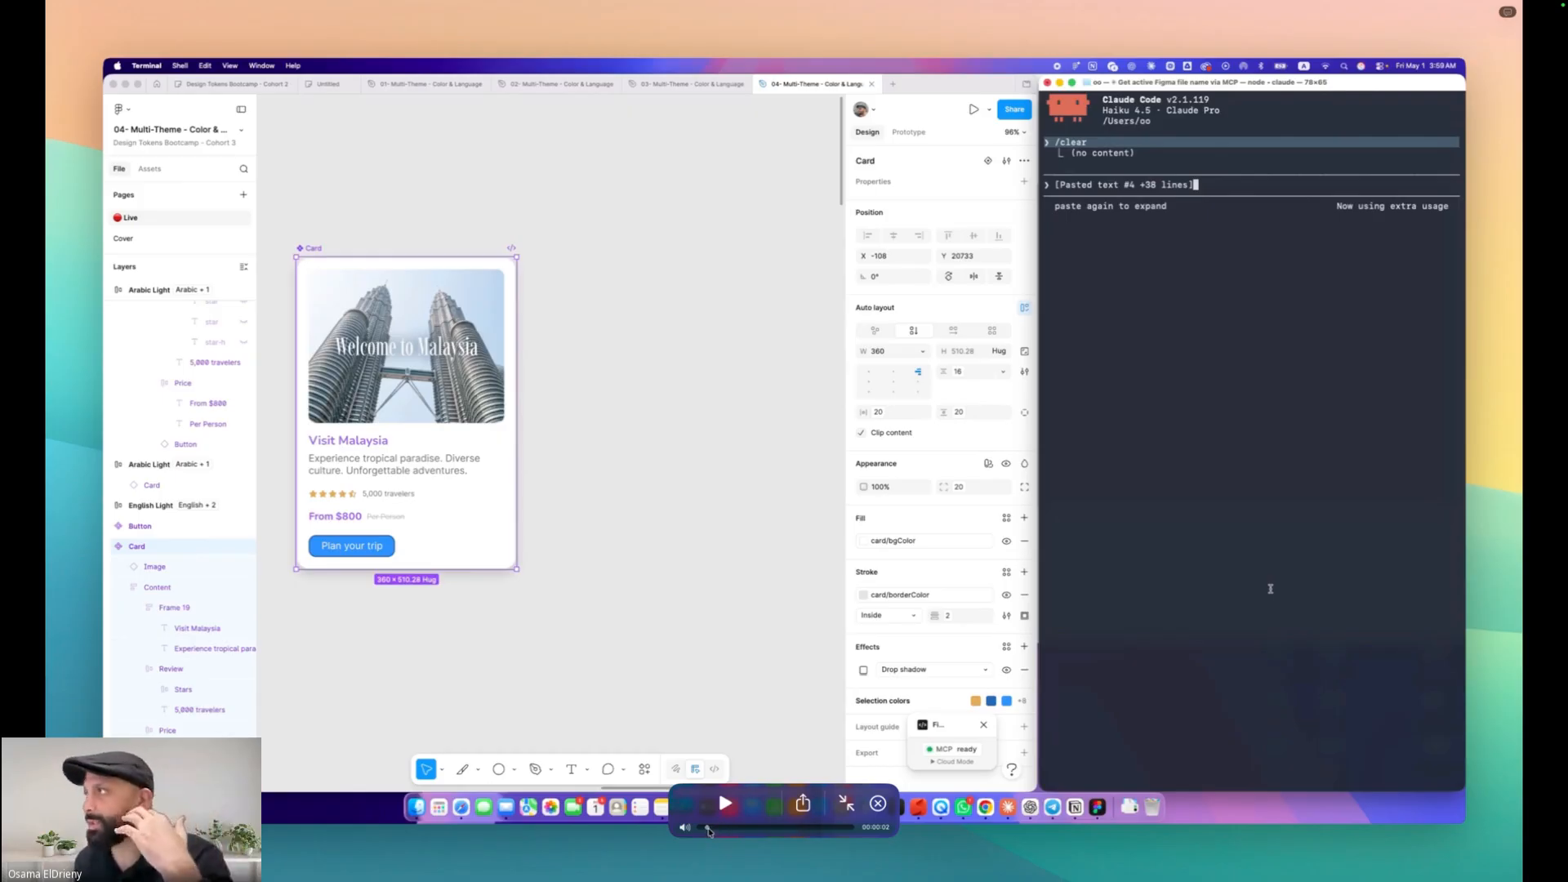
{"action": "left_click", "coordinate": [702, 831]}
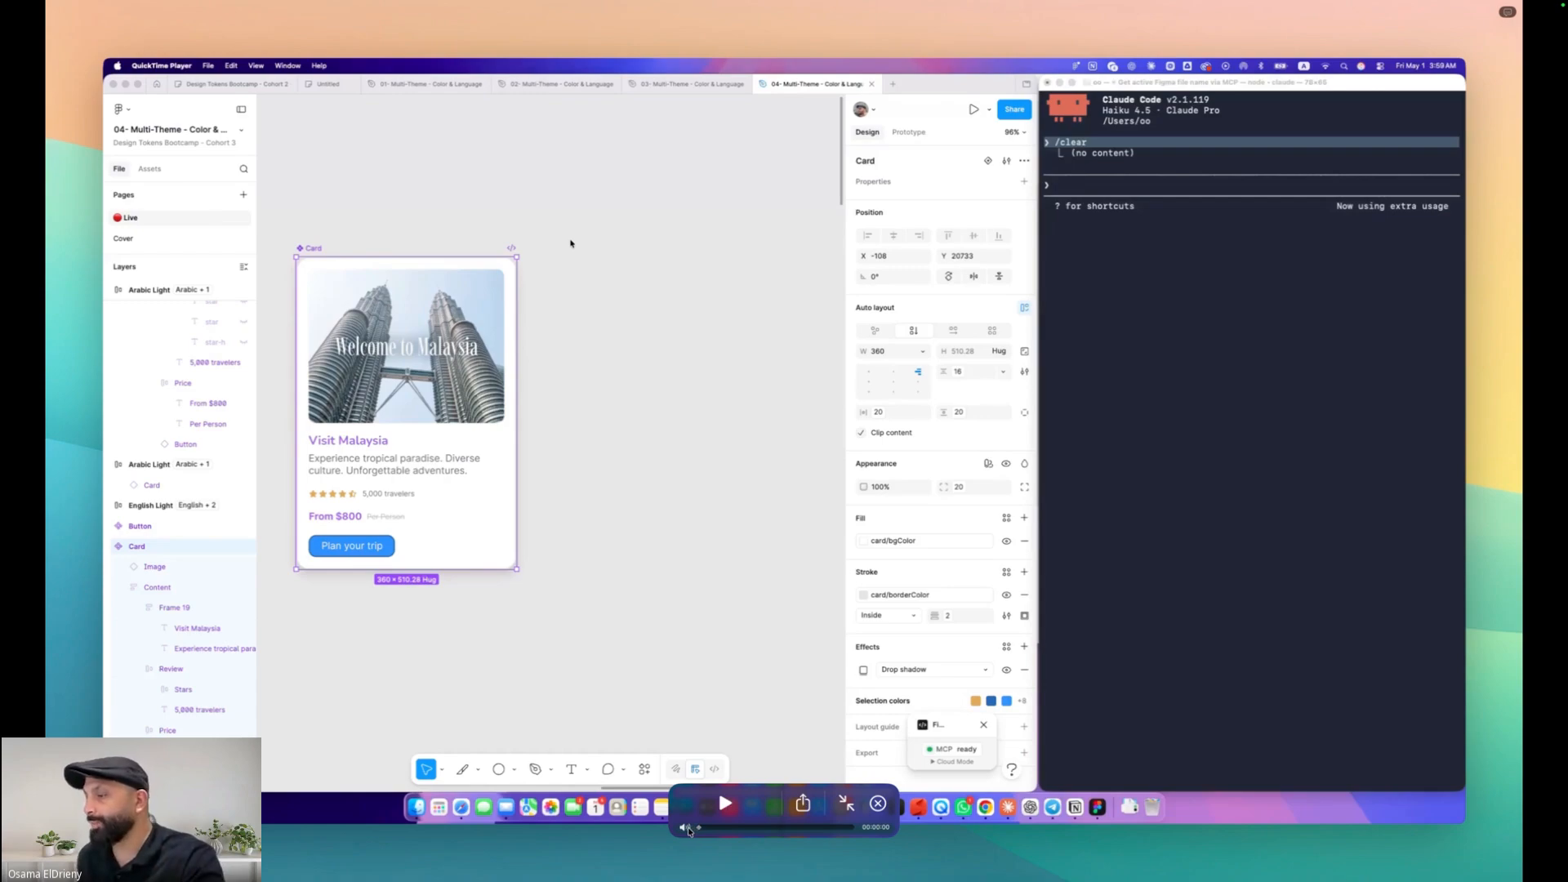
{"action": "key", "text": "space"}
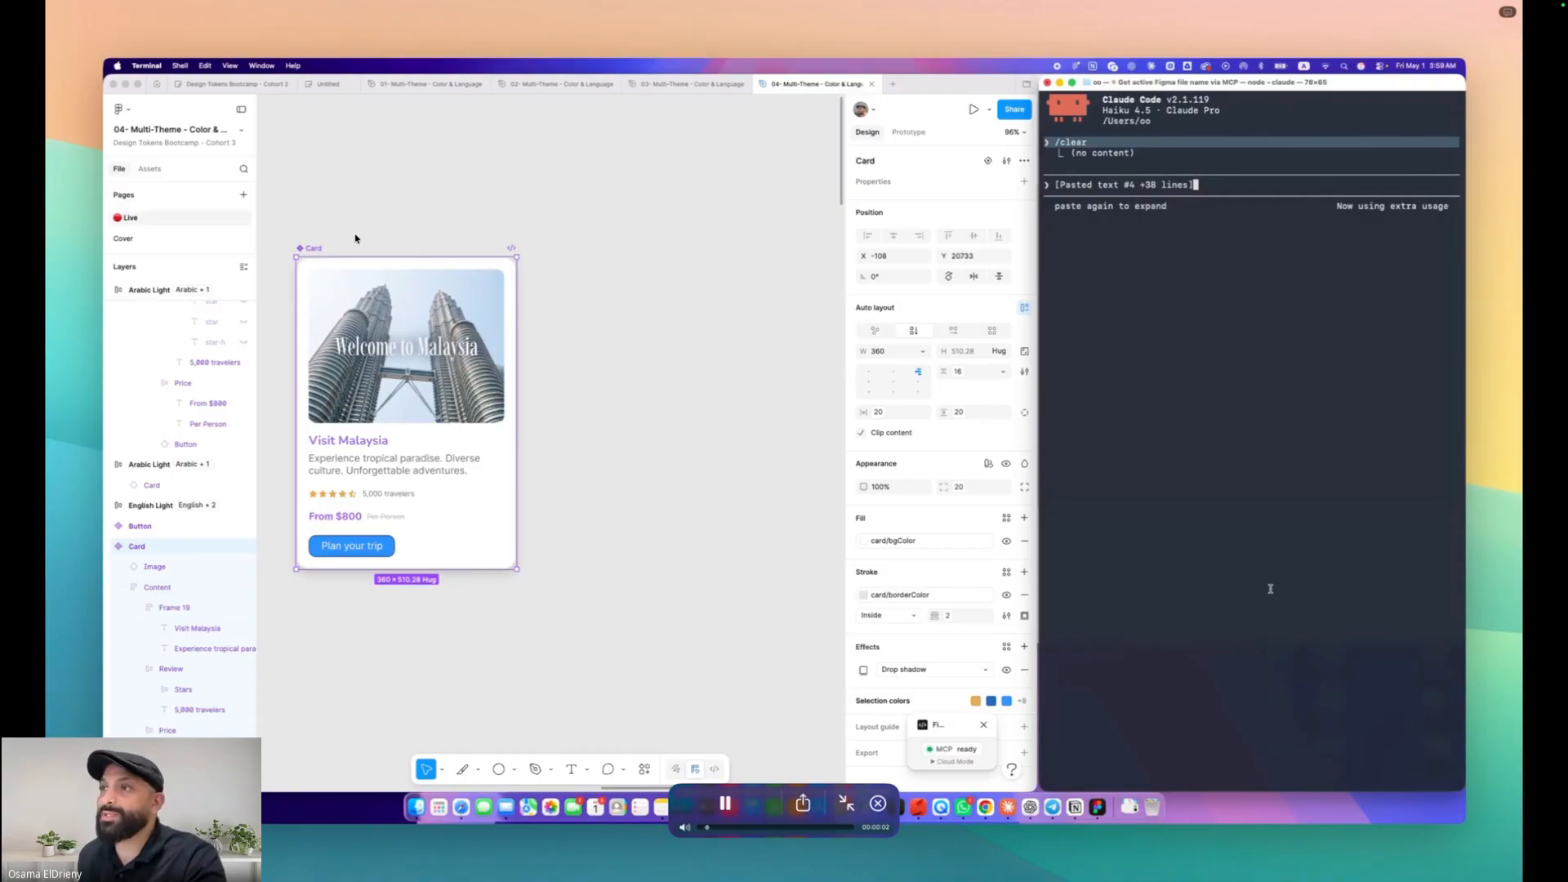
{"action": "key", "text": "space"}
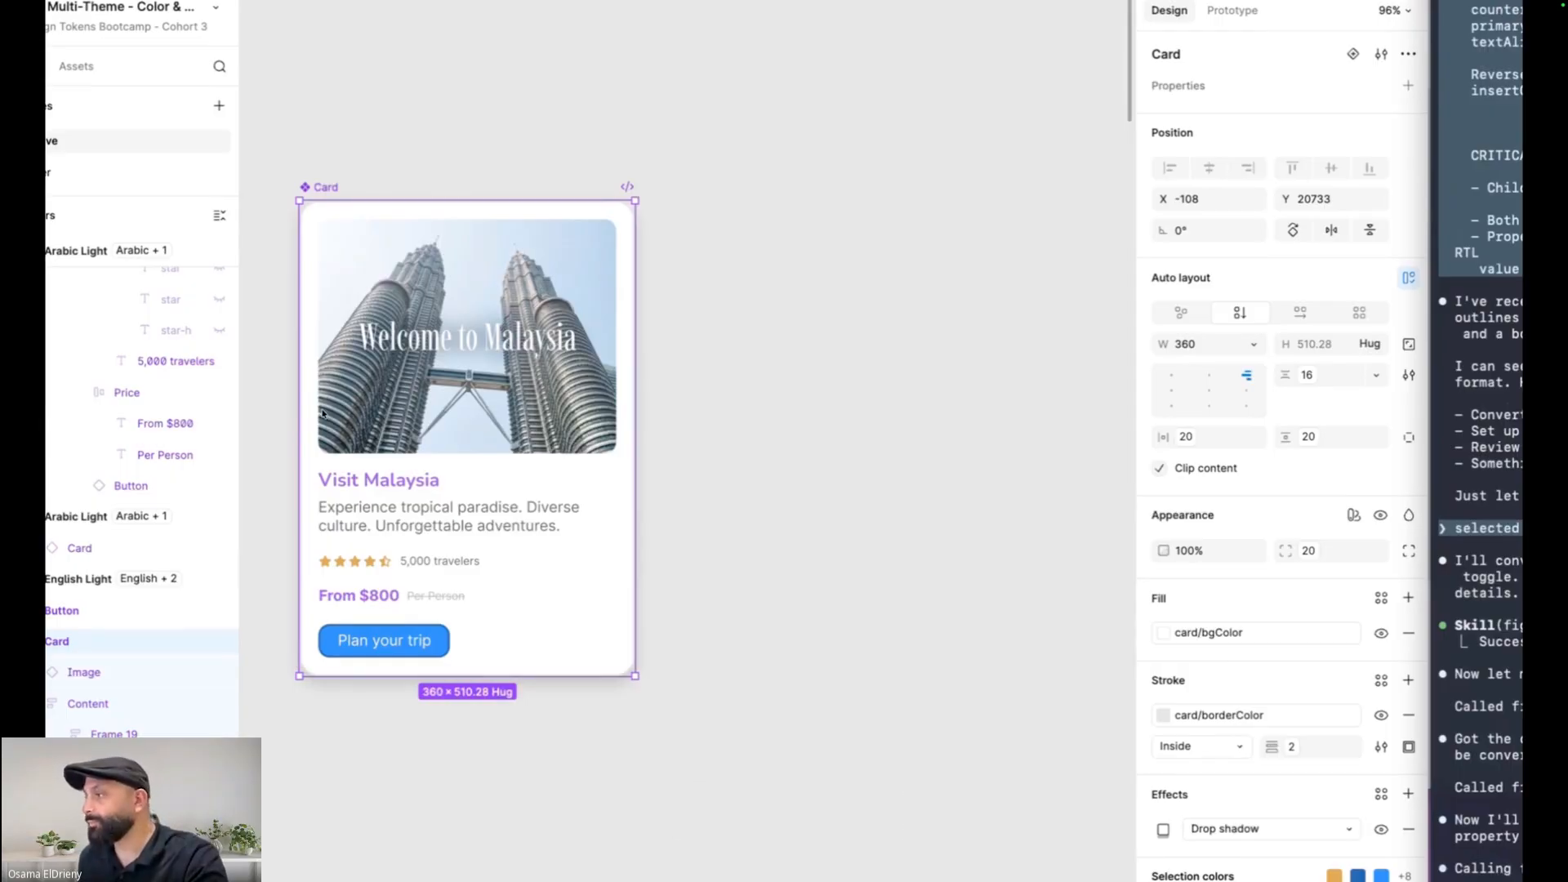
{"action": "mouse_move", "coordinate": [324, 412]}
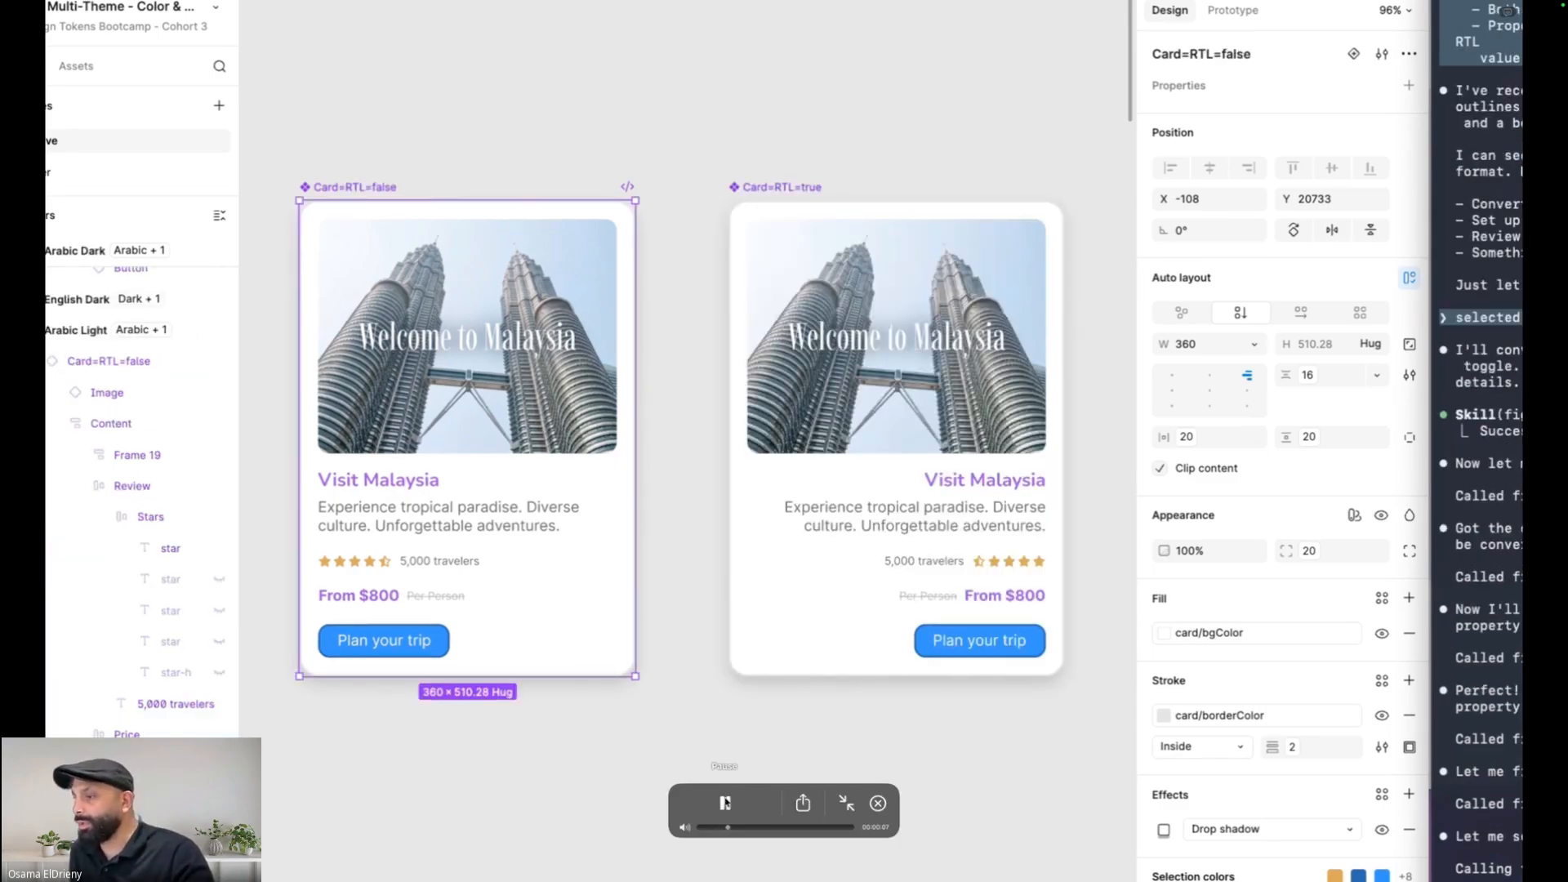
{"action": "left_click_drag", "start_coordinate": [726, 827], "coordinate": [698, 828]}
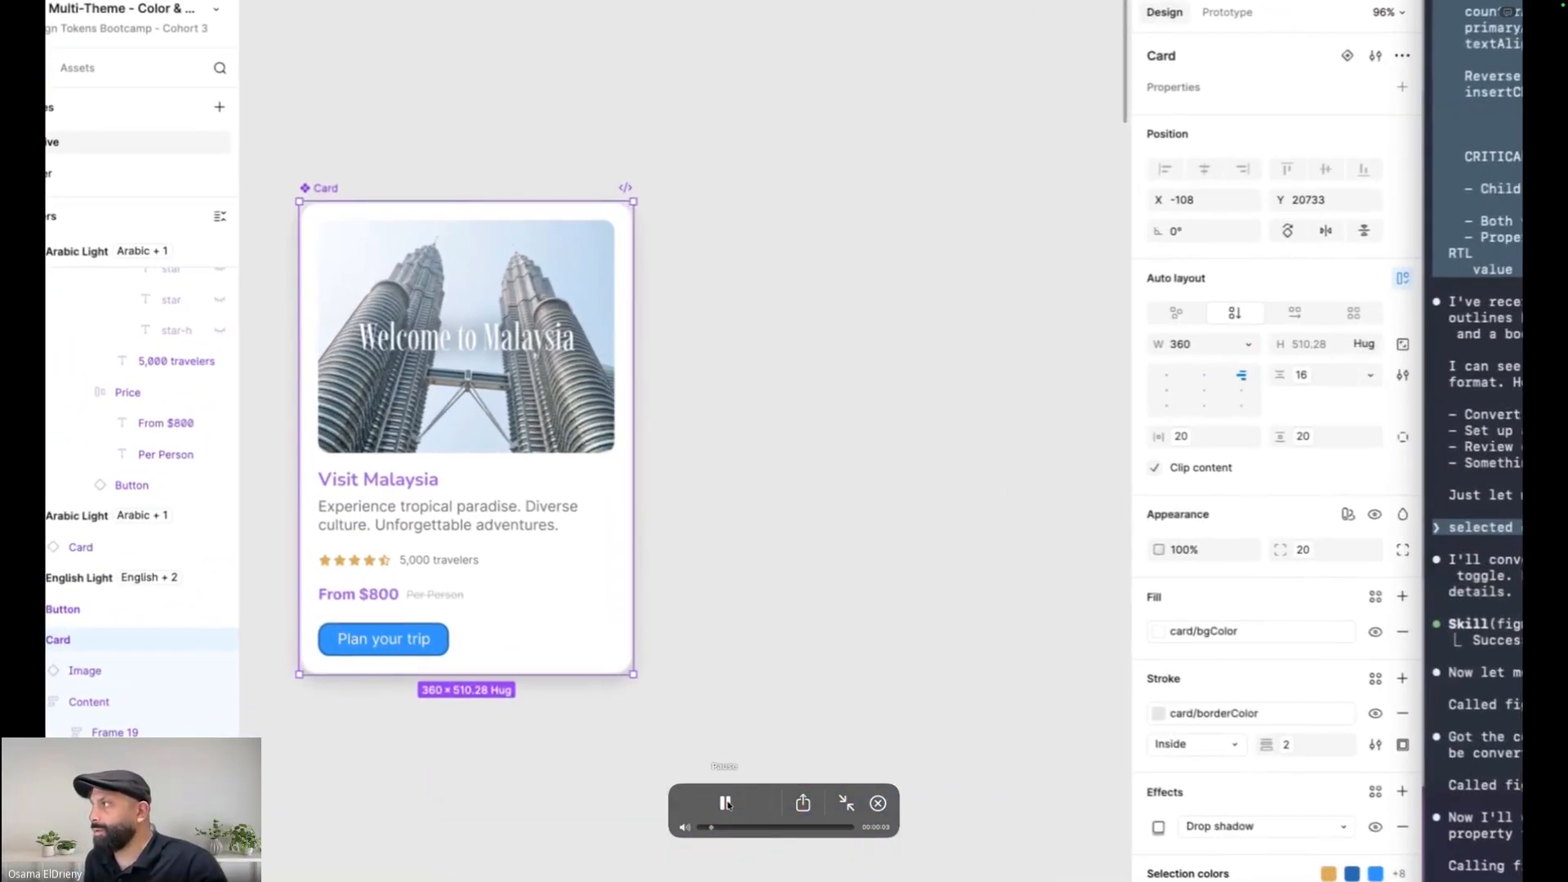
{"action": "left_click", "coordinate": [726, 804]}
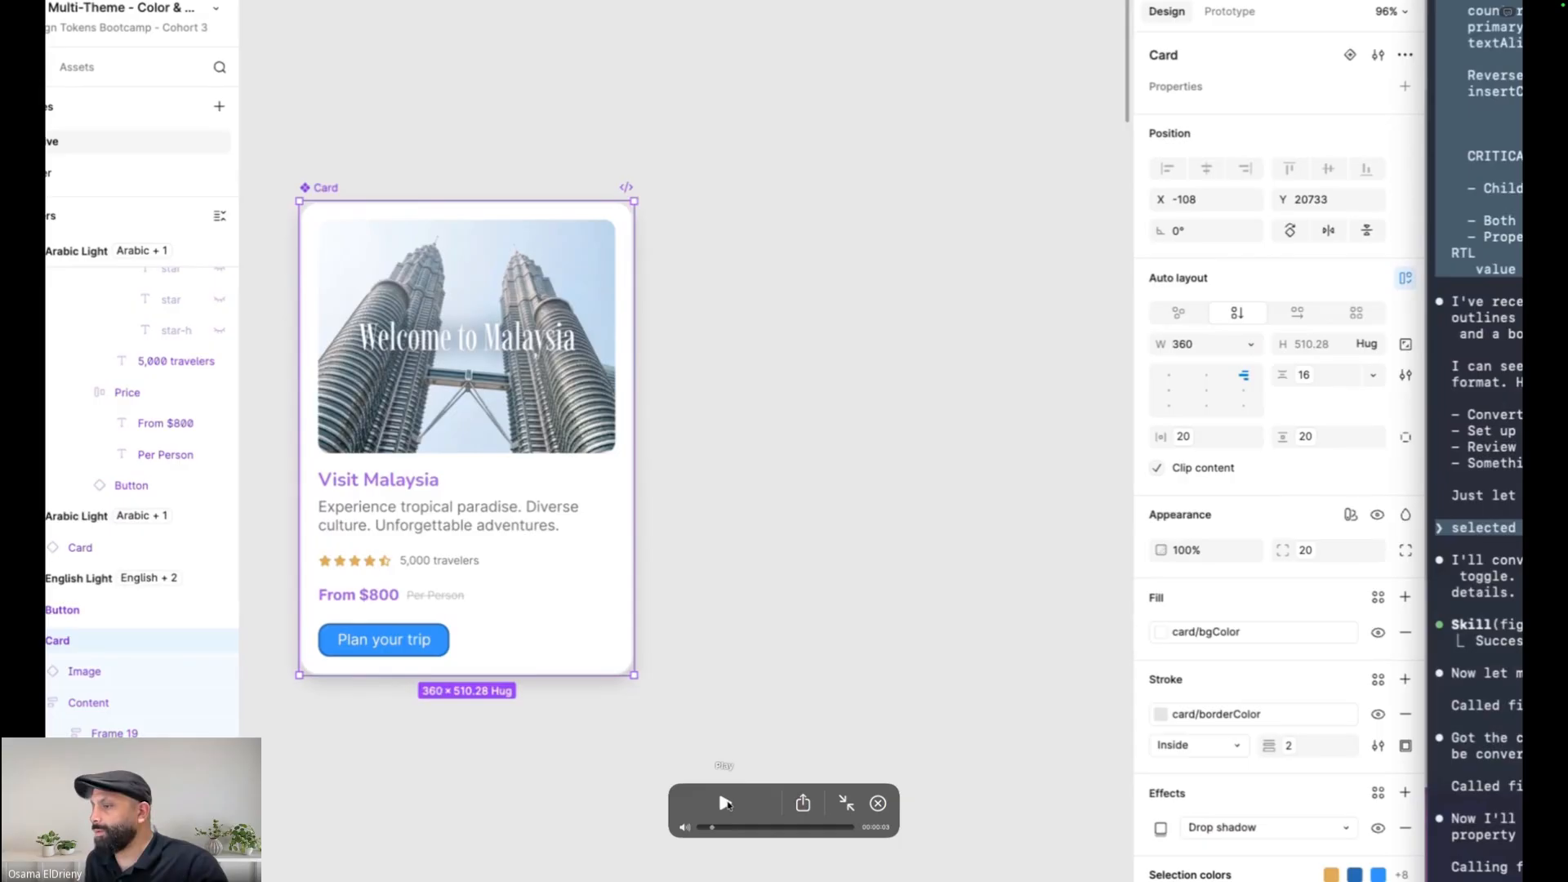
{"action": "key", "text": "Escape"}
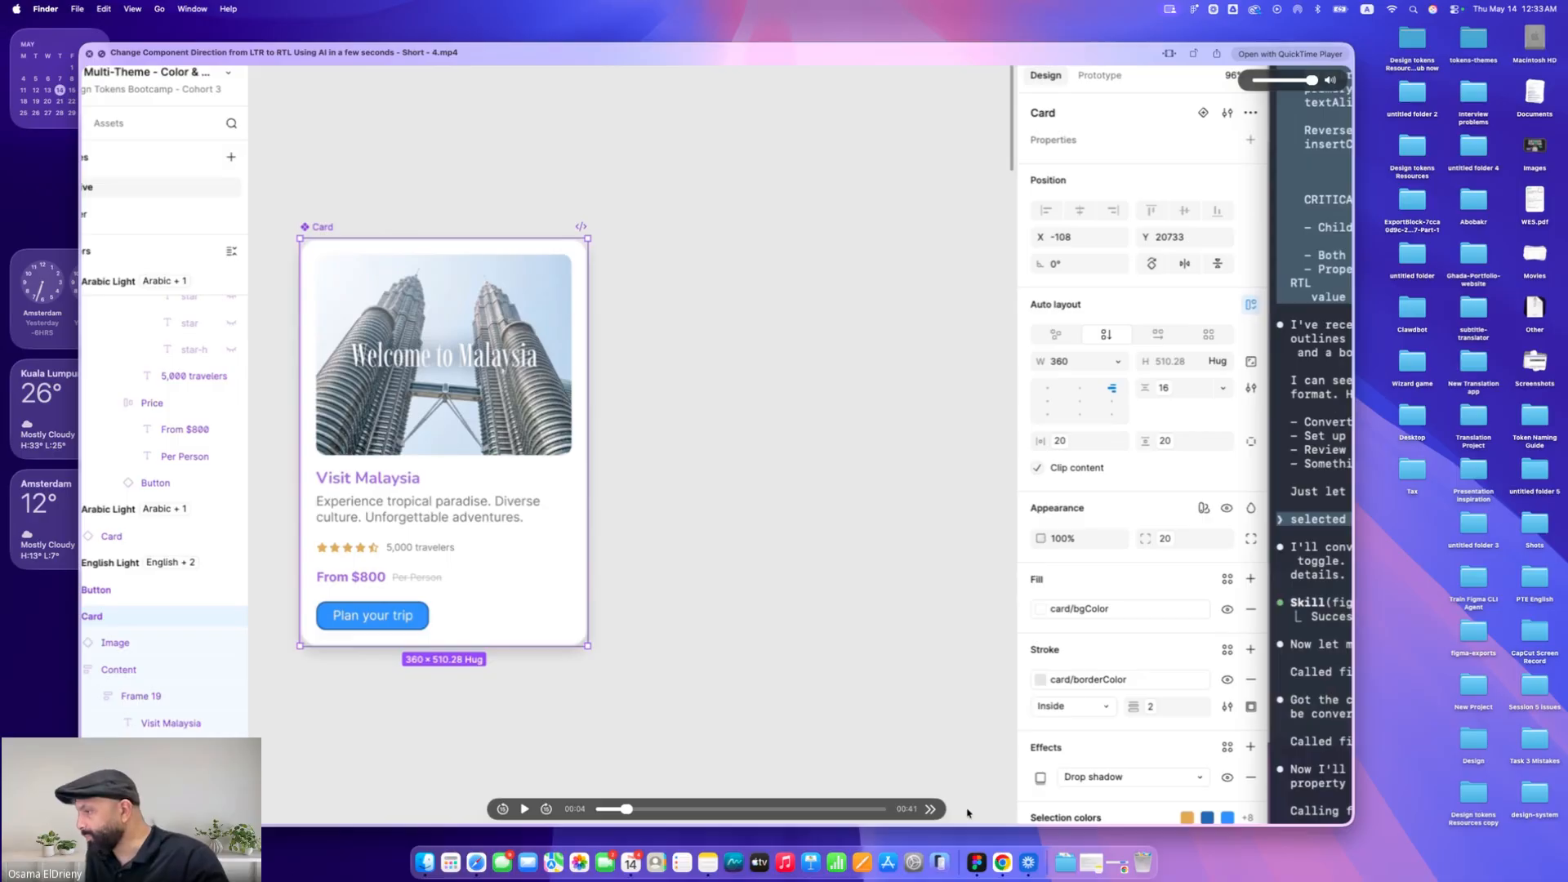
Switch to Notes and scroll through the 'Convert Component Layout from ltr to RTL' prompt note
{"action": "left_click", "coordinate": [1091, 863]}
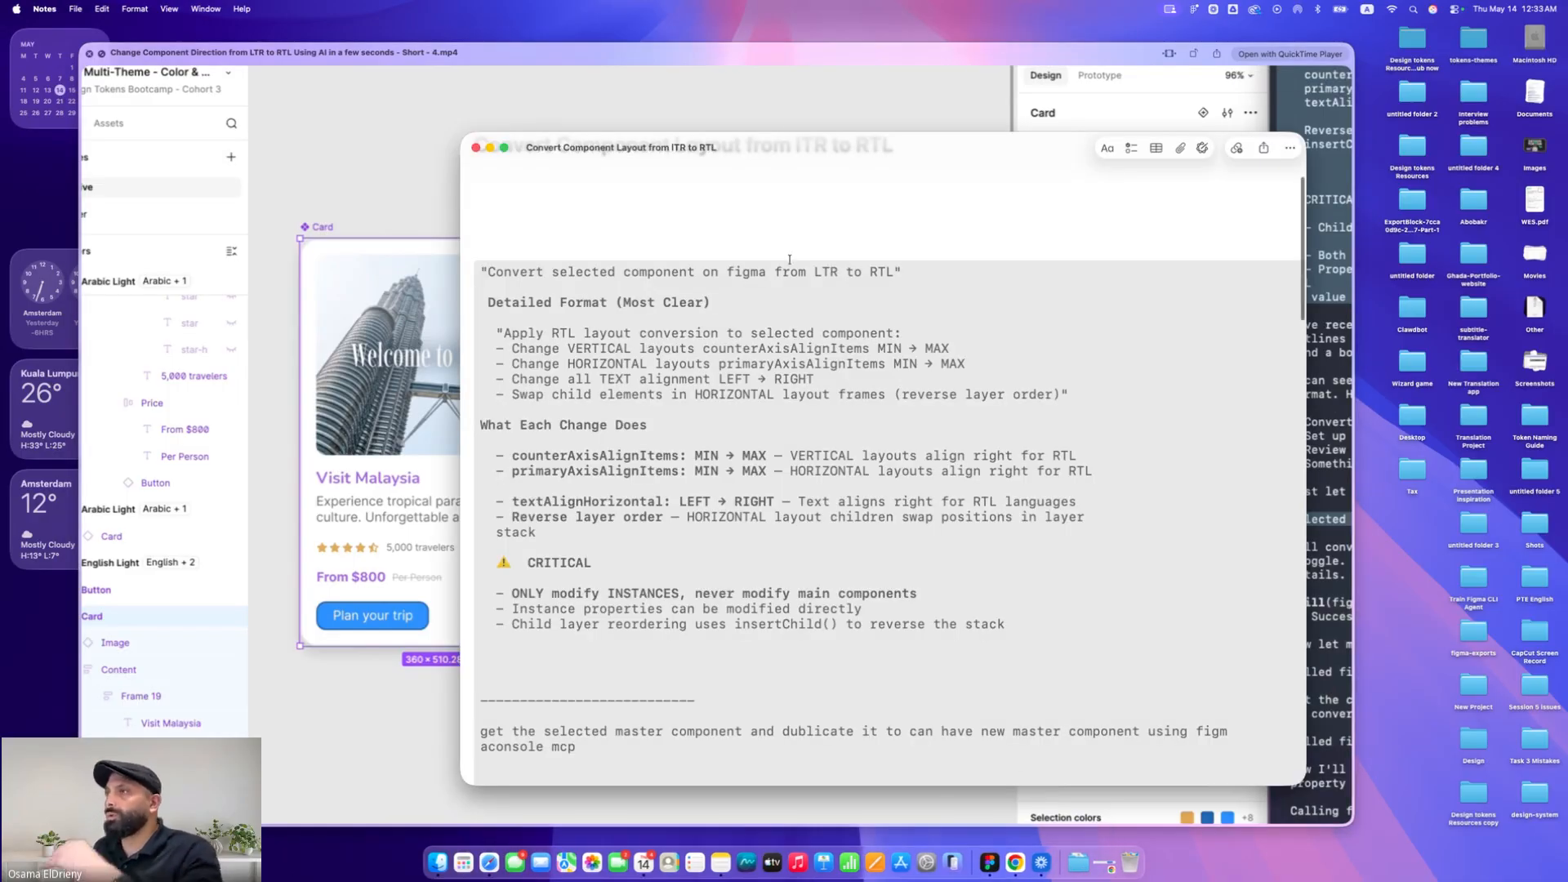
{"action": "left_click_drag", "start_coordinate": [801, 150], "coordinate": [729, 85]}
{"action": "scroll", "coordinate": [715, 169], "scroll_direction": "down", "scroll_amount": 2}
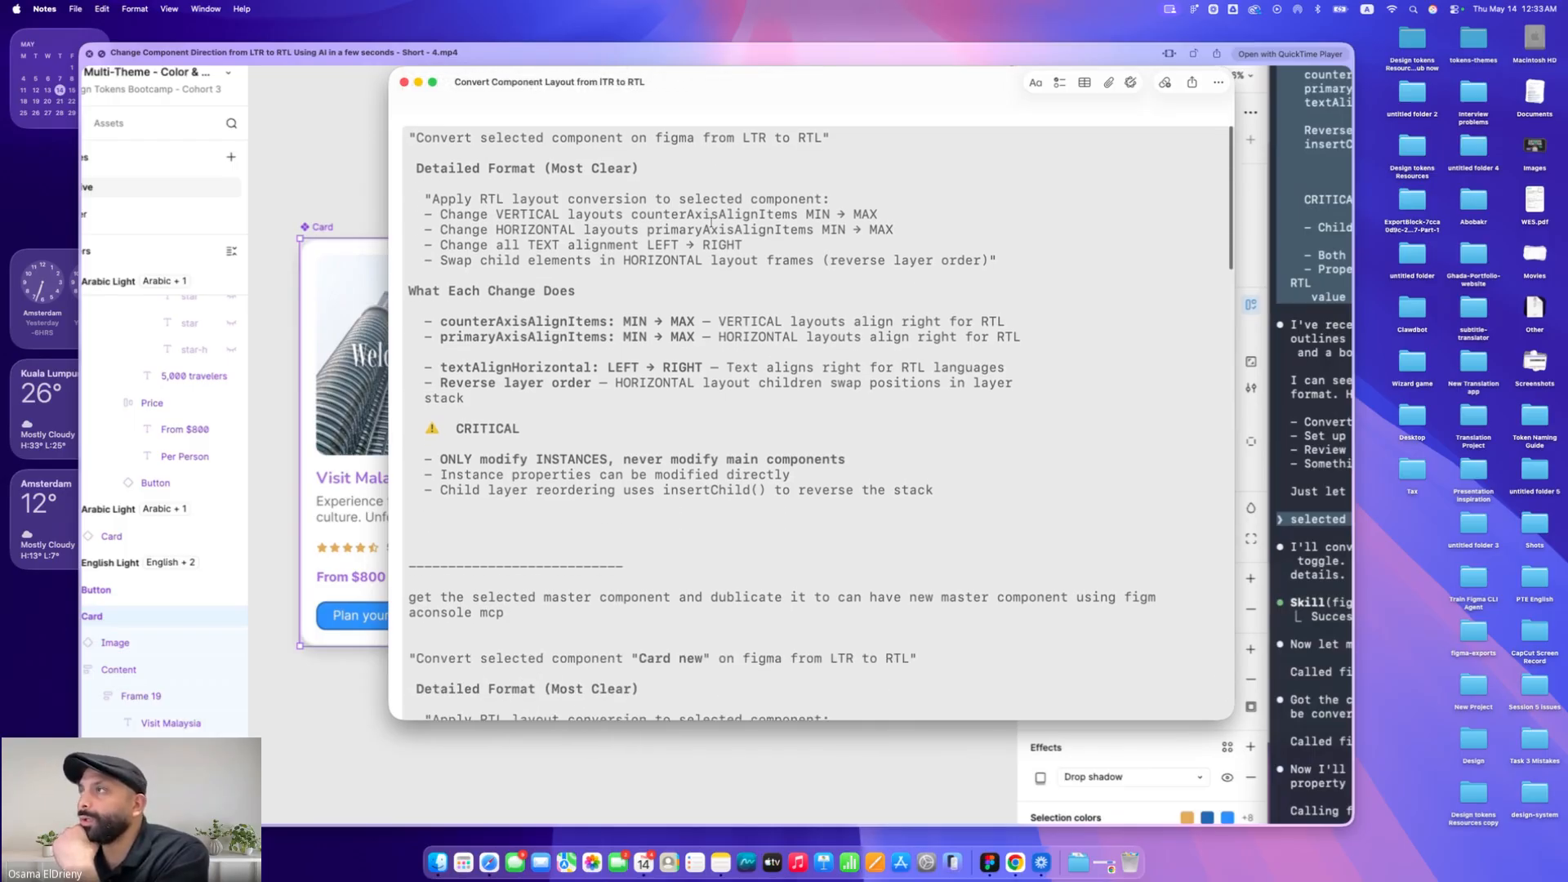
{"action": "scroll", "coordinate": [711, 222], "scroll_direction": "down", "scroll_amount": 5}
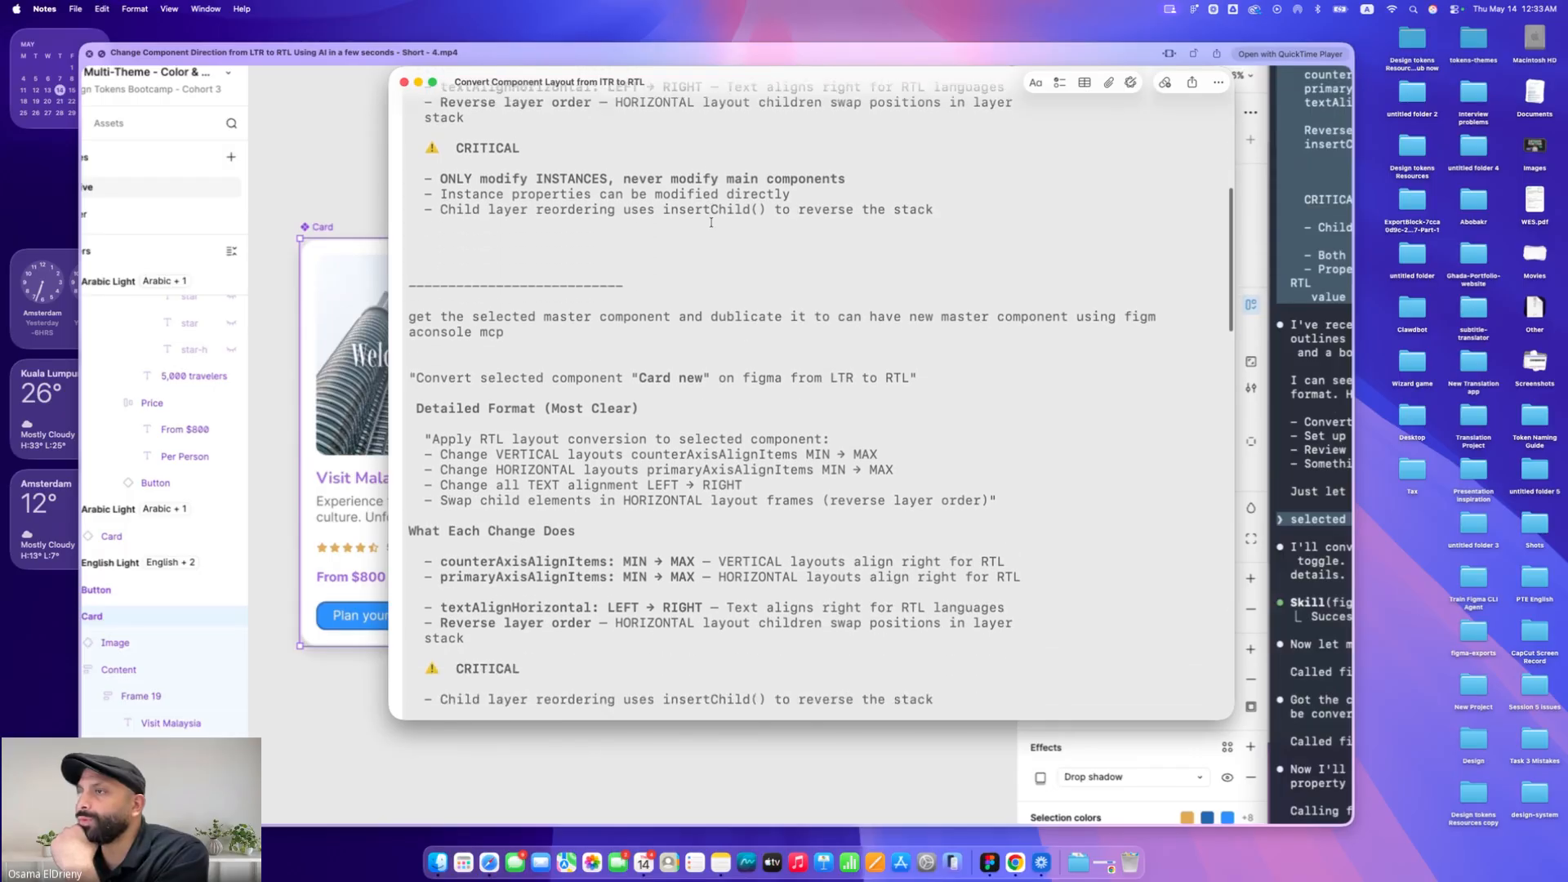
{"action": "scroll", "coordinate": [711, 223], "scroll_direction": "down", "scroll_amount": 1}
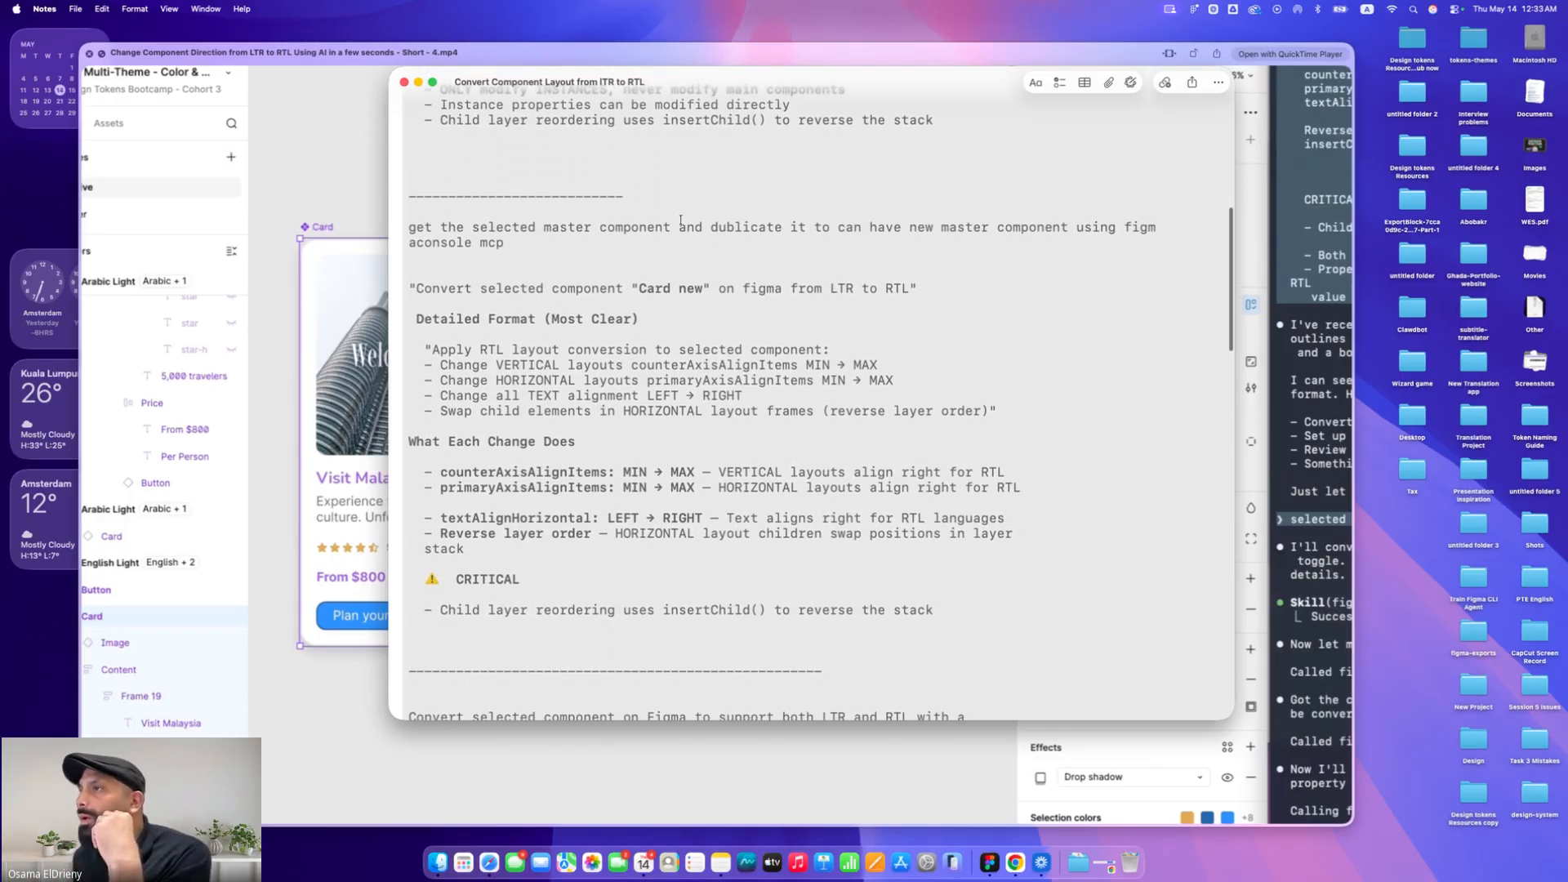
Highlight the duplicate-master-component prompt and the 'Convert selected component Card new' line in the note
{"action": "left_click_drag", "start_coordinate": [471, 227], "coordinate": [791, 227]}
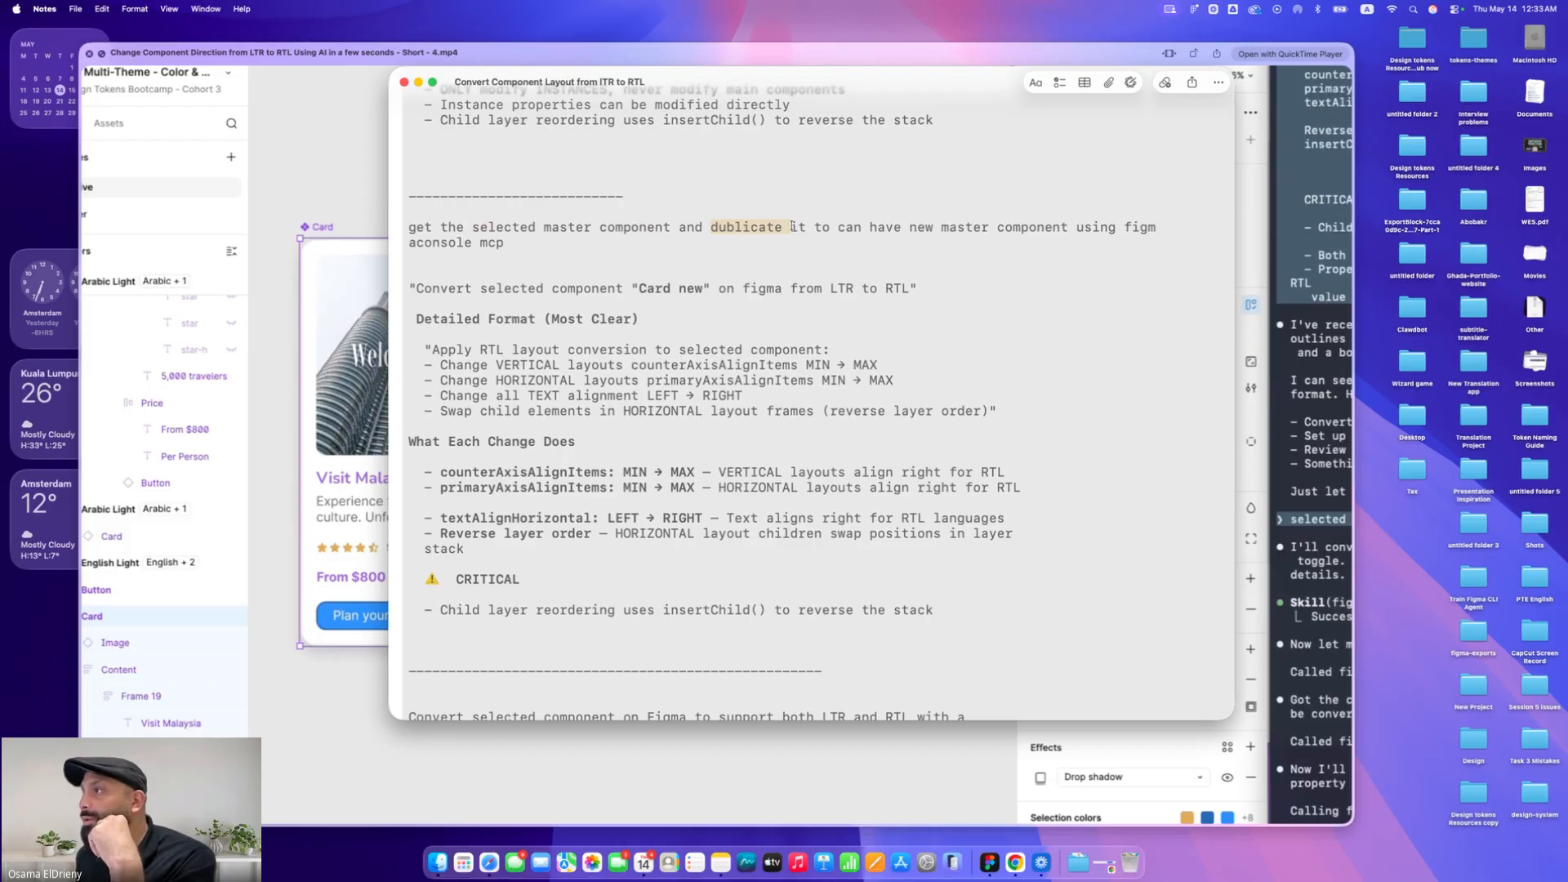
{"action": "left_click_drag", "start_coordinate": [910, 227], "coordinate": [1056, 231]}
{"action": "left_click_drag", "start_coordinate": [591, 250], "coordinate": [435, 243]}
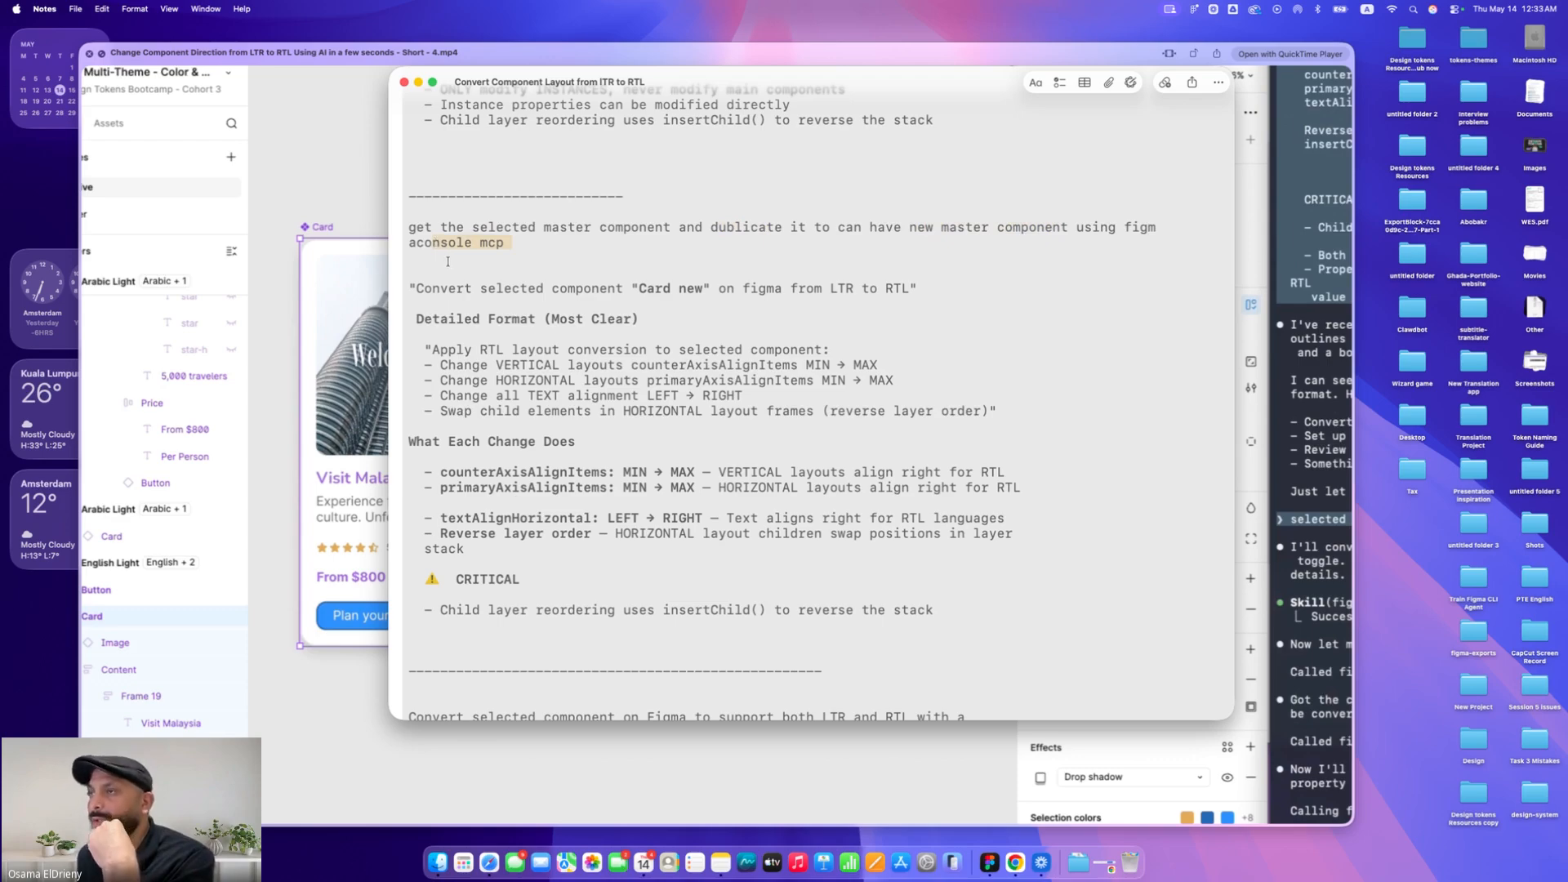
{"action": "left_click", "coordinate": [446, 263]}
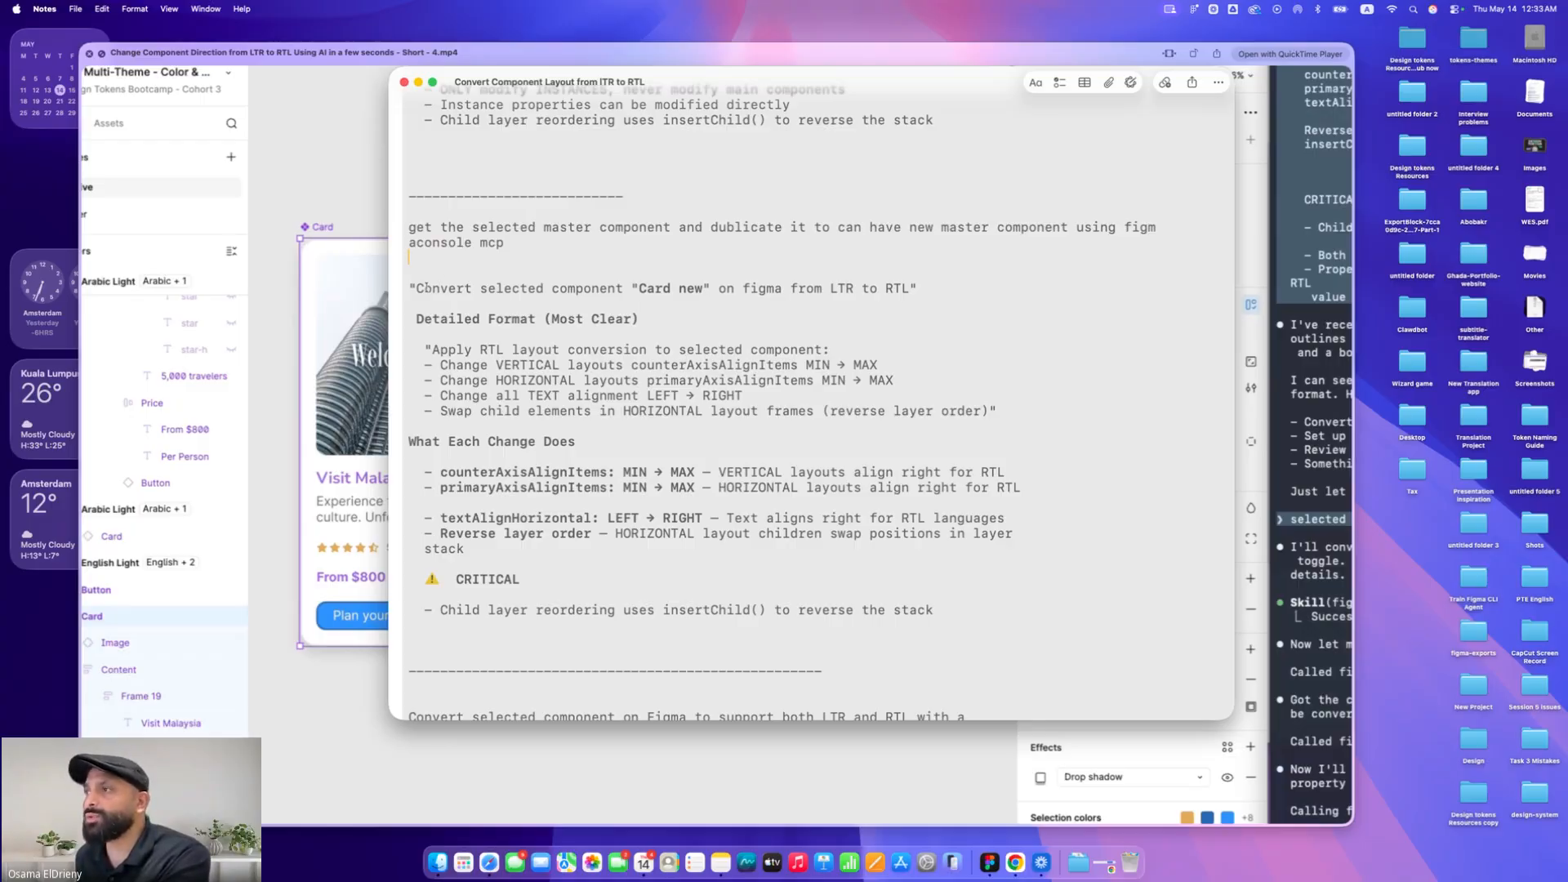
{"action": "left_click_drag", "start_coordinate": [416, 289], "coordinate": [697, 292]}
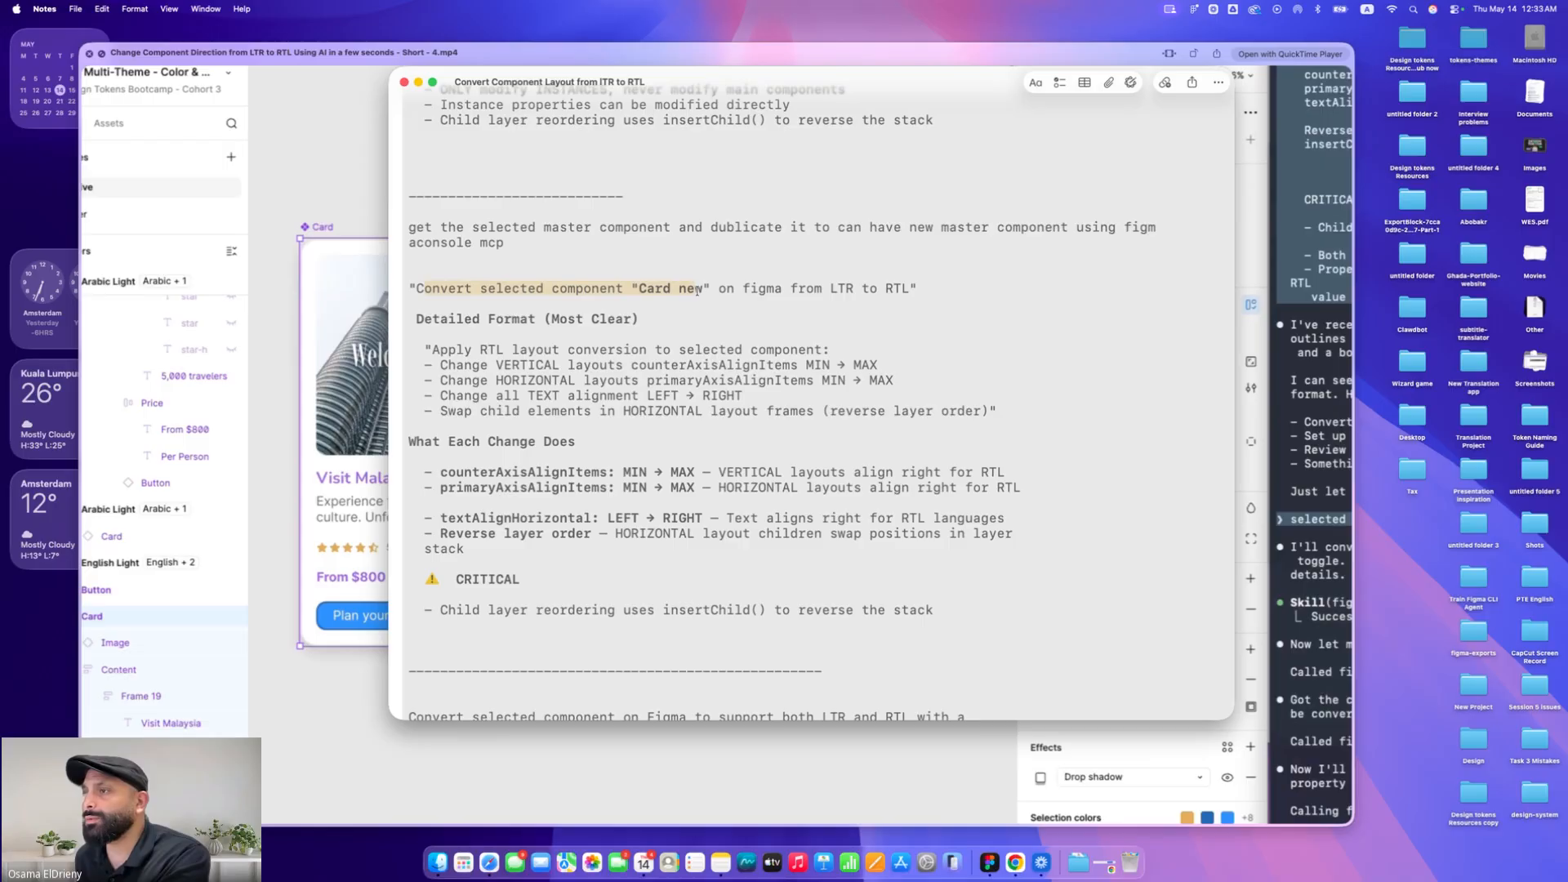
Search the note for 'boo' and highlight the LTR/RTL component property toggle prompt and its variant step
{"action": "scroll", "coordinate": [698, 291], "scroll_direction": "down", "scroll_amount": 6}
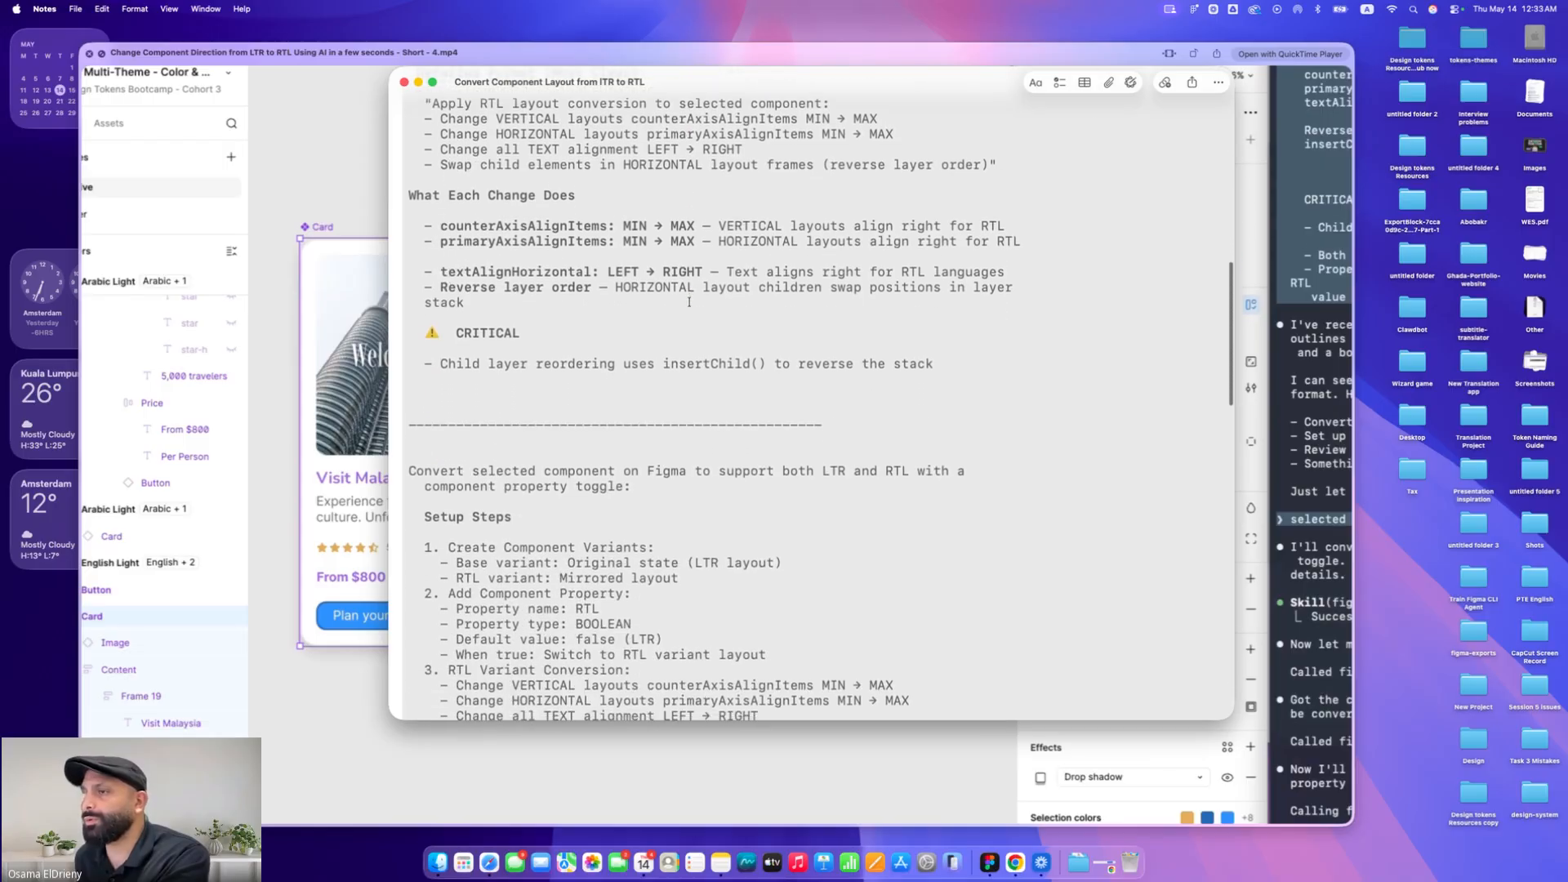
{"action": "scroll", "coordinate": [688, 303], "scroll_direction": "down", "scroll_amount": 1}
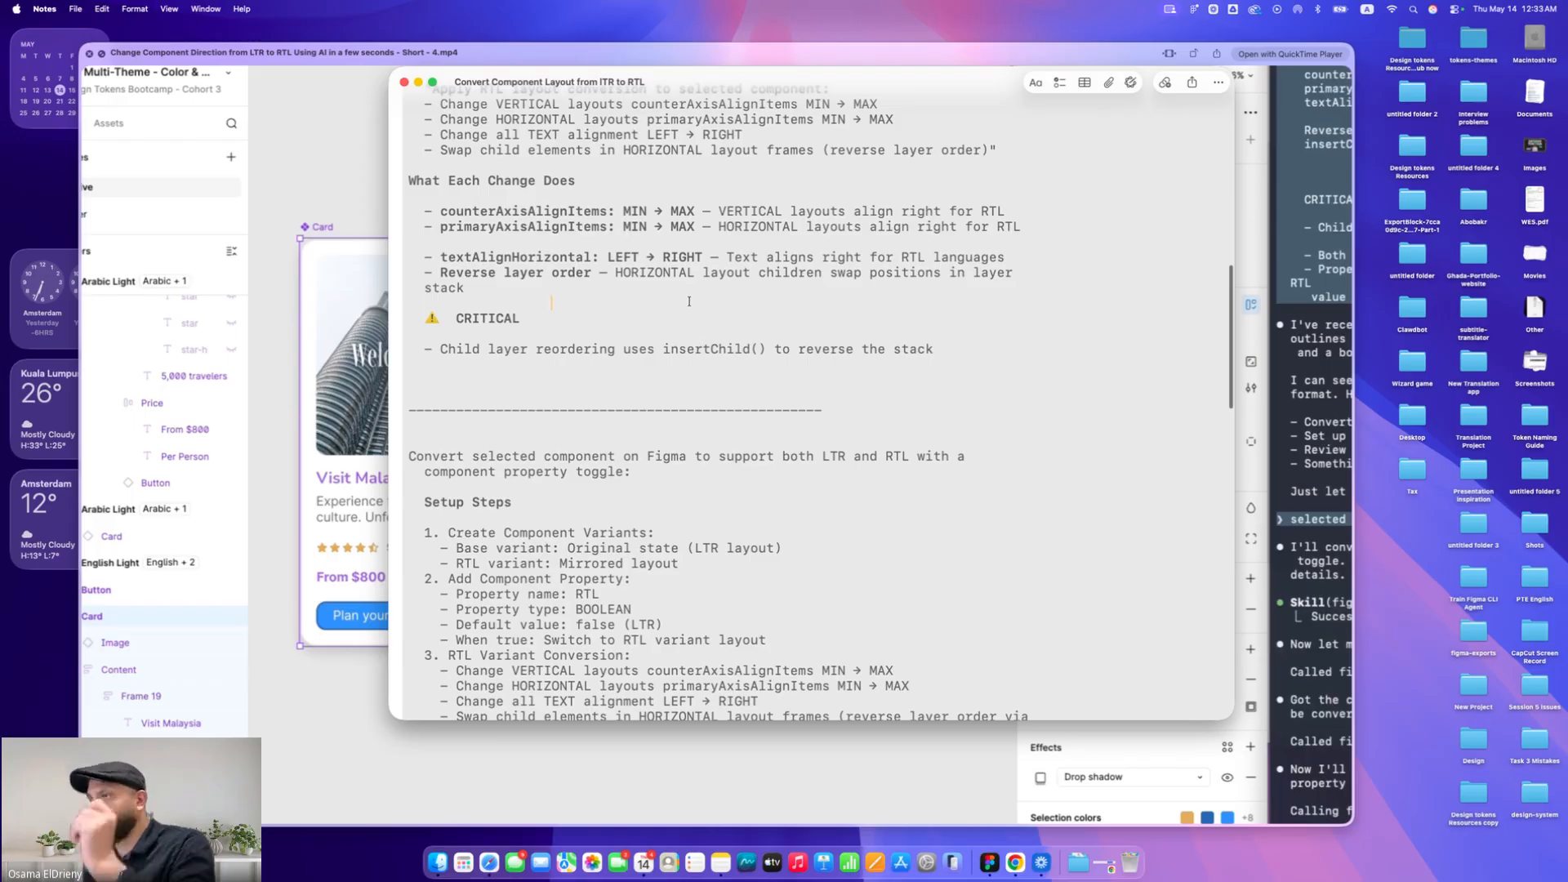
{"action": "key", "text": "super+f"}
{"action": "type", "text": "boo"}
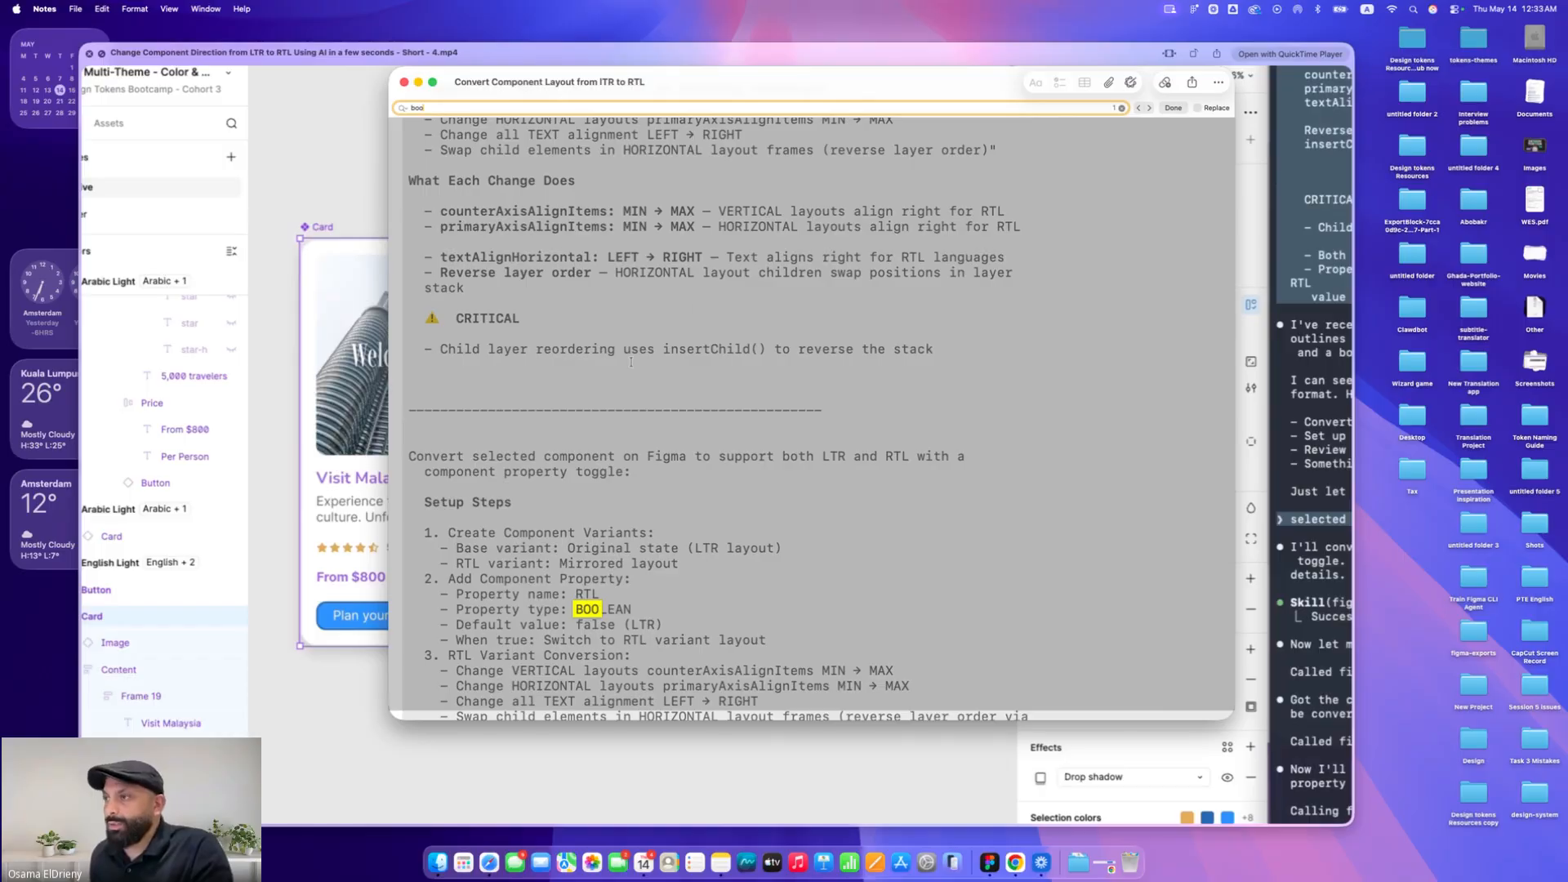
{"action": "key", "text": "Escape"}
{"action": "scroll", "coordinate": [634, 358], "scroll_direction": "down", "scroll_amount": 5}
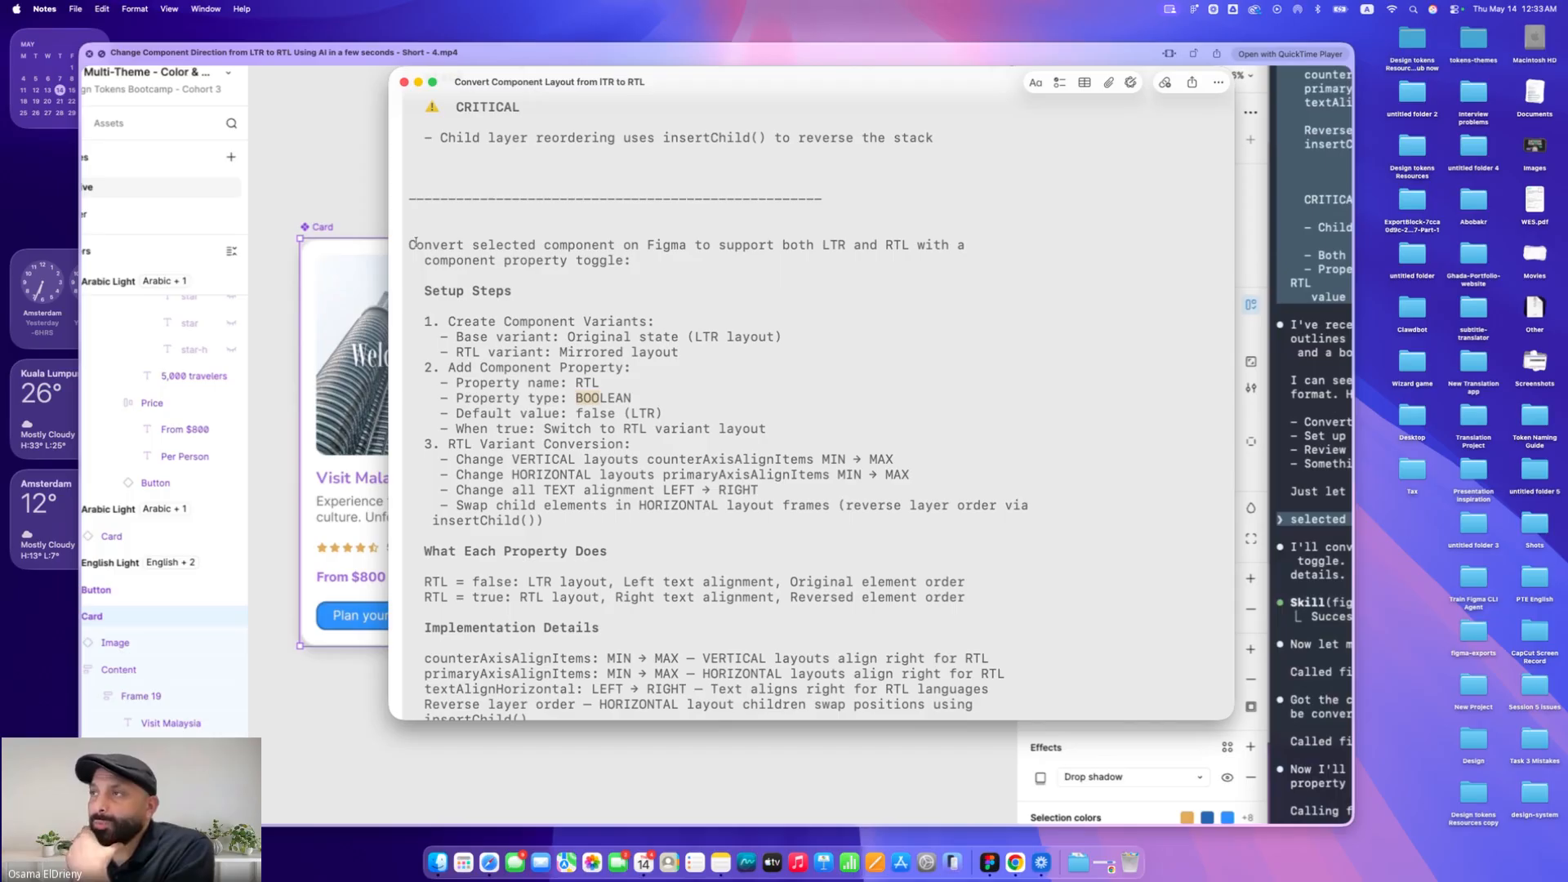
{"action": "left_click_drag", "start_coordinate": [409, 244], "coordinate": [915, 247]}
{"action": "scroll", "coordinate": [571, 270], "scroll_direction": "down", "scroll_amount": 2}
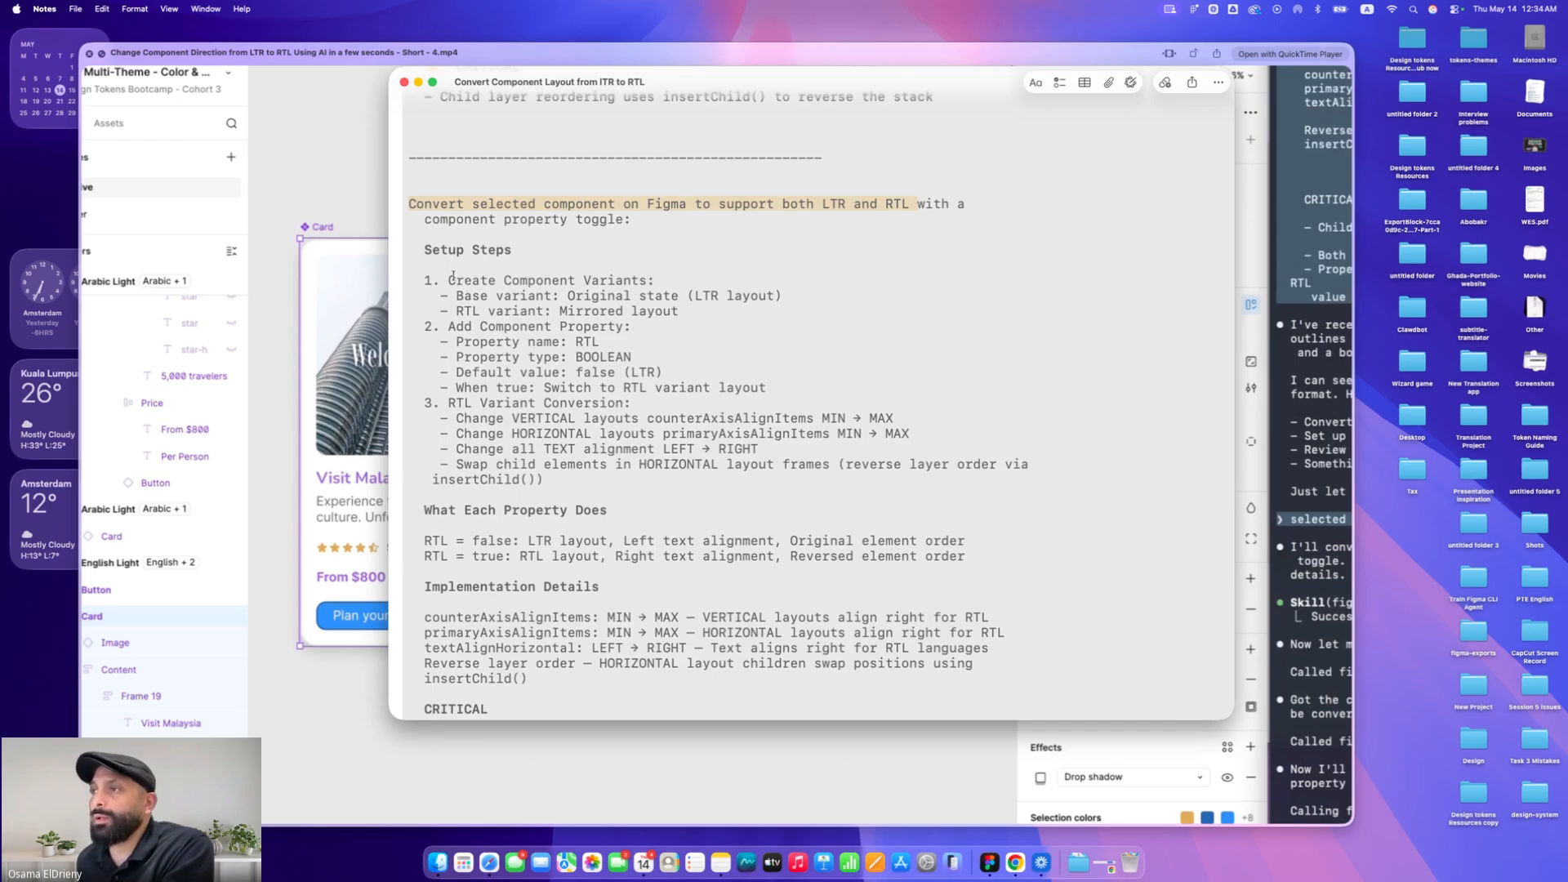
{"action": "left_click_drag", "start_coordinate": [451, 280], "coordinate": [659, 279]}
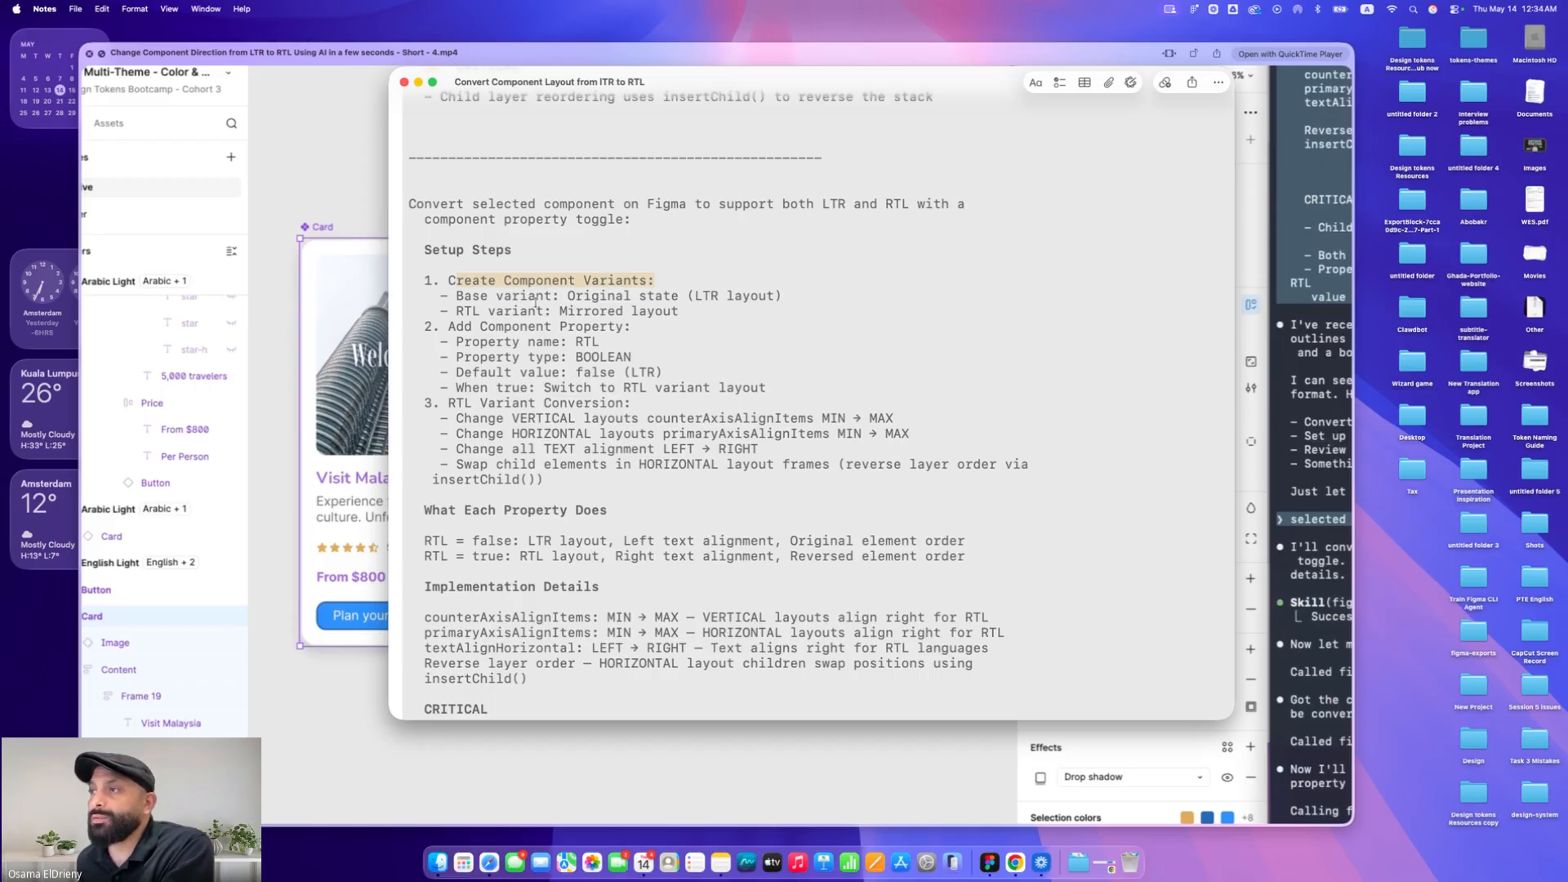
Highlight the variant and component property setup lines in the RTL conversion prompt note
{"action": "left_click_drag", "start_coordinate": [457, 296], "coordinate": [770, 297]}
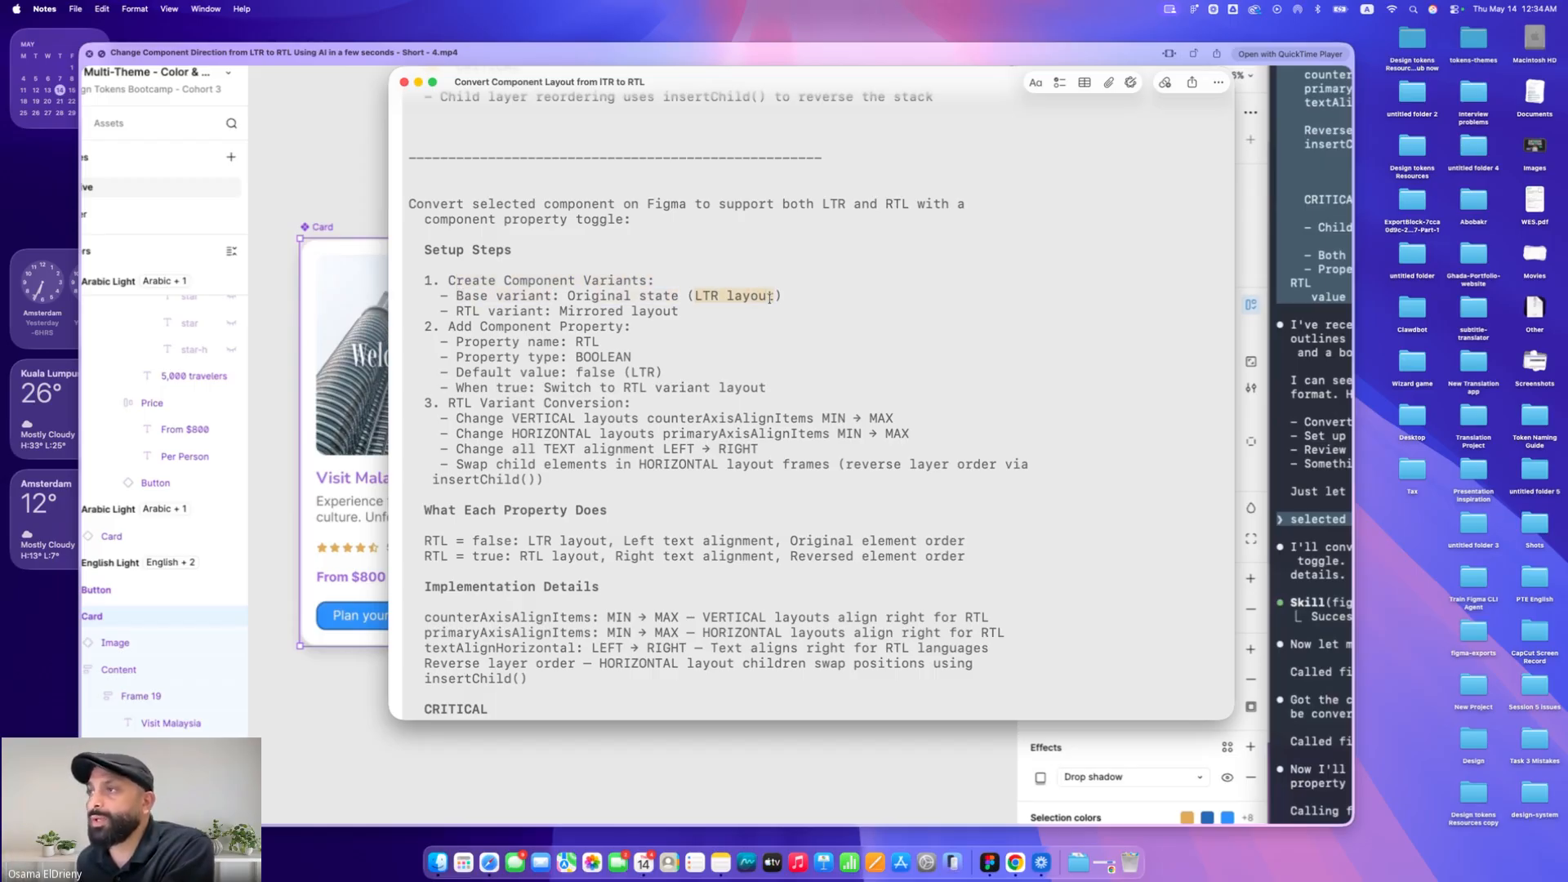
{"action": "left_click_drag", "start_coordinate": [458, 311], "coordinate": [678, 312]}
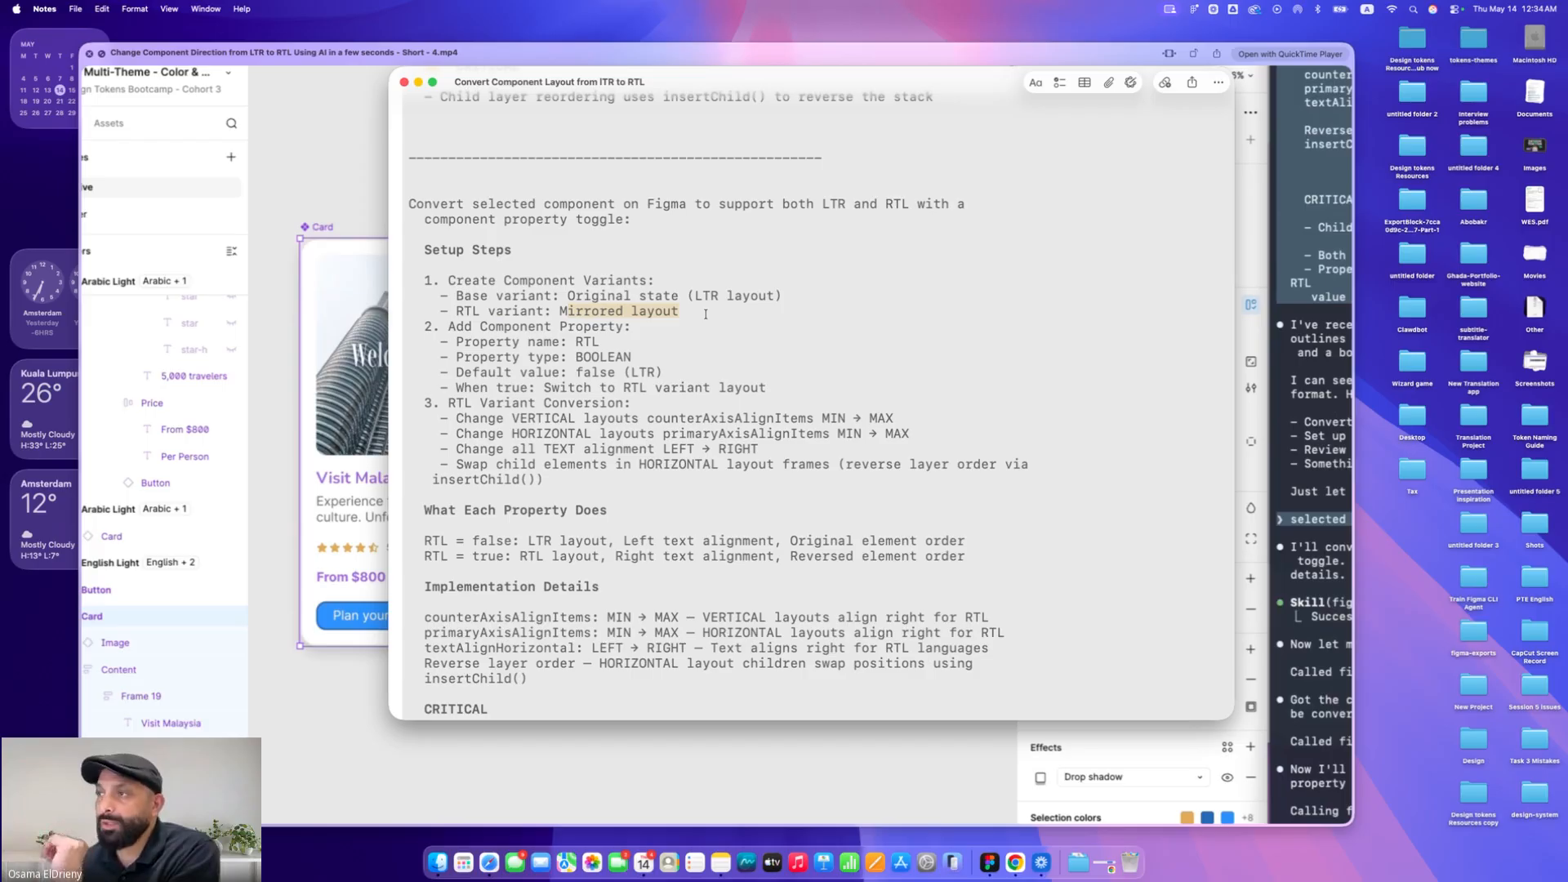
{"action": "left_click_drag", "start_coordinate": [449, 327], "coordinate": [627, 326]}
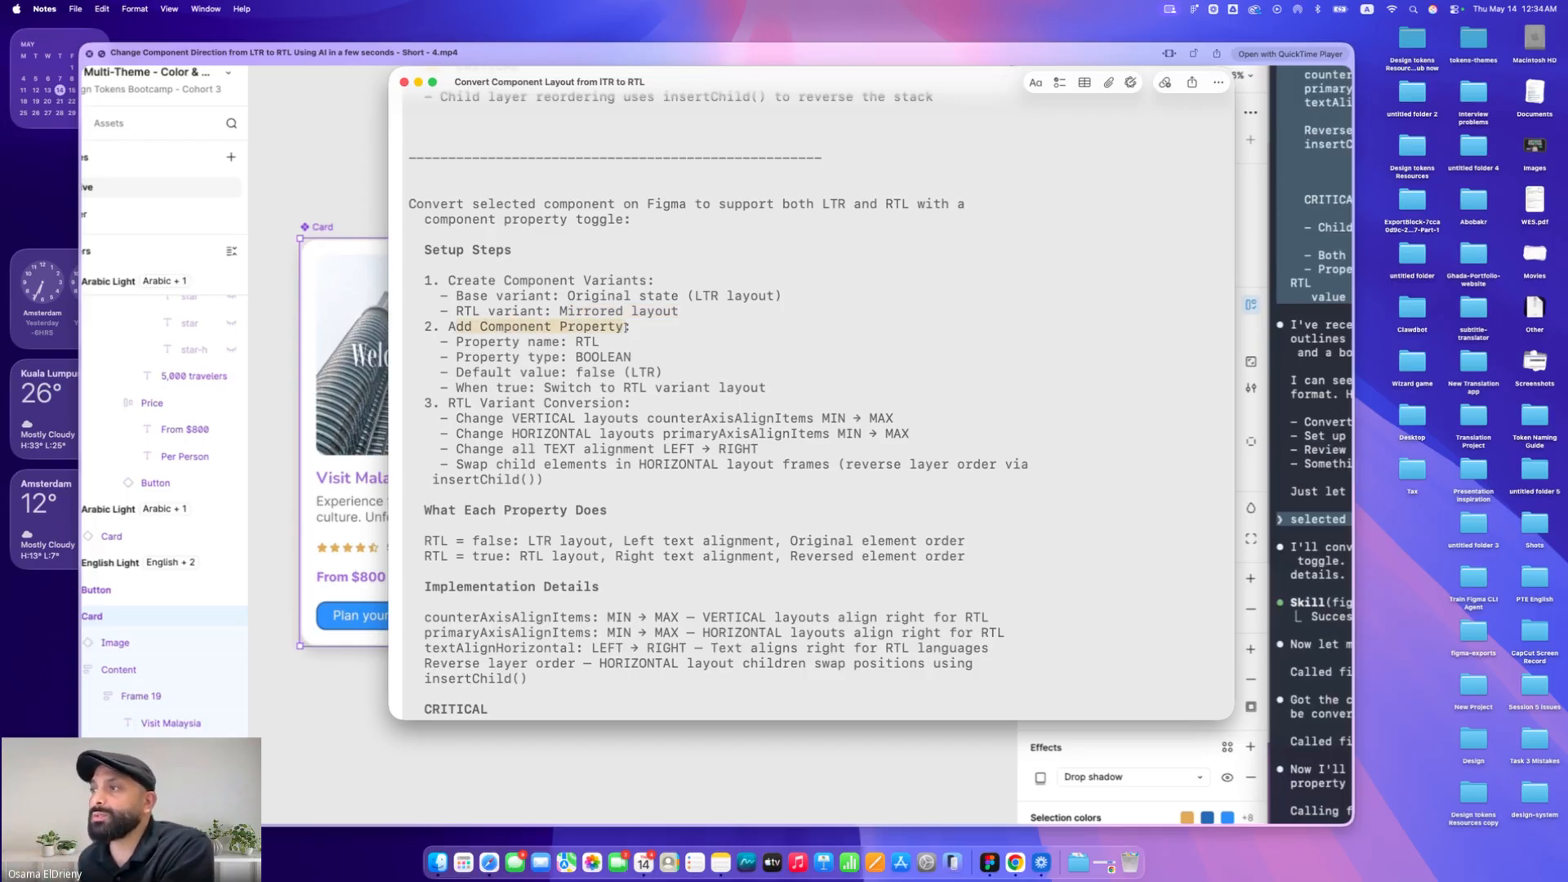
{"action": "left_click_drag", "start_coordinate": [463, 341], "coordinate": [599, 342]}
{"action": "left_click", "coordinate": [577, 342]}
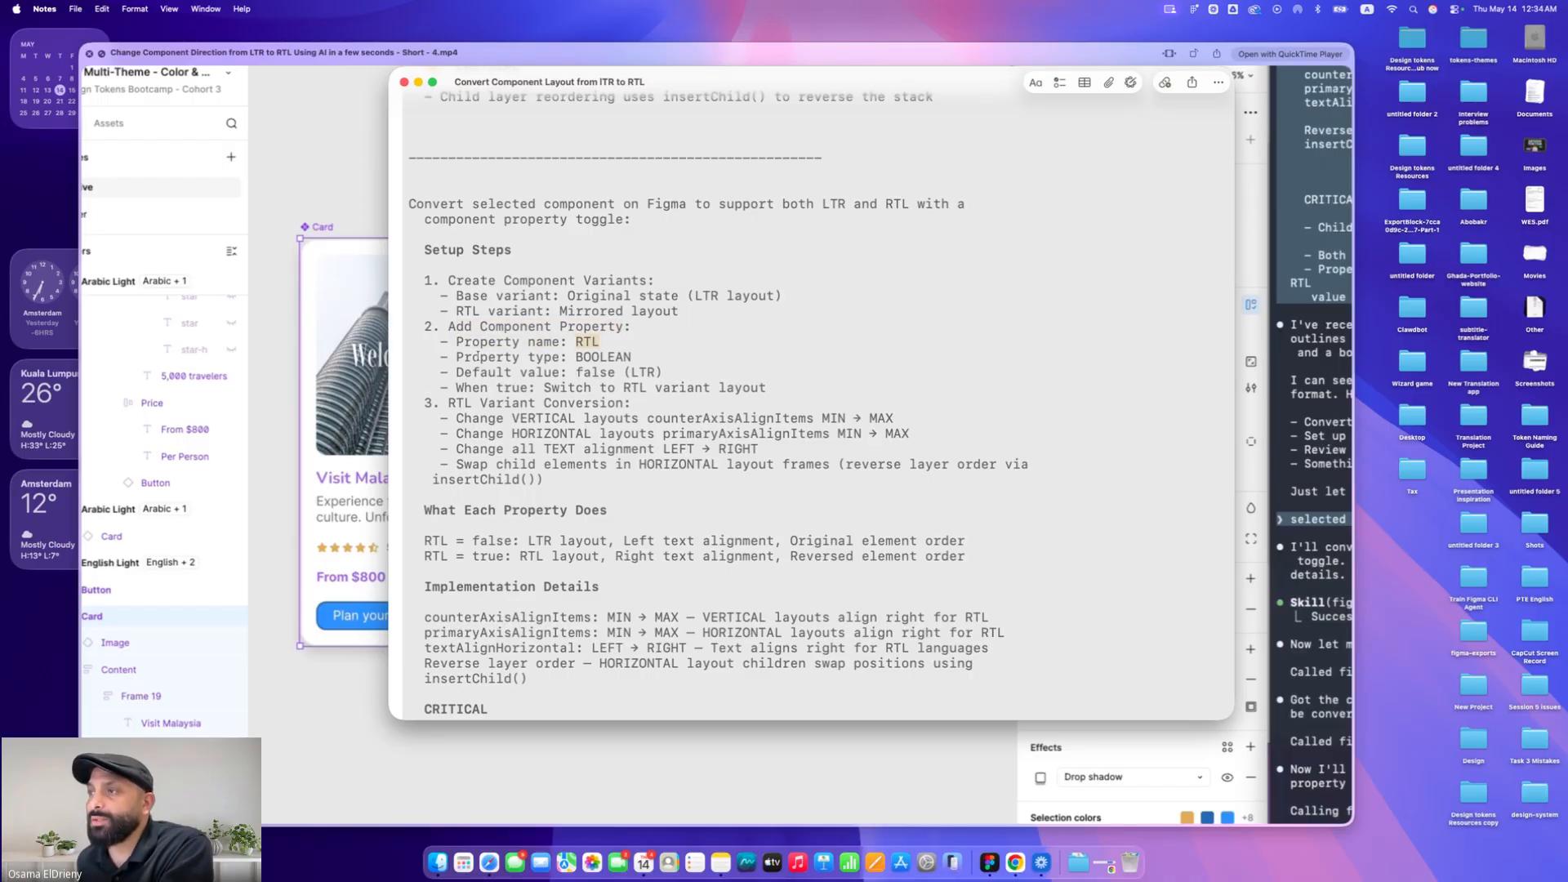
{"action": "left_click_drag", "start_coordinate": [470, 357], "coordinate": [631, 356]}
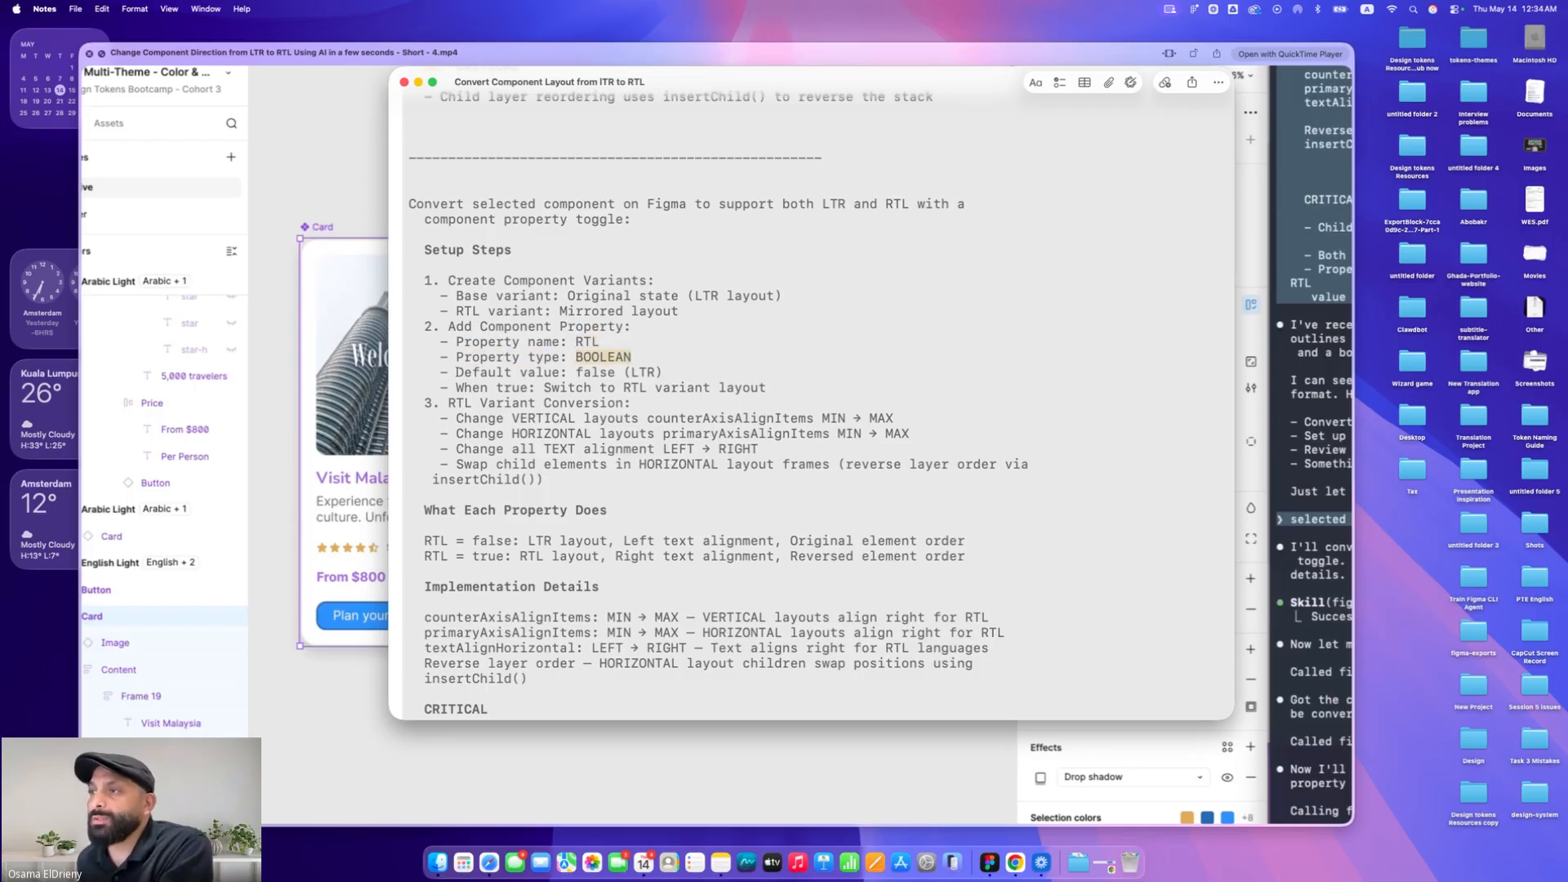
{"action": "left_click_drag", "start_coordinate": [458, 372], "coordinate": [691, 374]}
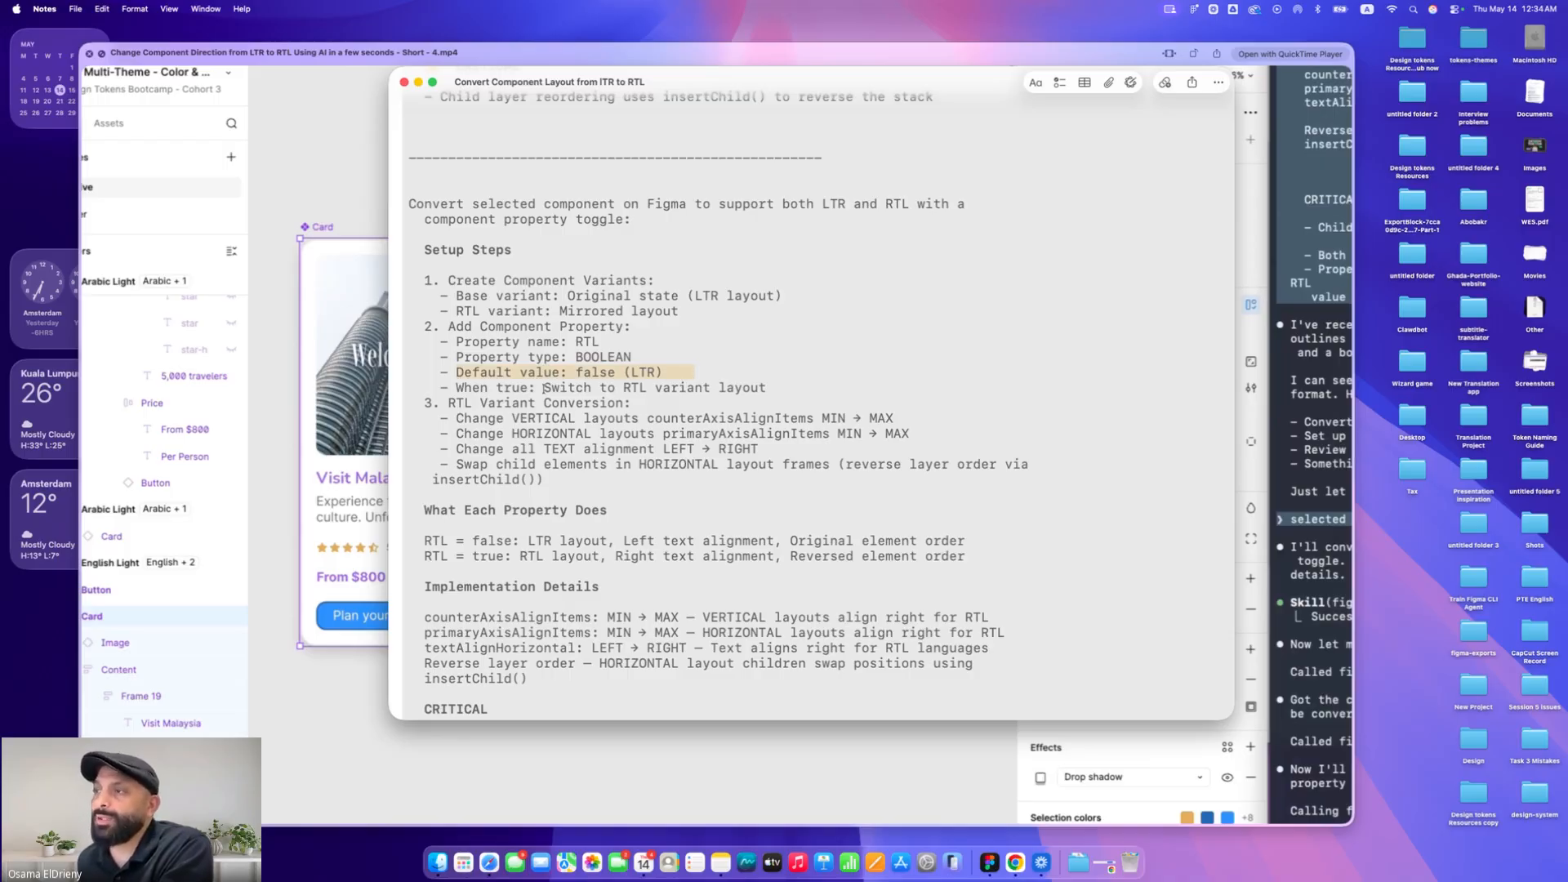
{"action": "left_click_drag", "start_coordinate": [468, 388], "coordinate": [723, 388]}
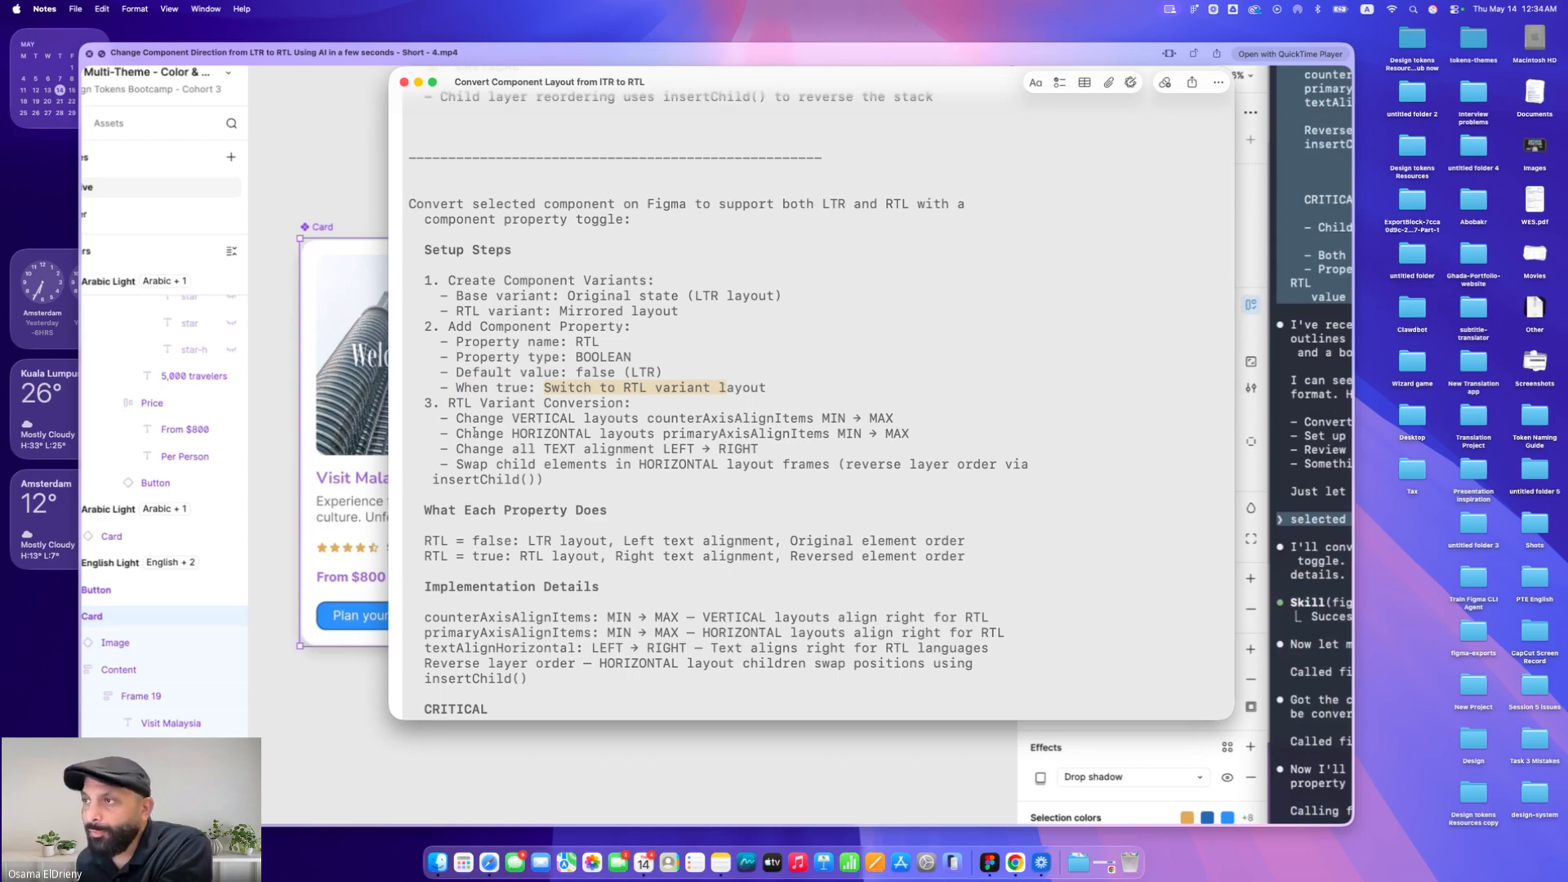
Highlight the RTL Variant Conversion lines and the Setup Steps block in the note, undoing an accidental keystroke
{"action": "left_click_drag", "start_coordinate": [449, 403], "coordinate": [548, 479]}
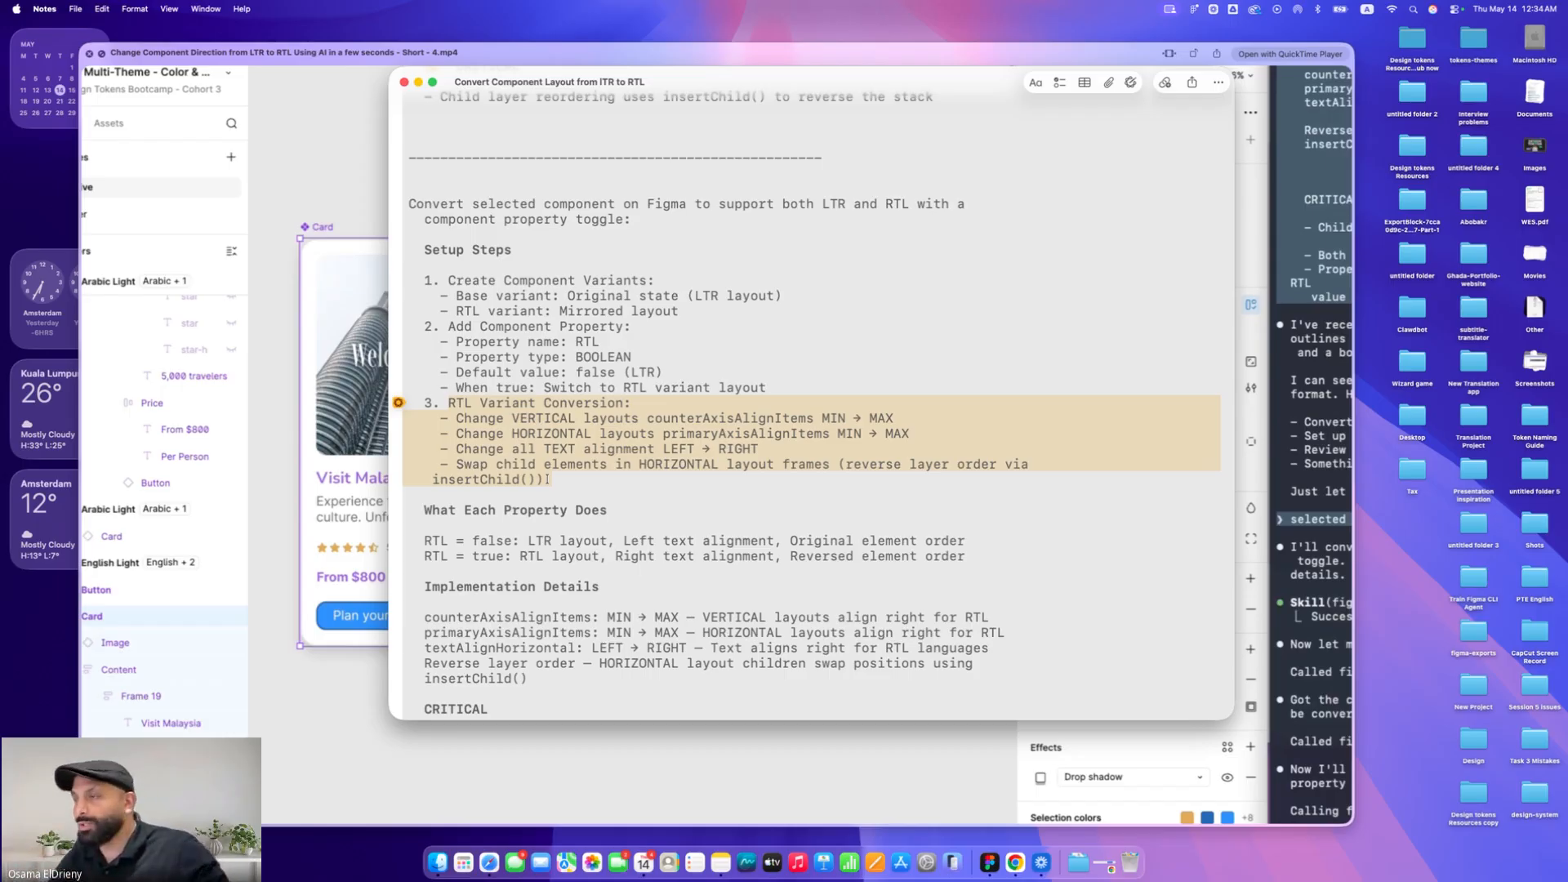
{"action": "left_click", "coordinate": [569, 464]}
{"action": "left_click_drag", "start_coordinate": [649, 418], "coordinate": [819, 418]}
{"action": "left_click_drag", "start_coordinate": [664, 433], "coordinate": [825, 435]}
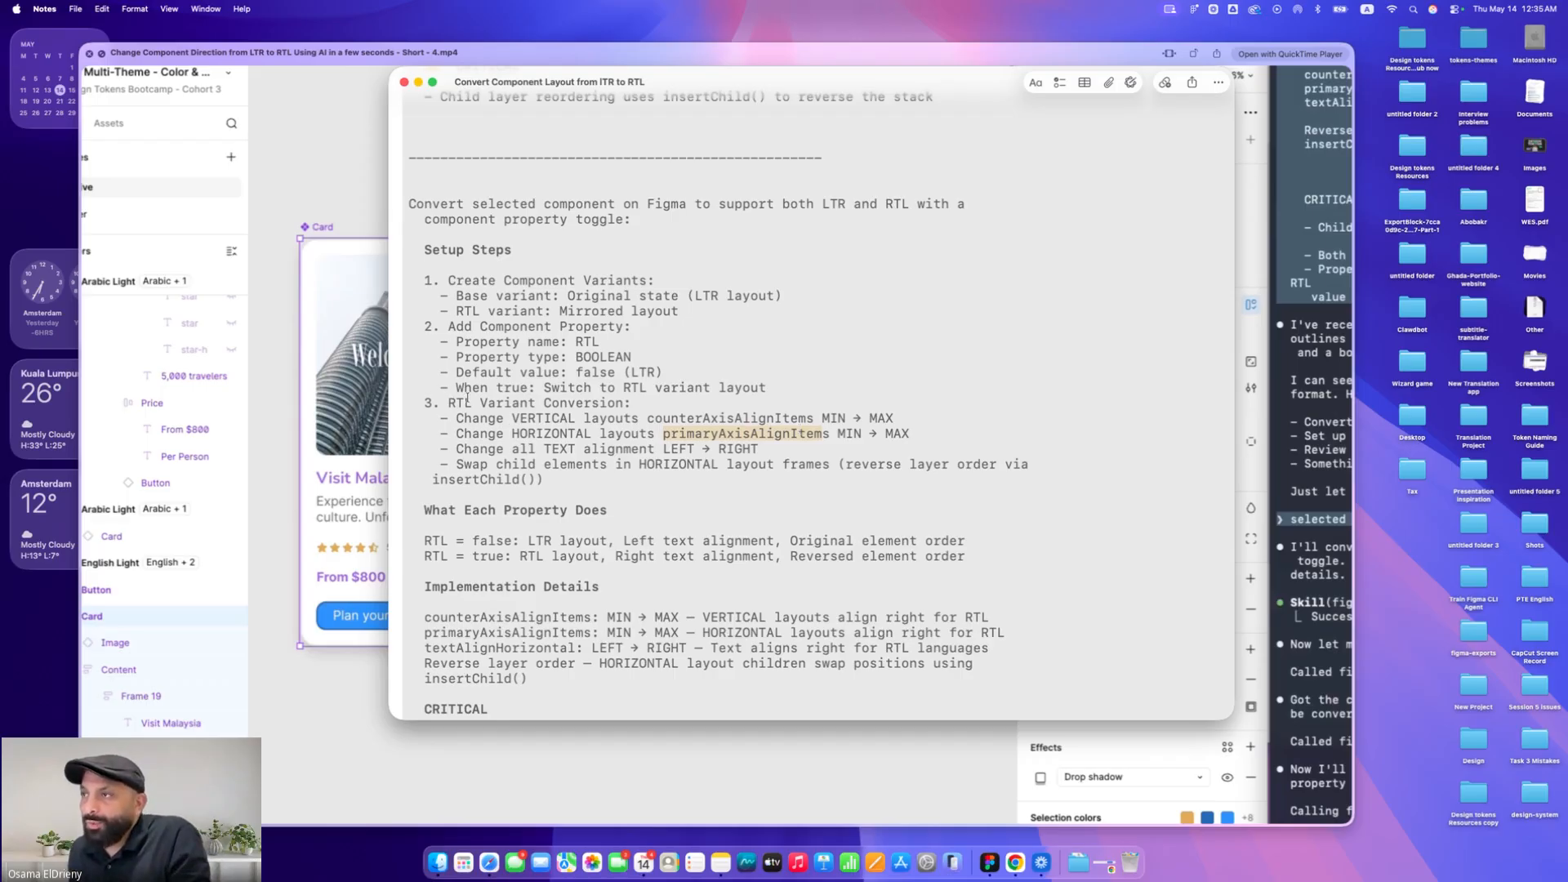
{"action": "left_click_drag", "start_coordinate": [768, 388], "coordinate": [398, 249]}
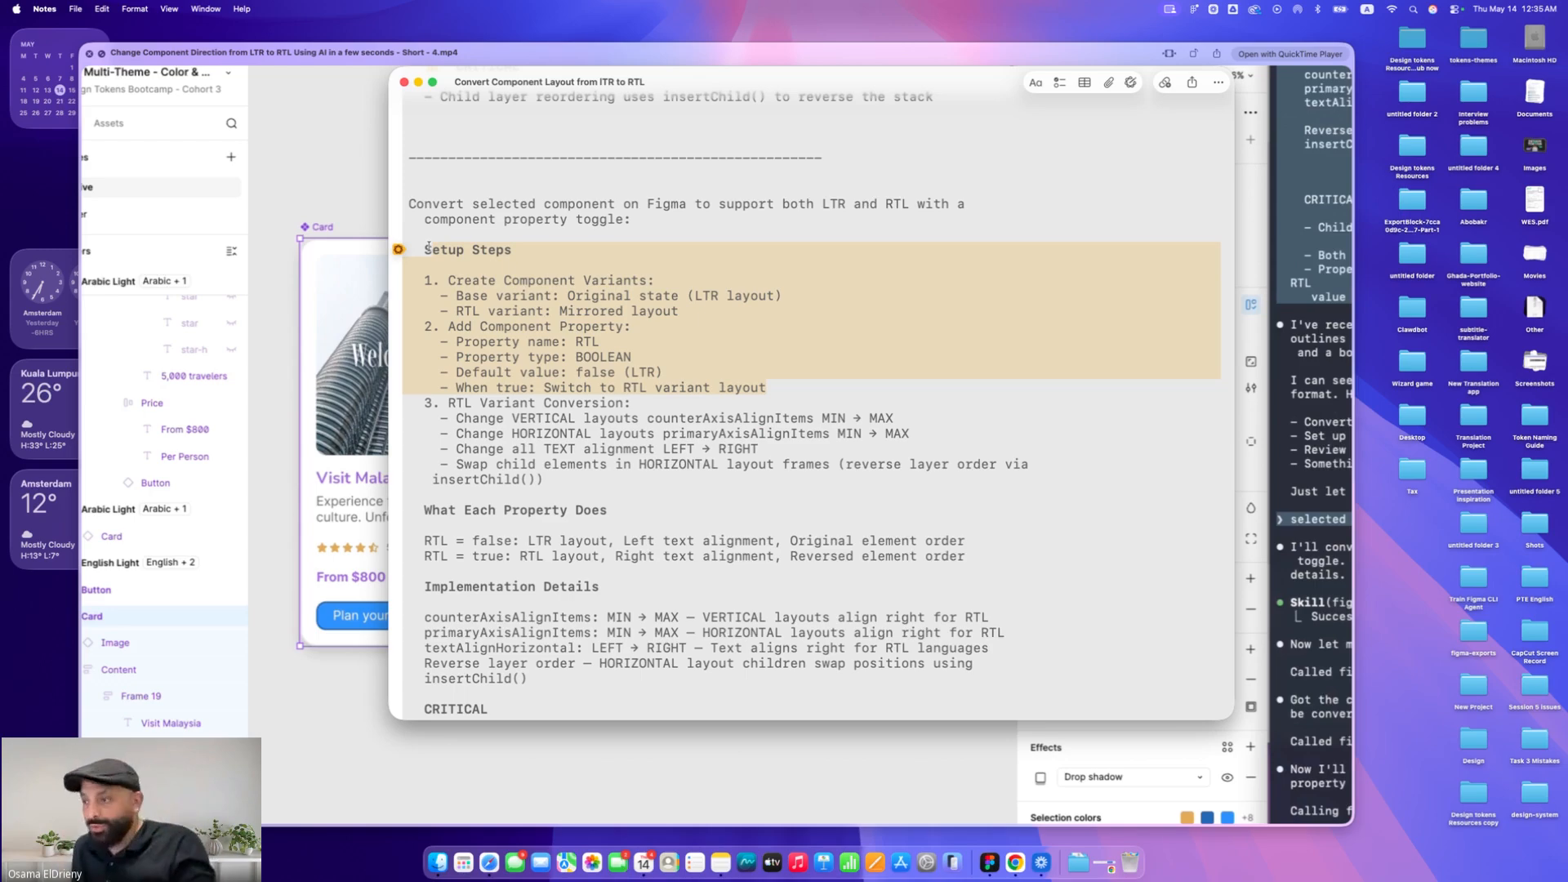
{"action": "type", "text": "S"}
{"action": "key", "text": "super+z"}
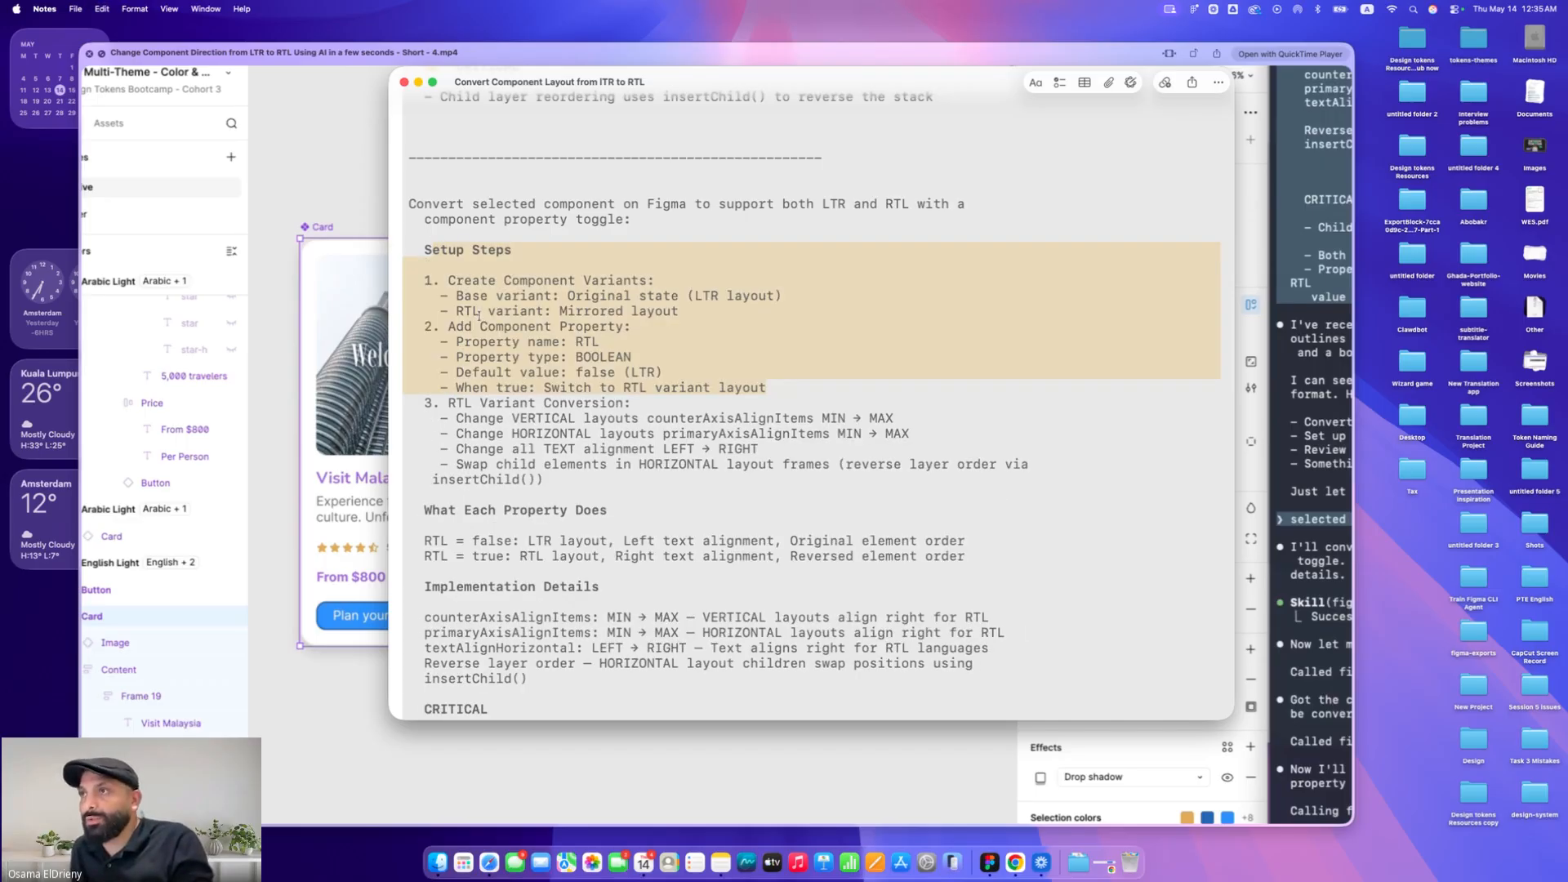
Play the short demo video of the LTR-to-RTL component conversion in the video player
{"action": "left_click", "coordinate": [325, 185]}
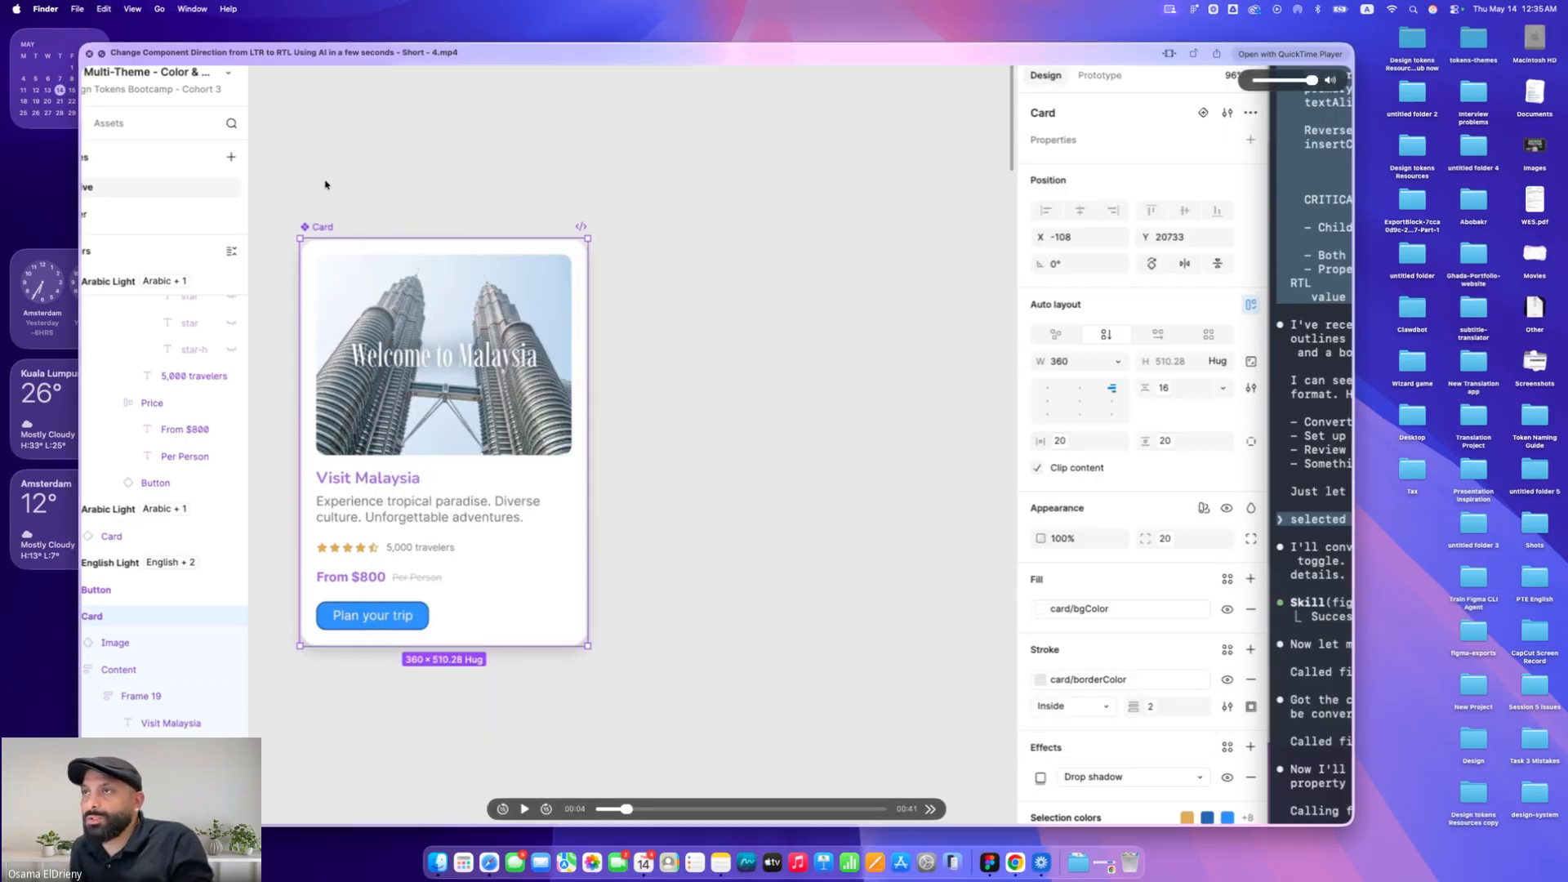
{"action": "left_click", "coordinate": [103, 54]}
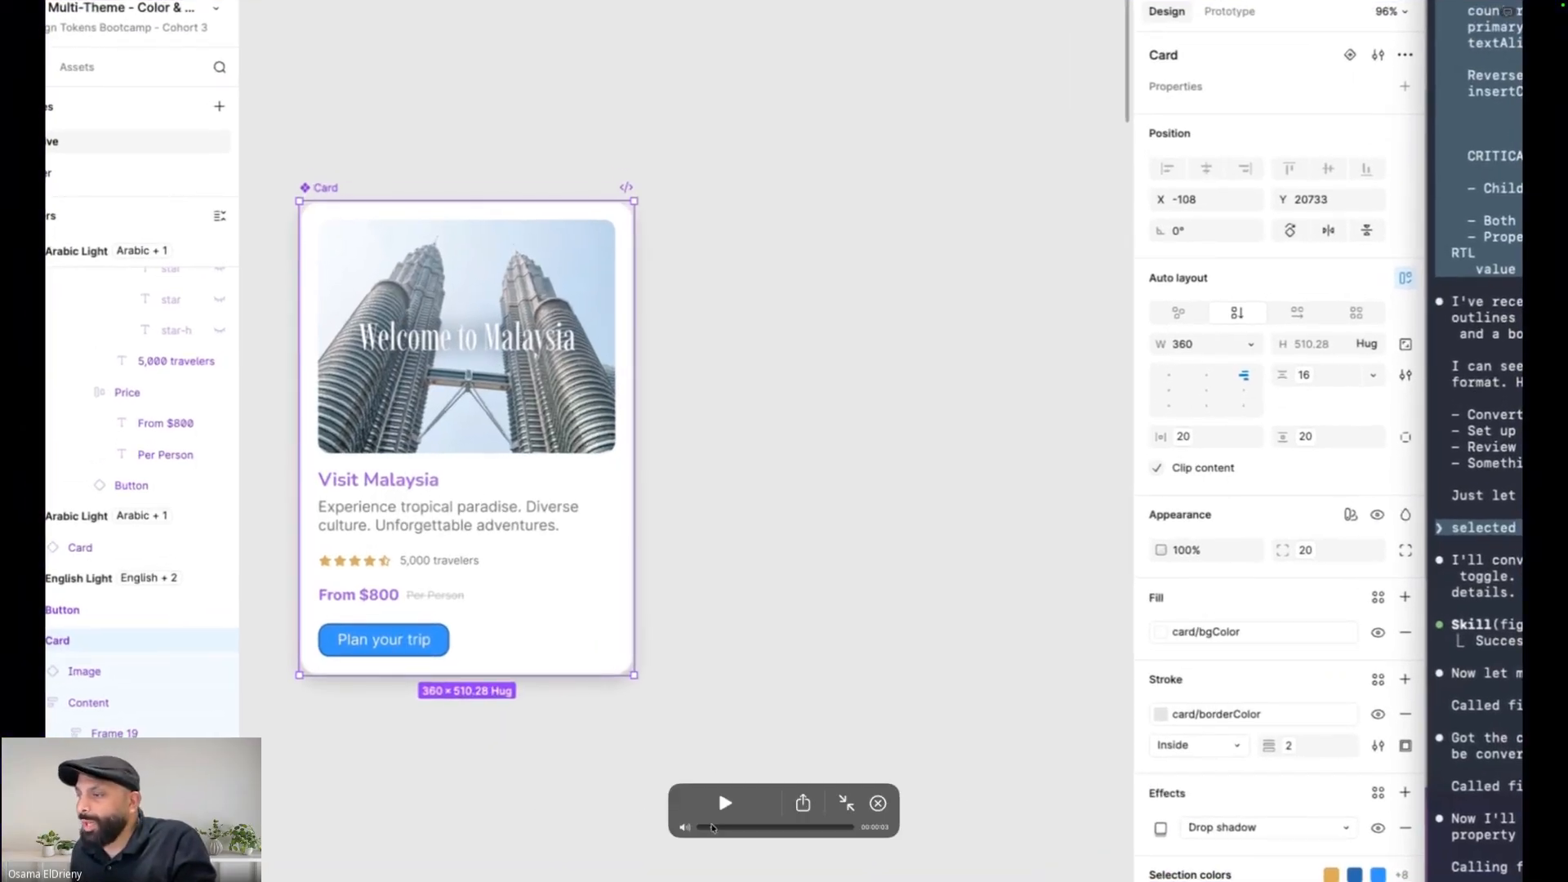
{"action": "left_click_drag", "start_coordinate": [711, 831], "coordinate": [692, 830]}
{"action": "key", "text": "space"}
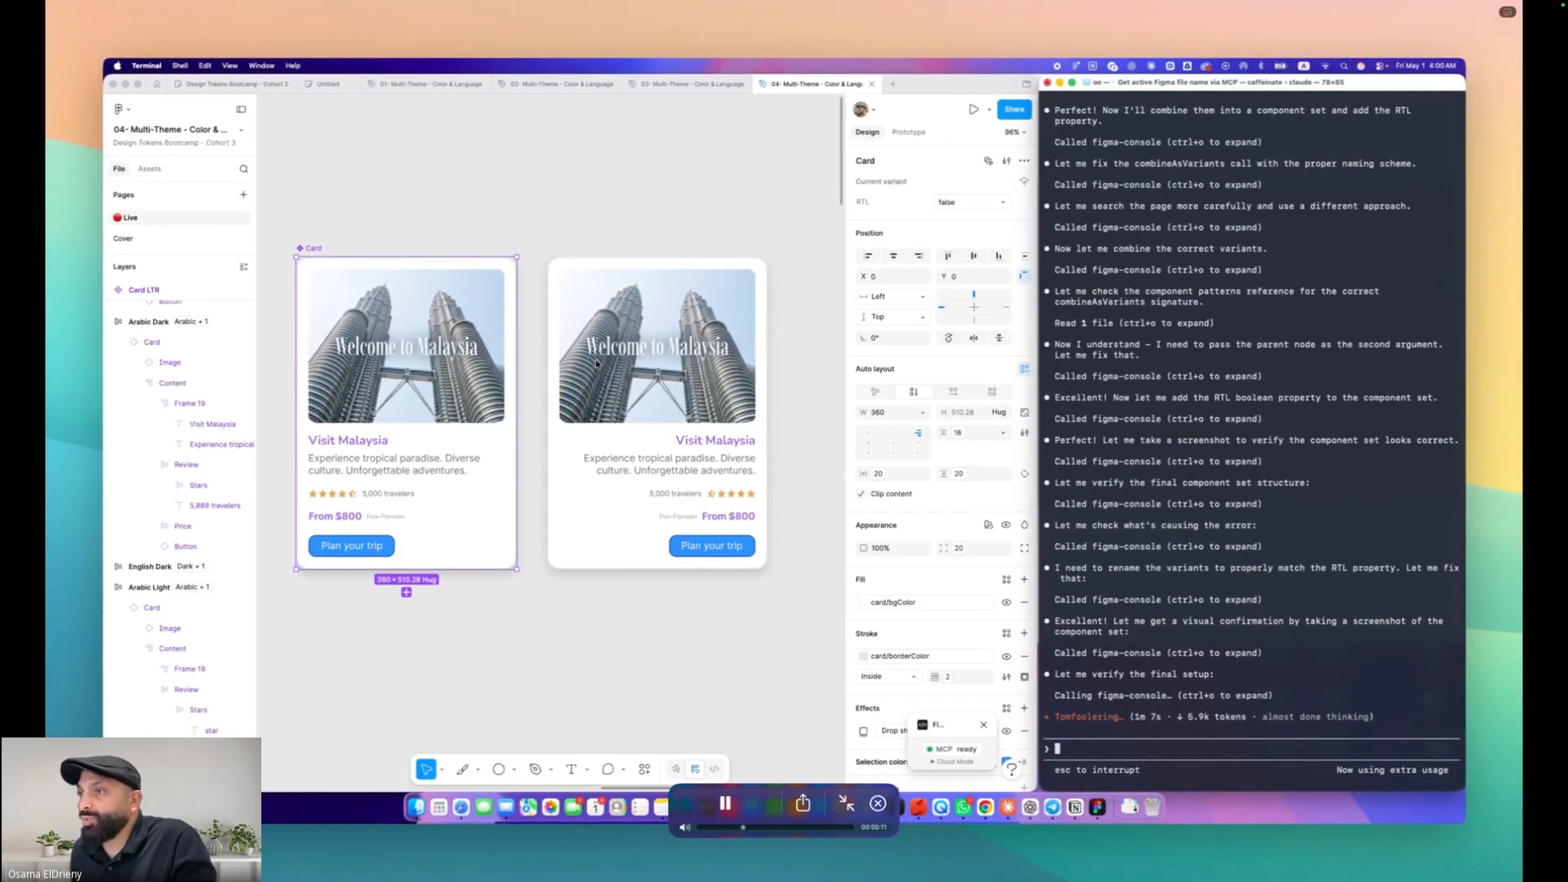
{"action": "left_click", "coordinate": [718, 787]}
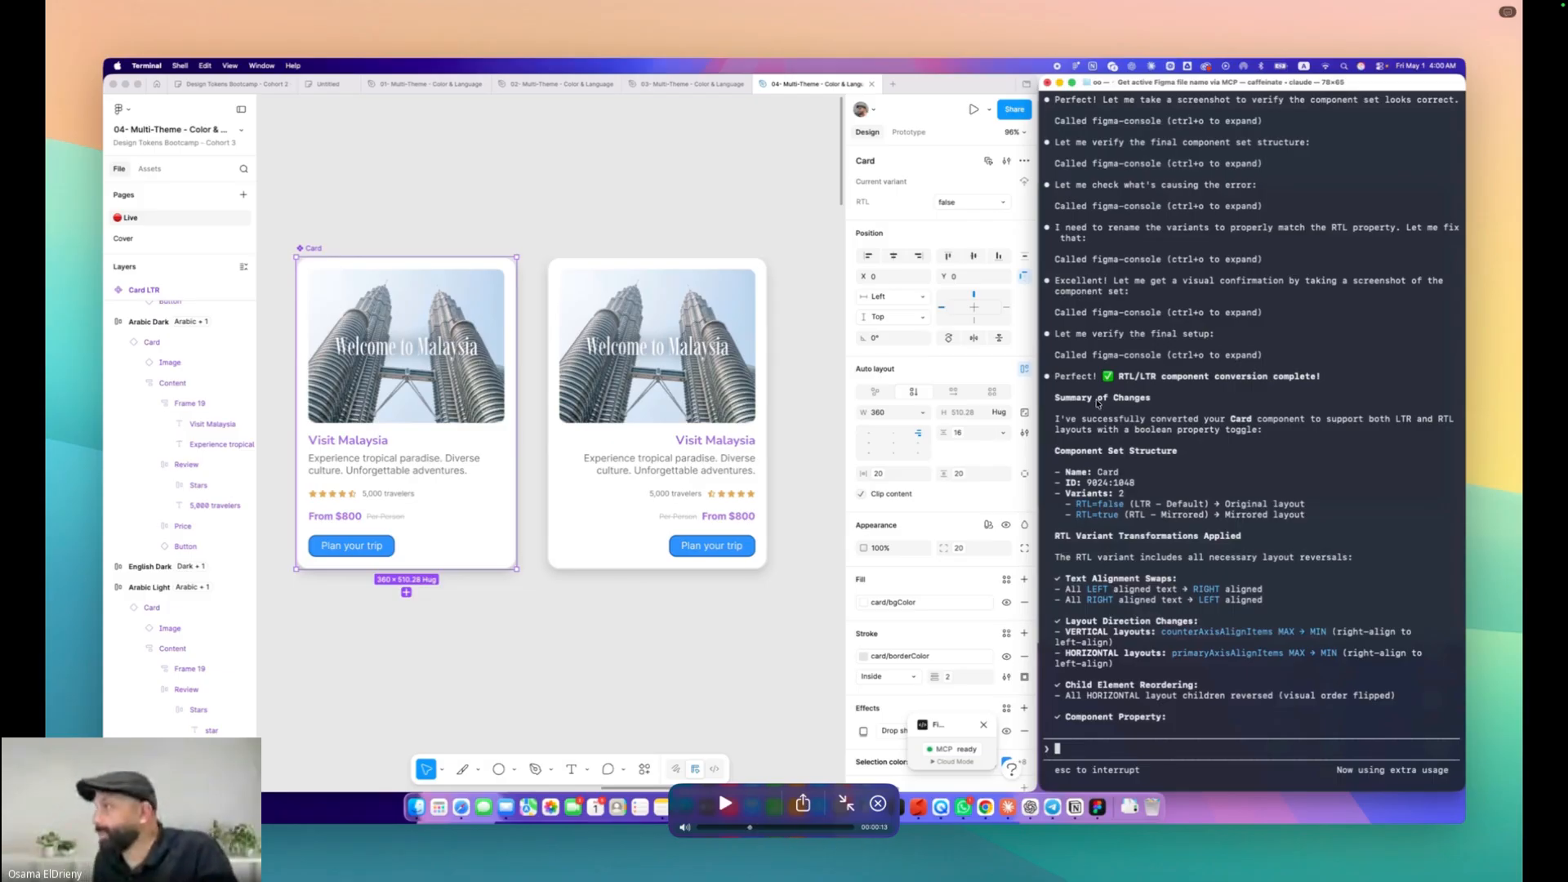
{"action": "key", "text": "space"}
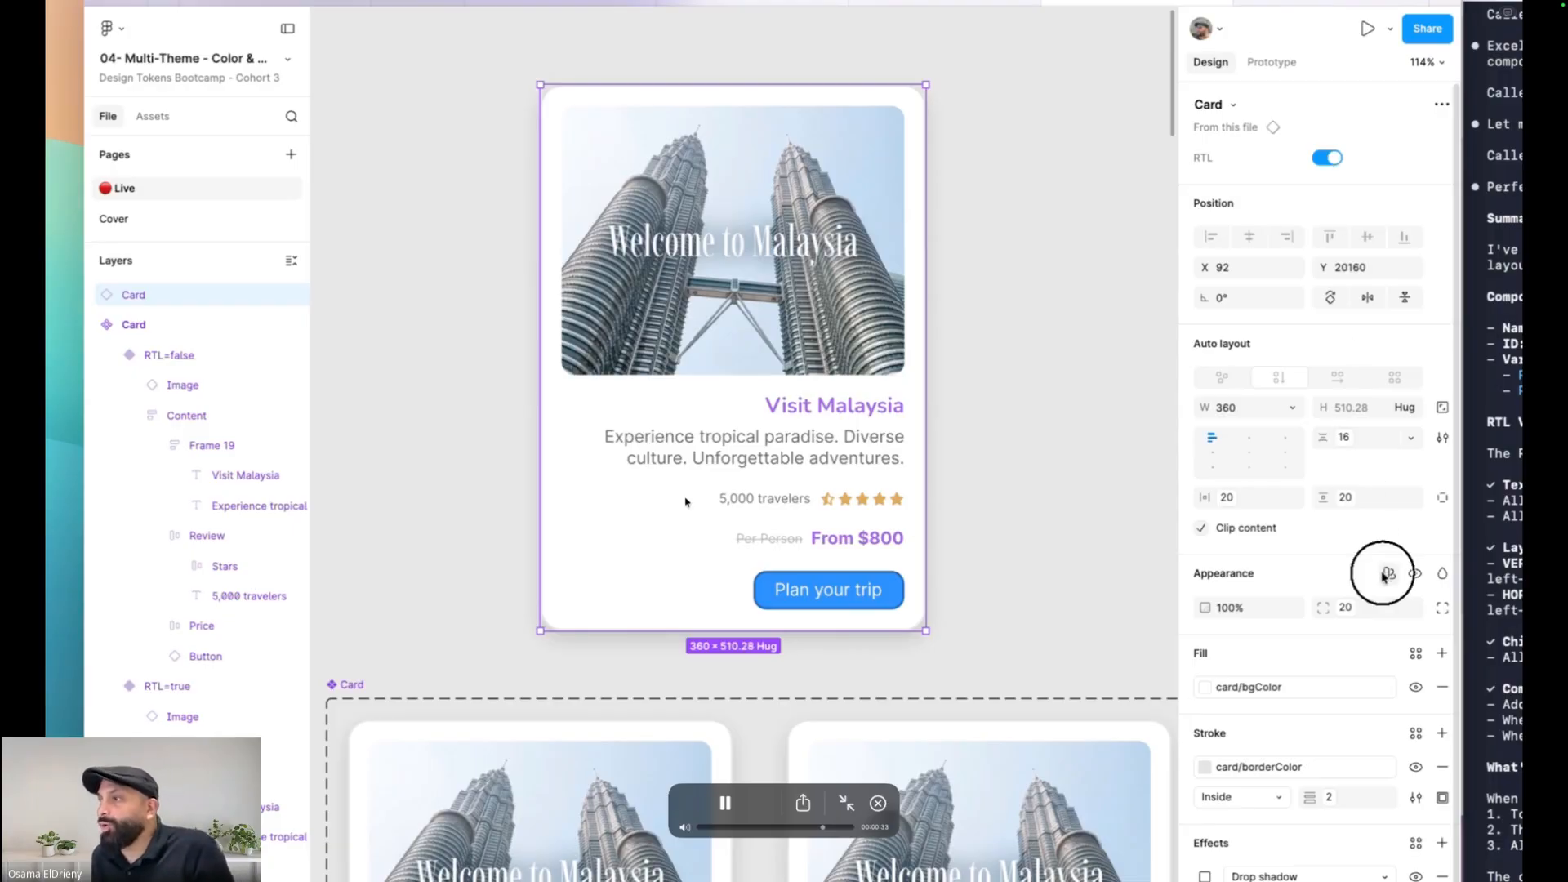
{"action": "key", "text": "space"}
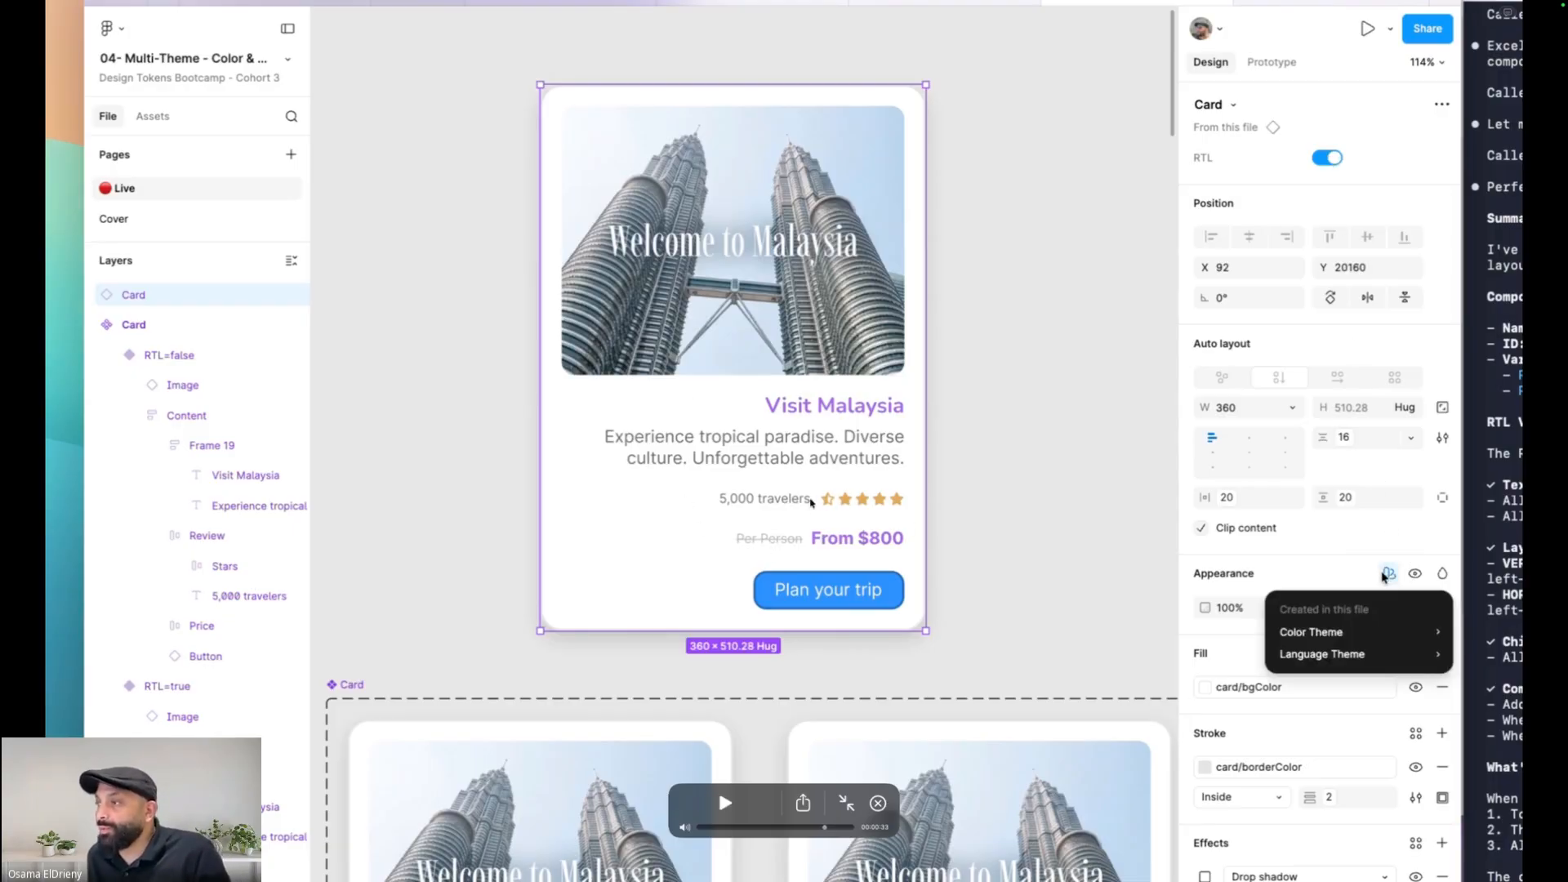
{"action": "left_click_drag", "start_coordinate": [824, 828], "coordinate": [782, 832]}
{"action": "key", "text": "space"}
{"action": "key", "text": "space"}
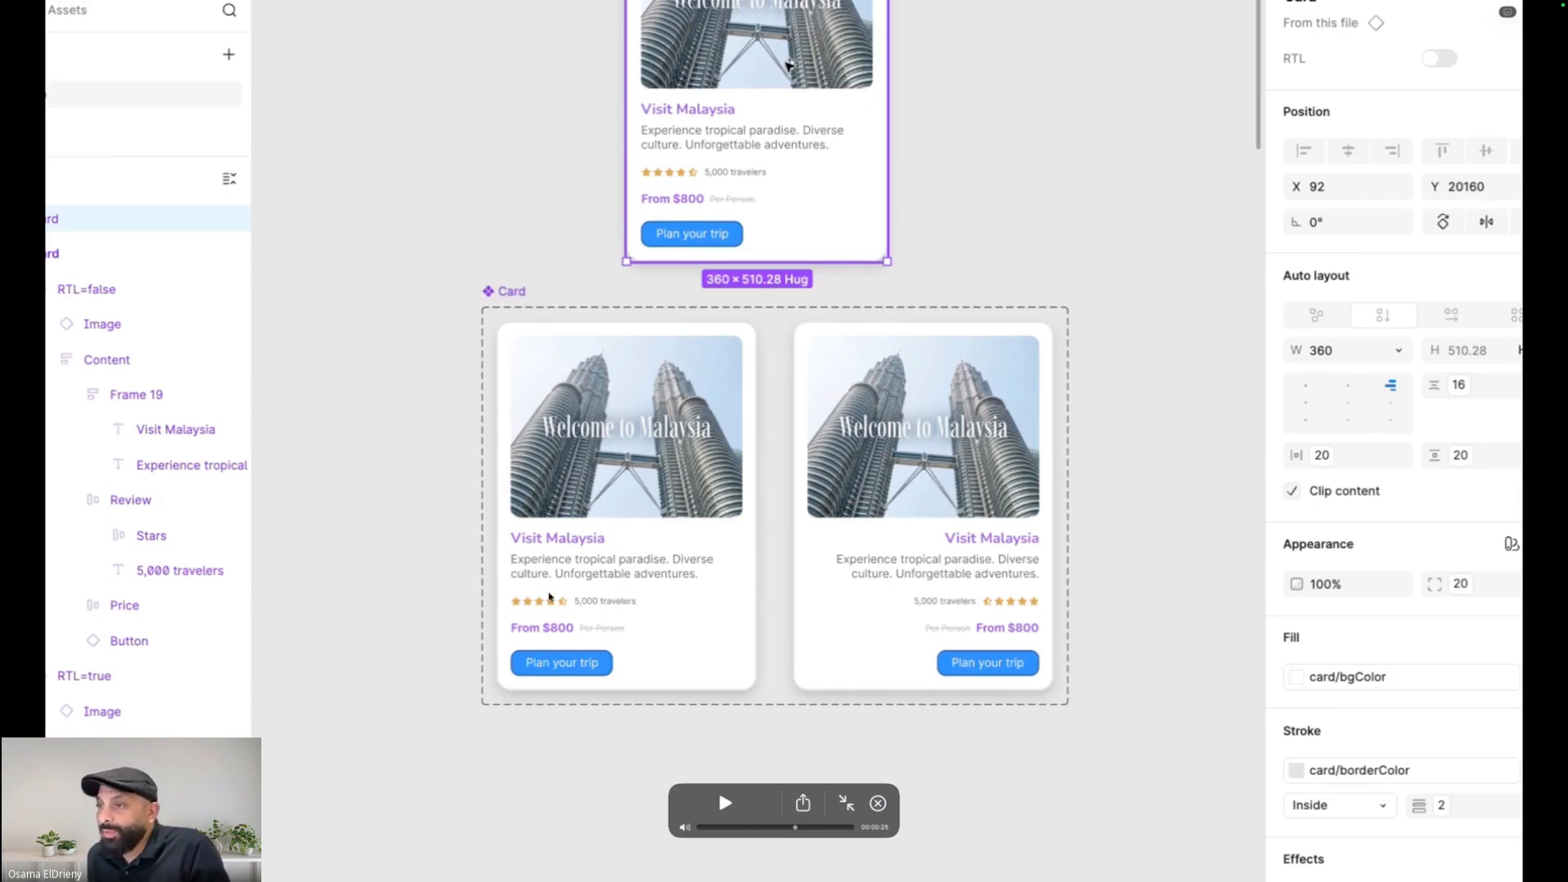
{"action": "key", "text": "space"}
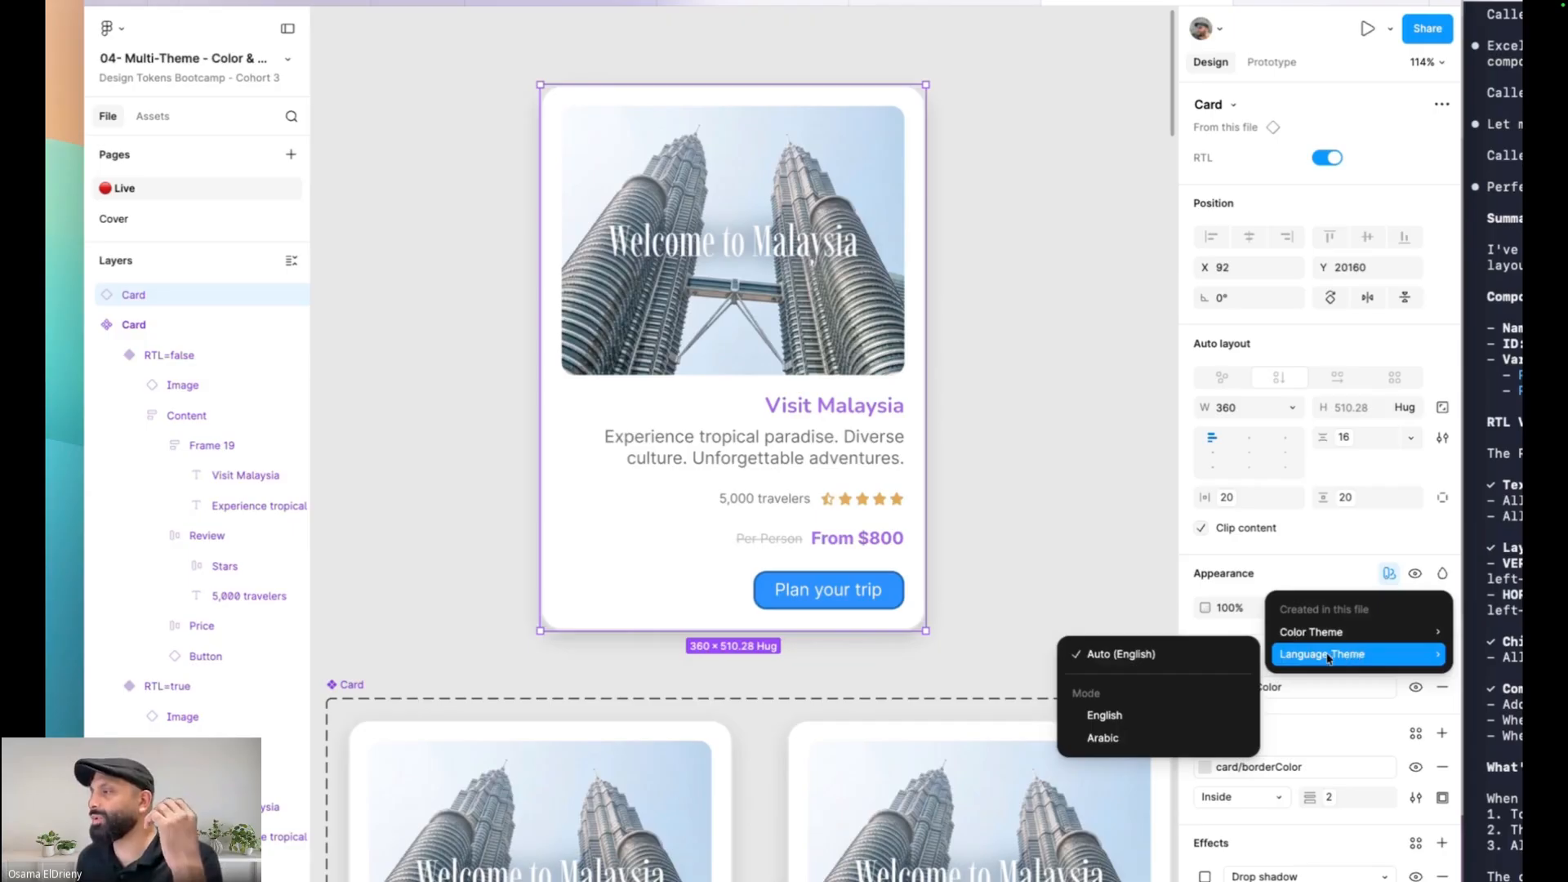
{"action": "left_click", "coordinate": [1102, 738]}
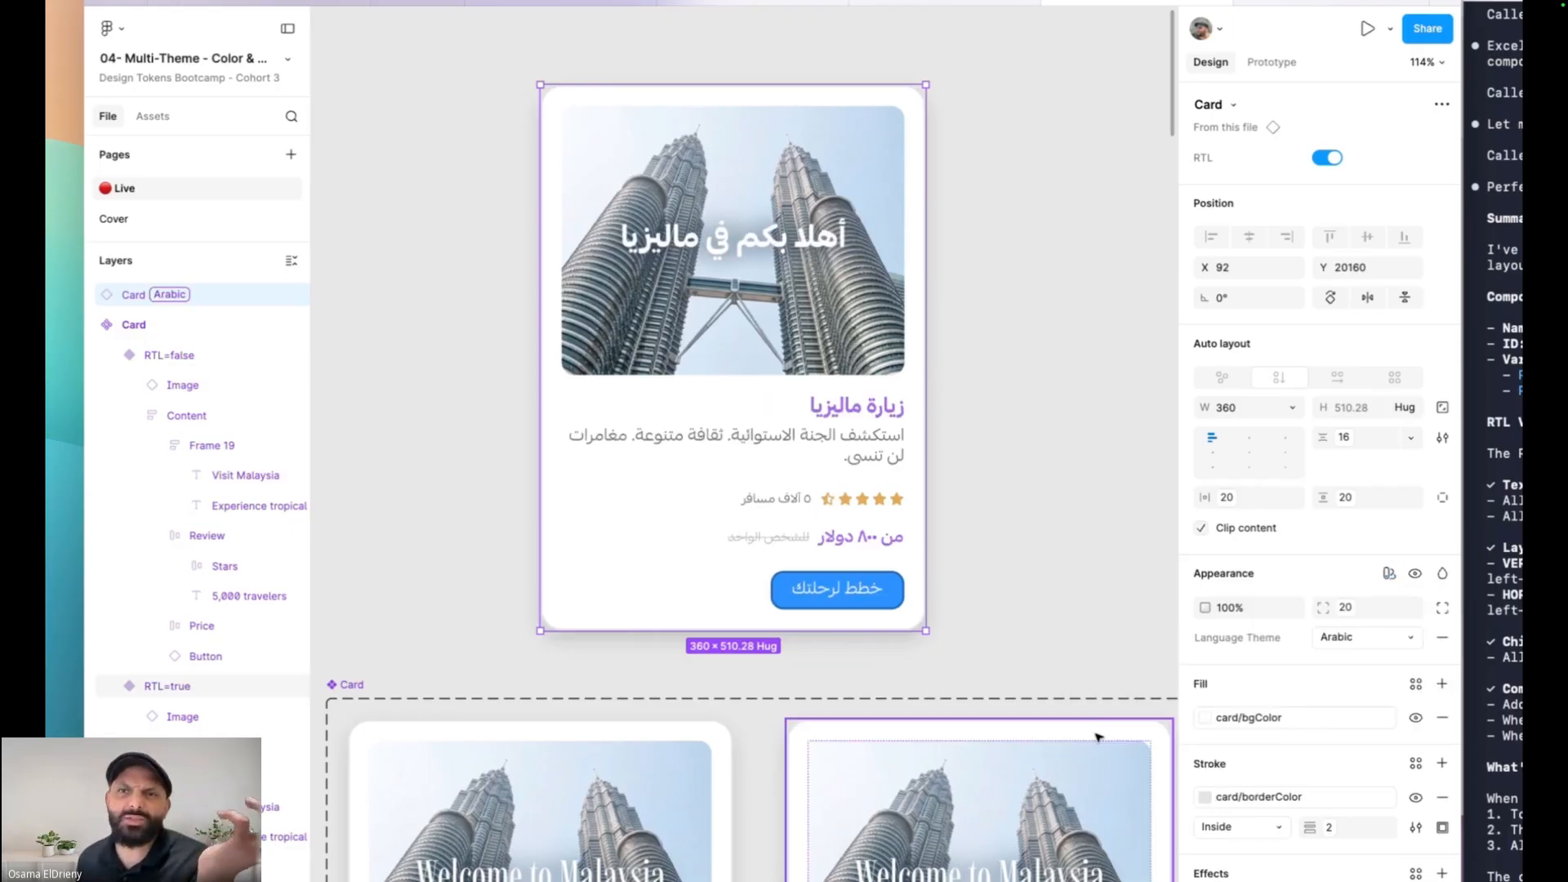
{"action": "left_click", "coordinate": [1083, 469]}
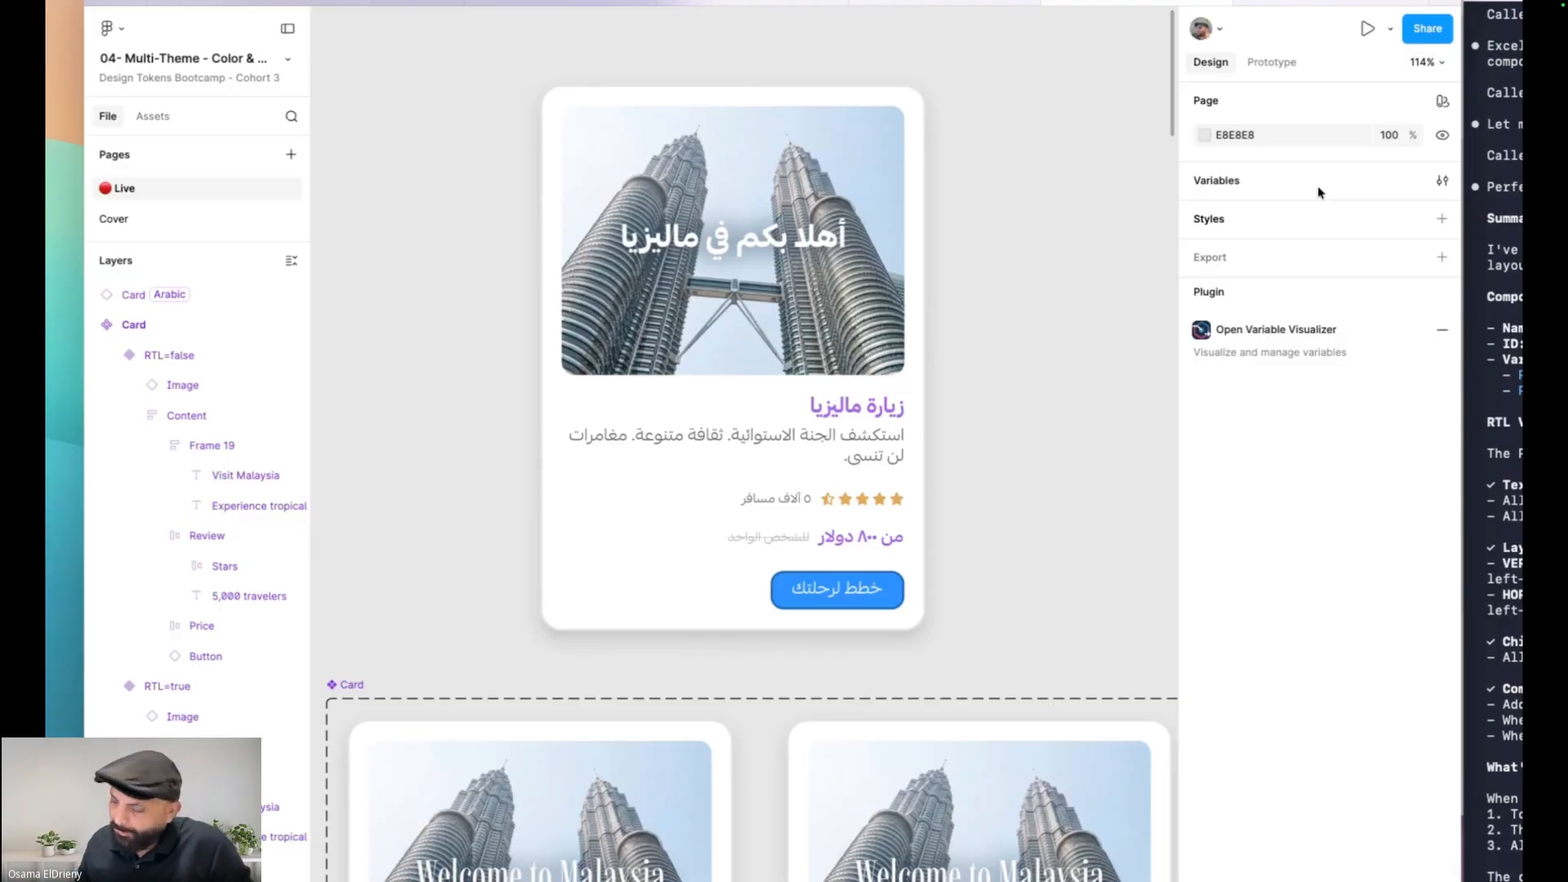
{"action": "key", "text": "Escape"}
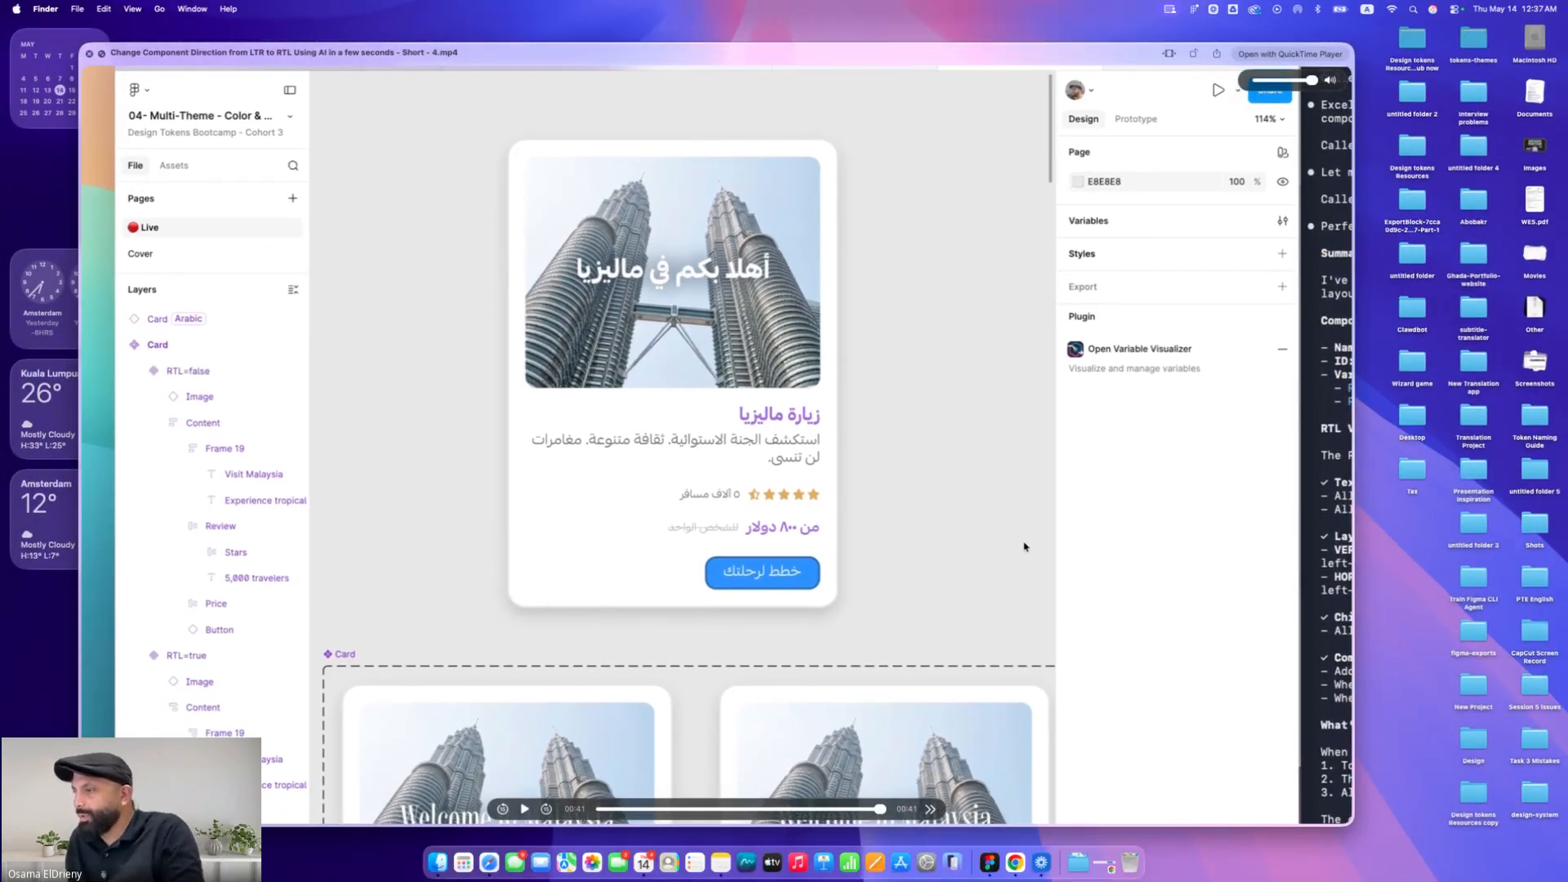
{"action": "key", "text": "space"}
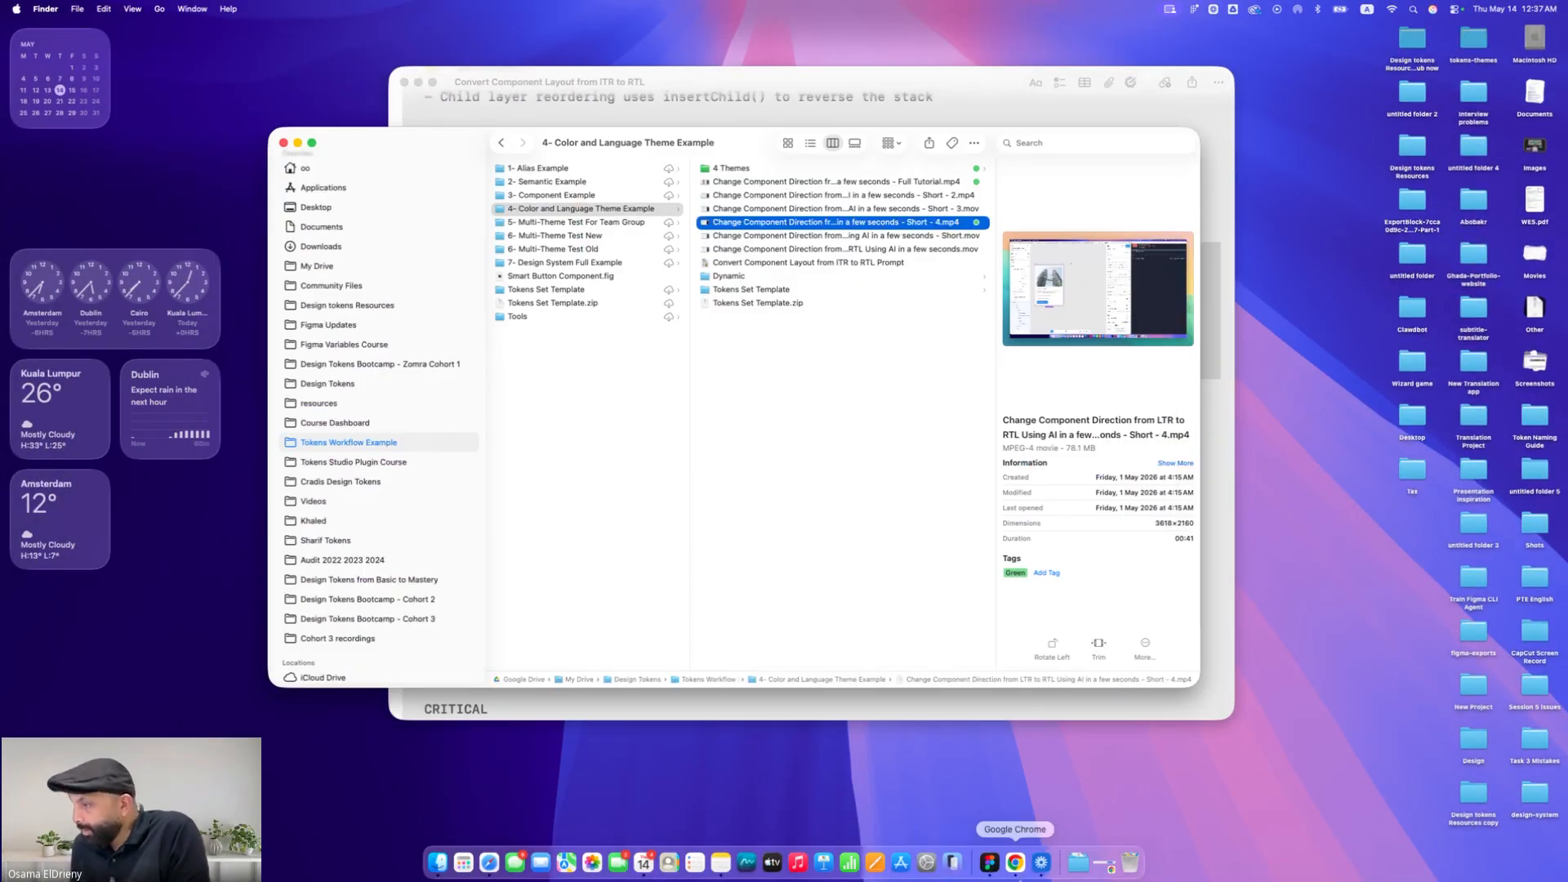
Switch to Figma and inspect the LTR card's star rating frame on the canvas
{"action": "left_click", "coordinate": [992, 865]}
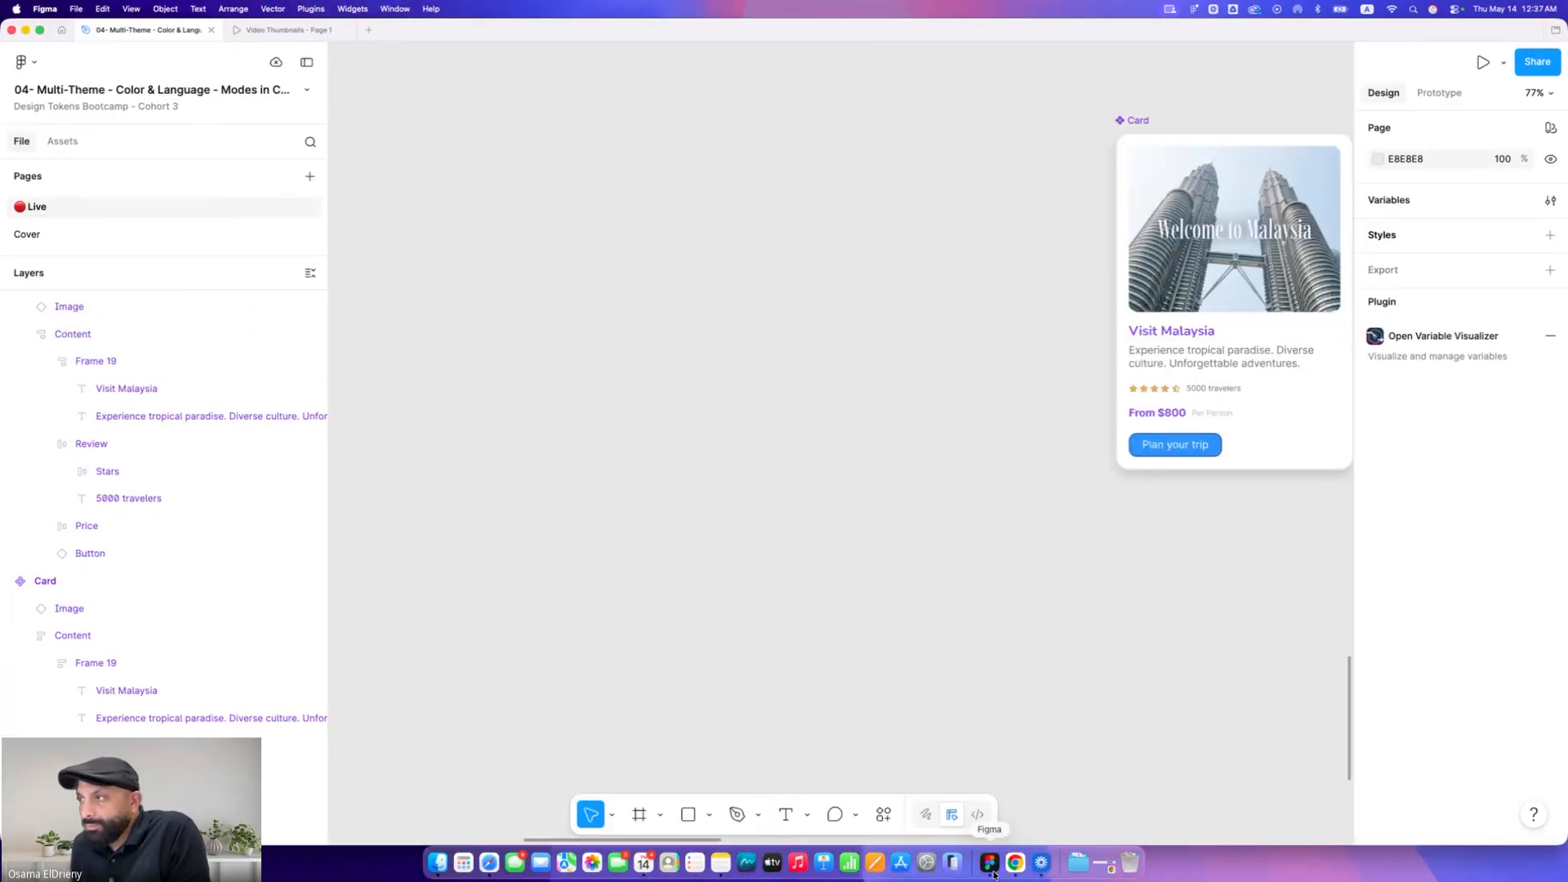
{"action": "scroll", "coordinate": [918, 482], "scroll_direction": "right", "scroll_amount": 6}
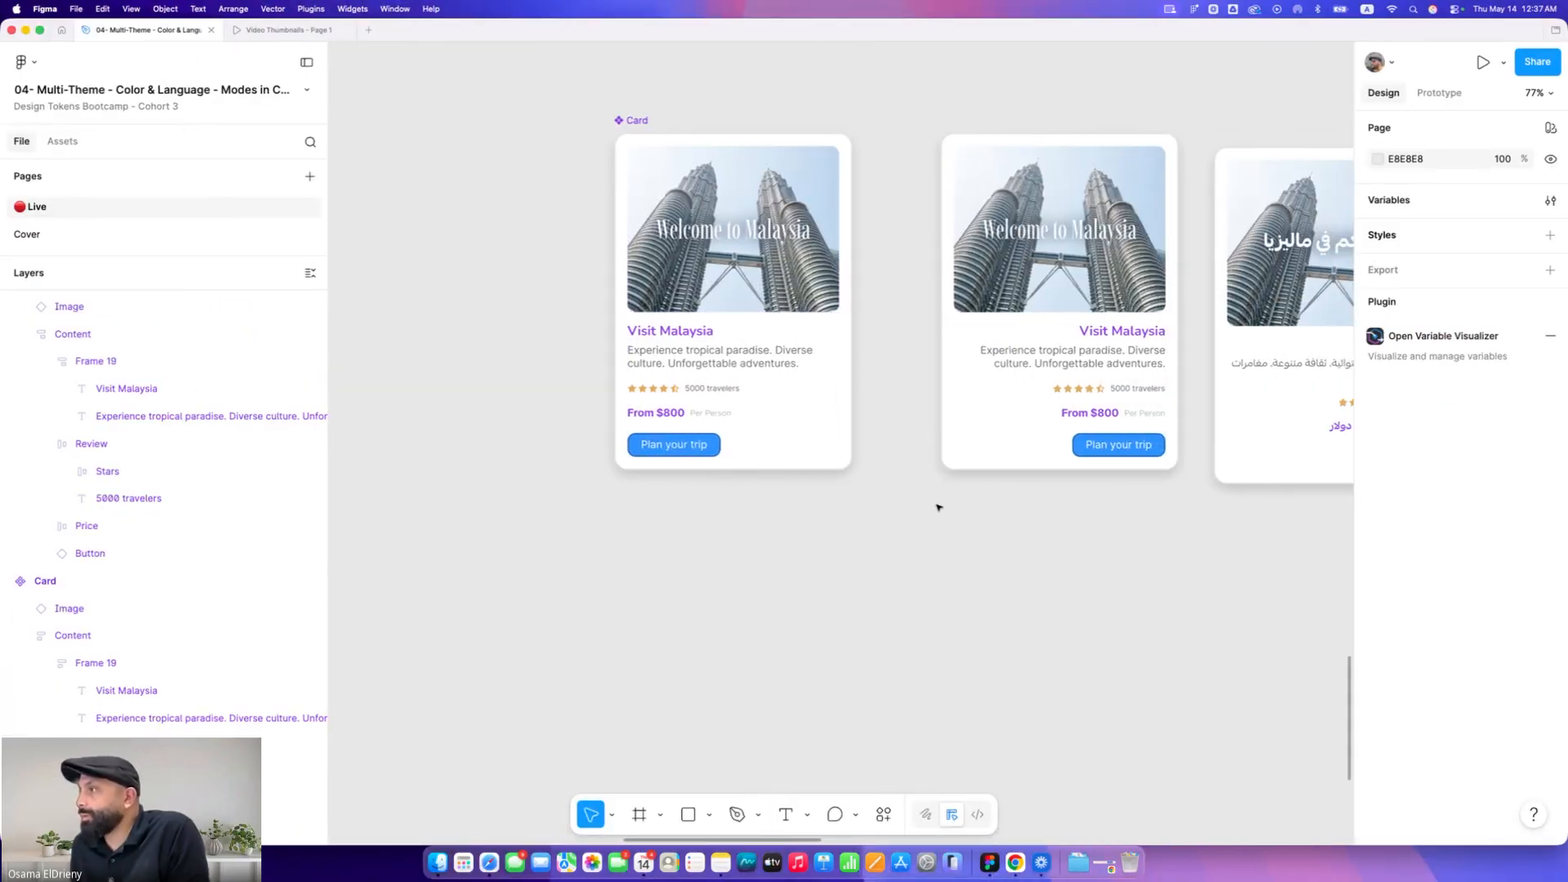
{"action": "scroll", "coordinate": [948, 510], "scroll_direction": "right", "scroll_amount": 2}
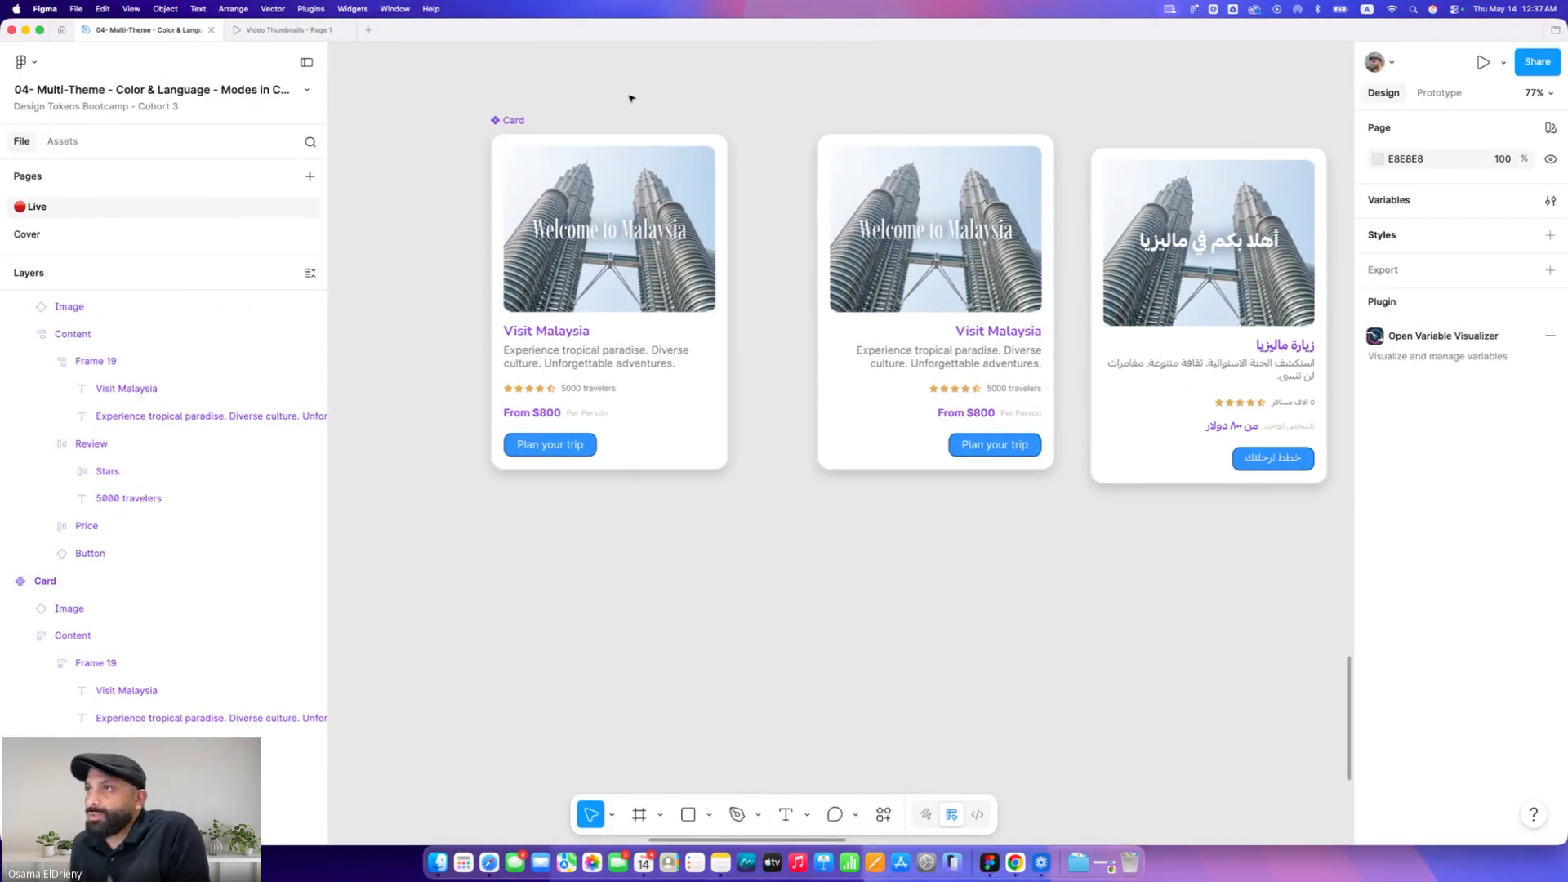
{"action": "scroll", "coordinate": [700, 98], "scroll_direction": "left", "scroll_amount": 3}
{"action": "left_click", "coordinate": [810, 145]}
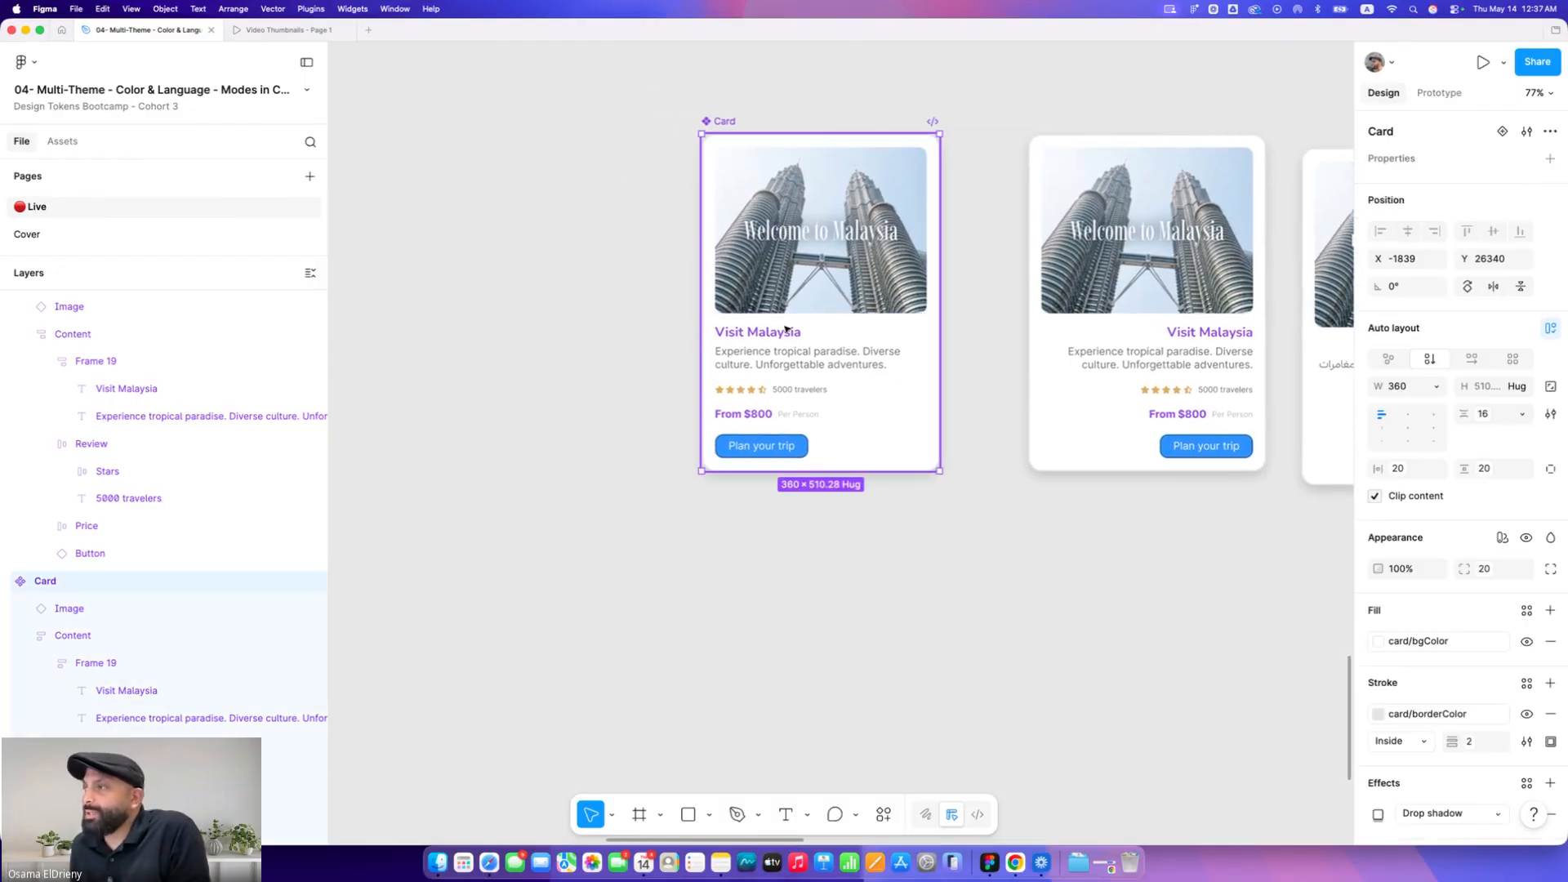
{"action": "scroll", "coordinate": [783, 368], "scroll_direction": "up", "scroll_amount": 5}
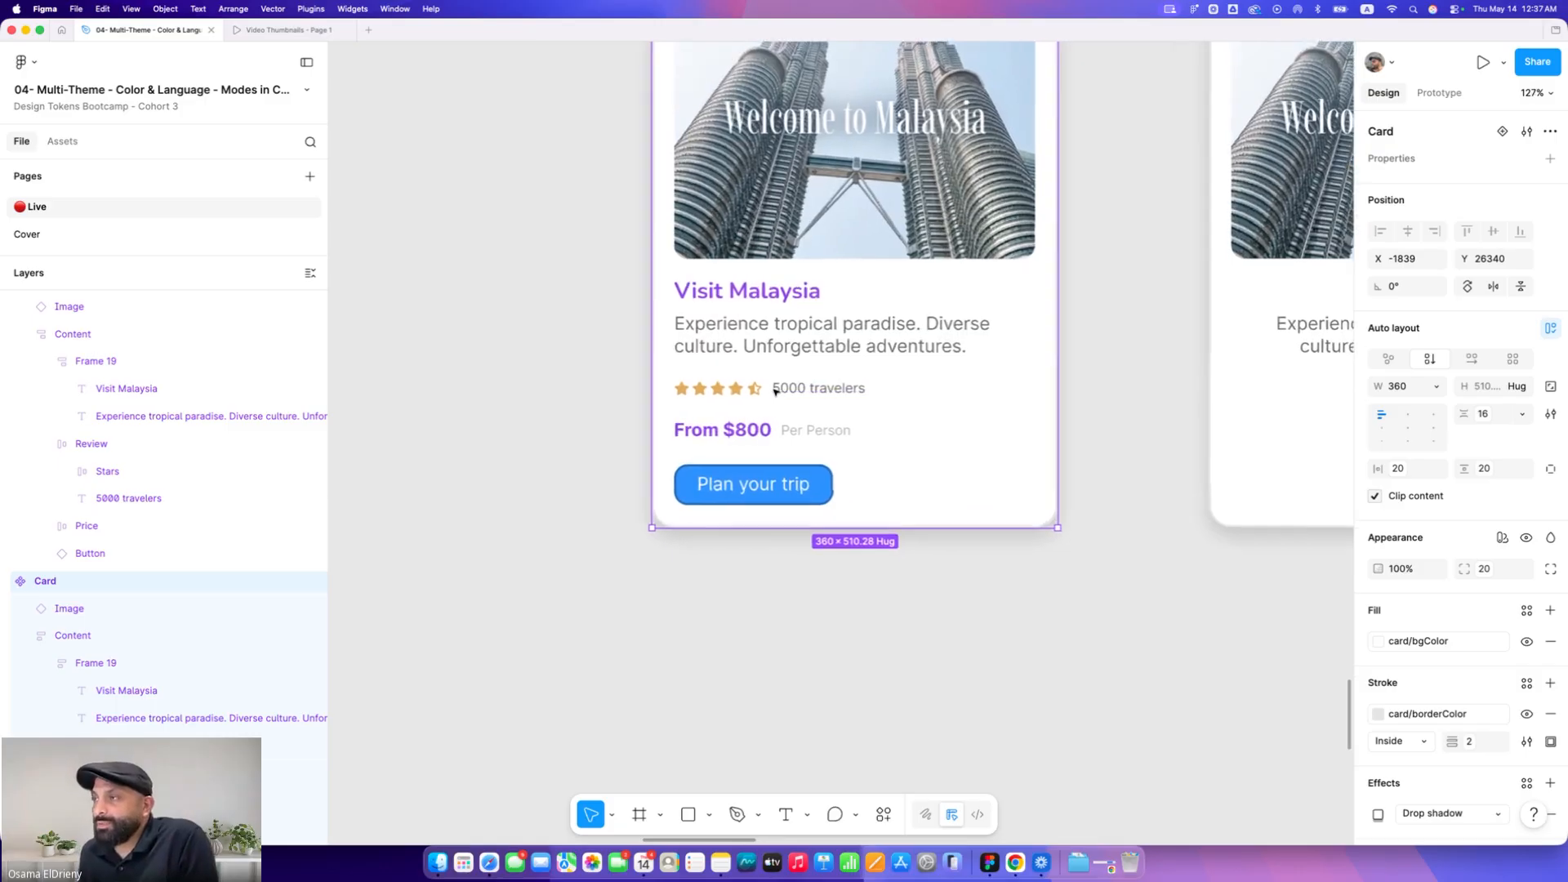
{"action": "left_click", "coordinate": [733, 391]}
{"action": "double_click", "coordinate": [733, 391]}
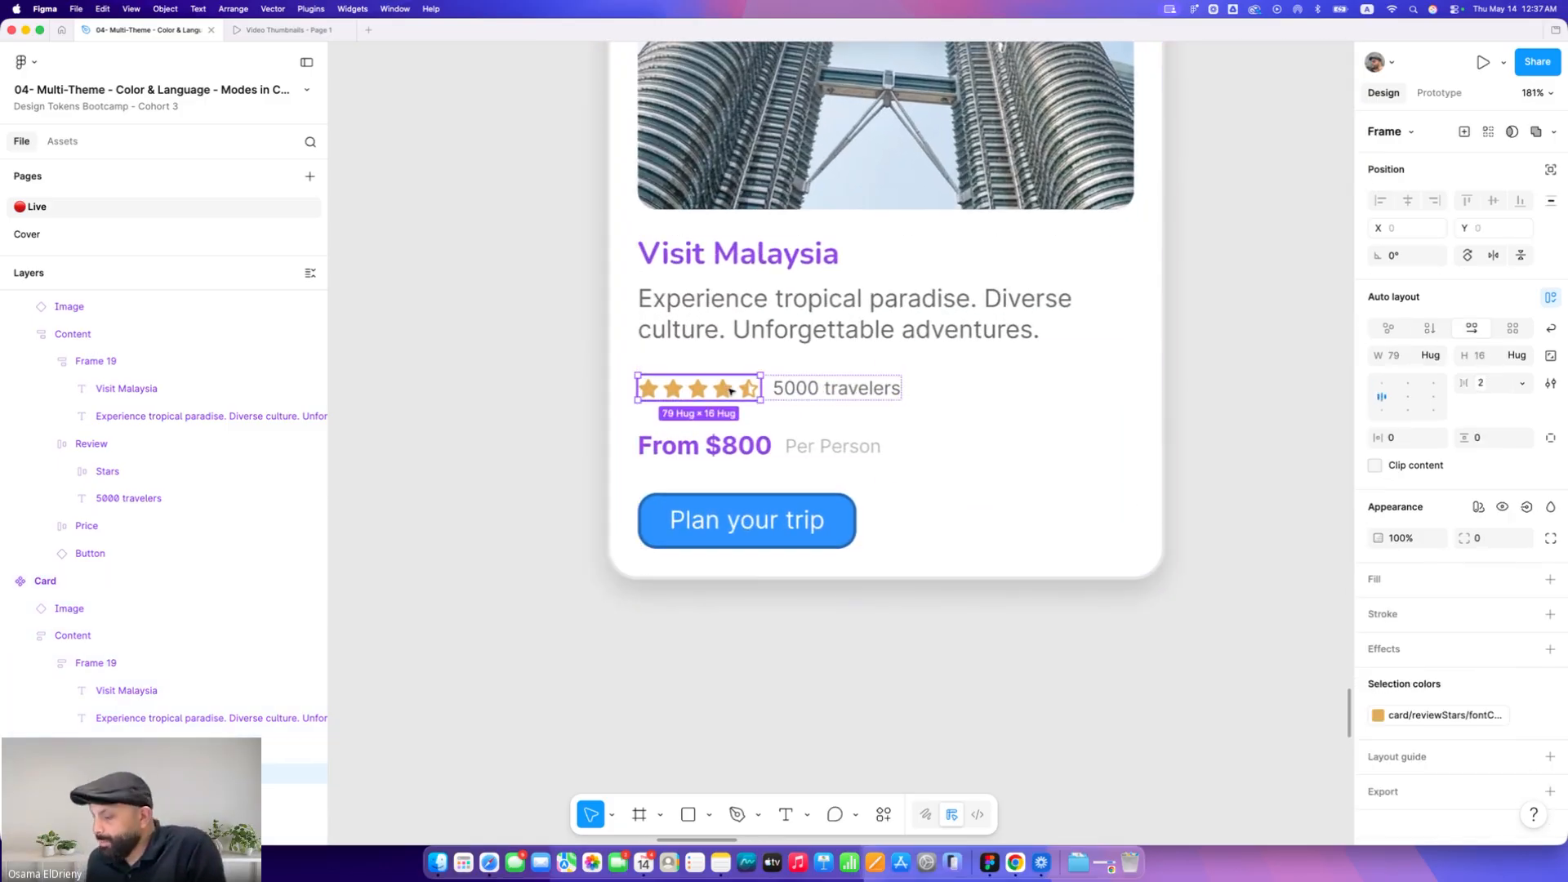
{"action": "key", "text": "Right"}
{"action": "key", "text": "Left"}
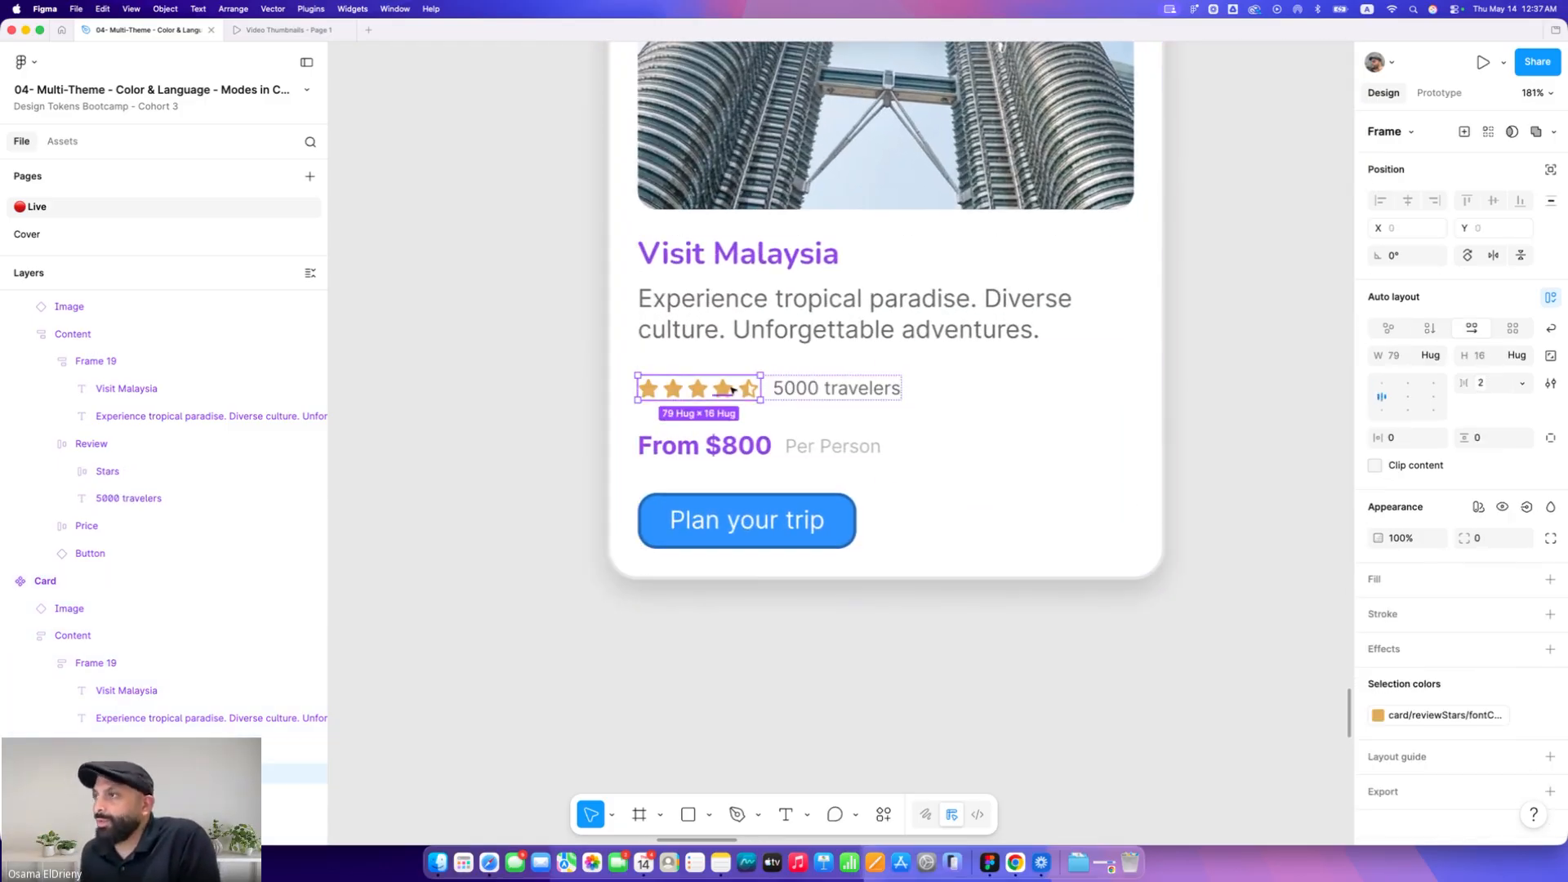
Compare the review rows of the LTR and RTL cards by selecting the stars frame in the first card
{"action": "scroll", "coordinate": [732, 390], "scroll_direction": "down", "scroll_amount": 3}
{"action": "scroll", "coordinate": [733, 391], "scroll_direction": "down", "scroll_amount": 3}
{"action": "left_click", "coordinate": [1113, 640]}
{"action": "scroll", "coordinate": [1143, 635], "scroll_direction": "right", "scroll_amount": 3}
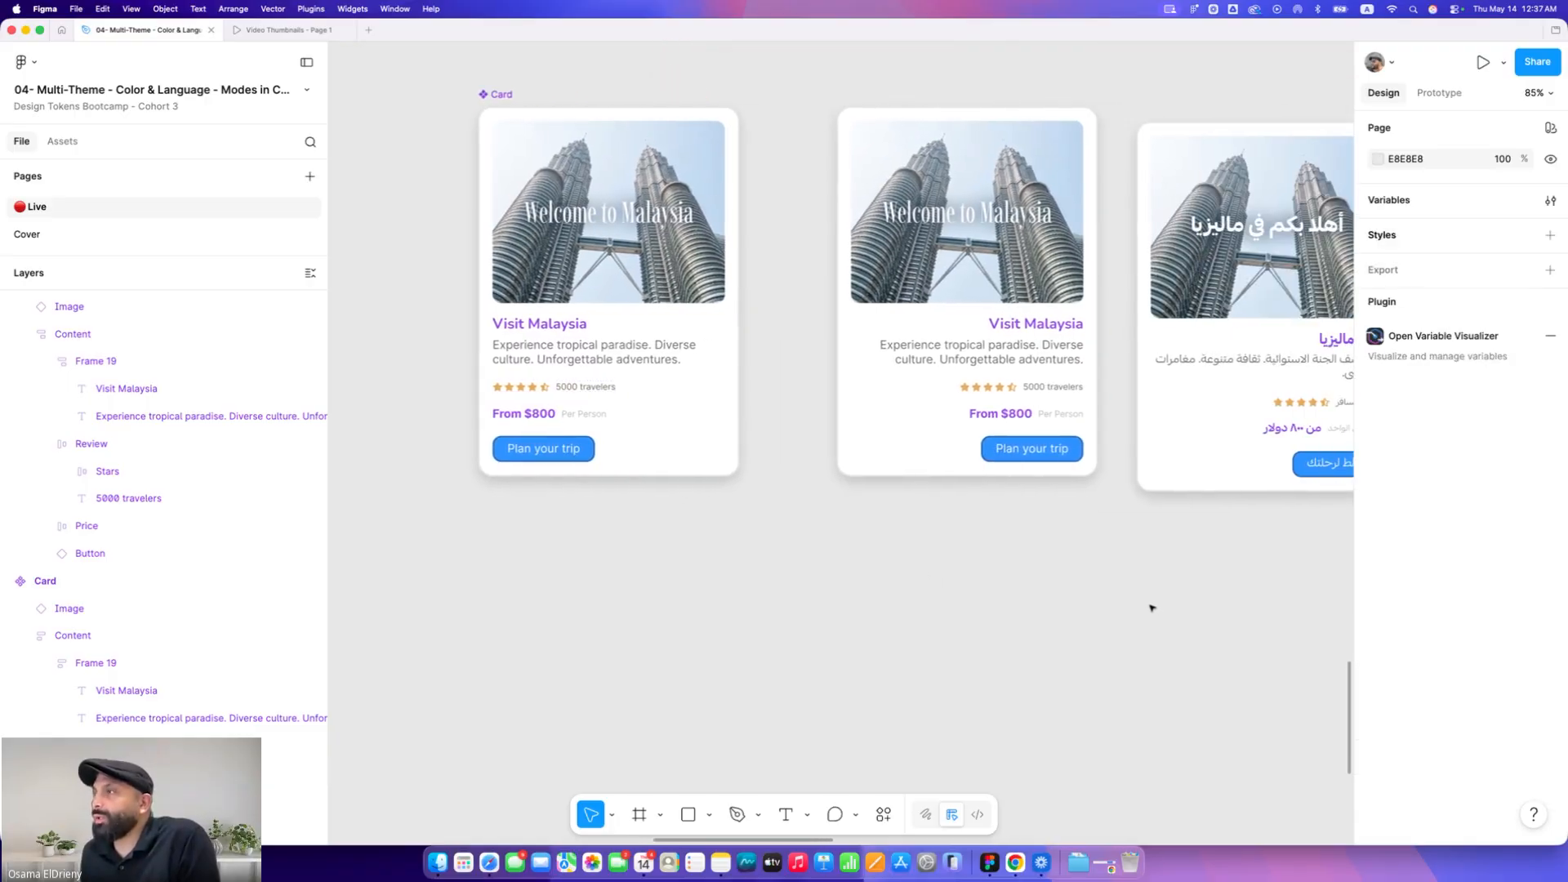
{"action": "left_click", "coordinate": [968, 389]}
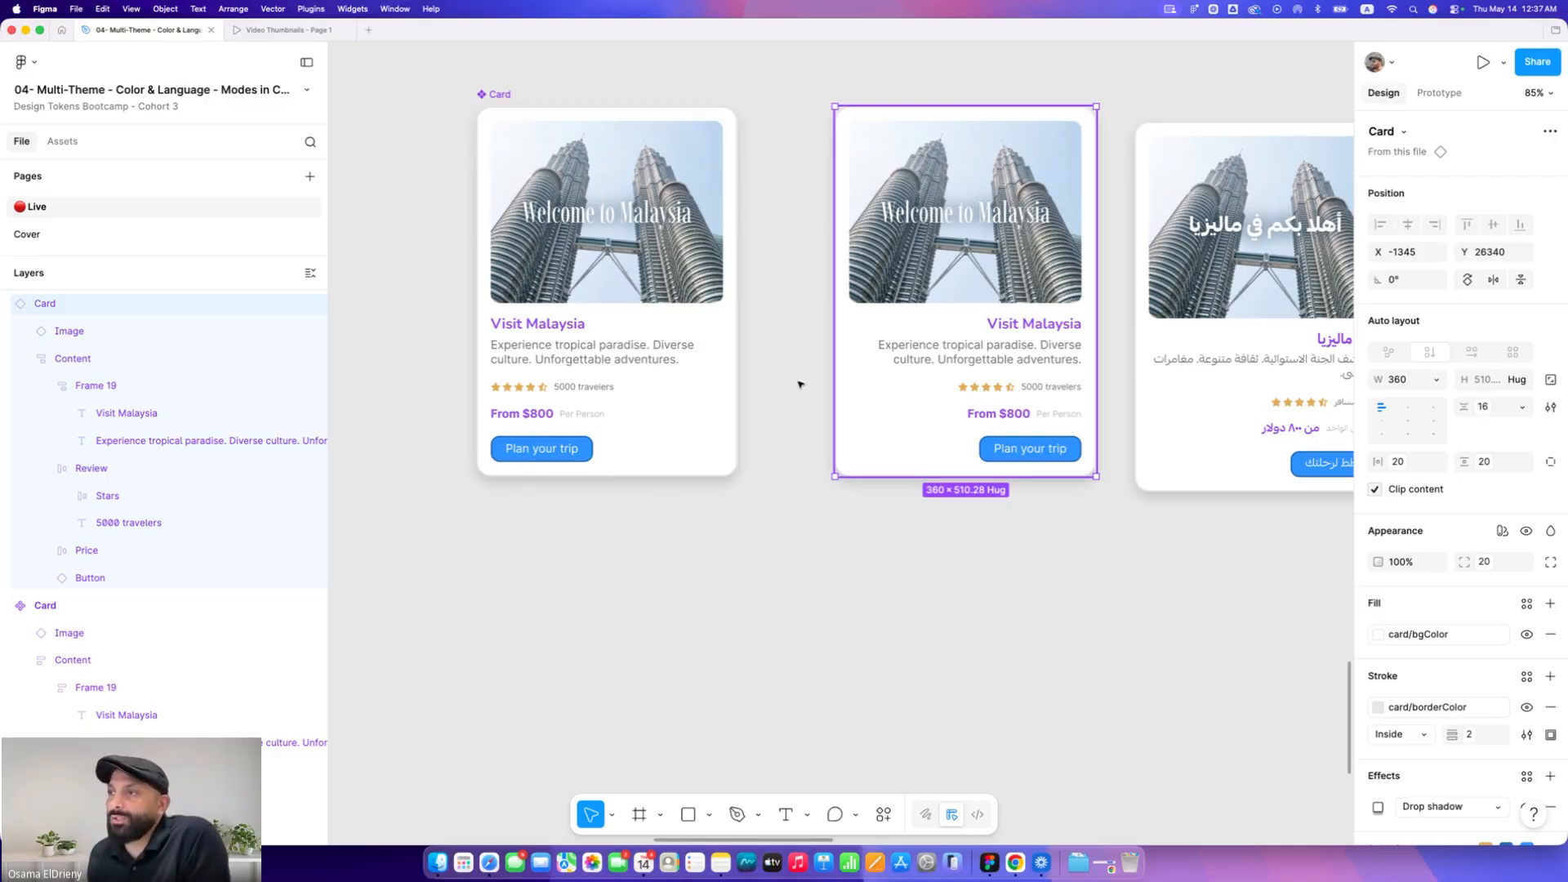
{"action": "left_click", "coordinate": [677, 375]}
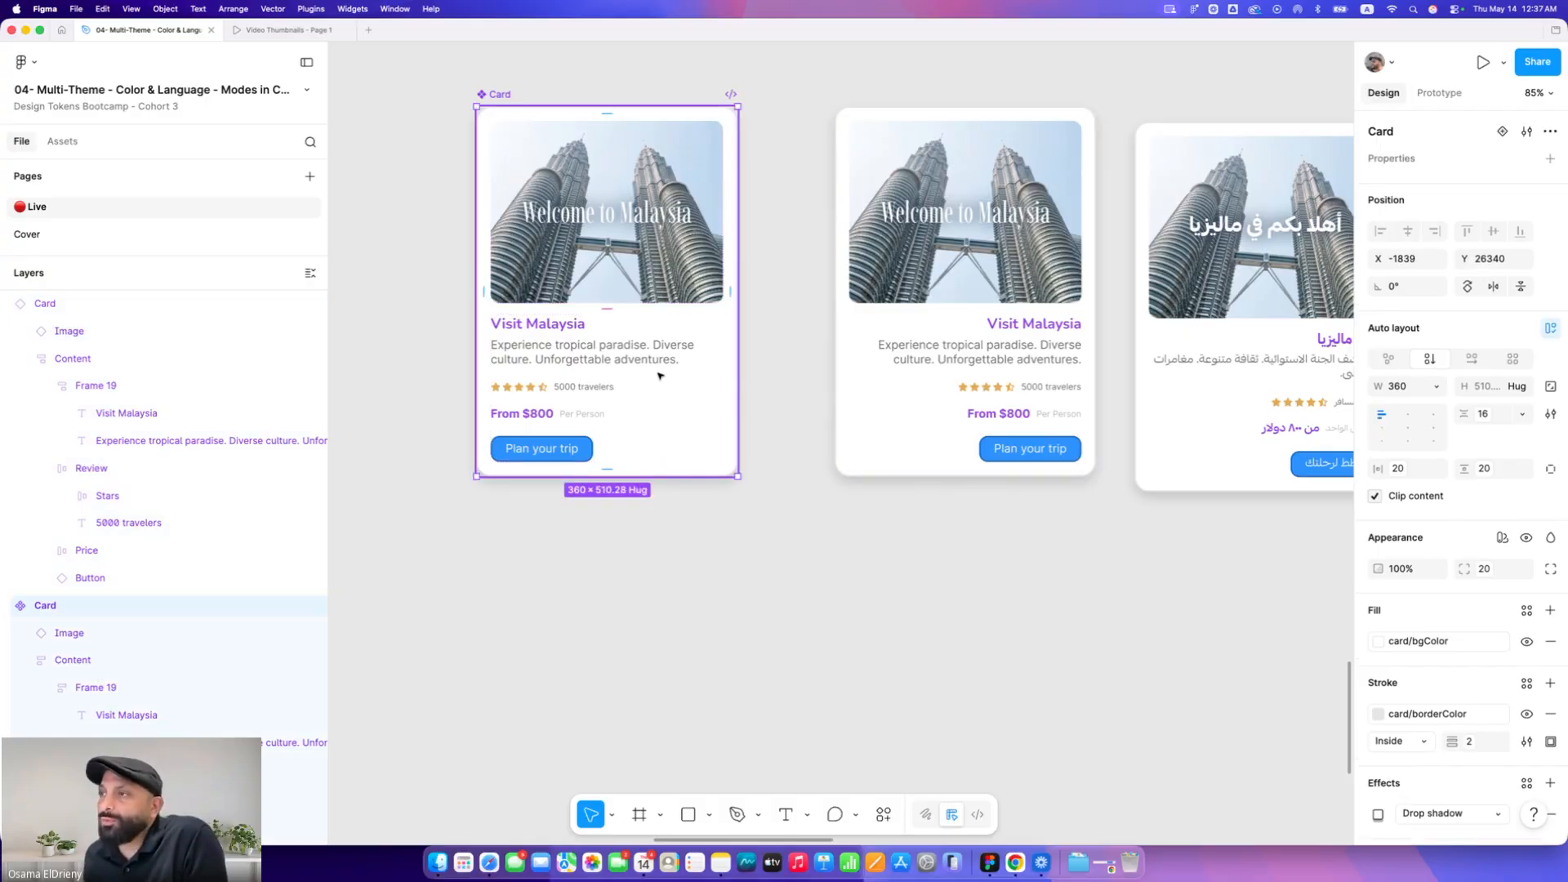
{"action": "scroll", "coordinate": [513, 387], "scroll_direction": "up", "scroll_amount": 5}
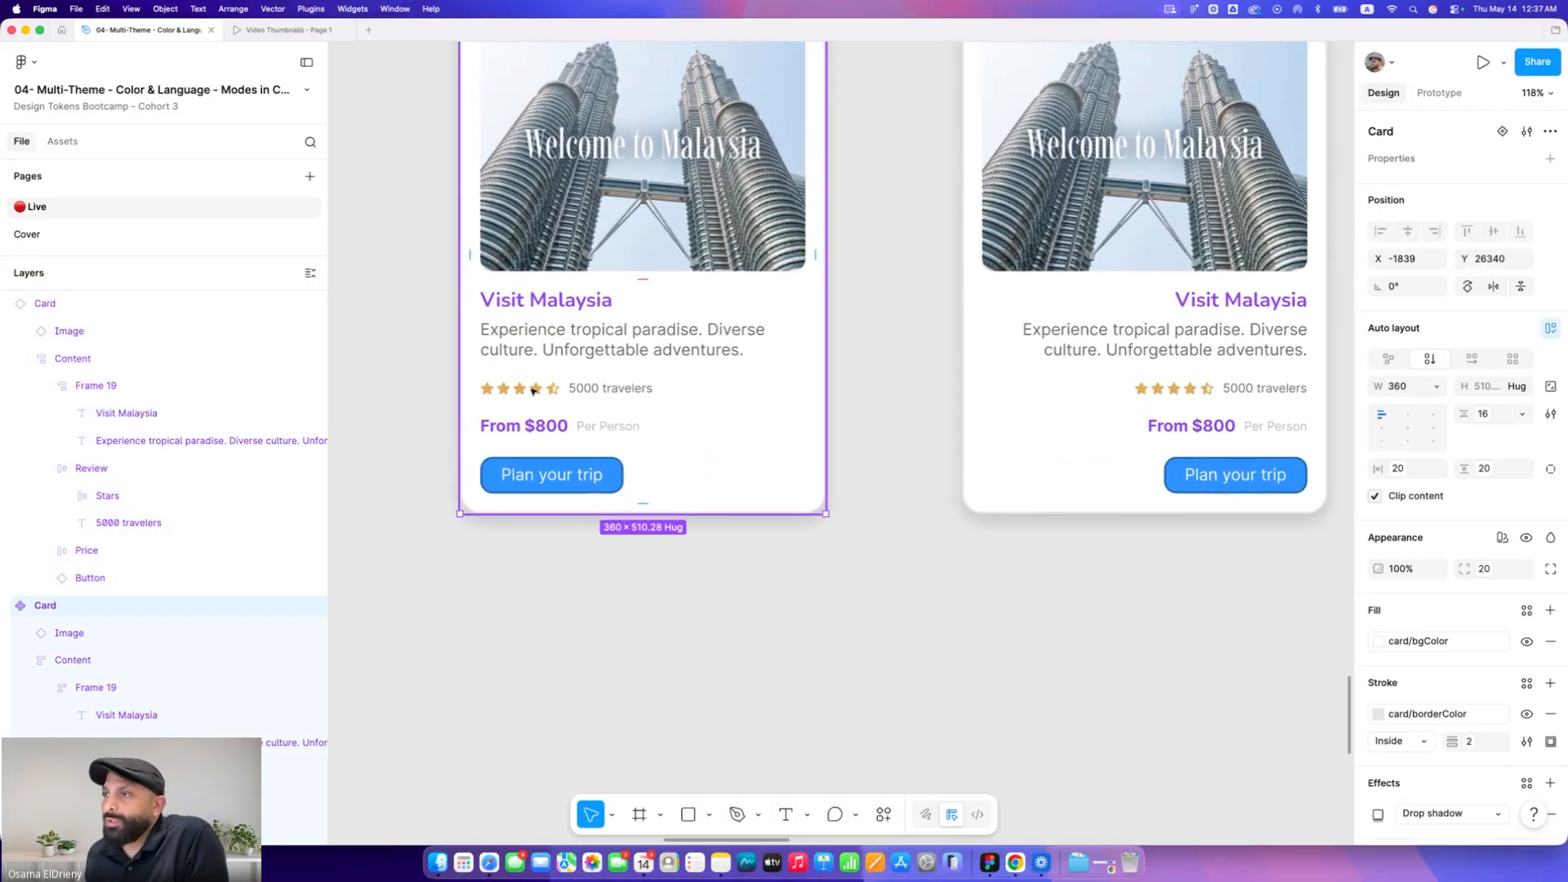
{"action": "double_click", "coordinate": [542, 393]}
{"action": "double_click", "coordinate": [543, 393]}
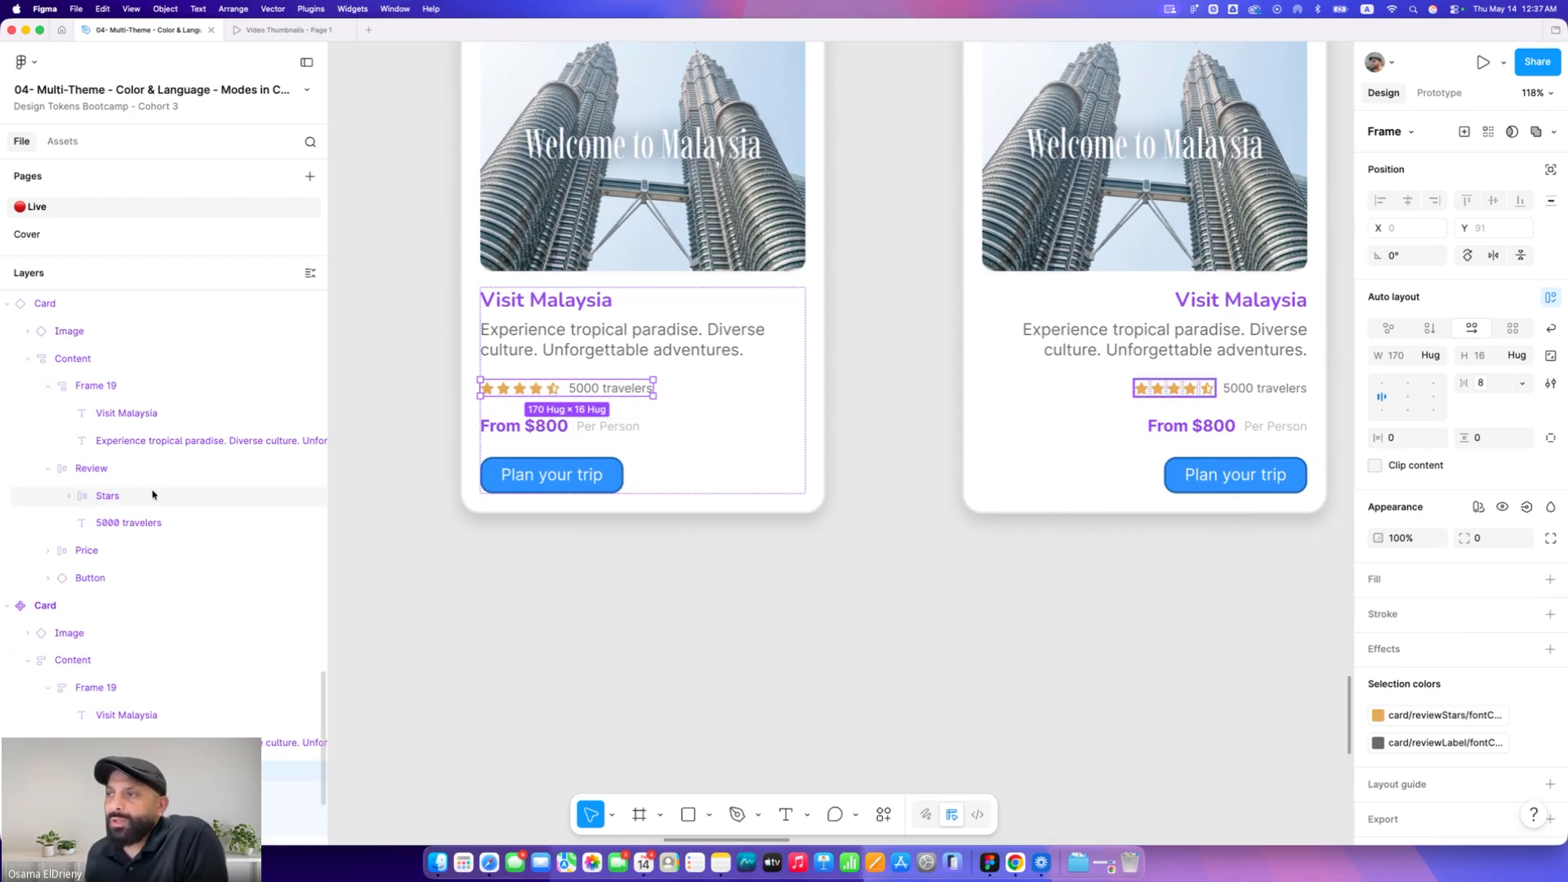
Duplicate the review row and move its stars after the 5000 travelers label in the copy
{"action": "key", "text": "super+d"}
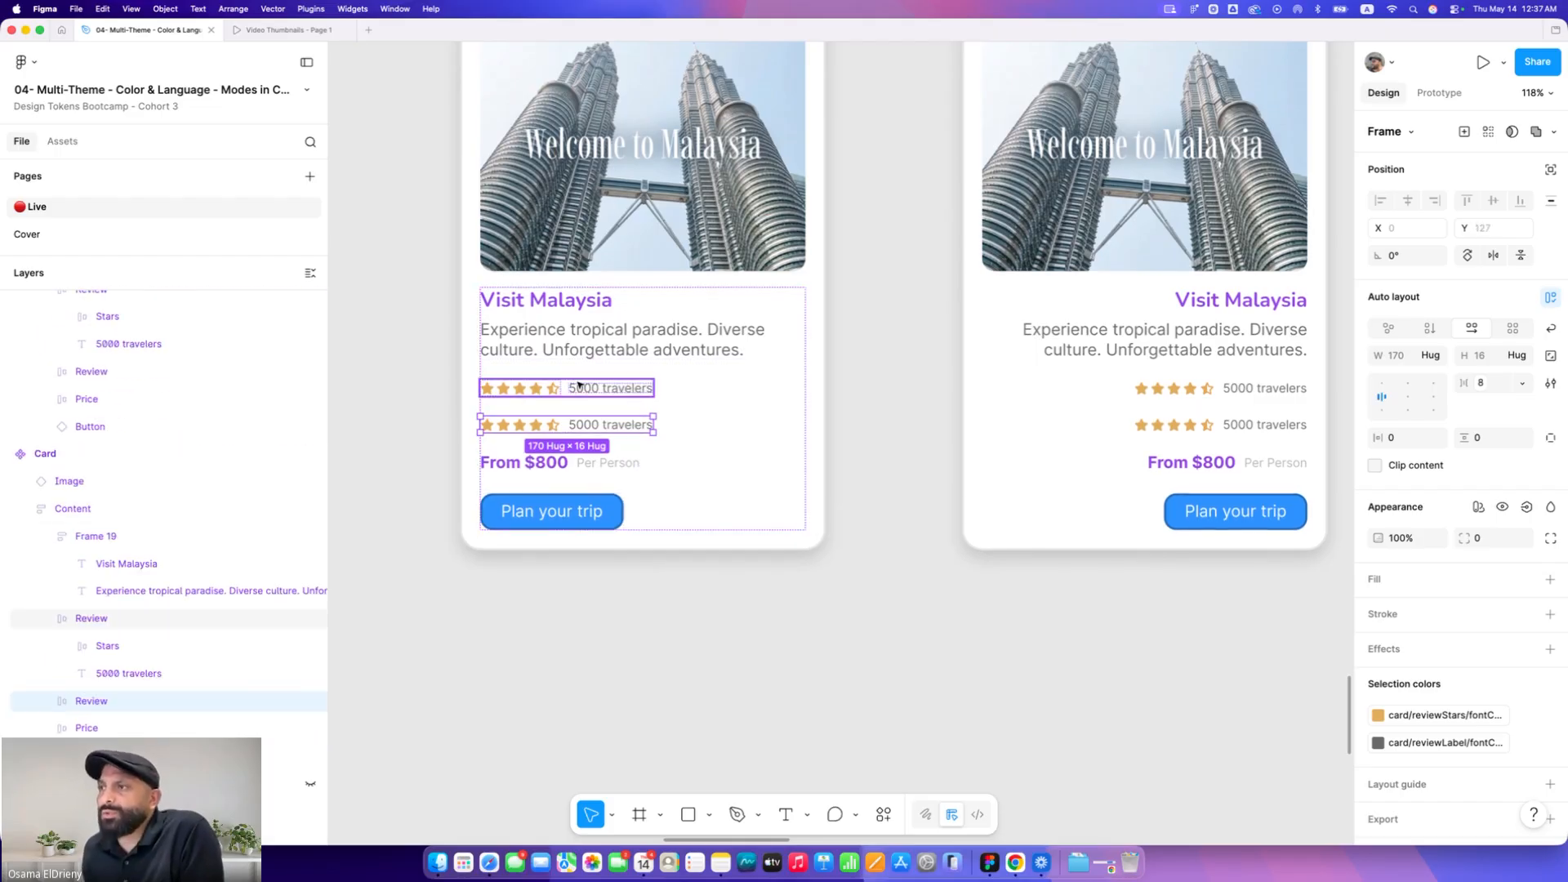
{"action": "double_click", "coordinate": [540, 425]}
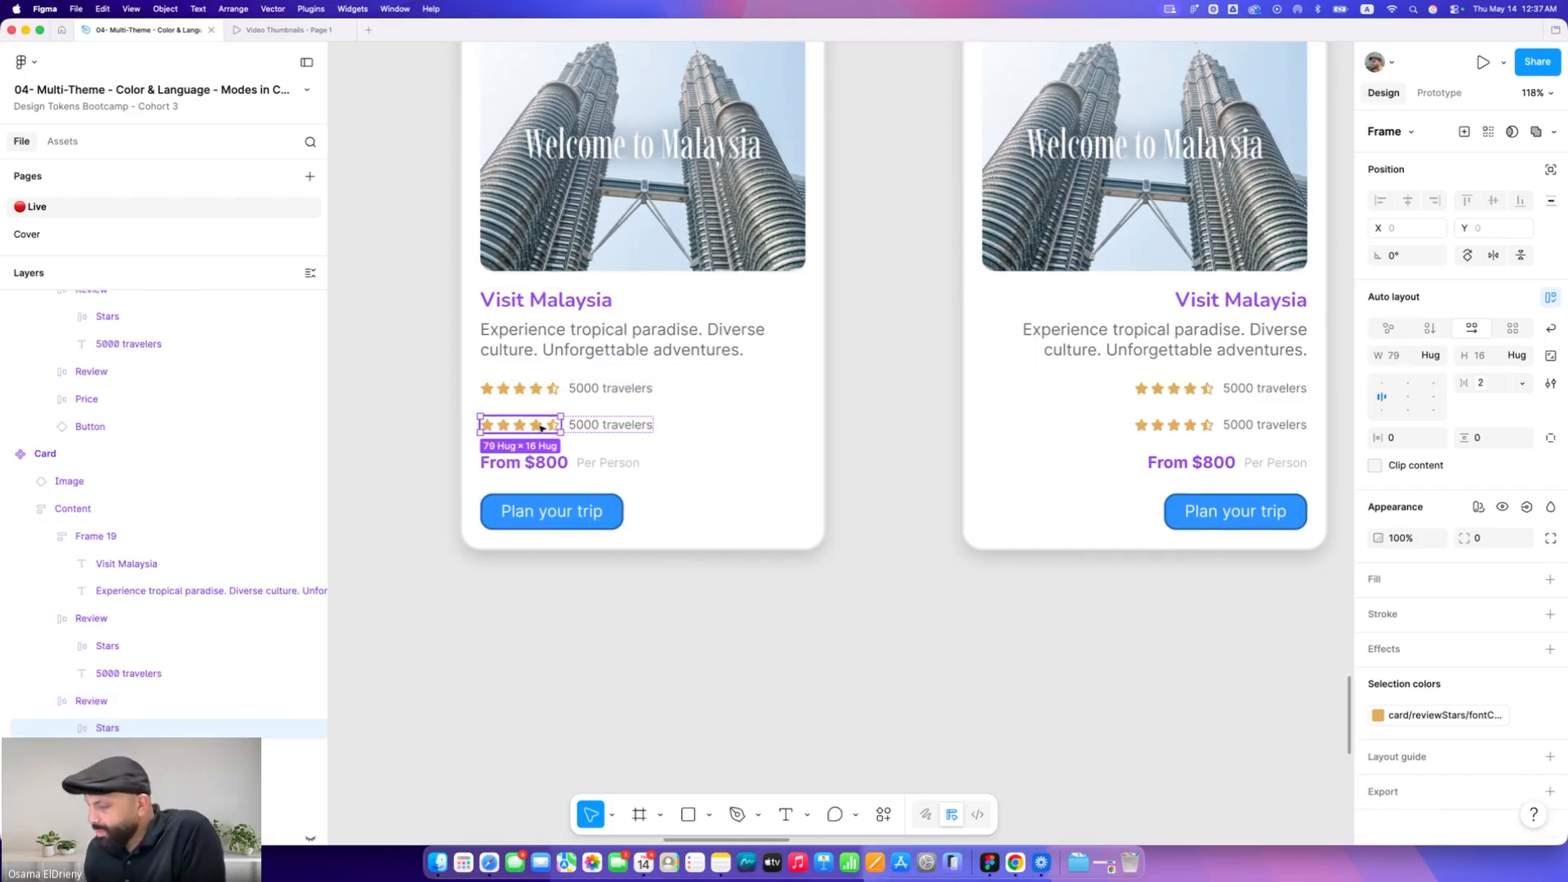
{"action": "key", "text": "Right"}
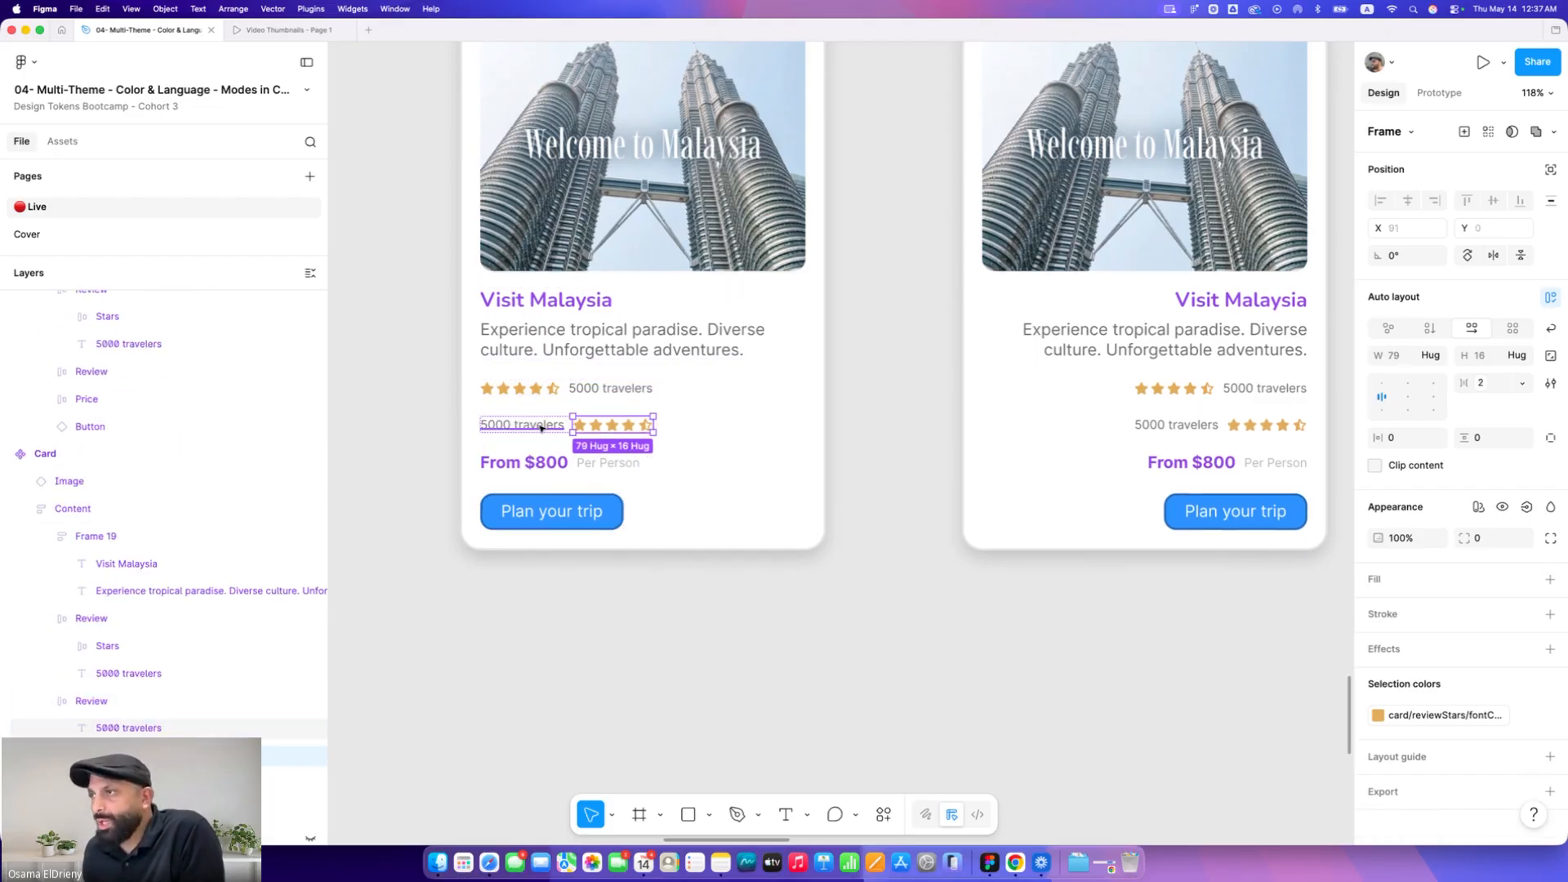
Duplicate the price row and move From $800 after Per Person in the copy
{"action": "left_click", "coordinate": [573, 467]}
{"action": "key", "text": "super+d"}
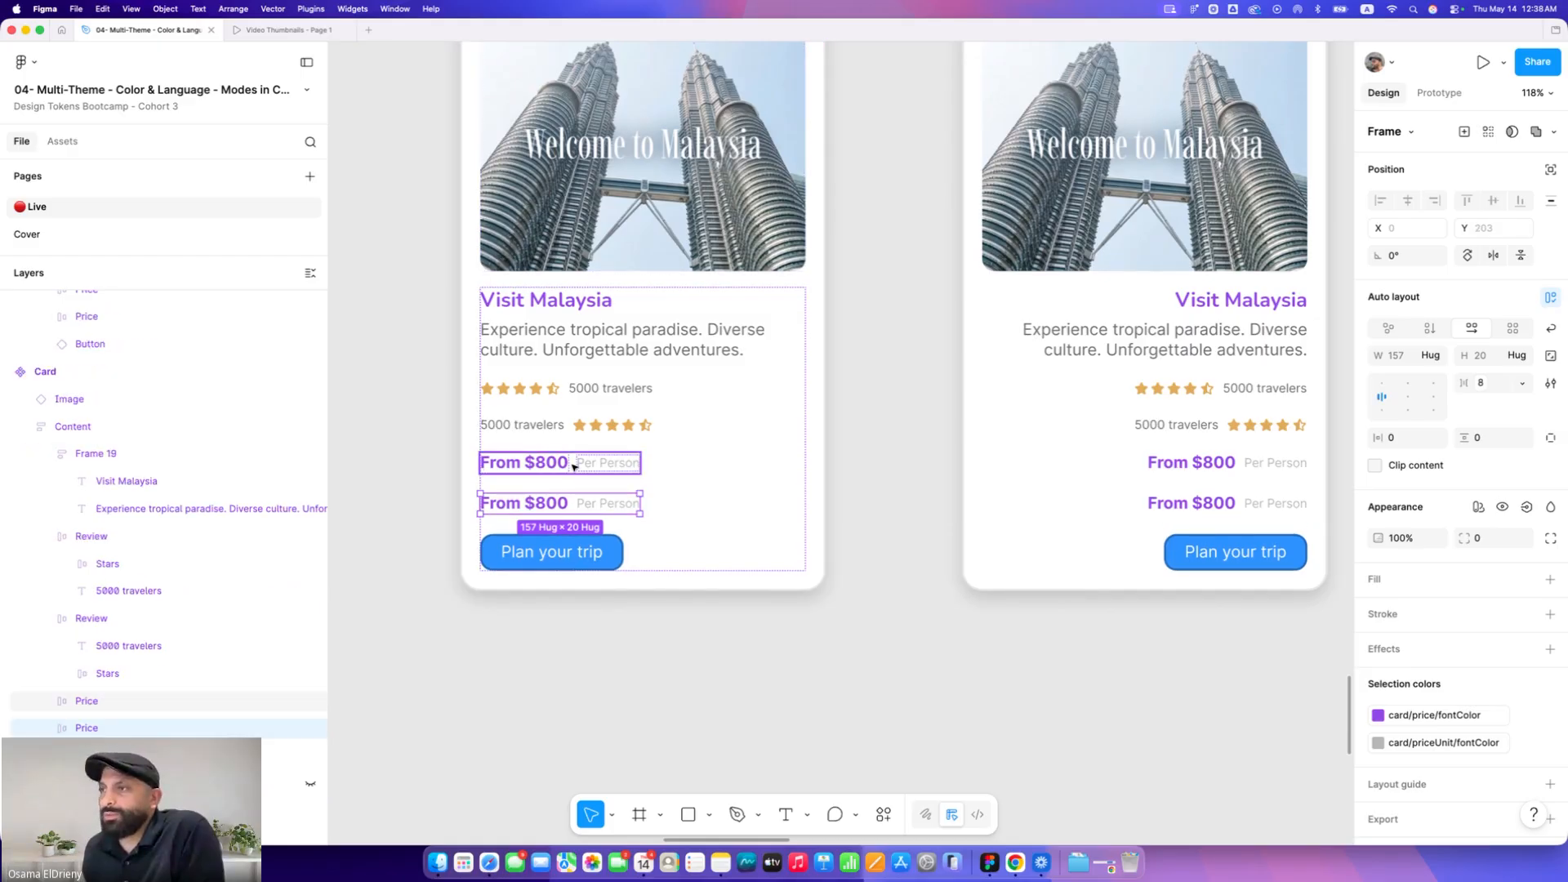
{"action": "double_click", "coordinate": [602, 509]}
{"action": "left_click", "coordinate": [546, 507]}
{"action": "key", "text": "Right"}
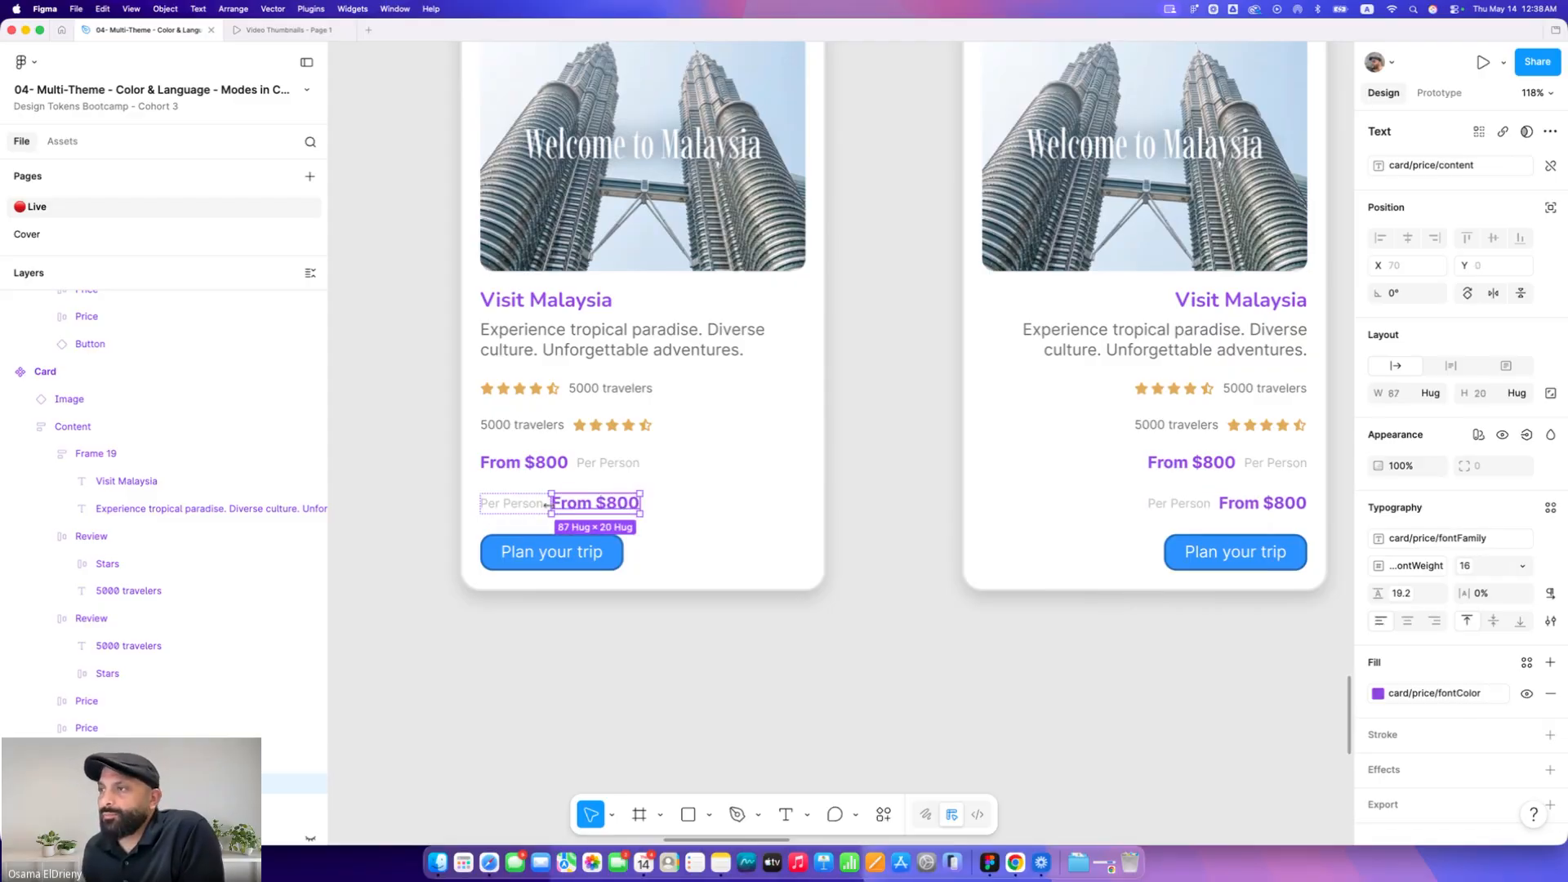
Bind the original review and price rows' visibility to a new boolean component property named LTR
{"action": "left_click", "coordinate": [759, 393]}
{"action": "left_click", "coordinate": [625, 426]}
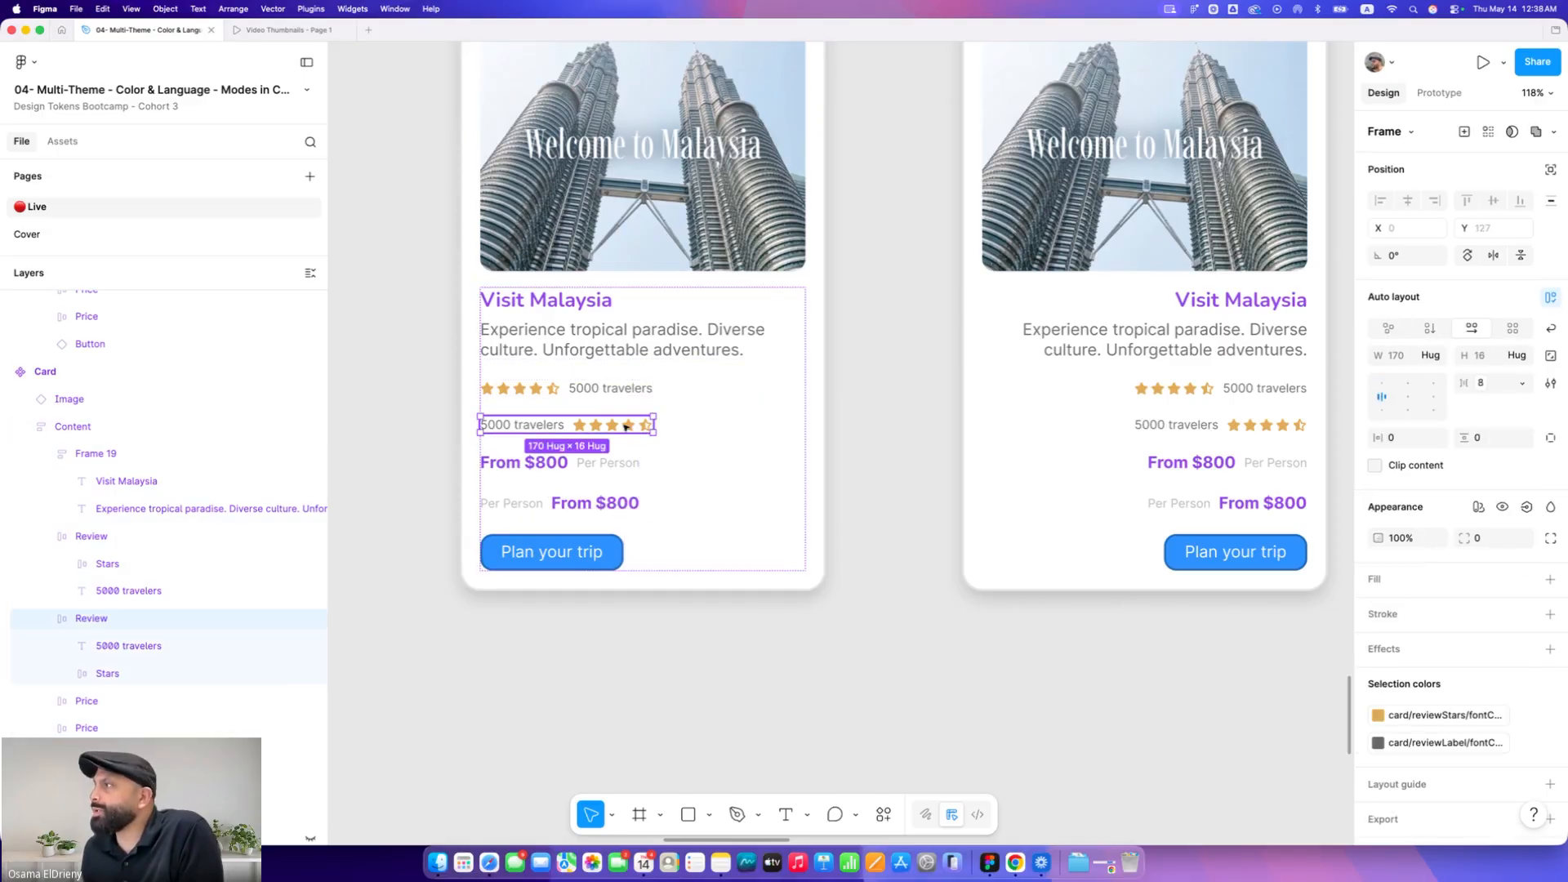
{"action": "left_click", "coordinate": [608, 462], "text": "shift"}
{"action": "left_click", "coordinate": [631, 501], "text": "shift"}
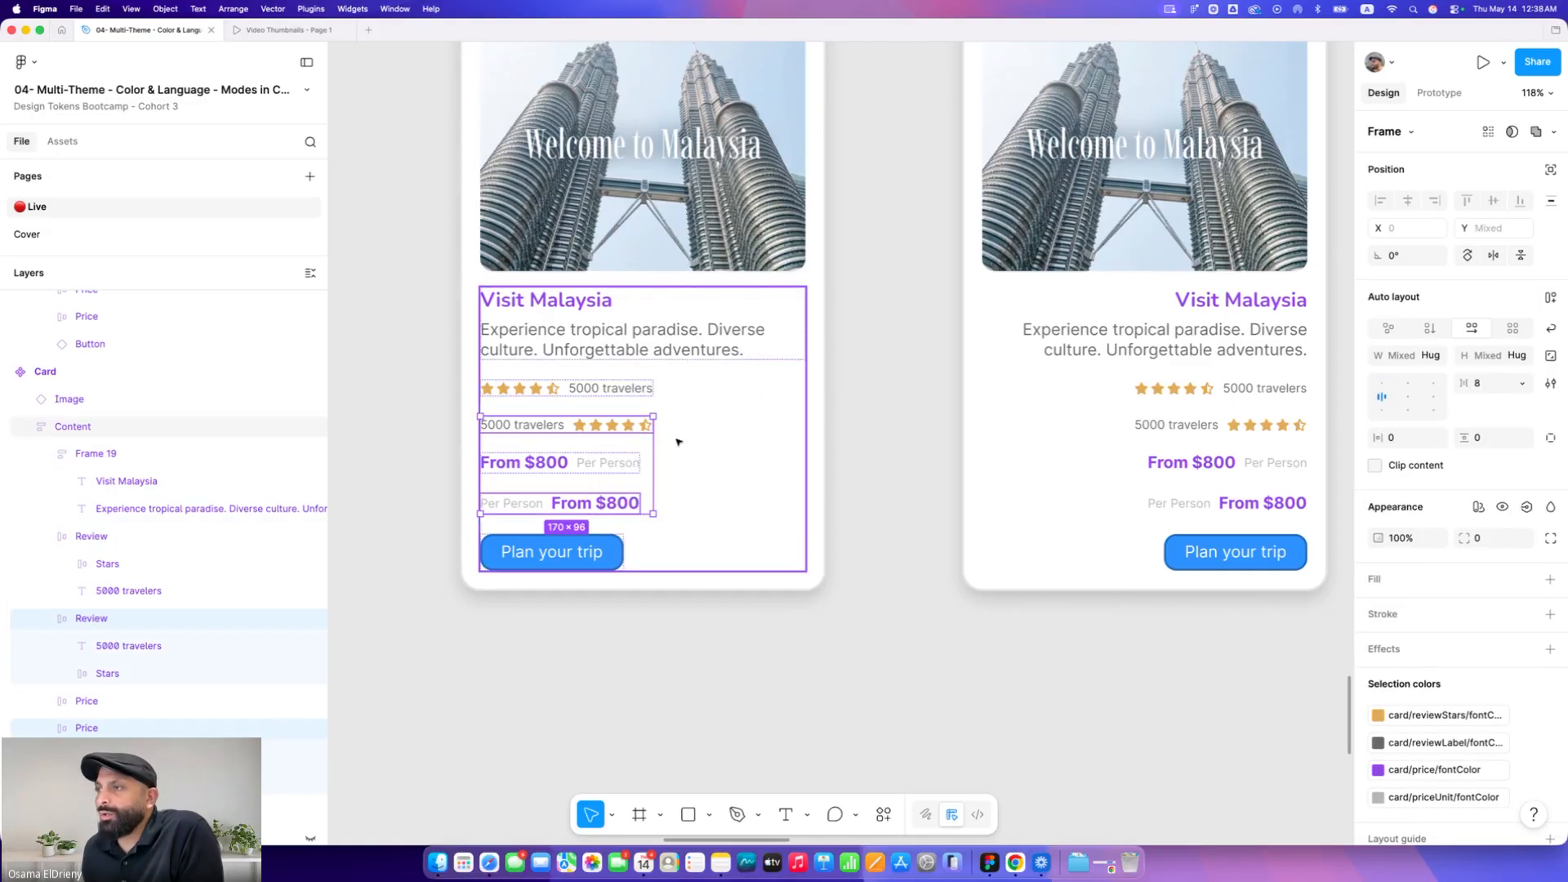
{"action": "scroll", "coordinate": [680, 436], "scroll_direction": "down", "scroll_amount": 2}
{"action": "scroll", "coordinate": [680, 435], "scroll_direction": "down", "scroll_amount": 2}
{"action": "left_click", "coordinate": [621, 400]}
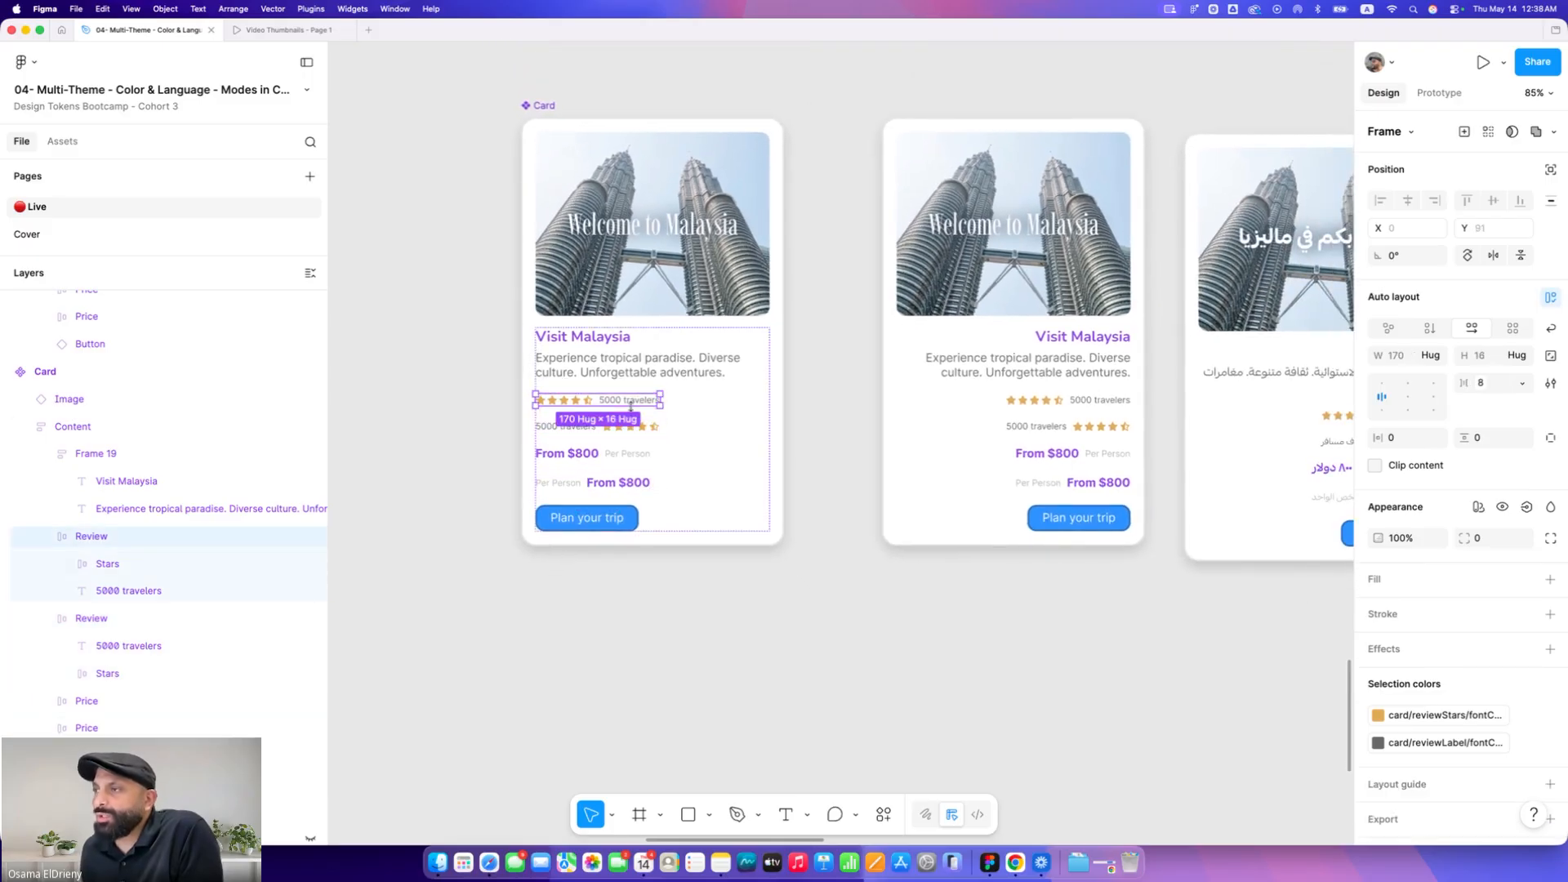
{"action": "left_click", "coordinate": [627, 455], "text": "shift"}
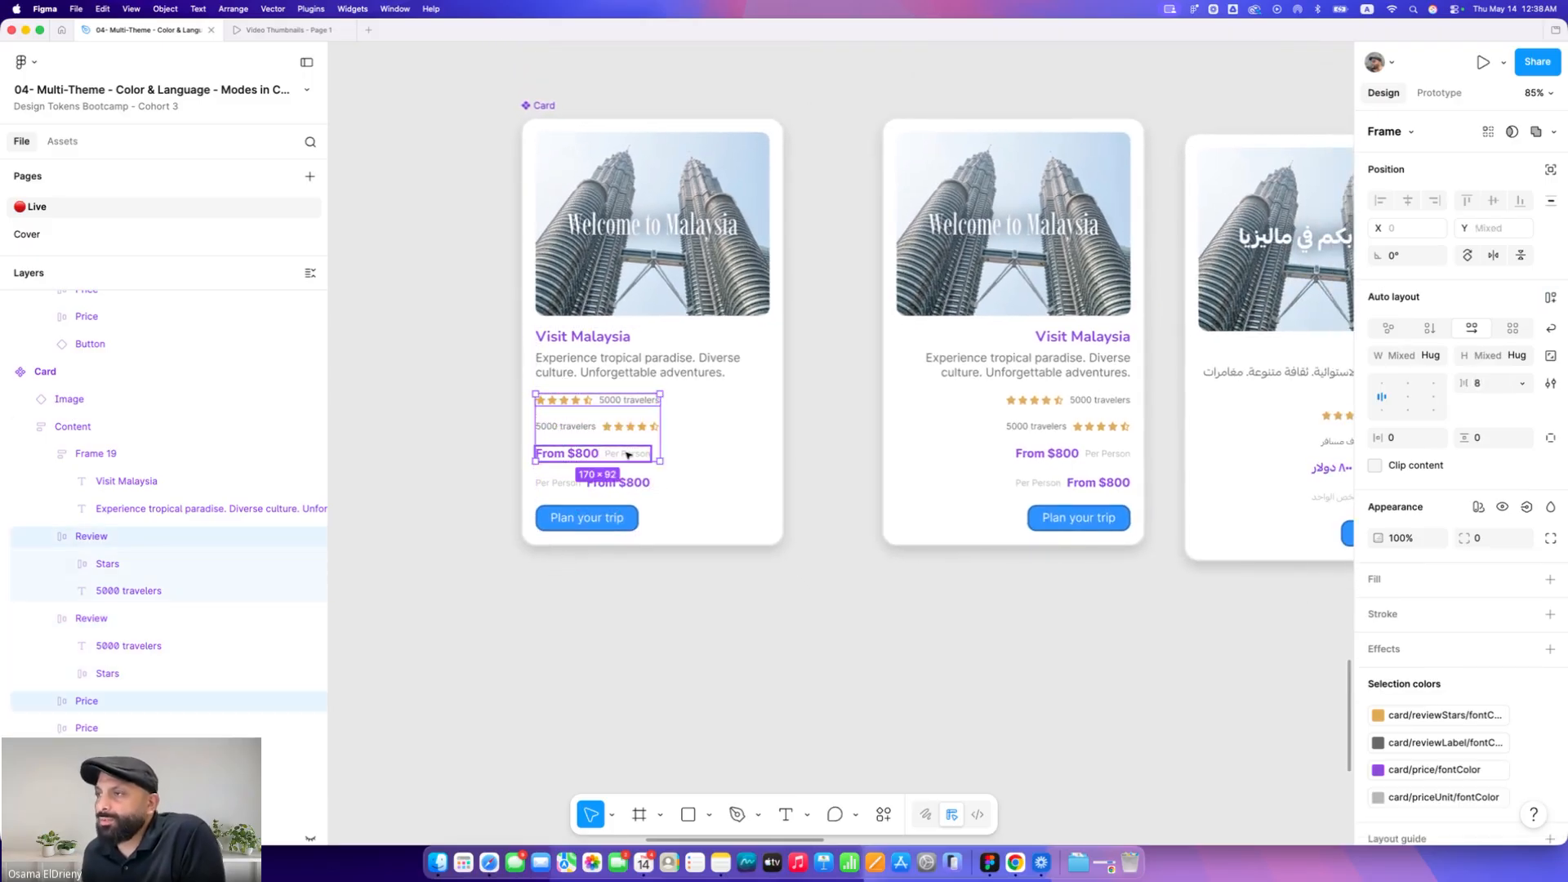
{"action": "left_click", "coordinate": [1525, 507]}
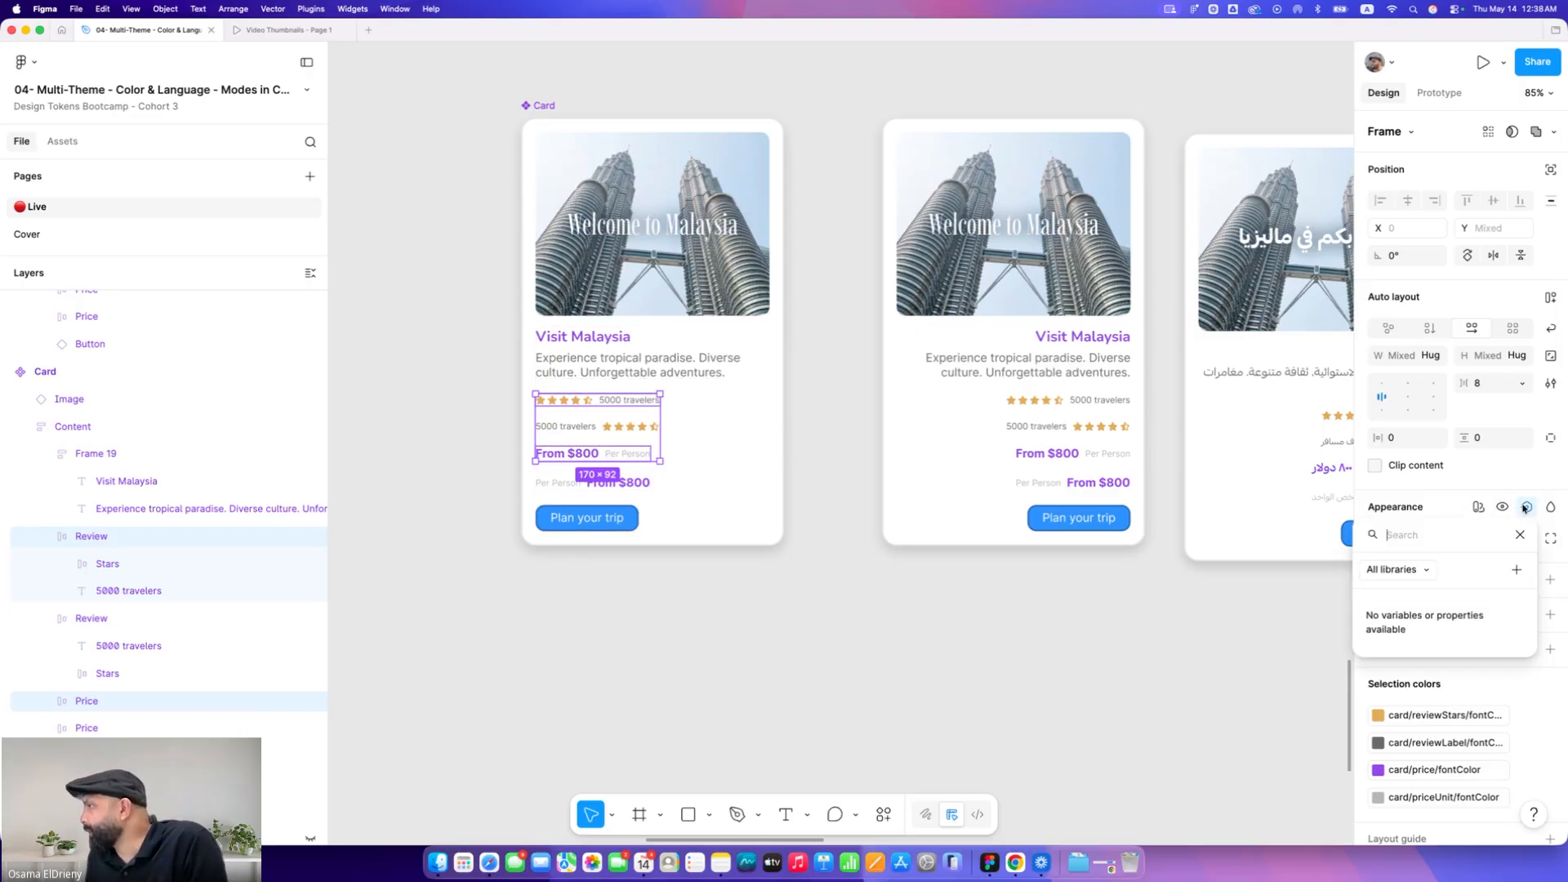
{"action": "left_click", "coordinate": [1515, 570]}
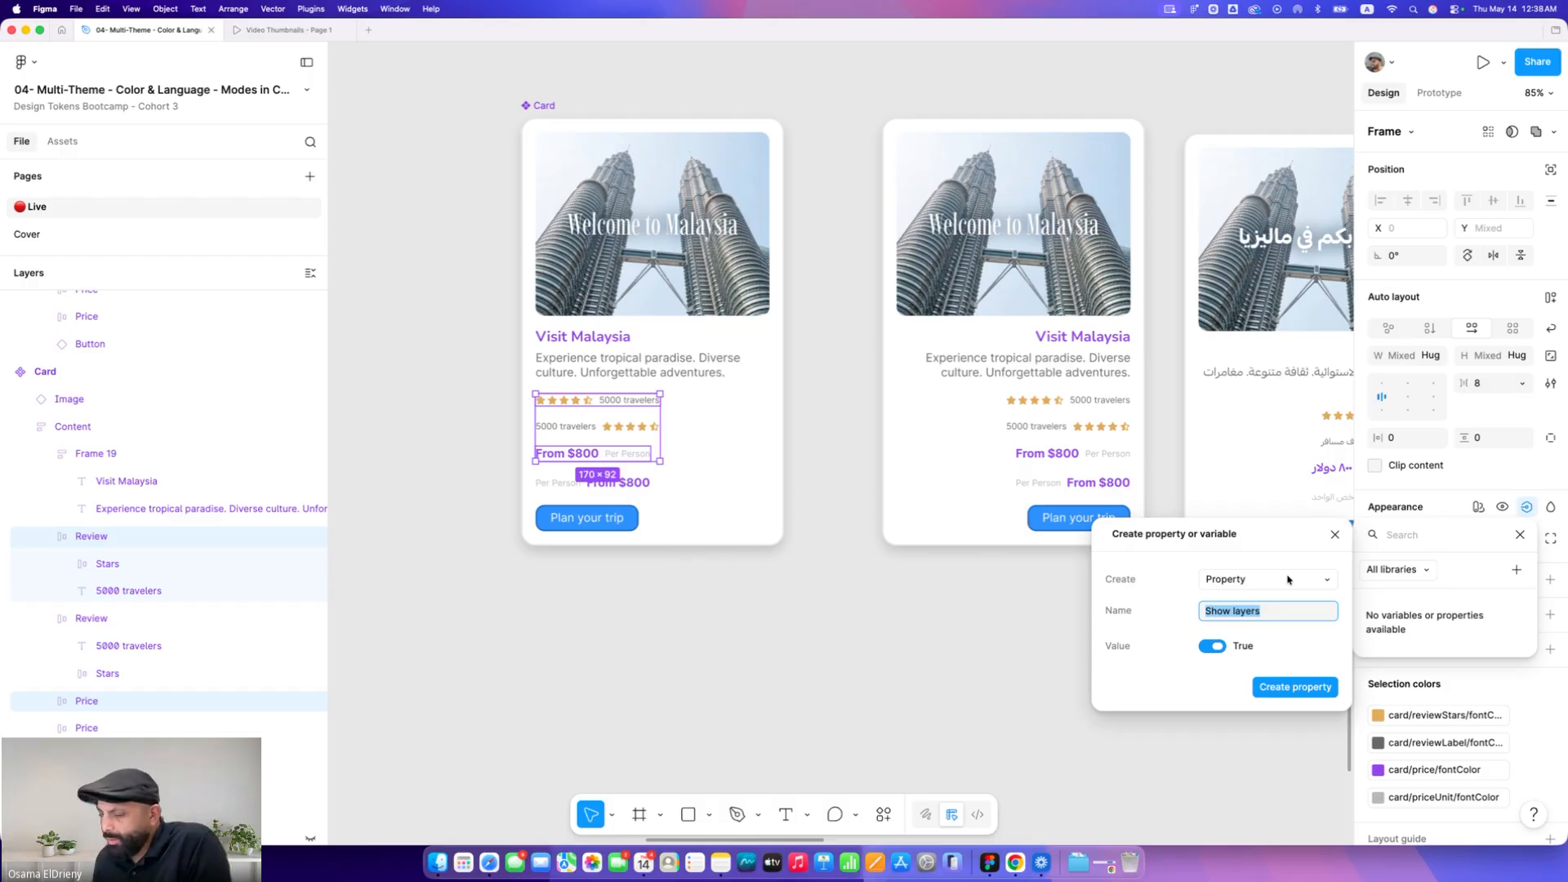
{"action": "type", "text": "LTR"}
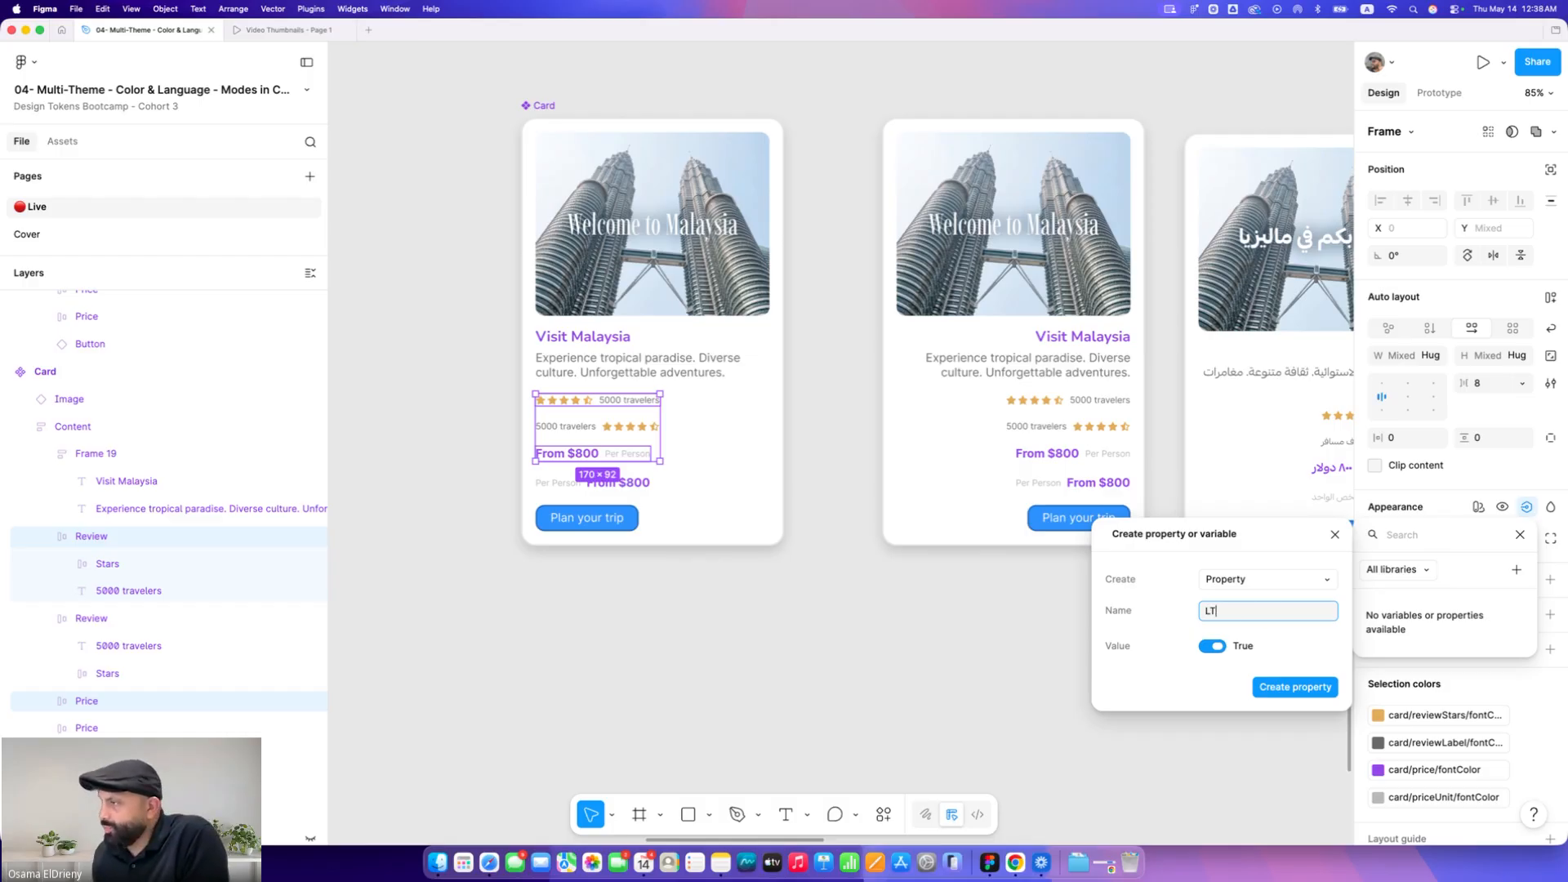
{"action": "left_click", "coordinate": [1295, 687]}
{"action": "key", "text": "Escape"}
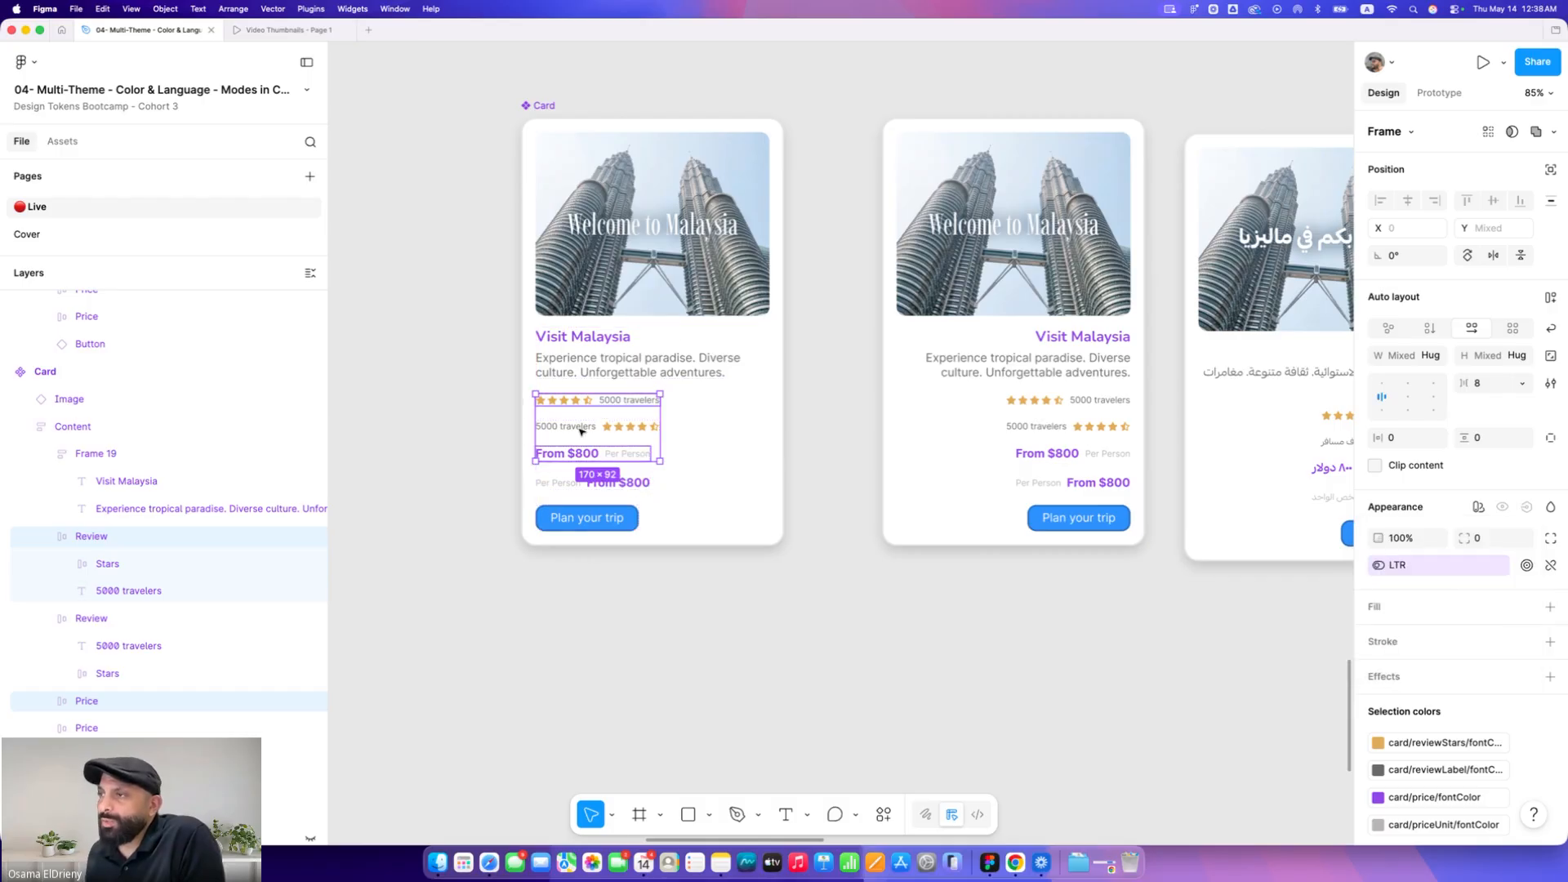
Bind the mirrored review and price rows' visibility to a new boolean property RTL with default value False
{"action": "left_click", "coordinate": [571, 431]}
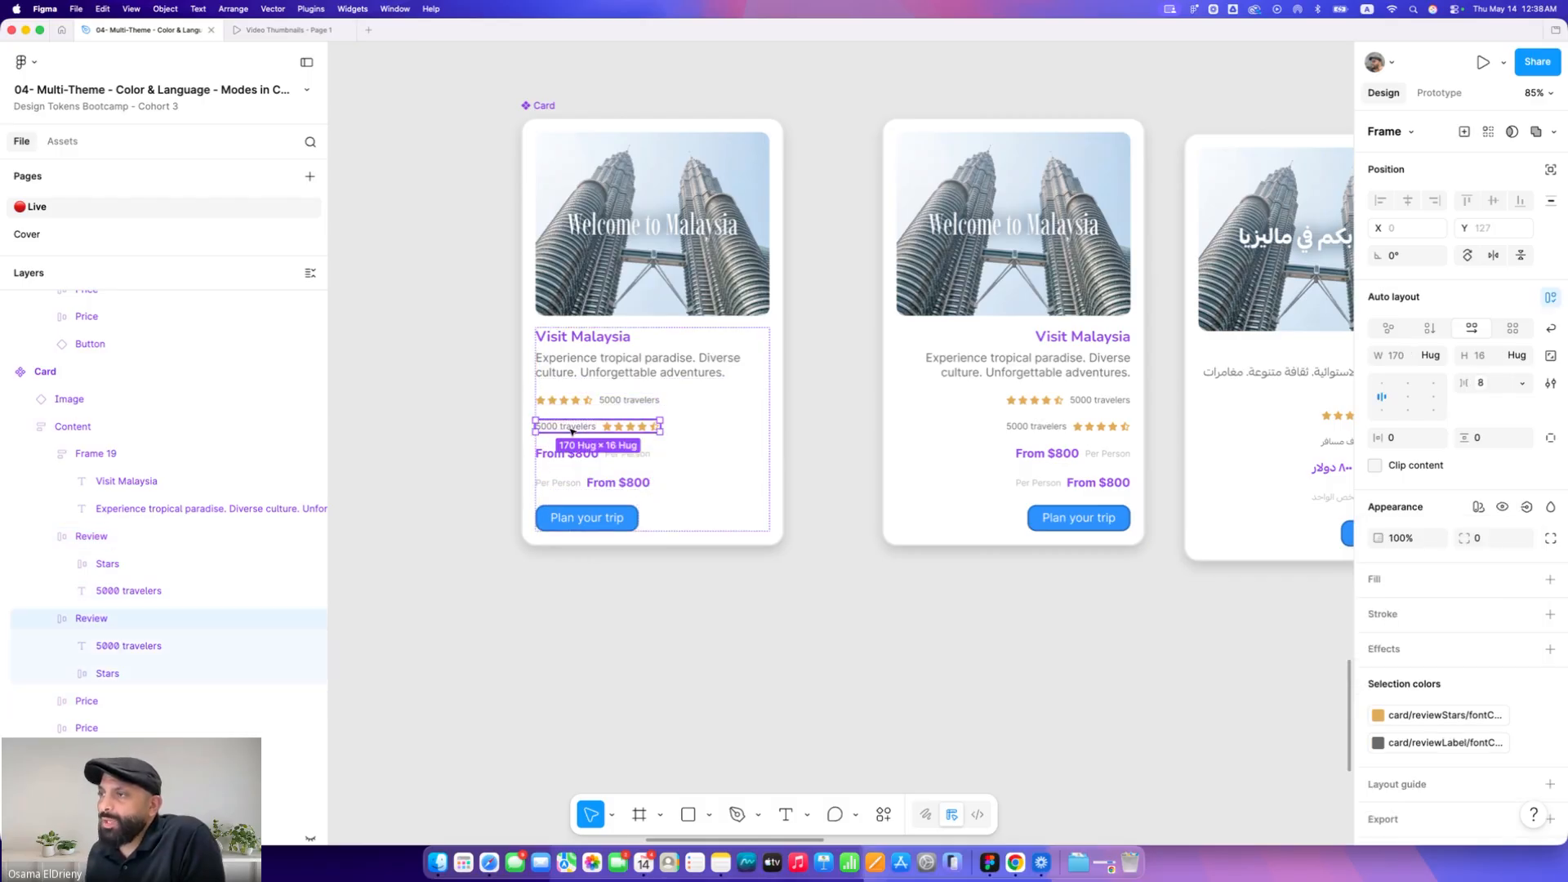
{"action": "left_click", "coordinate": [583, 479], "text": "shift"}
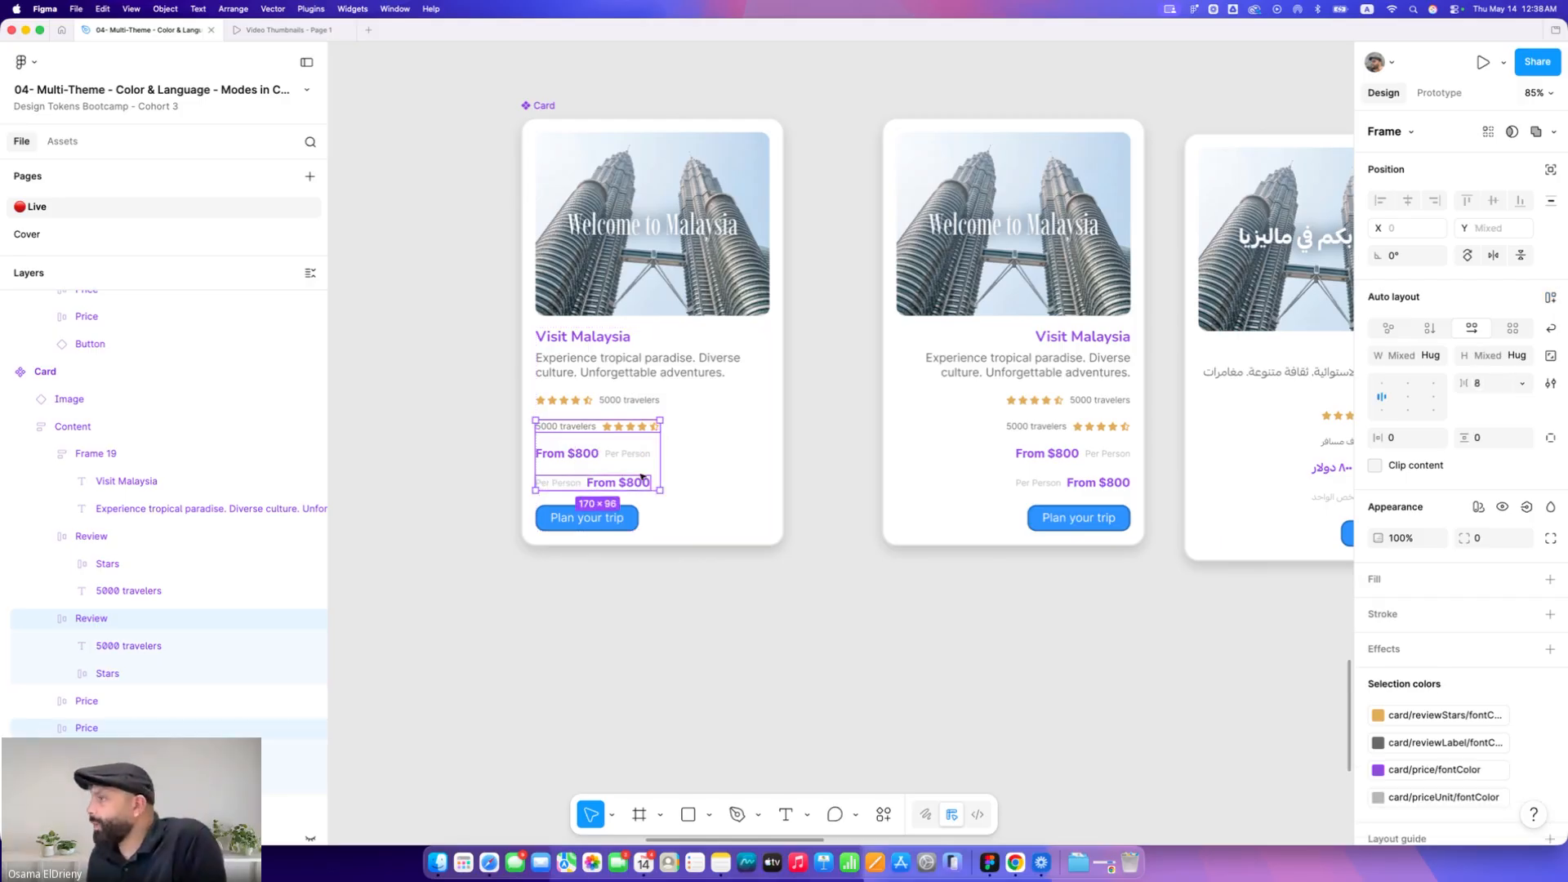
{"action": "left_click", "coordinate": [1526, 507]}
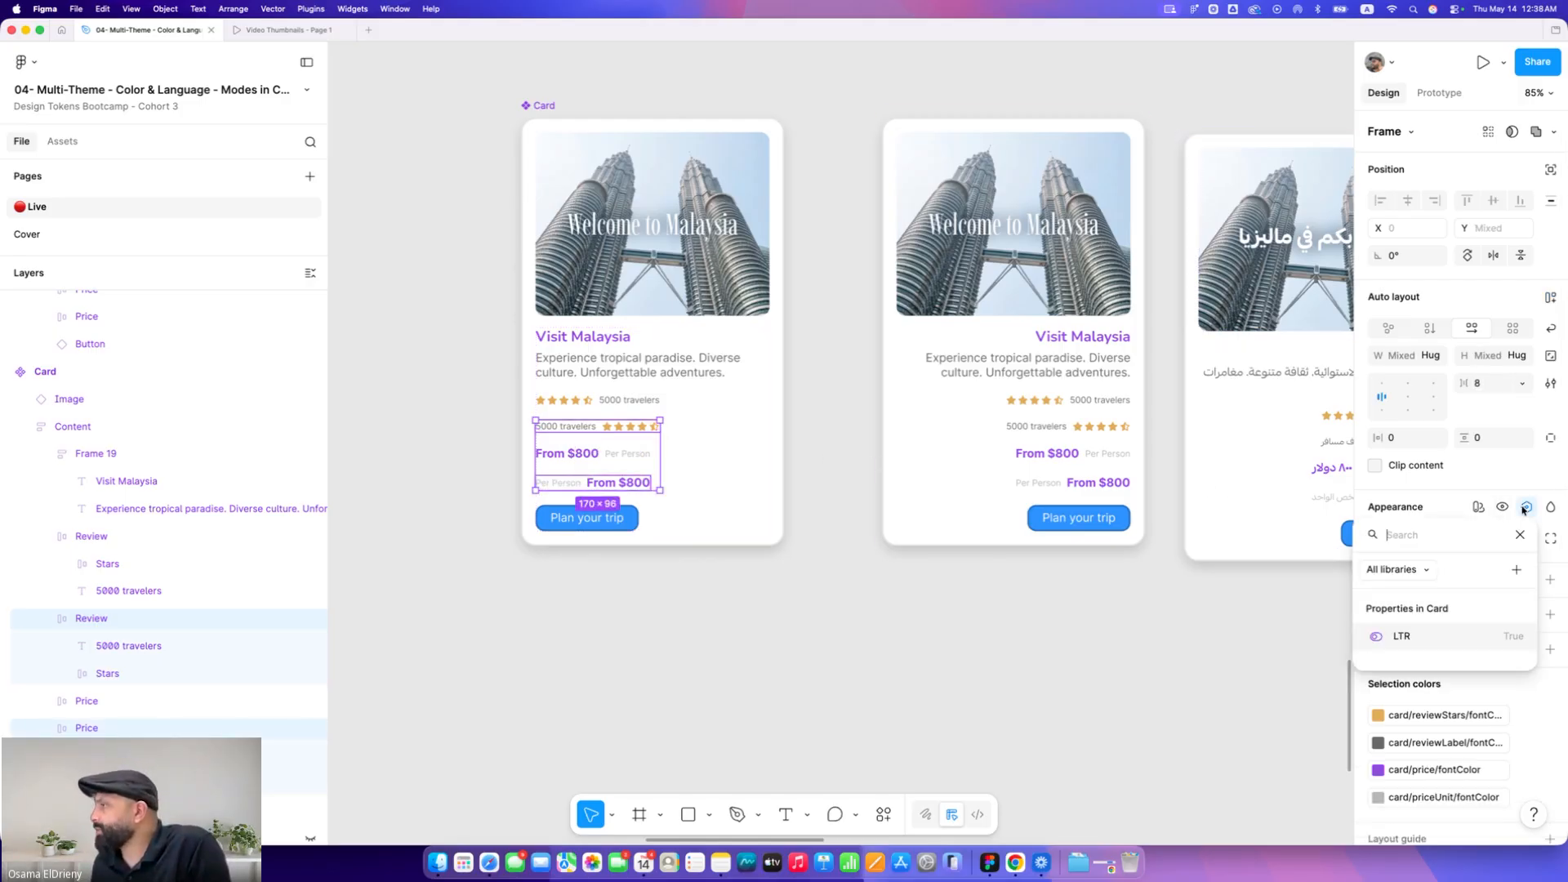
{"action": "left_click", "coordinate": [1517, 569]}
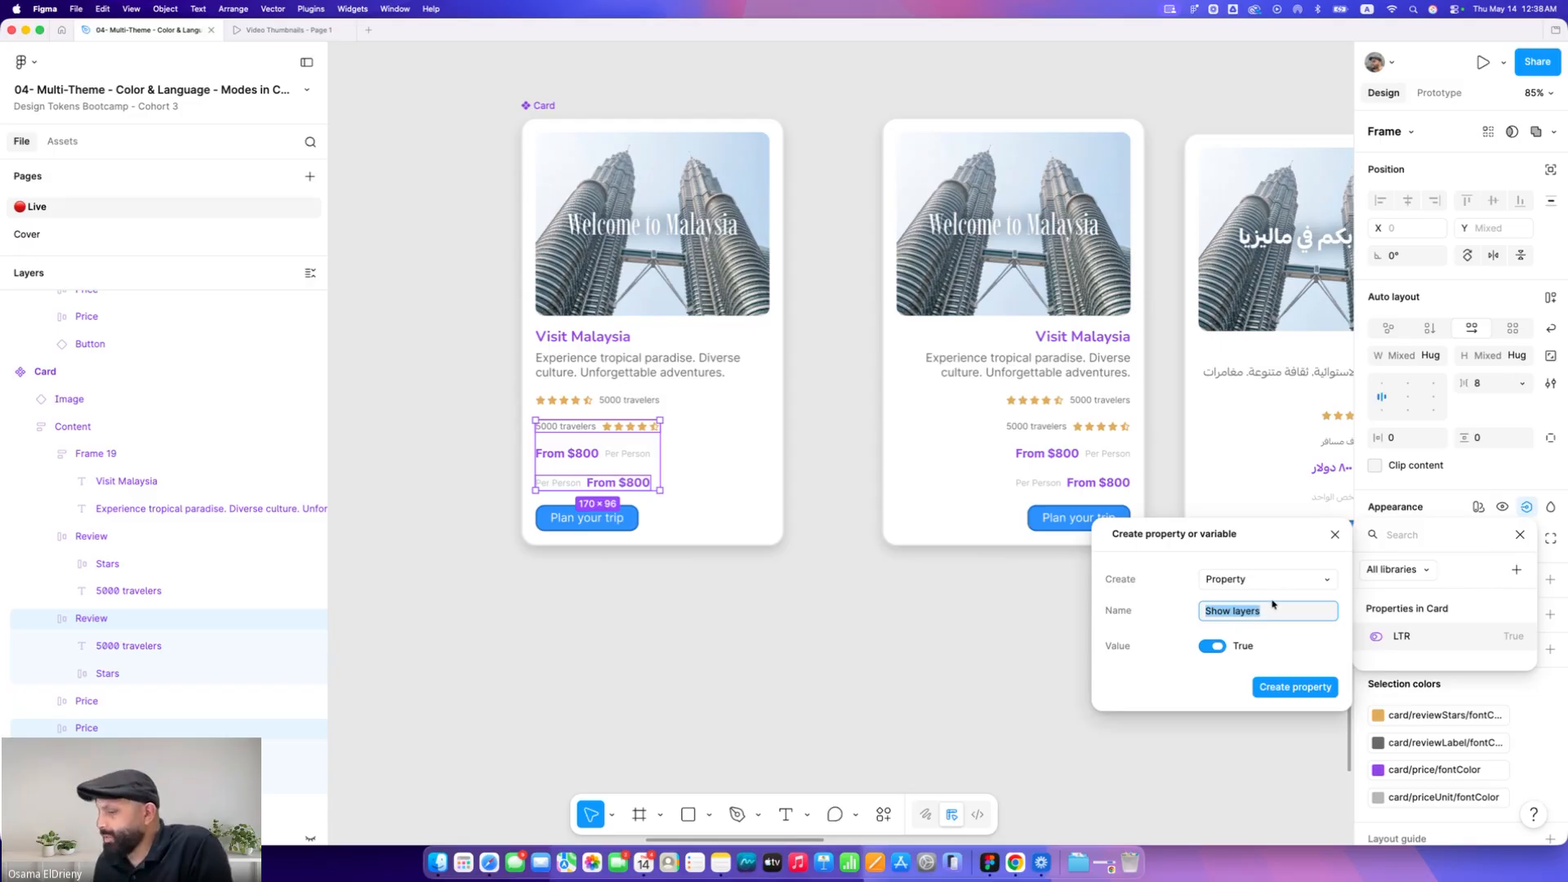
{"action": "type", "text": "RTL"}
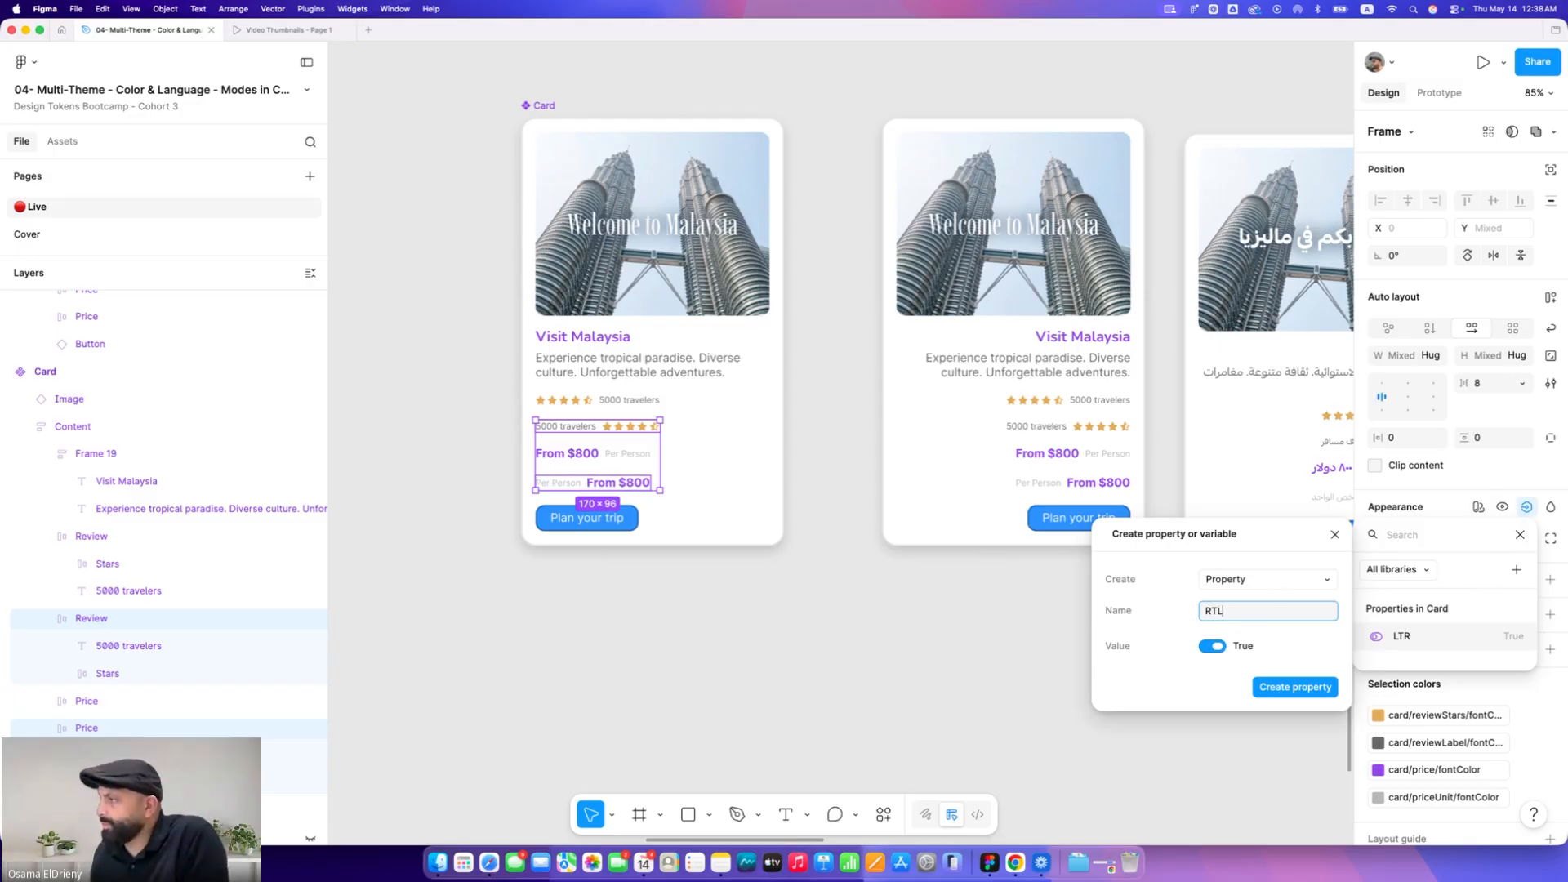
{"action": "left_click", "coordinate": [1214, 647]}
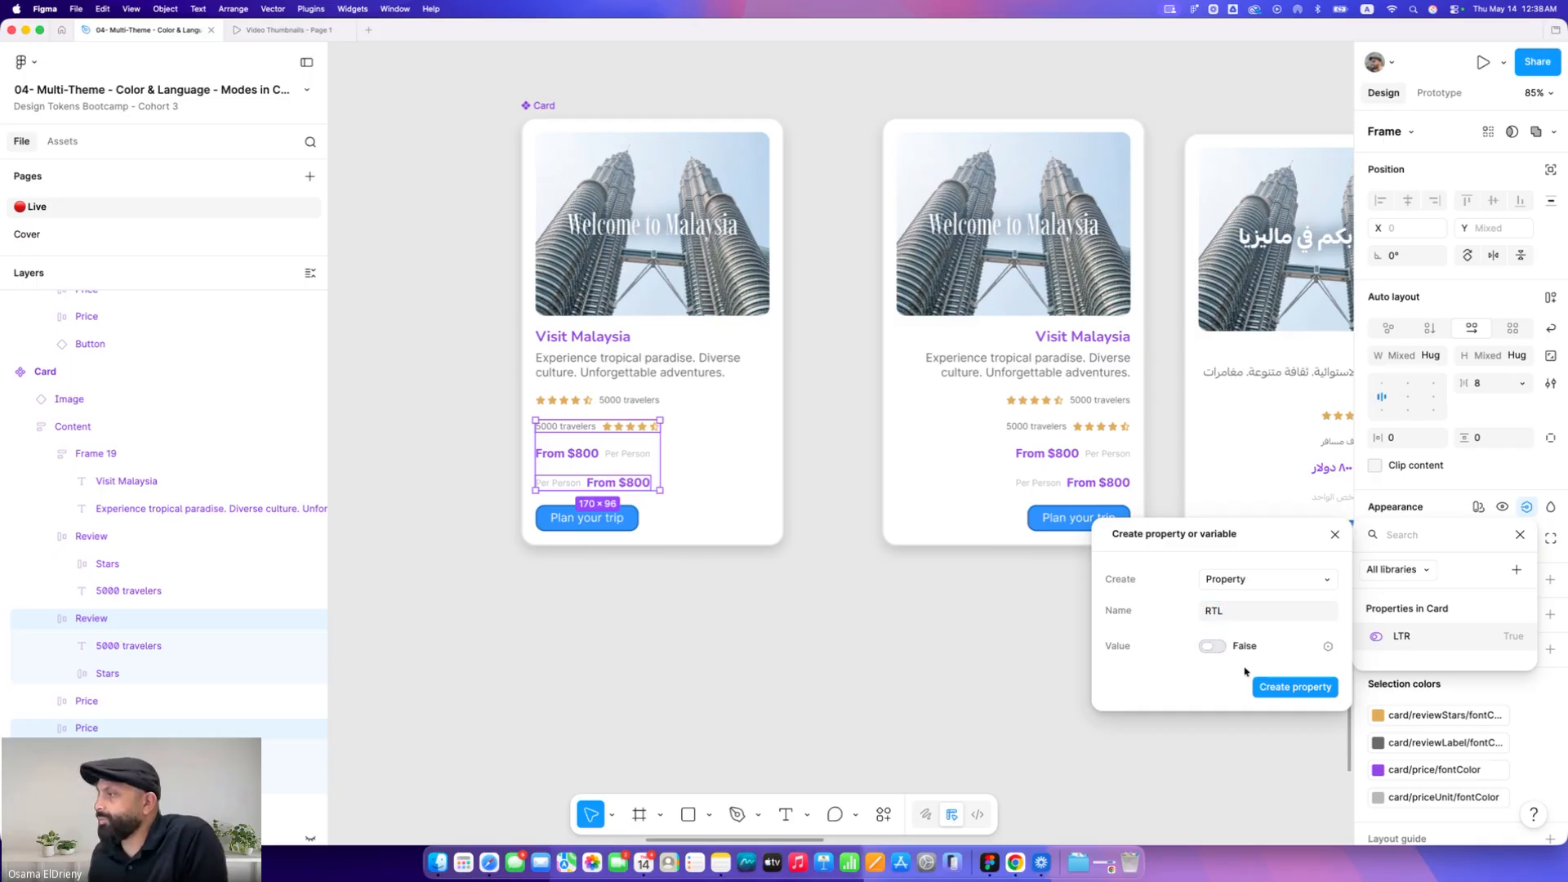
{"action": "left_click", "coordinate": [1295, 689]}
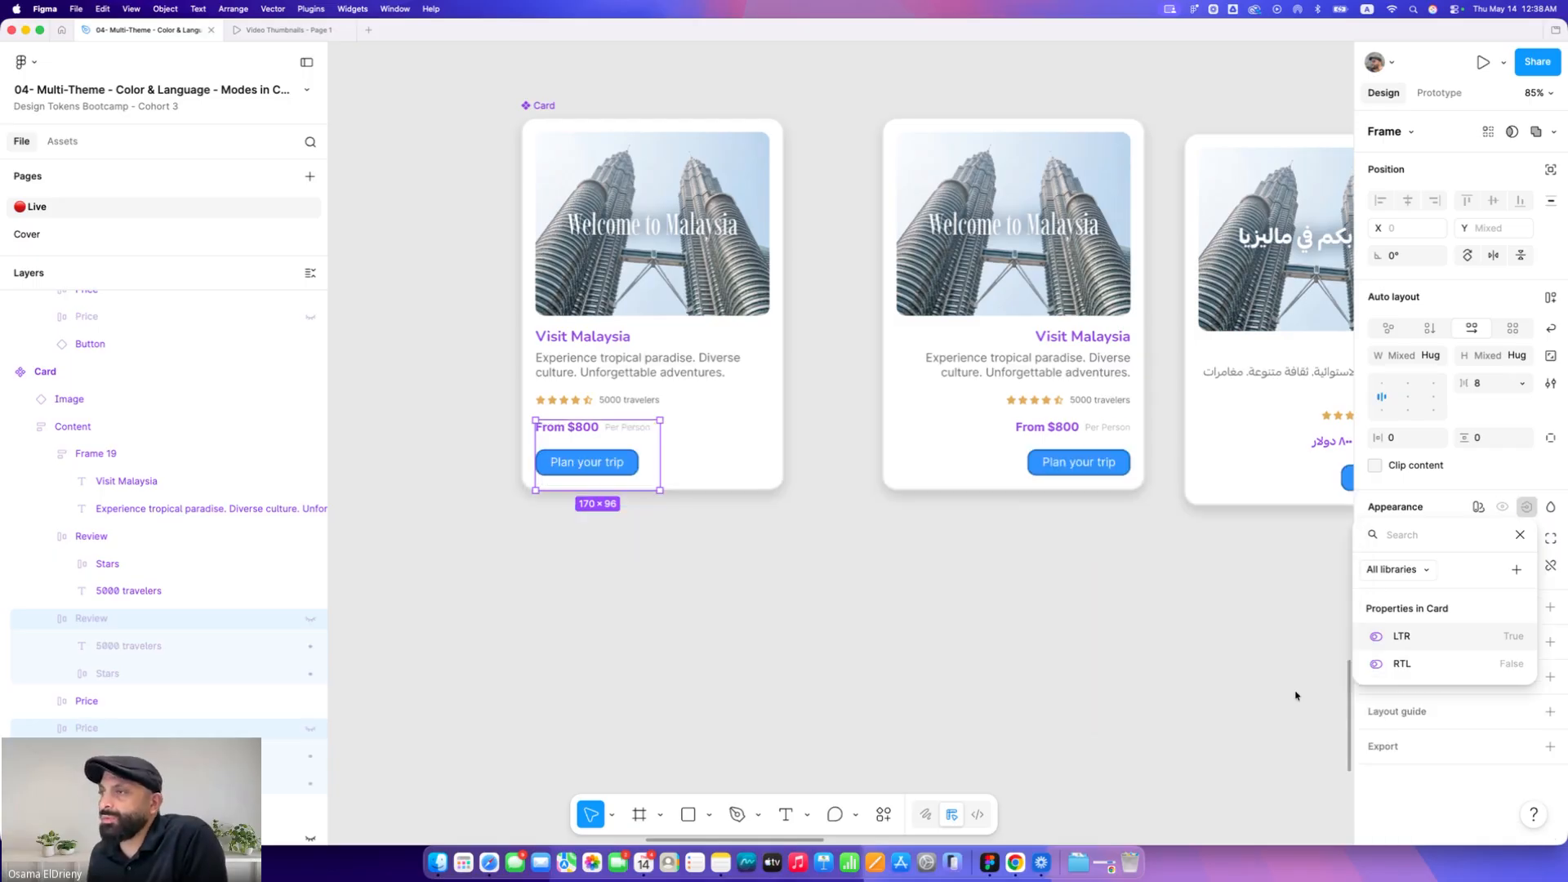
{"action": "left_click", "coordinate": [904, 635]}
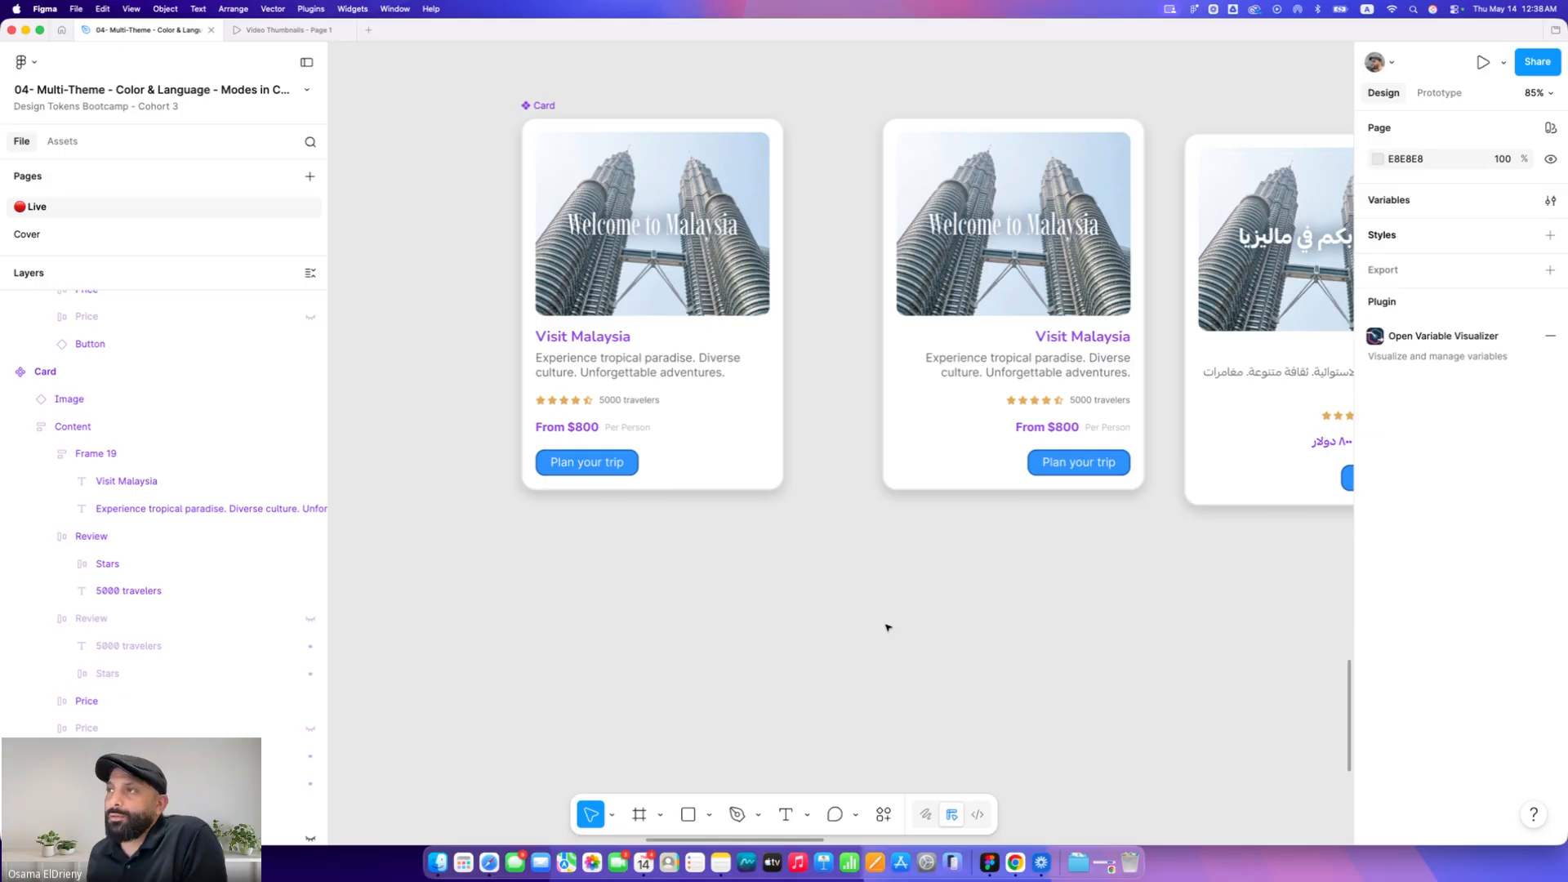
Place a new instance of the Card component below the existing cards
{"action": "scroll", "coordinate": [880, 606], "scroll_direction": "down", "scroll_amount": 5}
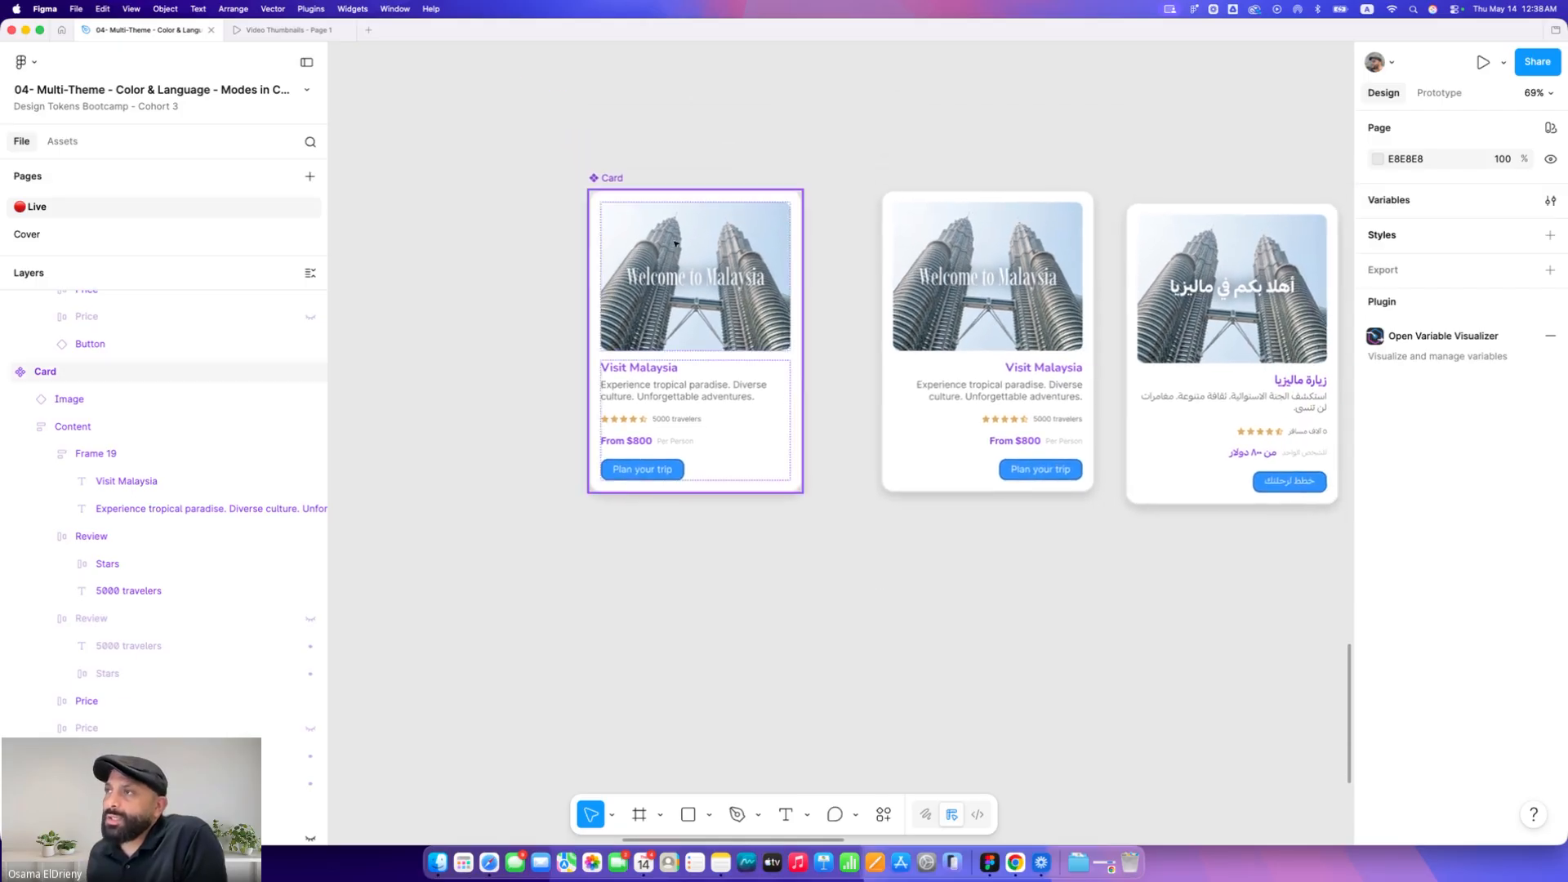
{"action": "left_click", "coordinate": [597, 256]}
{"action": "left_click_drag", "start_coordinate": [597, 256], "coordinate": [554, 591]}
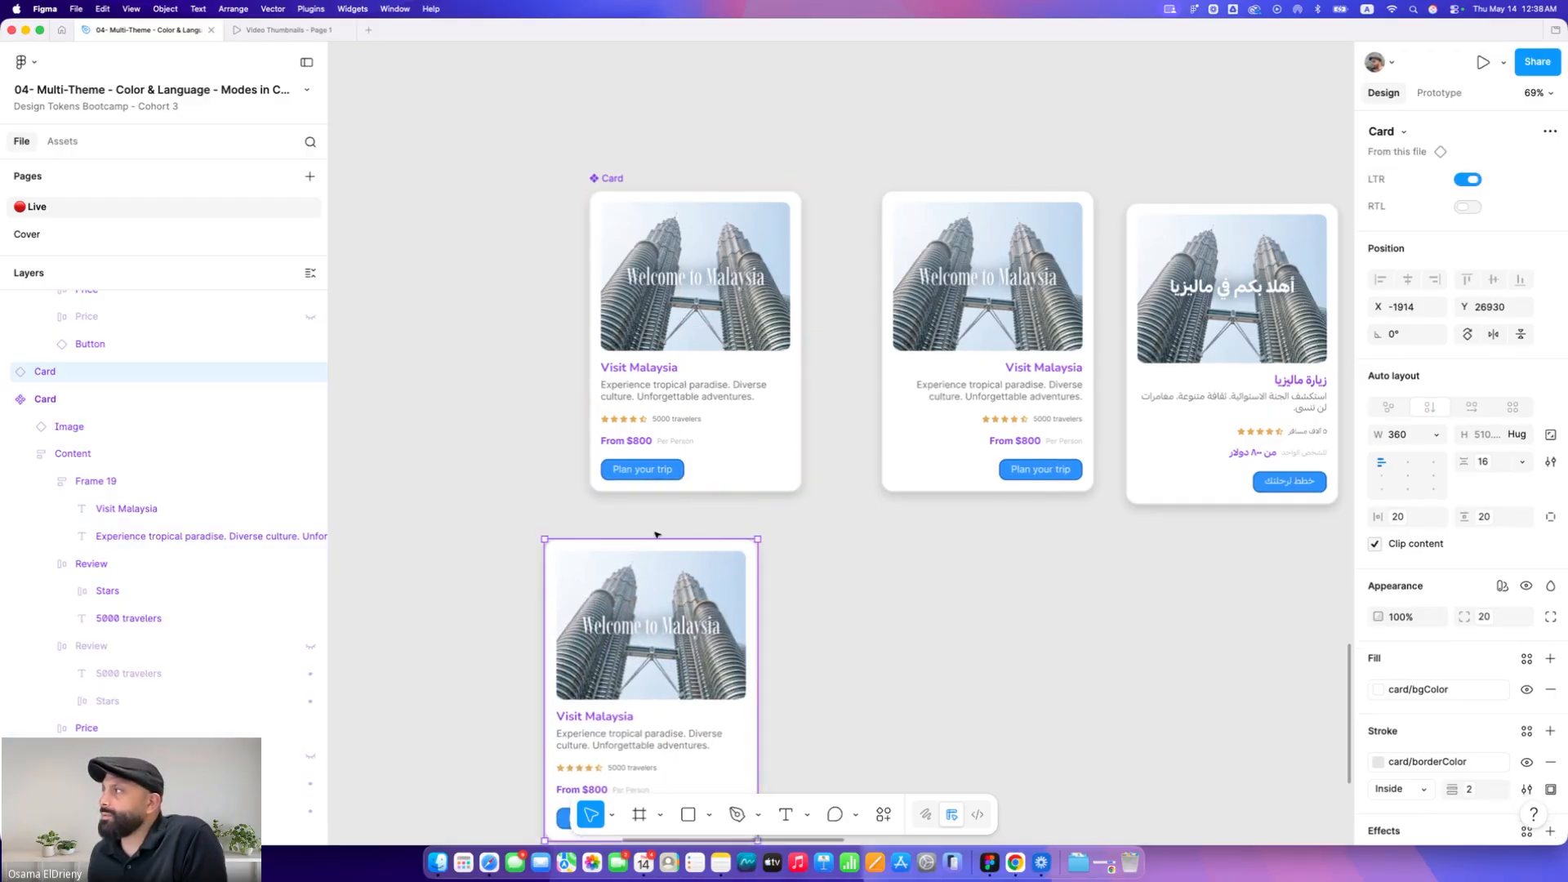
Turn the instance's RTL property on and its LTR property off
{"action": "scroll", "coordinate": [811, 527], "scroll_direction": "down", "scroll_amount": 4}
{"action": "scroll", "coordinate": [694, 559], "scroll_direction": "up", "scroll_amount": 5}
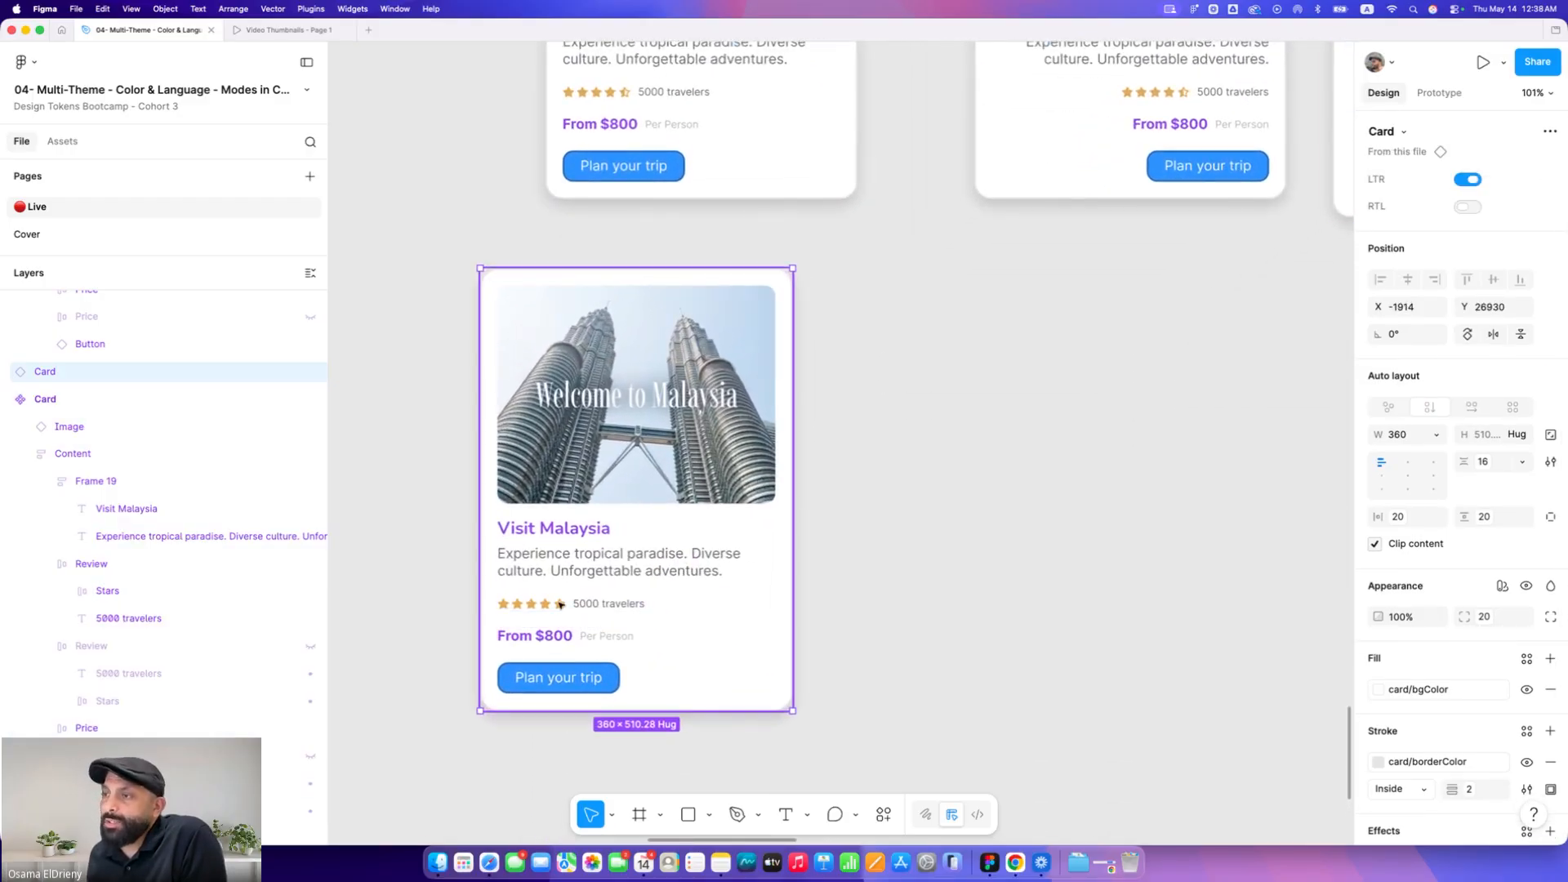
{"action": "scroll", "coordinate": [700, 602], "scroll_direction": "down", "scroll_amount": 2}
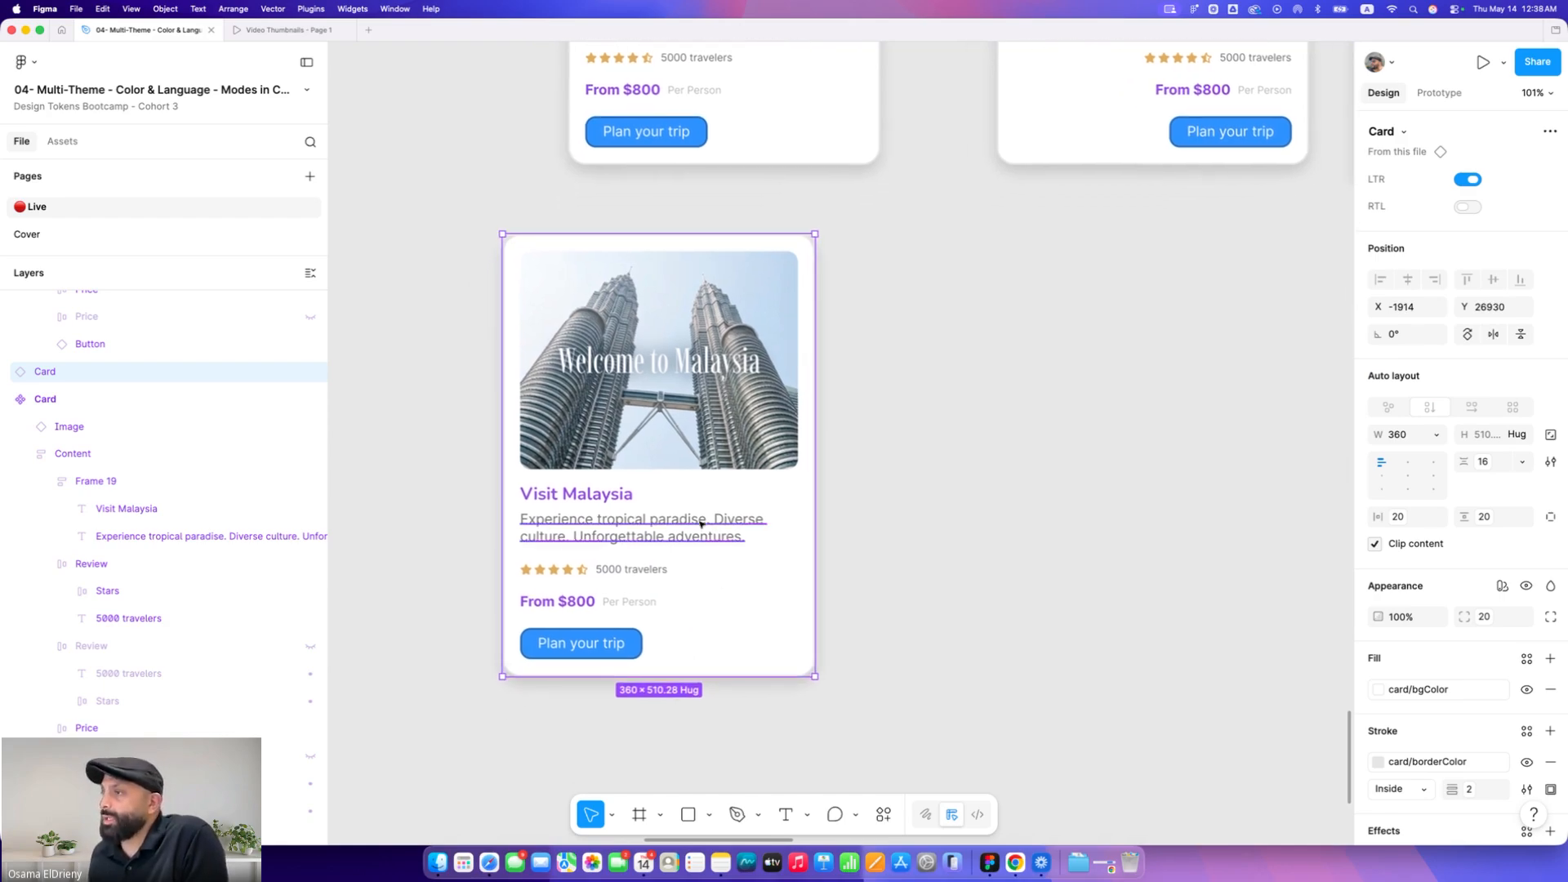
{"action": "scroll", "coordinate": [712, 522], "scroll_direction": "up", "scroll_amount": 4}
{"action": "left_click", "coordinate": [1465, 206]}
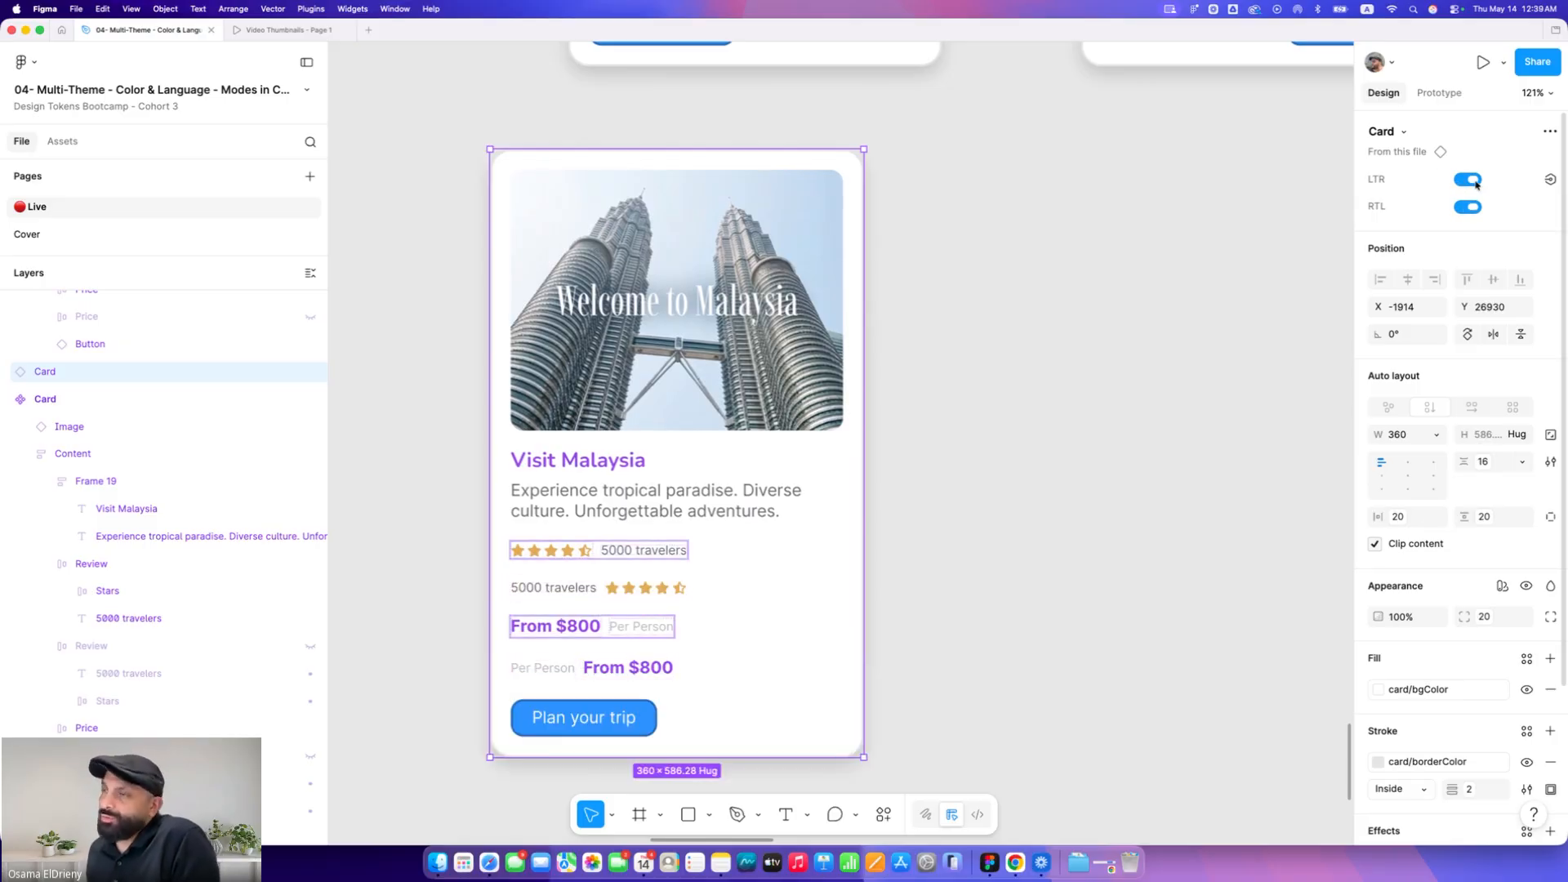
{"action": "left_click", "coordinate": [1476, 185]}
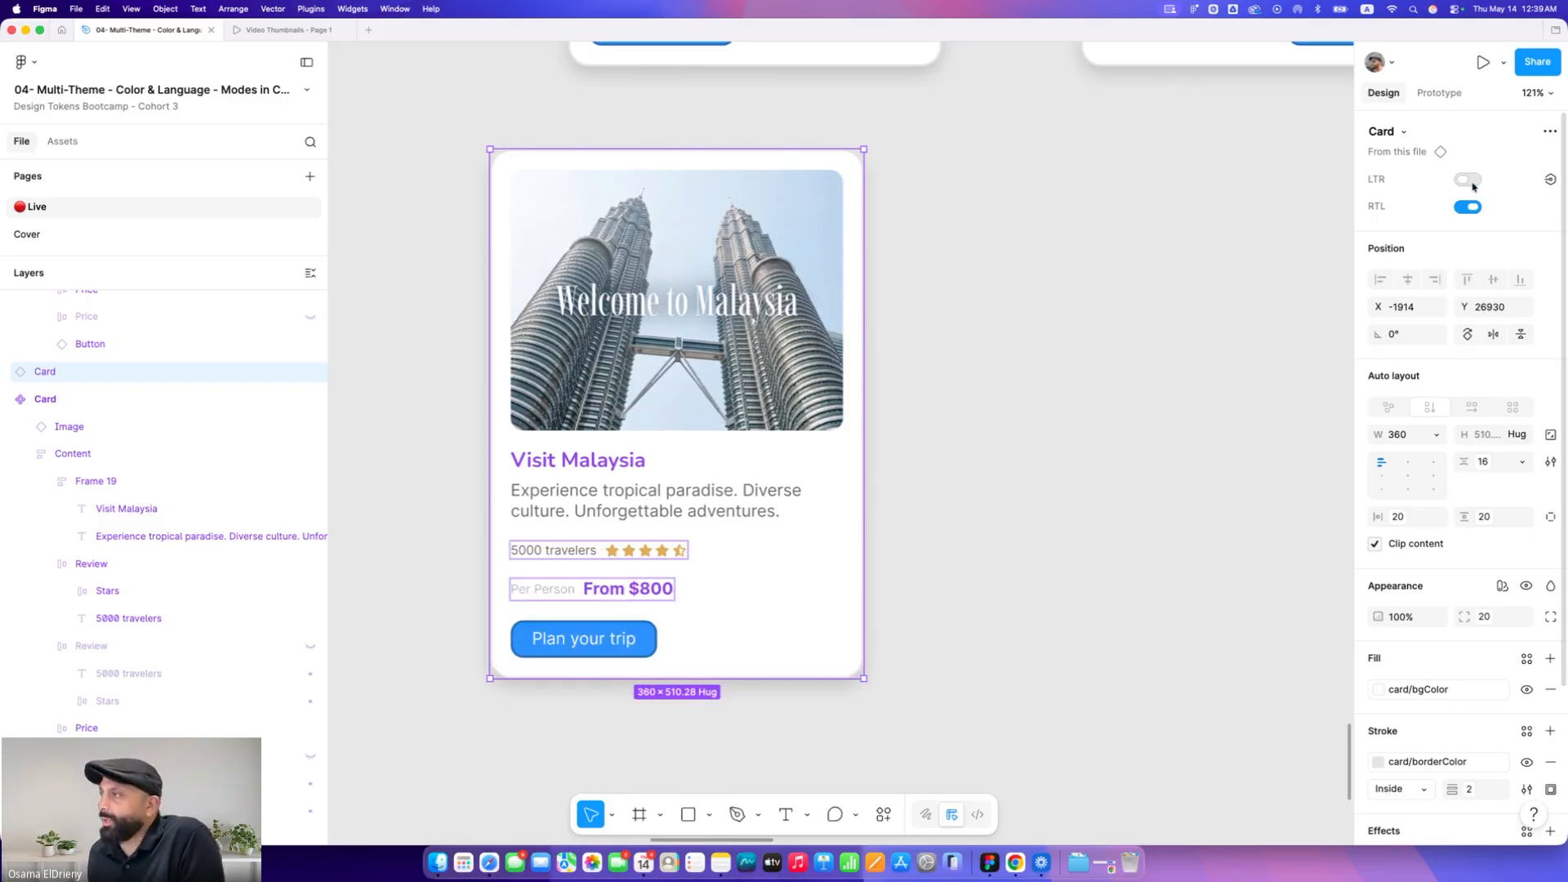
{"action": "left_click", "coordinate": [1244, 416]}
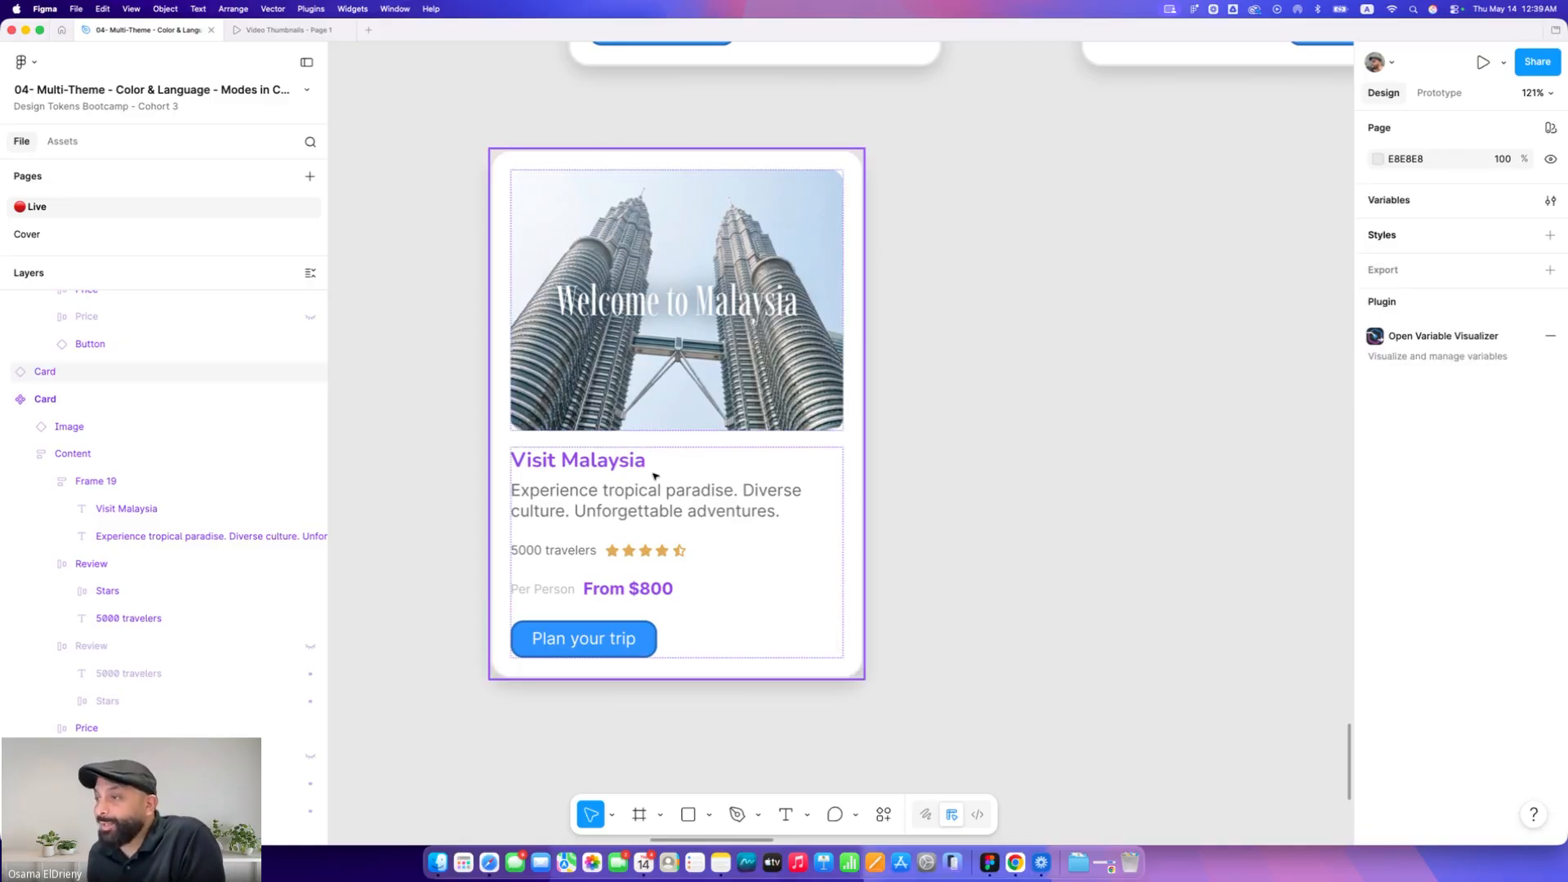
Switch to Notes and copy the "Apply RTL layout conversion to selected Figma instance" prompt
{"action": "key", "text": "super+Tab"}
{"action": "key", "text": "super+Tab"}
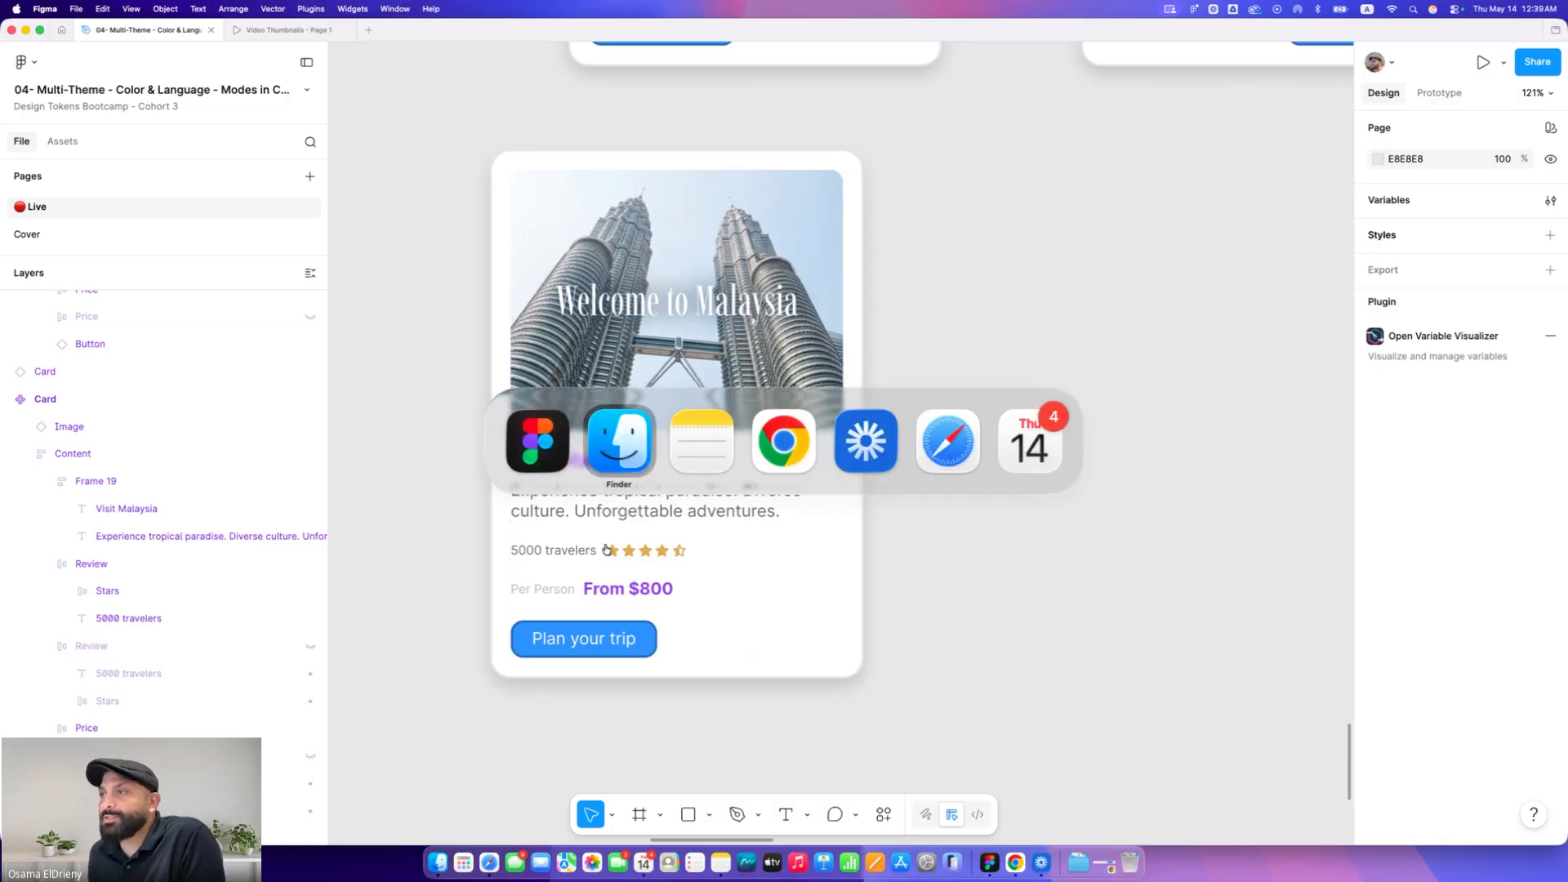
{"action": "scroll", "coordinate": [749, 496], "scroll_direction": "down", "scroll_amount": 10}
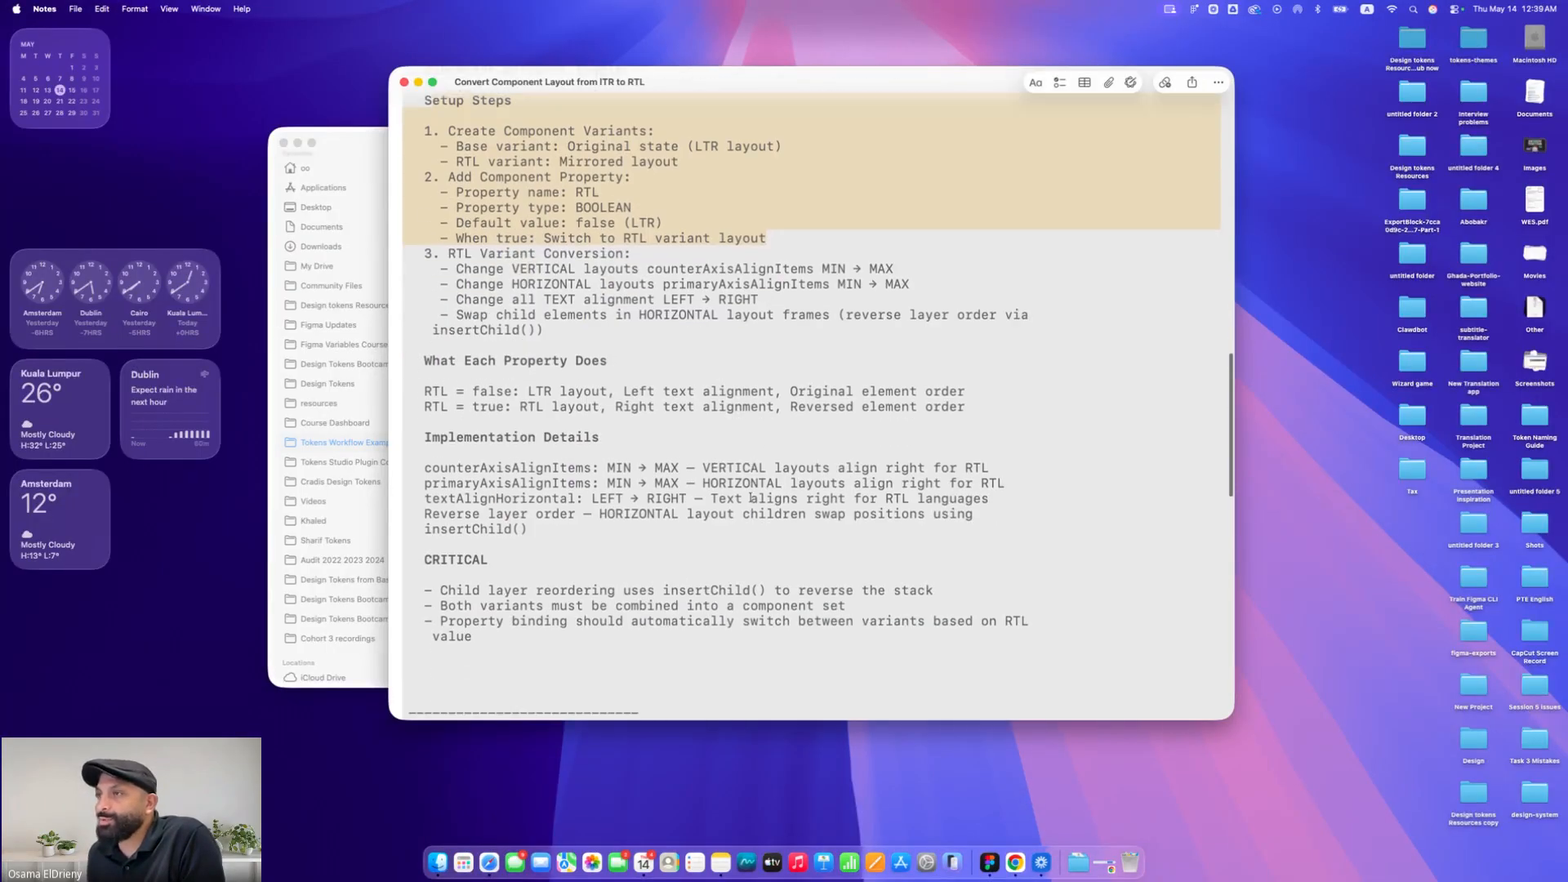
{"action": "scroll", "coordinate": [750, 496], "scroll_direction": "down", "scroll_amount": 12}
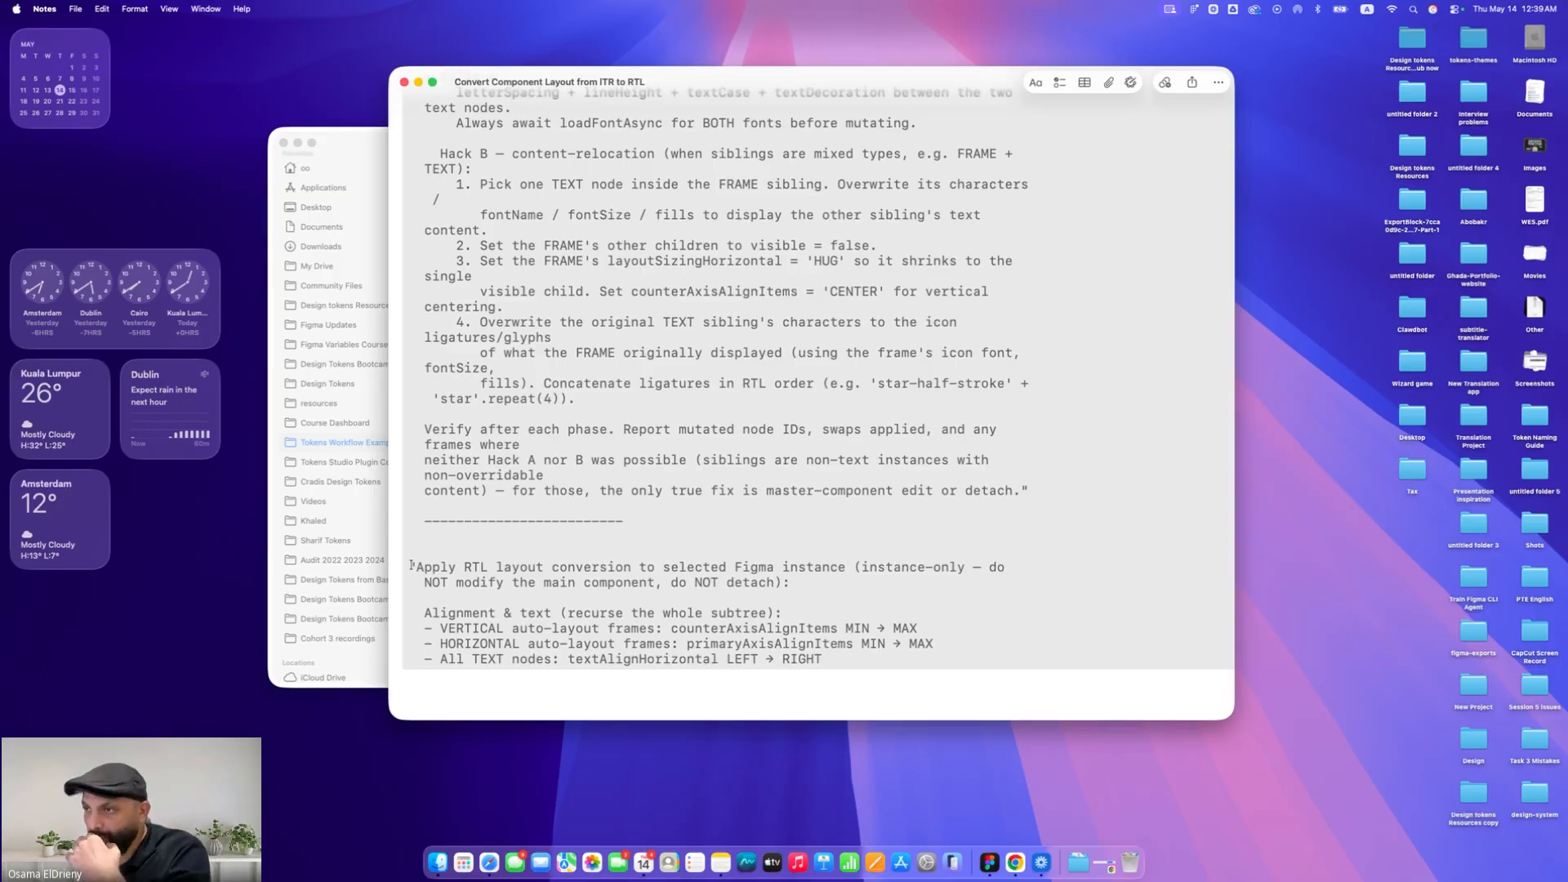
{"action": "left_click_drag", "start_coordinate": [411, 564], "coordinate": [856, 659]}
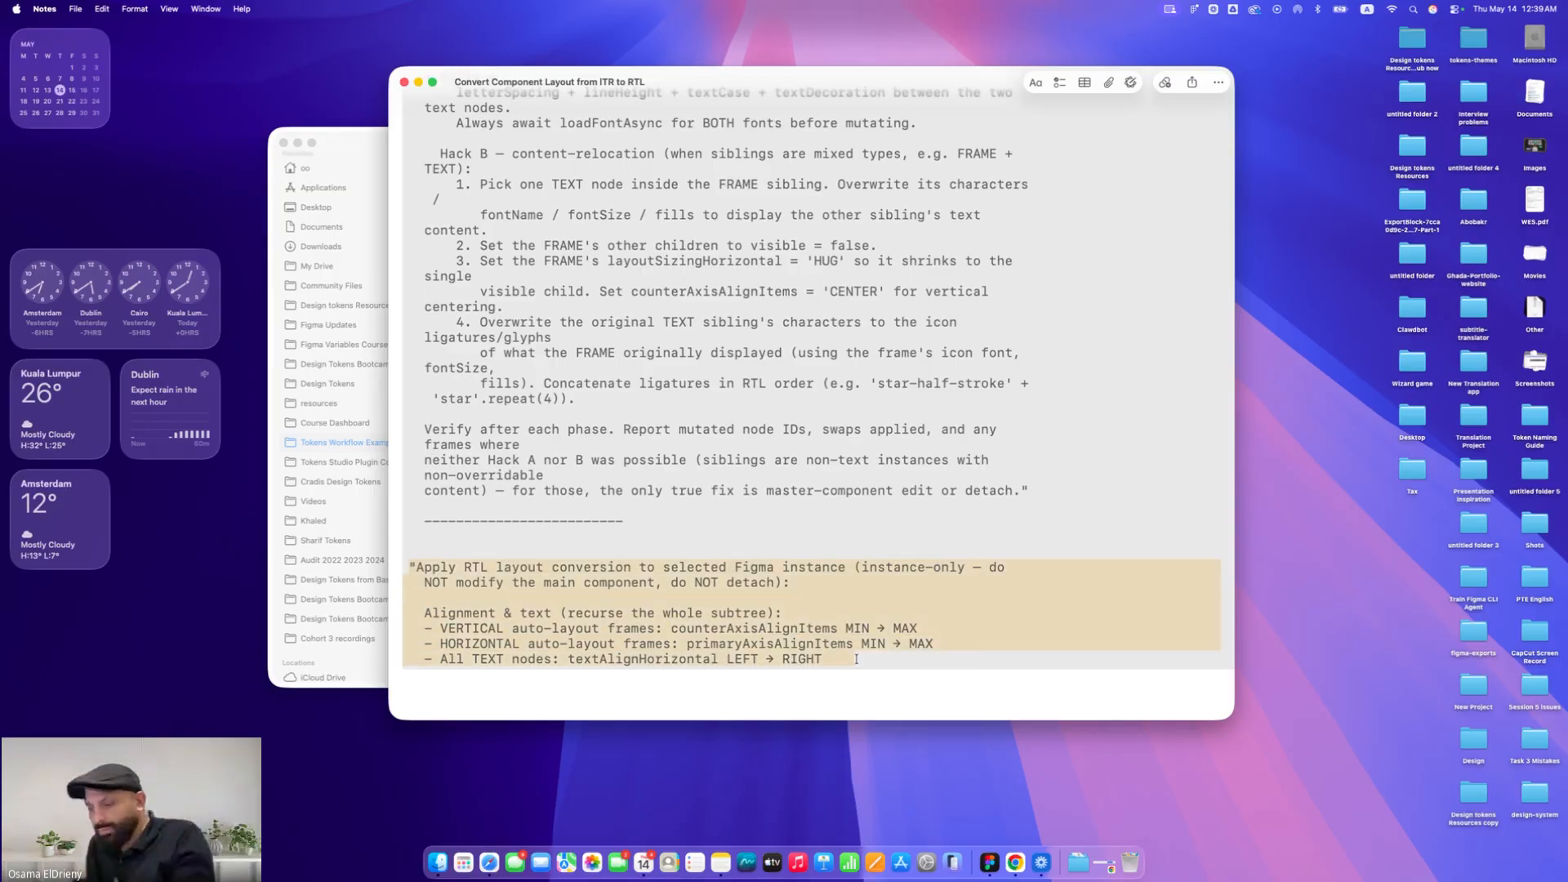
{"action": "key", "text": "super+c"}
Return to Figma and run the Figma Desktop Bridge plugin
{"action": "key", "text": "ctrl+Right"}
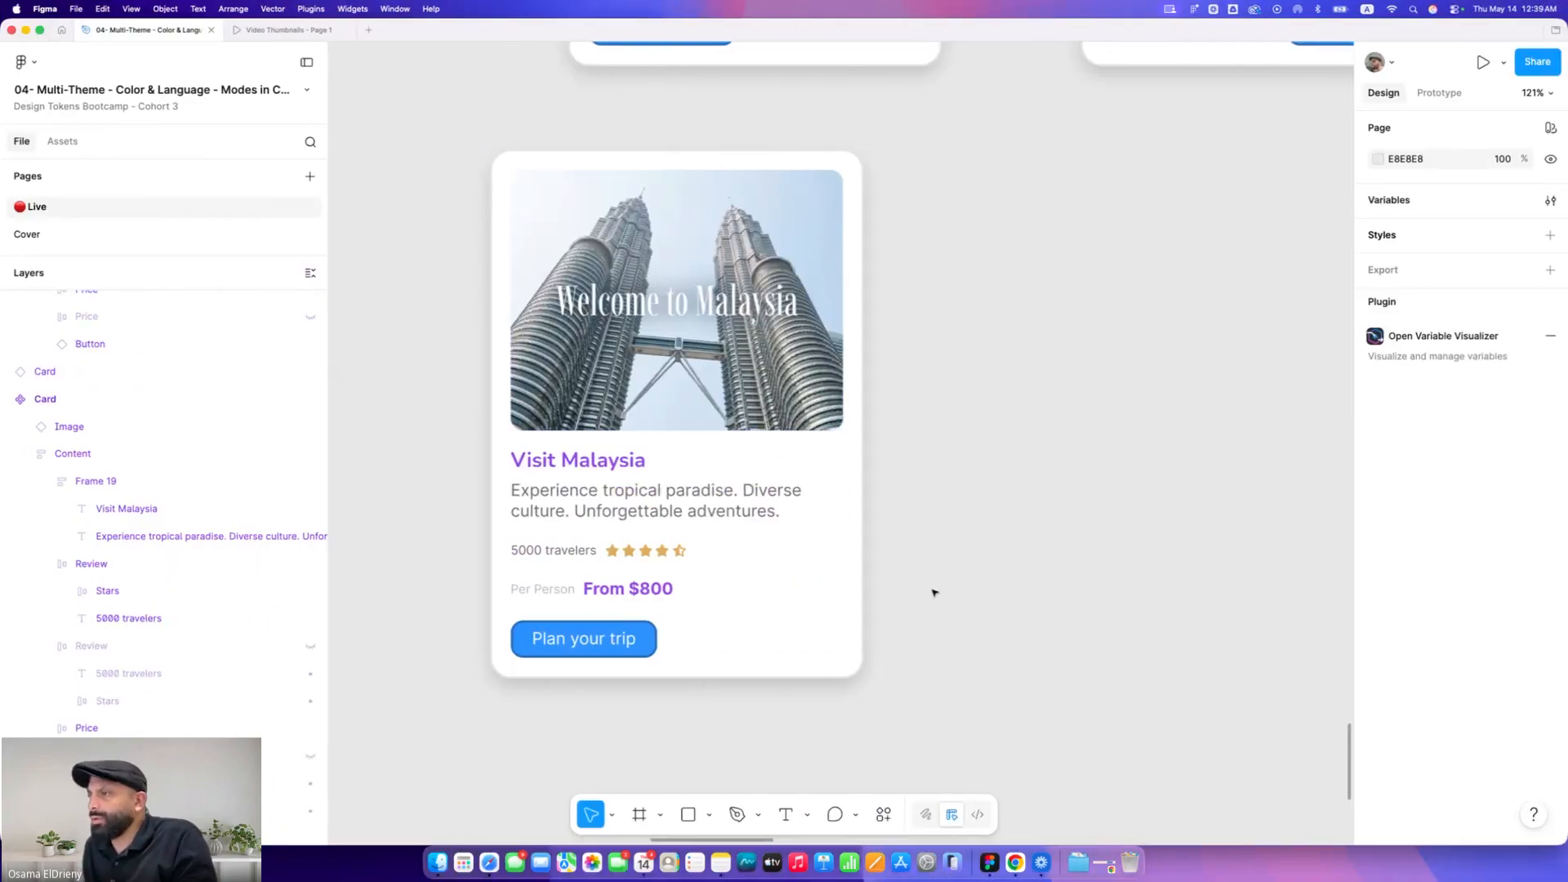
{"action": "left_click", "coordinate": [884, 814]}
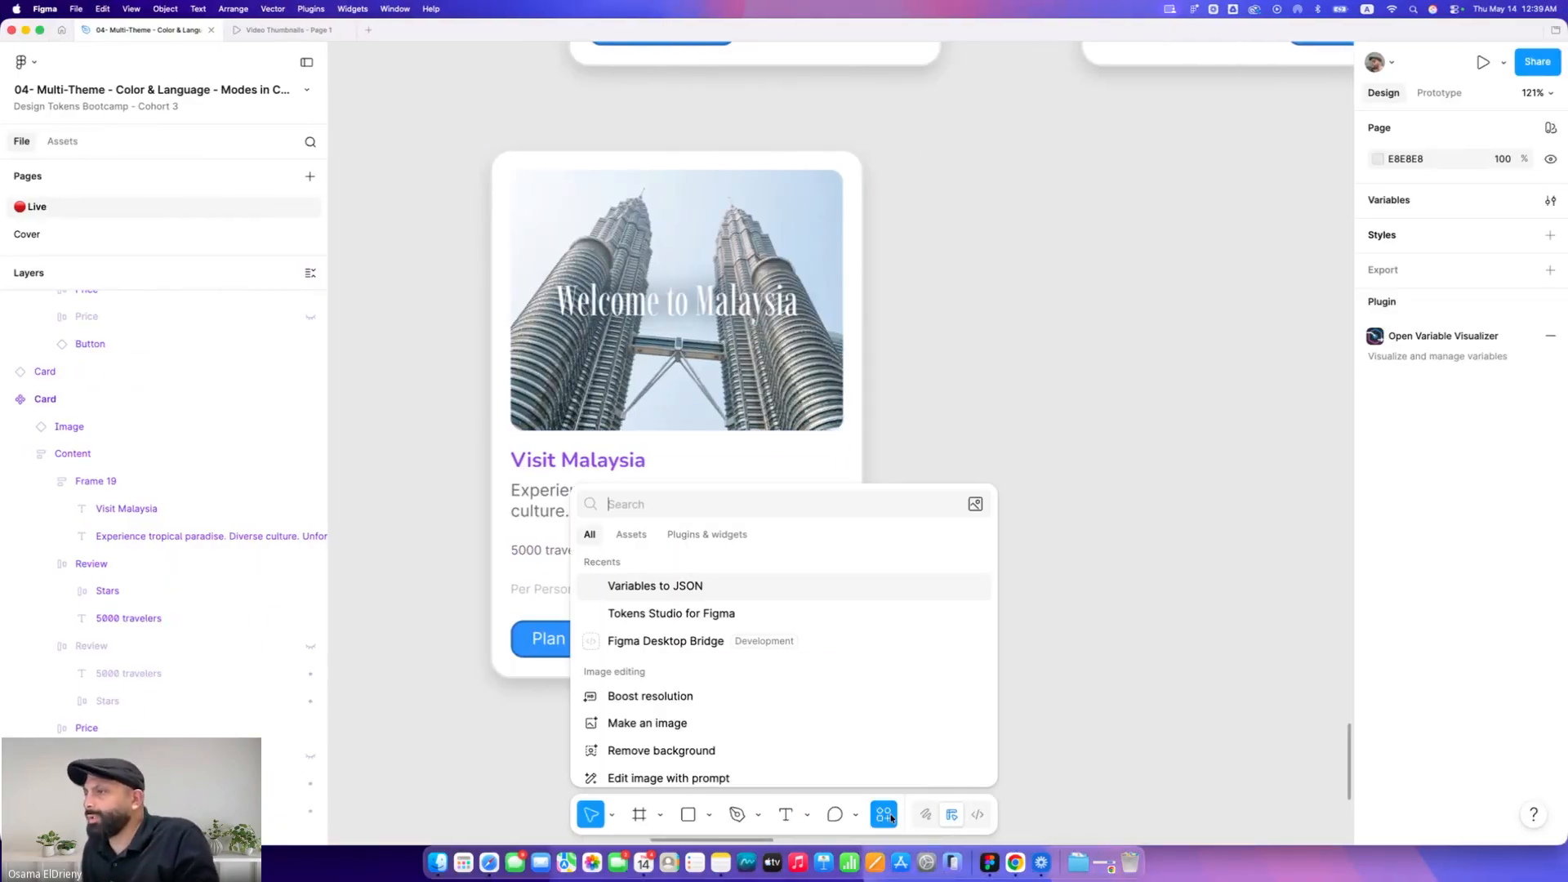
{"action": "left_click", "coordinate": [644, 642]}
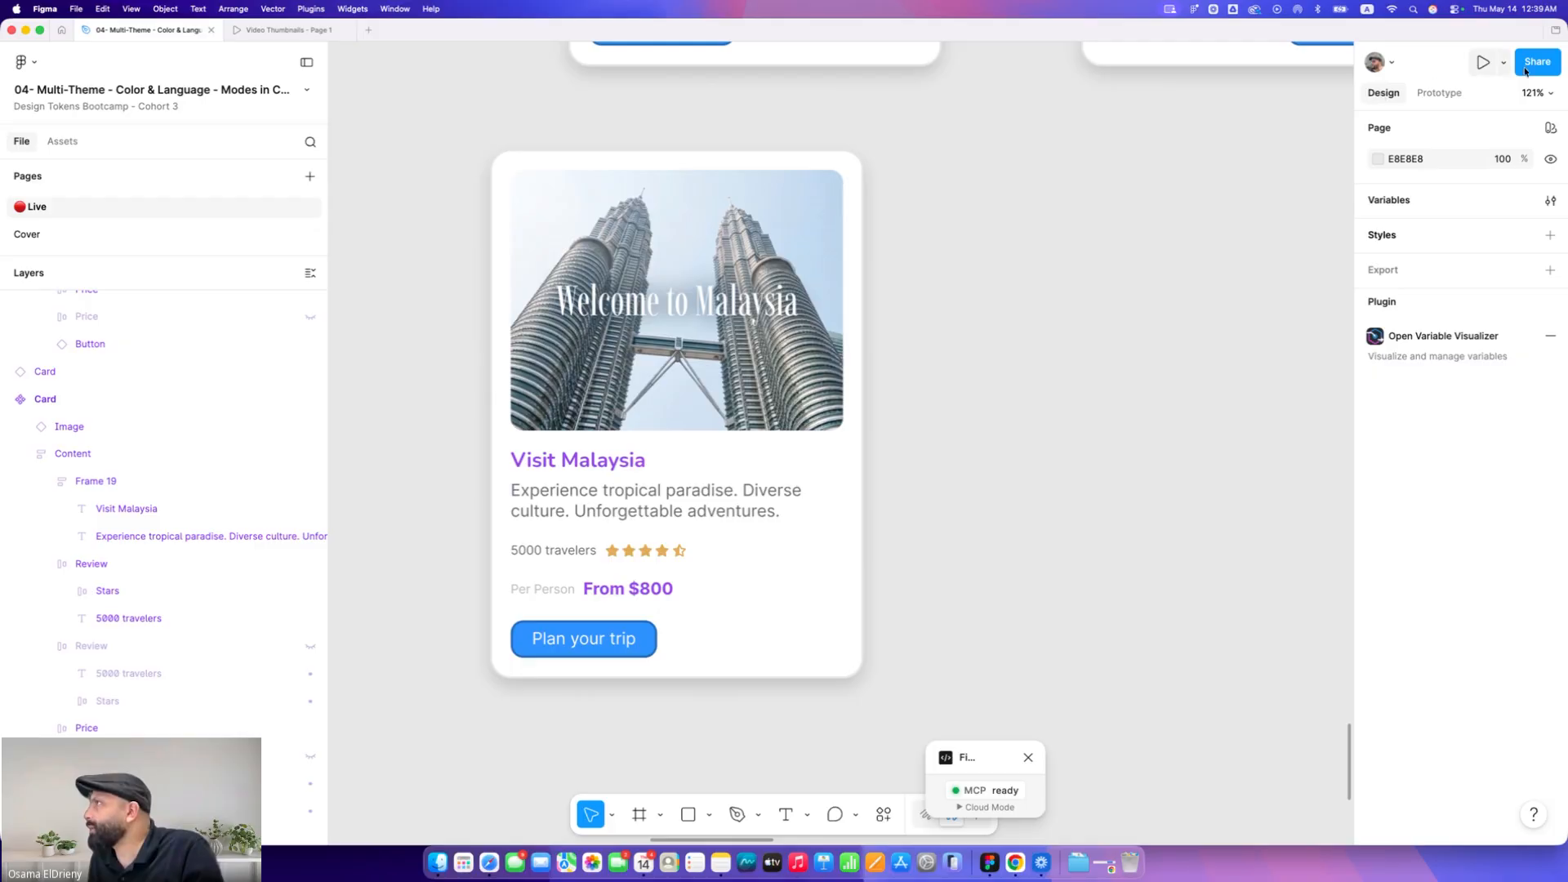
Open Terminal and arrange its window beside a narrowed Figma window
{"action": "left_click_drag", "start_coordinate": [1564, 67], "coordinate": [1239, 81]}
{"action": "key", "text": "super+space"}
{"action": "type", "text": "terminal"}
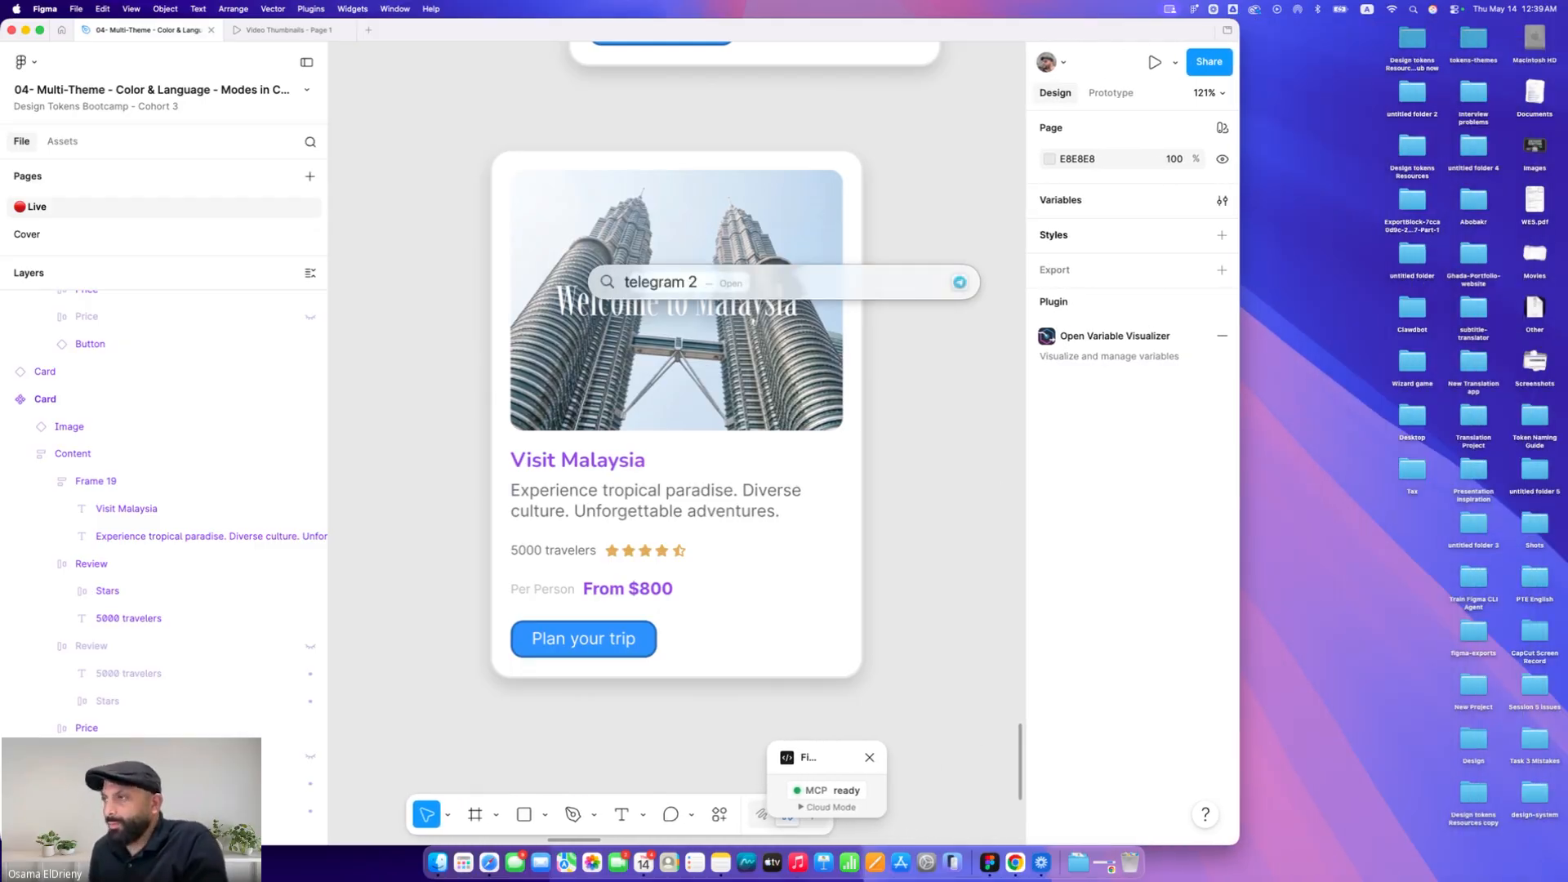
{"action": "key", "text": "Return"}
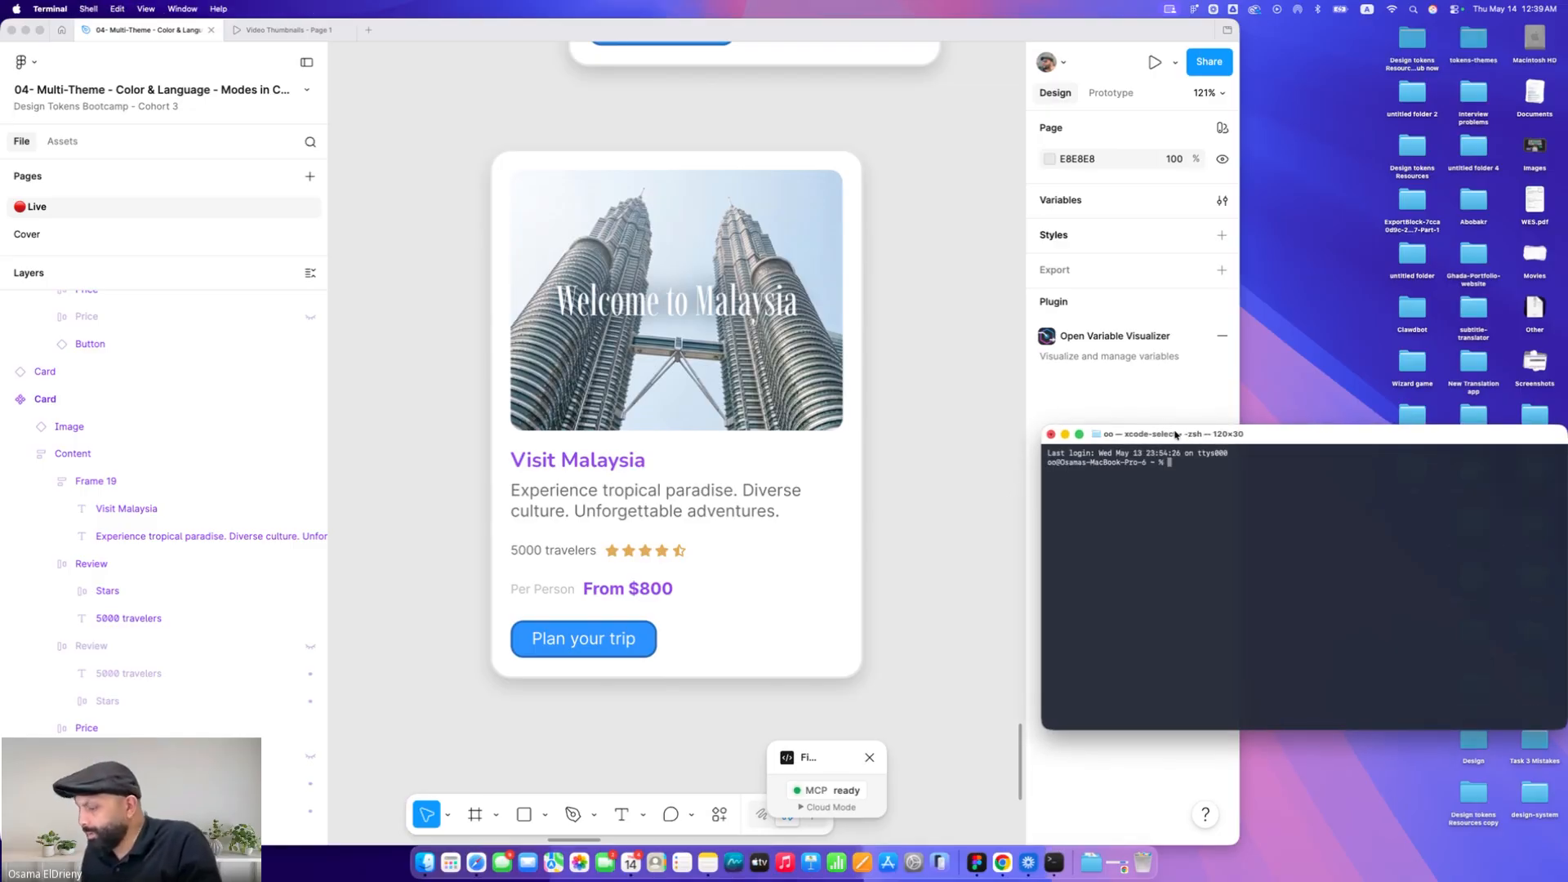
{"action": "key", "text": "super+plus"}
{"action": "key", "text": "super+plus"}
{"action": "left_click_drag", "start_coordinate": [1175, 435], "coordinate": [957, 26]}
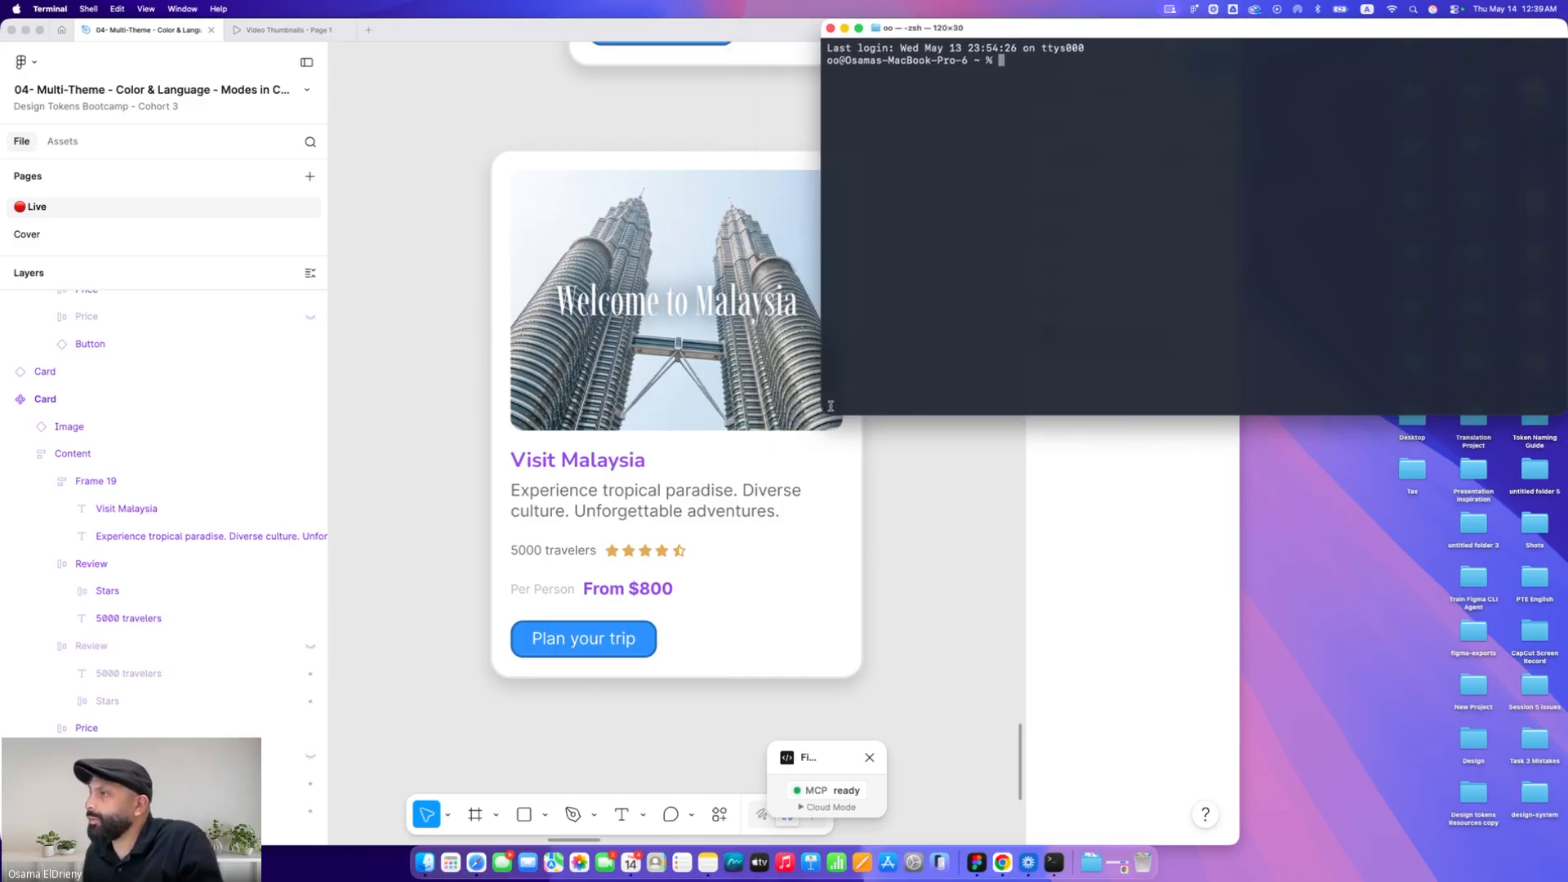
{"action": "left_click_drag", "start_coordinate": [823, 412], "coordinate": [1134, 841]}
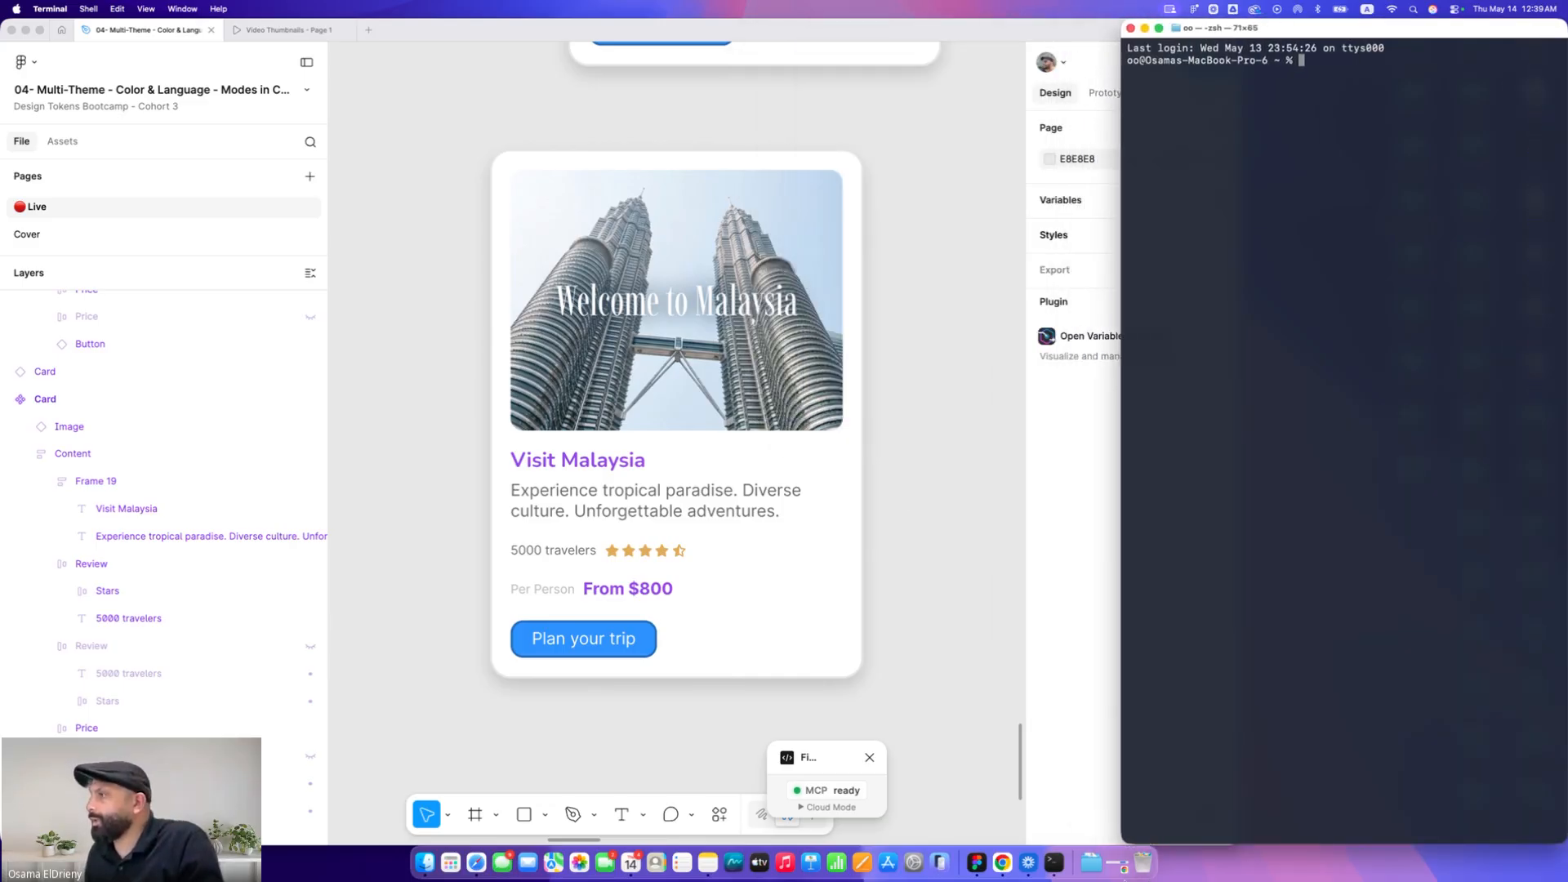
{"action": "left_click", "coordinate": [1033, 634]}
{"action": "left_click_drag", "start_coordinate": [1233, 585], "coordinate": [1108, 603]}
{"action": "scroll", "coordinate": [857, 564], "scroll_direction": "right", "scroll_amount": 2}
{"action": "left_click", "coordinate": [1321, 426]}
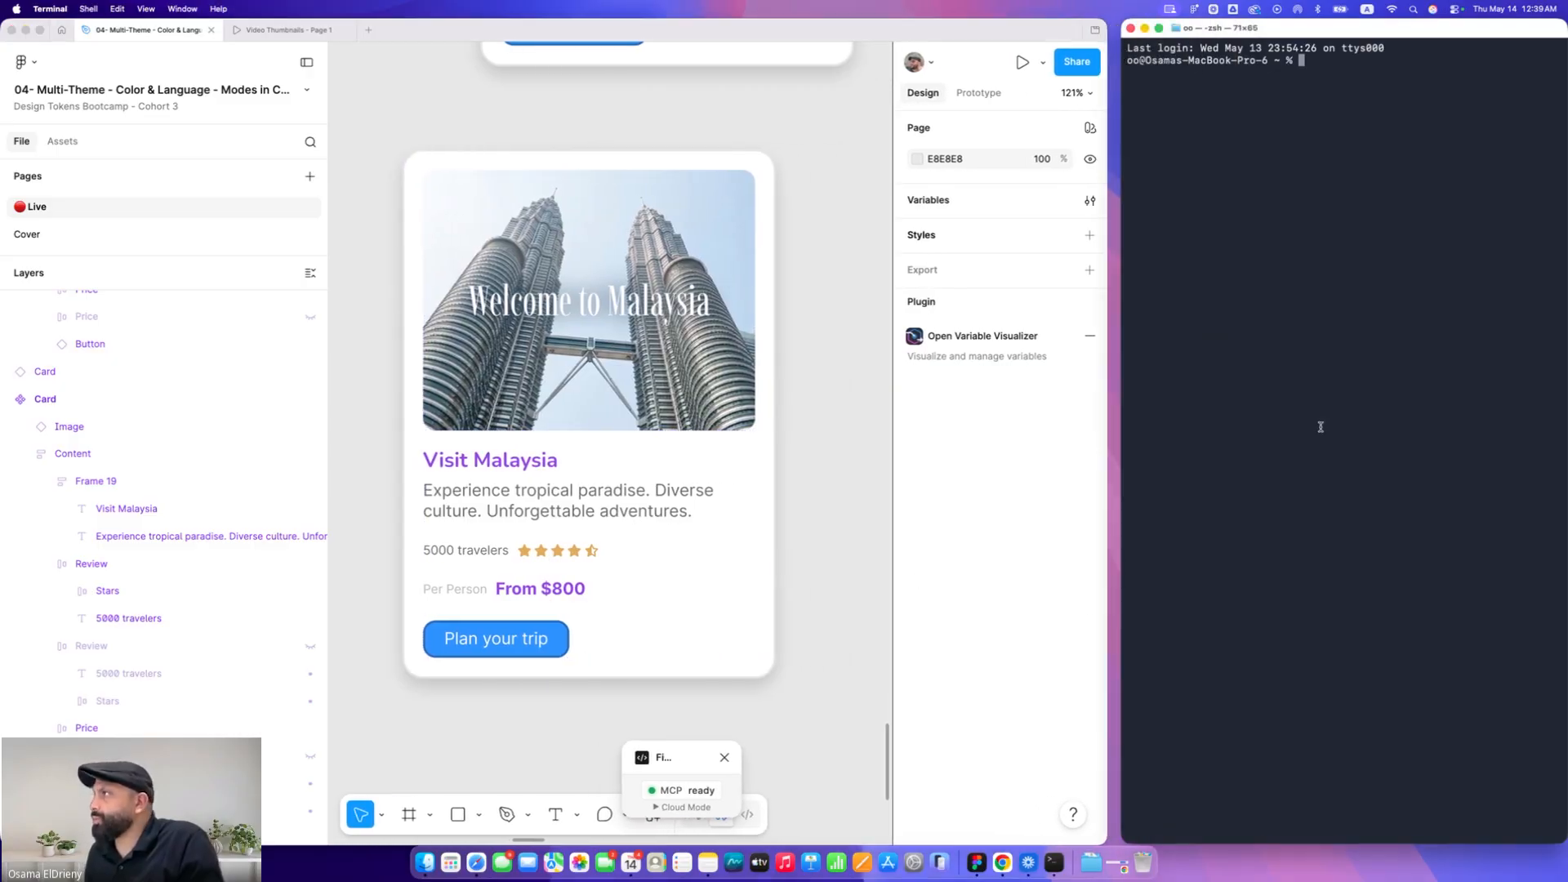
Launch Claude Code in Terminal, trust the home folder, and allow Terminal's data access
{"action": "type", "text": "claude"}
{"action": "key", "text": "Return"}
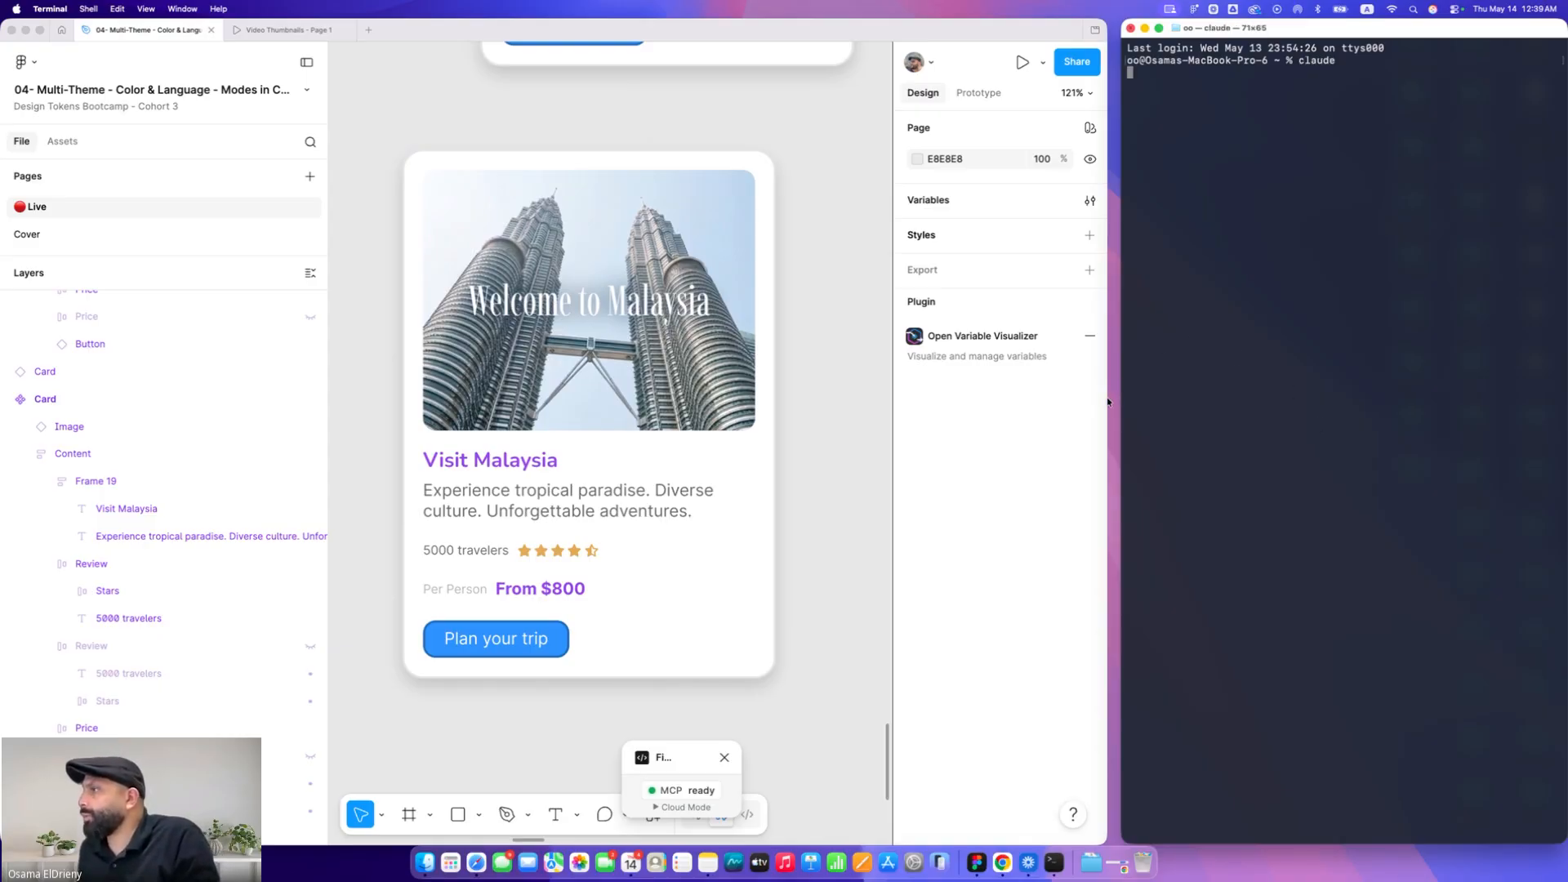
{"action": "left_click_drag", "start_coordinate": [1106, 401], "coordinate": [1120, 394]}
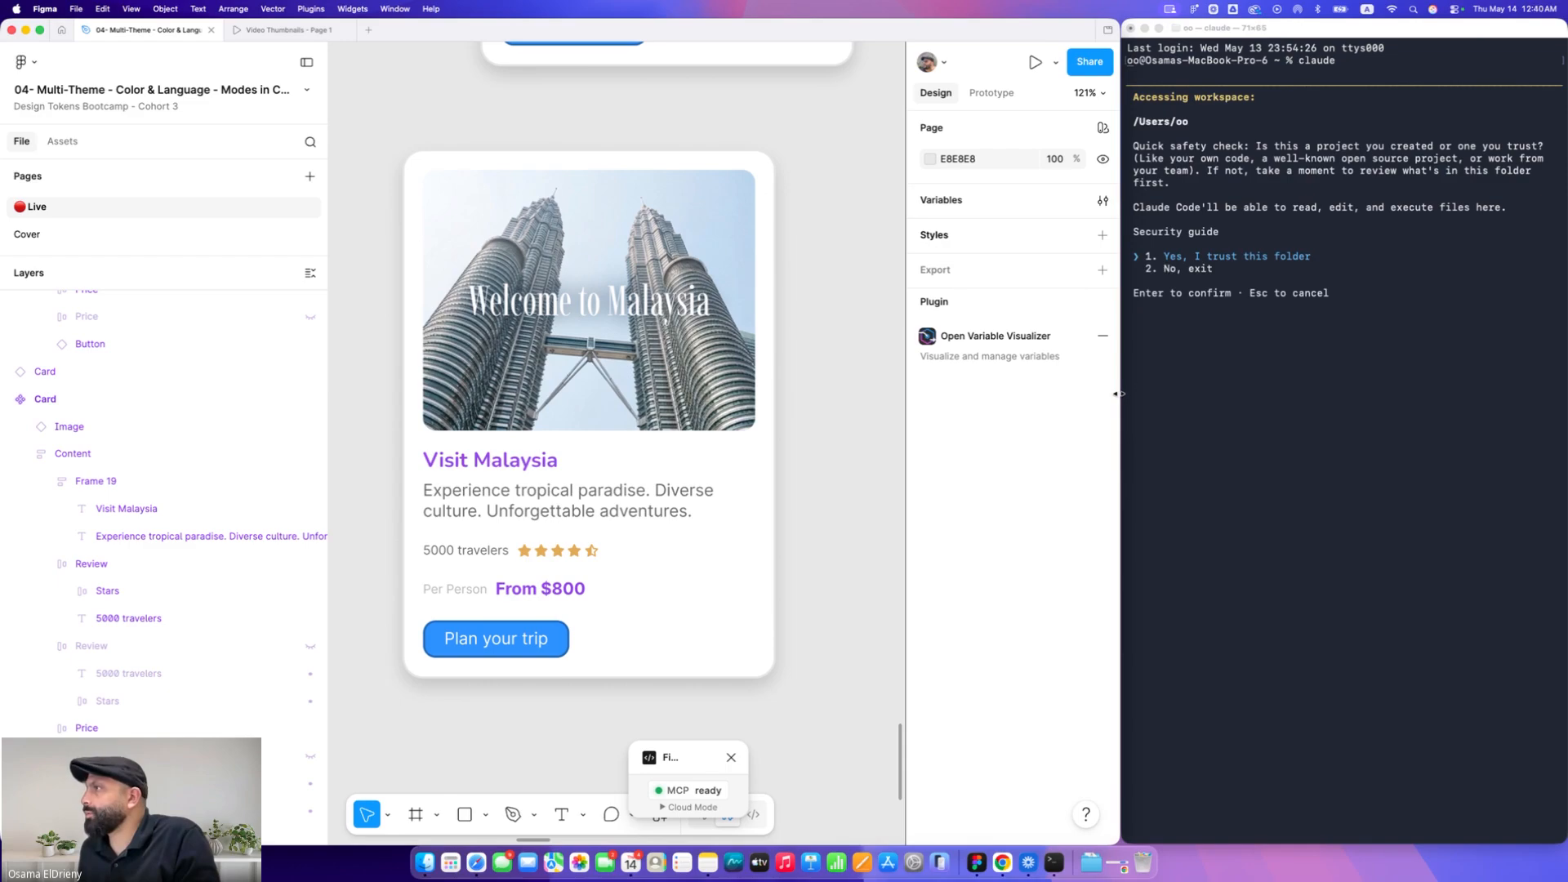
{"action": "left_click", "coordinate": [1298, 368]}
{"action": "key", "text": "Return"}
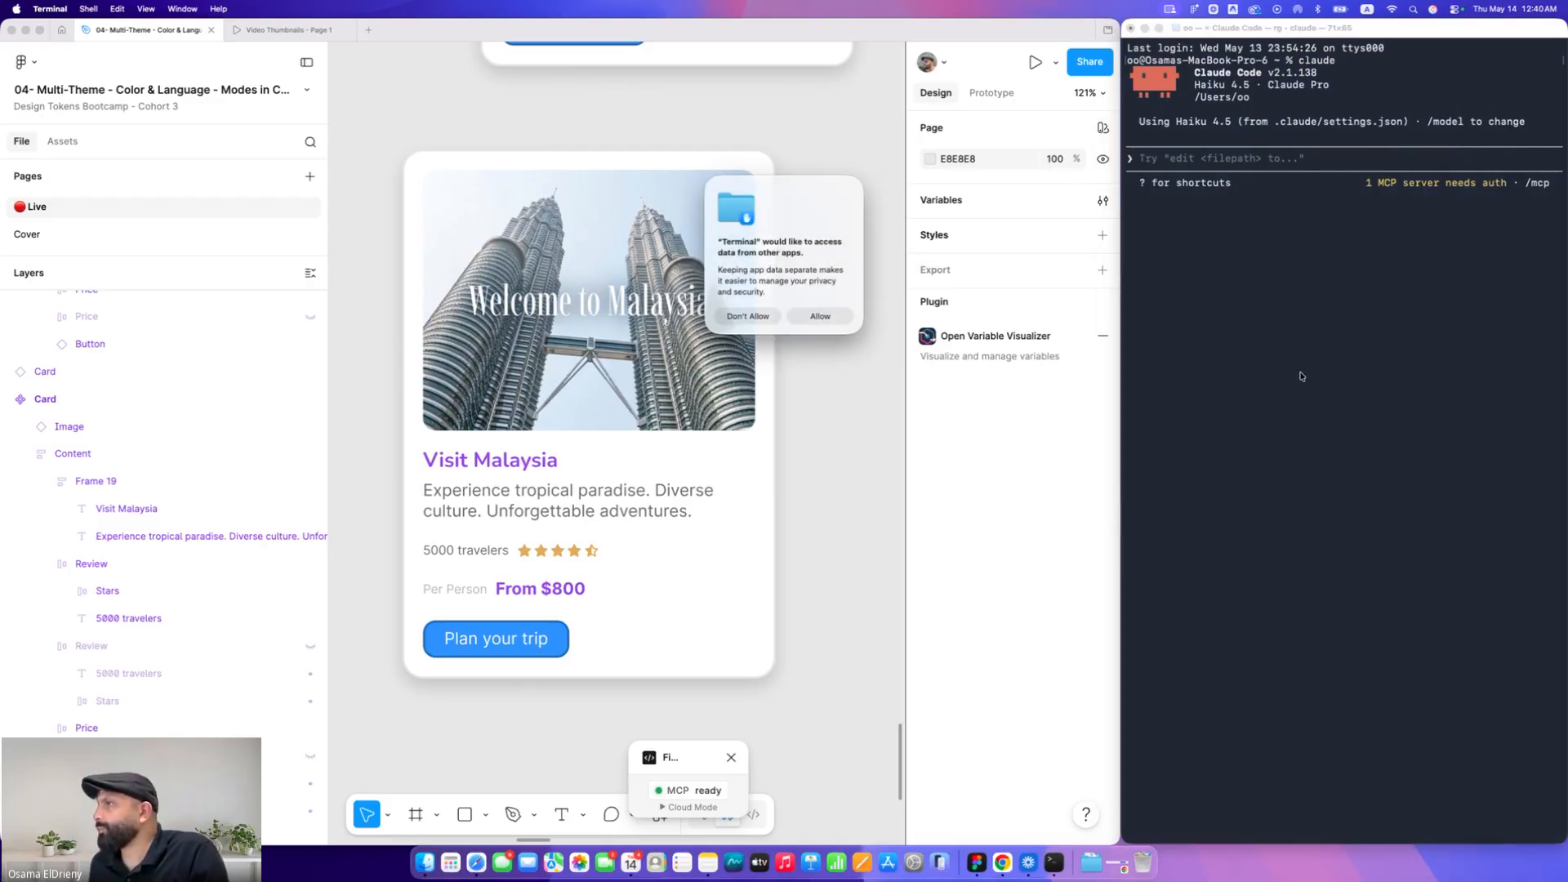
{"action": "left_click", "coordinate": [826, 319]}
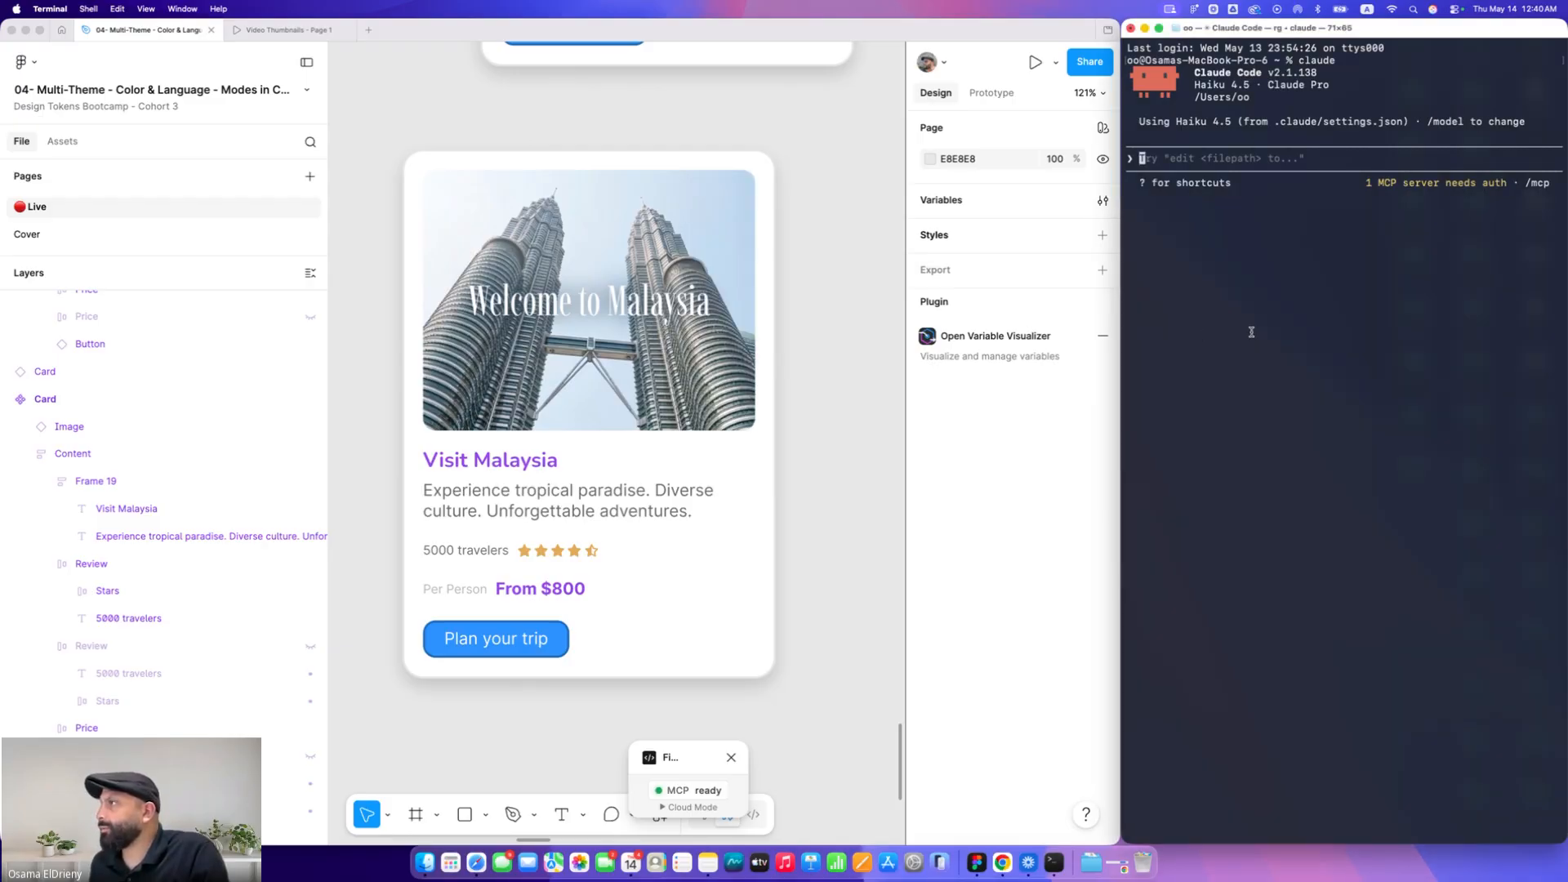
Open Claude Code's MCP server list and dismiss it
{"action": "type", "text": "/mcp"}
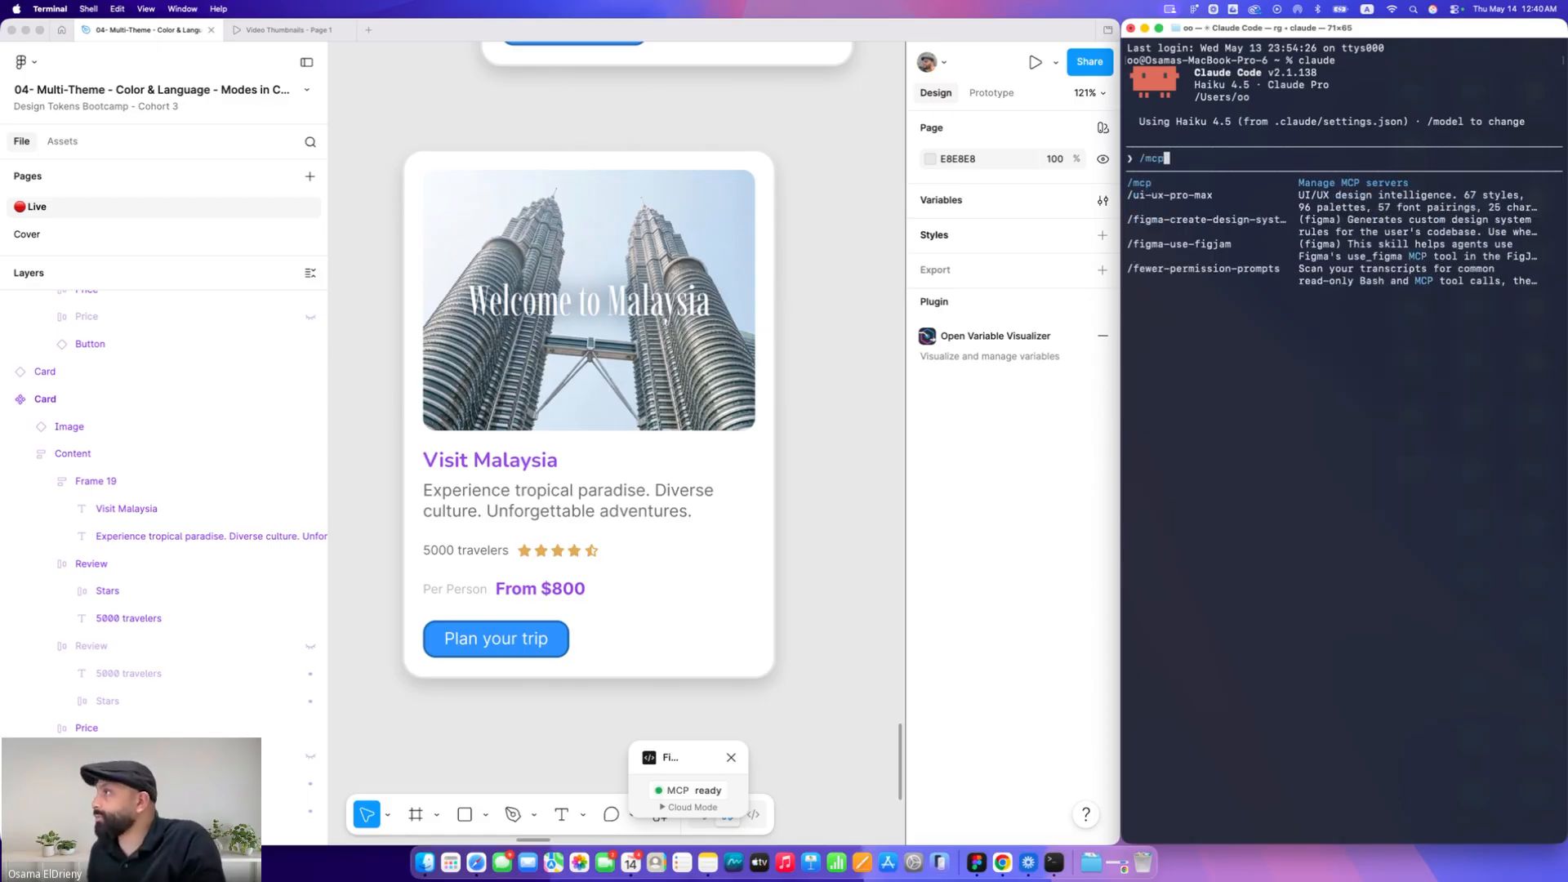
{"action": "key", "text": "Return"}
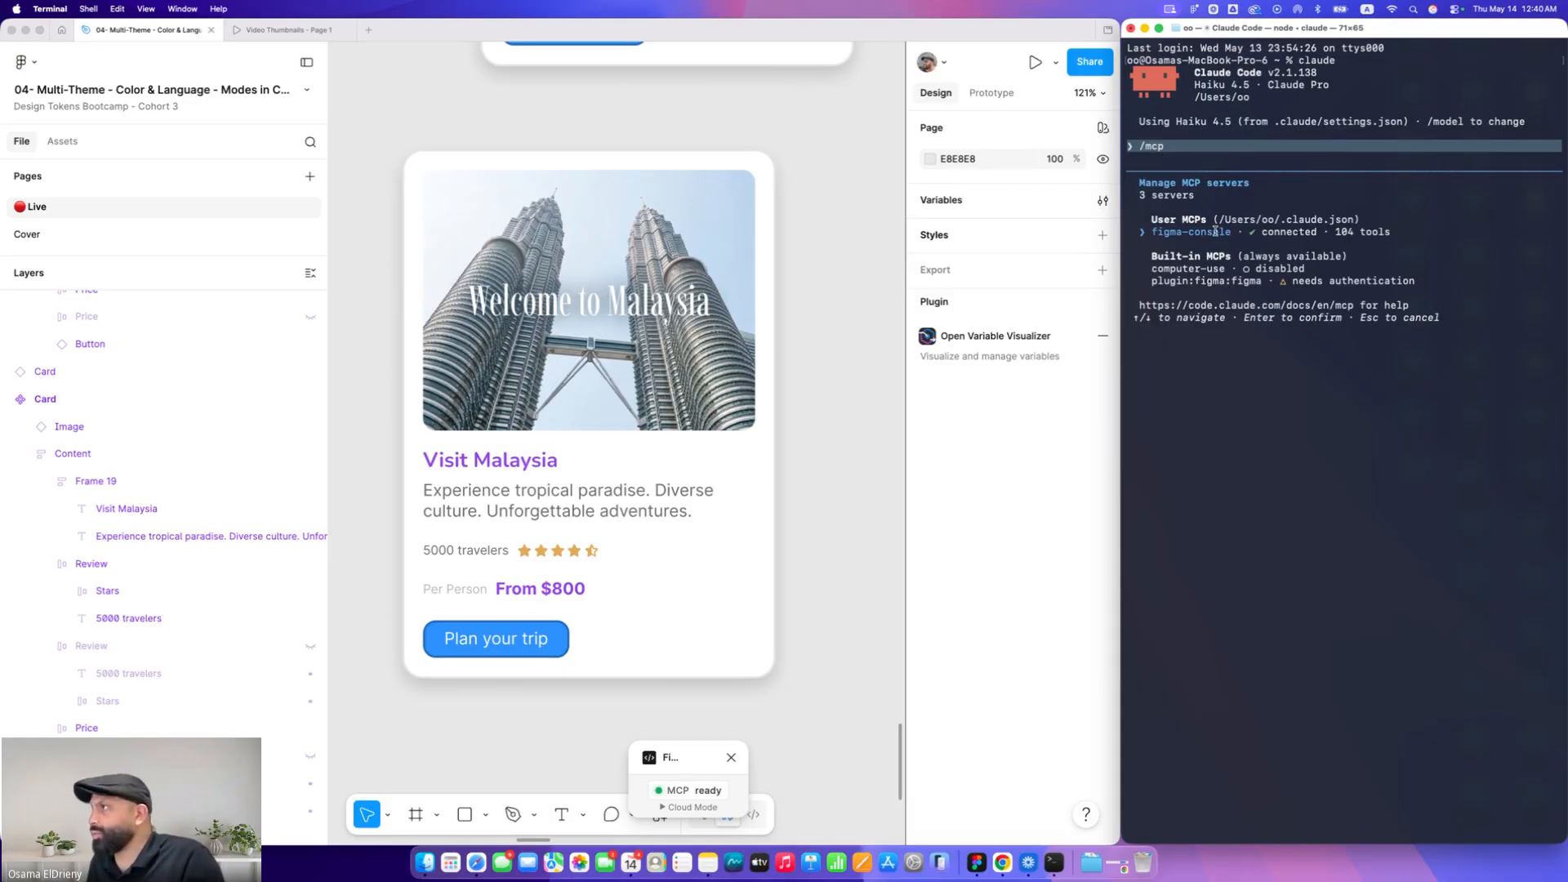
{"action": "key", "text": "Escape"}
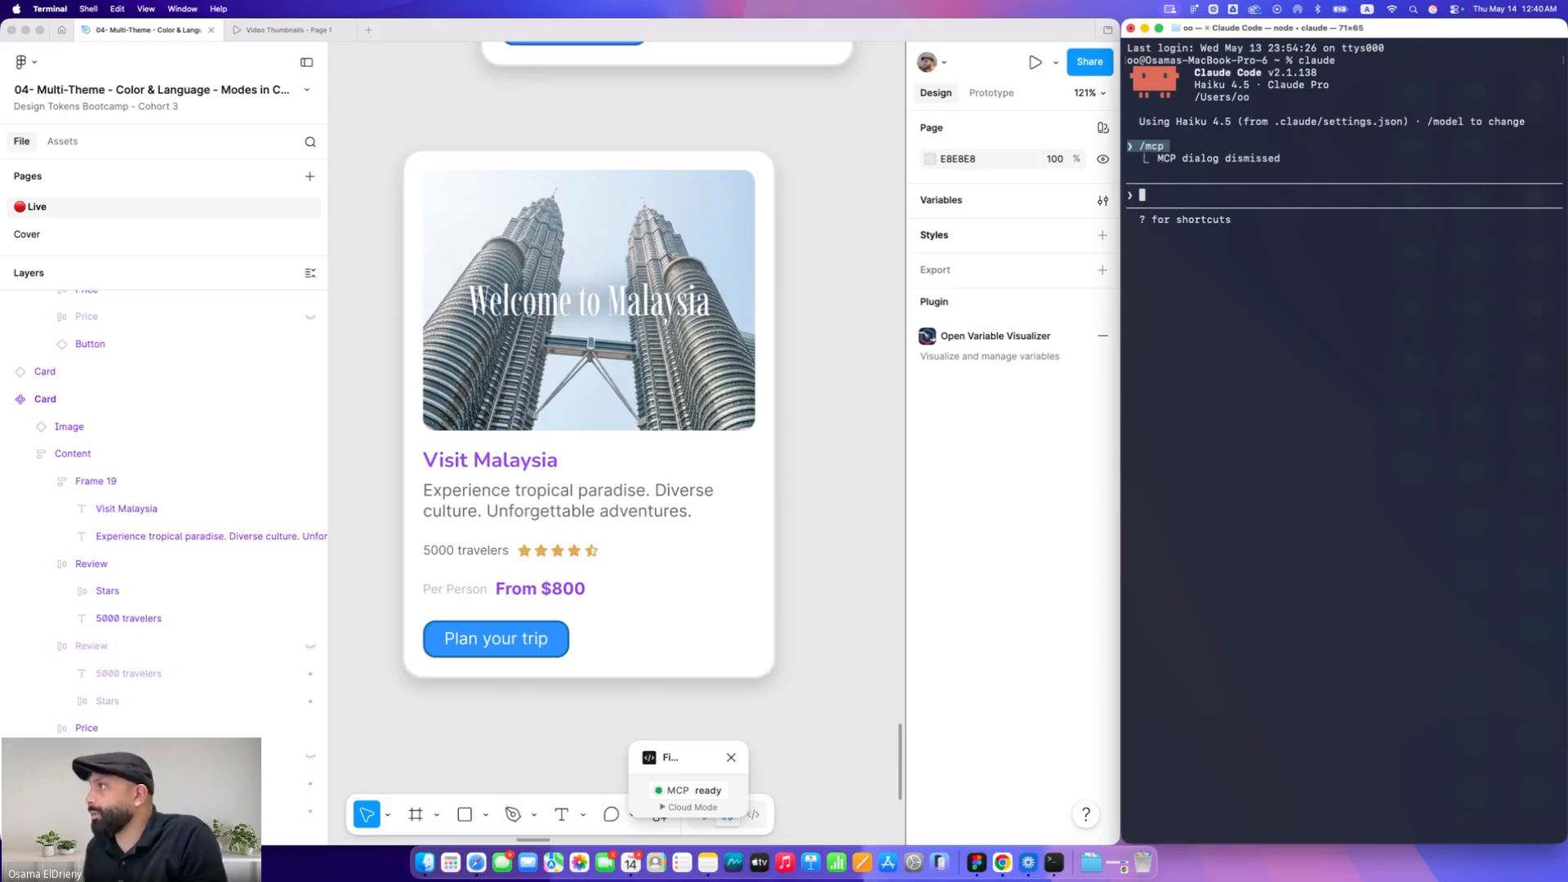
Ask Claude Code: "give me the Figma file name that active now on Figma and also the page using Figma console MCP"
{"action": "key", "text": "F5"}
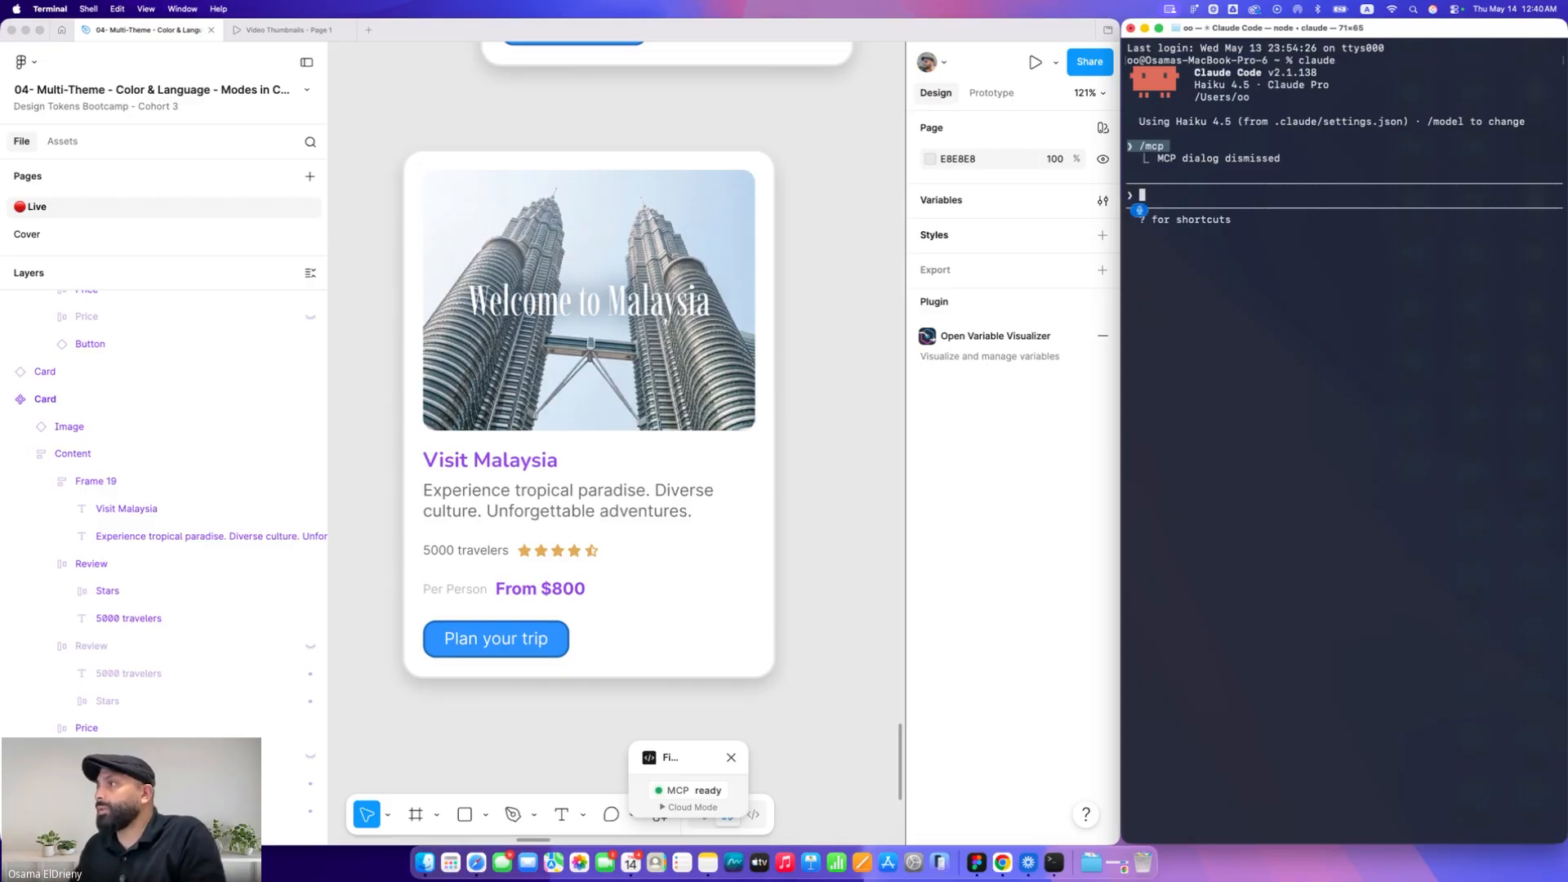
{"action": "type", "text": "give me the"}
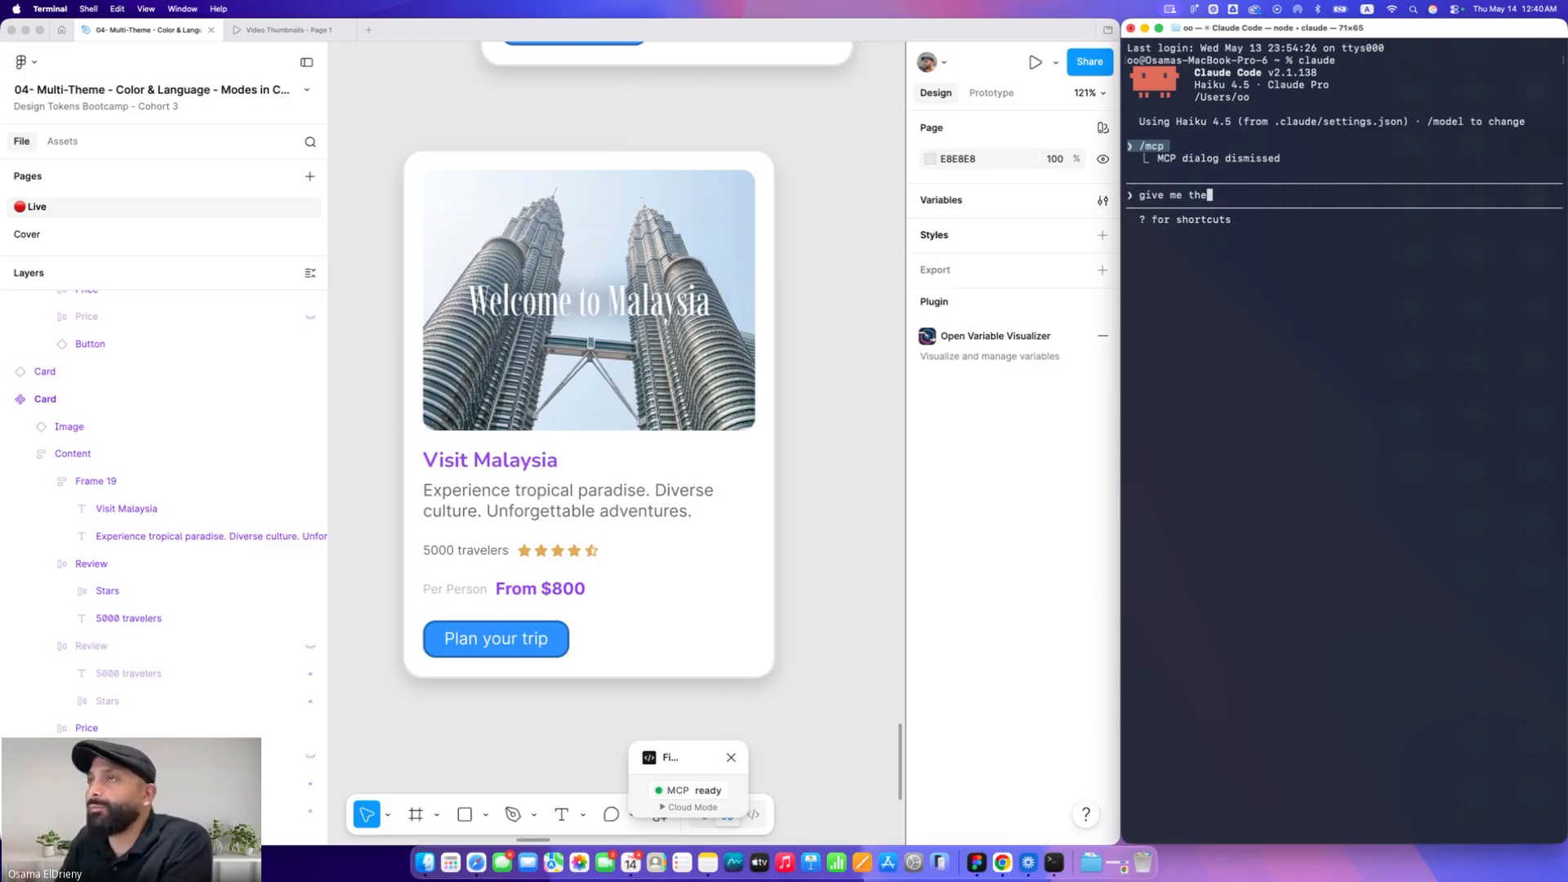
{"action": "type", "text": " Figma file that"}
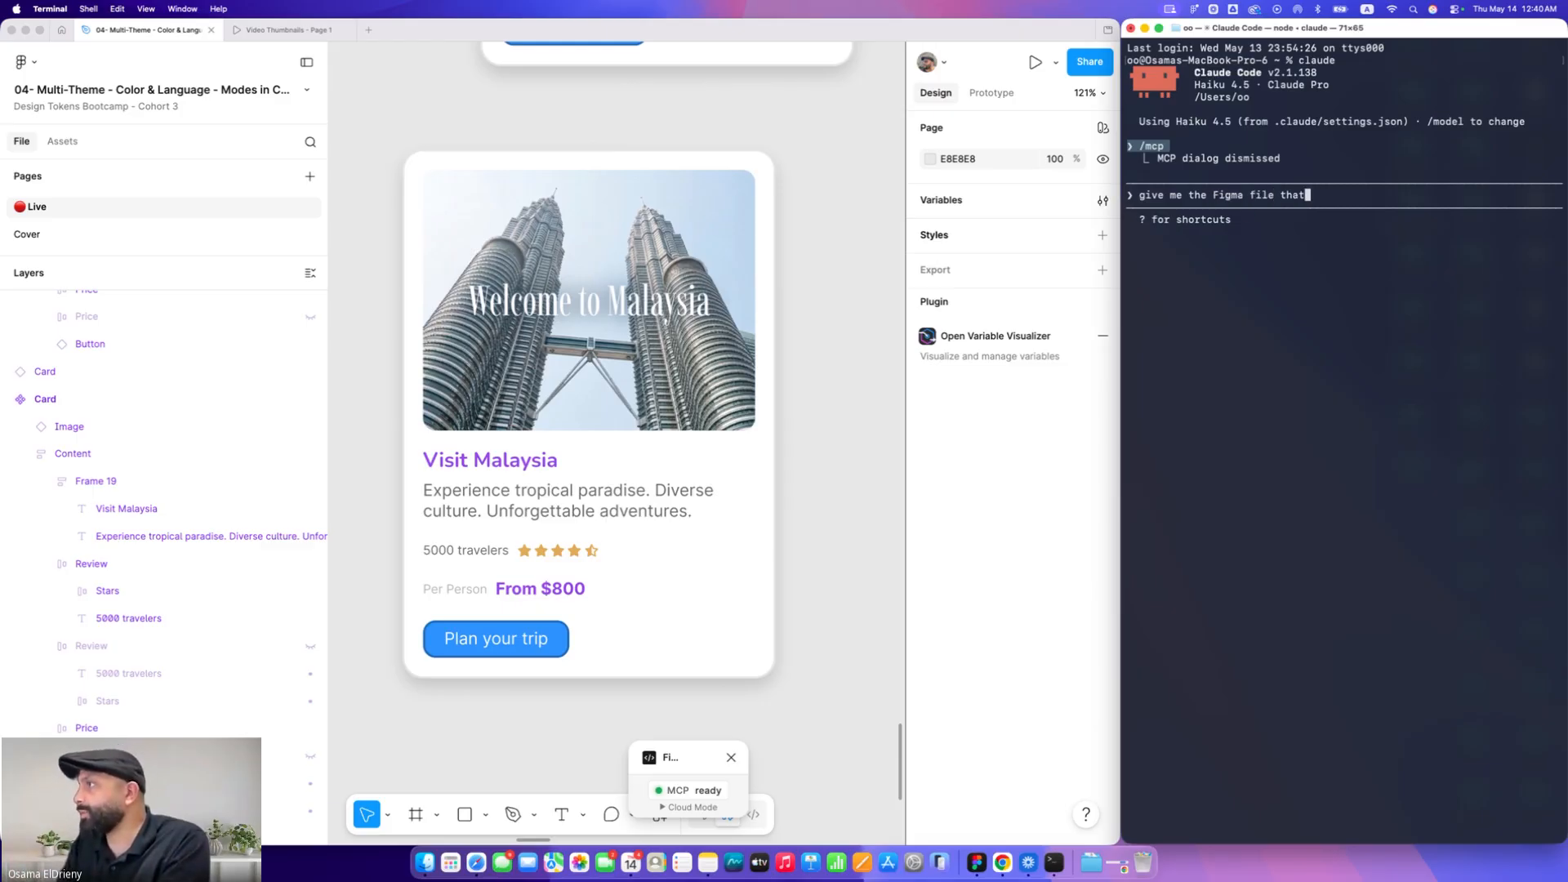
{"action": "type", "text": " active now on Figma Mowafy name and also"}
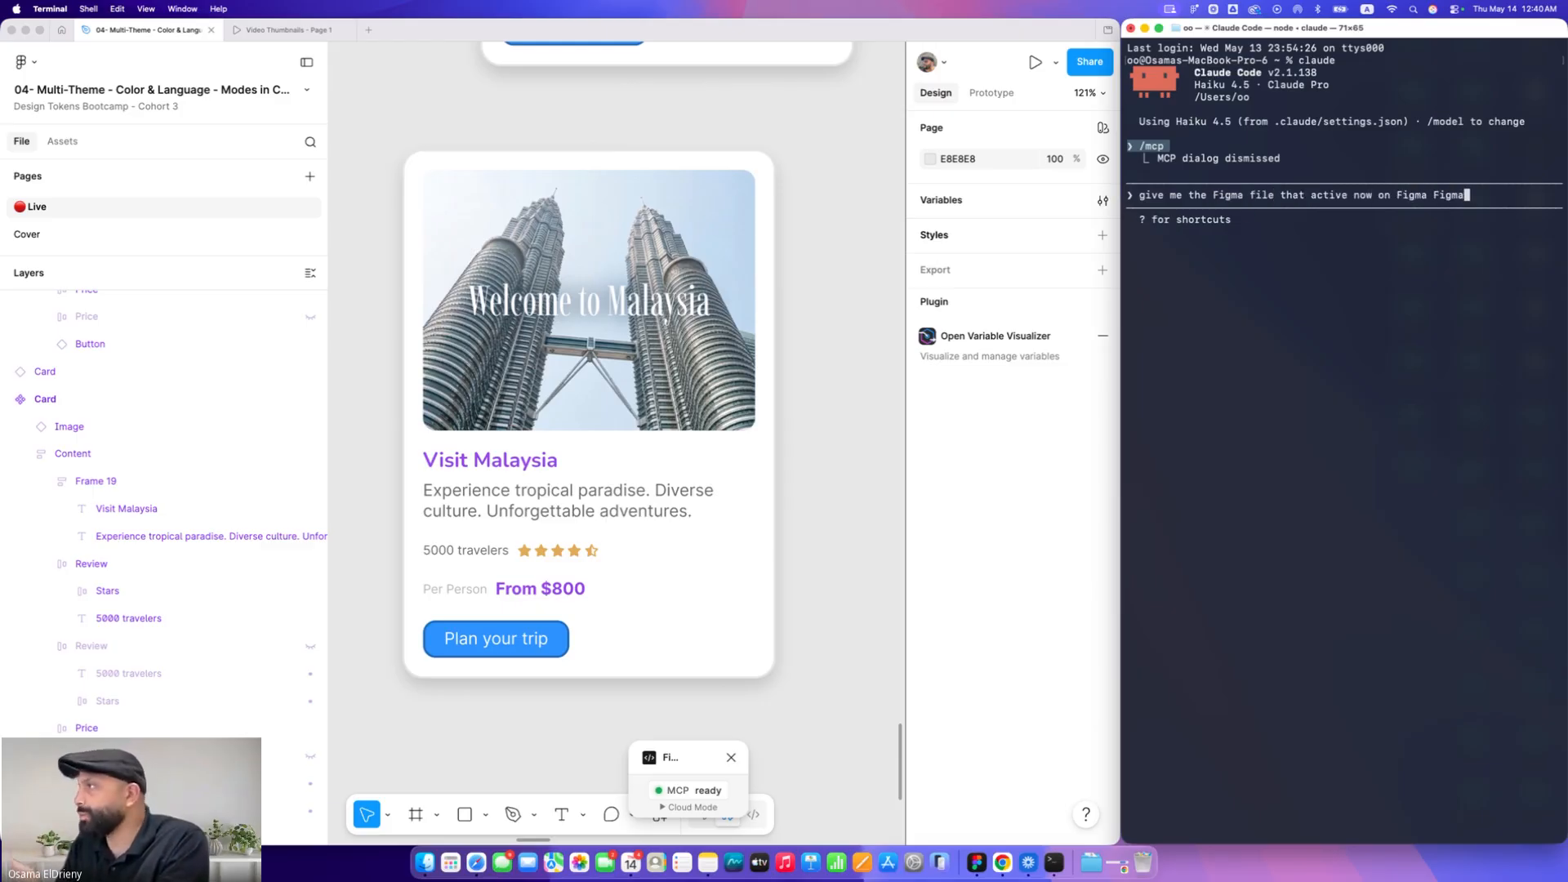
{"action": "type", "text": " the page name using Figma Kong"}
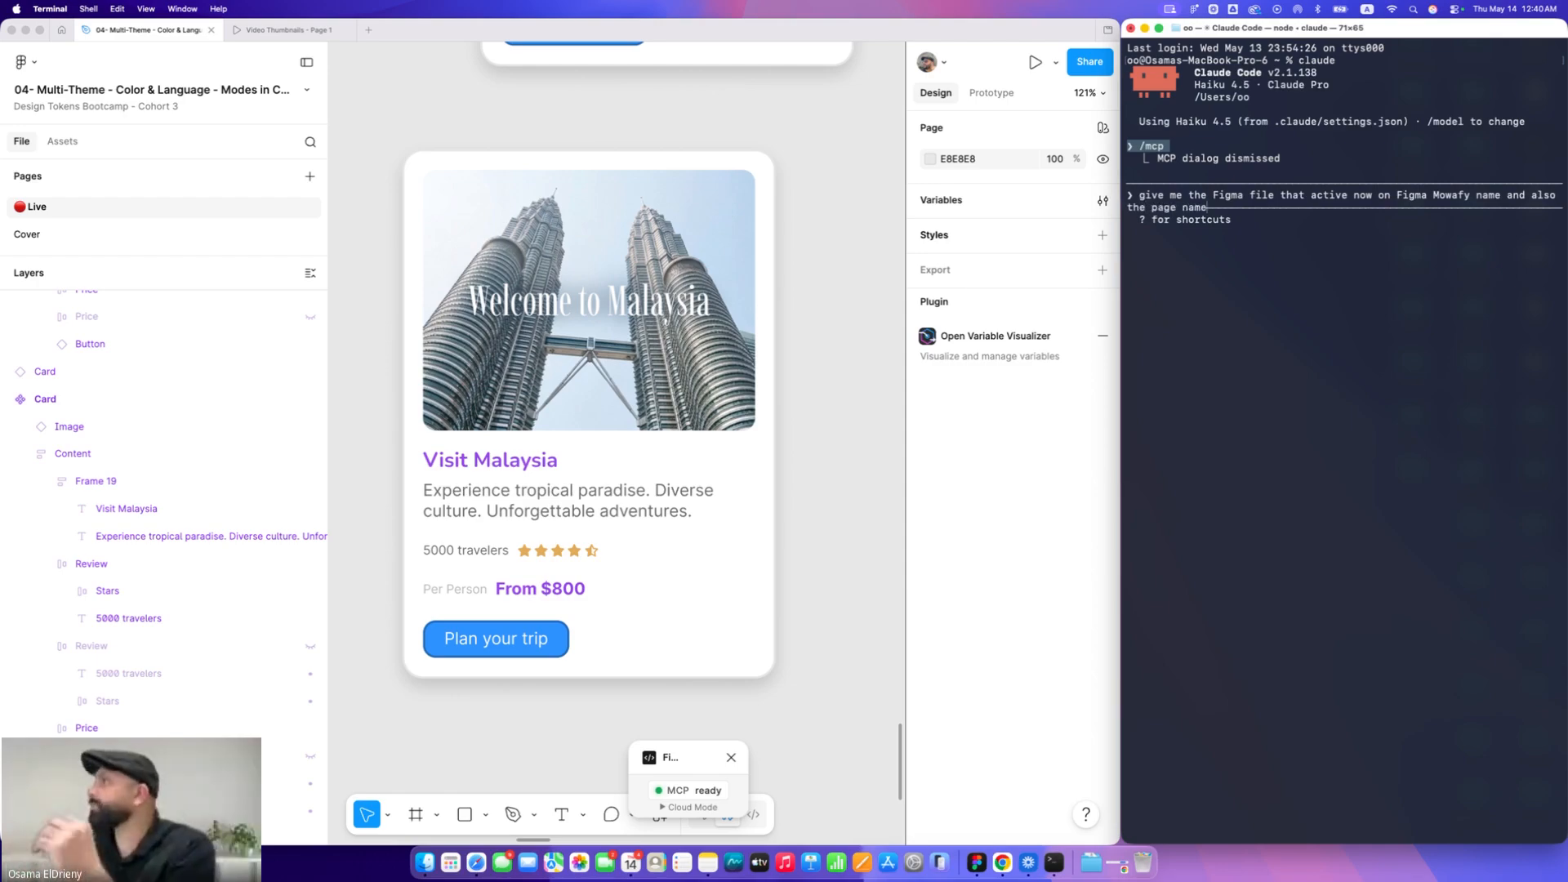
{"action": "key", "text": "BackSpace"}
{"action": "key", "text": "BackSpace"}
{"action": "key", "text": "BackSpace"}
{"action": "key", "text": "BackSpace"}
{"action": "type", "text": "console"}
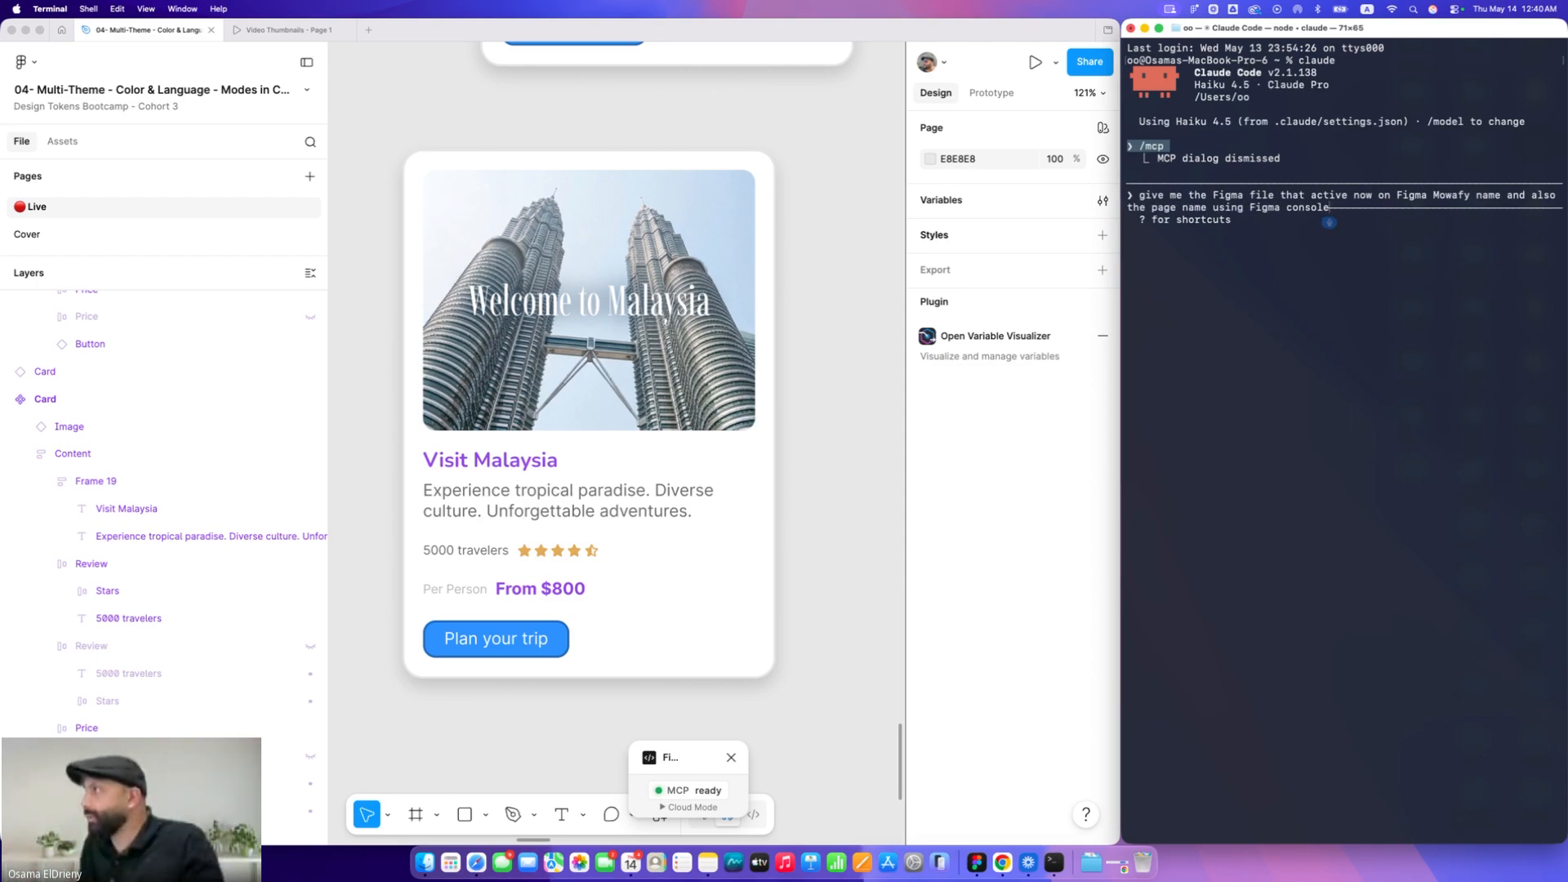
{"action": "type", "text": " MCP"}
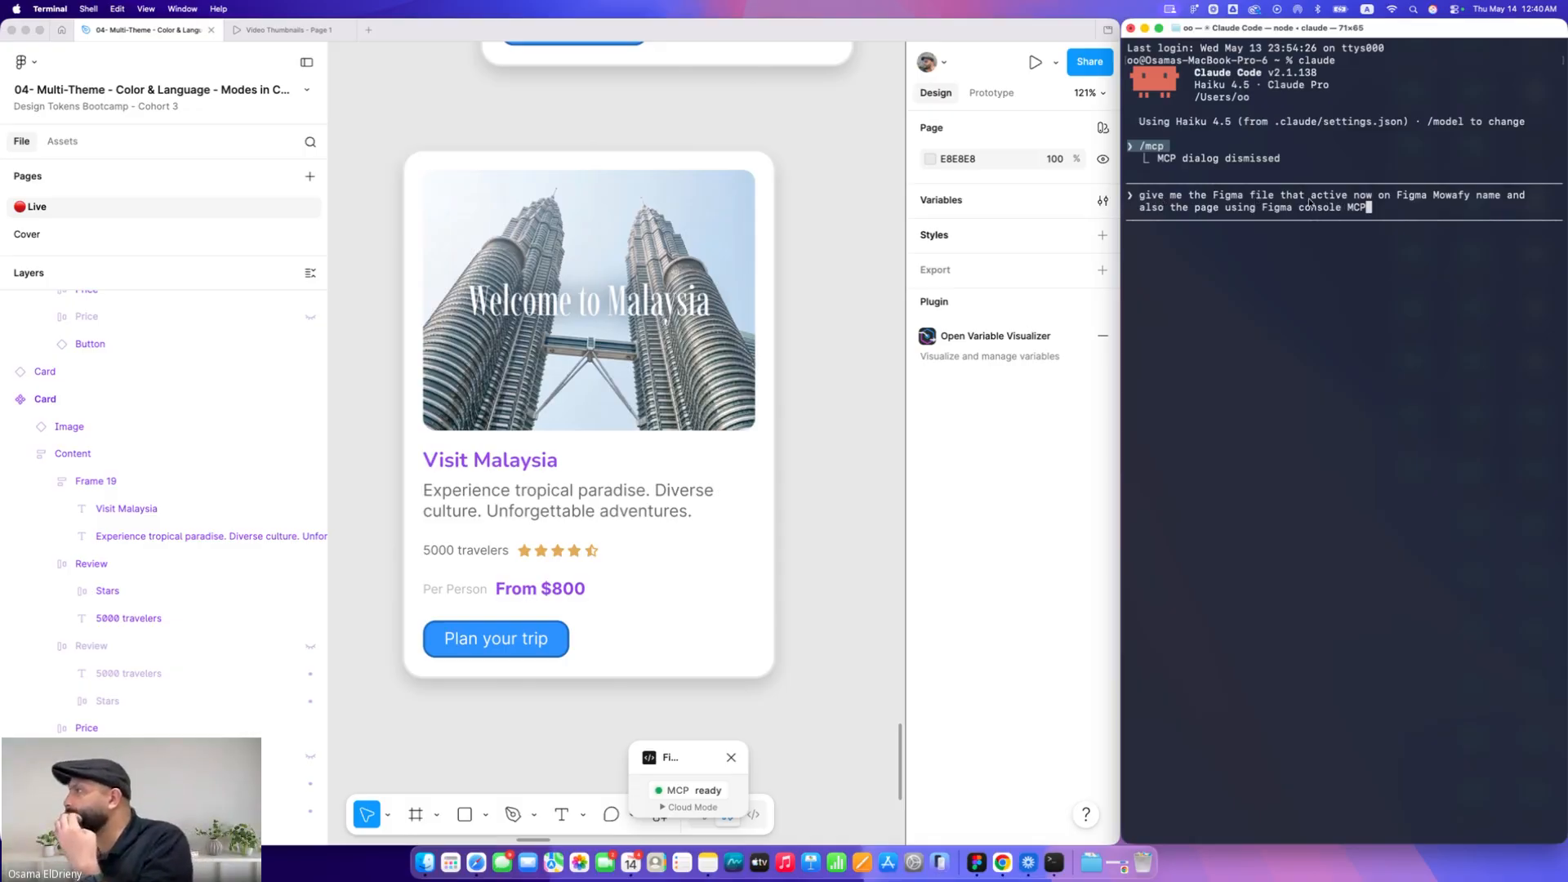
{"action": "key", "text": "Up"}
{"action": "key", "text": "Left"}
{"action": "key", "text": "Left"}
{"action": "key", "text": "Left"}
{"action": "key", "text": "Left"}
{"action": "key", "text": "Left"}
{"action": "key", "text": "Left"}
{"action": "key", "text": "Left"}
{"action": "key", "text": "Left"}
{"action": "key", "text": "Left"}
{"action": "key", "text": "Left"}
{"action": "key", "text": "Left"}
{"action": "key", "text": "Left"}
{"action": "key", "text": "Left"}
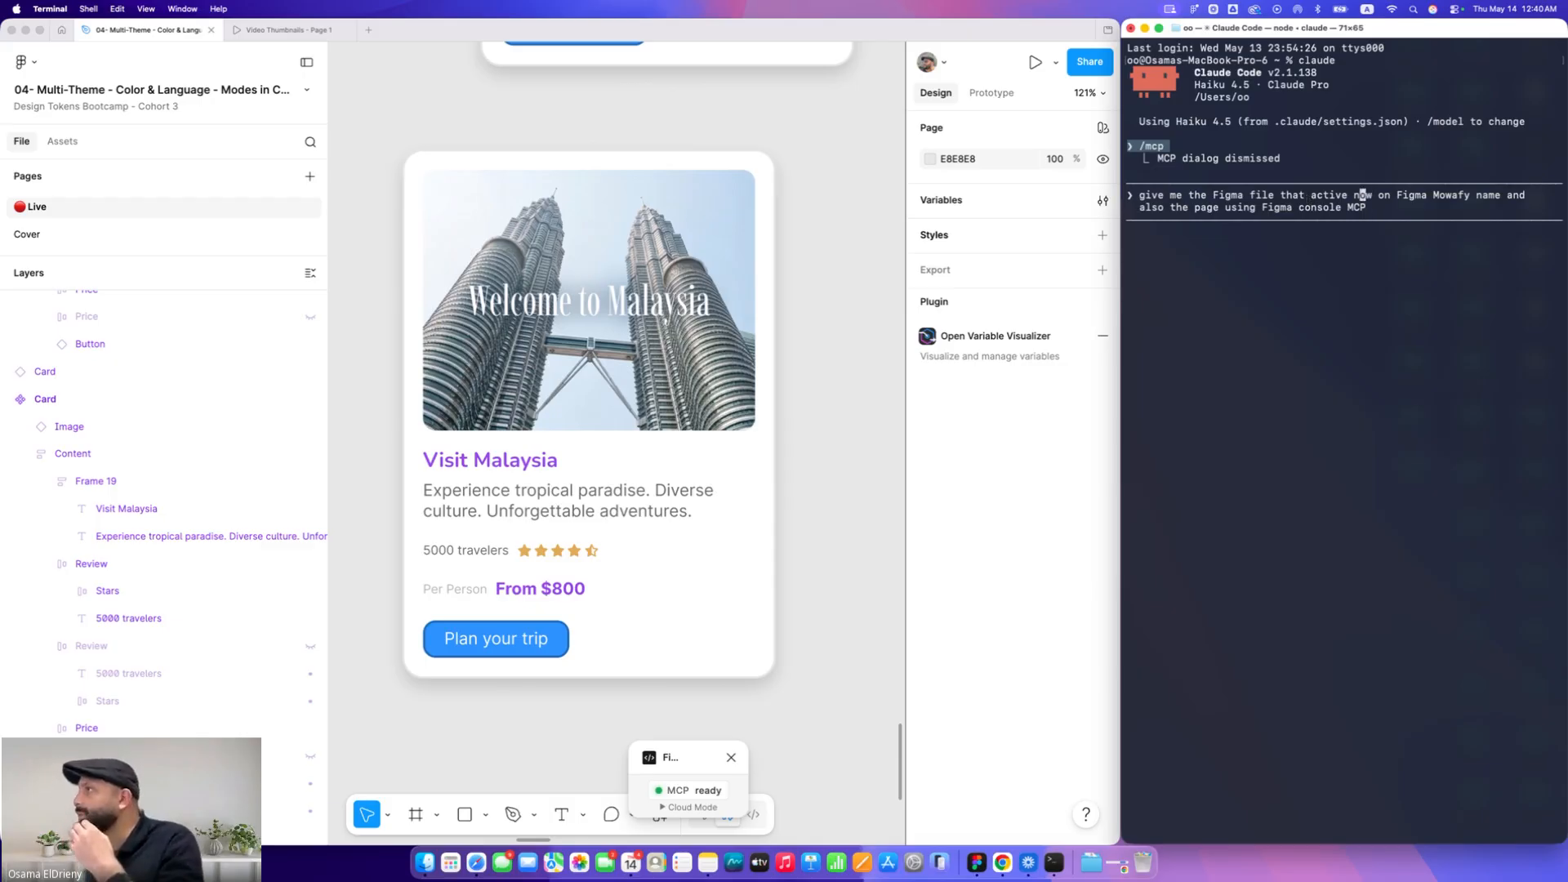
{"action": "key", "text": "Left"}
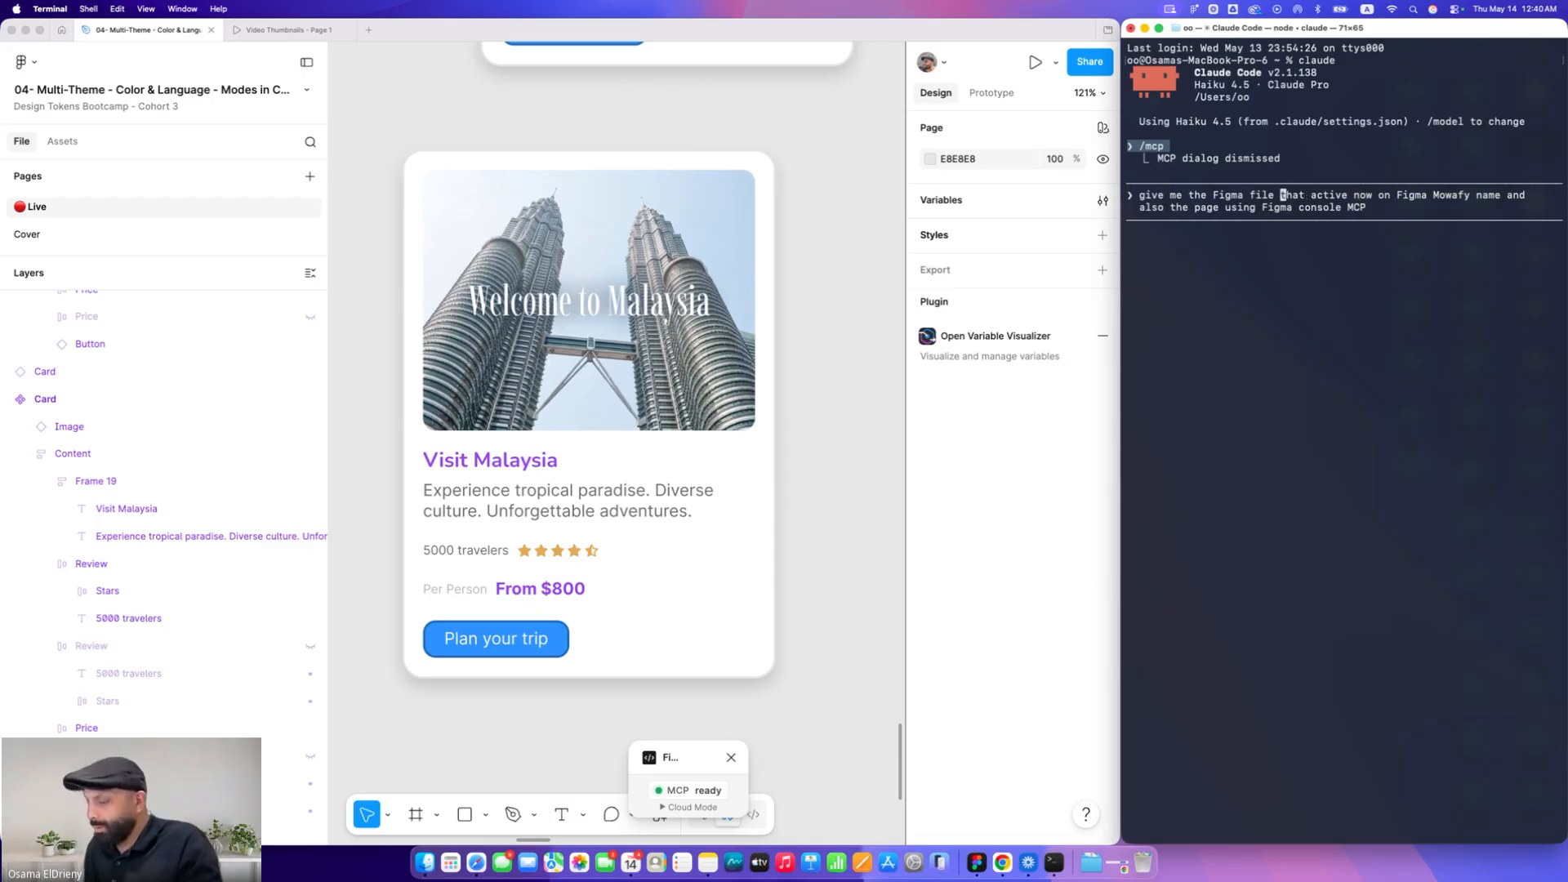
{"action": "type", "text": "name"}
{"action": "key", "text": "Right"}
{"action": "key", "text": "Right"}
{"action": "key", "text": "Right"}
{"action": "key", "text": "Right"}
{"action": "key", "text": "Right"}
{"action": "key", "text": "Right"}
{"action": "key", "text": "Right"}
{"action": "key", "text": "Right"}
{"action": "key", "text": "Right"}
{"action": "key", "text": "Right"}
{"action": "key", "text": "Right"}
{"action": "key", "text": "Right"}
{"action": "key", "text": "Right"}
{"action": "key", "text": "Right"}
{"action": "key", "text": "Right"}
{"action": "key", "text": "Right"}
{"action": "key", "text": "Right"}
{"action": "key", "text": "Right"}
{"action": "key", "text": "Right"}
{"action": "key", "text": "Right"}
{"action": "key", "text": "Right"}
{"action": "key", "text": "Right"}
{"action": "key", "text": "Right"}
{"action": "key", "text": "Right"}
{"action": "key", "text": "Right"}
{"action": "key", "text": "Right"}
{"action": "key", "text": "Right"}
{"action": "key", "text": "Right"}
{"action": "key", "text": "Right"}
{"action": "key", "text": "Right"}
{"action": "key", "text": "Right"}
{"action": "key", "text": "Right"}
{"action": "key", "text": "Right"}
{"action": "key", "text": "Right"}
{"action": "key", "text": "Right"}
{"action": "key", "text": "Right"}
{"action": "key", "text": "Right"}
{"action": "key", "text": "Right"}
{"action": "key", "text": "Right"}
{"action": "key", "text": "BackSpace"}
{"action": "key", "text": "BackSpace"}
{"action": "key", "text": "BackSpace"}
{"action": "key", "text": "BackSpace"}
{"action": "key", "text": "BackSpace"}
{"action": "key", "text": "BackSpace"}
{"action": "key", "text": "BackSpace"}
{"action": "key", "text": "BackSpace"}
{"action": "key", "text": "BackSpace"}
{"action": "key", "text": "BackSpace"}
{"action": "key", "text": "BackSpace"}
{"action": "key", "text": "BackSpace"}
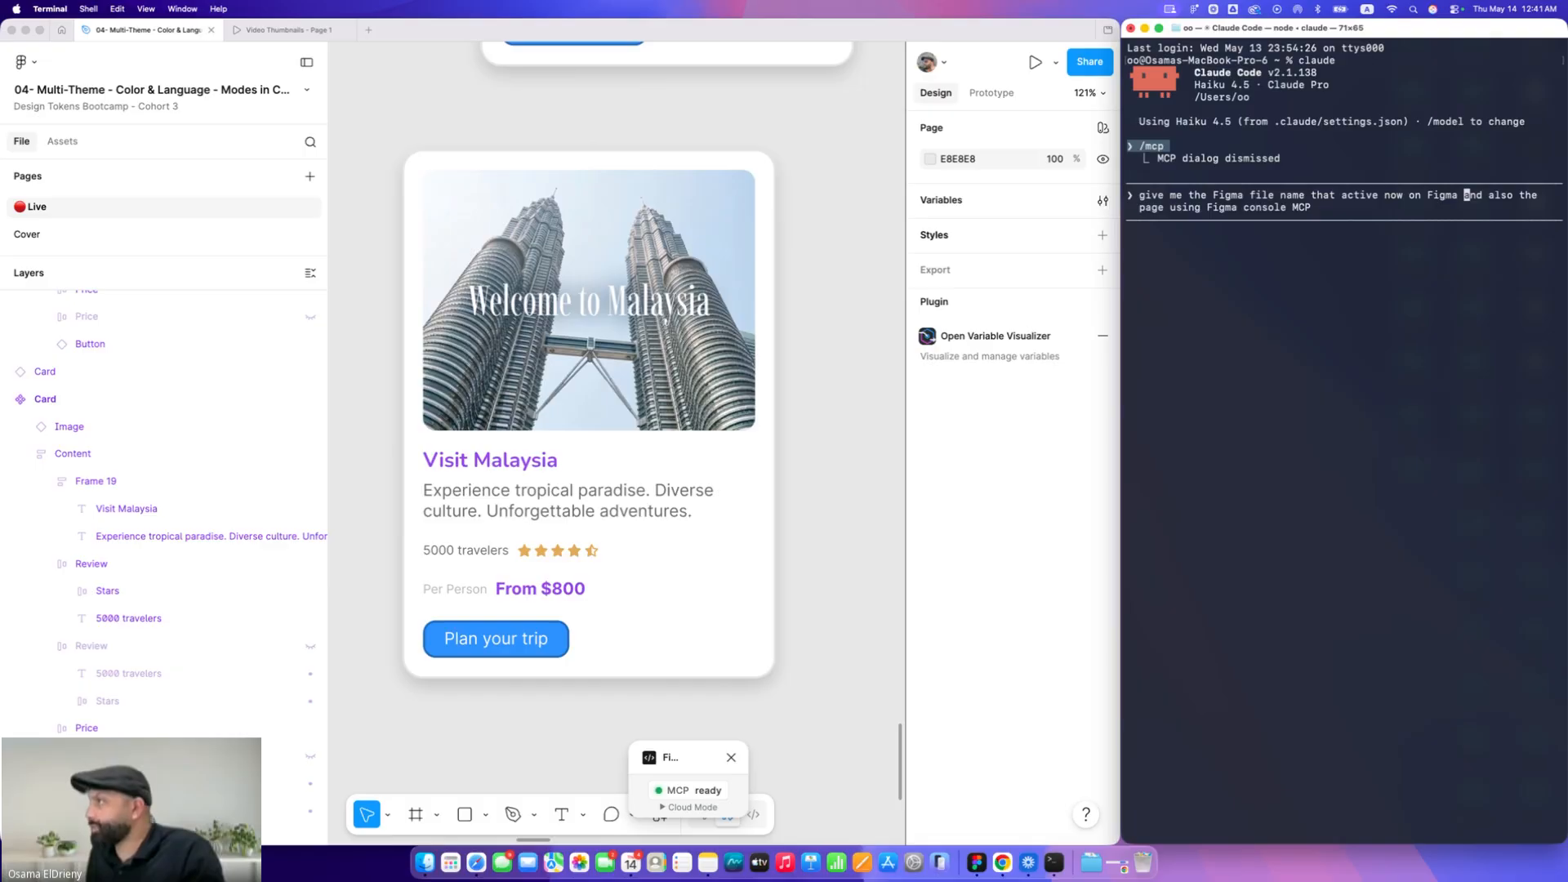
{"action": "key", "text": "Return"}
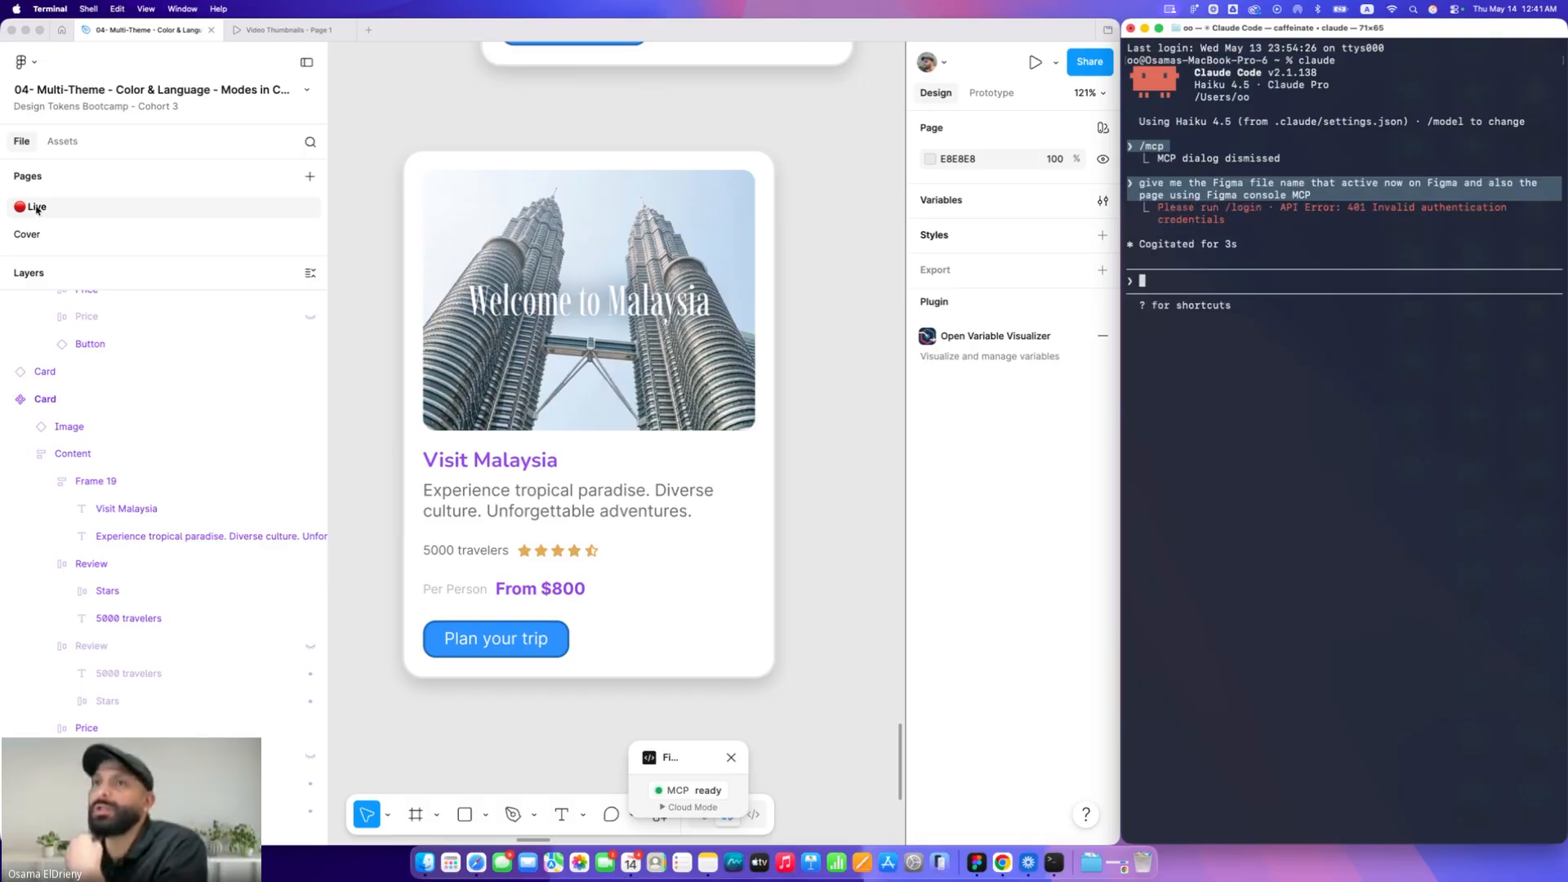
Log in to Claude Code using the Claude account with subscription option
{"action": "left_click", "coordinate": [704, 755]}
{"action": "left_click_drag", "start_coordinate": [729, 747], "coordinate": [767, 737]}
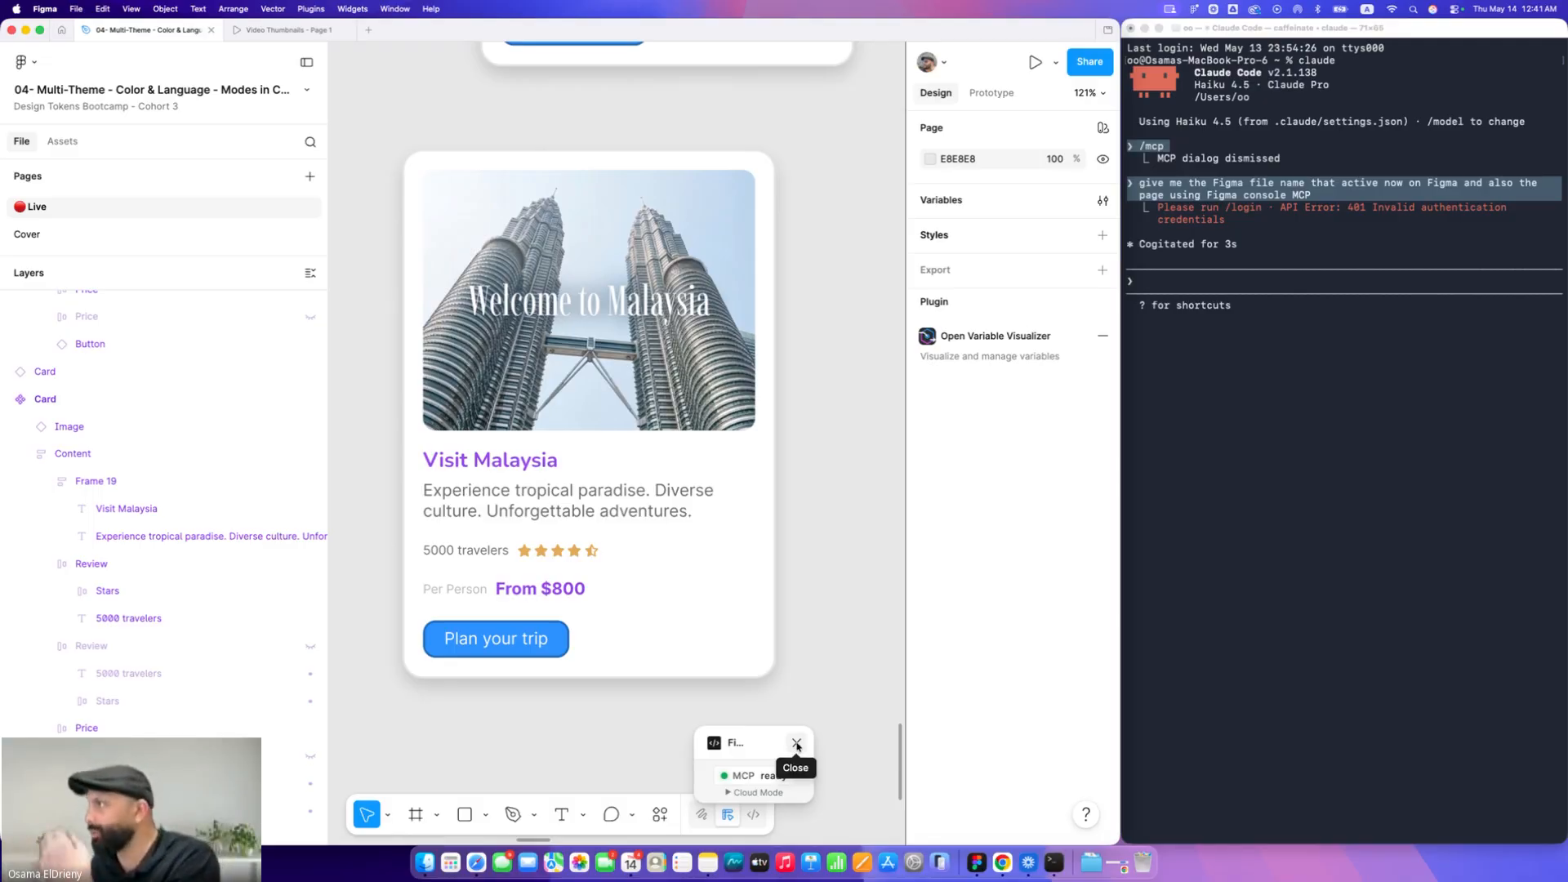
{"action": "left_click", "coordinate": [1211, 515]}
{"action": "type", "text": "/lo"}
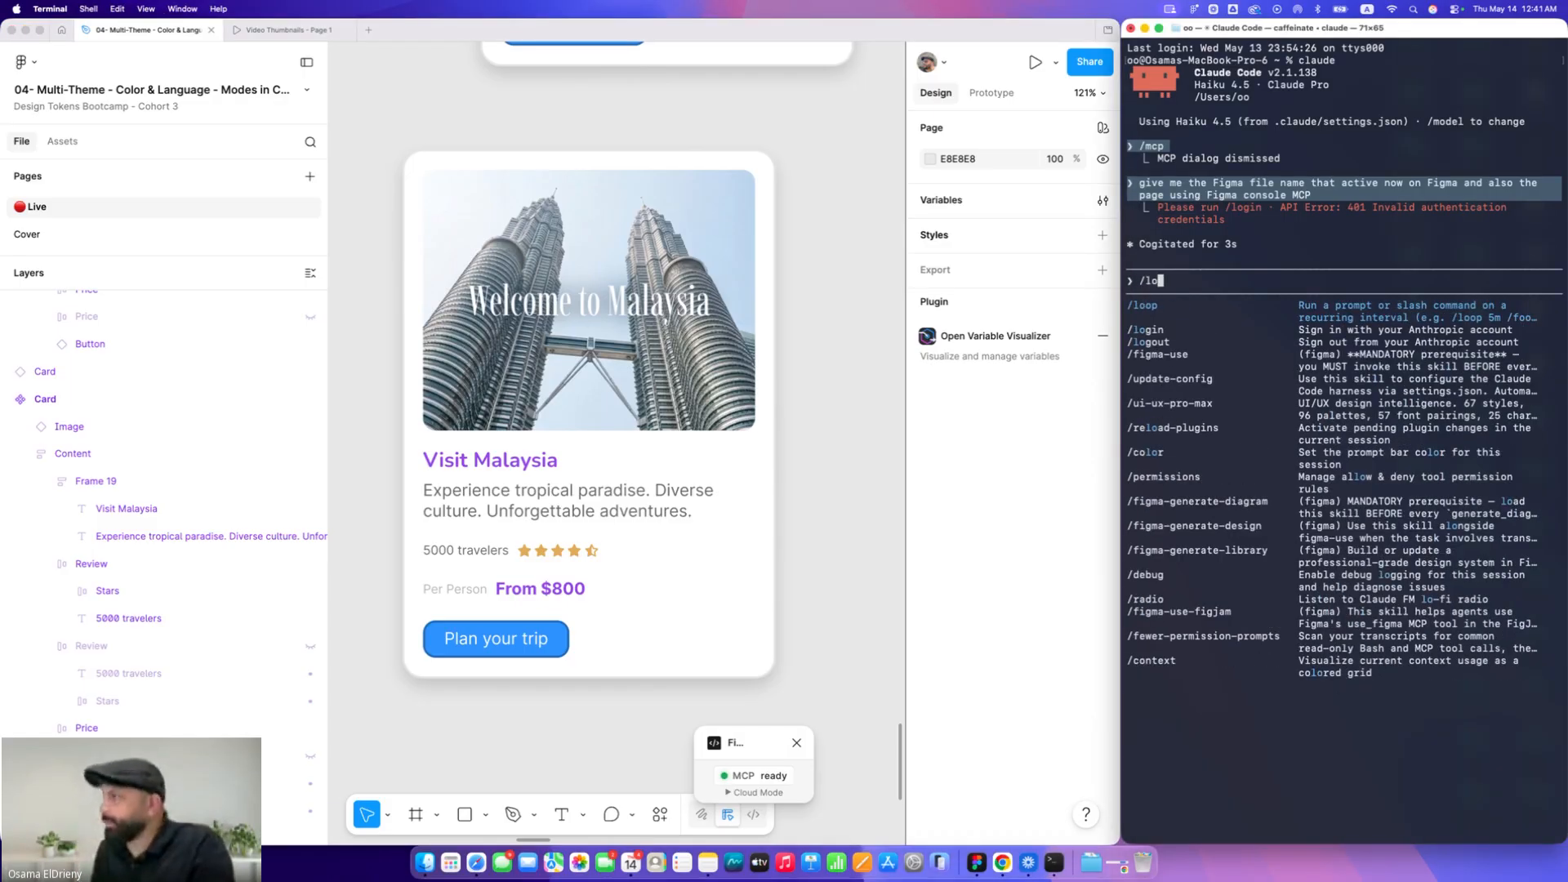
{"action": "type", "text": "gin"}
{"action": "key", "text": "Return"}
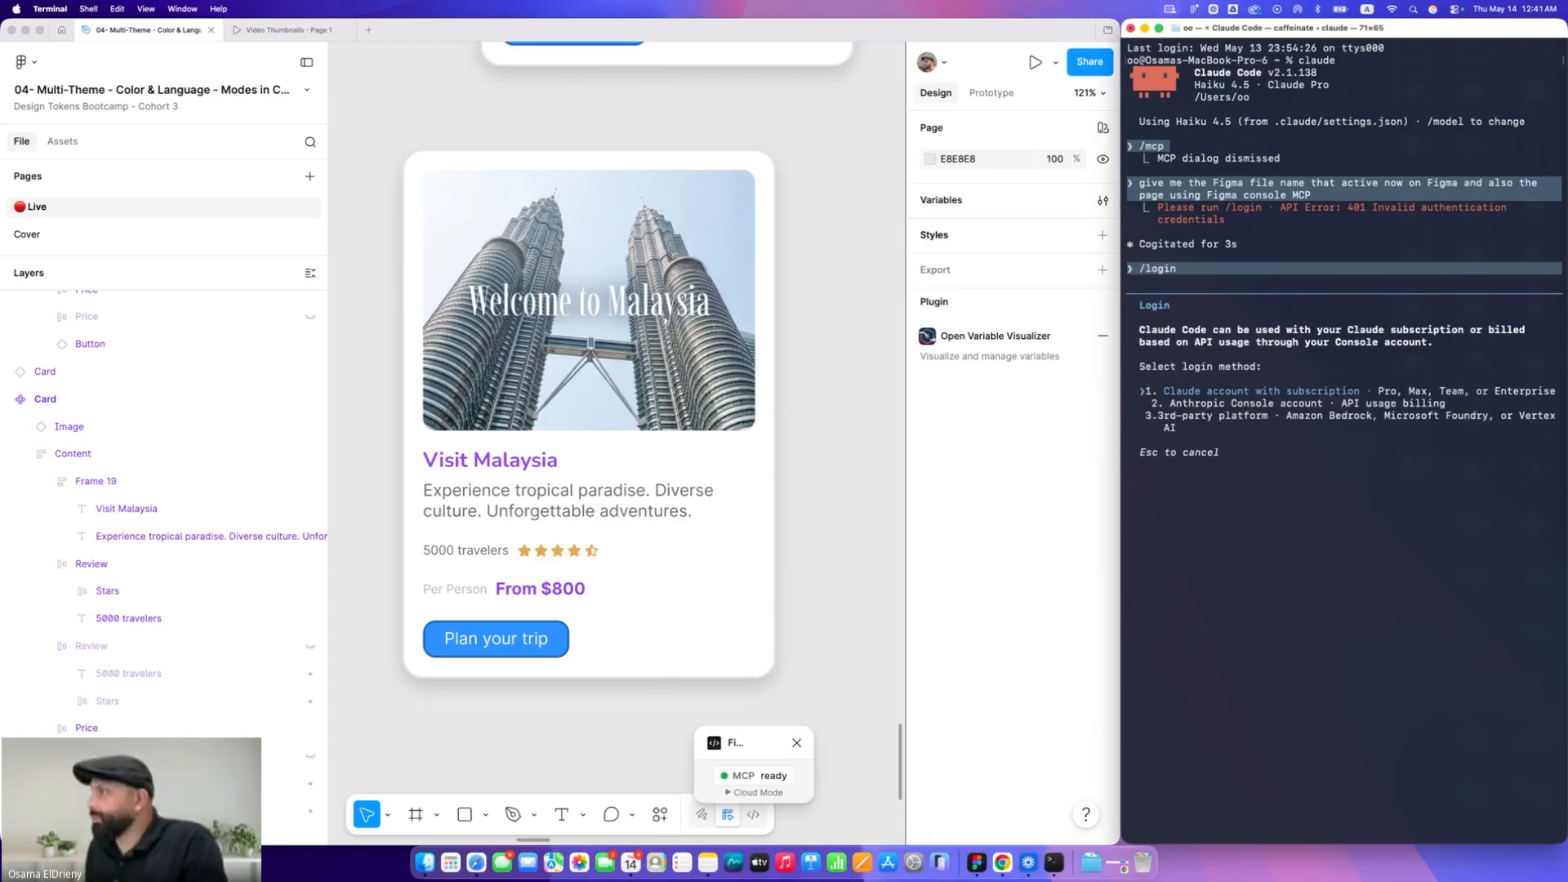
{"action": "key", "text": "Return"}
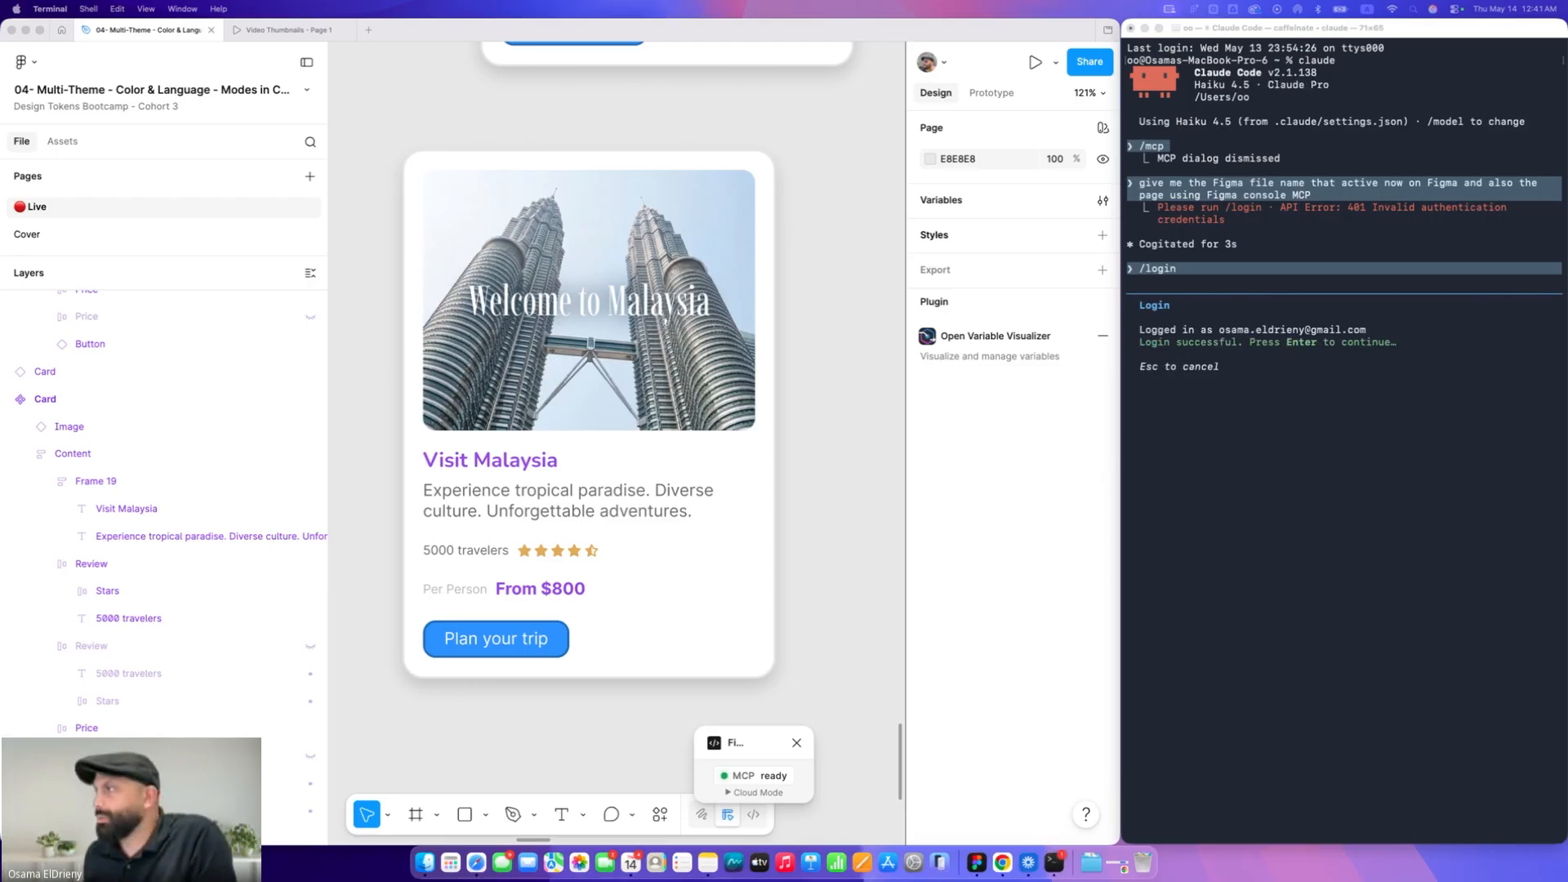
{"action": "left_click", "coordinate": [1215, 536]}
{"action": "key", "text": "Return"}
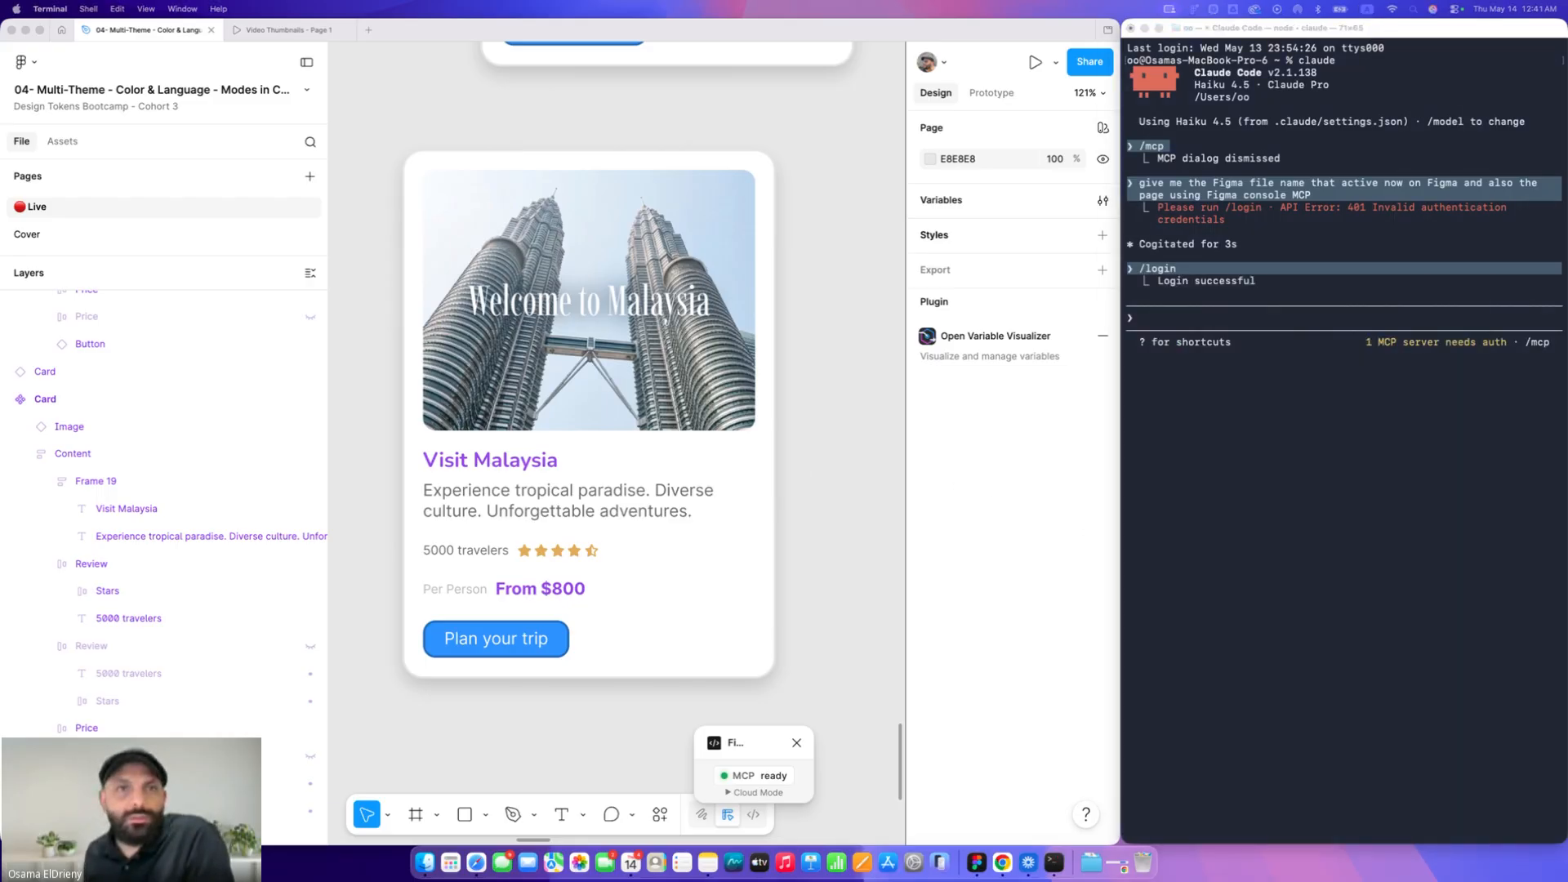
Resend the previous prompt asking for the active Figma file and page name
{"action": "left_click", "coordinate": [1349, 511]}
{"action": "key", "text": "Up"}
{"action": "key", "text": "Up"}
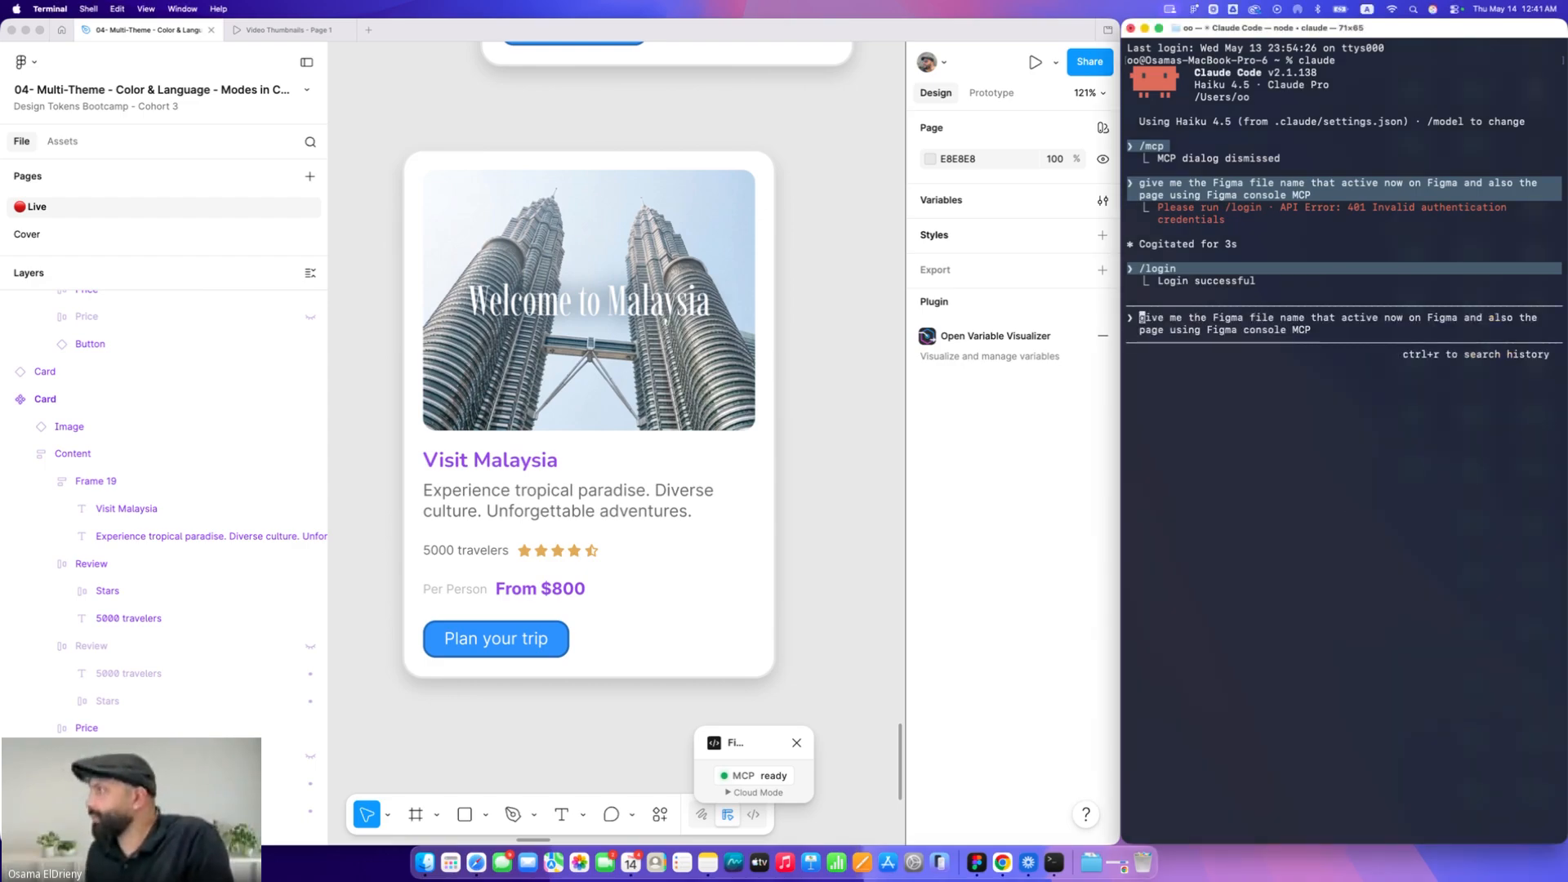
{"action": "key", "text": "Return"}
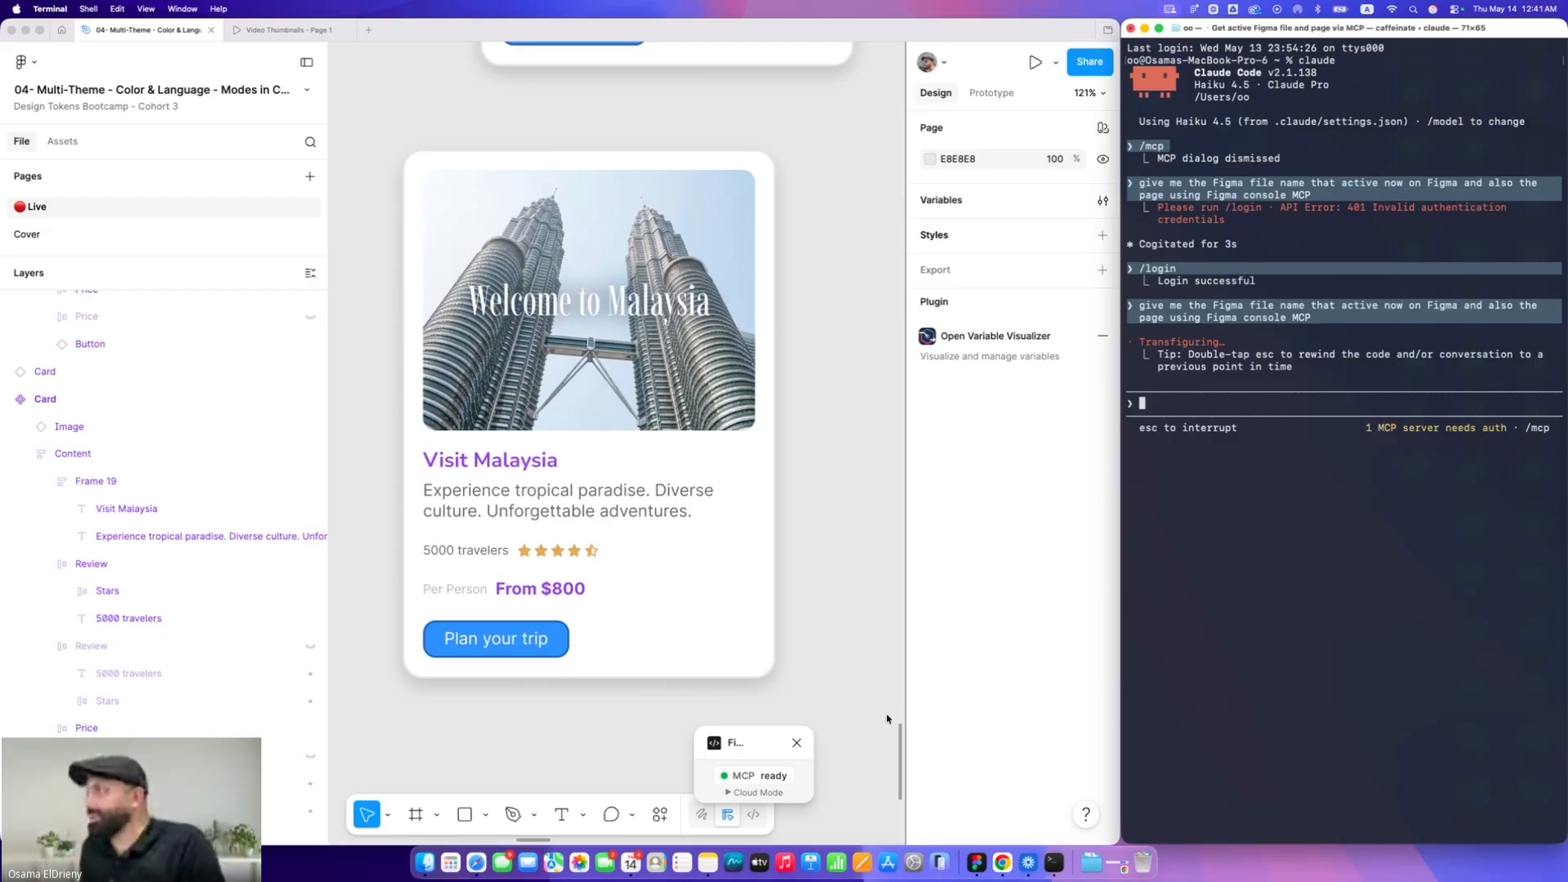
Close the Figma Desktop Bridge plugin and run it again from recent plugins
{"action": "left_click", "coordinate": [759, 750]}
{"action": "left_click_drag", "start_coordinate": [778, 737], "coordinate": [797, 729]}
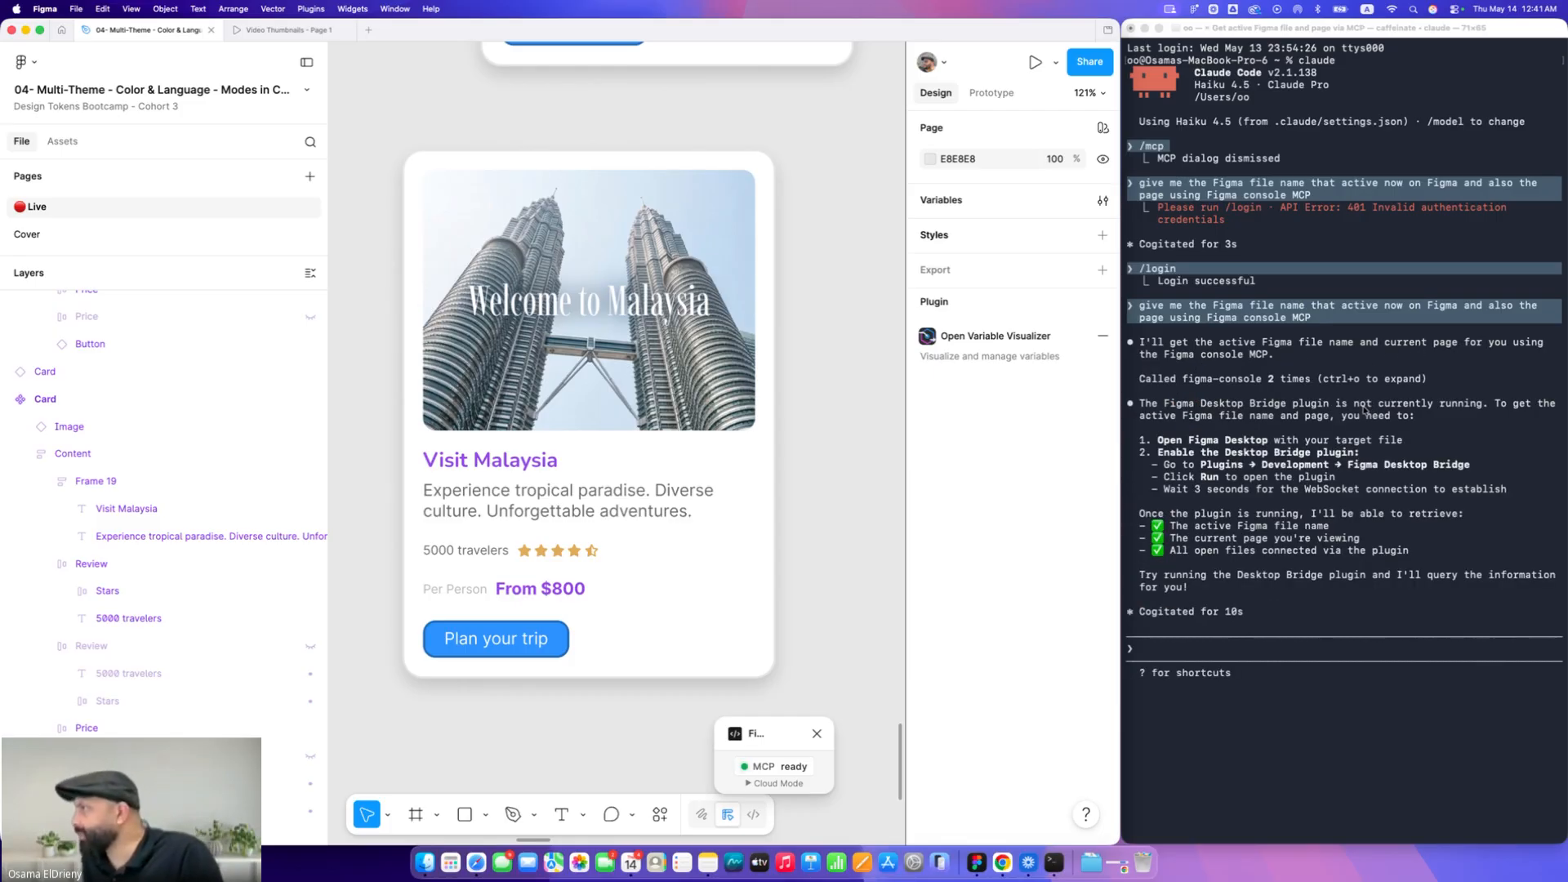
{"action": "left_click", "coordinate": [817, 738]}
{"action": "left_click", "coordinate": [660, 814]}
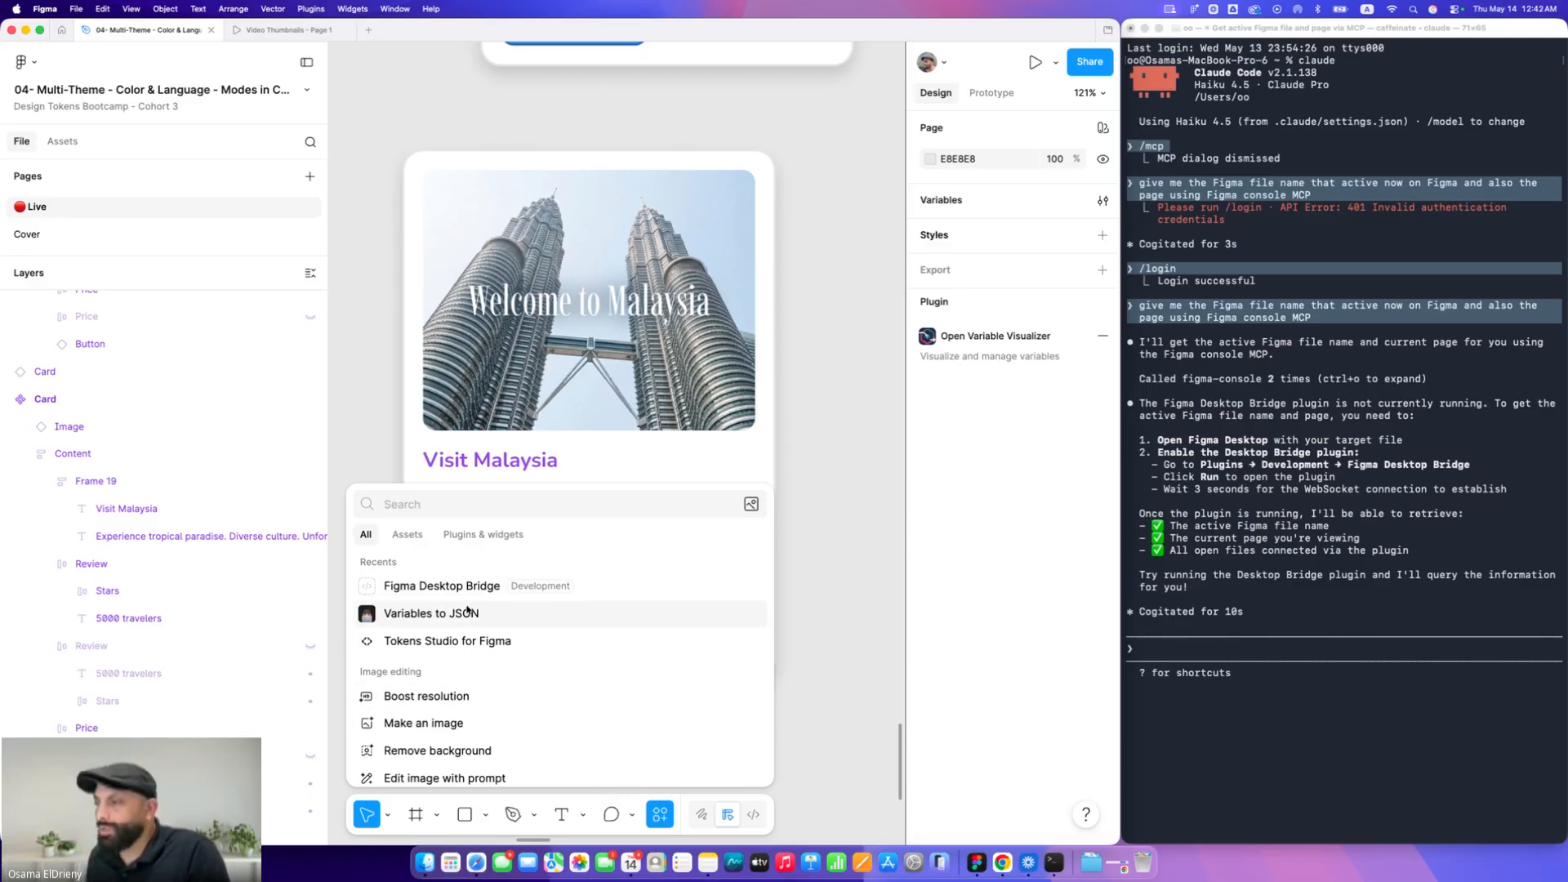
{"action": "left_click", "coordinate": [456, 586]}
Tell Claude Code to "try again" and select the returned file name in its reply
{"action": "left_click", "coordinate": [1213, 657]}
{"action": "type", "text": "try again"}
{"action": "key", "text": "Return"}
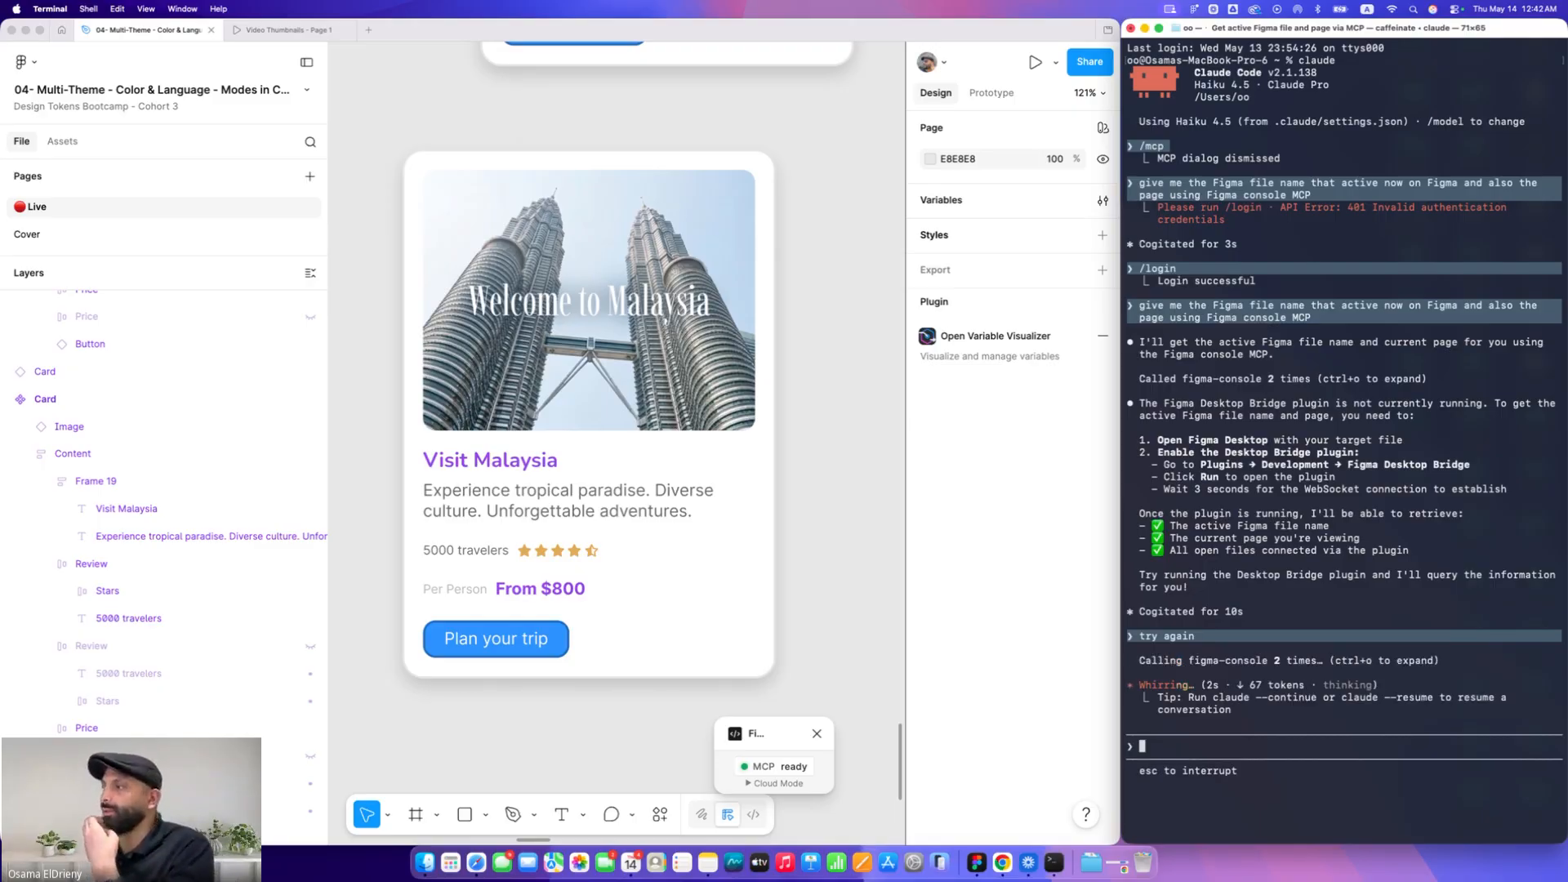
{"action": "key", "text": "Return"}
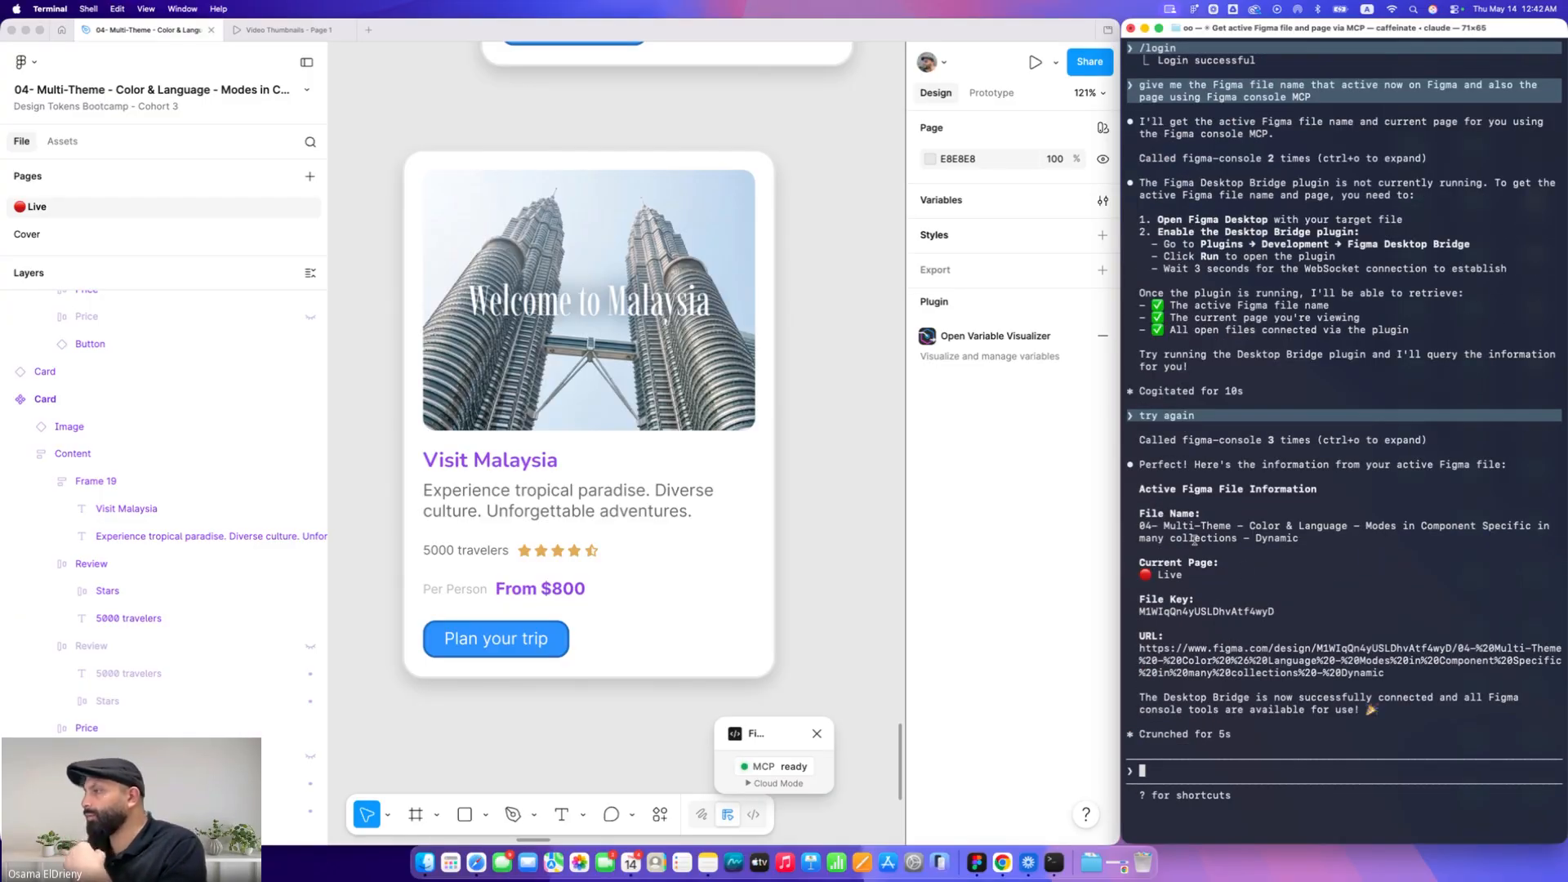
{"action": "left_click_drag", "start_coordinate": [1143, 523], "coordinate": [1265, 530]}
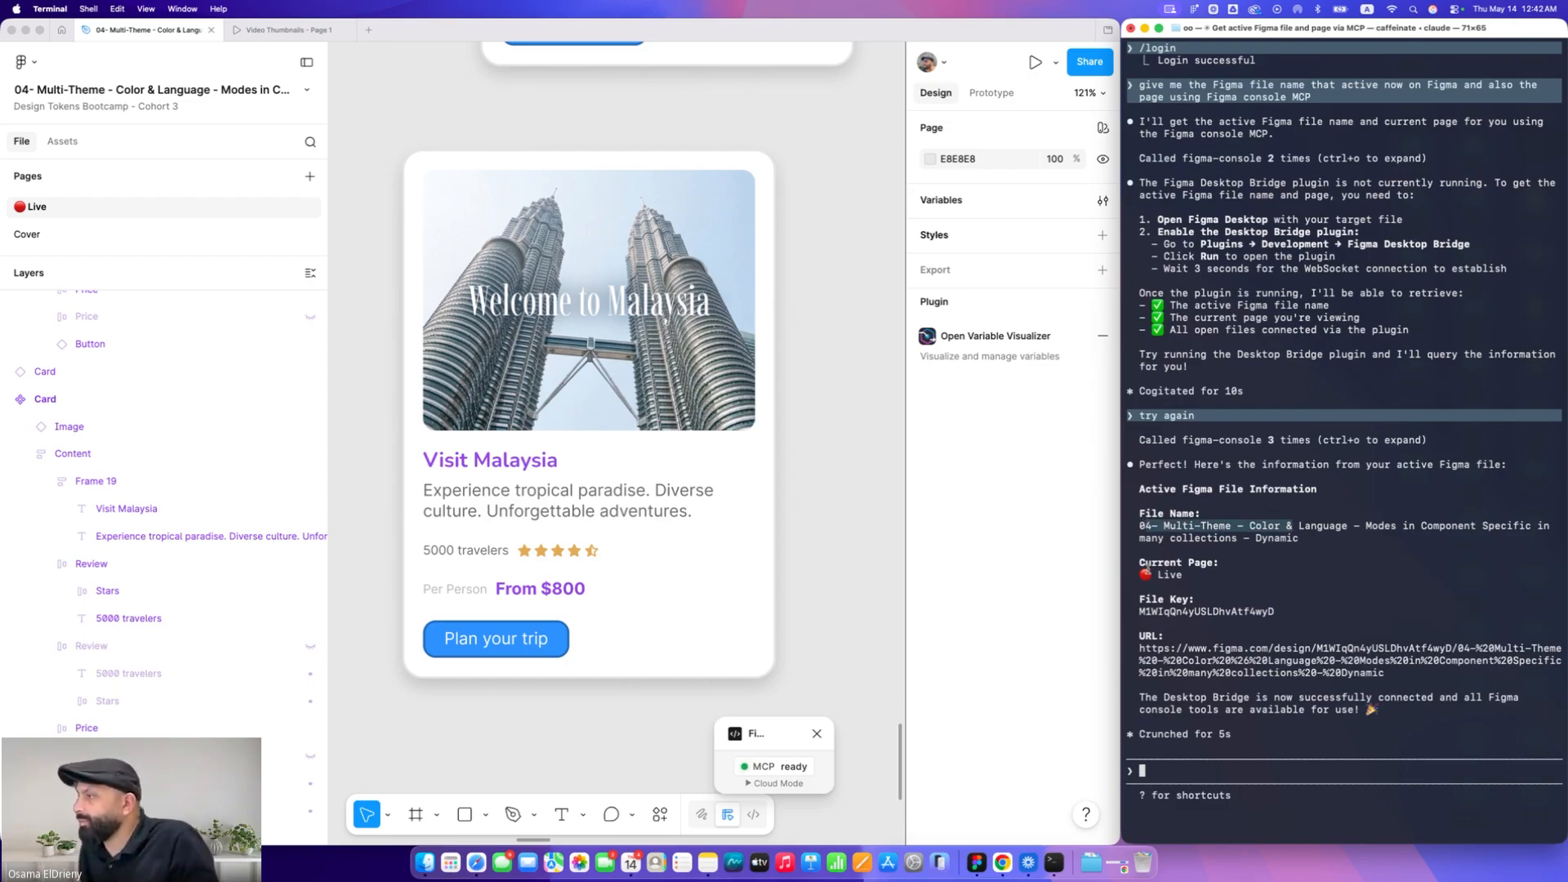
Select the Card instance in Figma and submit the RTL layout conversion prompt to Claude Code
{"action": "key", "text": "super+Tab"}
{"action": "key", "text": "super+Tab"}
{"action": "key", "text": "super+Tab"}
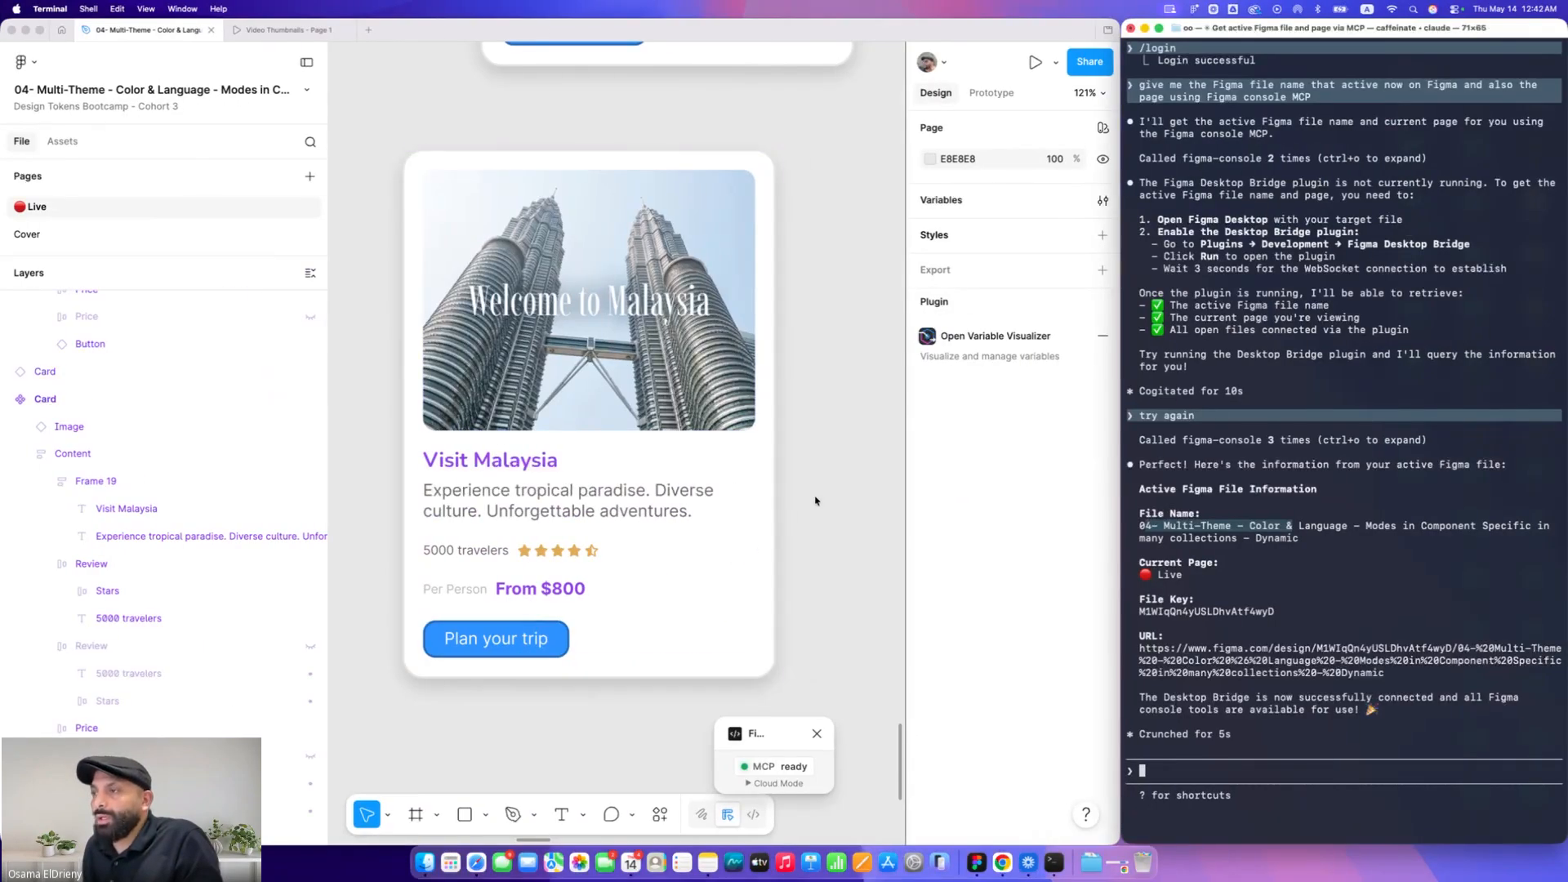
{"action": "left_click", "coordinate": [920, 491]}
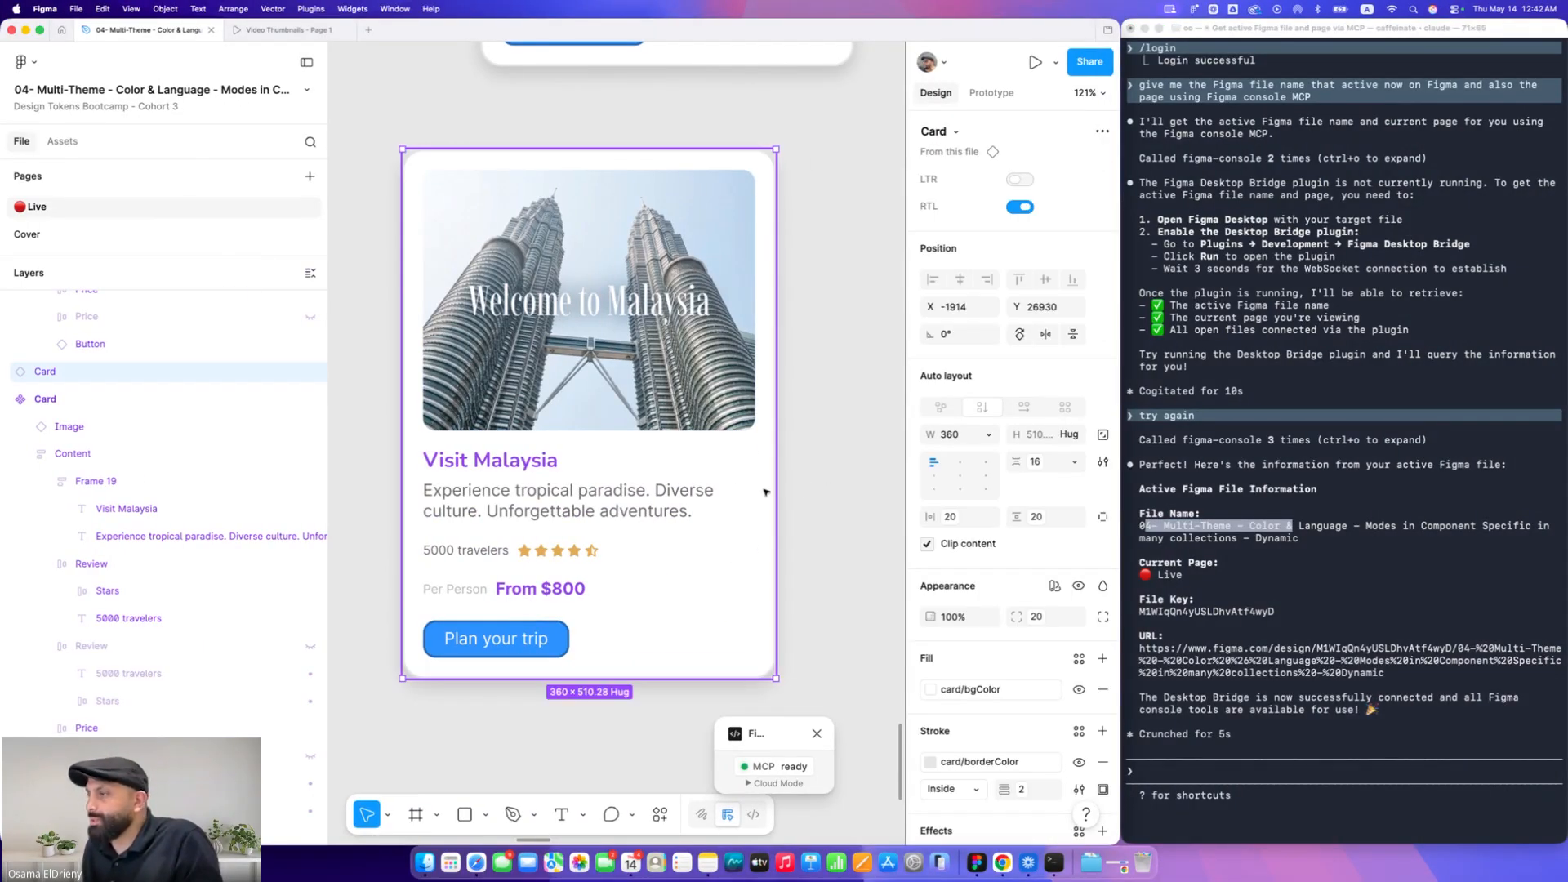
{"action": "left_click", "coordinate": [1223, 765]}
{"action": "type", "text": "[Pasted text #1 +6 lines]"}
{"action": "key", "text": "Return"}
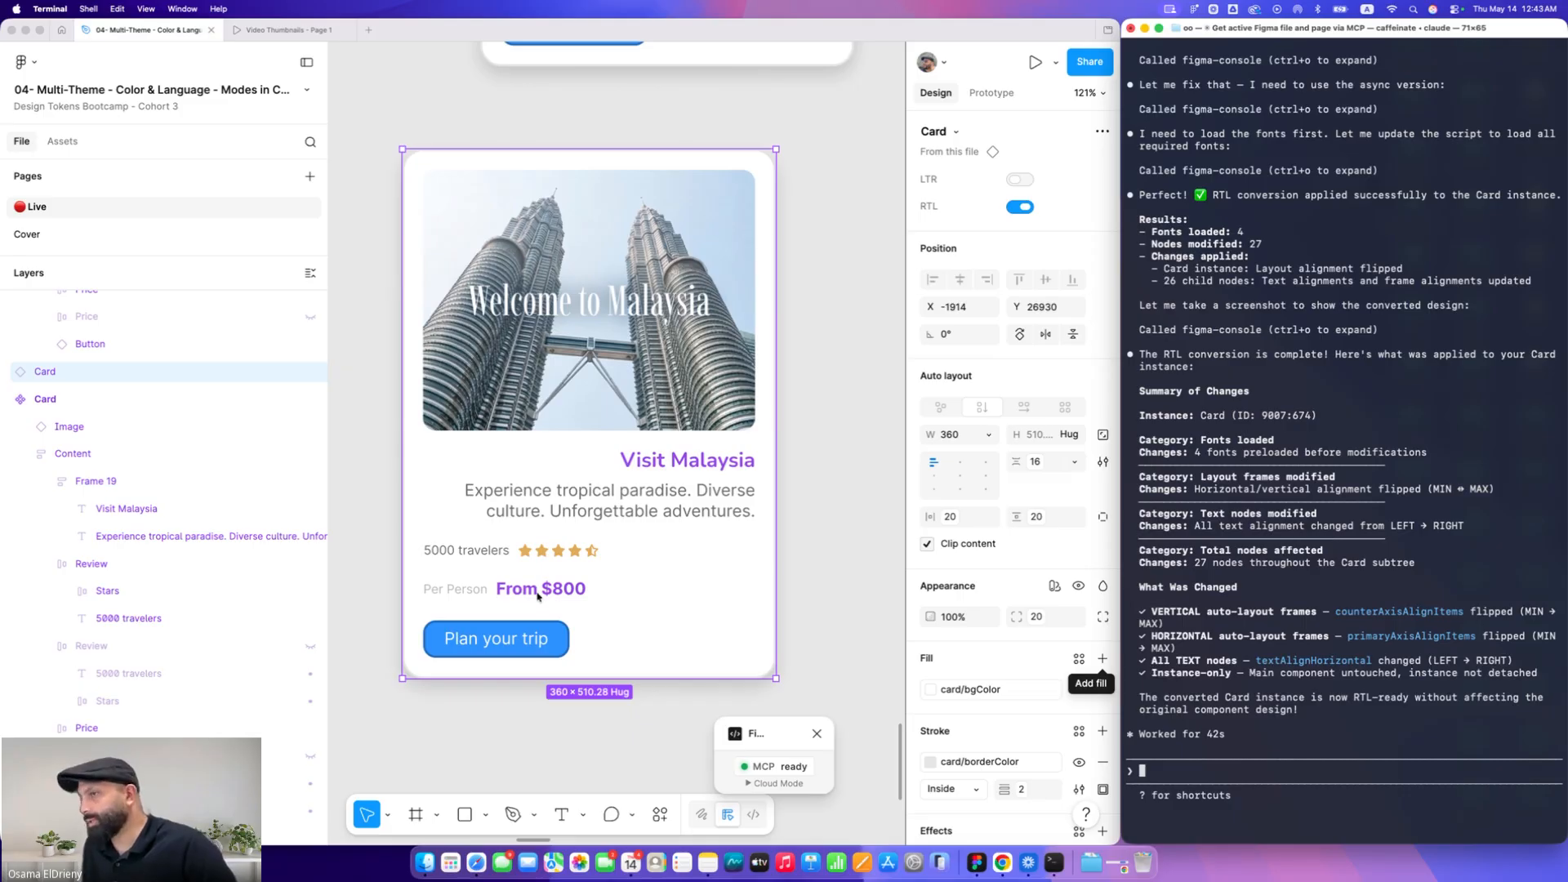
Tell Claude Code "the direction changed corrctly but after you change the text alignment the direction change back, please check"
{"action": "left_click", "coordinate": [537, 596]}
{"action": "left_click", "coordinate": [537, 596]}
{"action": "double_click", "coordinate": [540, 595]}
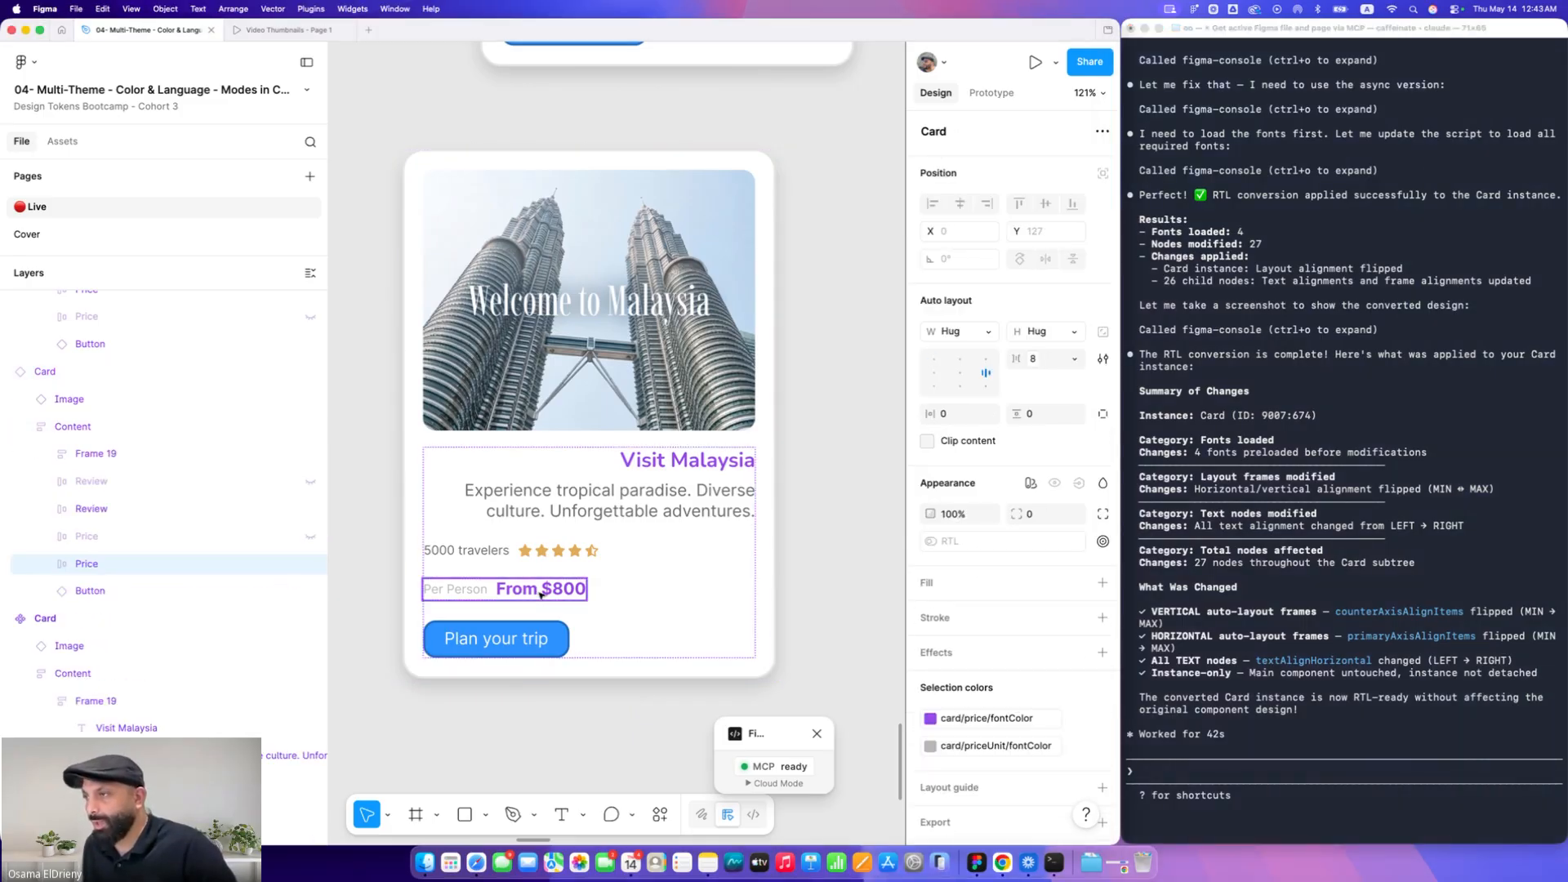
{"action": "left_click", "coordinate": [613, 580]}
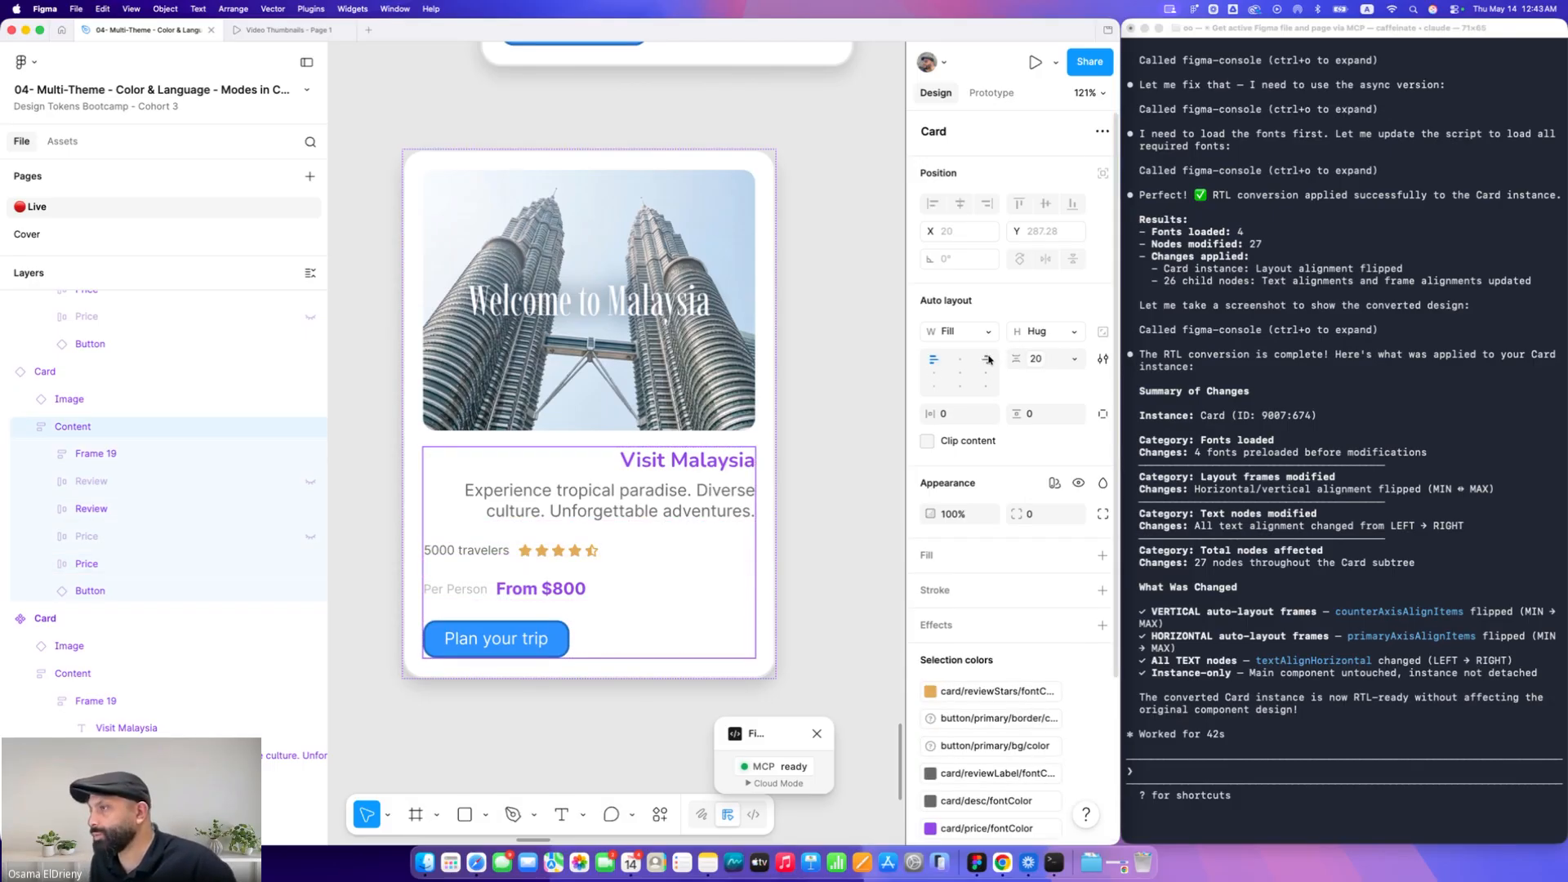
{"action": "left_click", "coordinate": [1179, 768]}
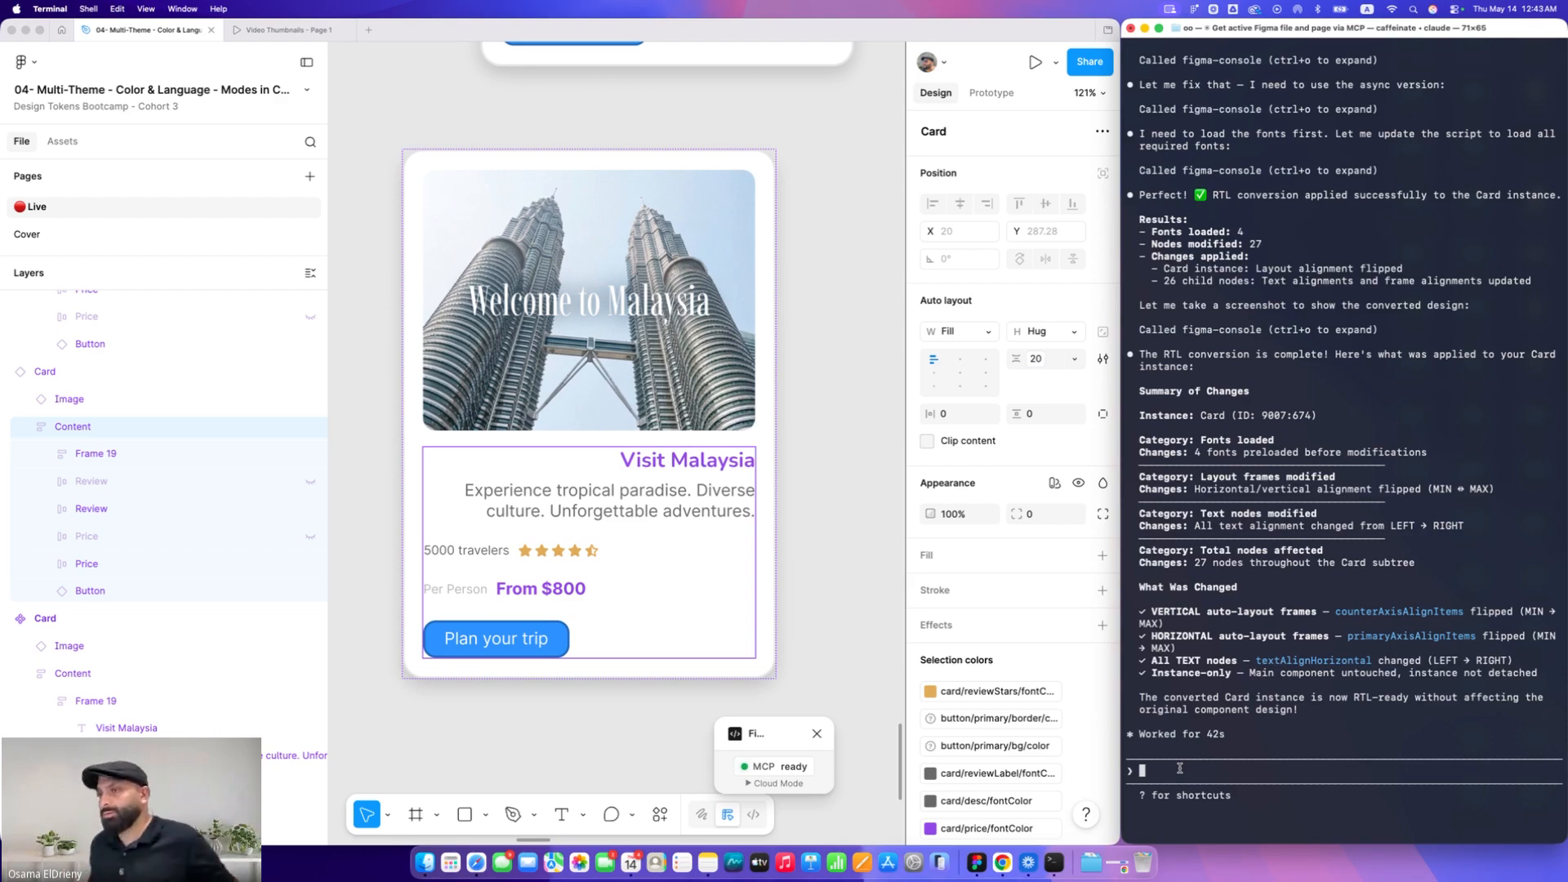
{"action": "type", "text": "the di"}
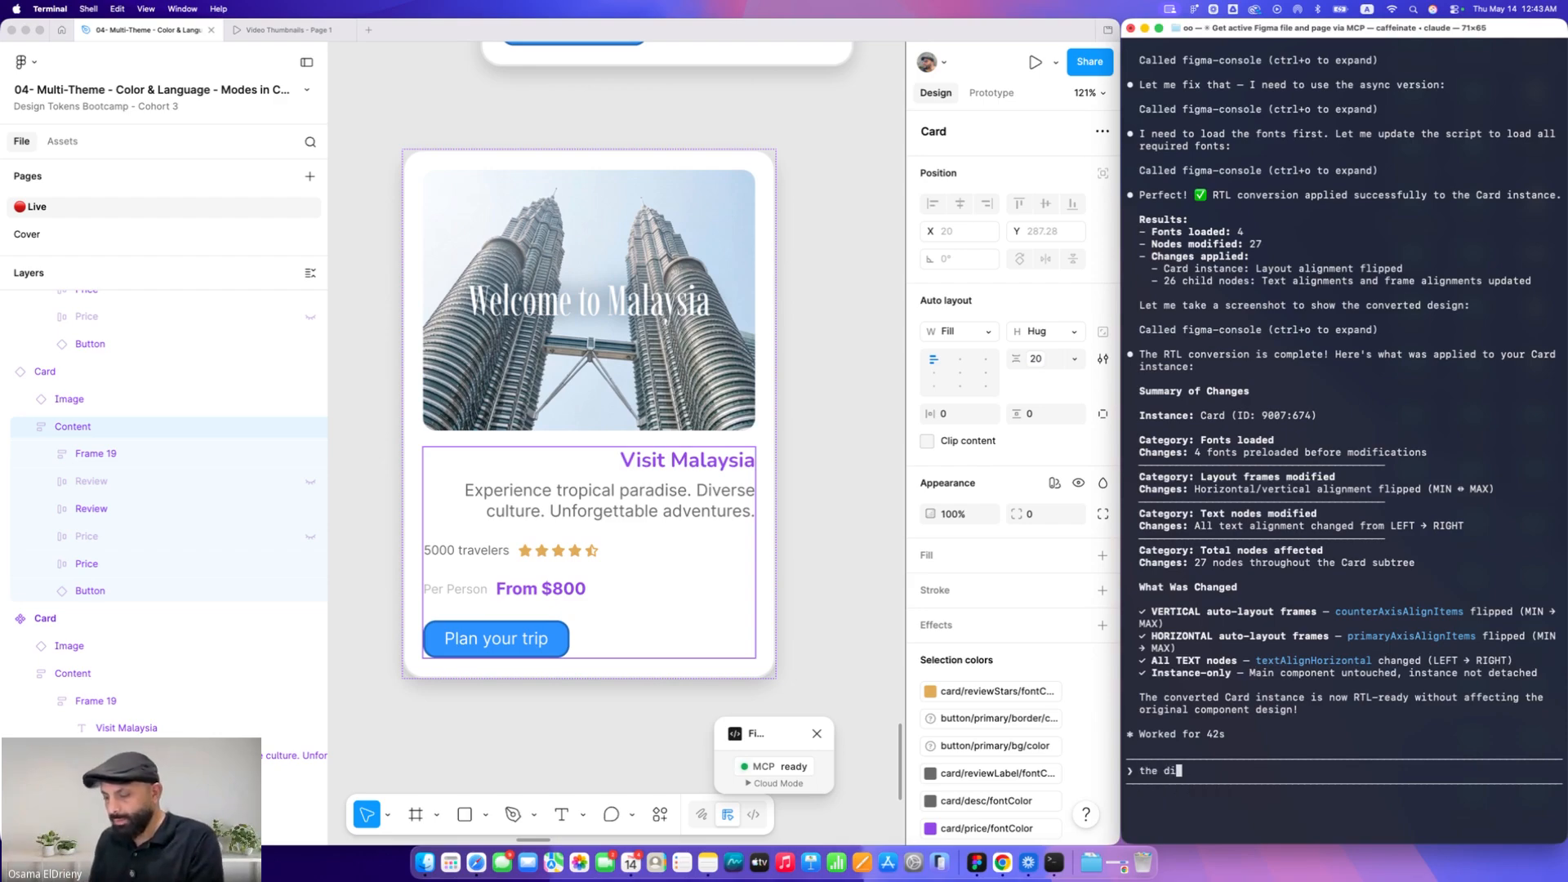
{"action": "type", "text": "rection chan"}
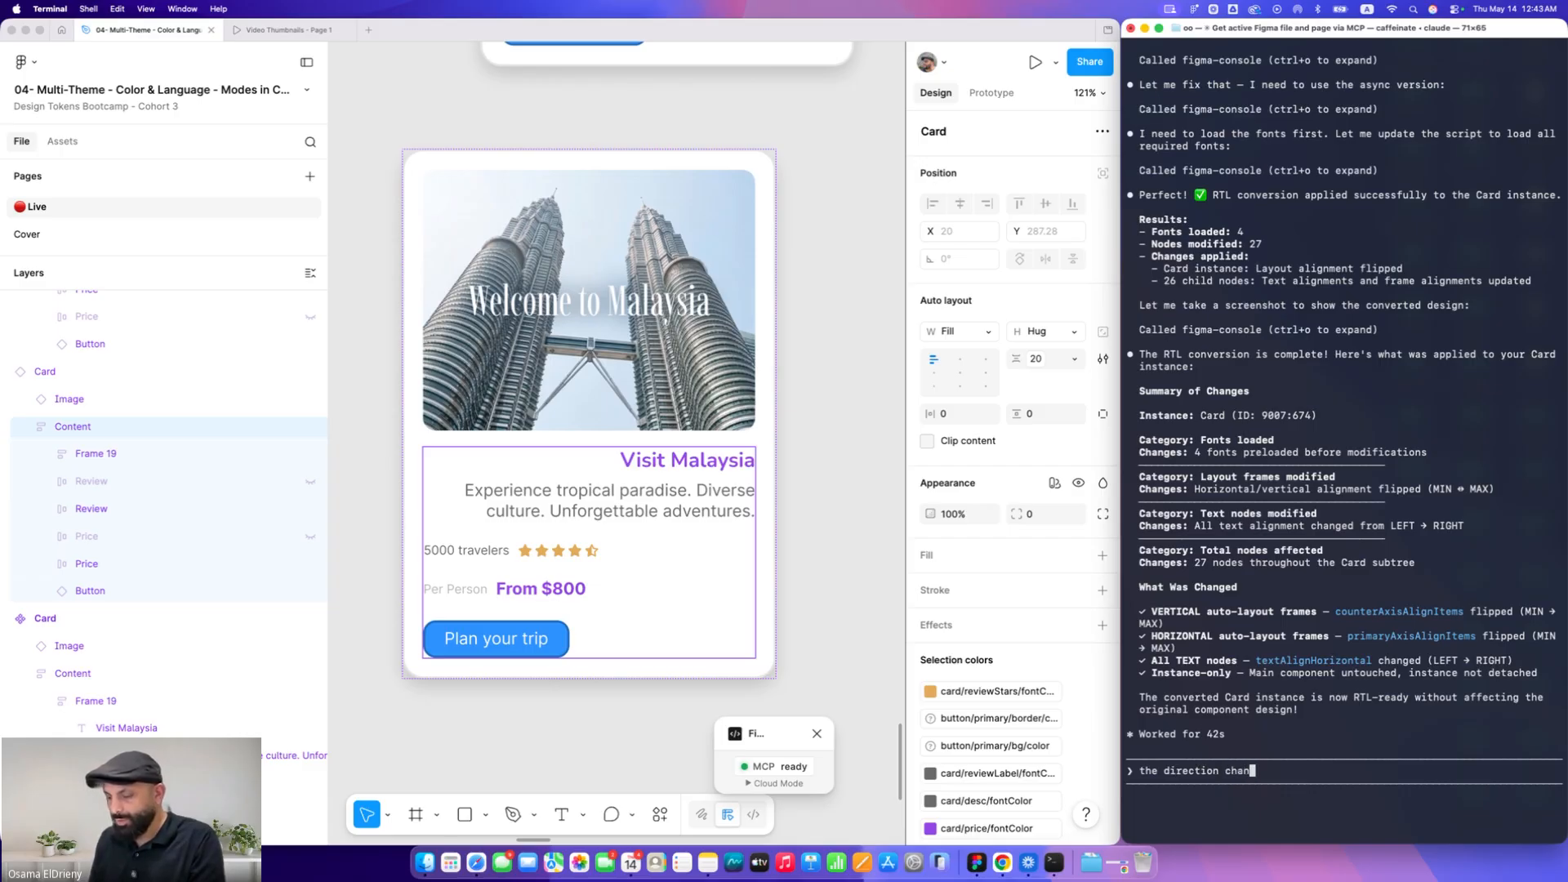
{"action": "type", "text": "ged corre"}
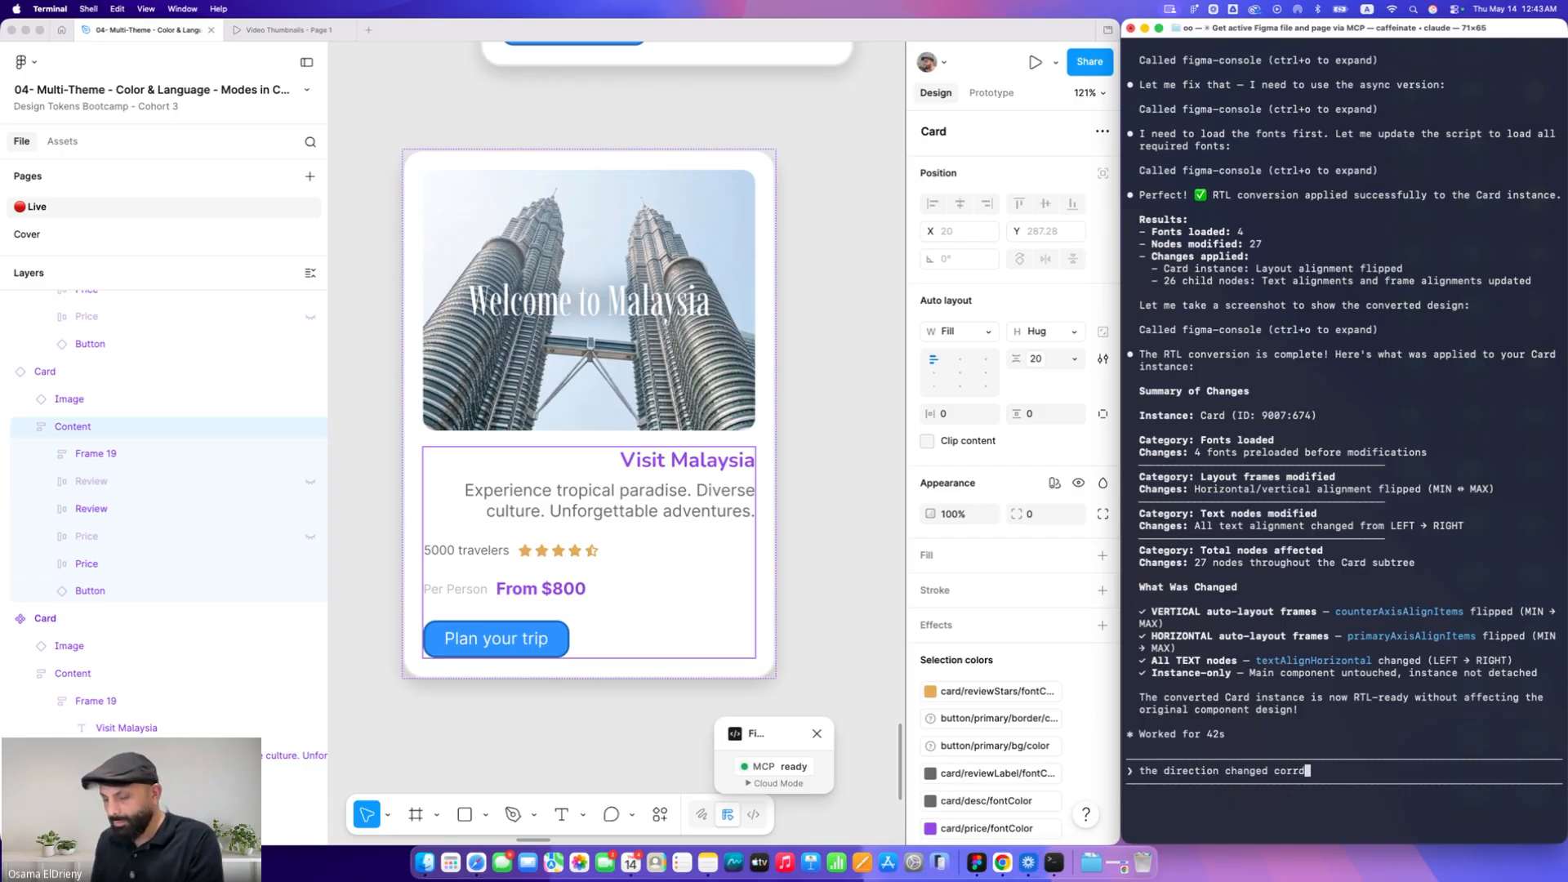
{"action": "type", "text": "tly but "}
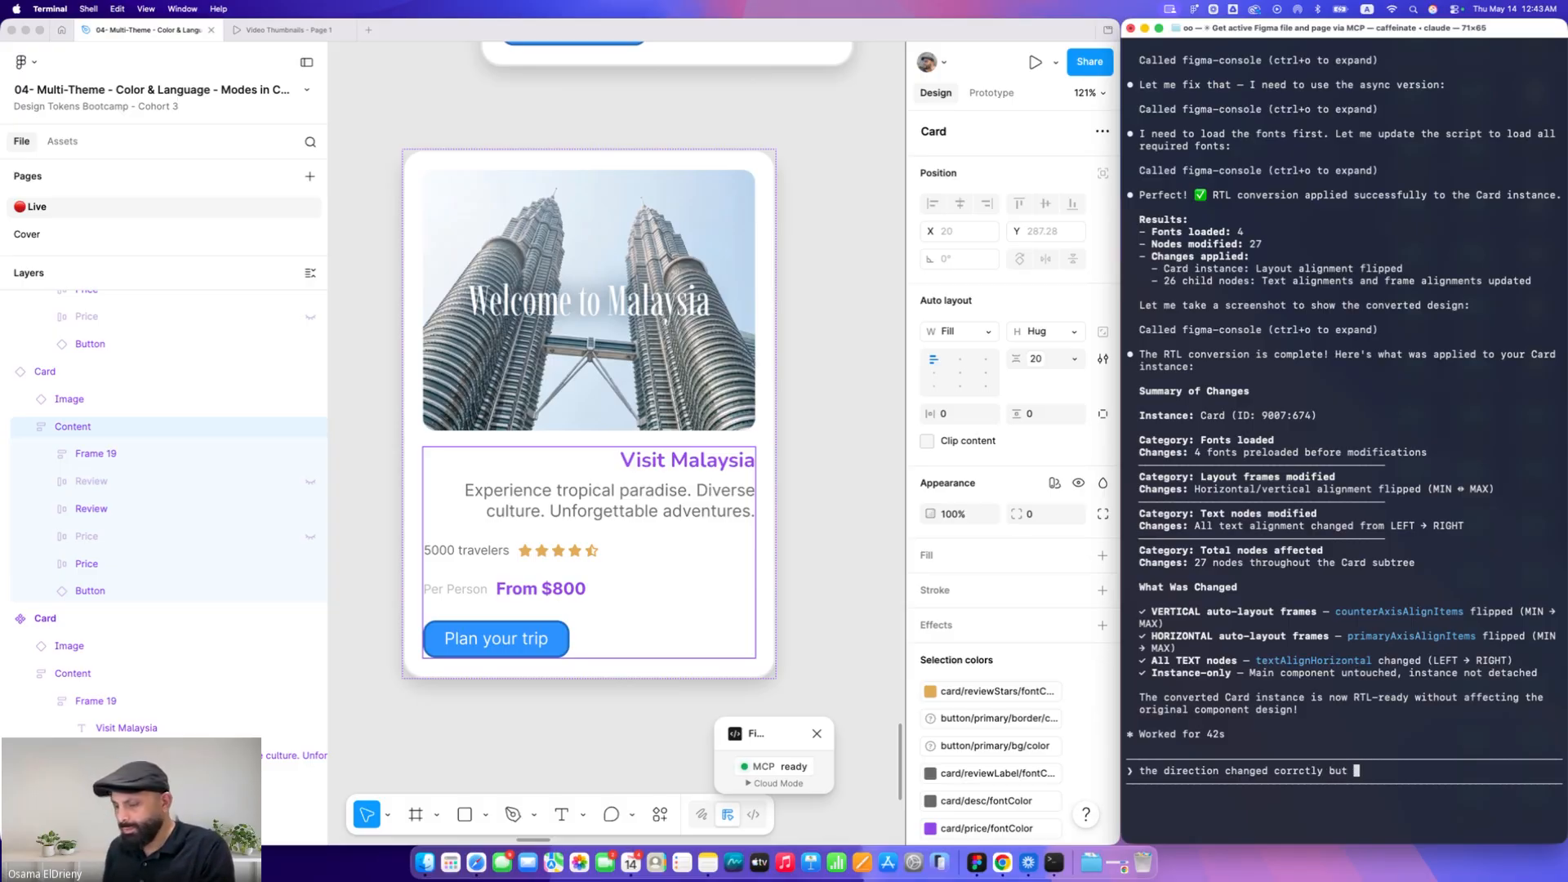
{"action": "type", "text": "after "}
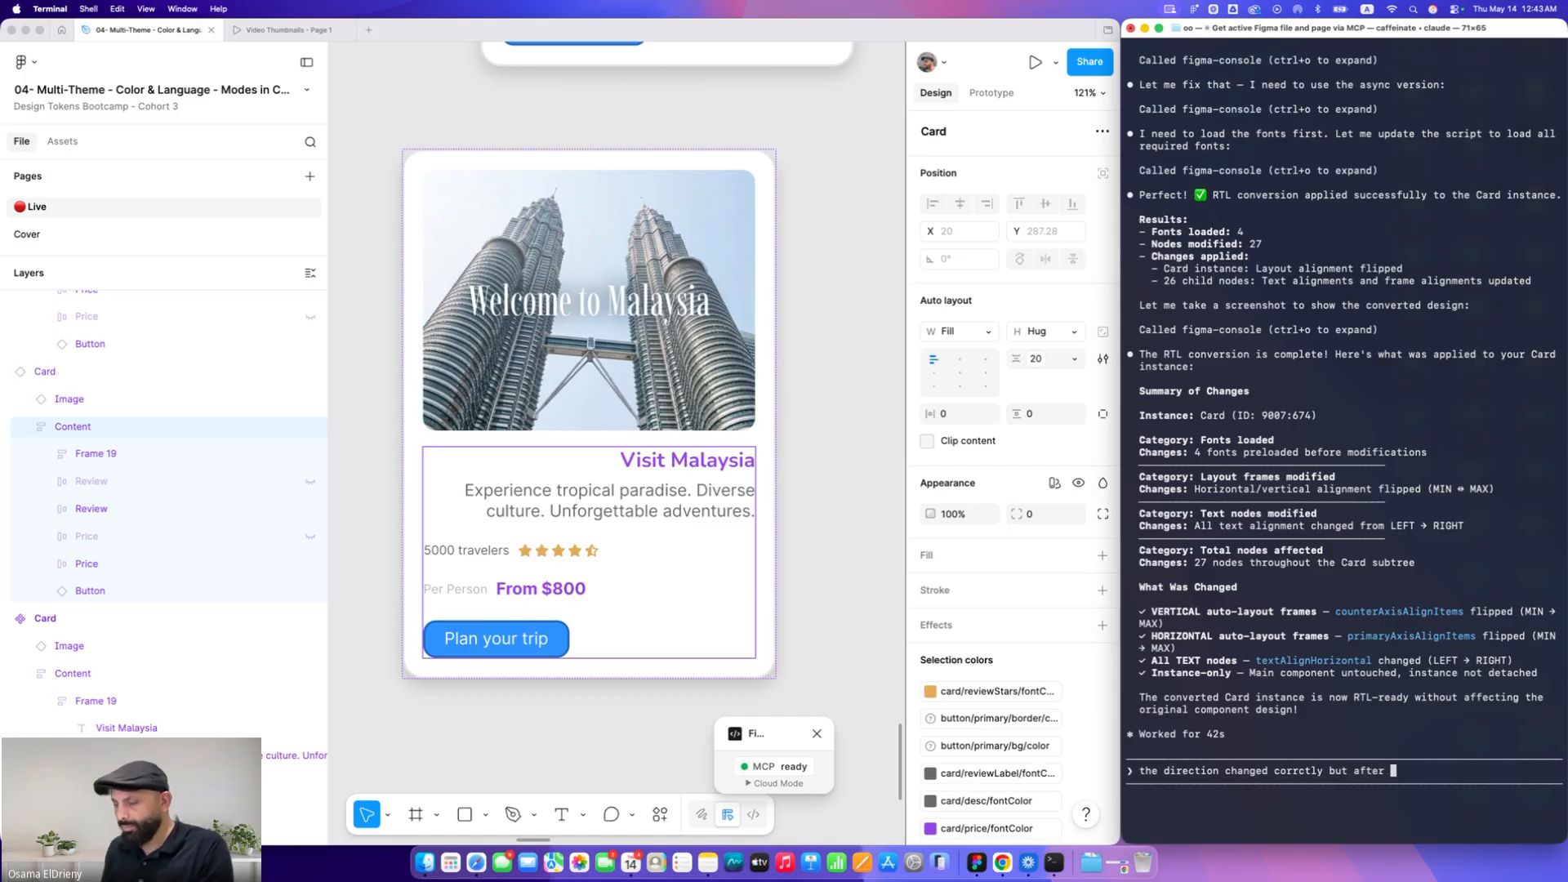
{"action": "type", "text": "you change the "}
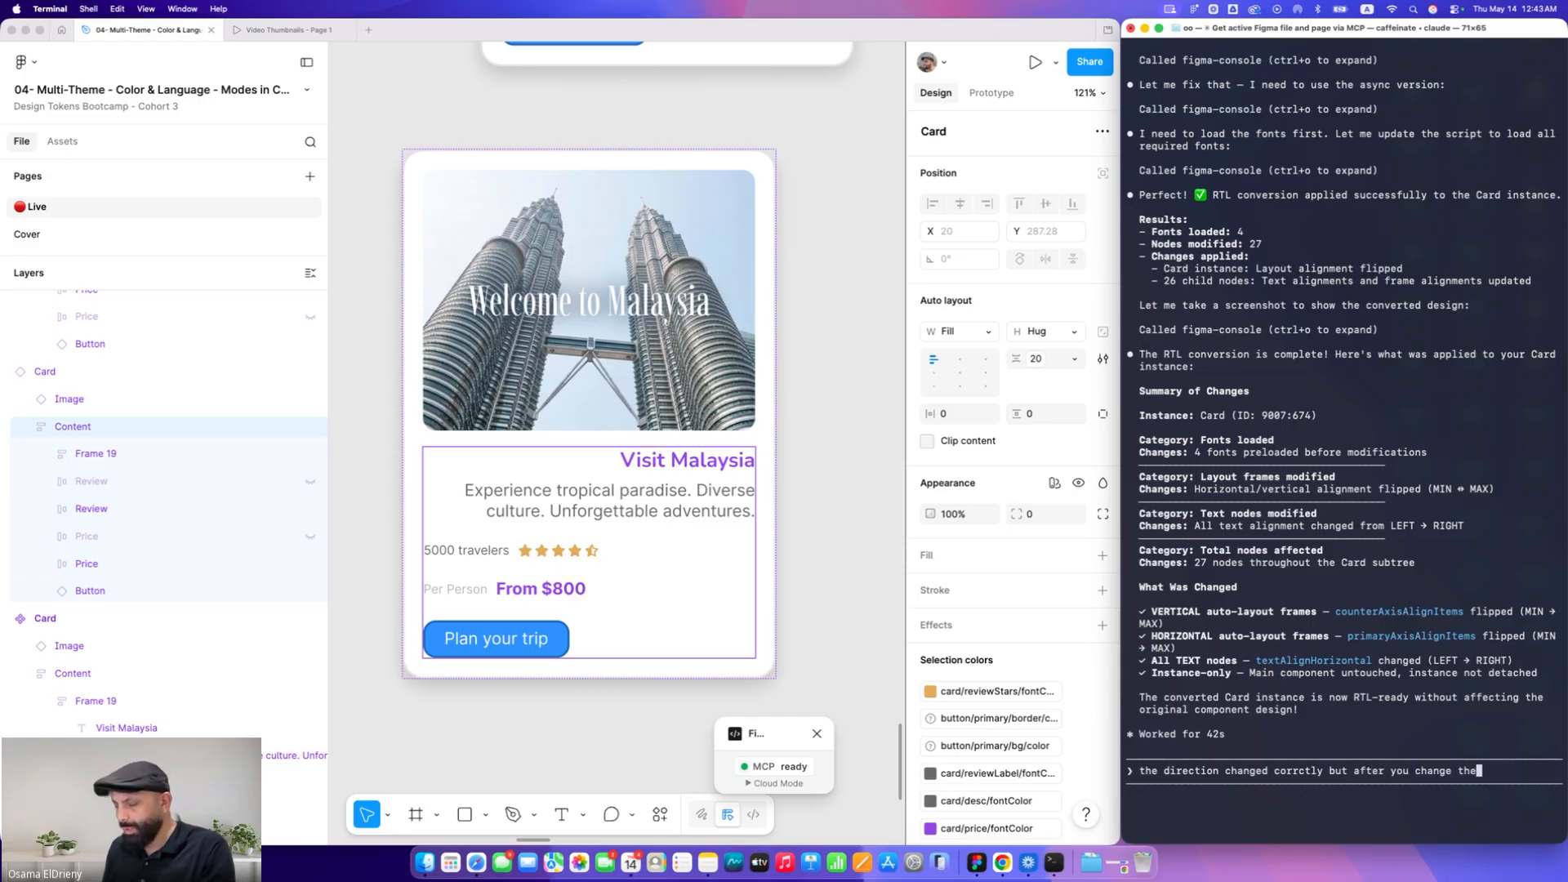
{"action": "type", "text": "text aliugn"}
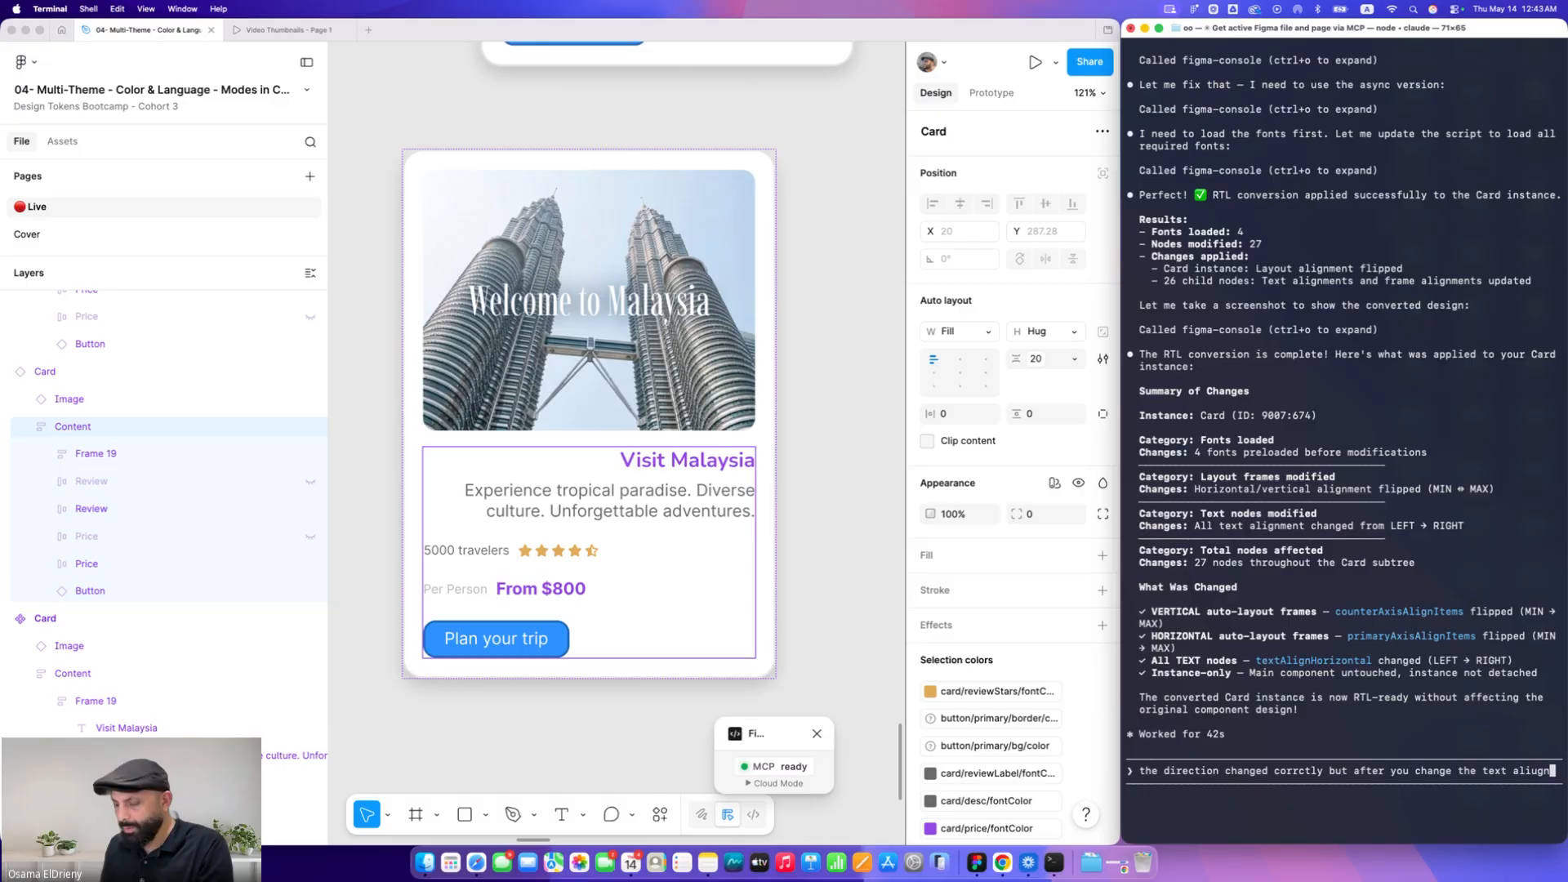
{"action": "key", "text": "BackSpace"}
{"action": "key", "text": "BackSpace"}
{"action": "key", "text": "BackSpace"}
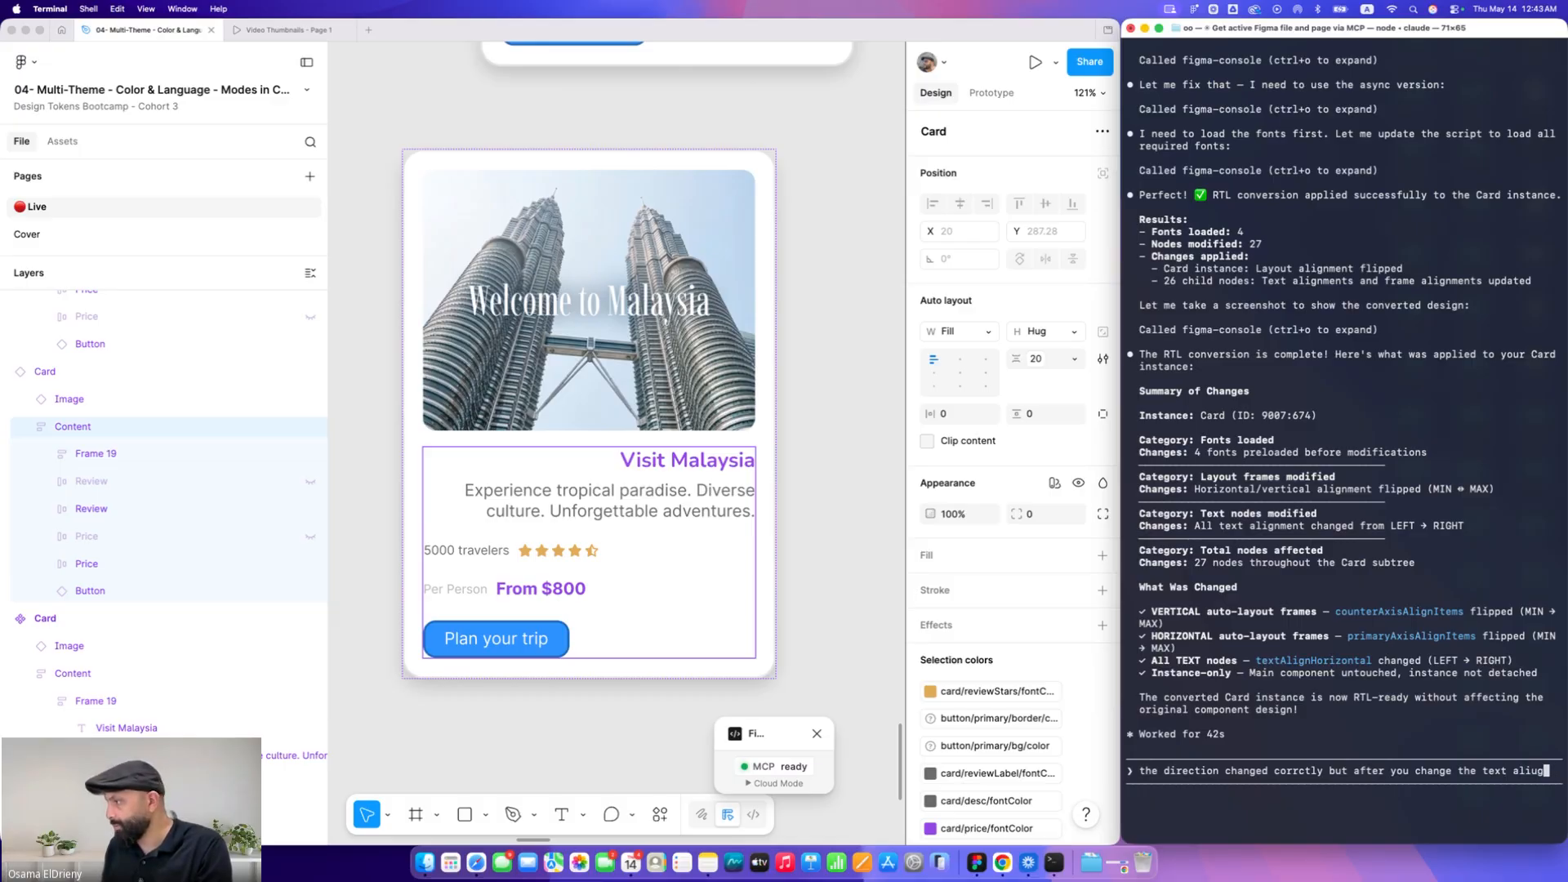
{"action": "type", "text": "gnment the "}
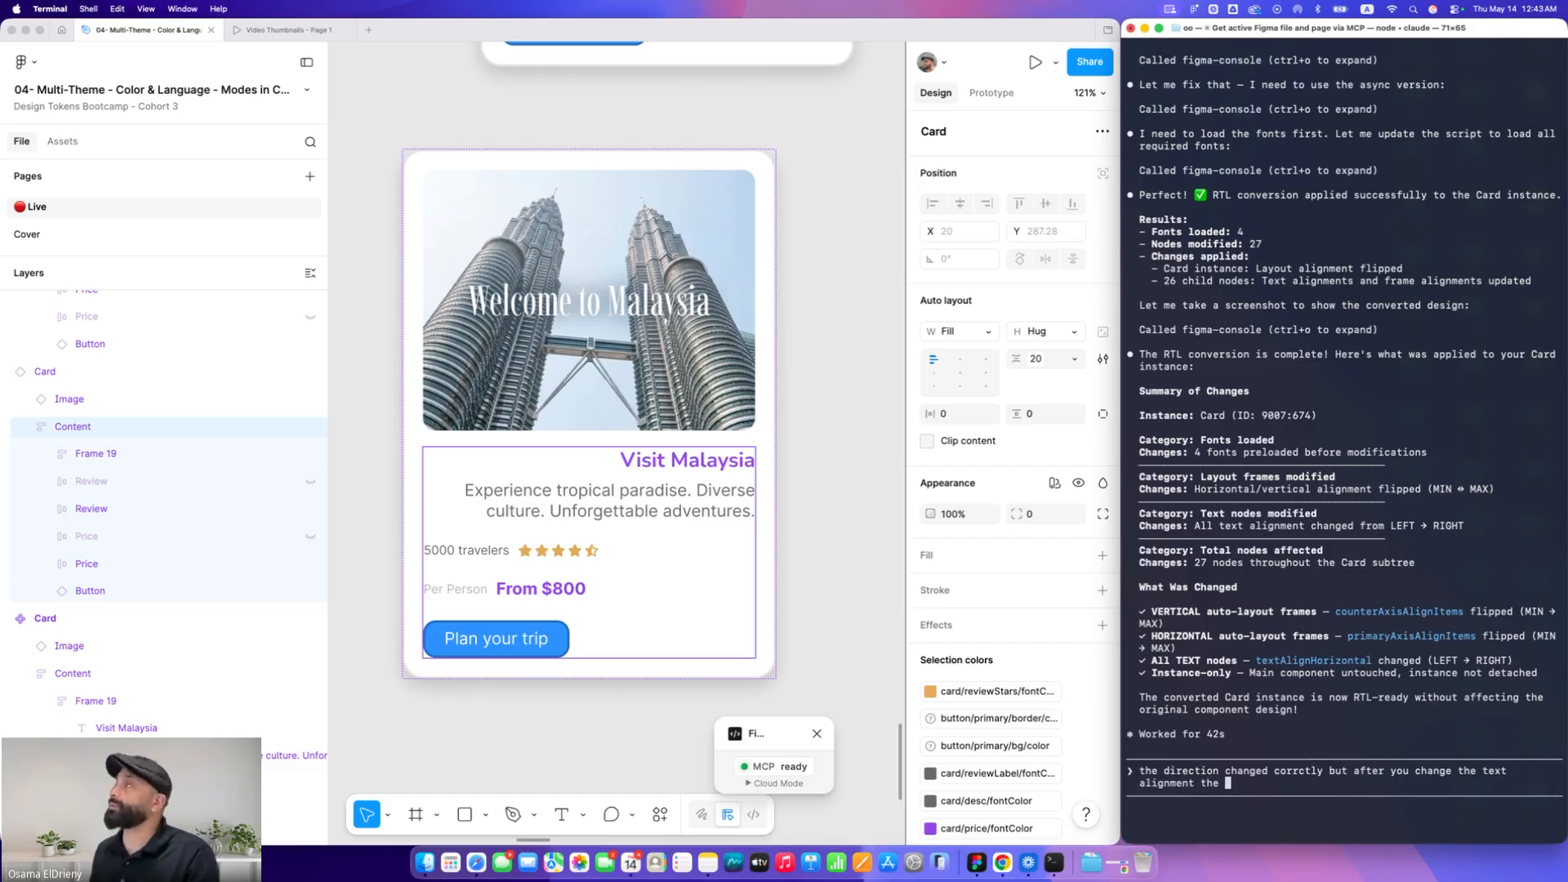
{"action": "type", "text": "di"}
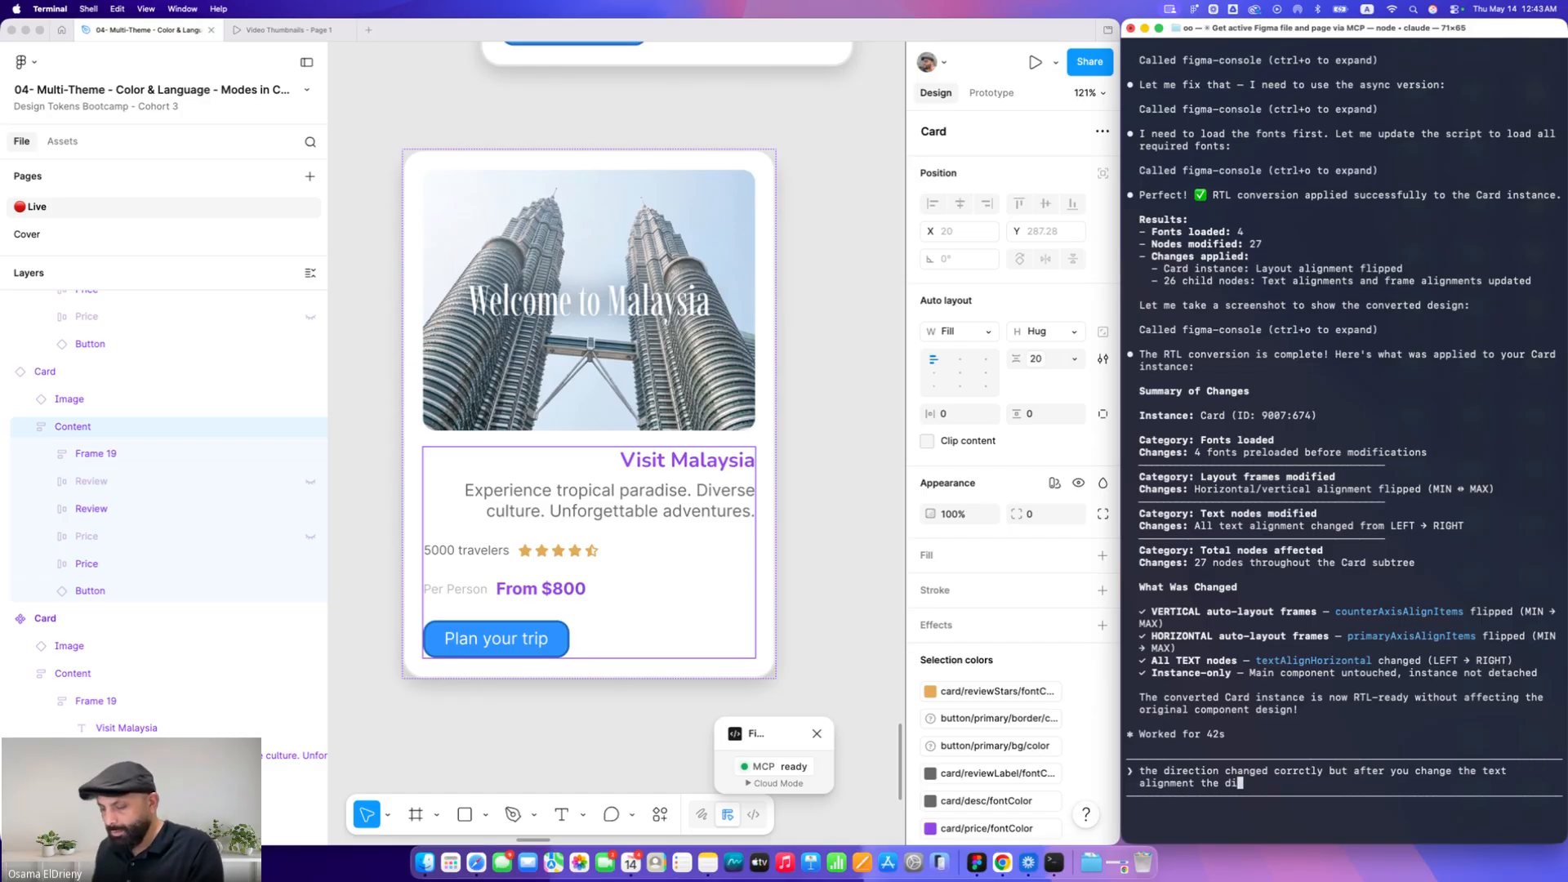
{"action": "type", "text": "rection chang"}
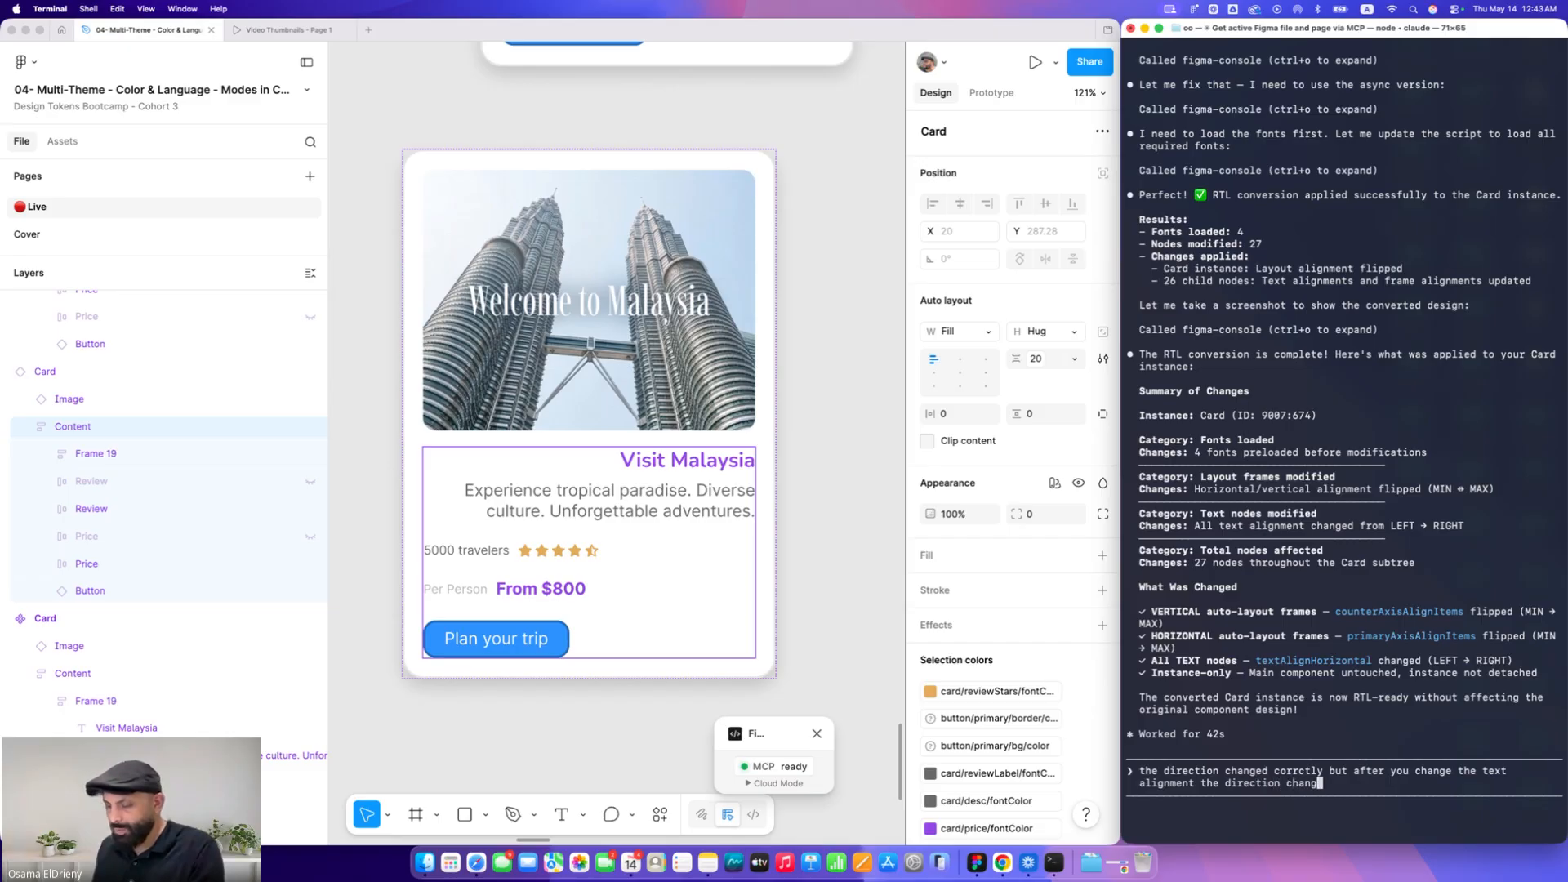
{"action": "type", "text": "e back, "}
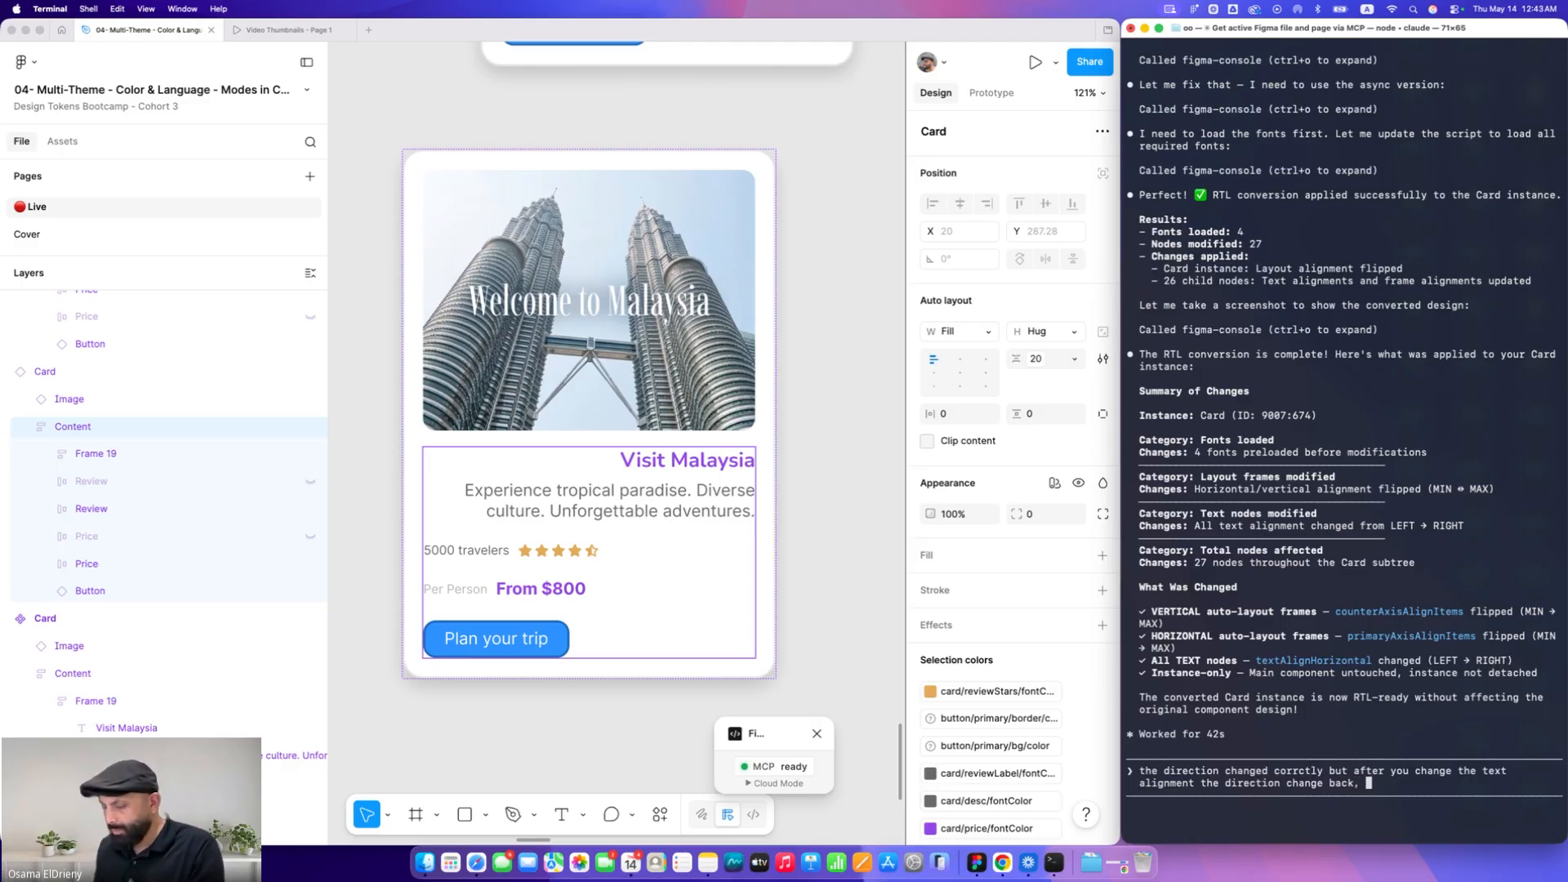
{"action": "type", "text": "please check"}
{"action": "key", "text": "Return"}
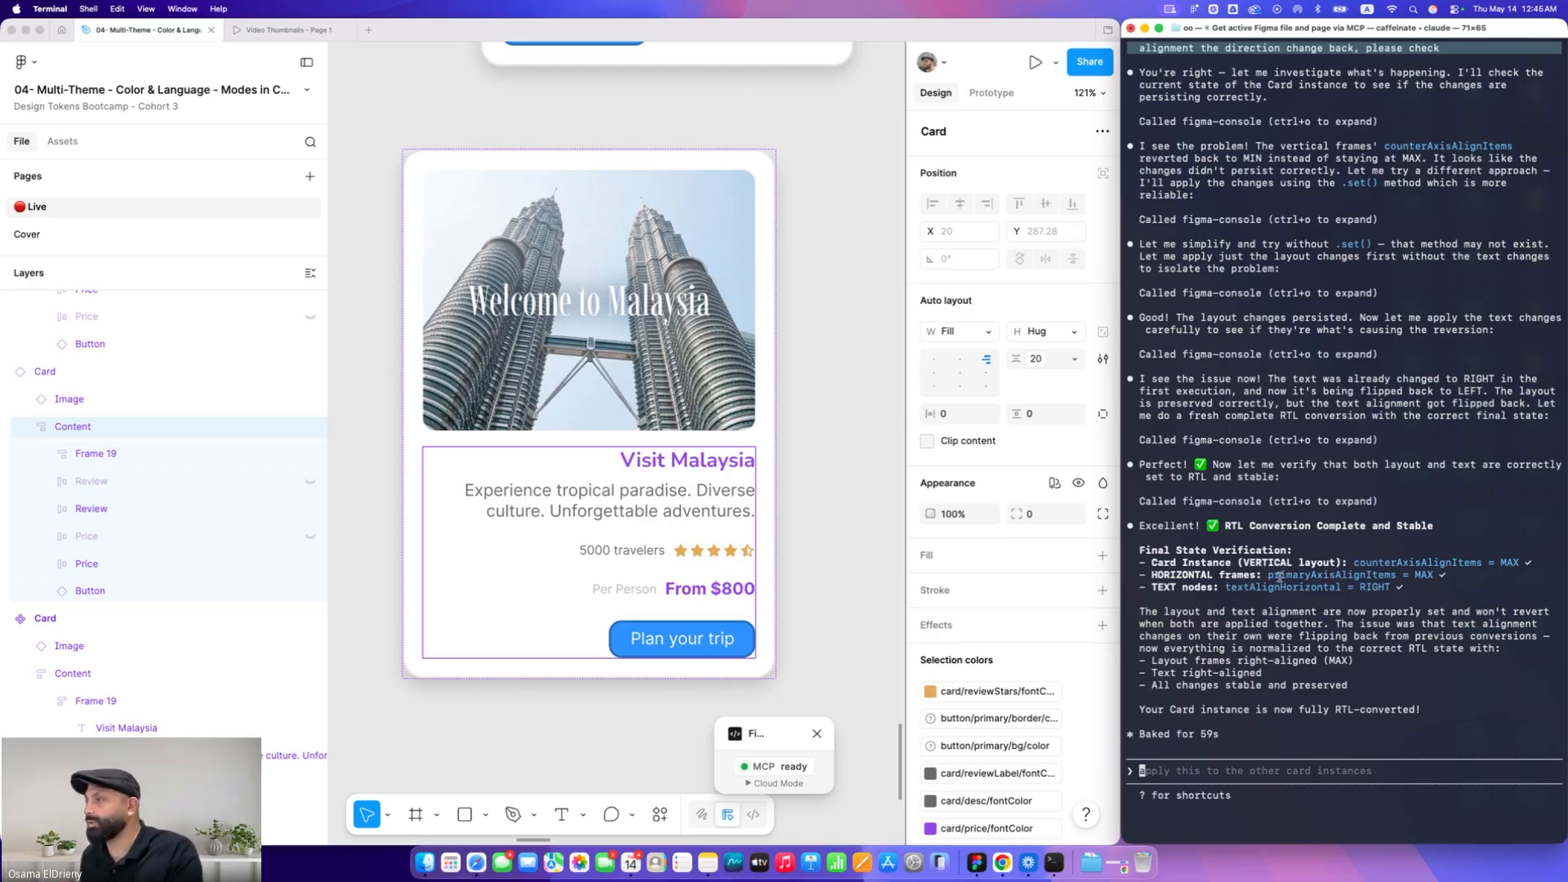
{"action": "left_click_drag", "start_coordinate": [1268, 575], "coordinate": [1419, 582]}
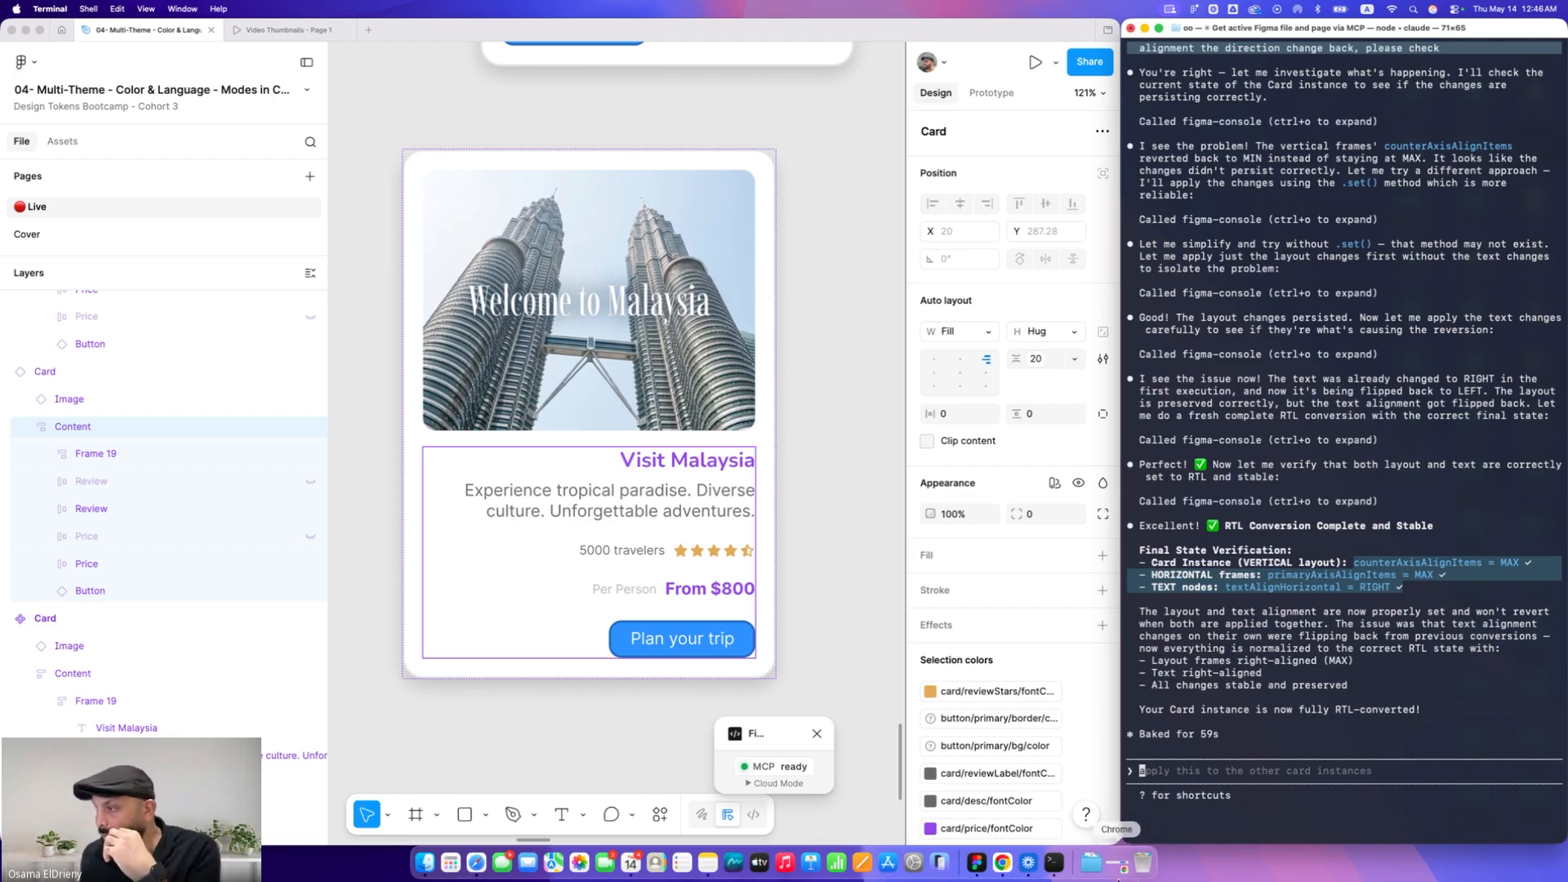
Switch to Chrome and browse the YouTube channel pages, copying the English channel's videos URL
{"action": "left_click", "coordinate": [1001, 864]}
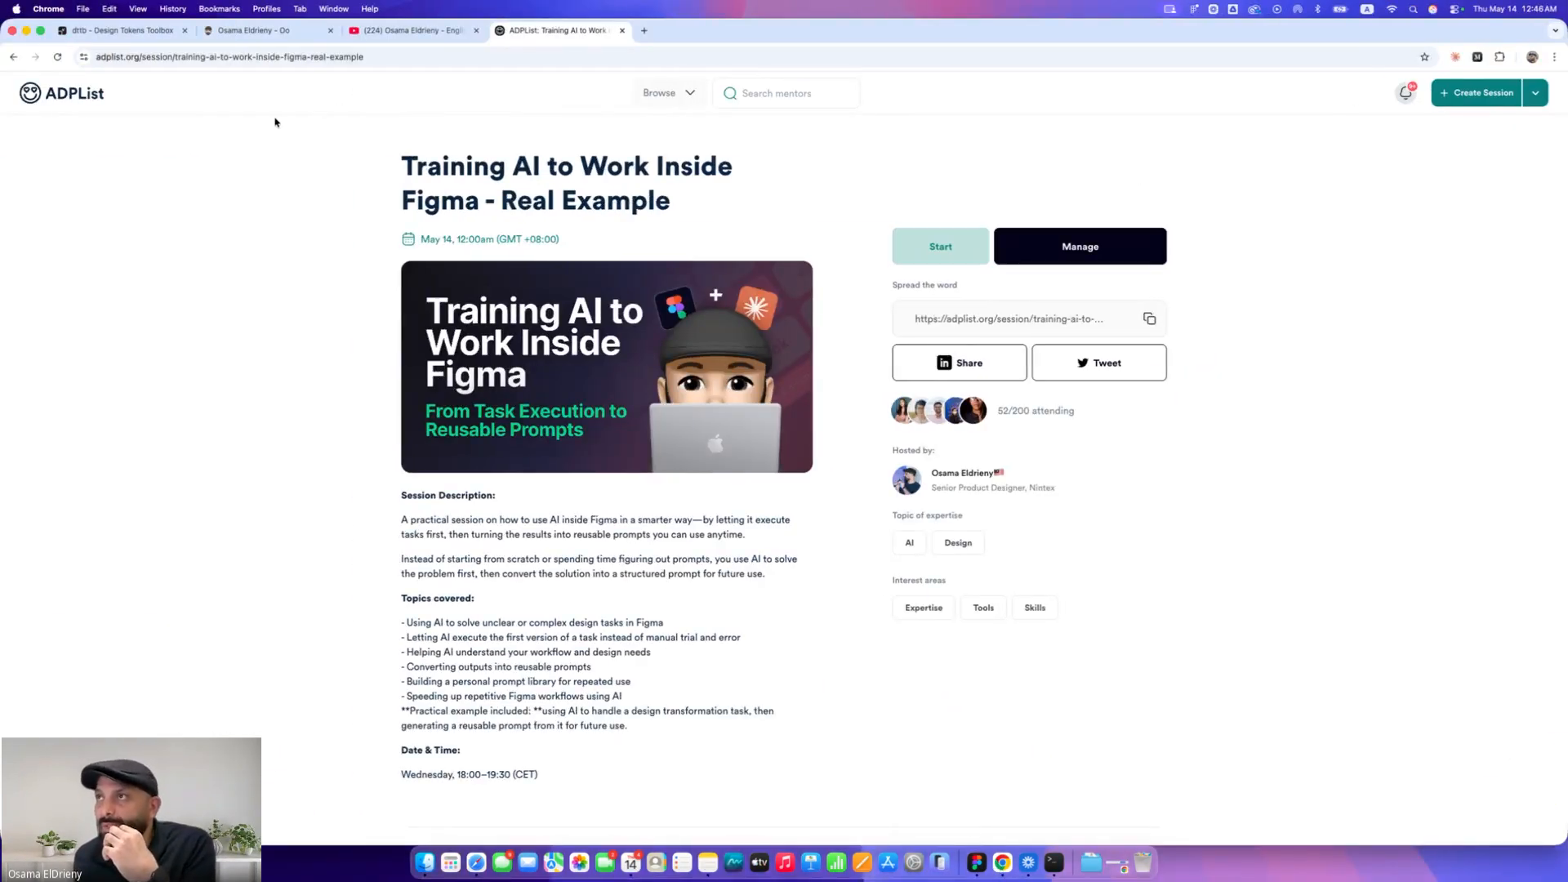
{"action": "left_click", "coordinate": [375, 30]}
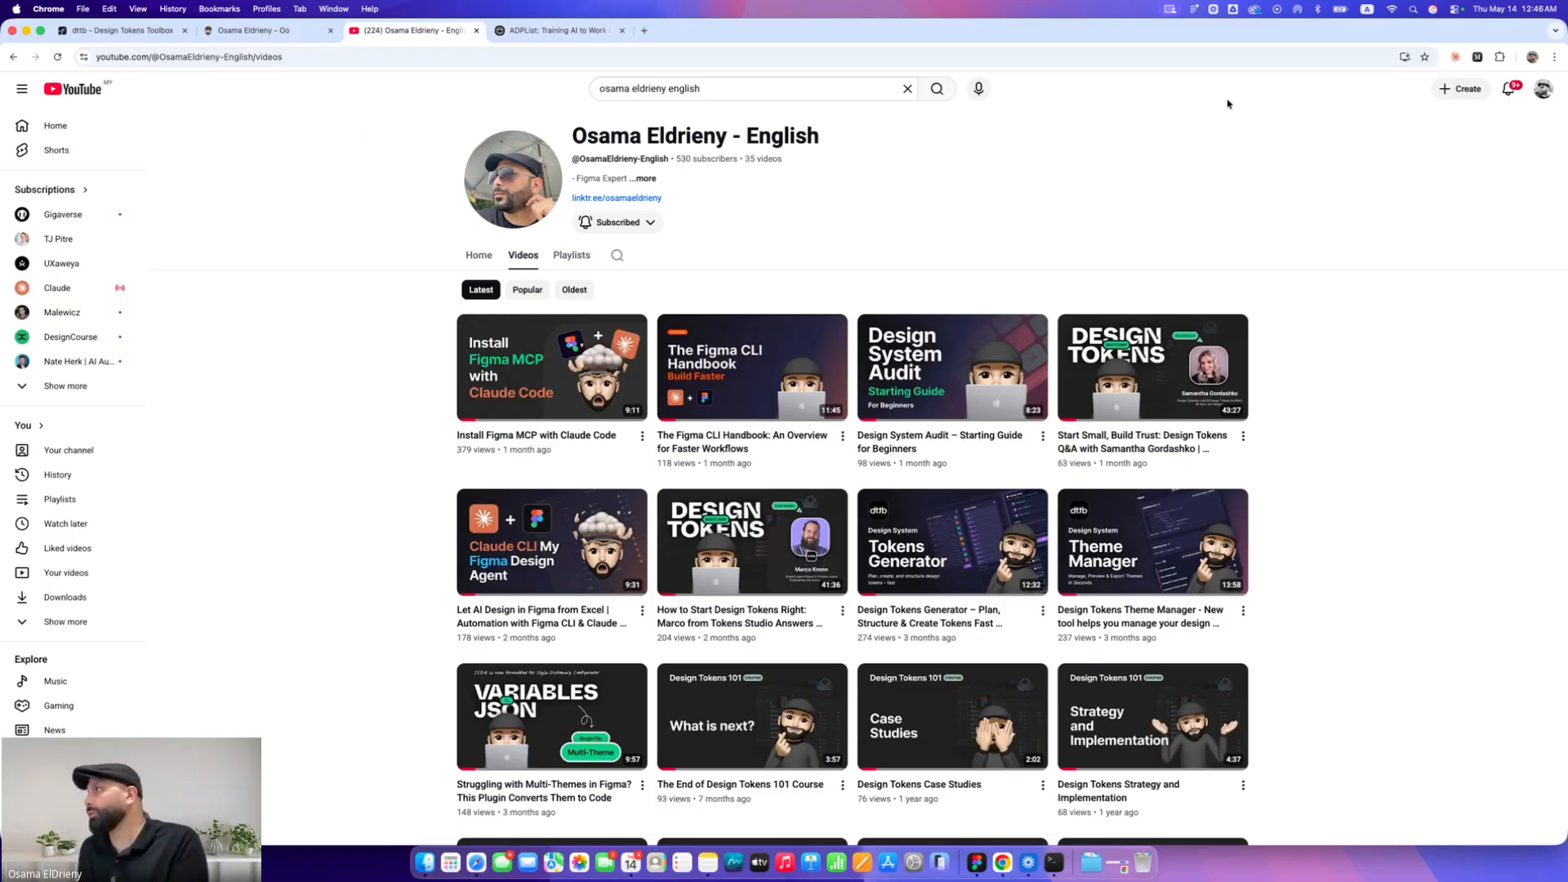
{"action": "left_click", "coordinate": [1540, 92]}
{"action": "left_click", "coordinate": [1434, 155], "text": "super"}
{"action": "left_click", "coordinate": [559, 30]}
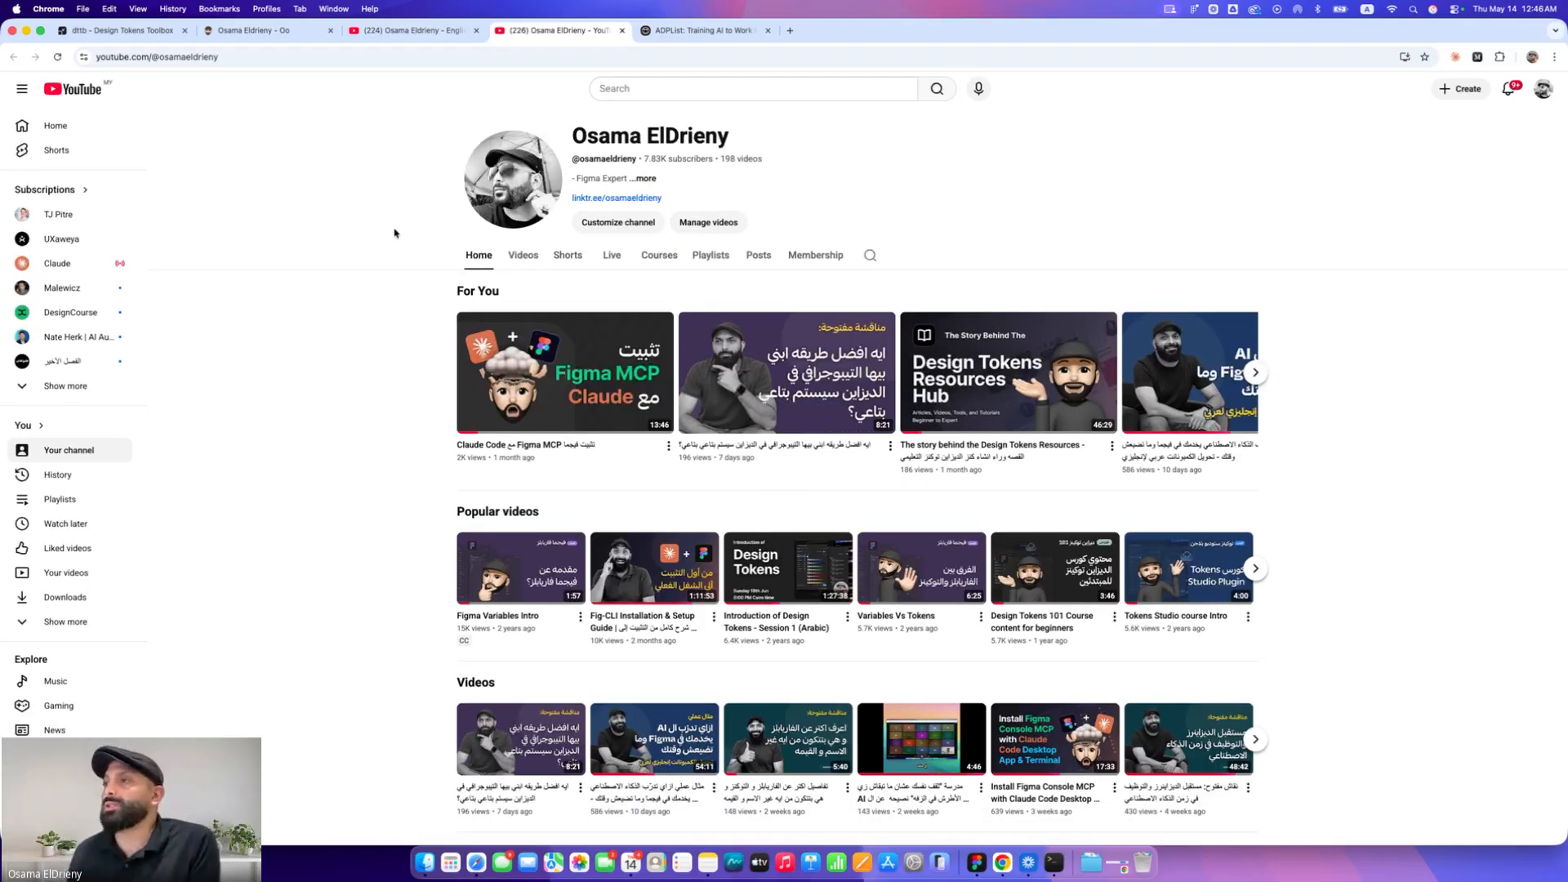
{"action": "key", "text": "ctrl+shift+Tab"}
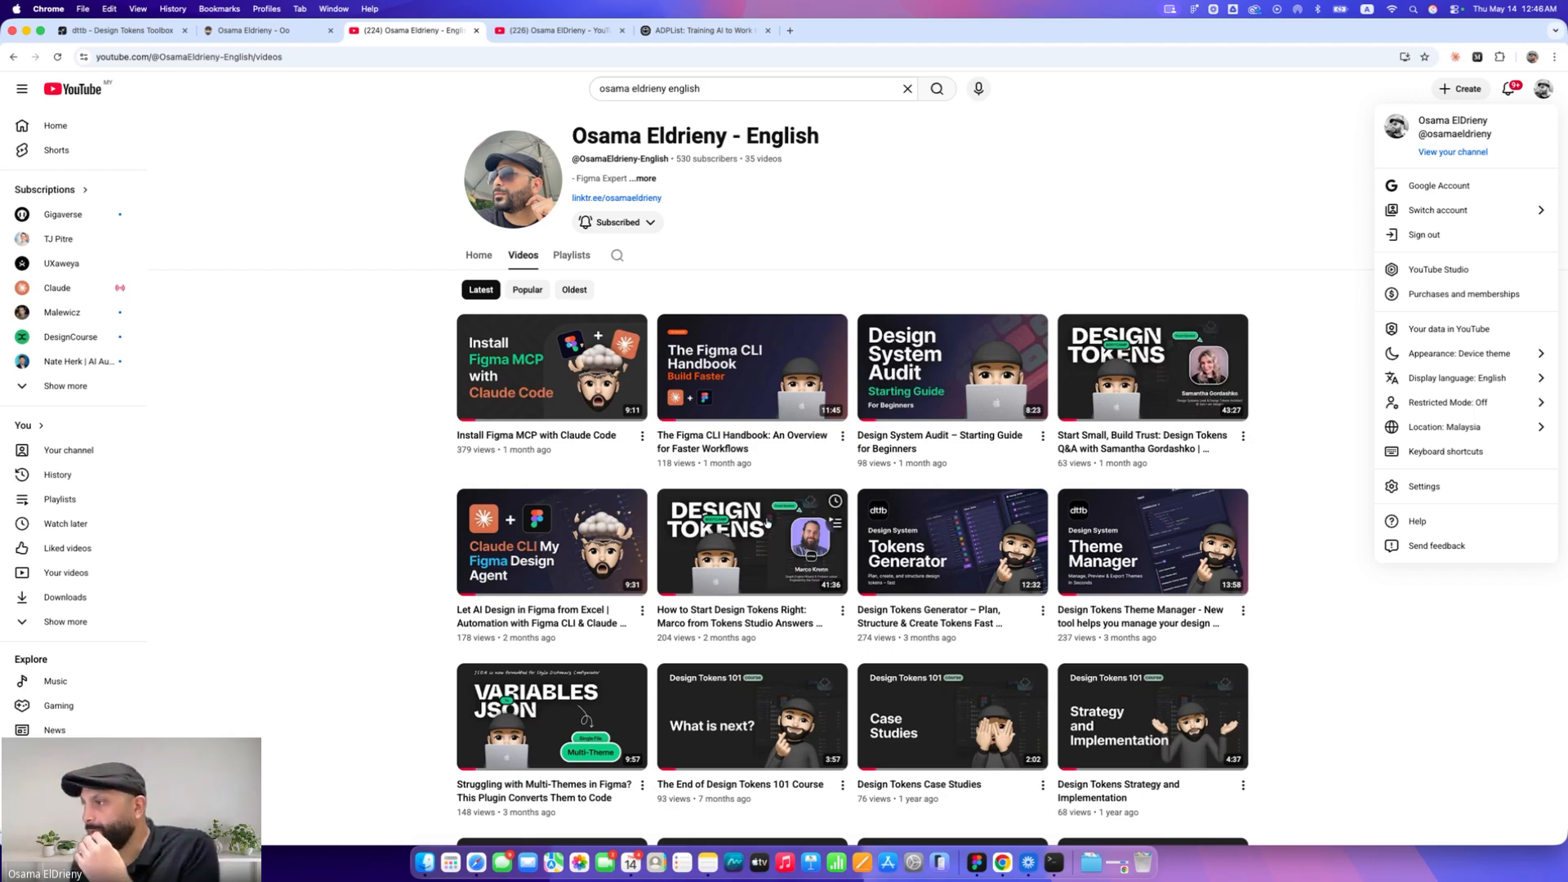
{"action": "left_click", "coordinate": [415, 463]}
{"action": "scroll", "coordinate": [424, 464], "scroll_direction": "down", "scroll_amount": 6}
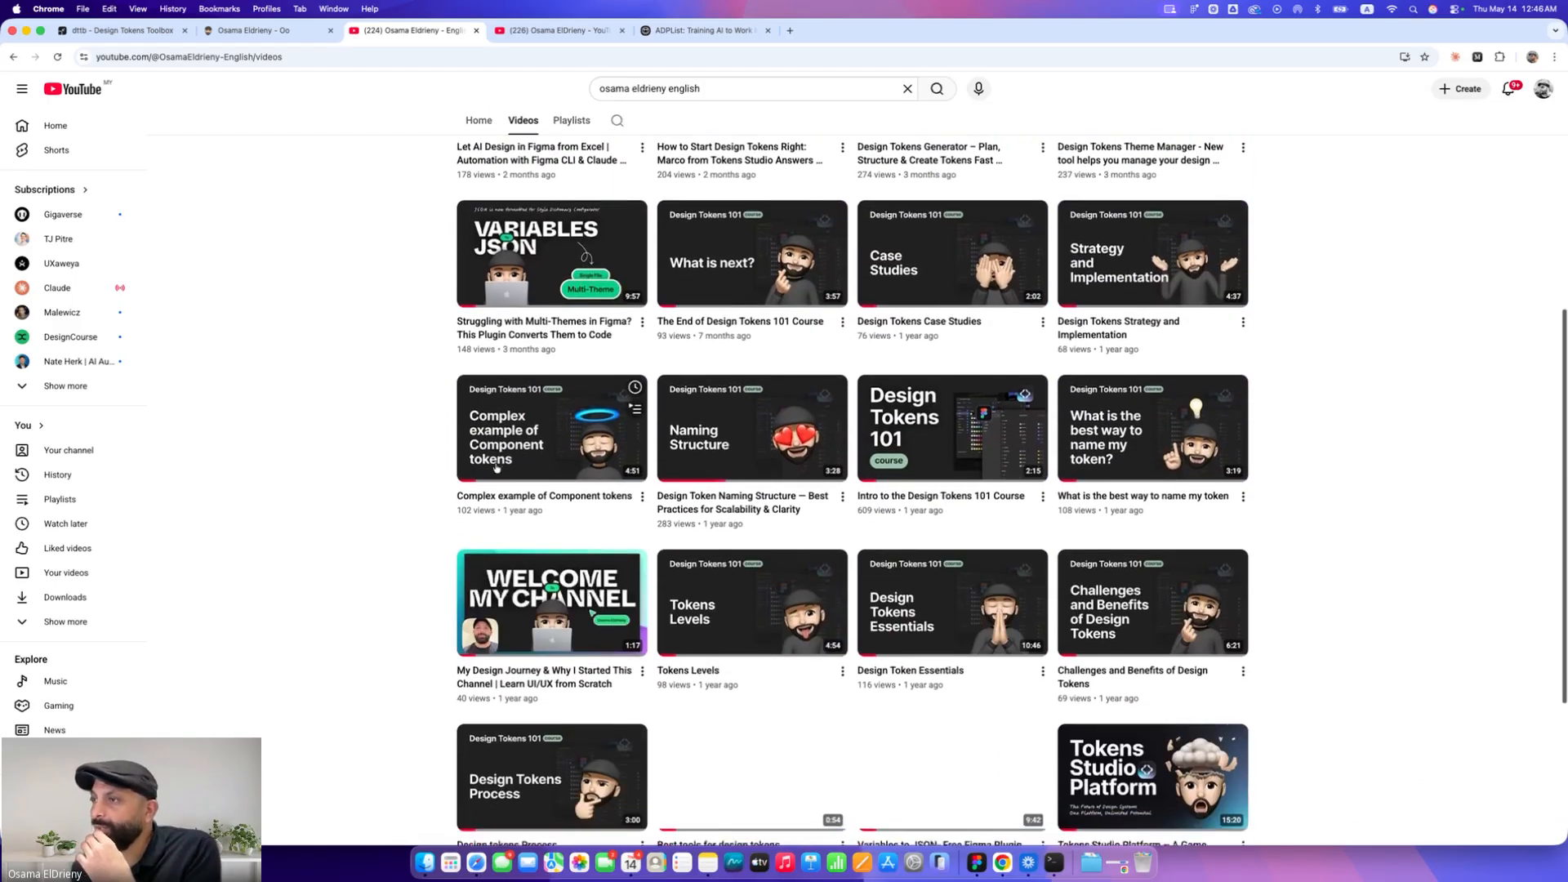
{"action": "scroll", "coordinate": [384, 144], "scroll_direction": "up", "scroll_amount": 7}
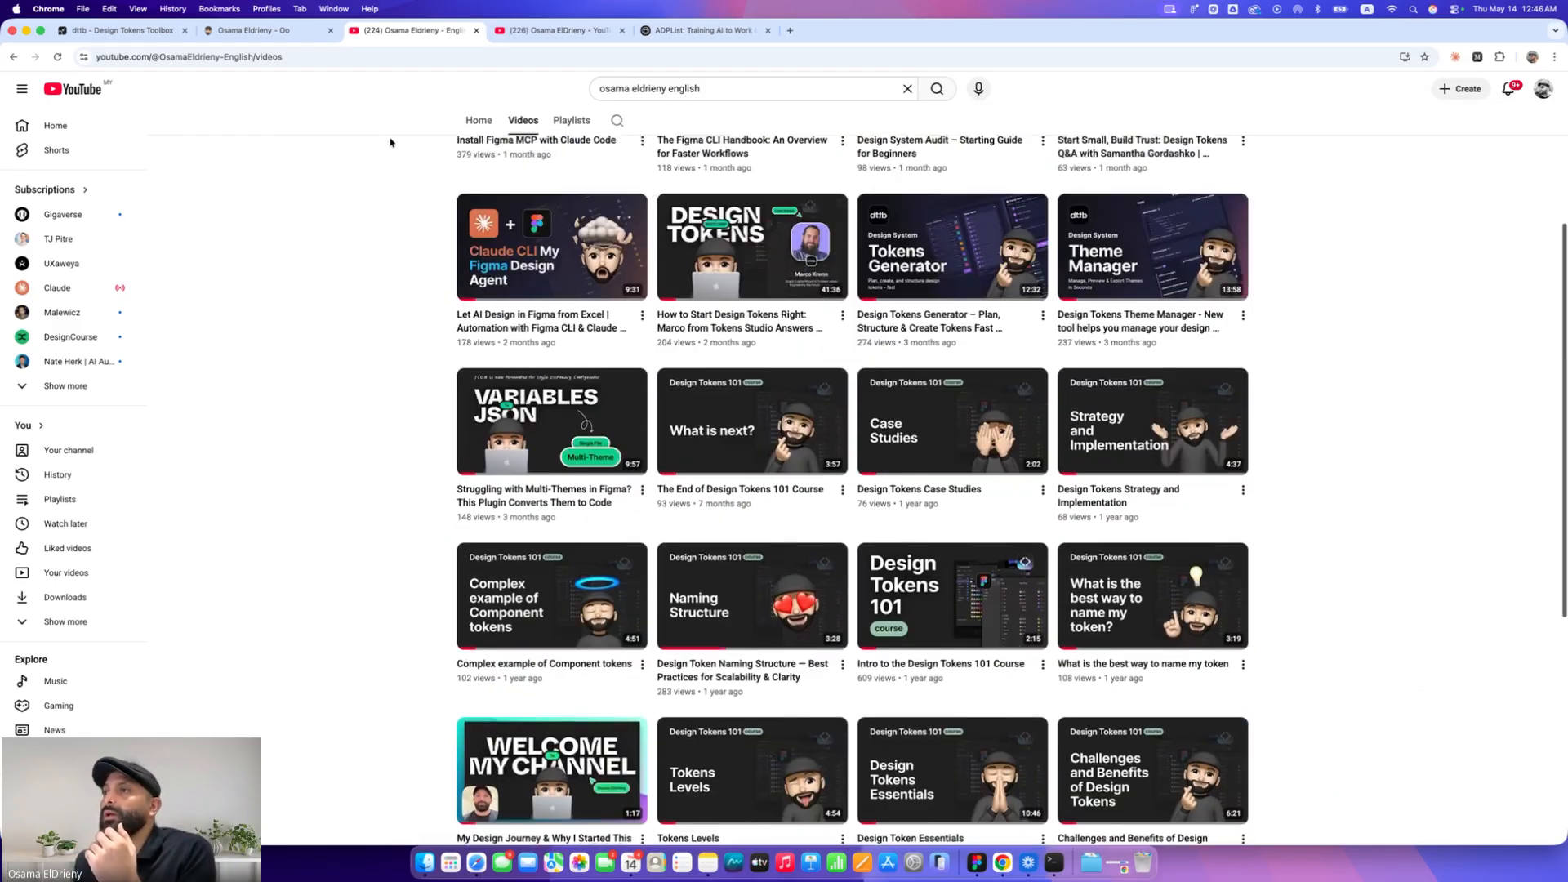
{"action": "left_click", "coordinate": [293, 56]}
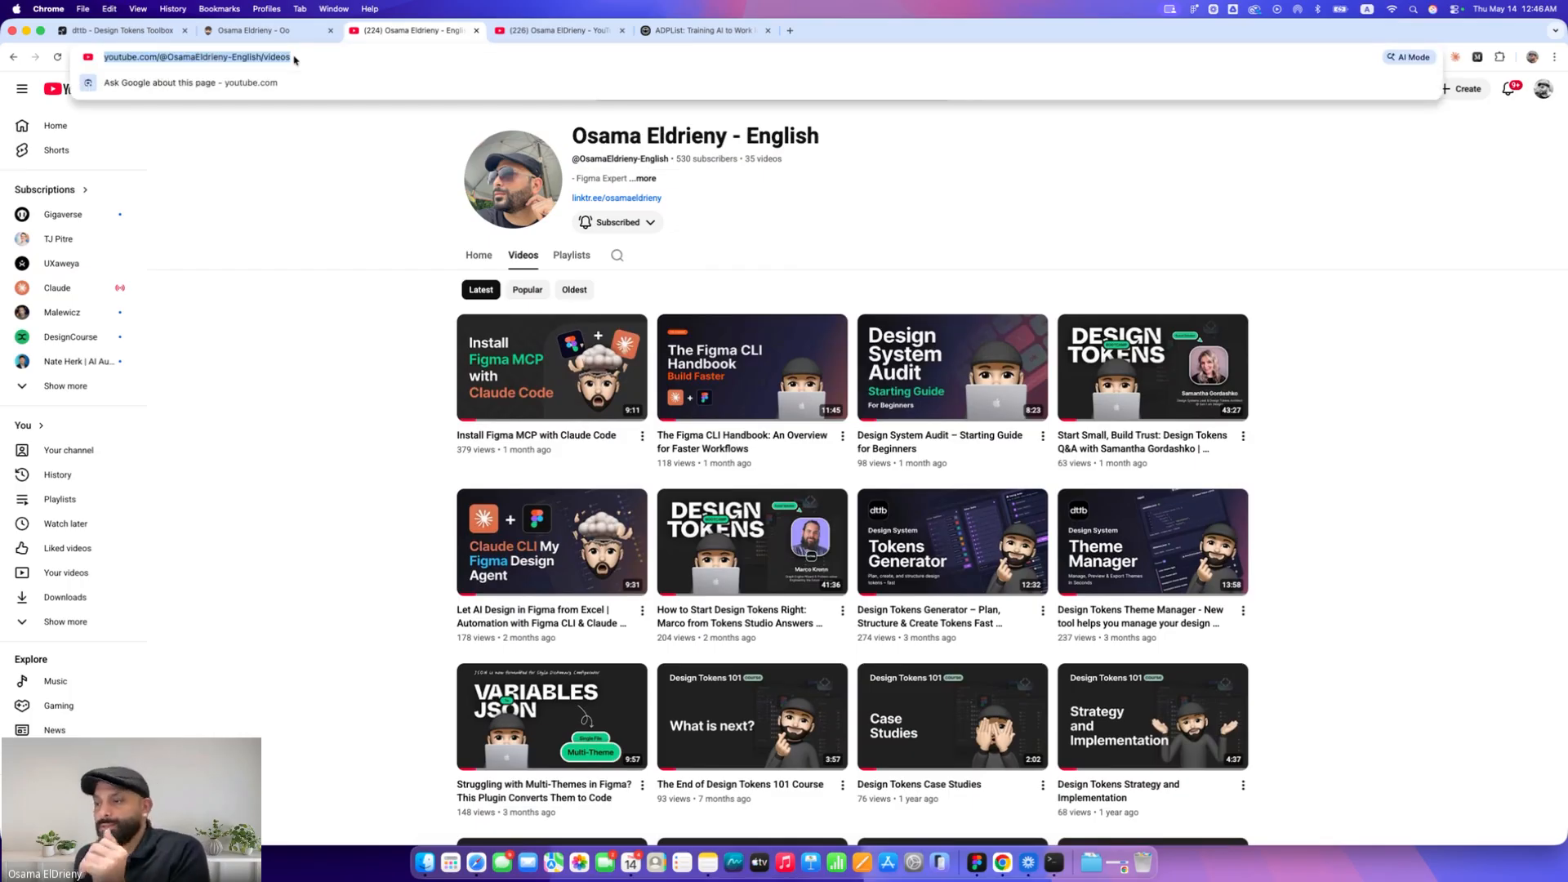
{"action": "key", "text": "super+c"}
{"action": "left_click", "coordinate": [277, 154]}
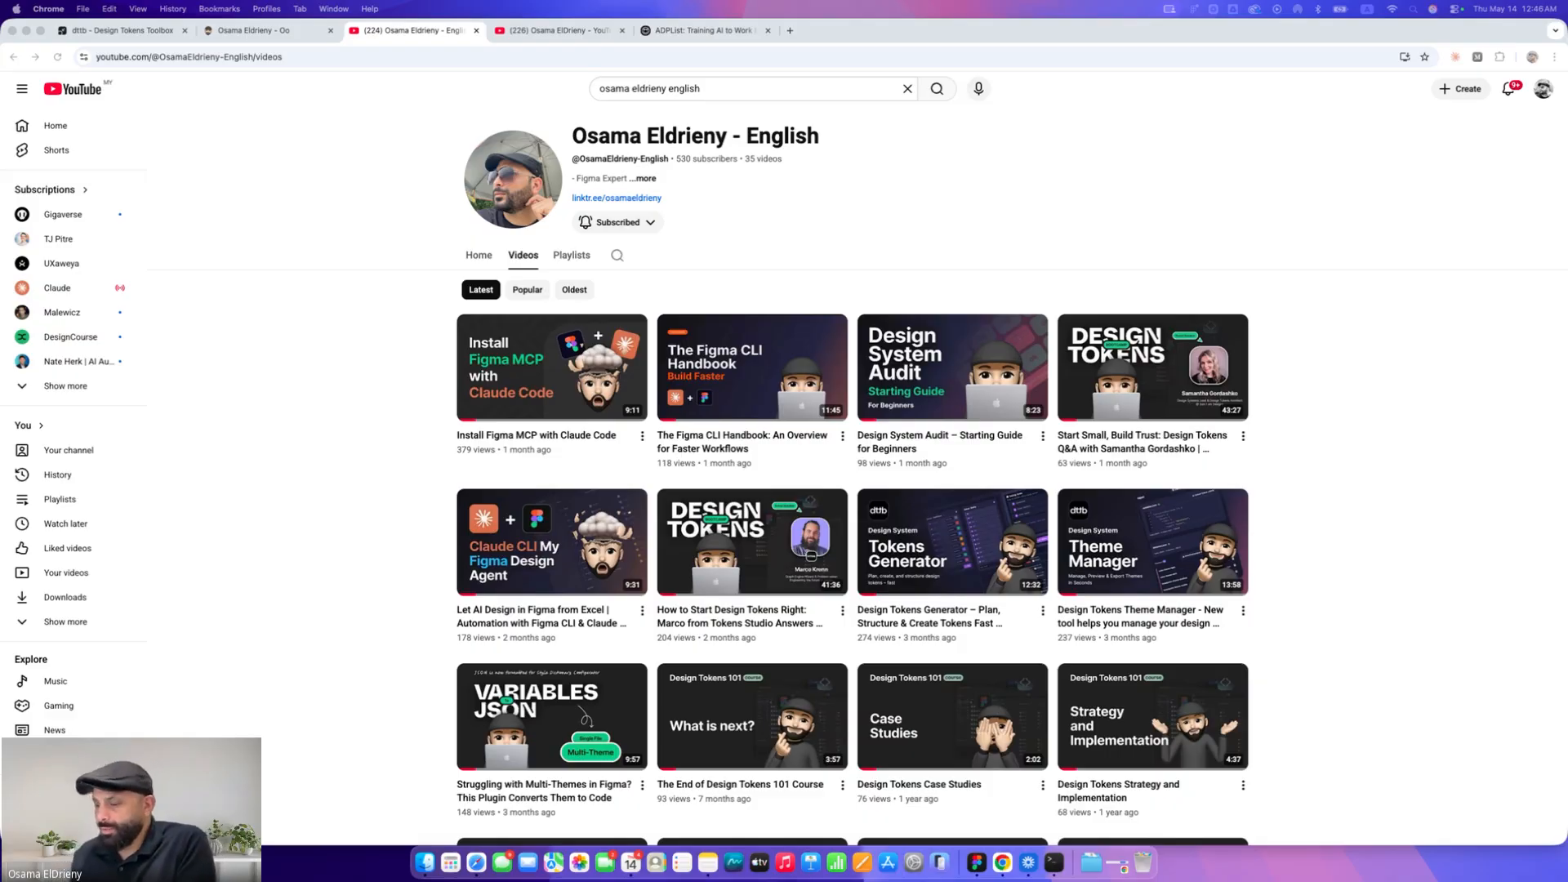
Open linkedin.com in a new tab and go to the profile page, selecting its URL
{"action": "key", "text": "super+t"}
{"action": "type", "text": "linkedin.com"}
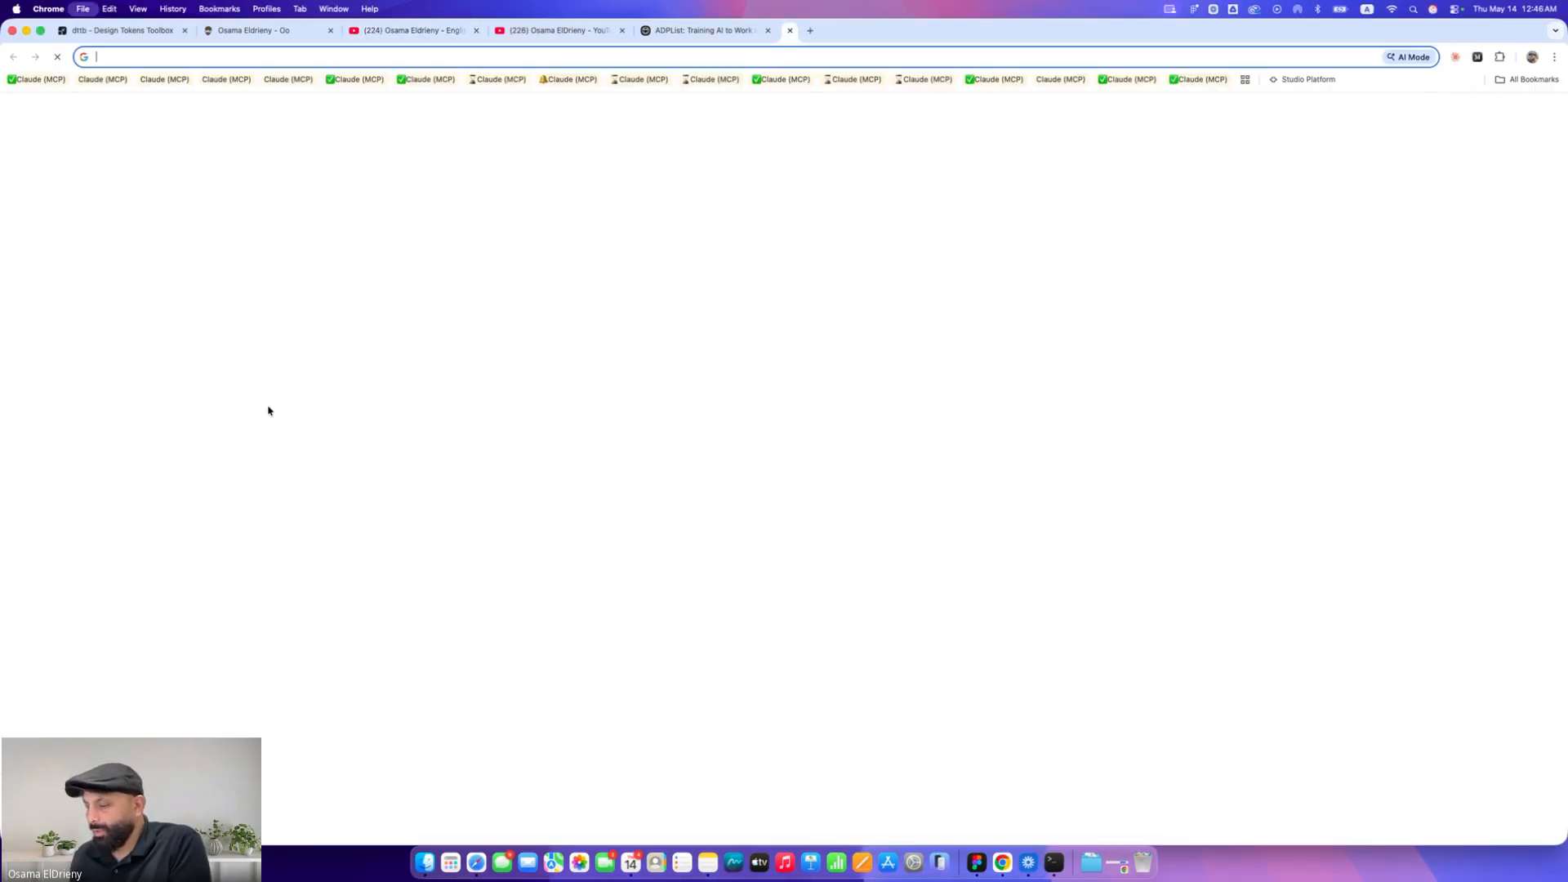
{"action": "key", "text": "Return"}
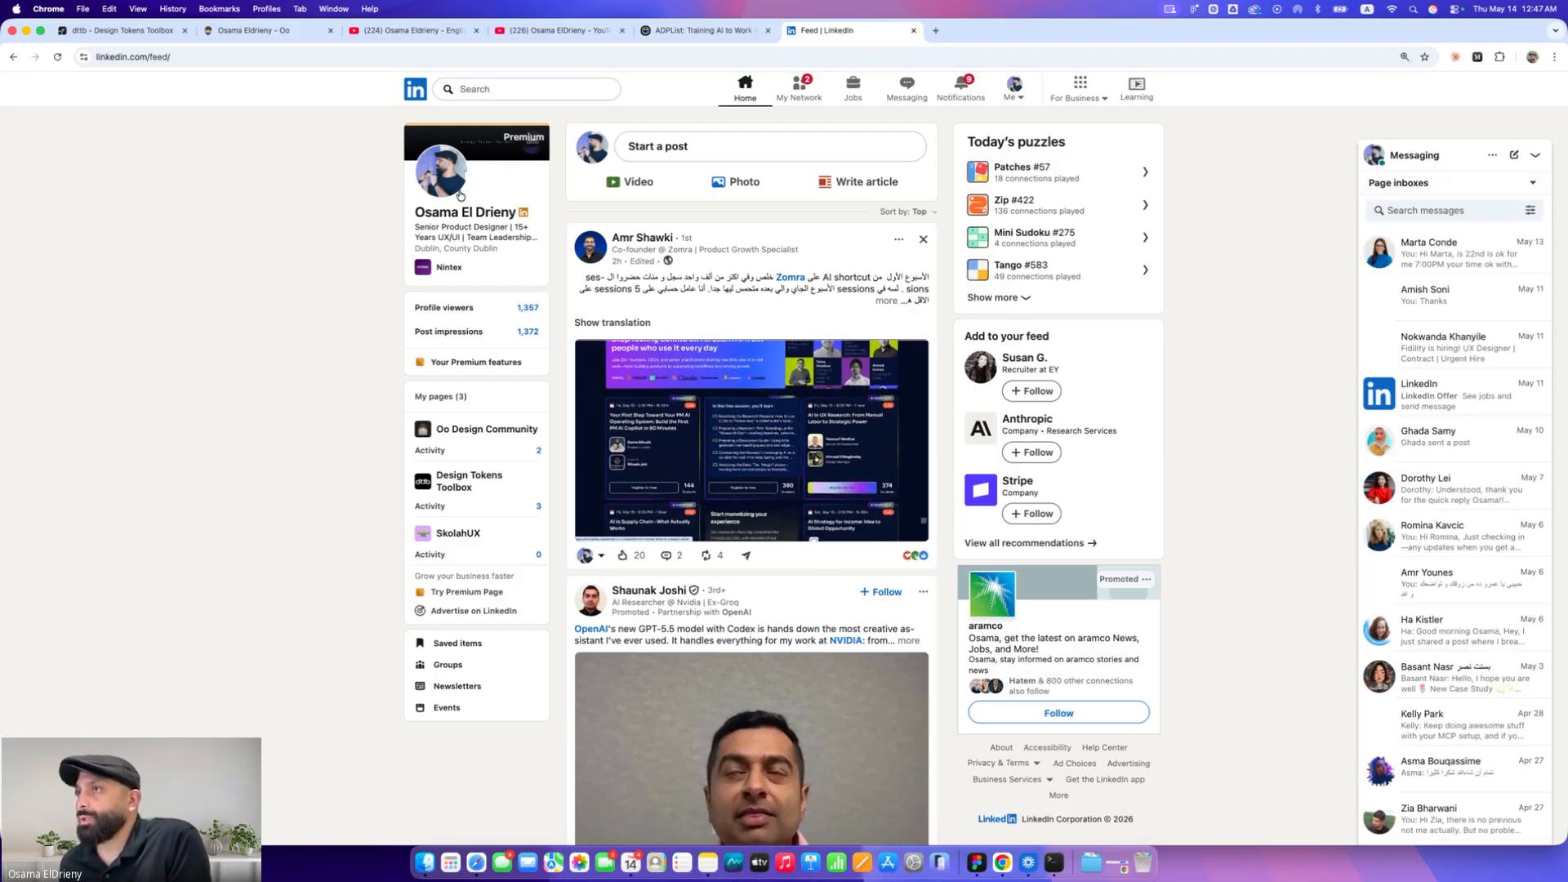
{"action": "left_click", "coordinate": [481, 138]}
{"action": "left_click", "coordinate": [221, 57]}
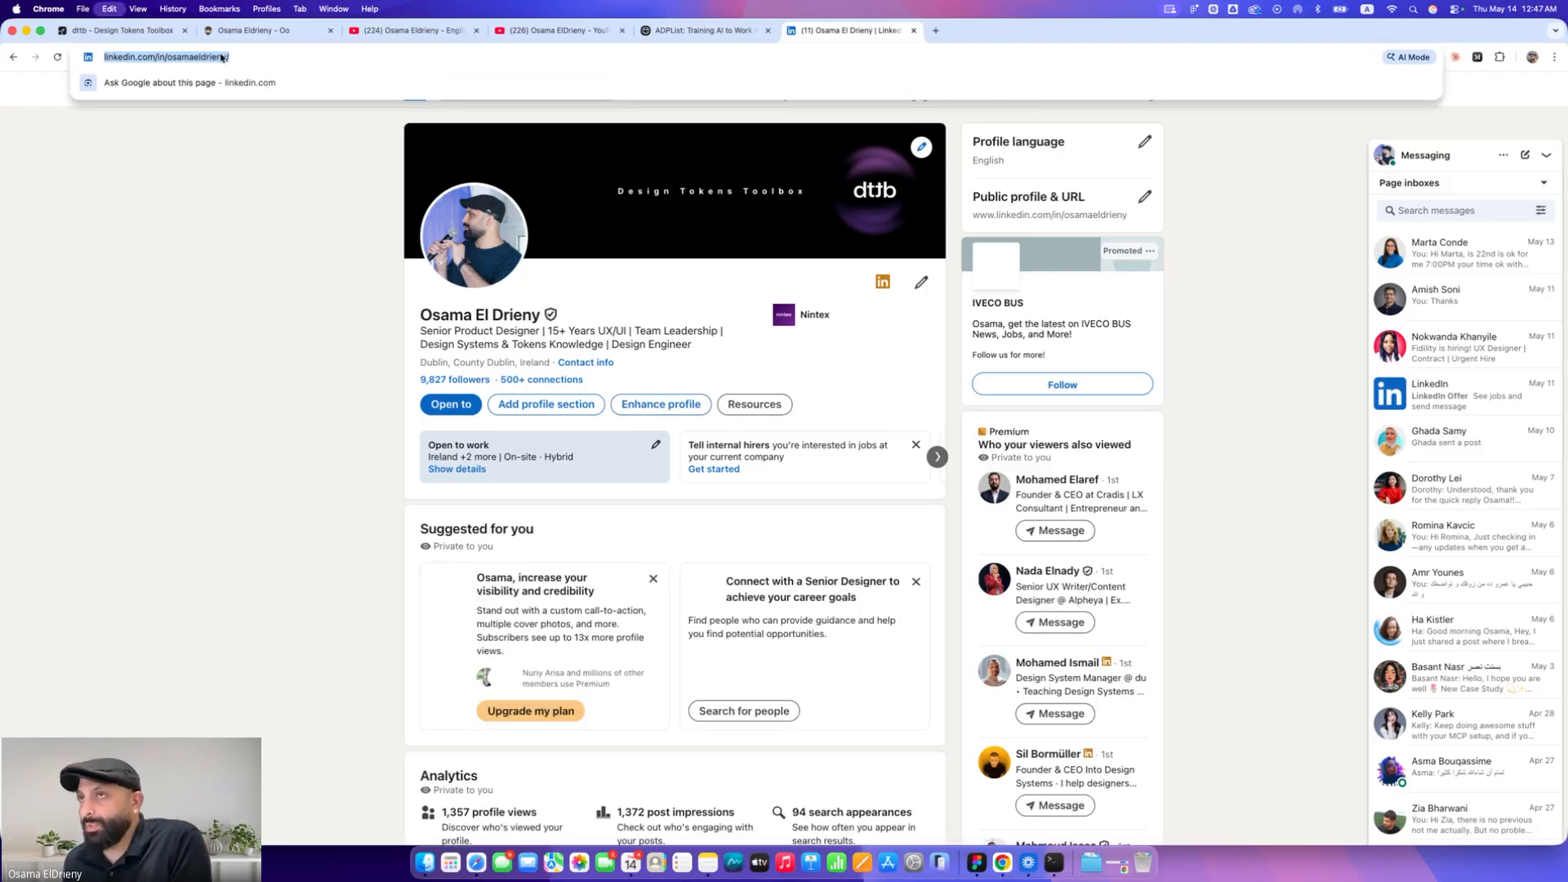
{"action": "left_click", "coordinate": [224, 179]}
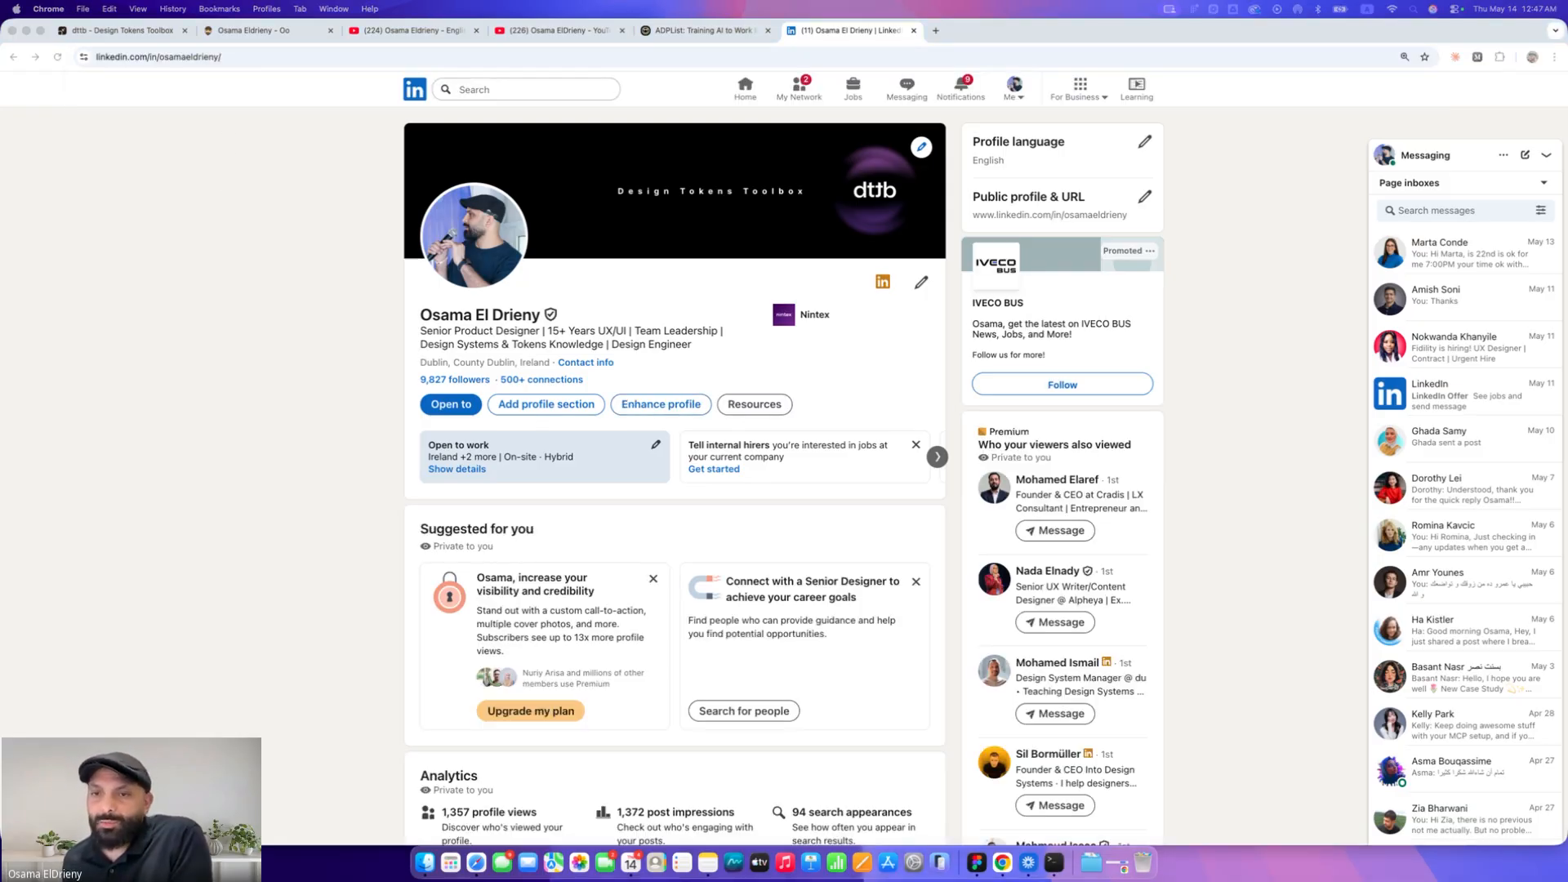
Switch to Notes and scroll through the note with the LTR-to-RTL conversion prompt
{"action": "left_click", "coordinate": [707, 862]}
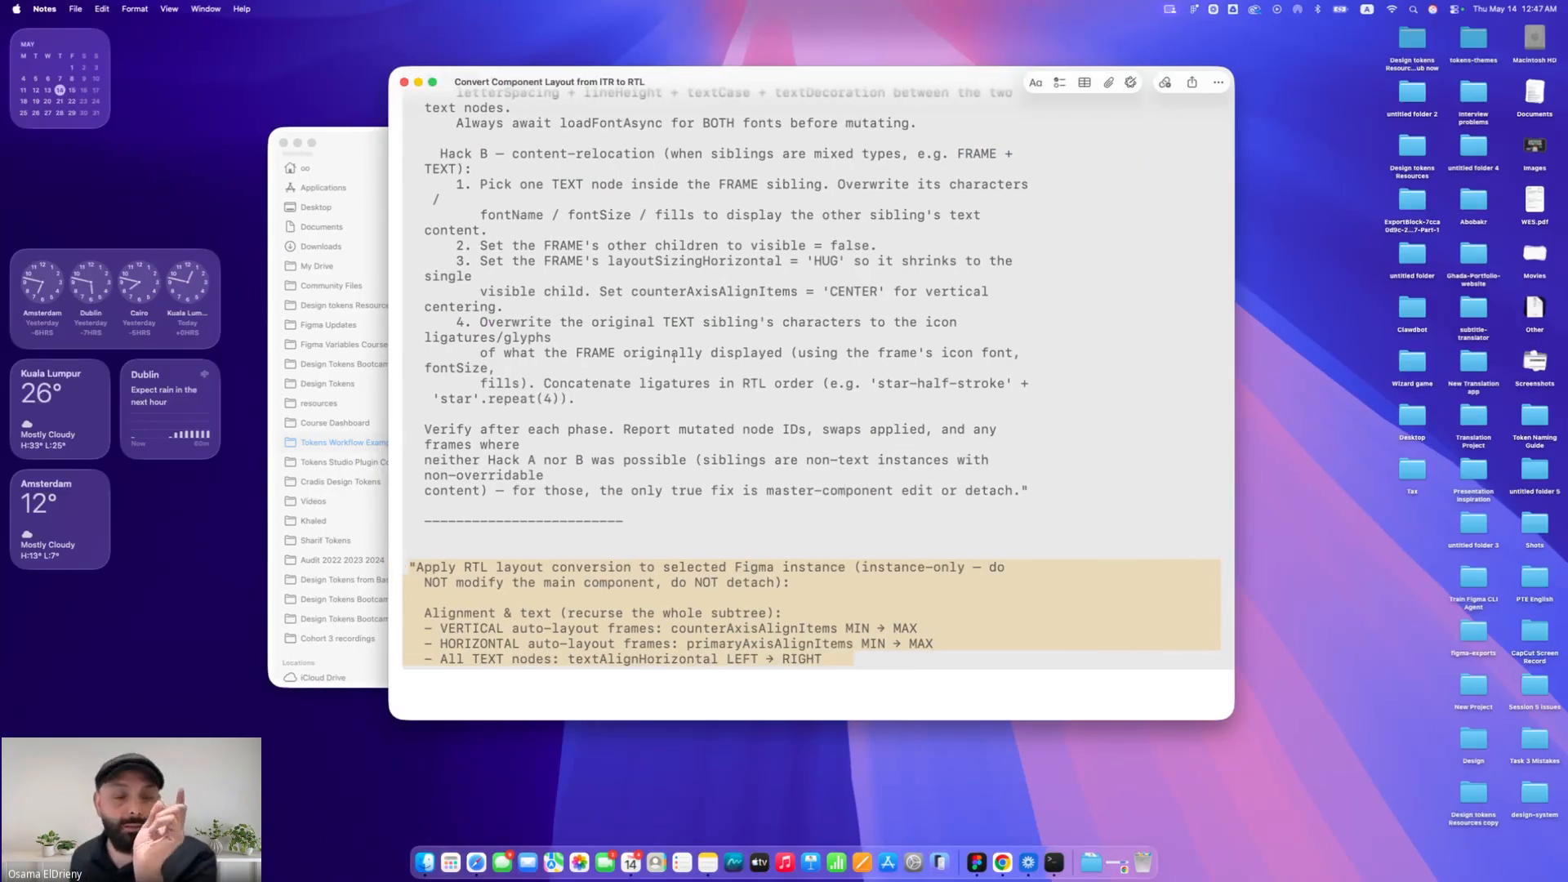
{"action": "scroll", "coordinate": [674, 360], "scroll_direction": "up", "scroll_amount": 10}
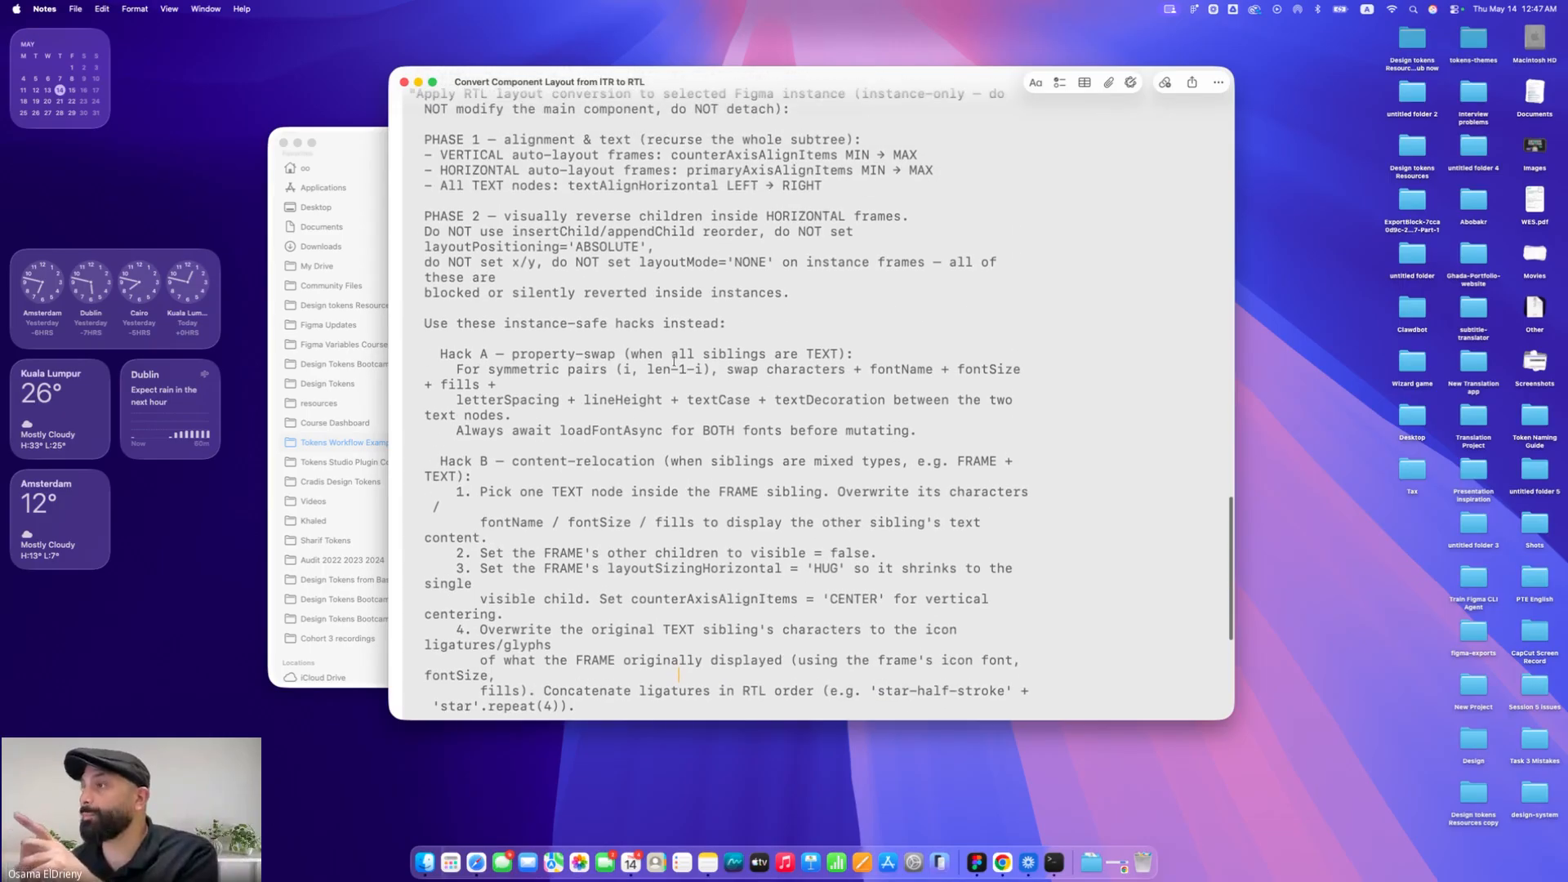
{"action": "scroll", "coordinate": [673, 361], "scroll_direction": "up", "scroll_amount": 5}
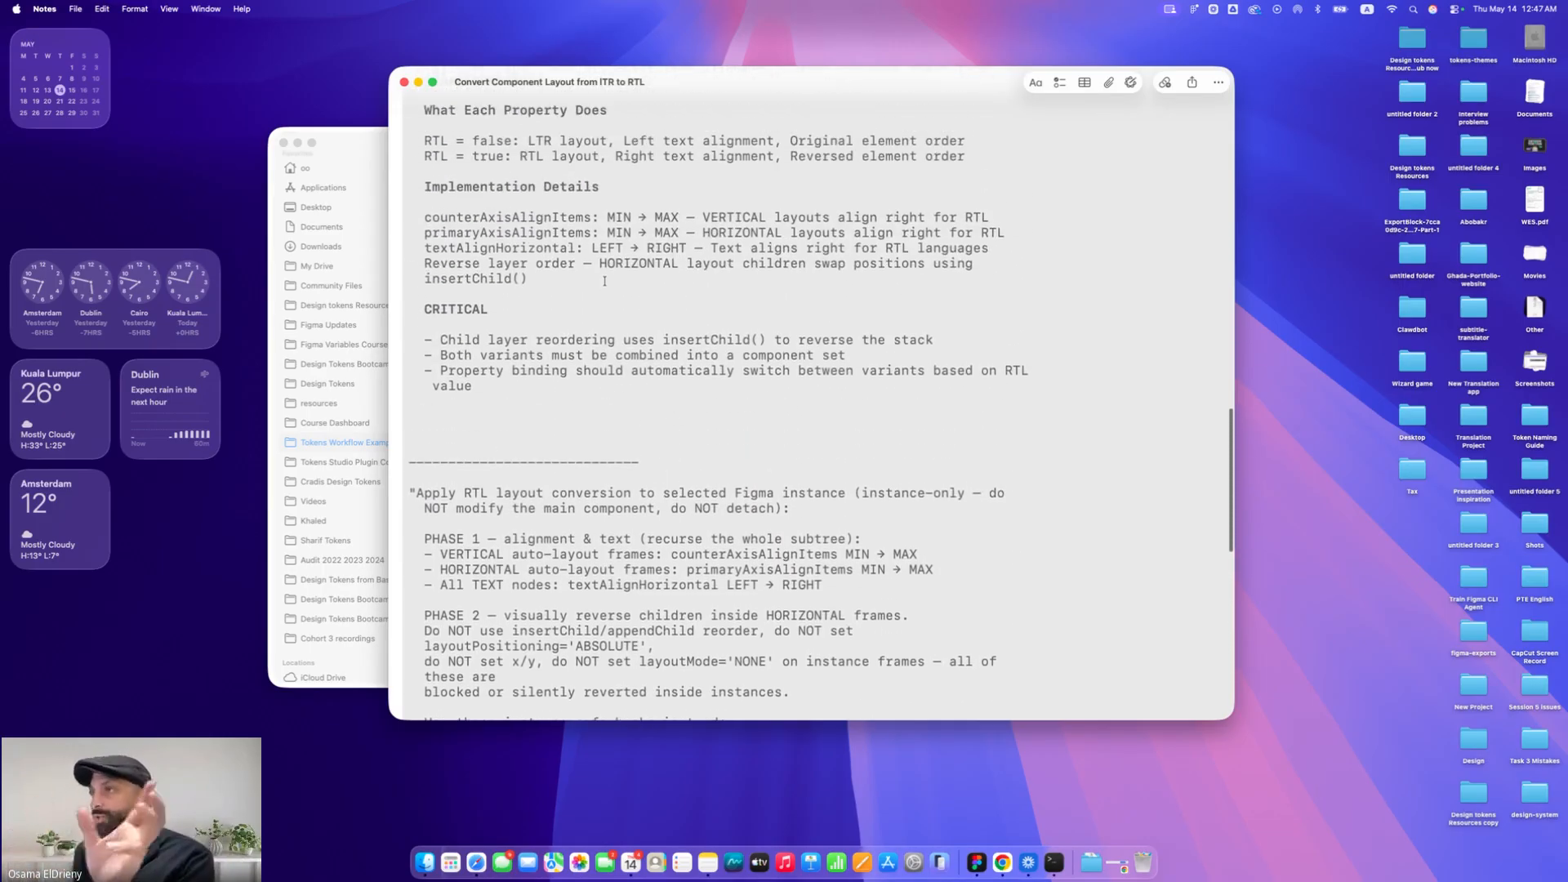
Scroll the RTL prompt note, then switch to Chrome and view the personal website's About me page
{"action": "scroll", "coordinate": [604, 281], "scroll_direction": "down", "scroll_amount": 6}
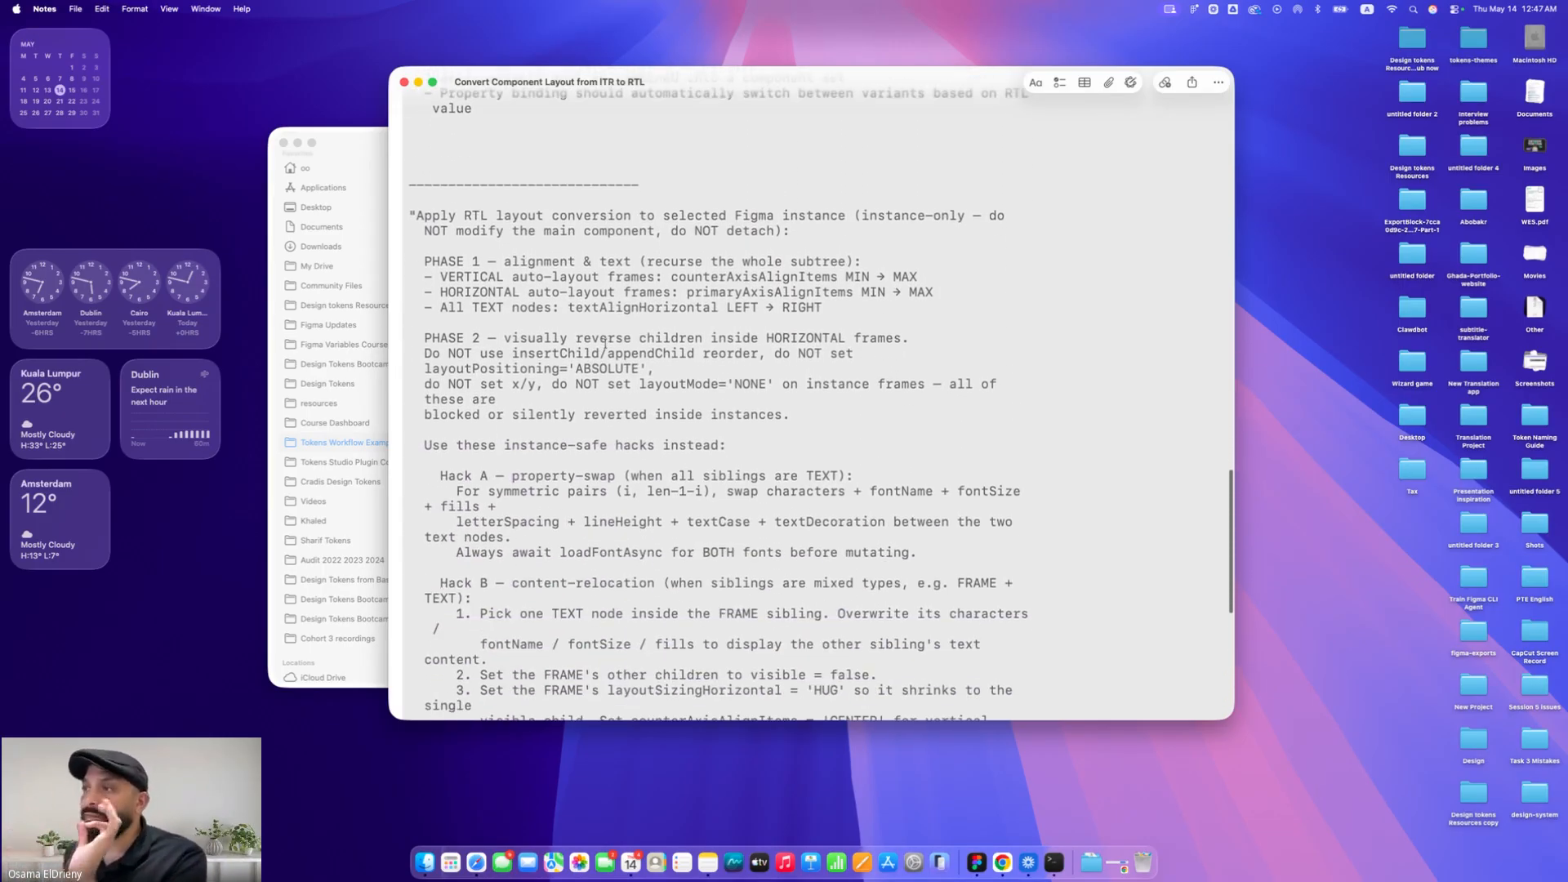
{"action": "key", "text": "ctrl+Right"}
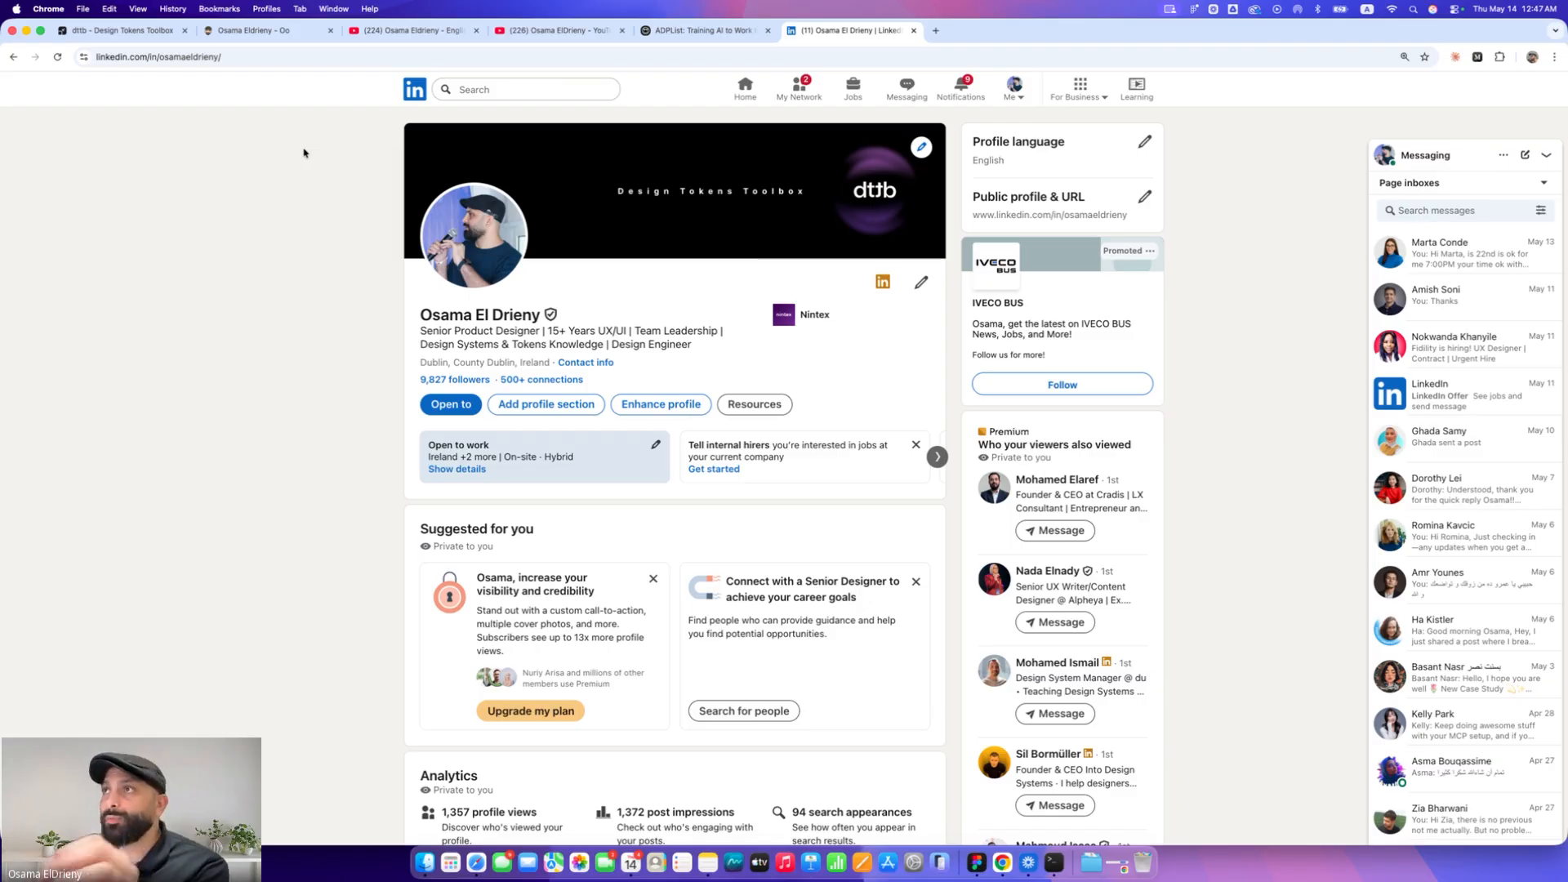
{"action": "left_click", "coordinate": [277, 33]}
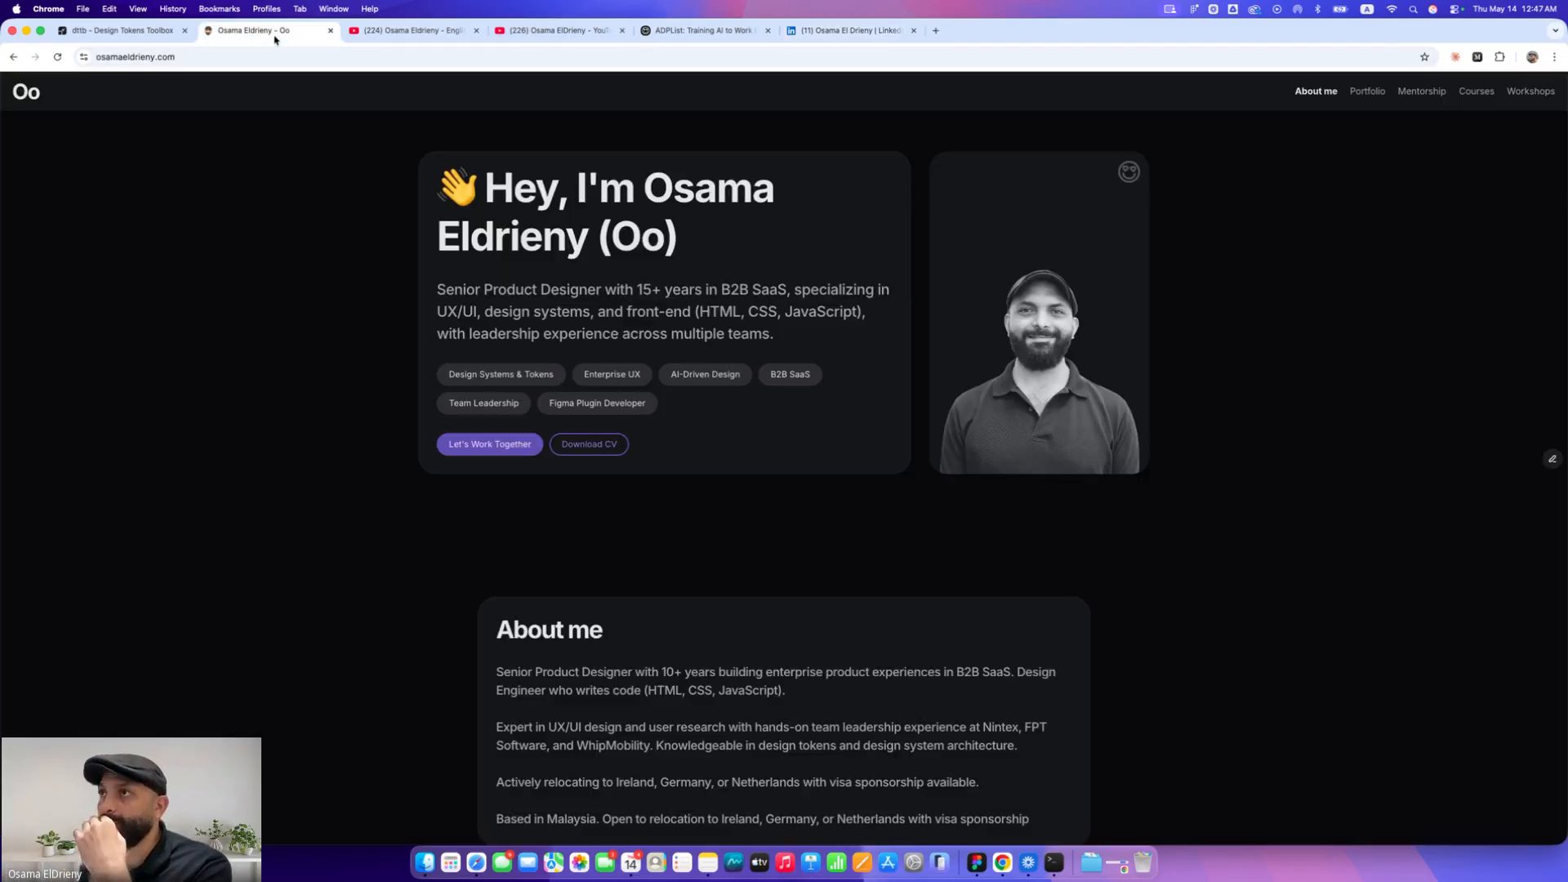
{"action": "scroll", "coordinate": [315, 196], "scroll_direction": "down", "scroll_amount": 3}
{"action": "scroll", "coordinate": [315, 196], "scroll_direction": "up", "scroll_amount": 3}
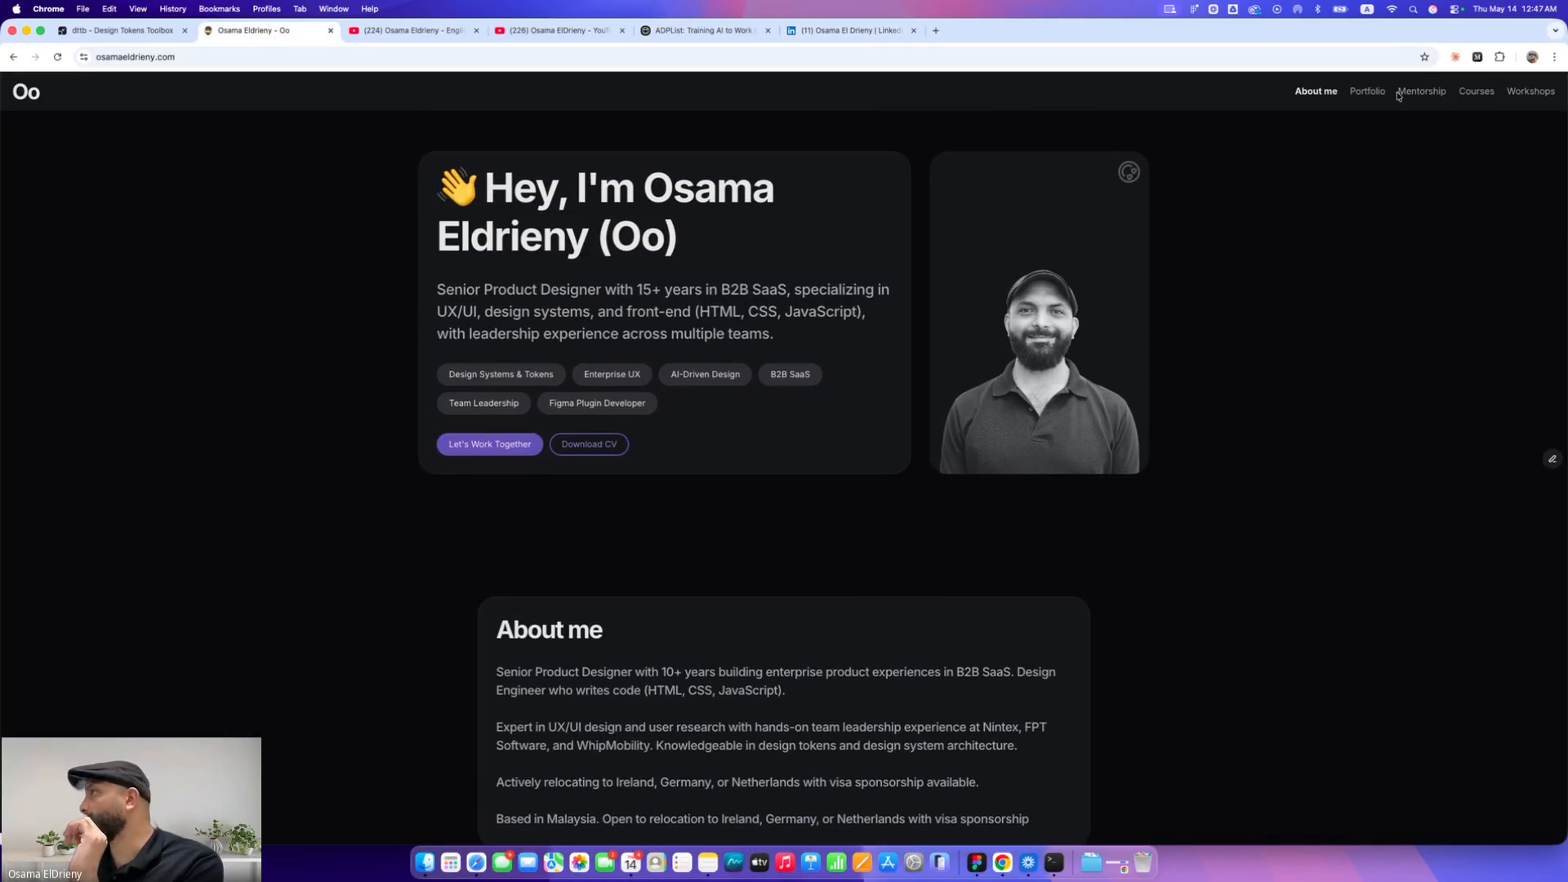
Open the Courses page and the Design Tokens From Basic to Mastery course, zooming in to browse its syllabus and testimonials
{"action": "left_click", "coordinate": [1475, 96]}
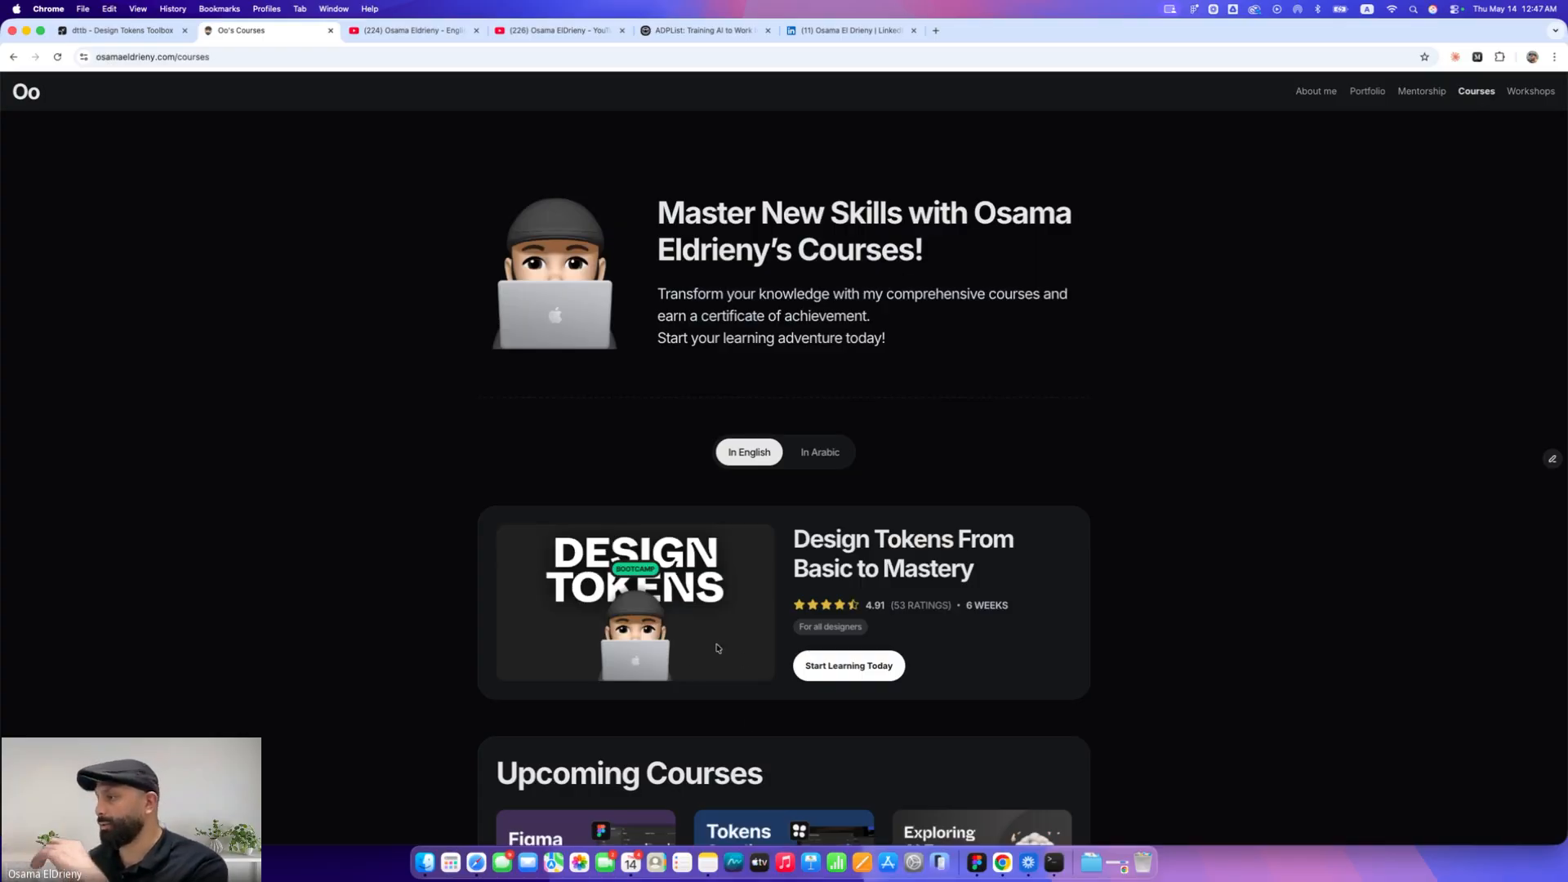
{"action": "scroll", "coordinate": [763, 709], "scroll_direction": "down", "scroll_amount": 1}
{"action": "left_click", "coordinate": [801, 617]}
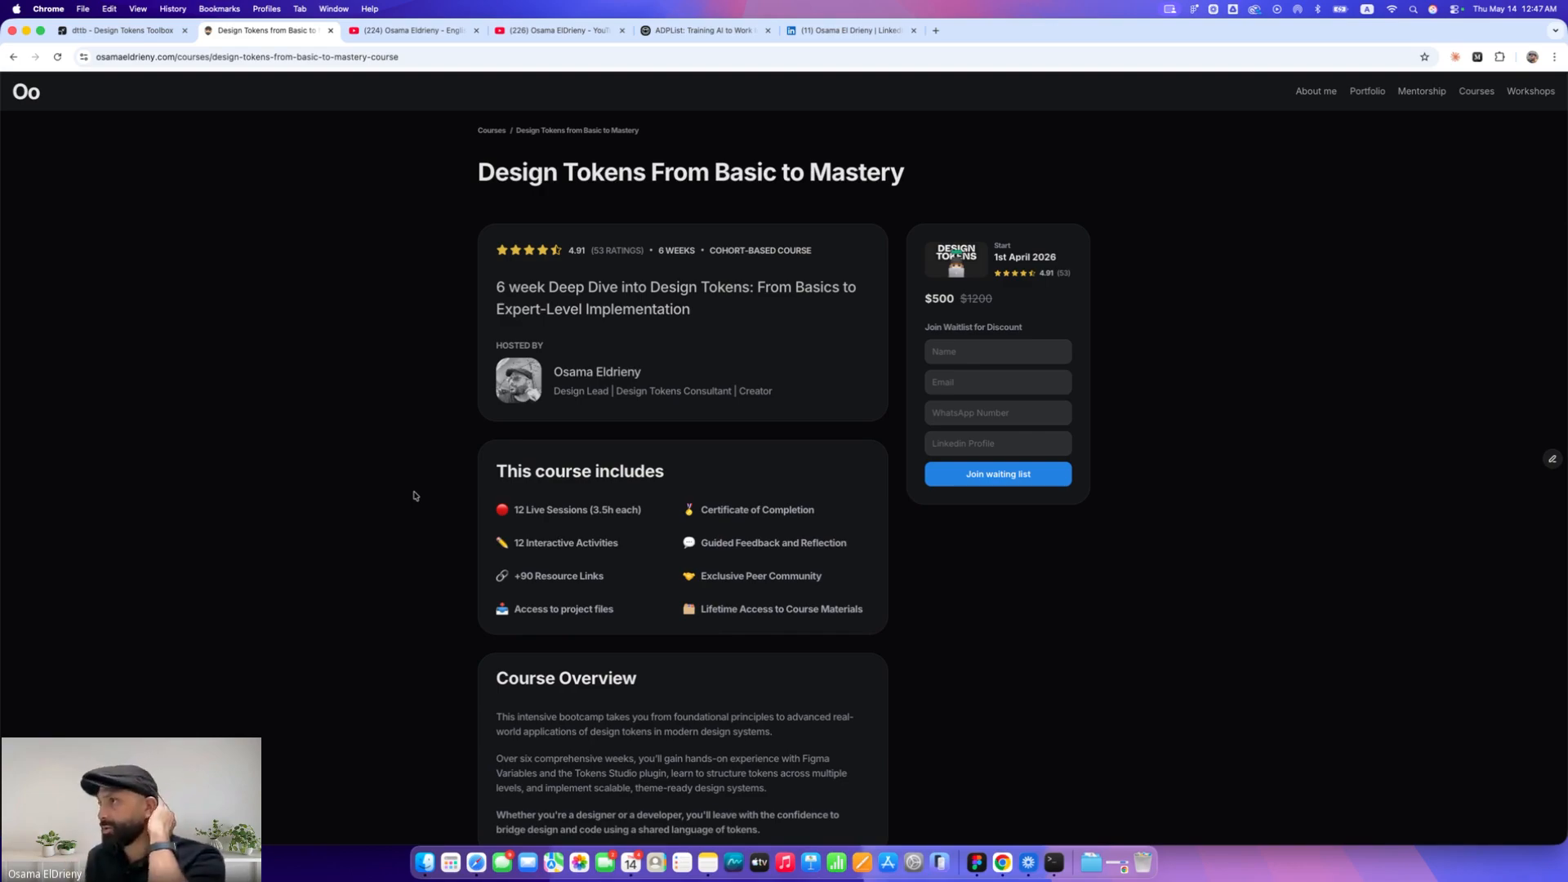
{"action": "scroll", "coordinate": [414, 496], "scroll_direction": "down", "scroll_amount": 10}
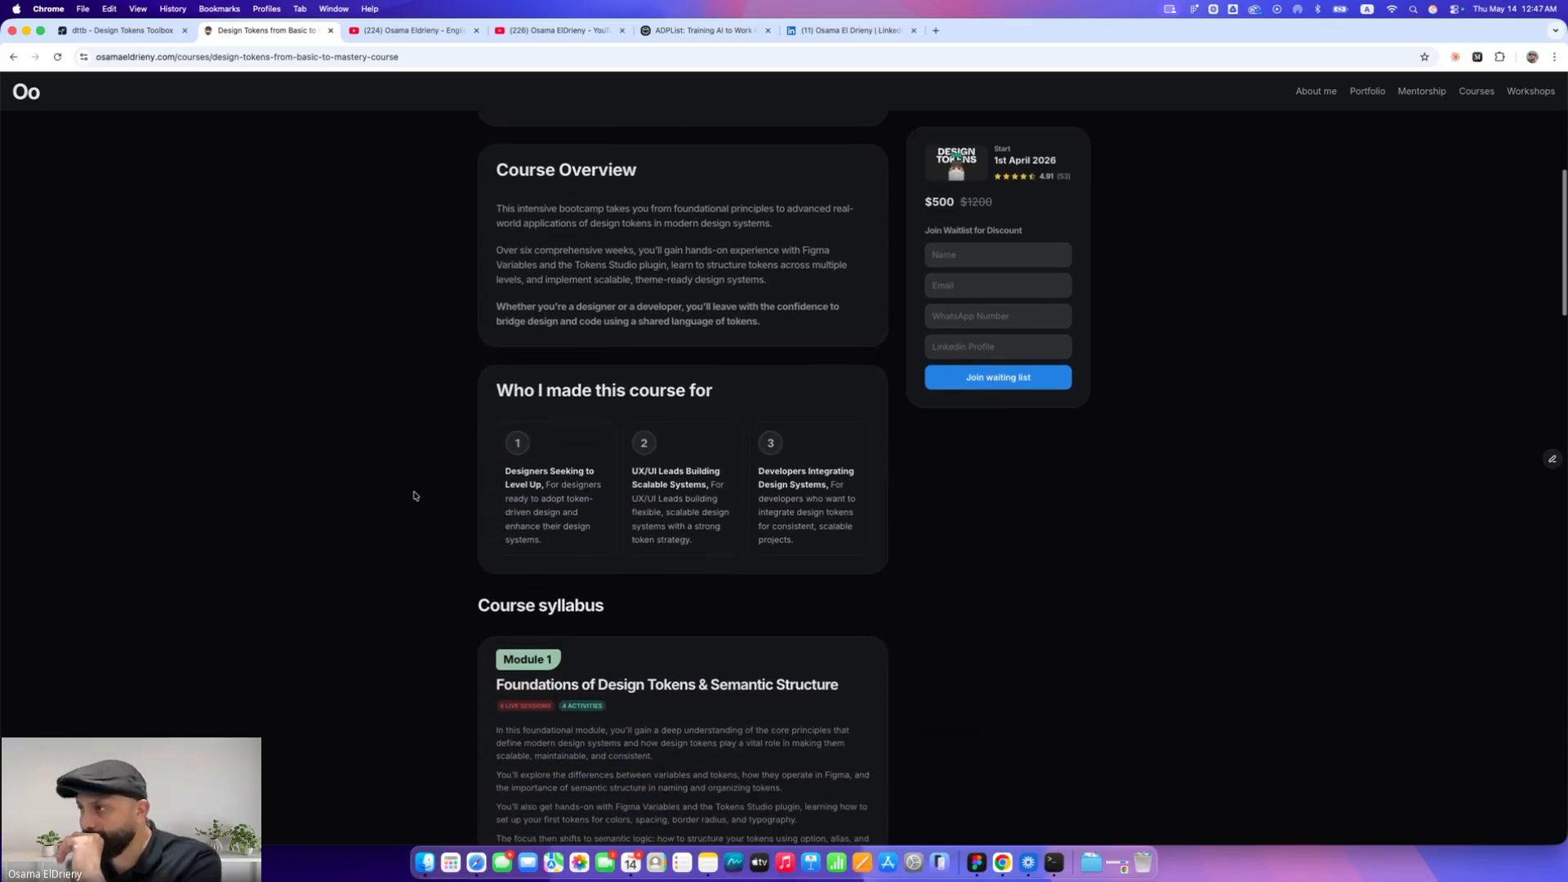
{"action": "scroll", "coordinate": [414, 496], "scroll_direction": "down", "scroll_amount": 5}
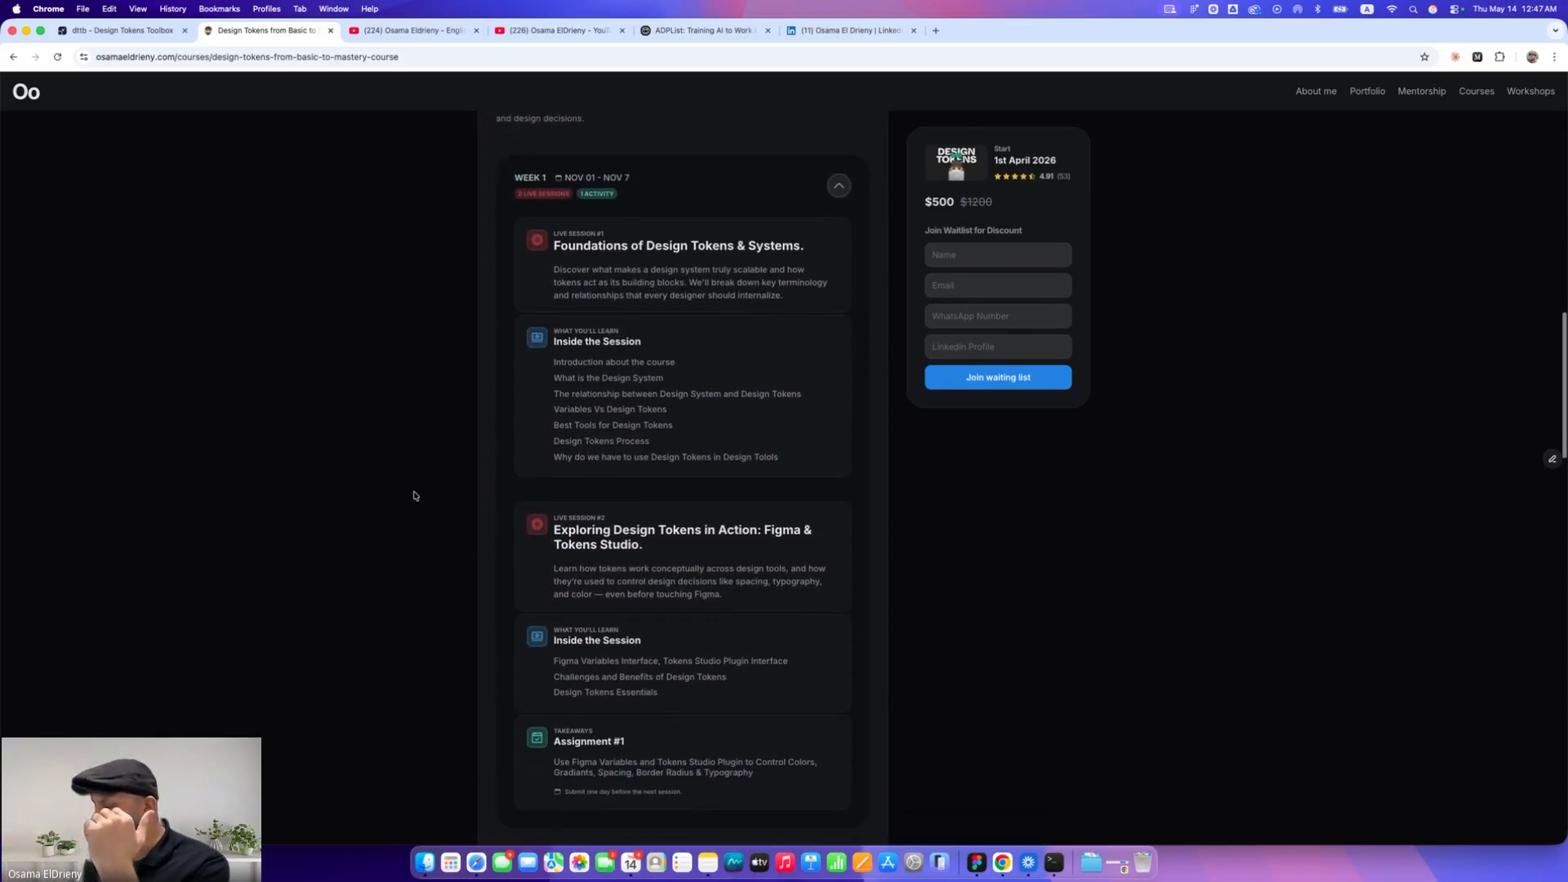
{"action": "double_click", "coordinate": [414, 496]}
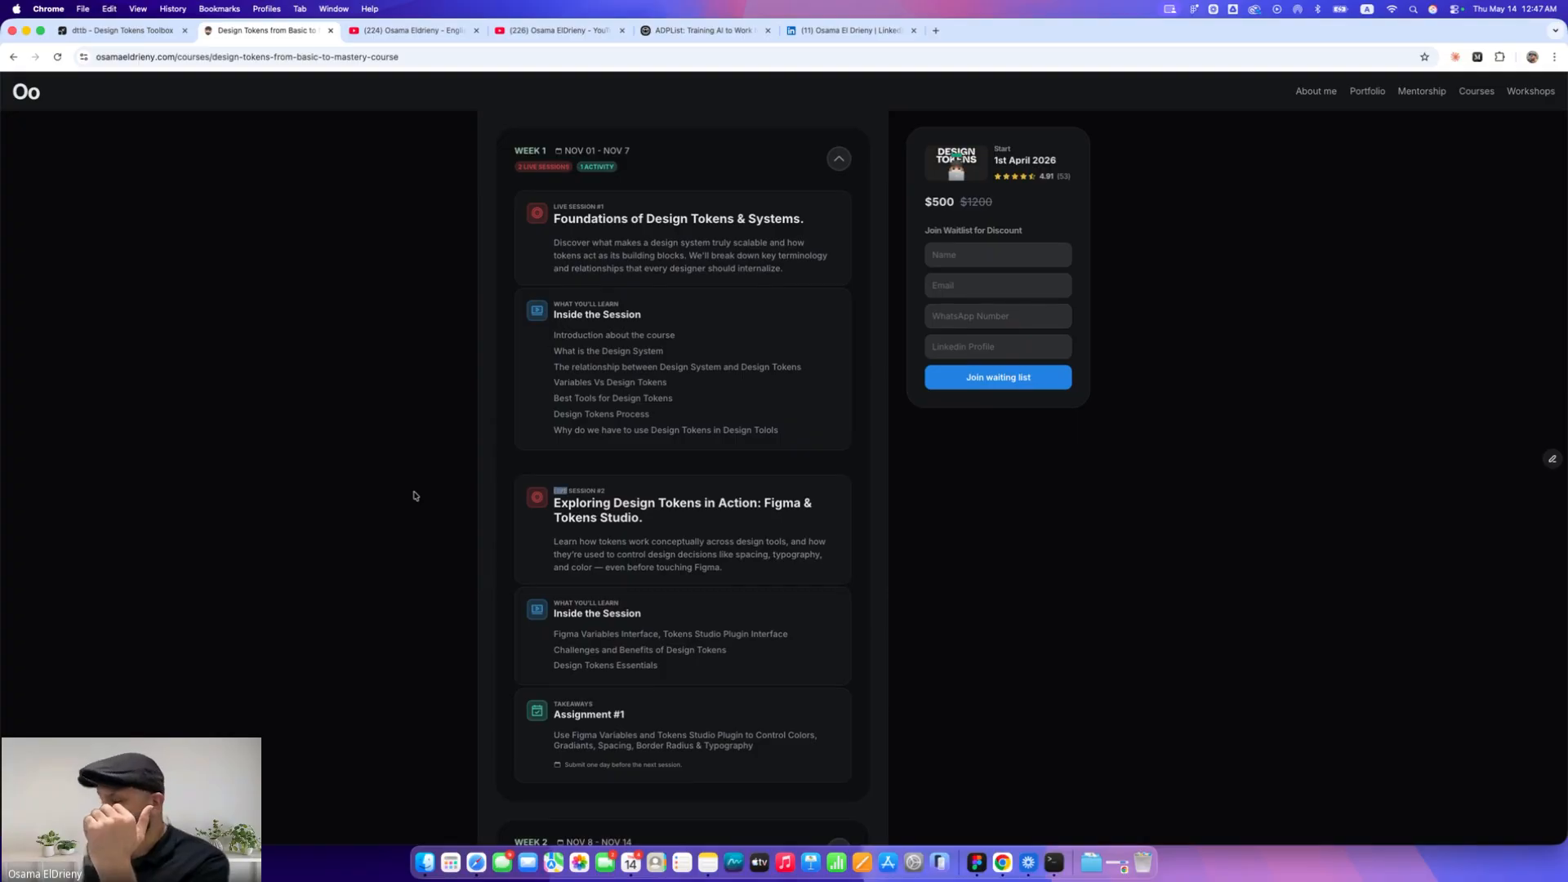
{"action": "left_click", "coordinate": [414, 496]}
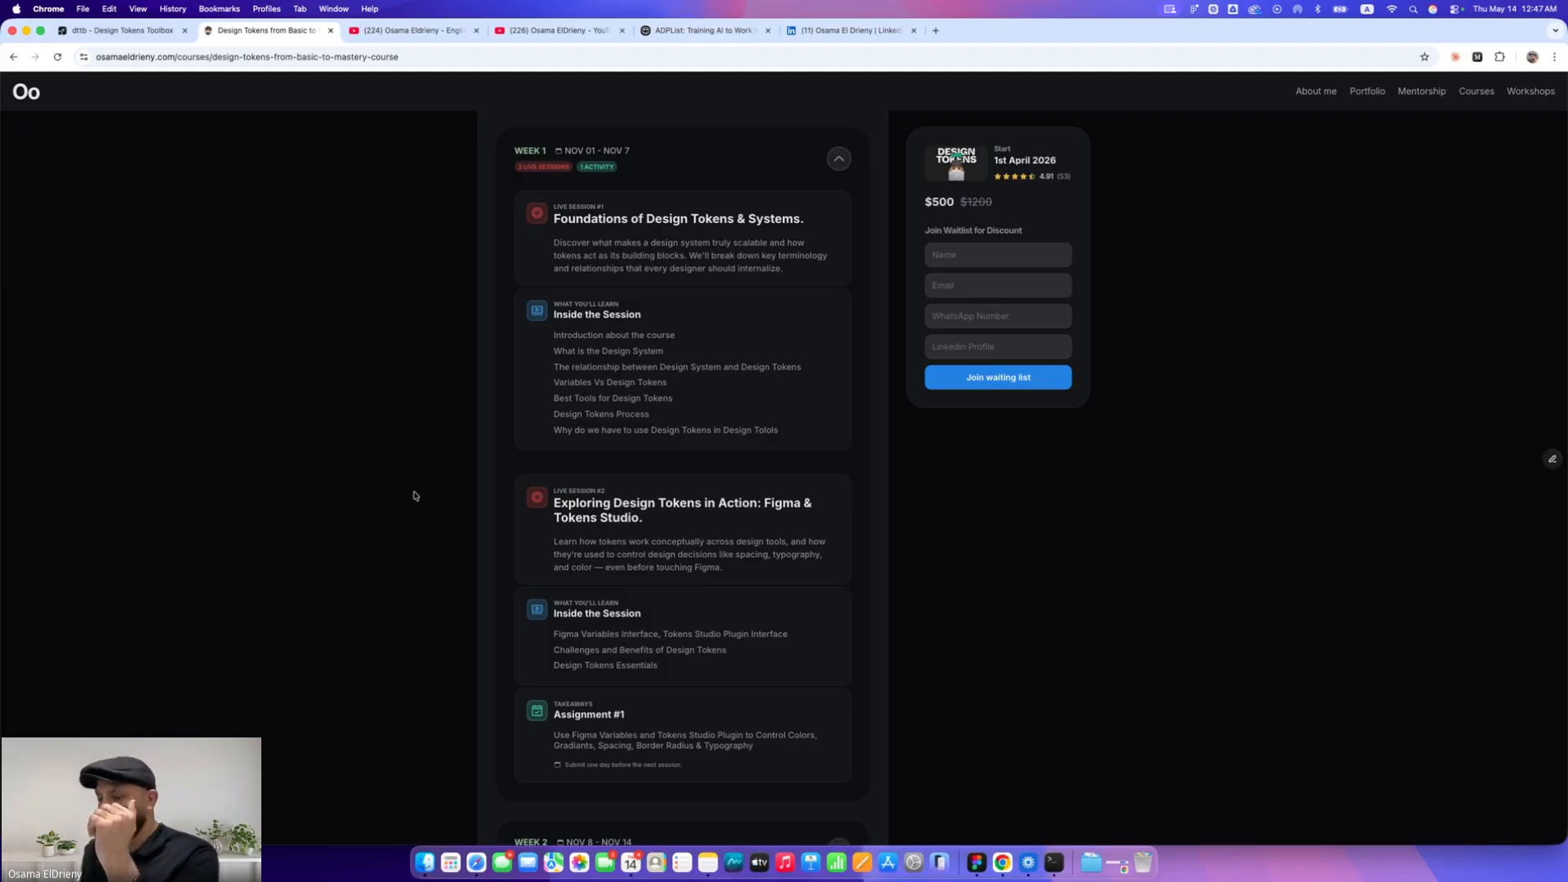
{"action": "key", "text": "super+equal"}
{"action": "key", "text": "super+equal"}
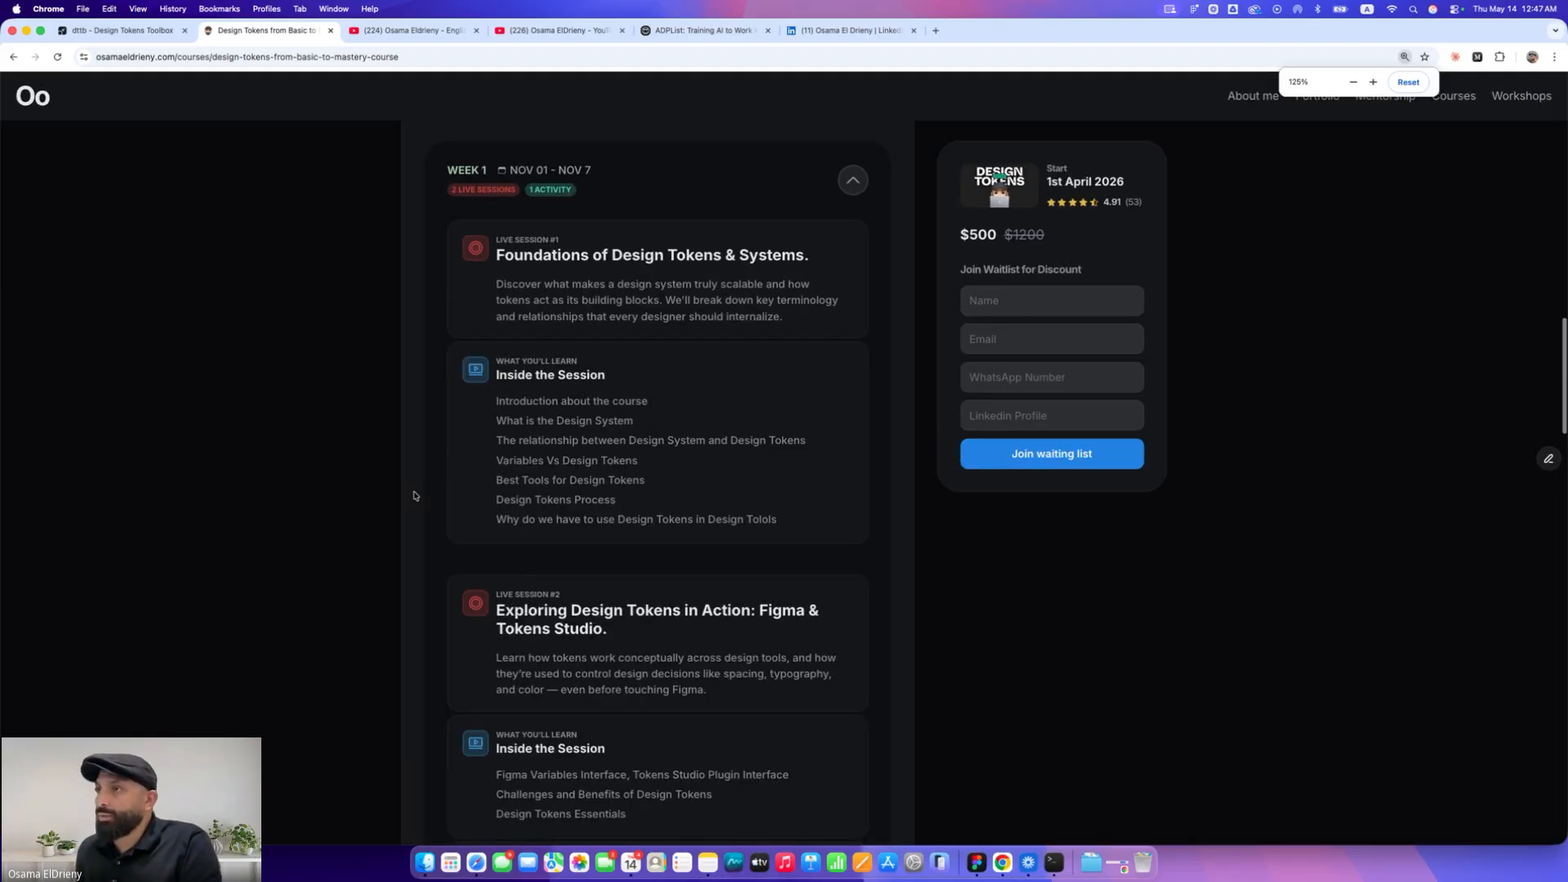
{"action": "scroll", "coordinate": [247, 494], "scroll_direction": "down", "scroll_amount": 20}
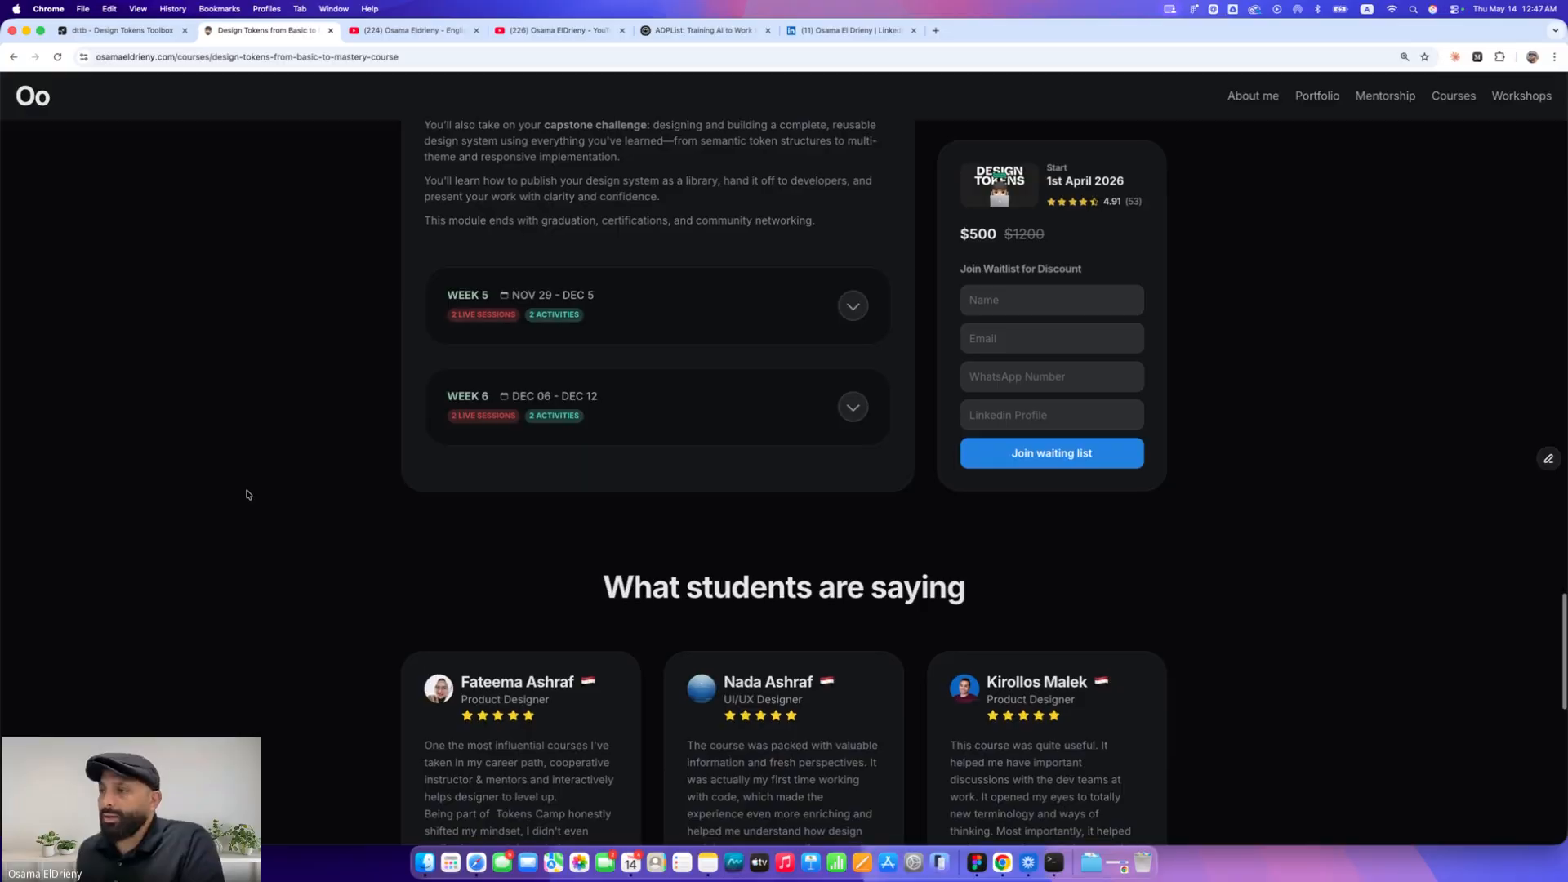
{"action": "scroll", "coordinate": [248, 494], "scroll_direction": "down", "scroll_amount": 2}
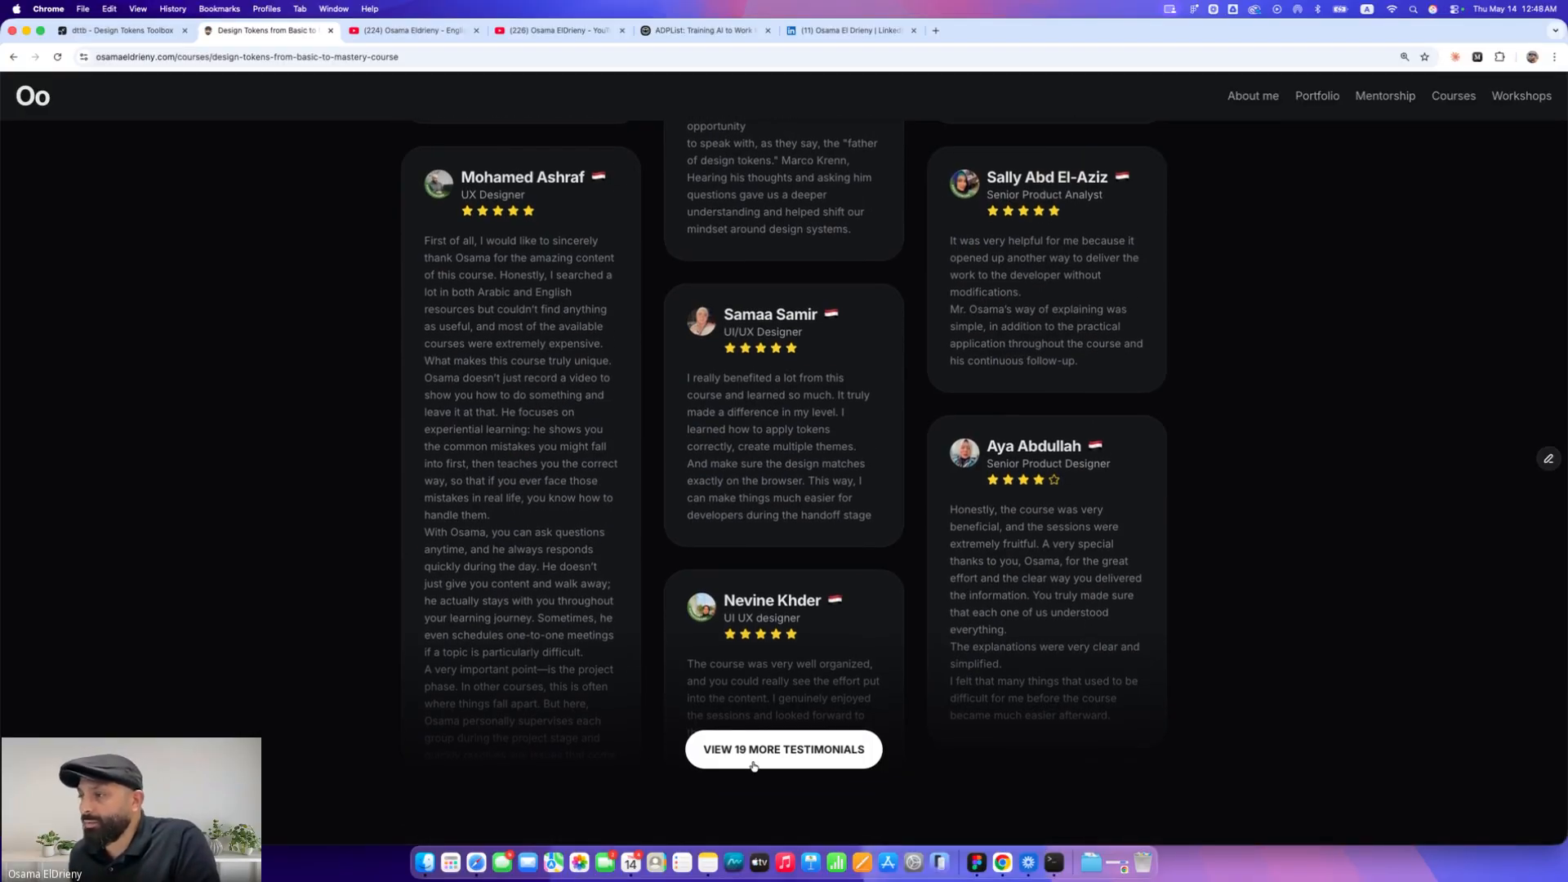
{"action": "scroll", "coordinate": [546, 706], "scroll_direction": "down", "scroll_amount": 15}
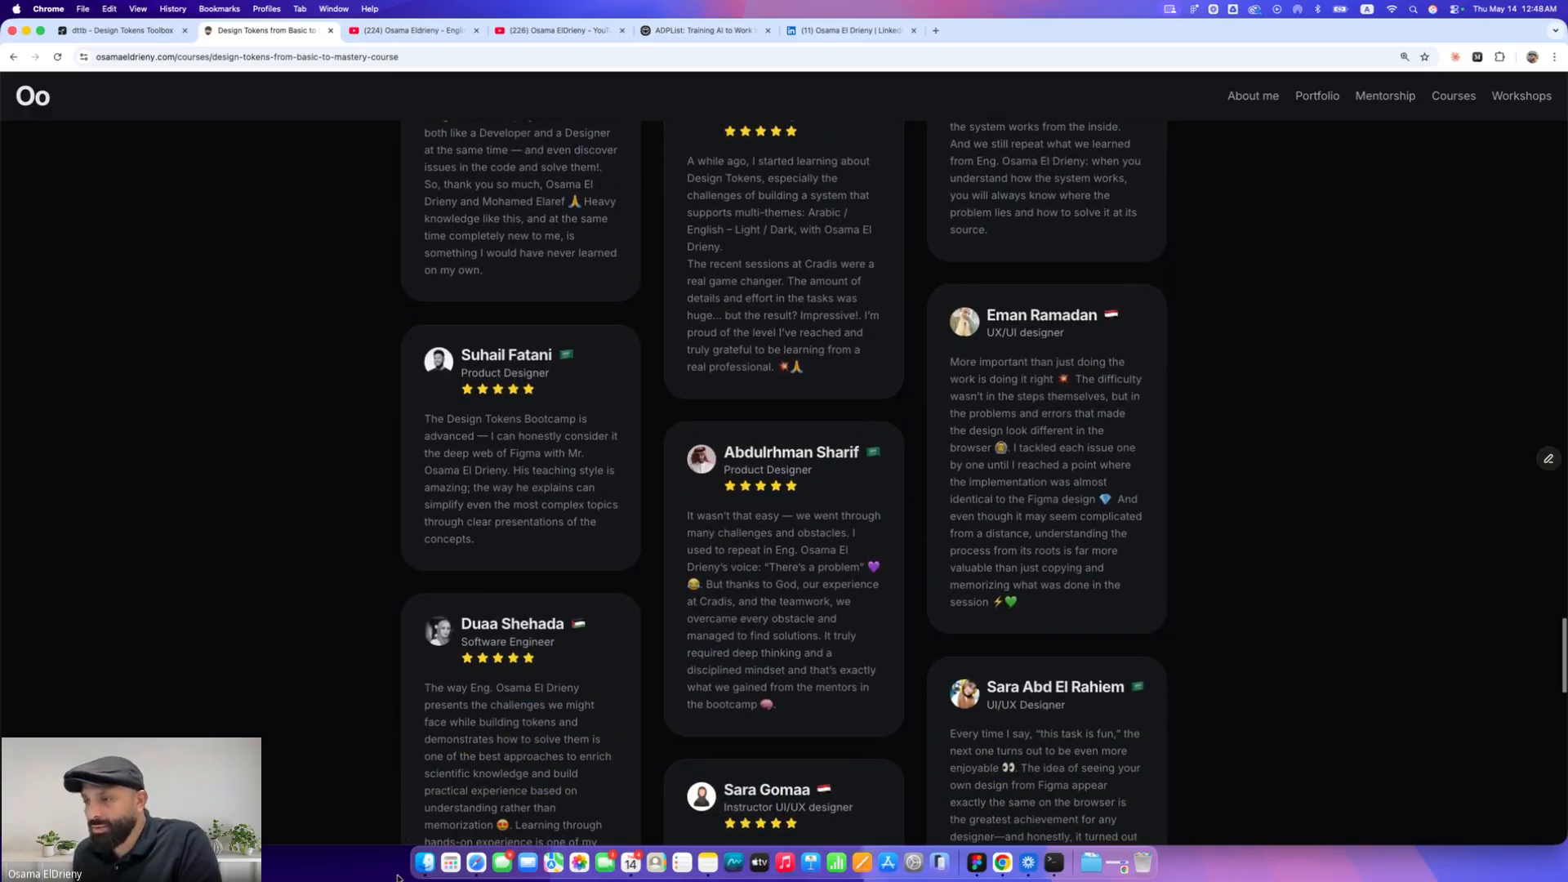
In a new Finder tab, open index.html from Tokens Workflow Example > 7- Design System Full Example > New
{"action": "left_click", "coordinate": [425, 861]}
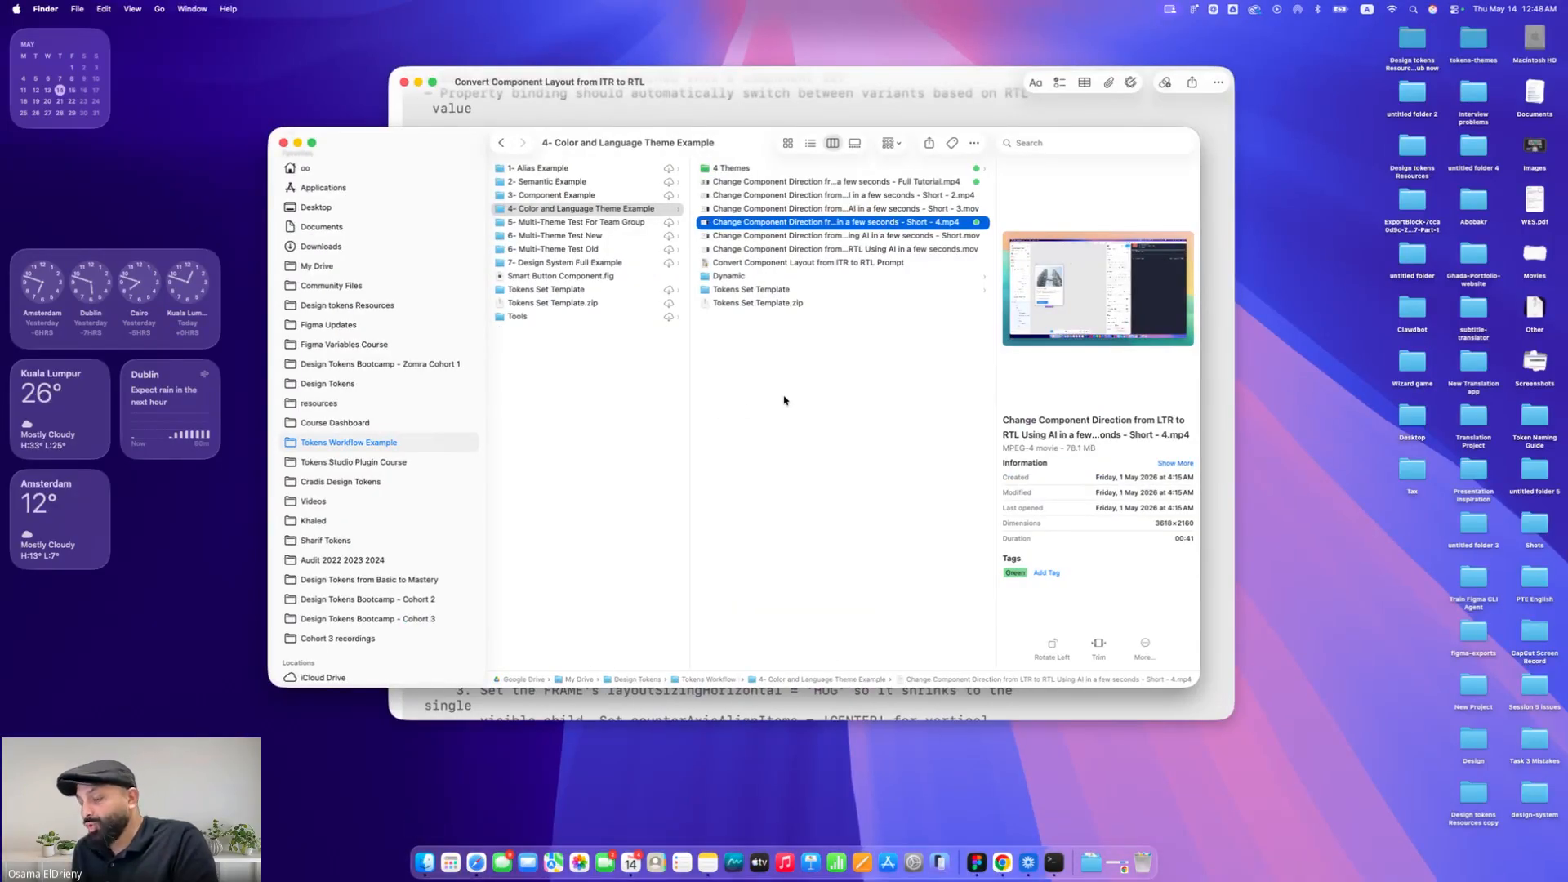
{"action": "key", "text": "super+t"}
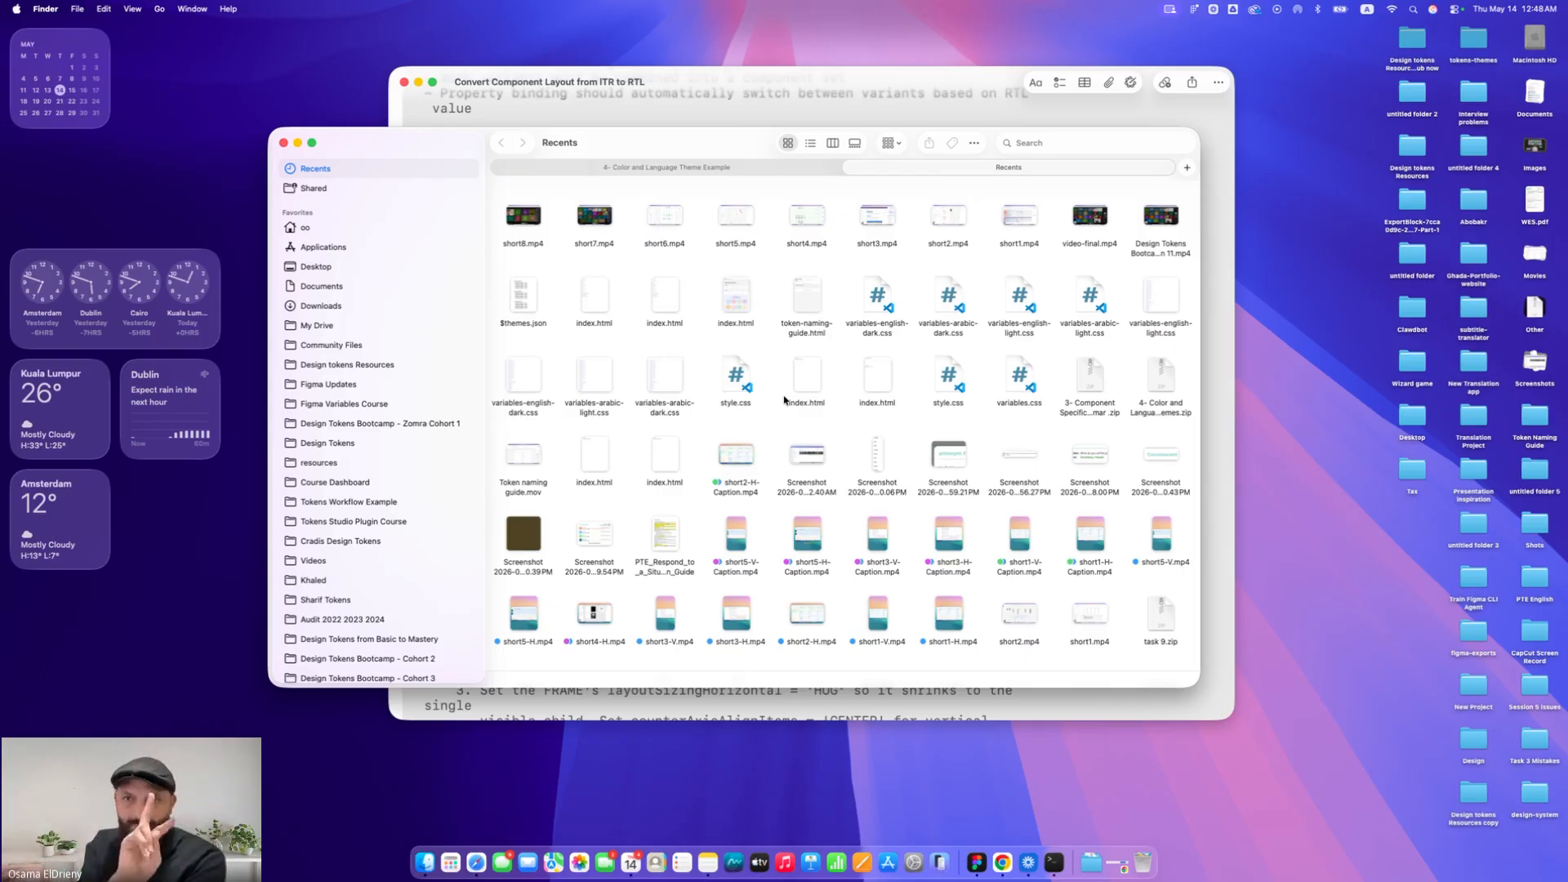
{"action": "left_click", "coordinate": [357, 503]}
{"action": "left_click", "coordinate": [589, 285]}
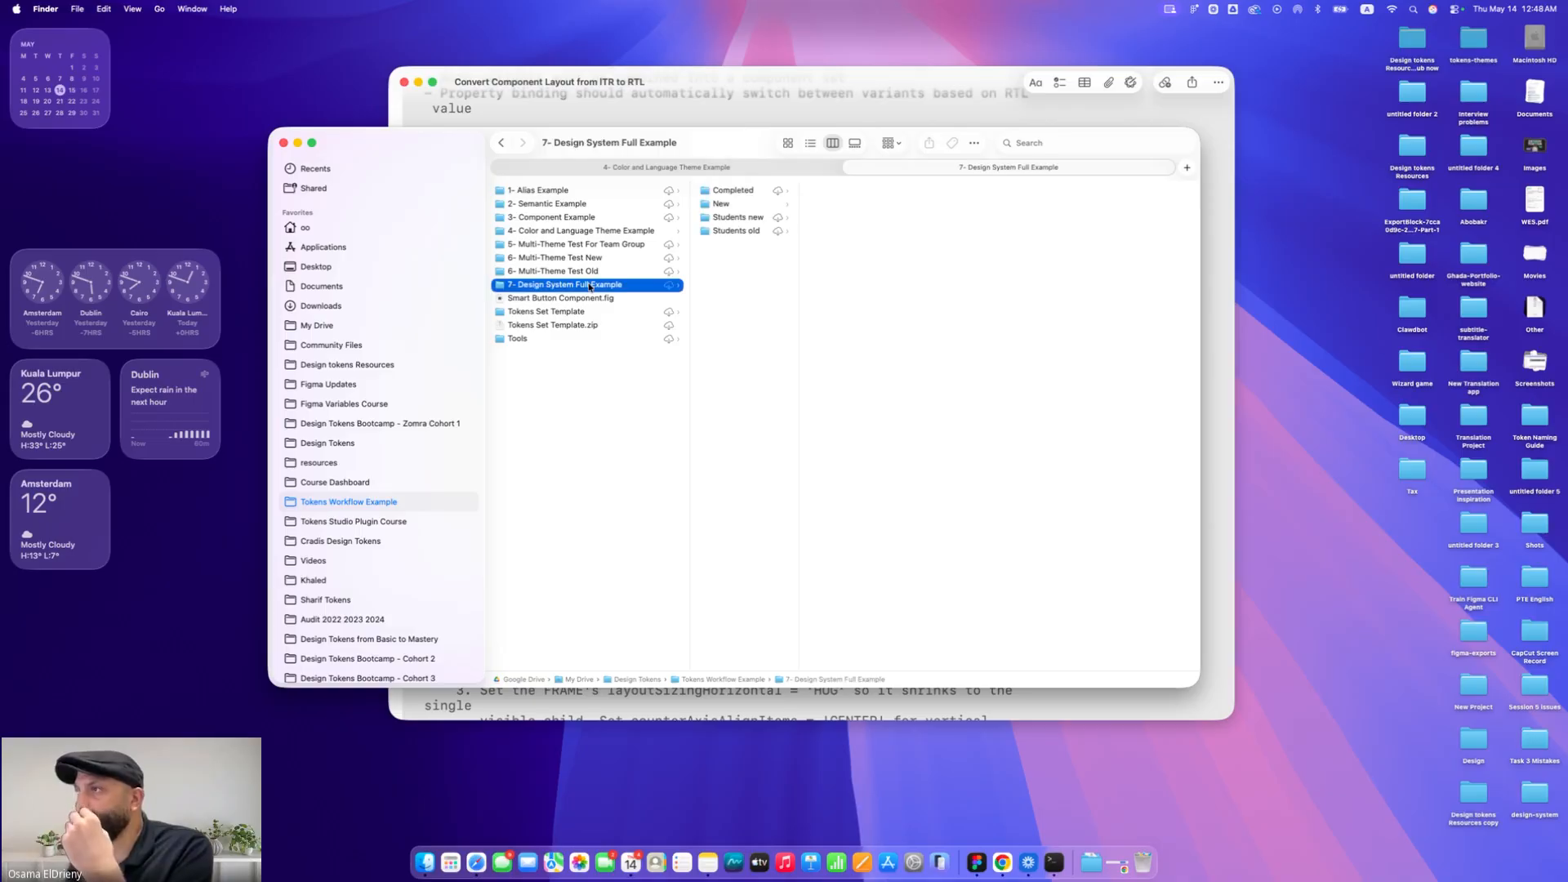
{"action": "left_click_drag", "start_coordinate": [799, 208], "coordinate": [842, 204]}
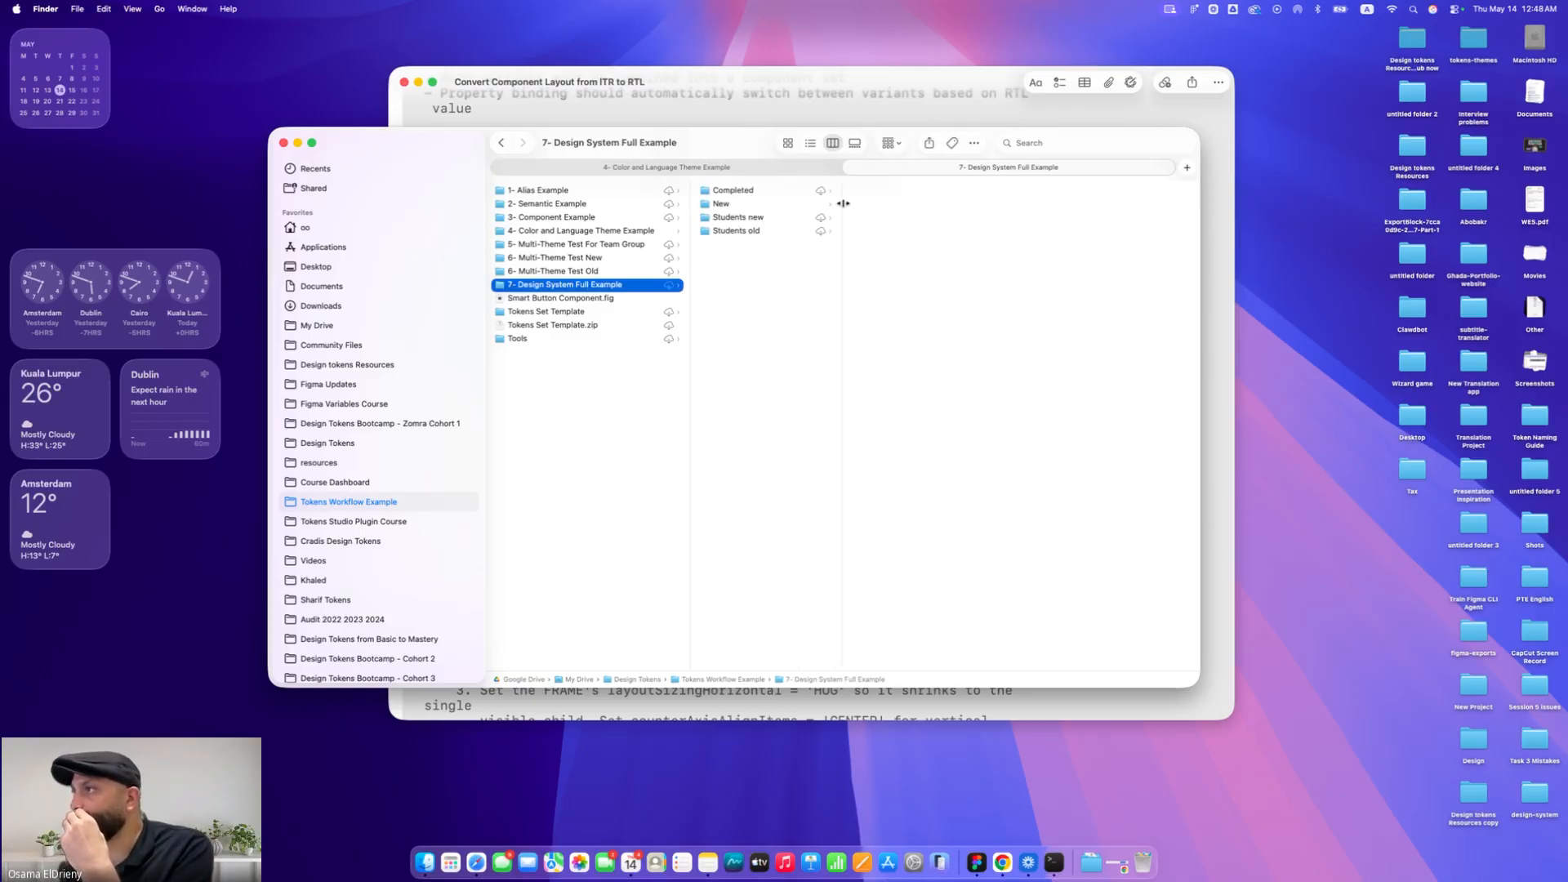
{"action": "left_click", "coordinate": [763, 203]}
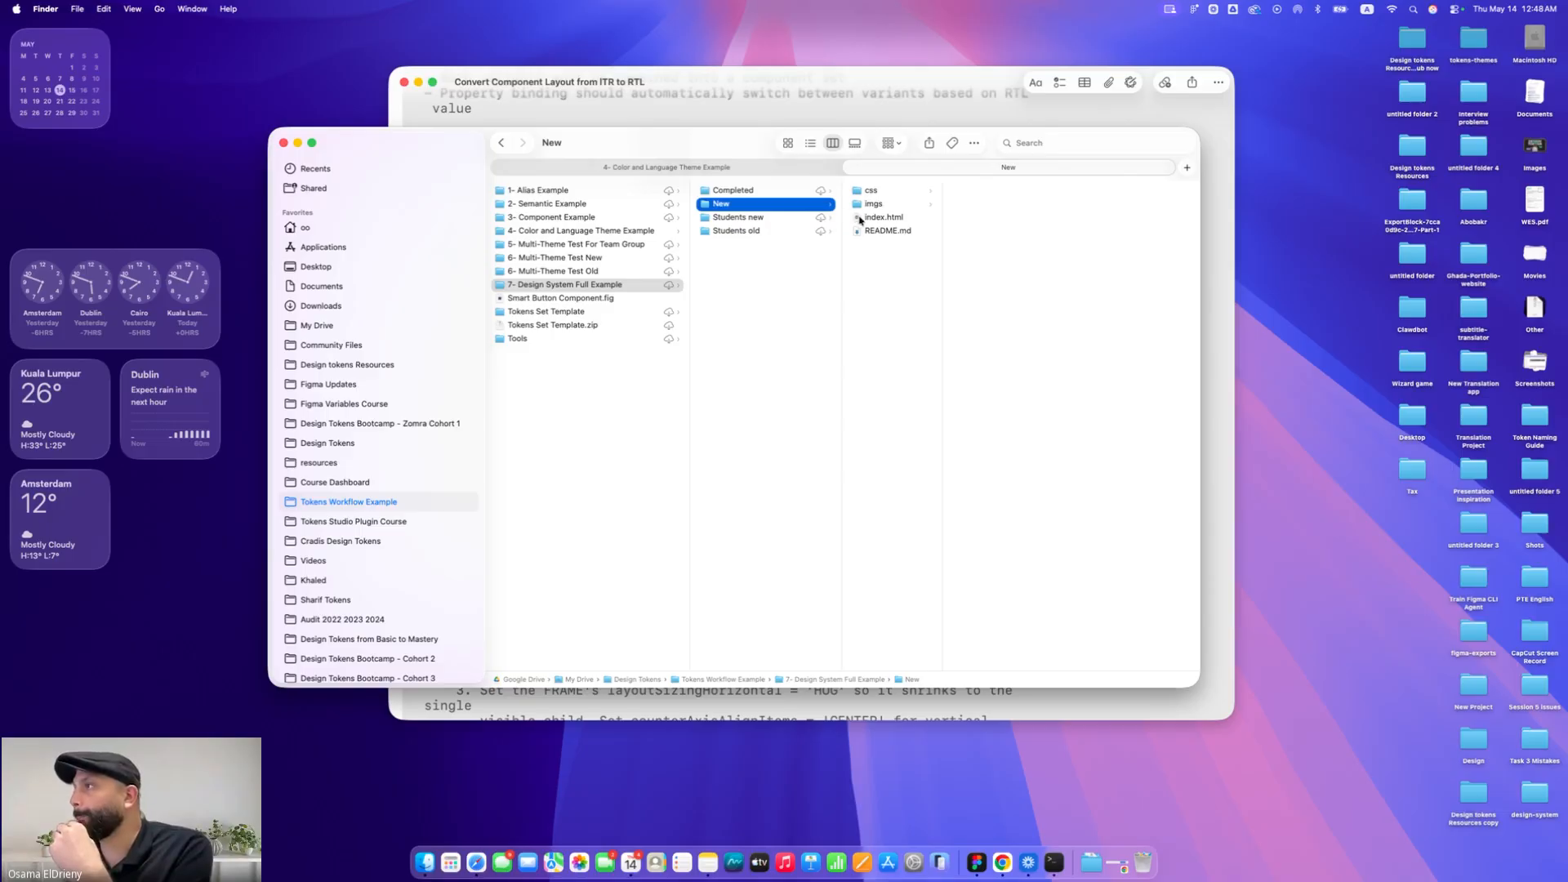
{"action": "left_click", "coordinate": [884, 218]}
{"action": "double_click", "coordinate": [883, 219]}
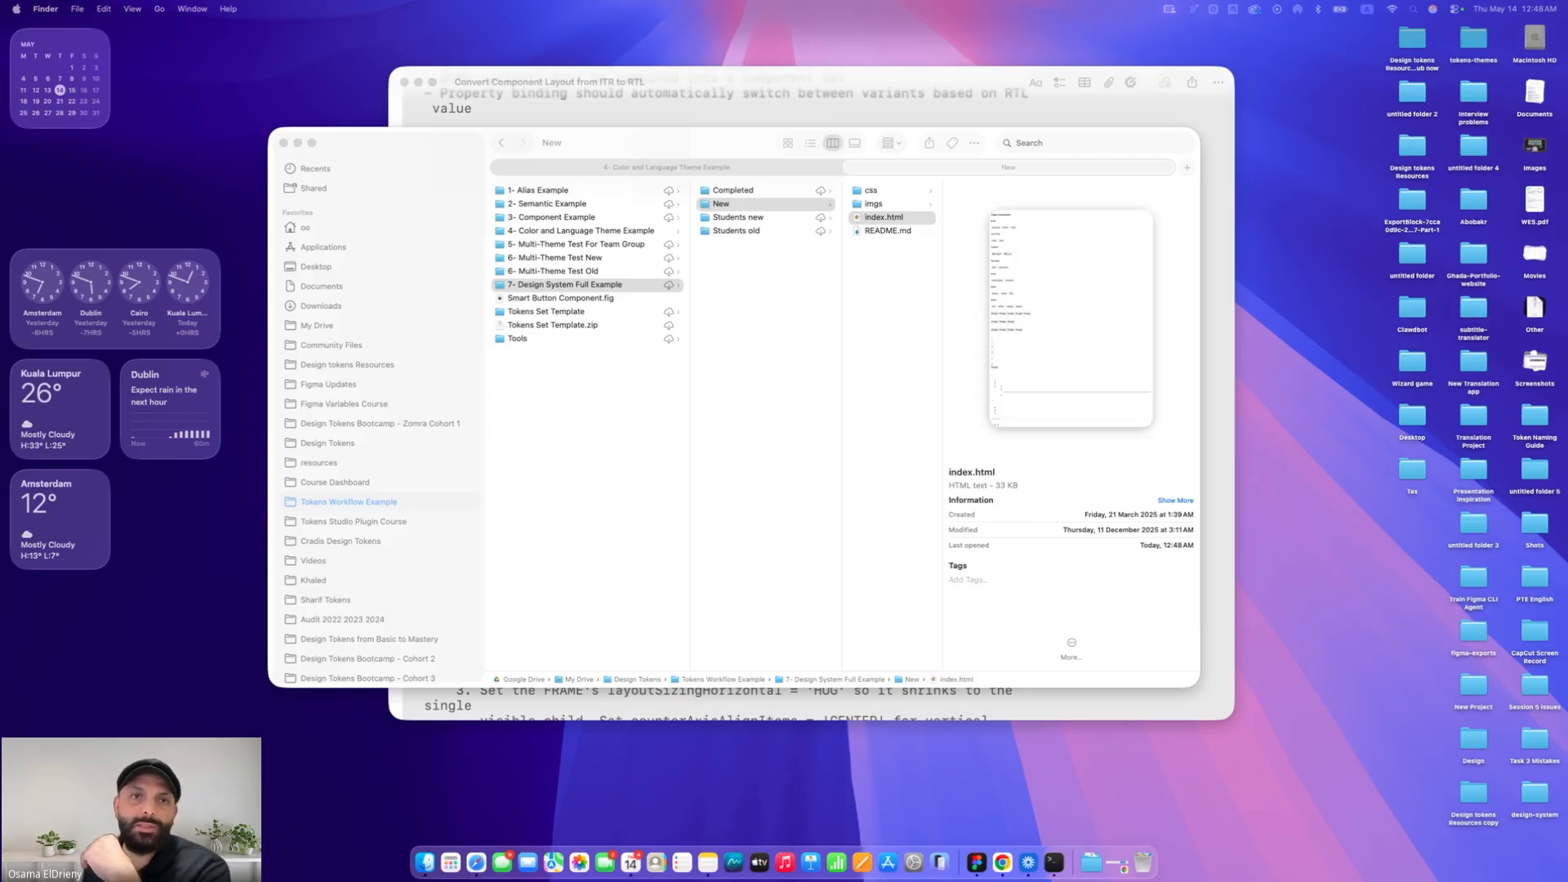
Maximize the design system demo page and switch its brand between Amber, Opal and Diamond
{"action": "left_click_drag", "start_coordinate": [0, 131], "coordinate": [658, 177]}
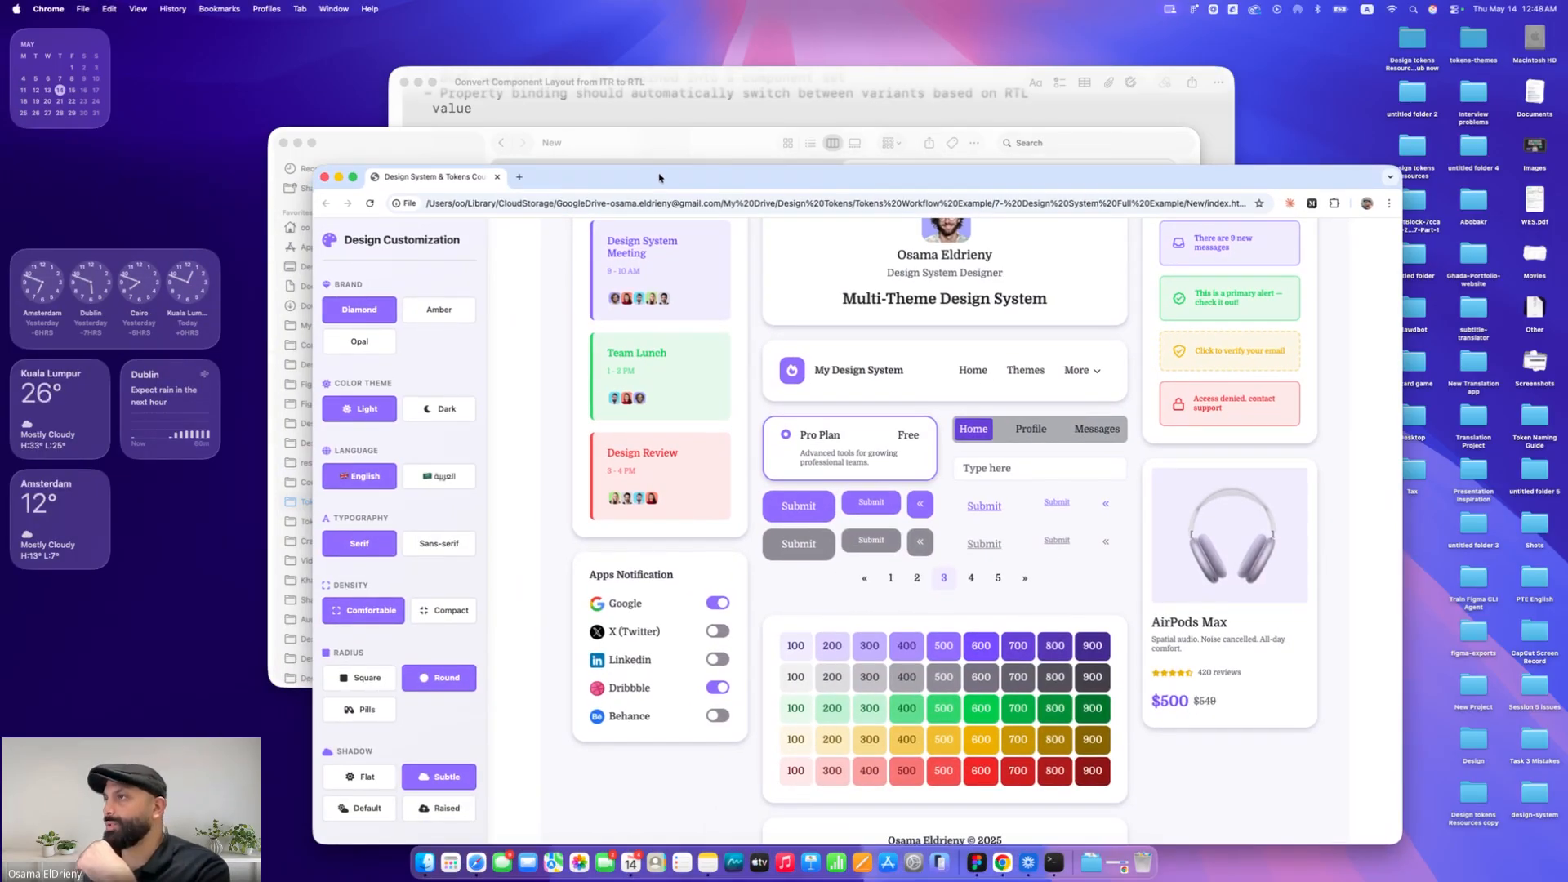
{"action": "double_click", "coordinate": [659, 175]}
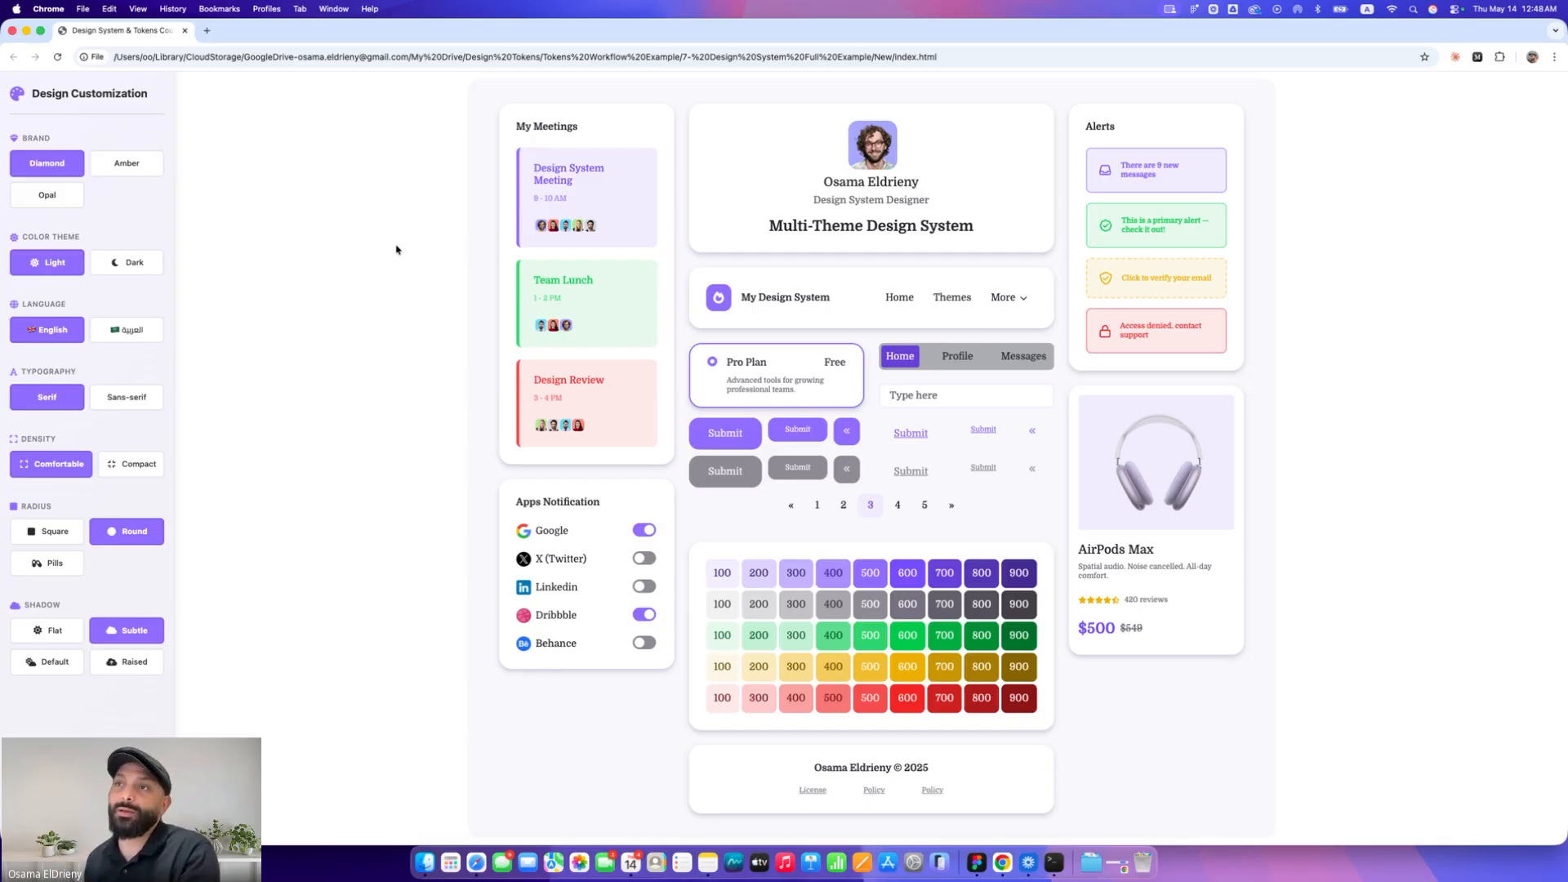
{"action": "left_click", "coordinate": [129, 168]}
{"action": "left_click", "coordinate": [68, 194]}
{"action": "left_click", "coordinate": [68, 169]}
{"action": "left_click", "coordinate": [119, 167]}
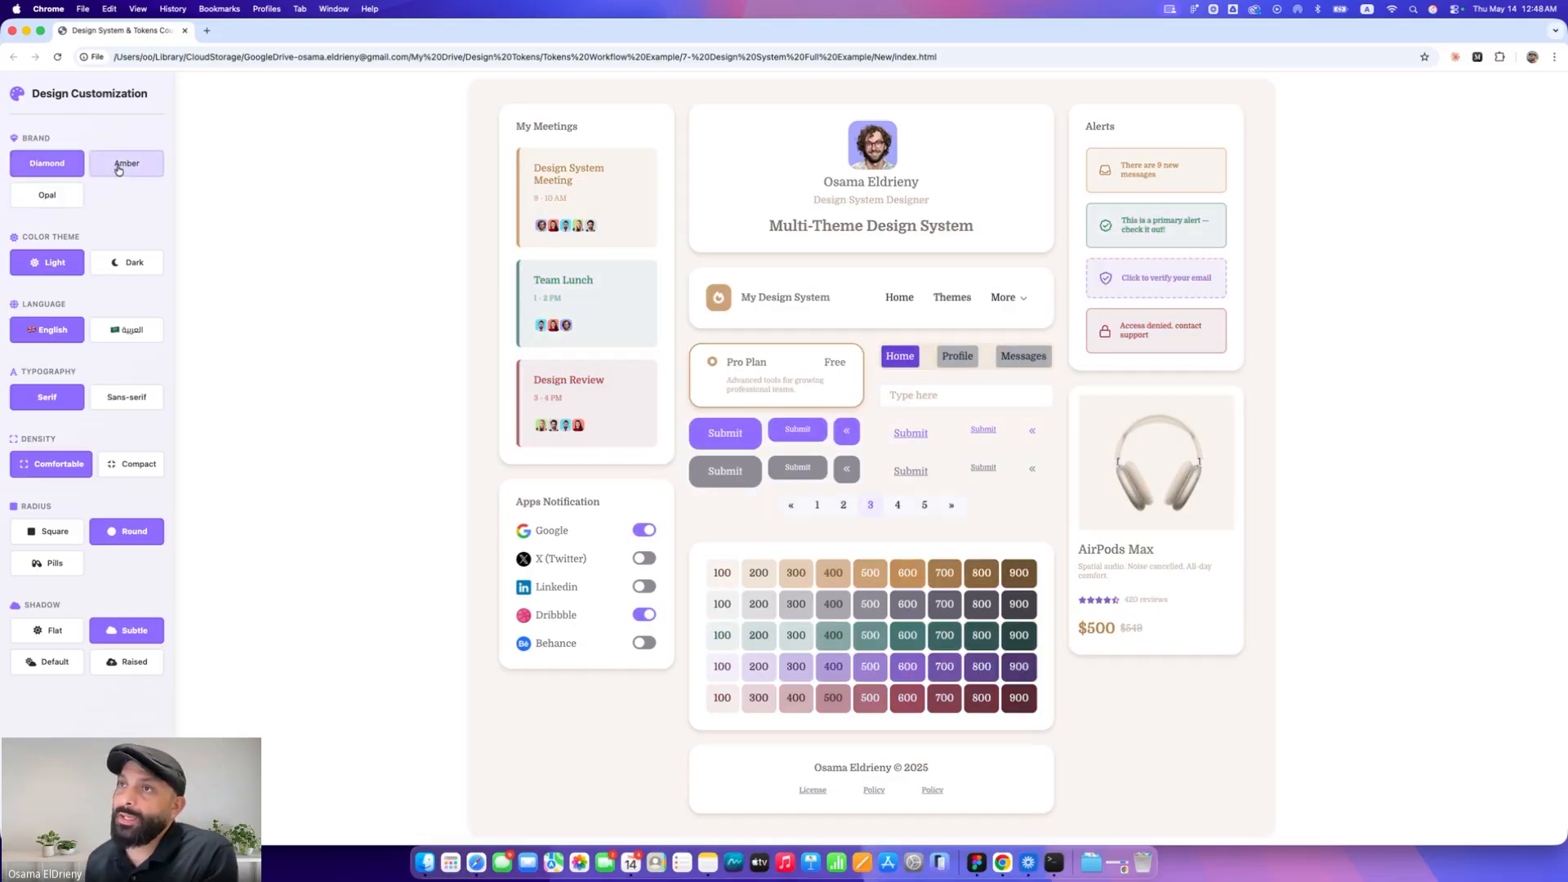
Toggle the demo's color theme between Dark and Light across the Diamond and Amber brands, finishing on Diamond Light
{"action": "left_click", "coordinate": [126, 266]}
{"action": "left_click", "coordinate": [79, 271]}
{"action": "left_click", "coordinate": [49, 168]}
{"action": "left_click", "coordinate": [81, 264]}
{"action": "left_click", "coordinate": [80, 263]}
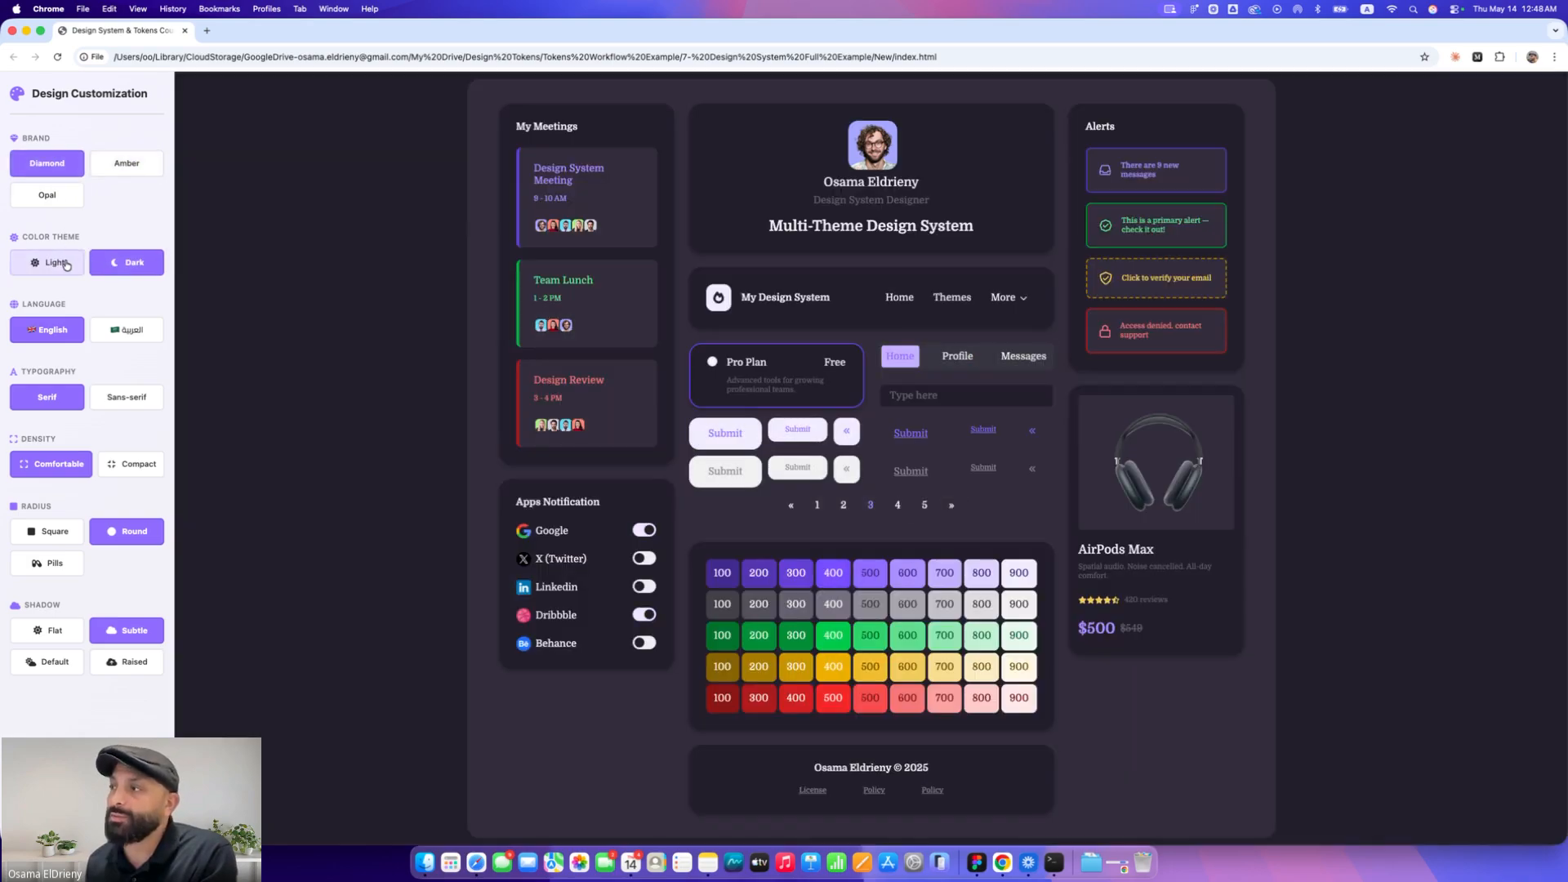
{"action": "left_click", "coordinate": [123, 167]}
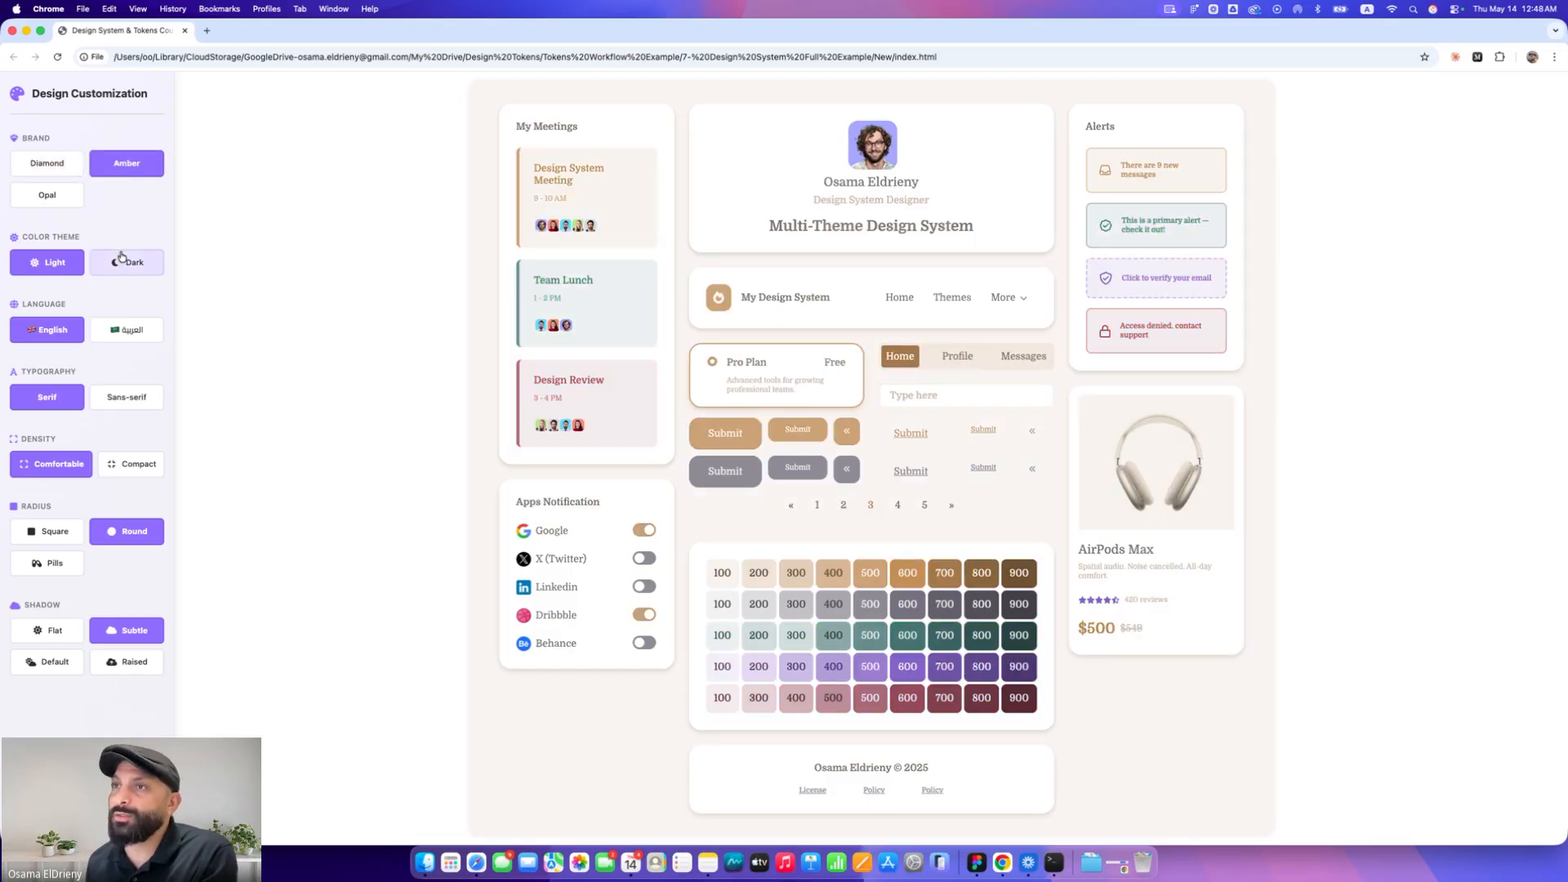
{"action": "left_click", "coordinate": [124, 261]}
{"action": "left_click", "coordinate": [72, 262]}
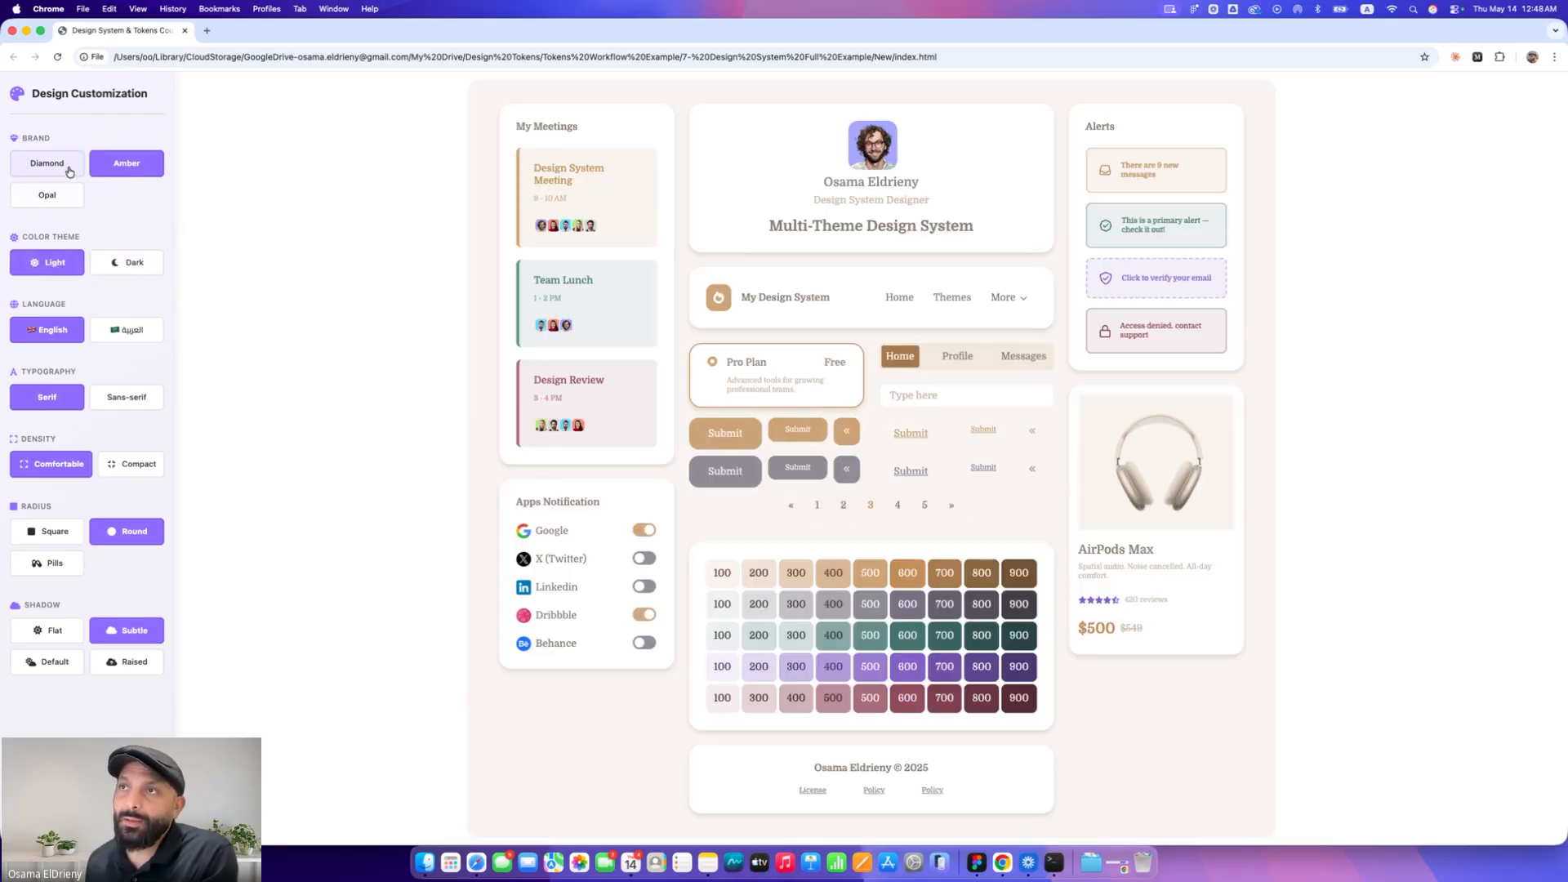
{"action": "left_click", "coordinate": [59, 165]}
Switch the demo's language between English and Arabic and its typography between Serif and Sans-serif
{"action": "left_click", "coordinate": [105, 330]}
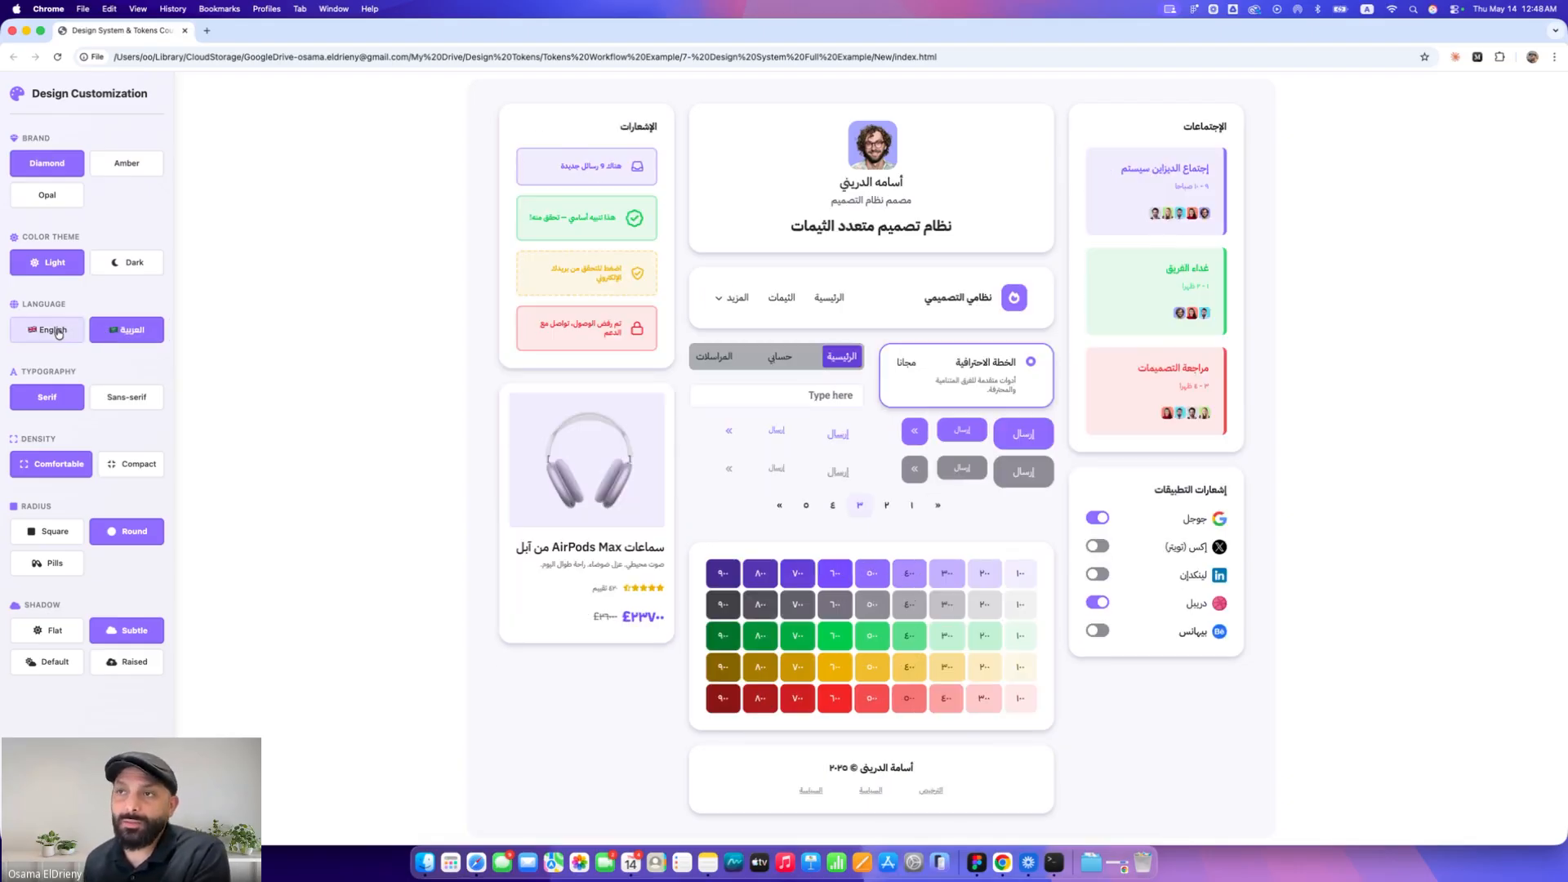
{"action": "left_click", "coordinate": [58, 331]}
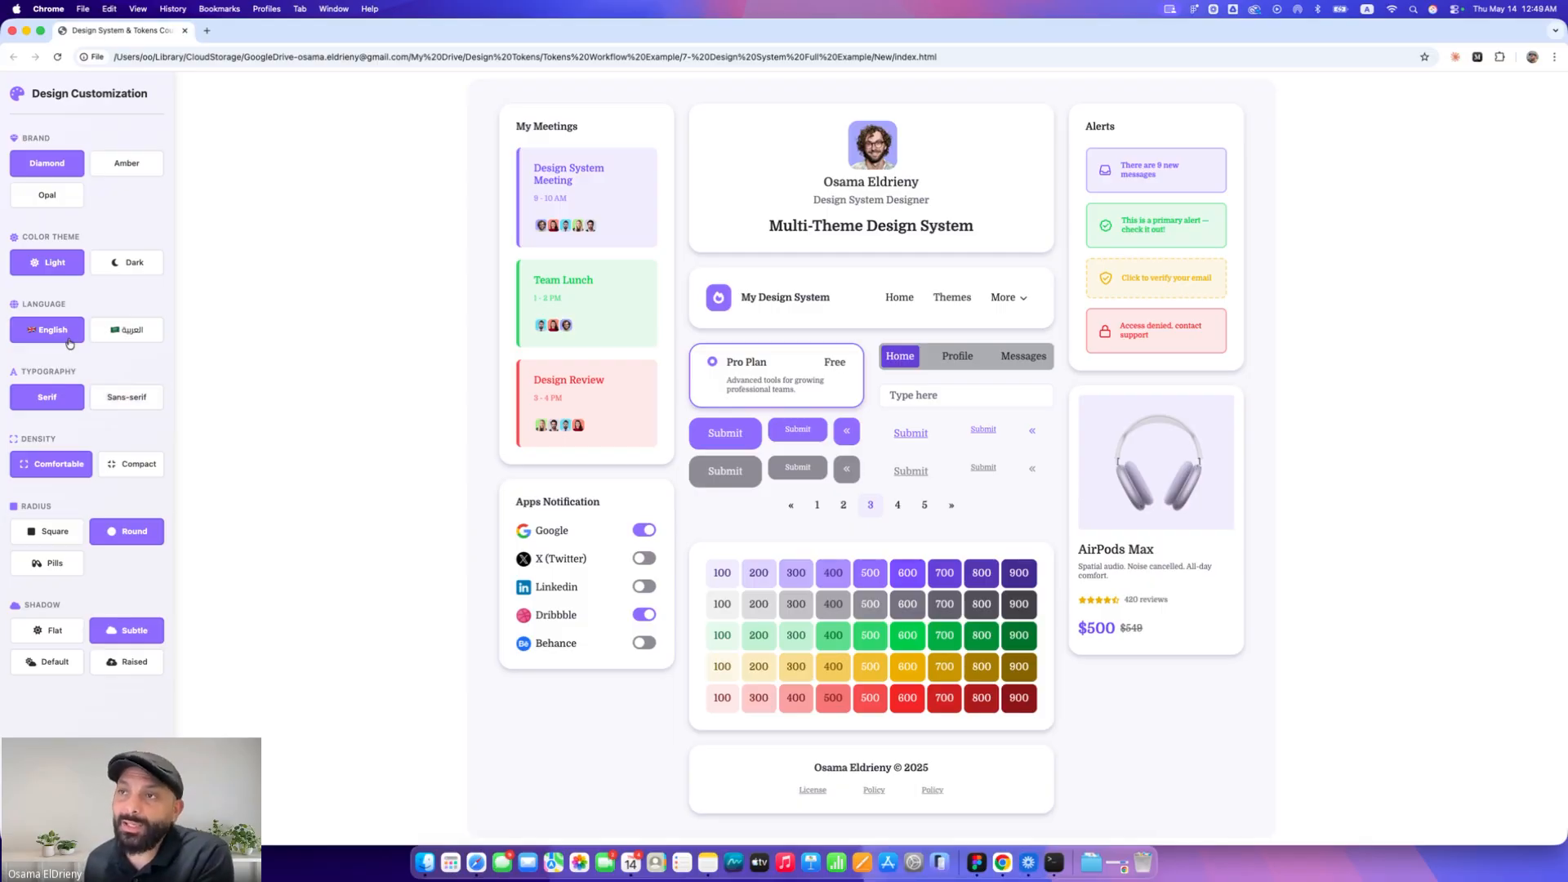
{"action": "left_click", "coordinate": [127, 397]}
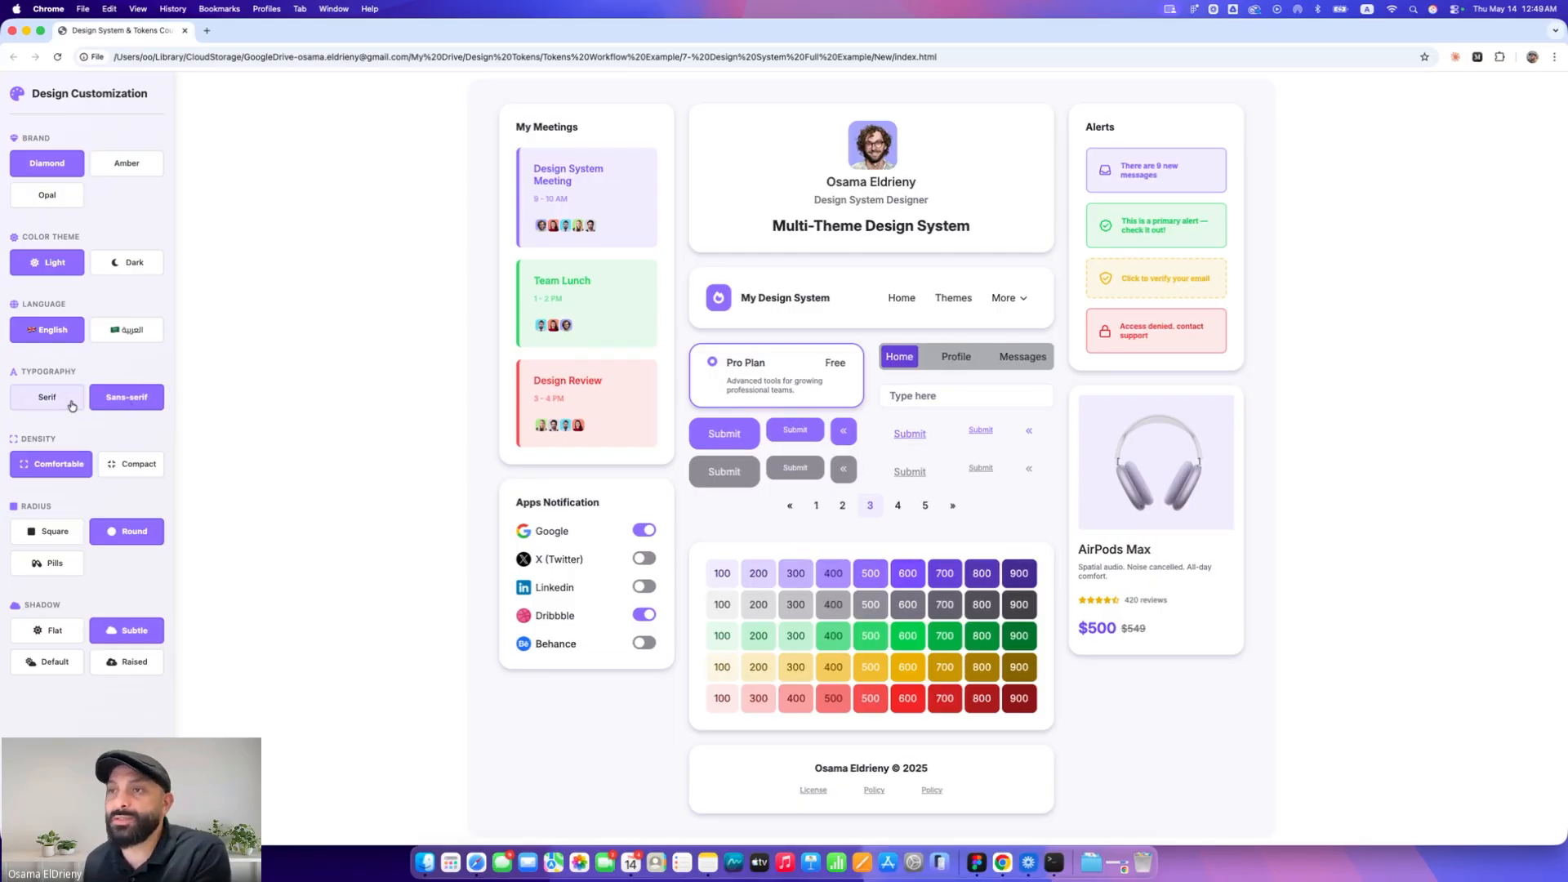
{"action": "left_click", "coordinate": [72, 405]}
{"action": "left_click", "coordinate": [134, 329]}
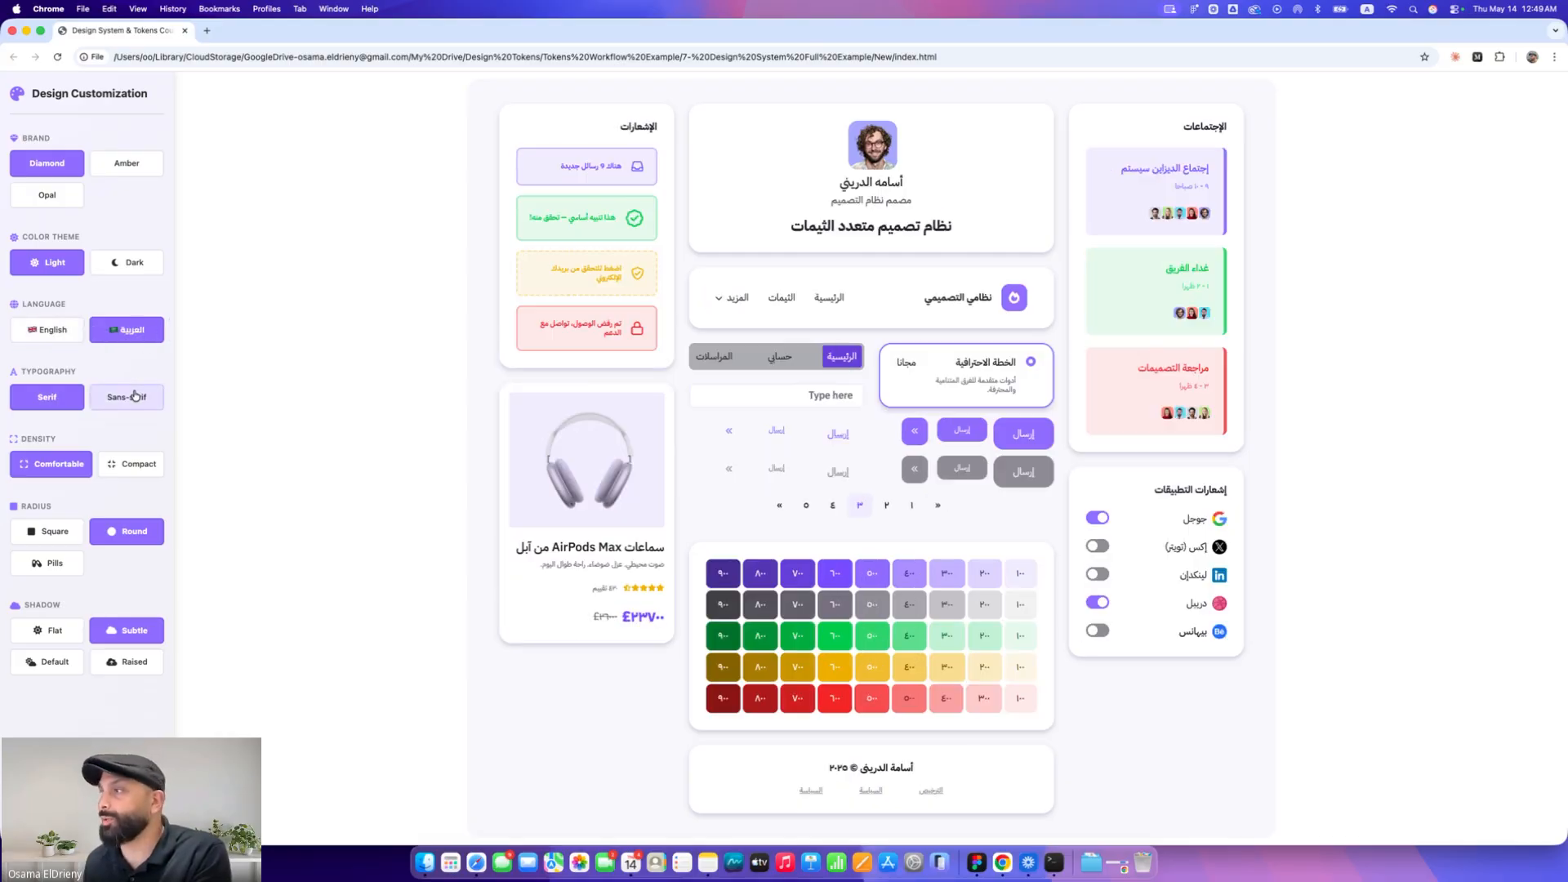
{"action": "left_click", "coordinate": [135, 396]}
{"action": "left_click", "coordinate": [72, 397]}
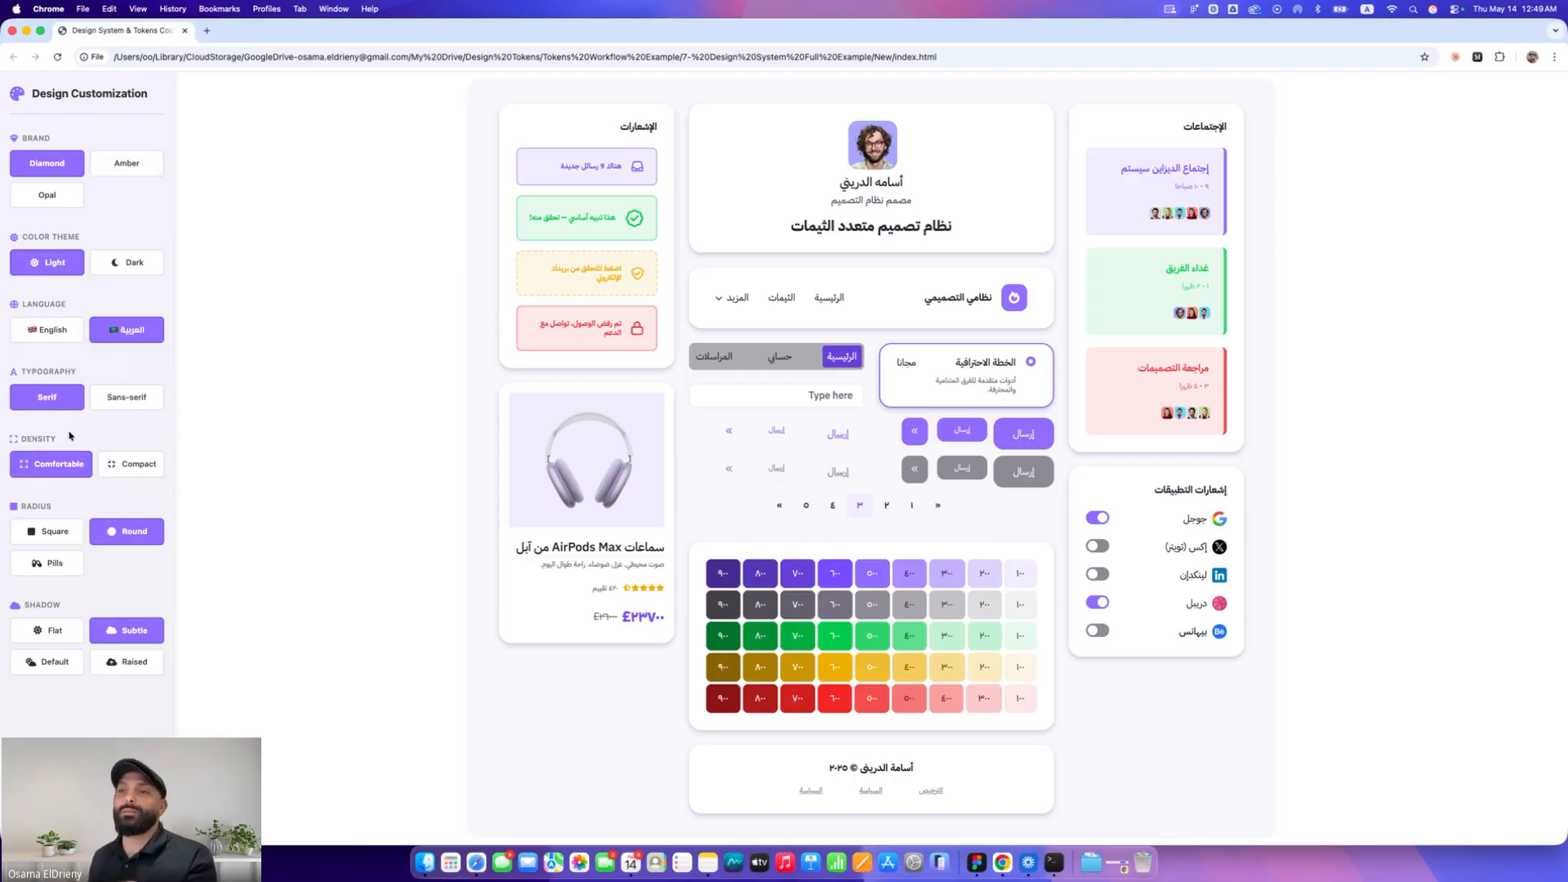
Return to English and try the Compact, Comfortable density, Square, Round, Pills radius and Flat shadow options
{"action": "left_click", "coordinate": [51, 337]}
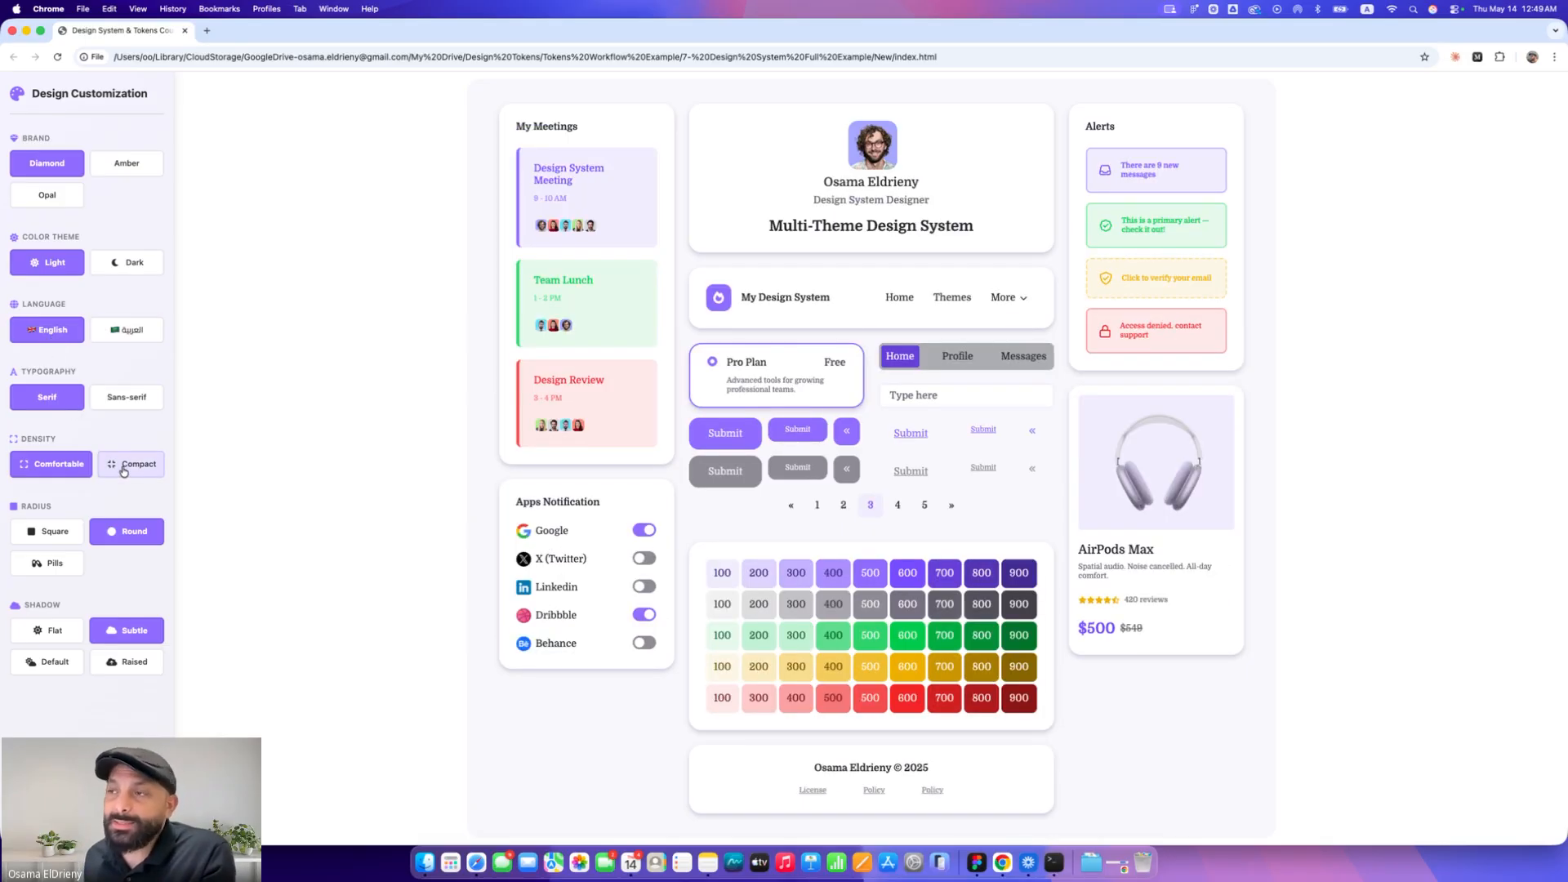
{"action": "left_click", "coordinate": [123, 472]}
{"action": "left_click", "coordinate": [58, 467]}
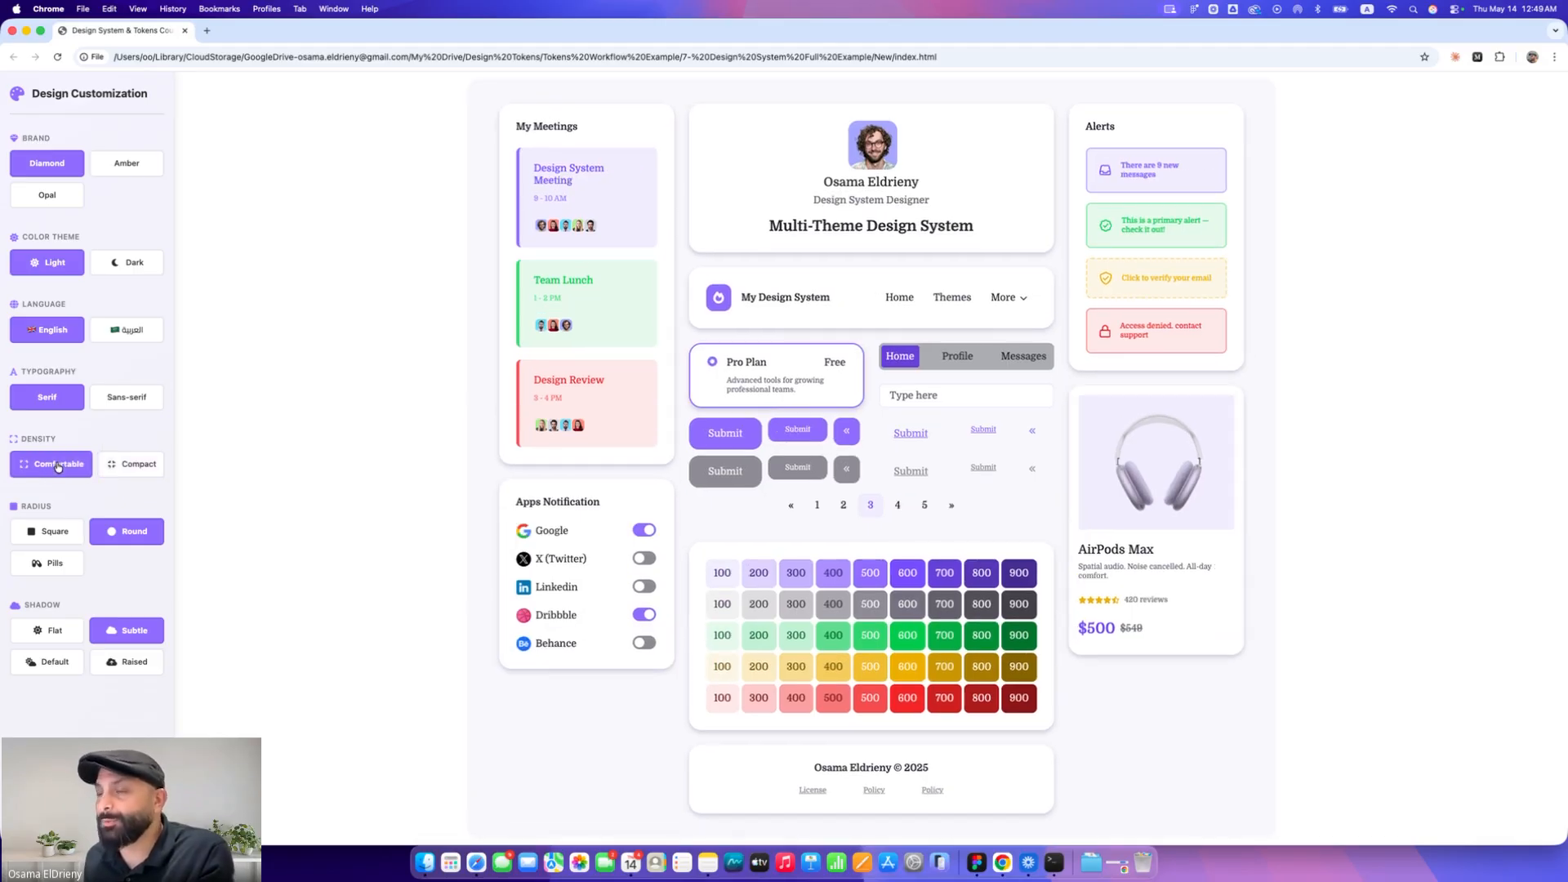
{"action": "left_click", "coordinate": [37, 535]}
{"action": "left_click", "coordinate": [123, 531]}
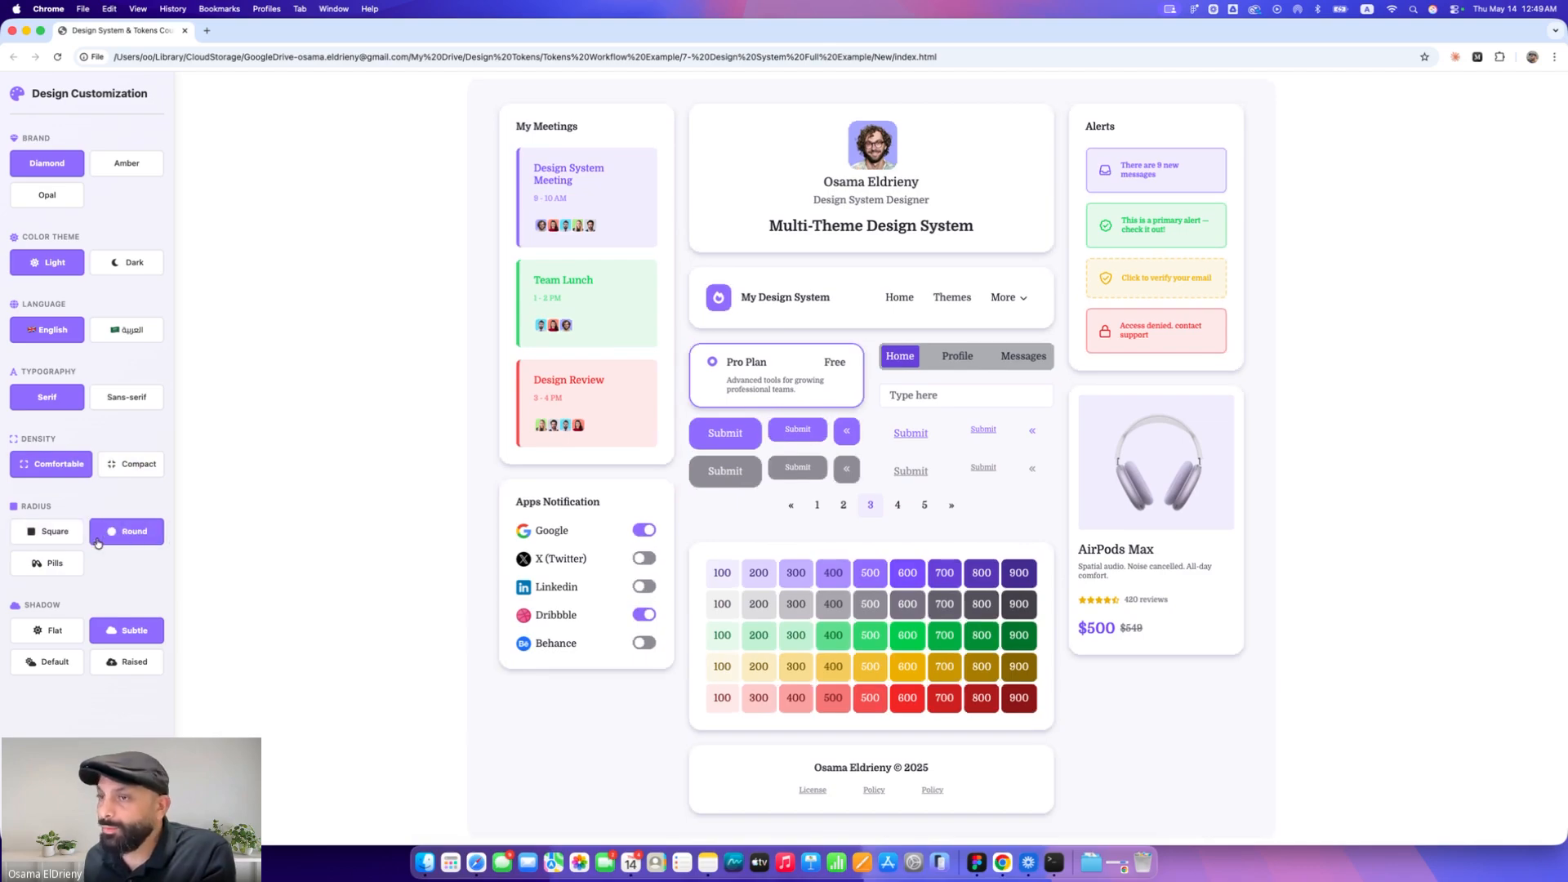
{"action": "left_click", "coordinate": [57, 565]}
{"action": "left_click", "coordinate": [51, 632]}
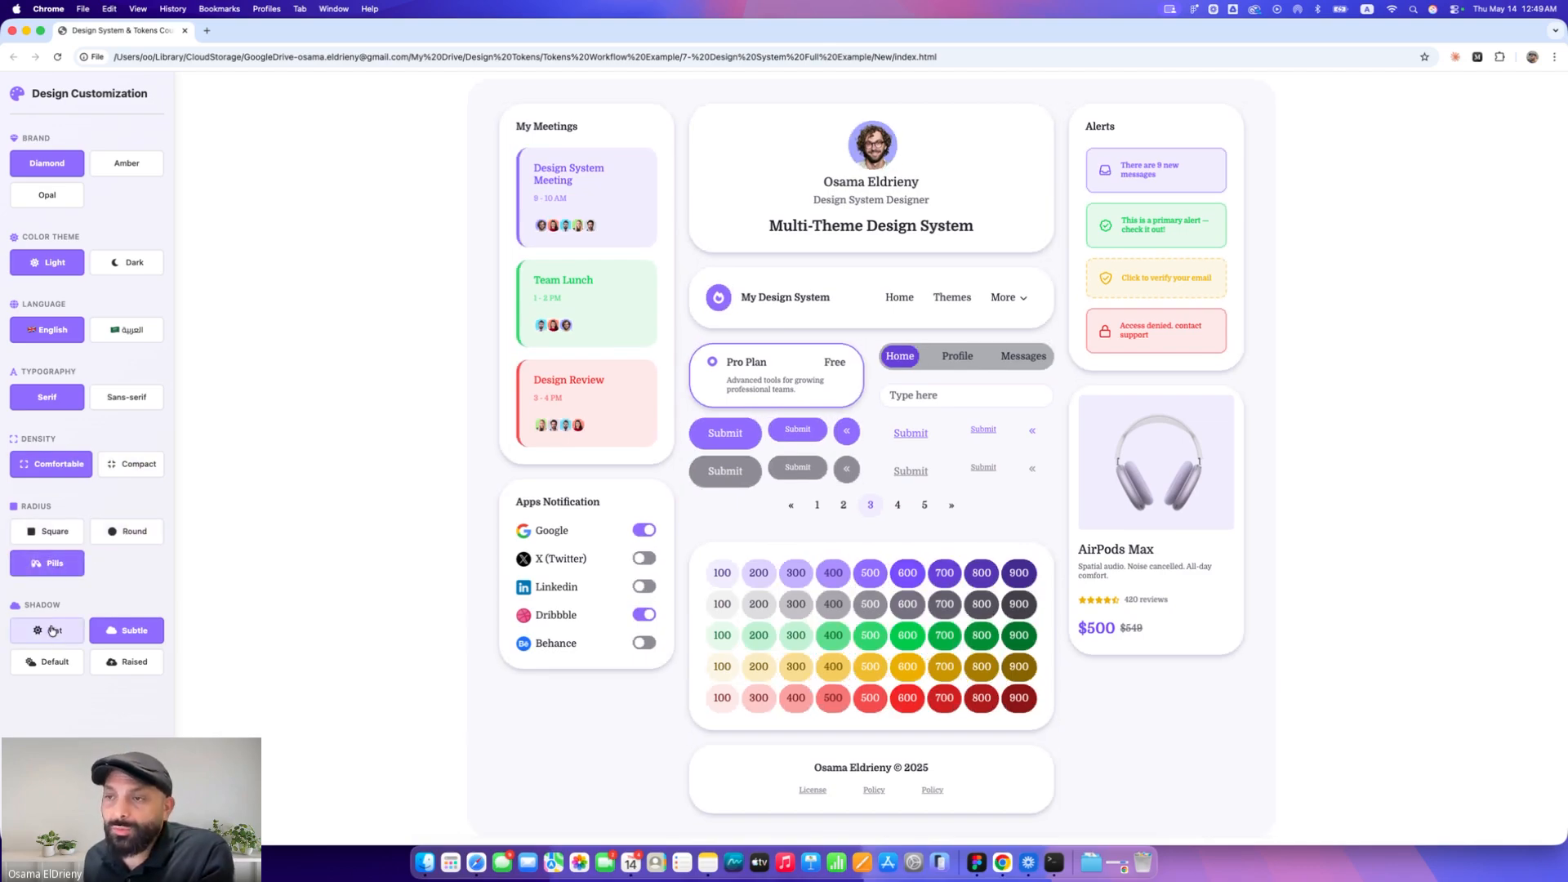
Try the Subtle, Default and Raised shadow options on the demo page, finishing on Raised
{"action": "left_click", "coordinate": [123, 633]}
{"action": "left_click", "coordinate": [51, 661]}
{"action": "left_click", "coordinate": [119, 663]}
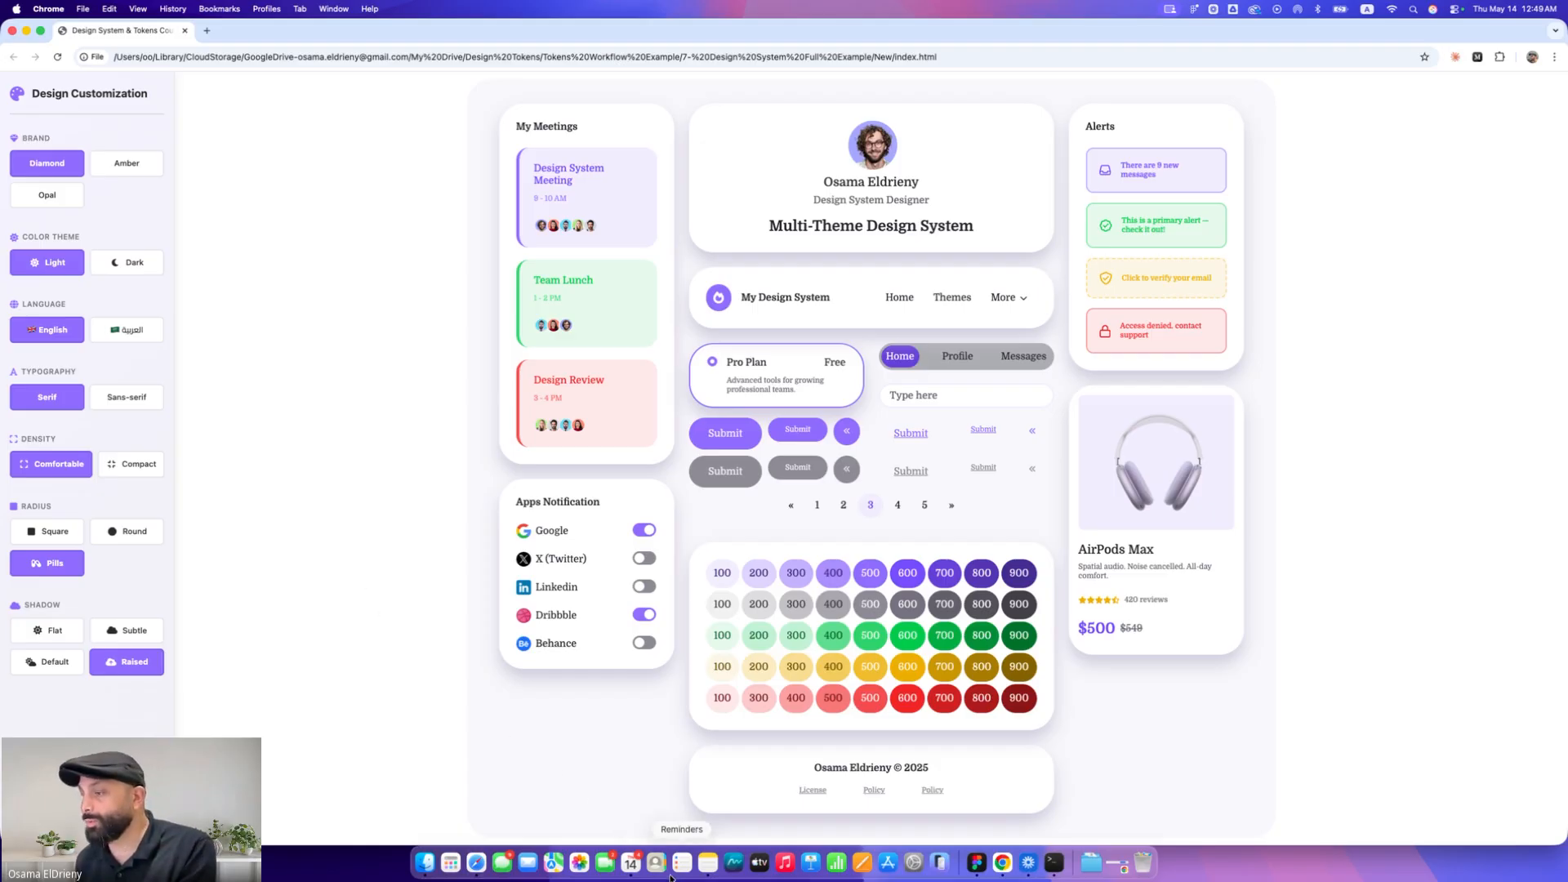
Switch to the 'Convert Component Layout from LTR to RTL' note and read through its prompt versions
{"action": "left_click", "coordinate": [704, 864]}
{"action": "scroll", "coordinate": [704, 670], "scroll_direction": "up", "scroll_amount": 10}
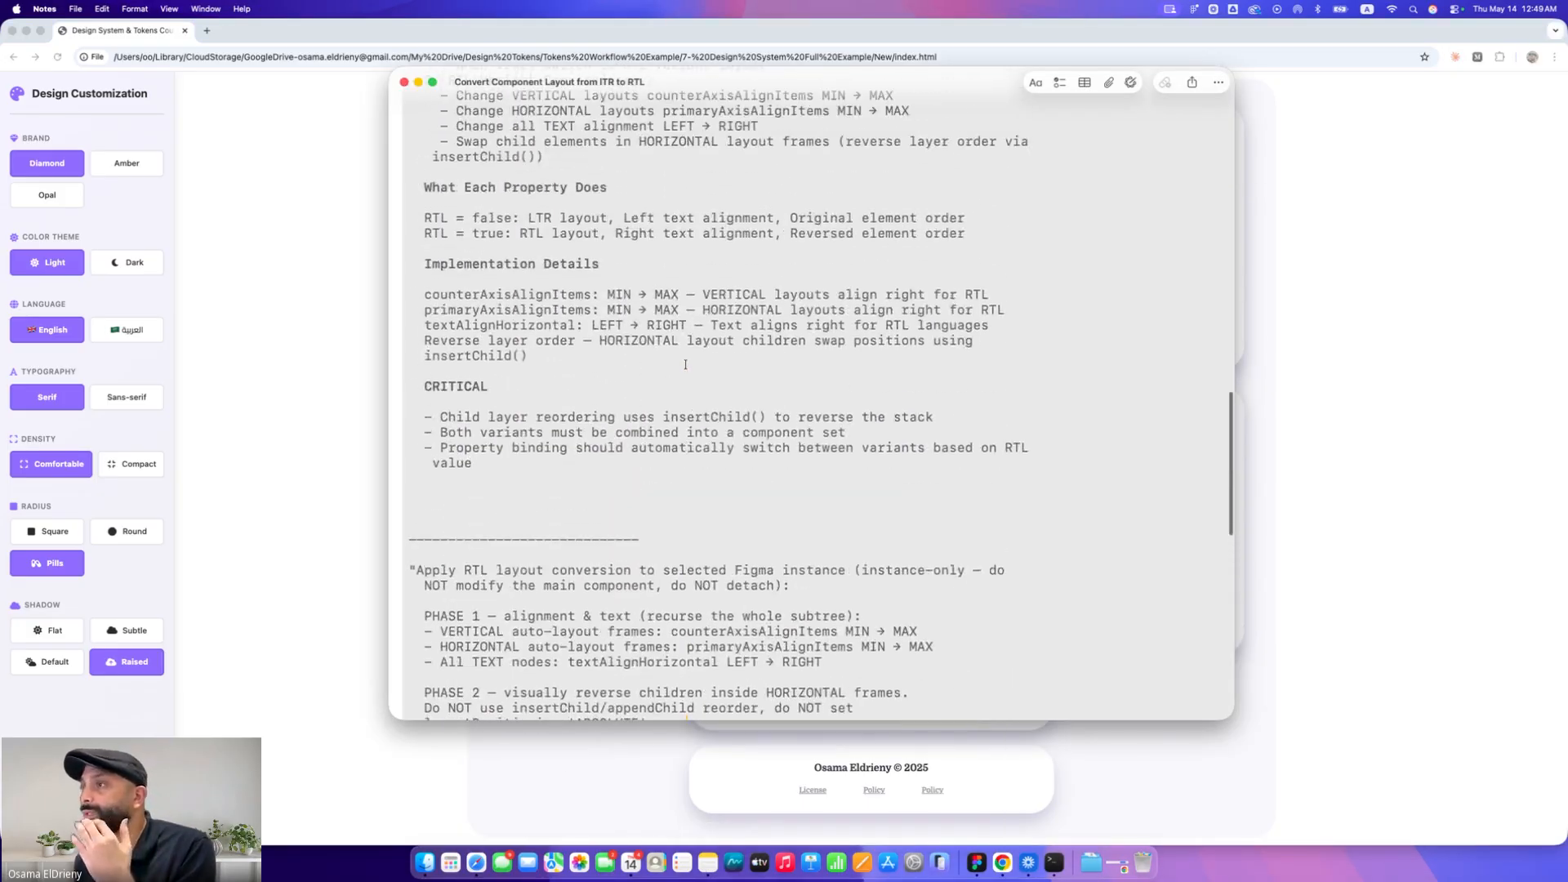
{"action": "scroll", "coordinate": [682, 368], "scroll_direction": "up", "scroll_amount": 5}
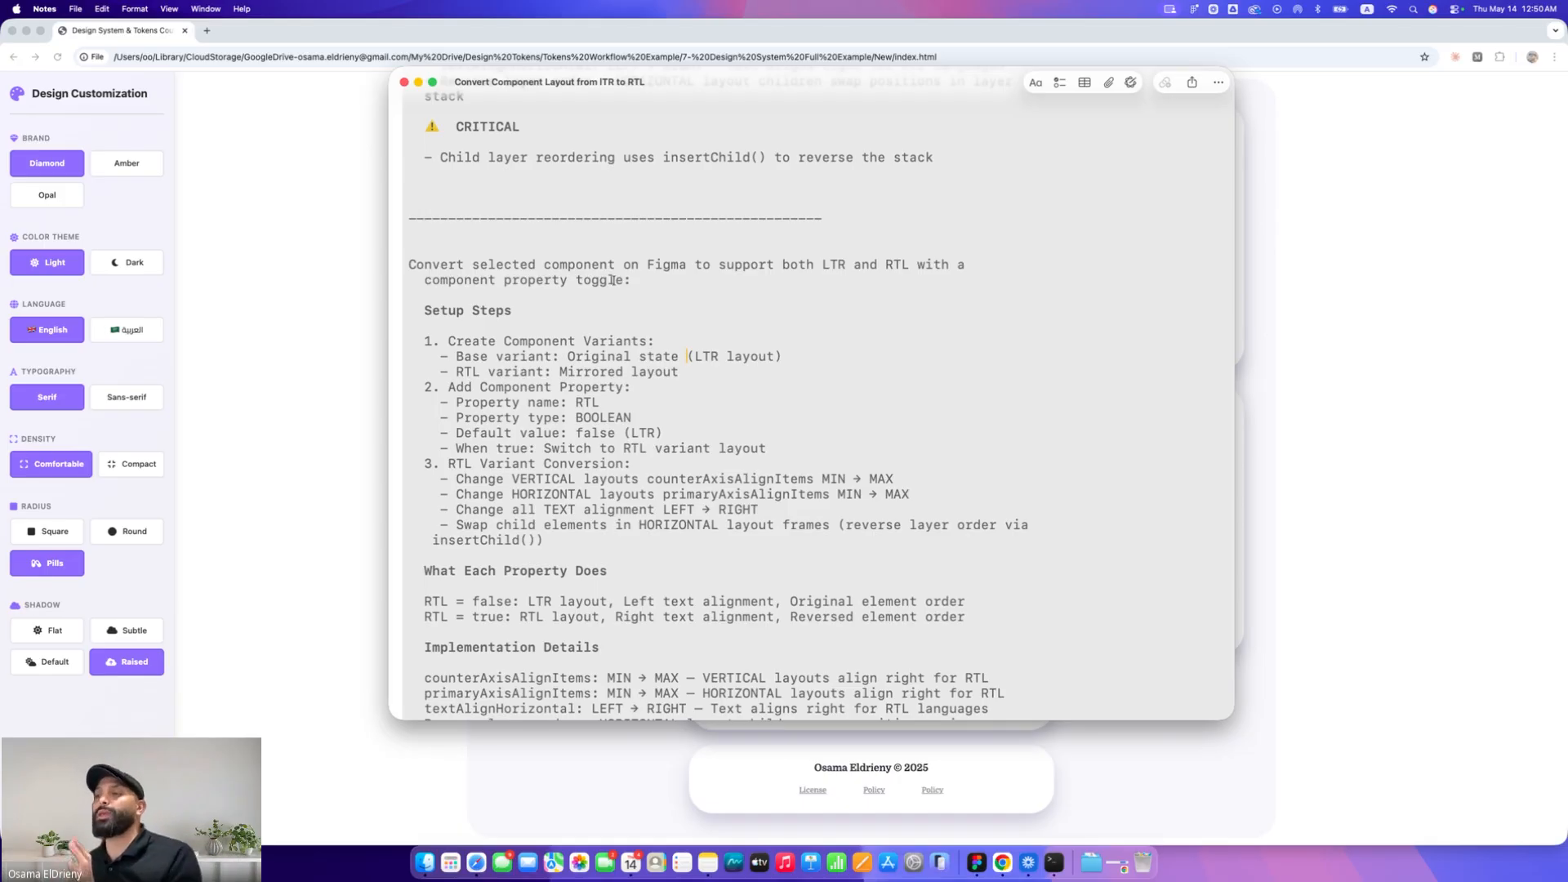
{"action": "scroll", "coordinate": [618, 282], "scroll_direction": "up", "scroll_amount": 15}
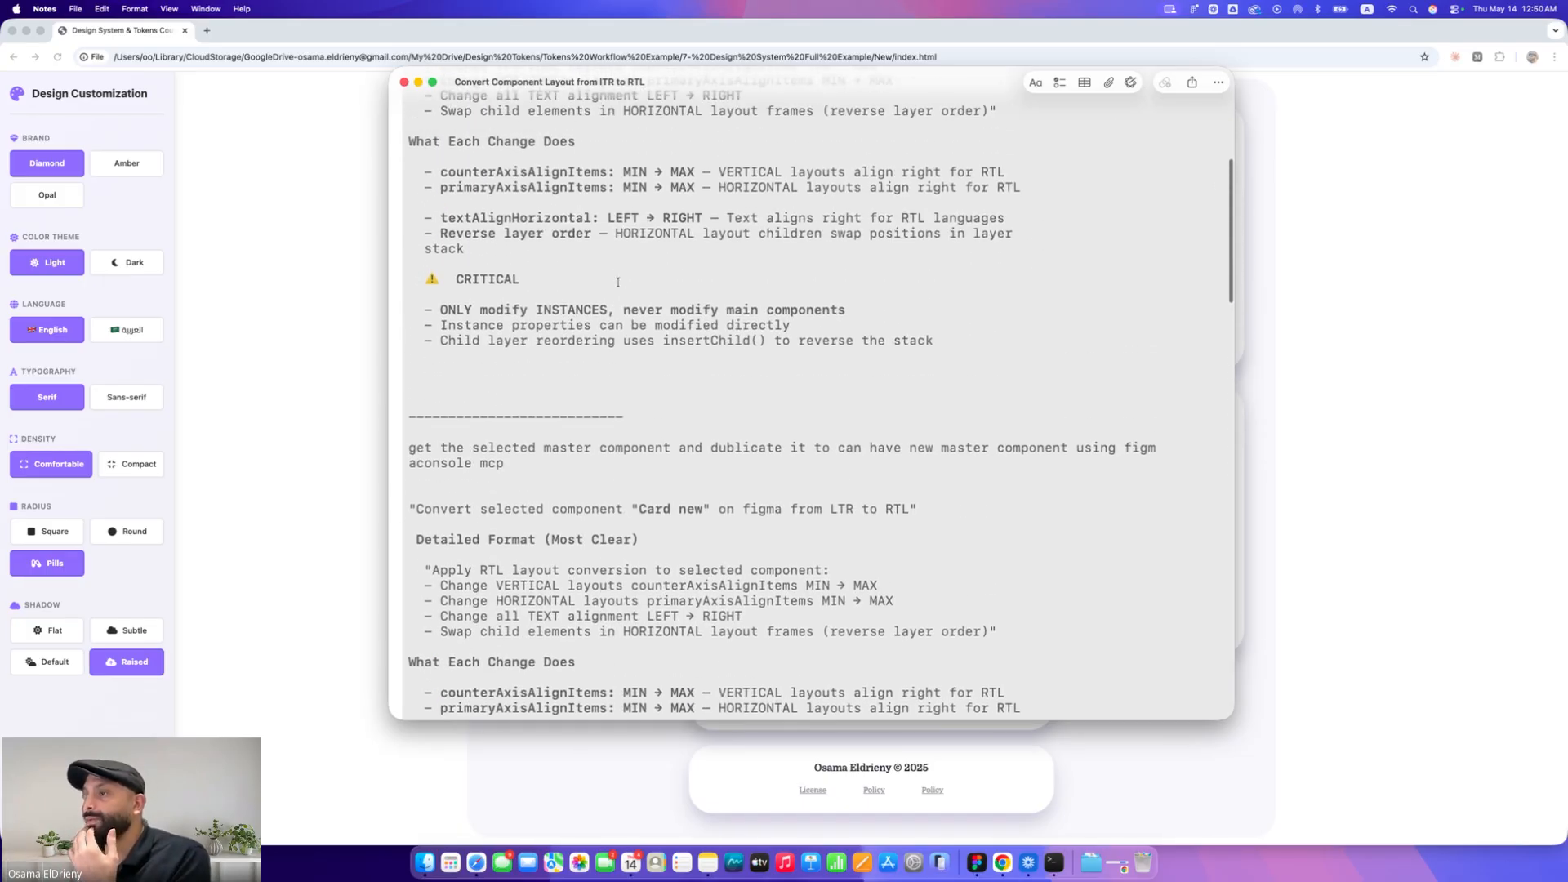
{"action": "scroll", "coordinate": [619, 282], "scroll_direction": "down", "scroll_amount": 10}
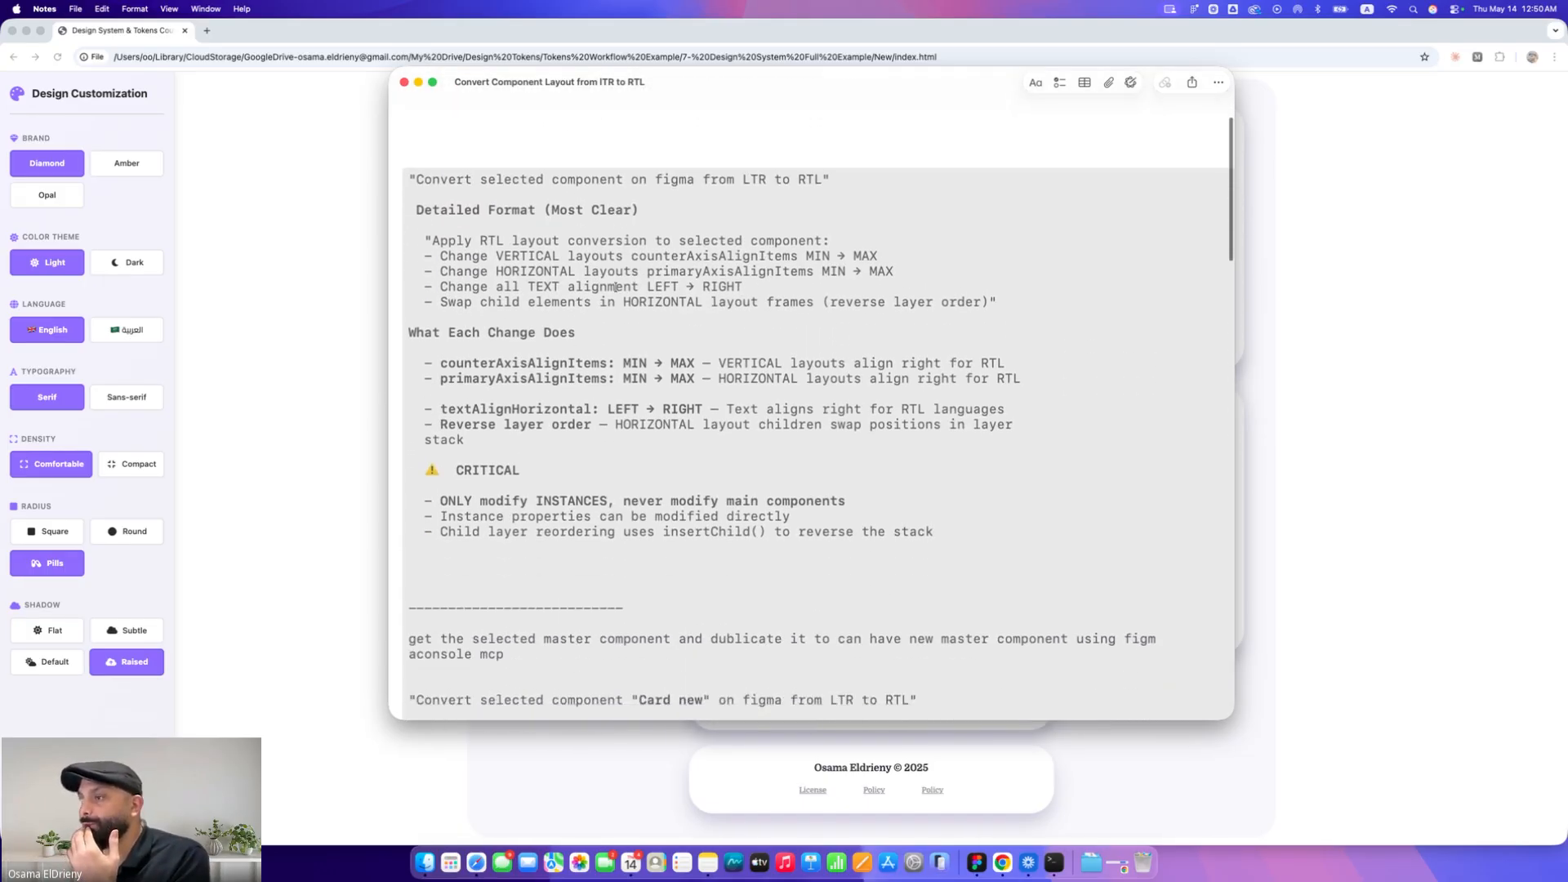
{"action": "scroll", "coordinate": [615, 286], "scroll_direction": "down", "scroll_amount": 10}
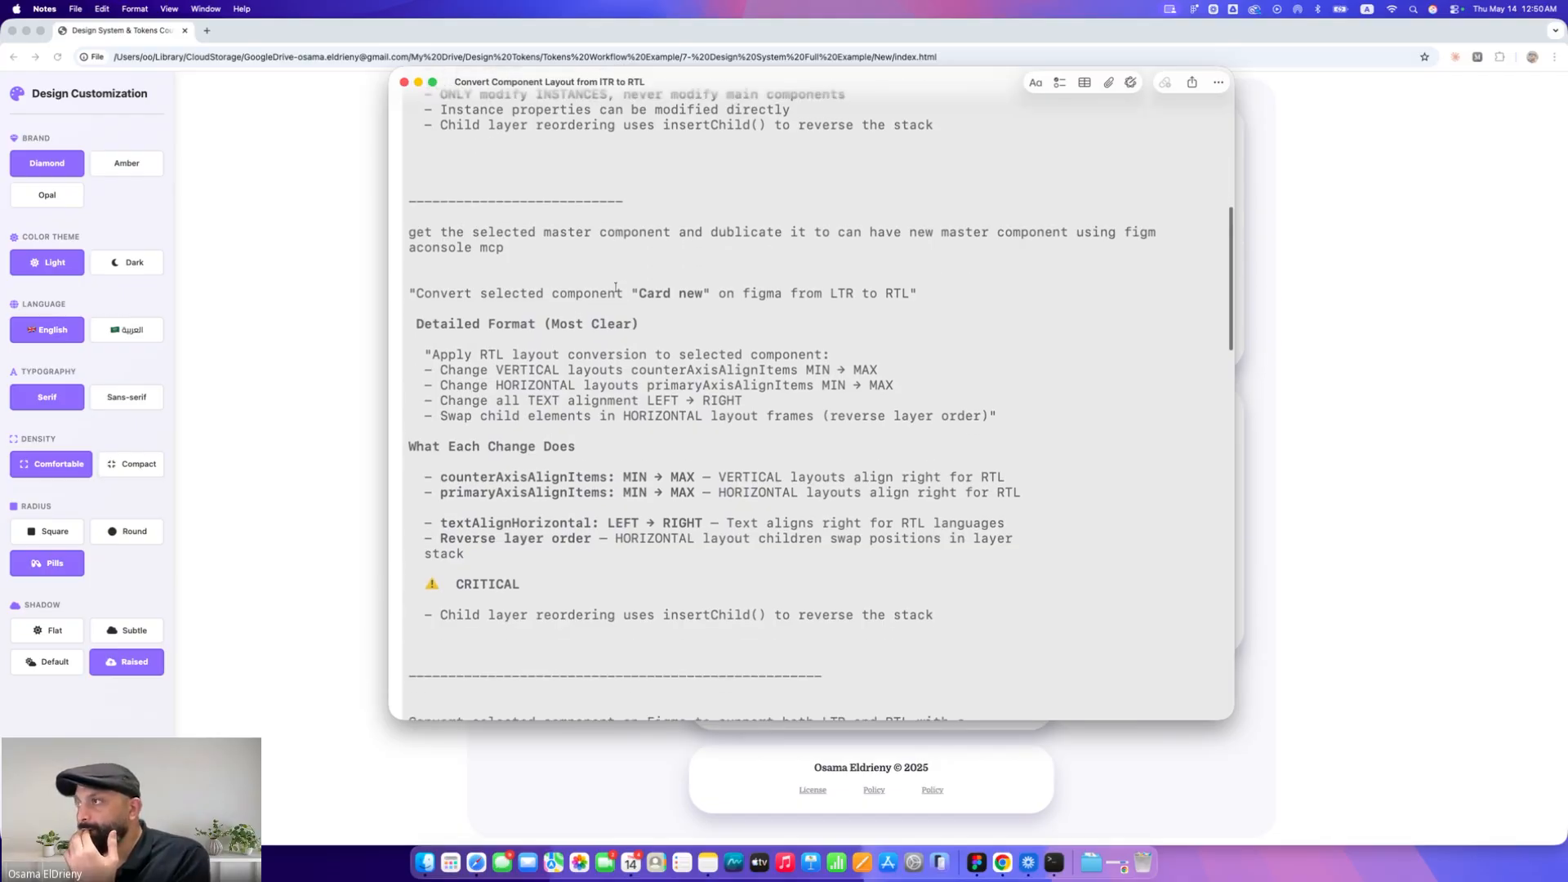
{"action": "scroll", "coordinate": [616, 286], "scroll_direction": "down", "scroll_amount": 3}
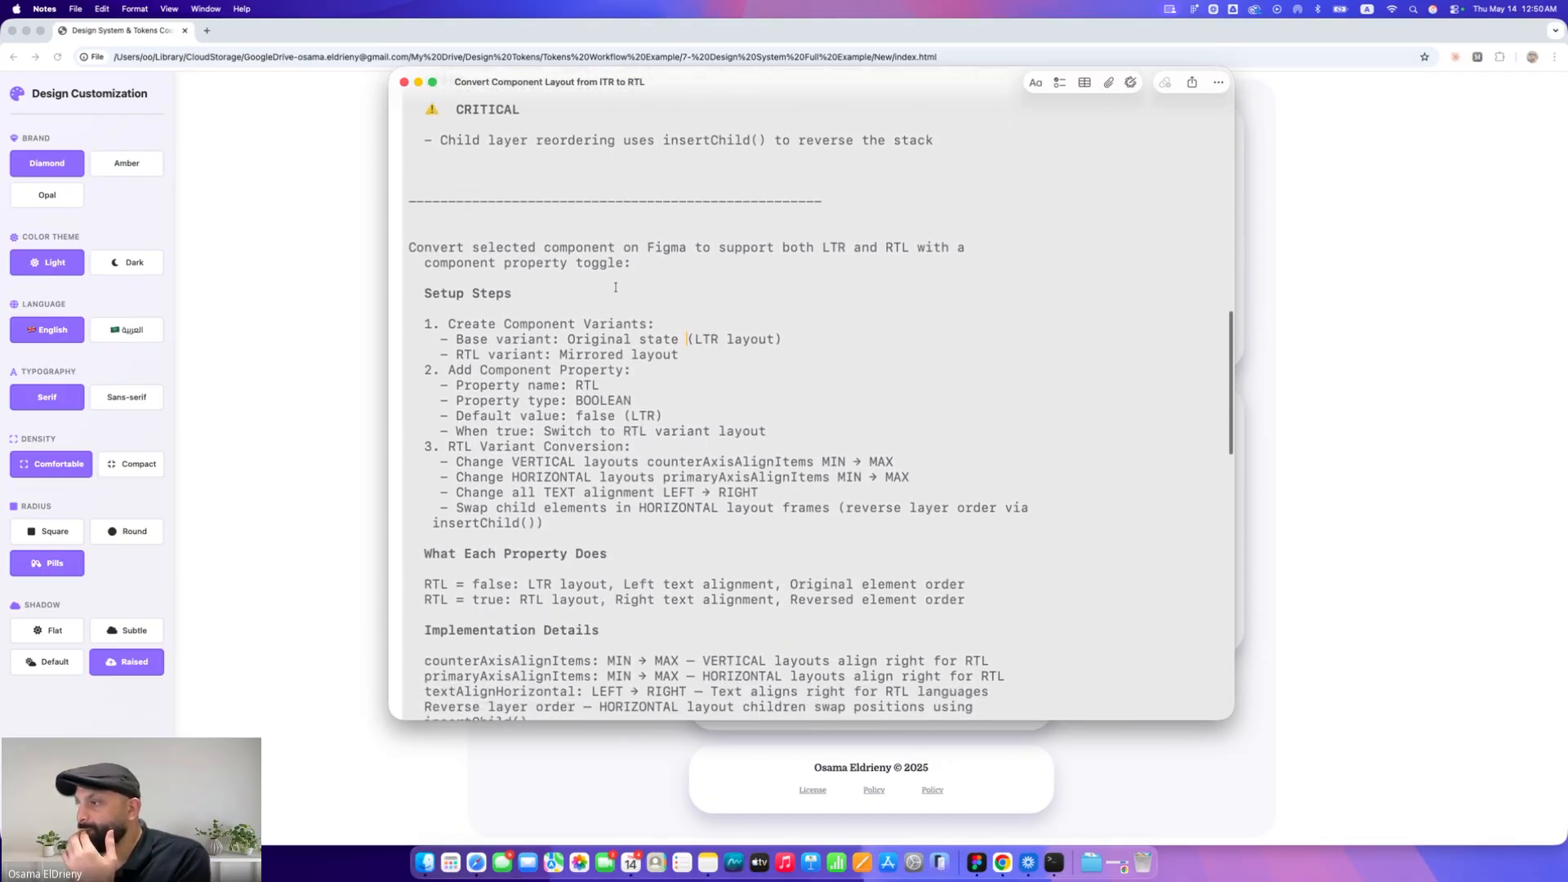
{"action": "scroll", "coordinate": [617, 287], "scroll_direction": "down", "scroll_amount": 1}
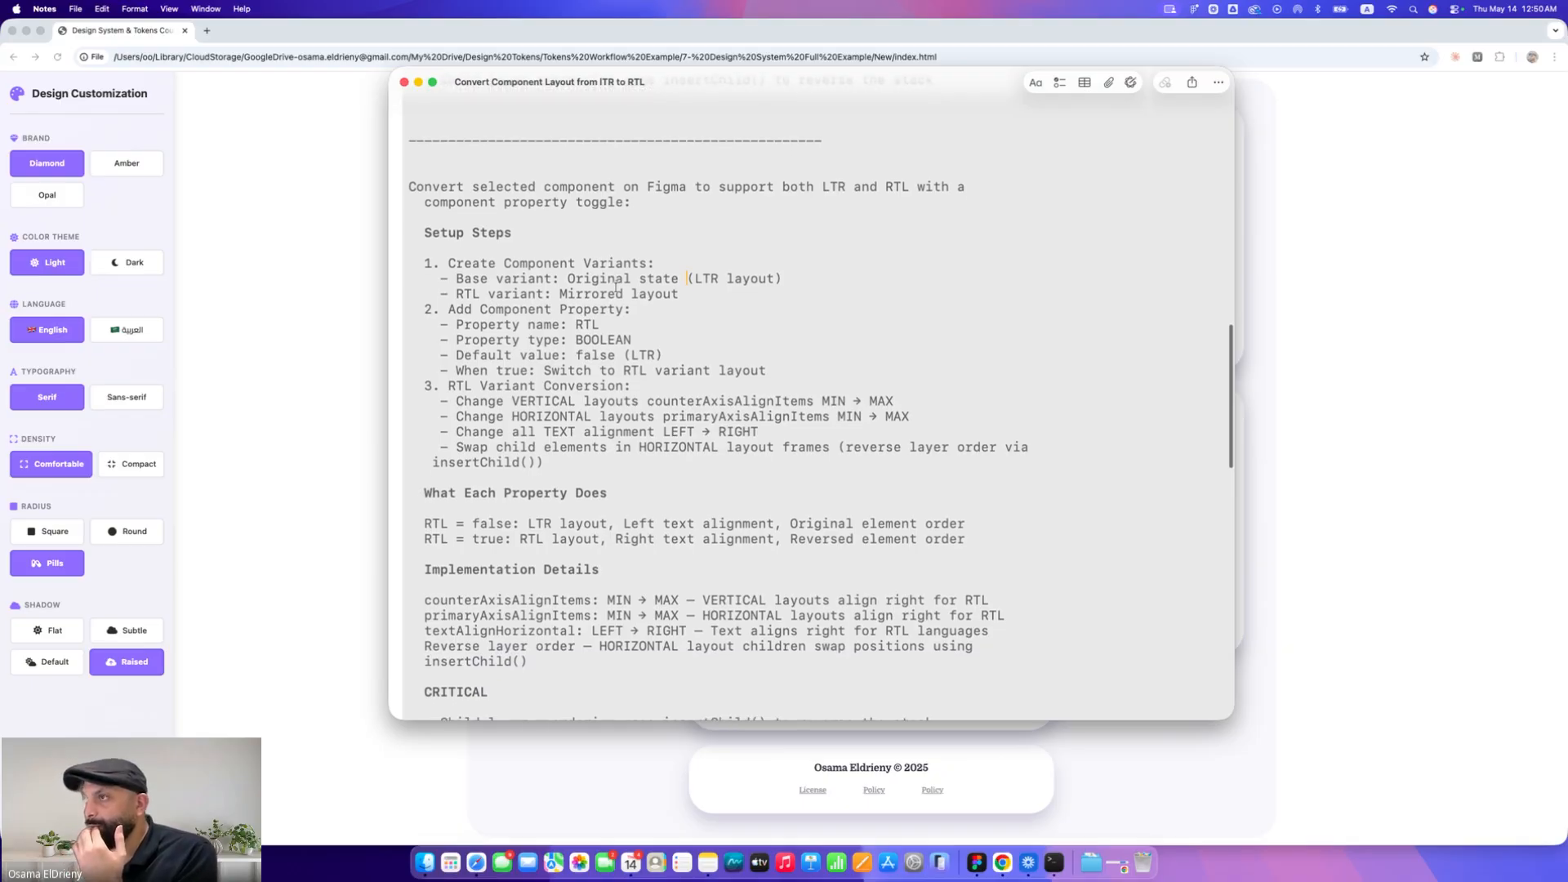
{"action": "scroll", "coordinate": [617, 288], "scroll_direction": "down", "scroll_amount": 11}
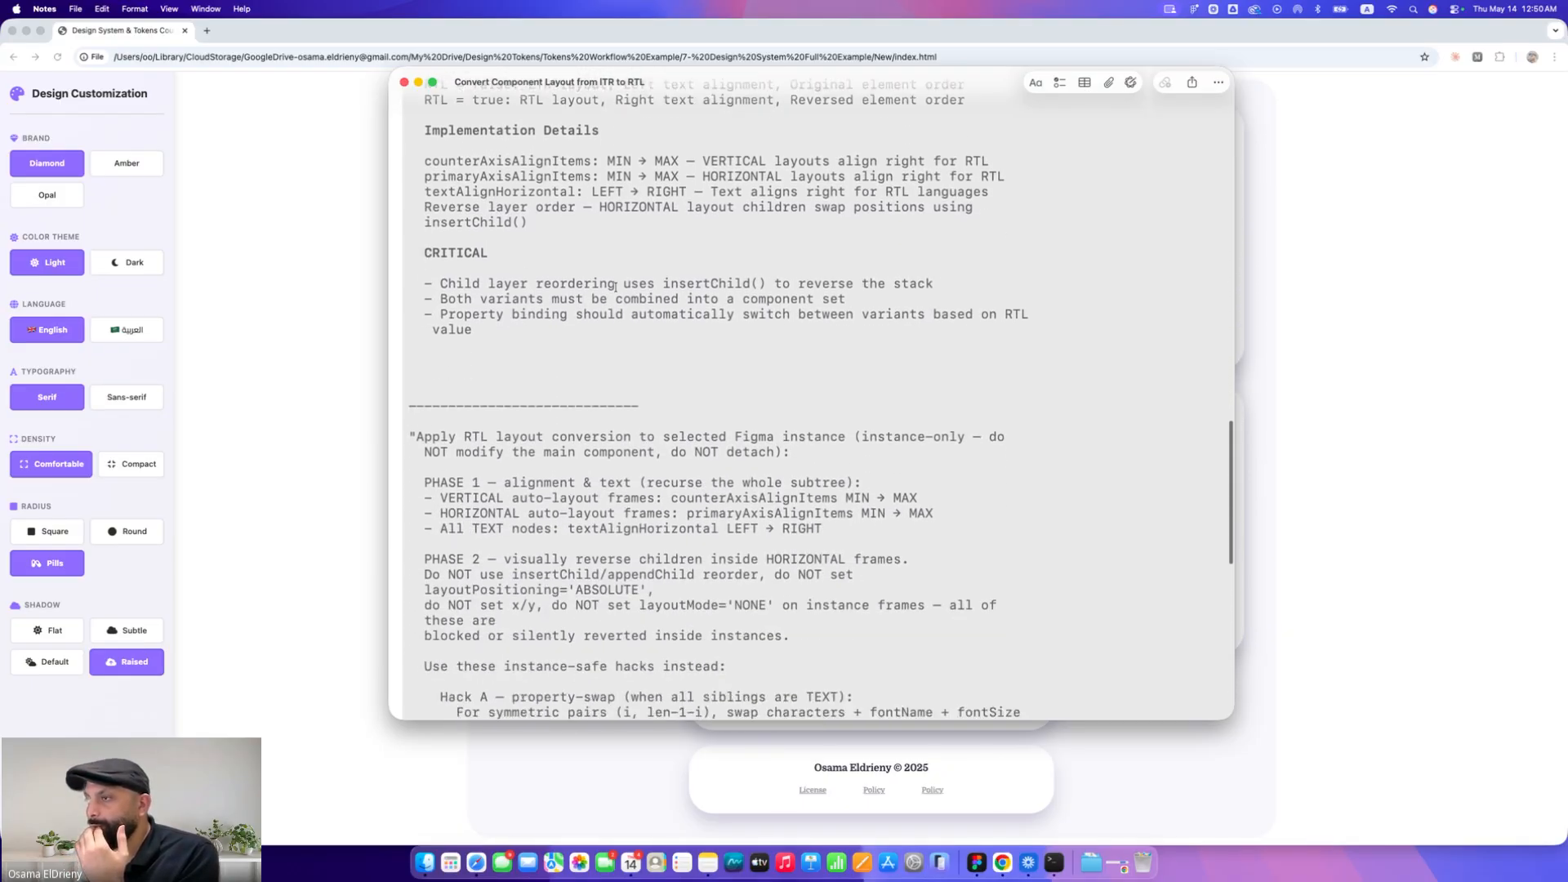
{"action": "scroll", "coordinate": [617, 288], "scroll_direction": "down", "scroll_amount": 4}
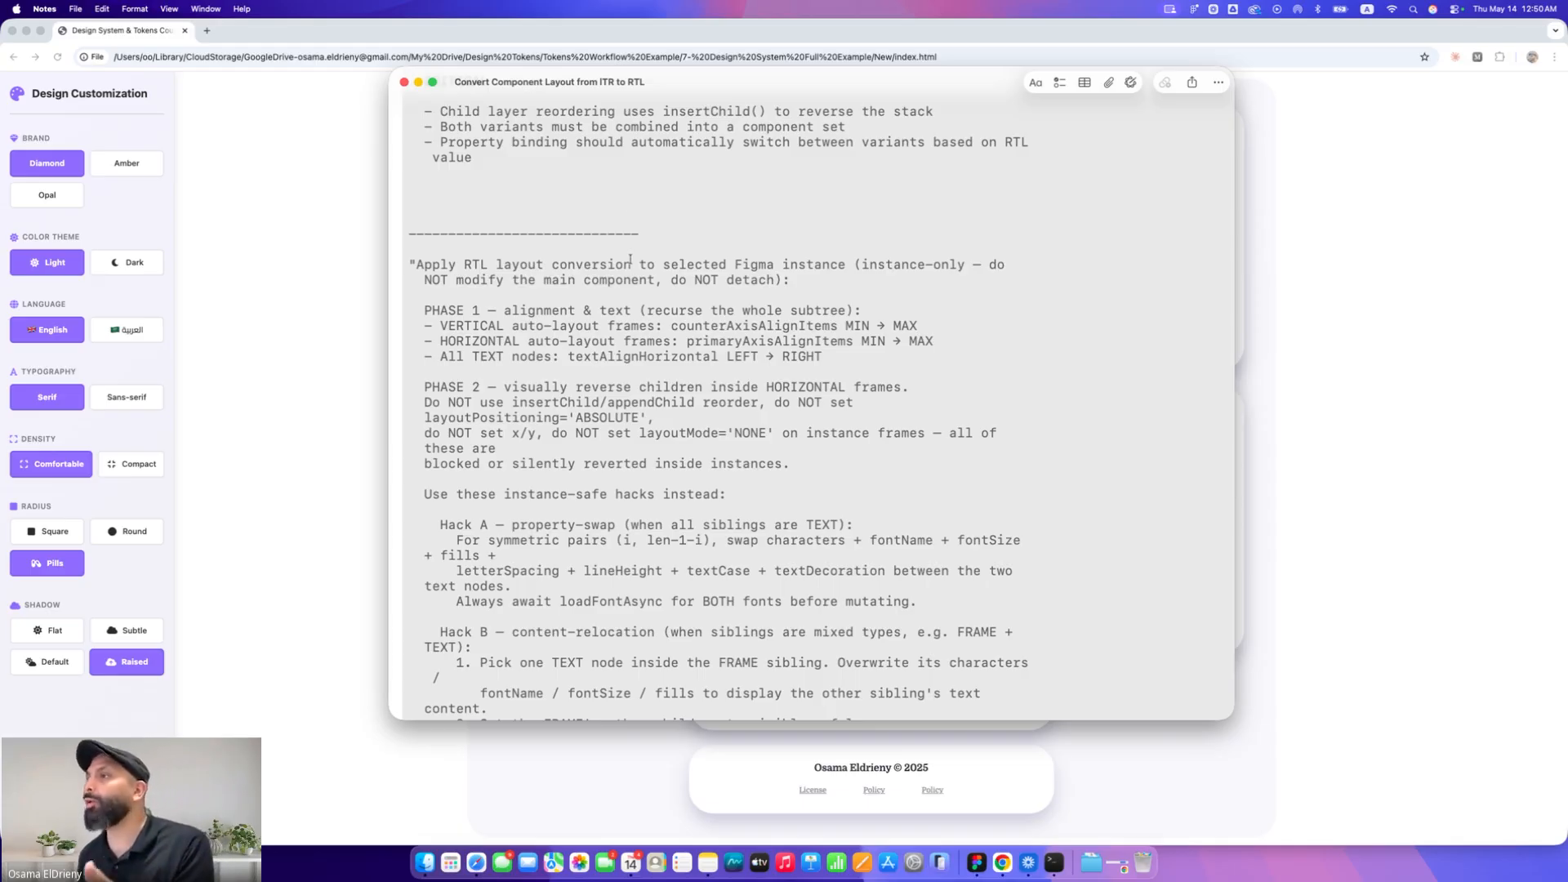
{"action": "scroll", "coordinate": [630, 260], "scroll_direction": "down", "scroll_amount": 2}
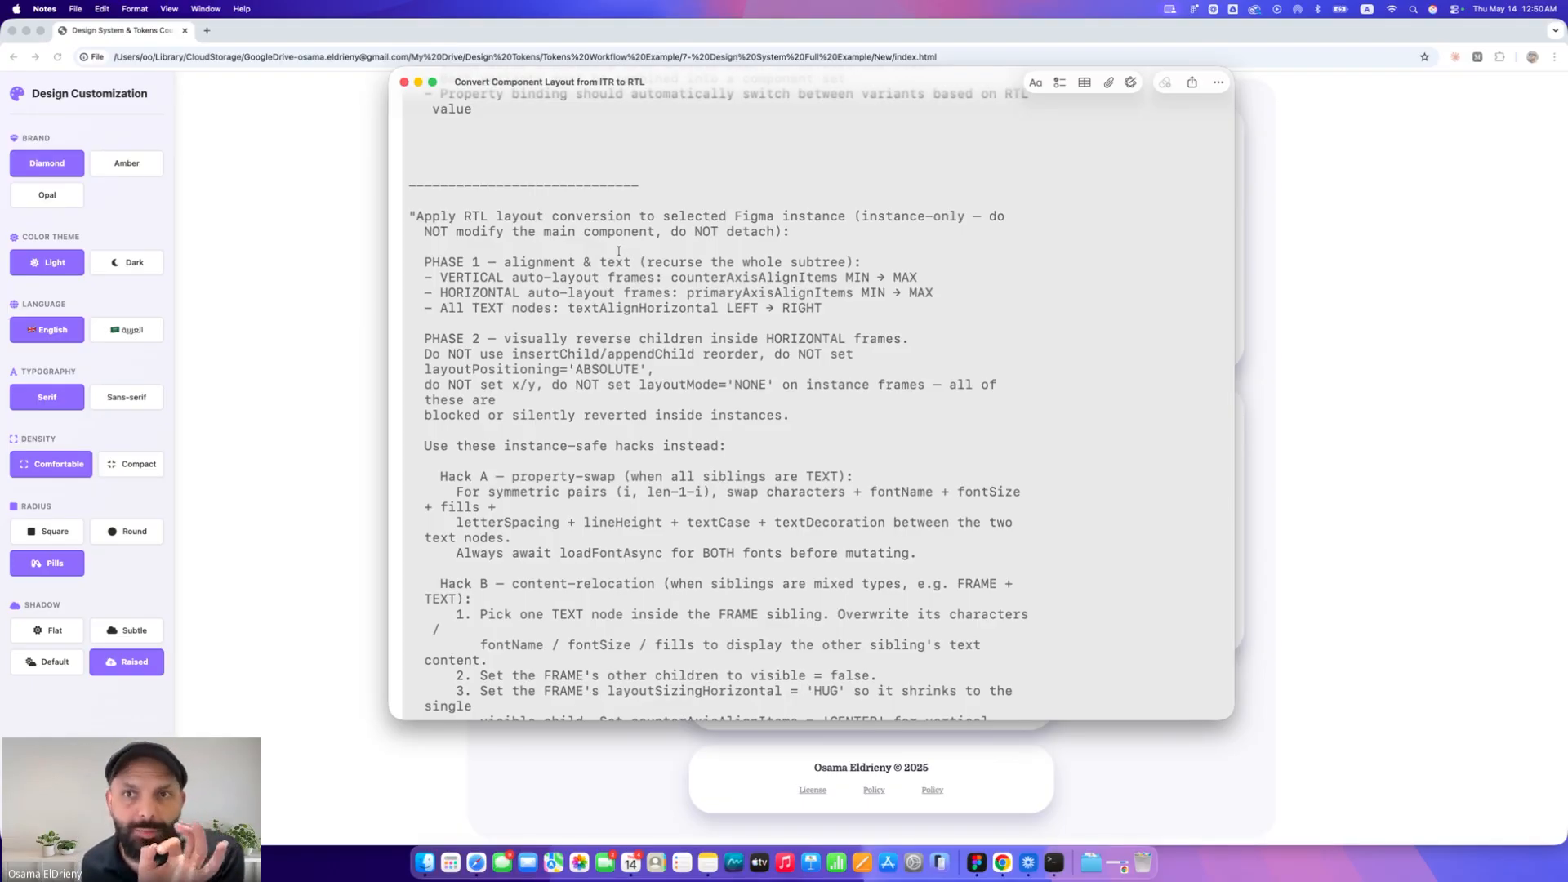
{"action": "scroll", "coordinate": [574, 252], "scroll_direction": "down", "scroll_amount": 1}
Highlight the Phase 1 alignment rules and the Phase 2 reordering restrictions in the instance-only RTL prompt
{"action": "left_click_drag", "start_coordinate": [421, 226], "coordinate": [863, 280]}
{"action": "scroll", "coordinate": [863, 280], "scroll_direction": "down", "scroll_amount": 2}
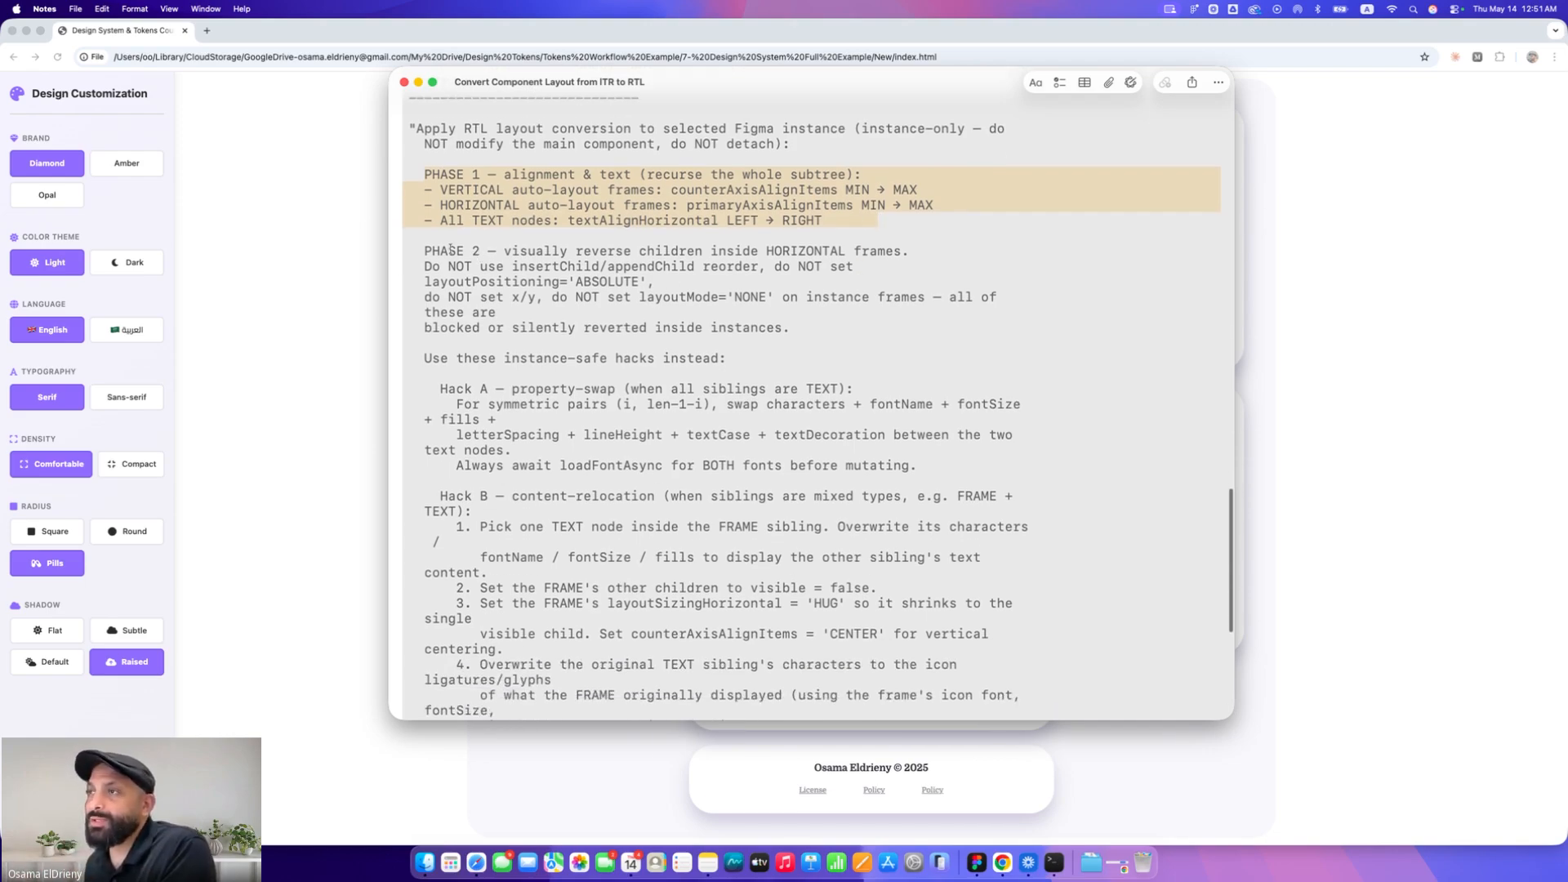
{"action": "left_click_drag", "start_coordinate": [423, 249], "coordinate": [469, 250]}
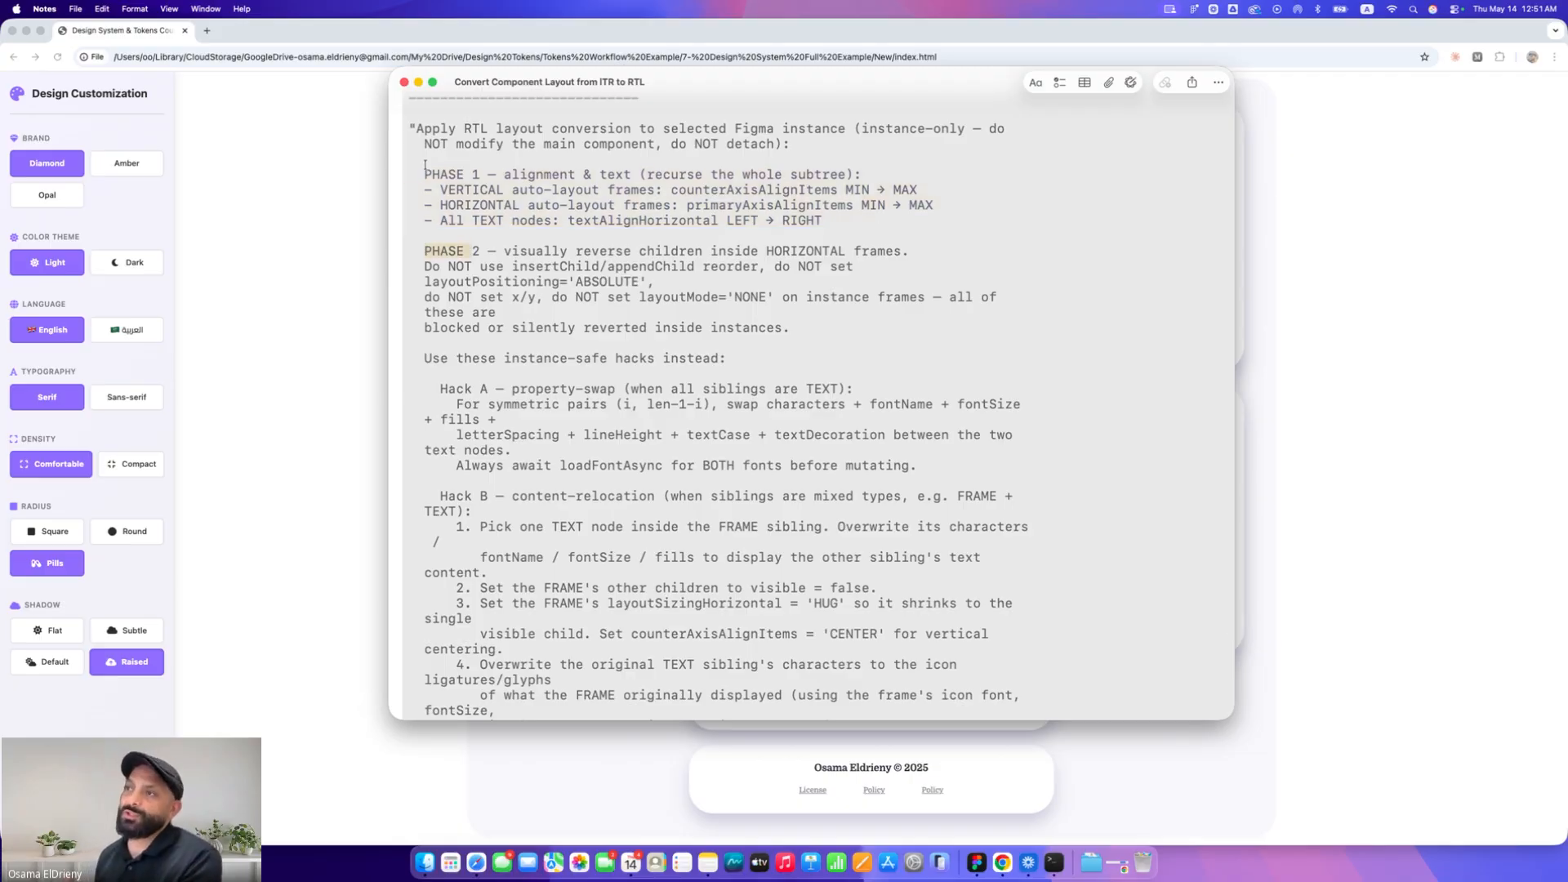
{"action": "left_click_drag", "start_coordinate": [425, 167], "coordinate": [556, 206]}
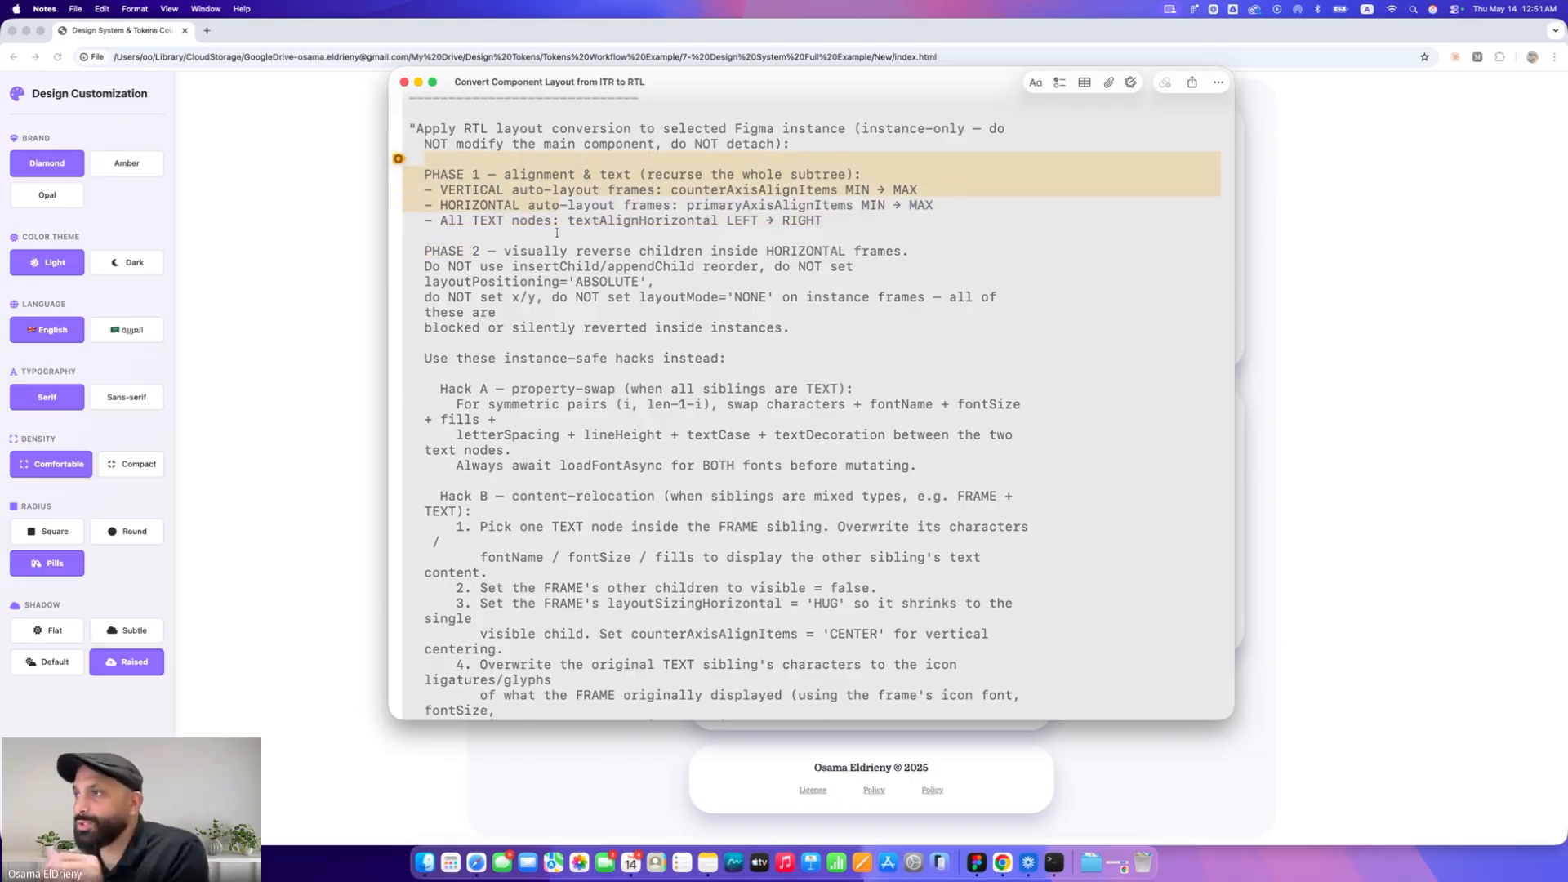
{"action": "left_click", "coordinate": [517, 237]}
{"action": "left_click_drag", "start_coordinate": [504, 252], "coordinate": [890, 252]}
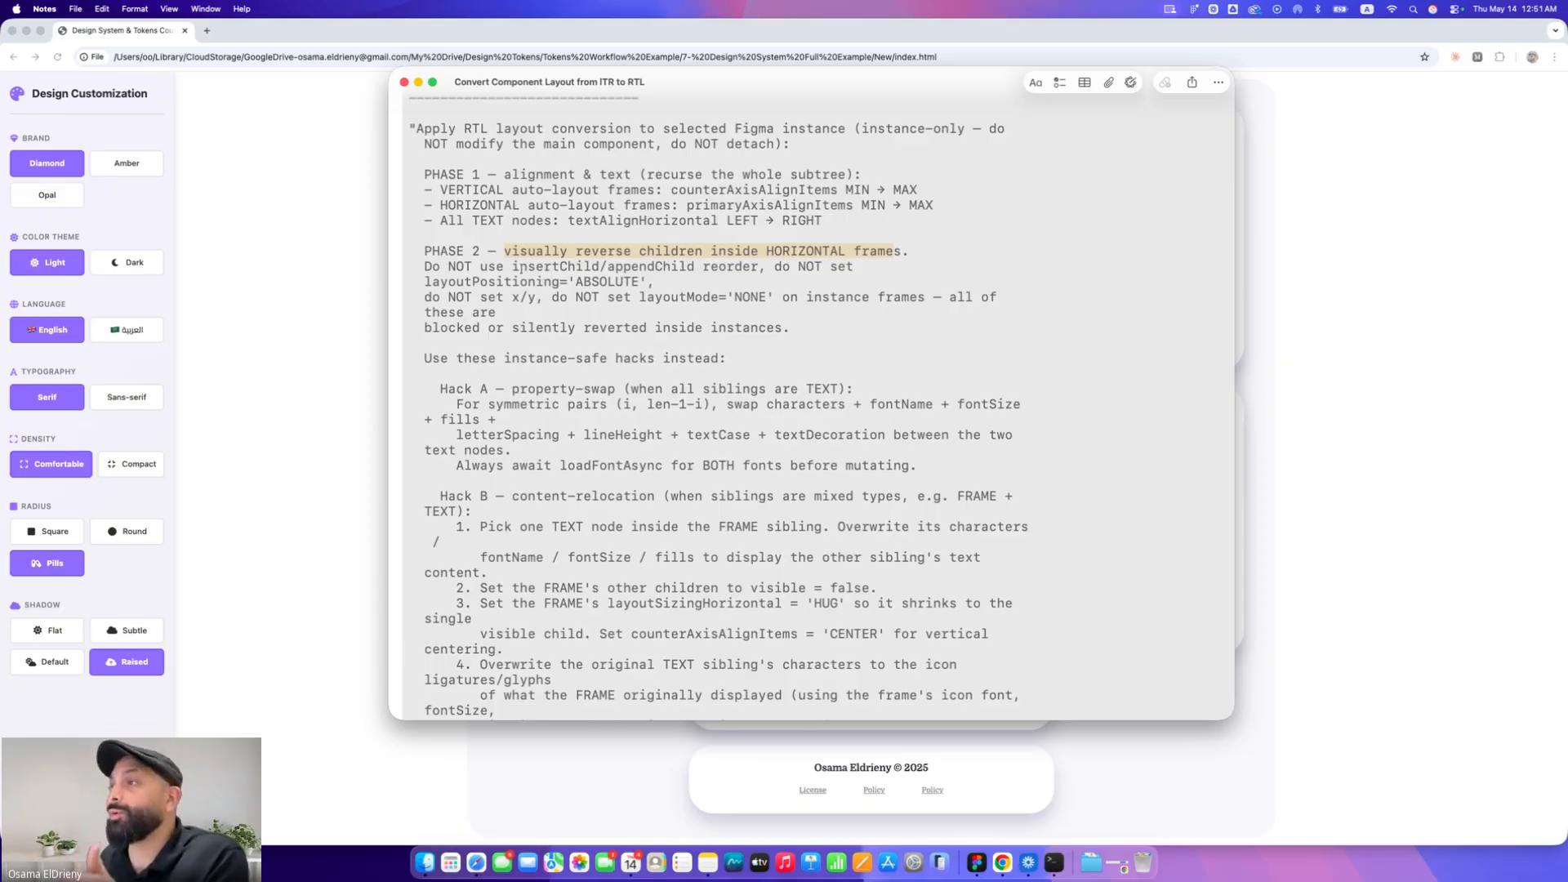
{"action": "left_click_drag", "start_coordinate": [513, 267], "coordinate": [752, 267]}
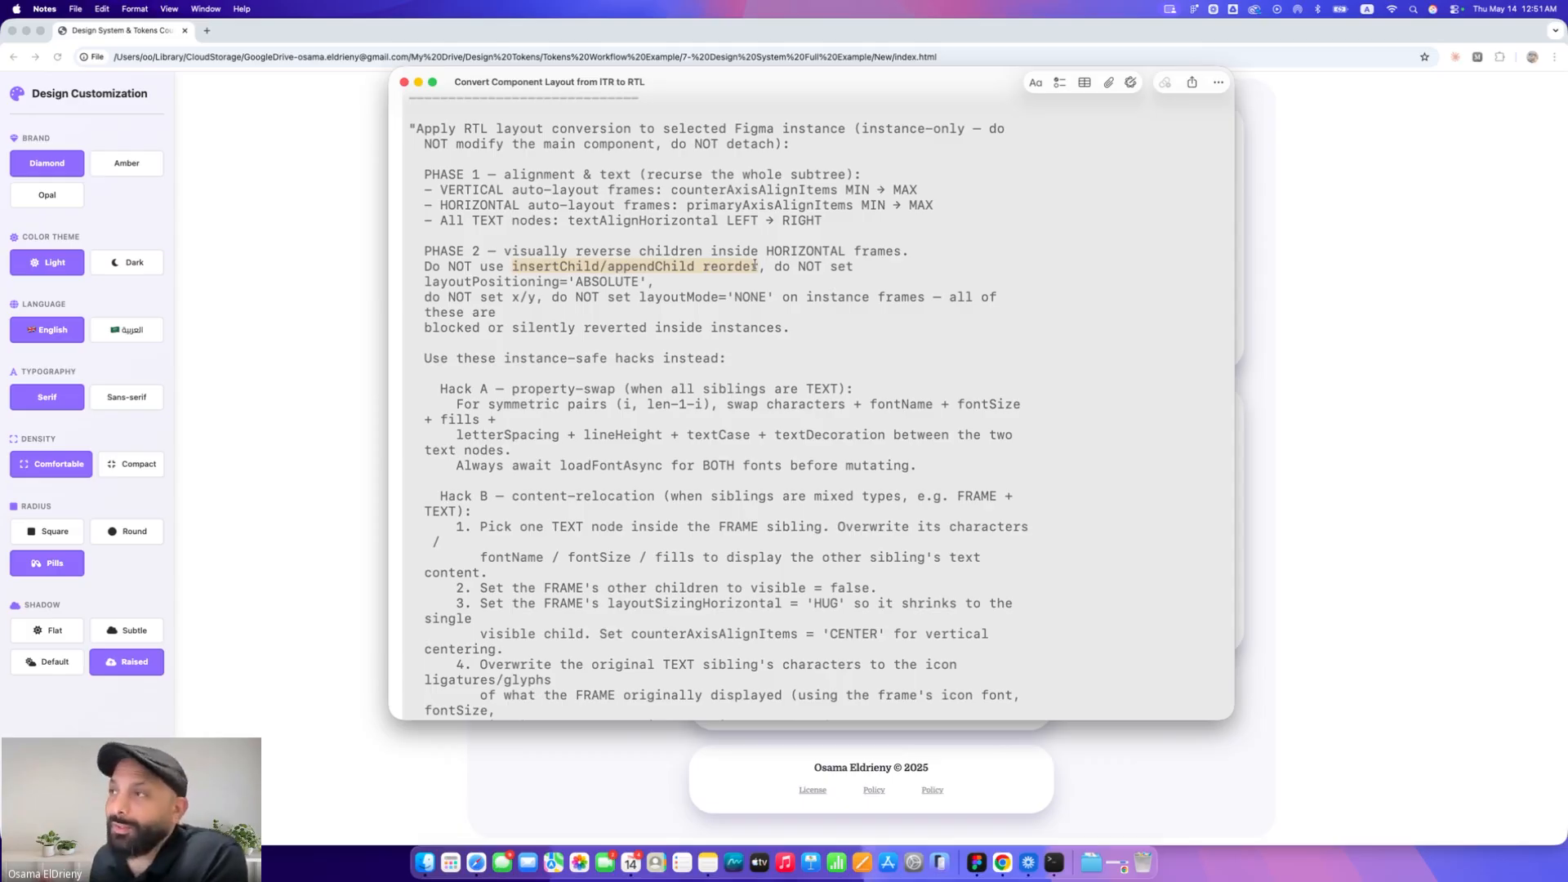
{"action": "left_click", "coordinate": [425, 266]}
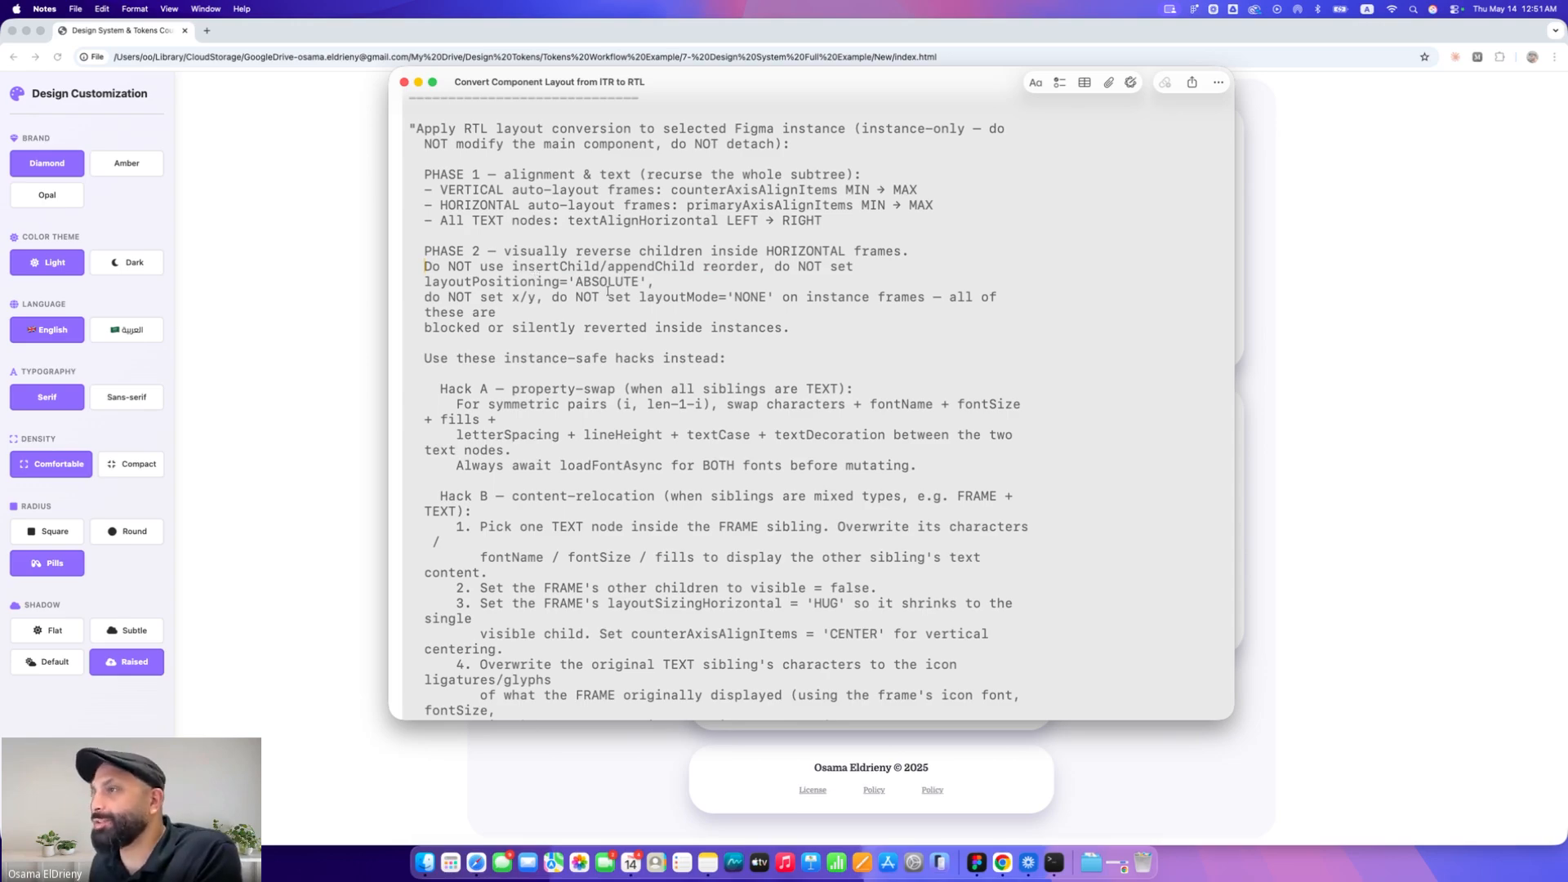
{"action": "mouse_move", "coordinate": [426, 281]}
{"action": "left_mouse_down"}
{"action": "mouse_move", "coordinate": [641, 280]}
{"action": "mouse_move", "coordinate": [426, 282]}
{"action": "left_mouse_up"}
{"action": "left_click", "coordinate": [645, 281]}
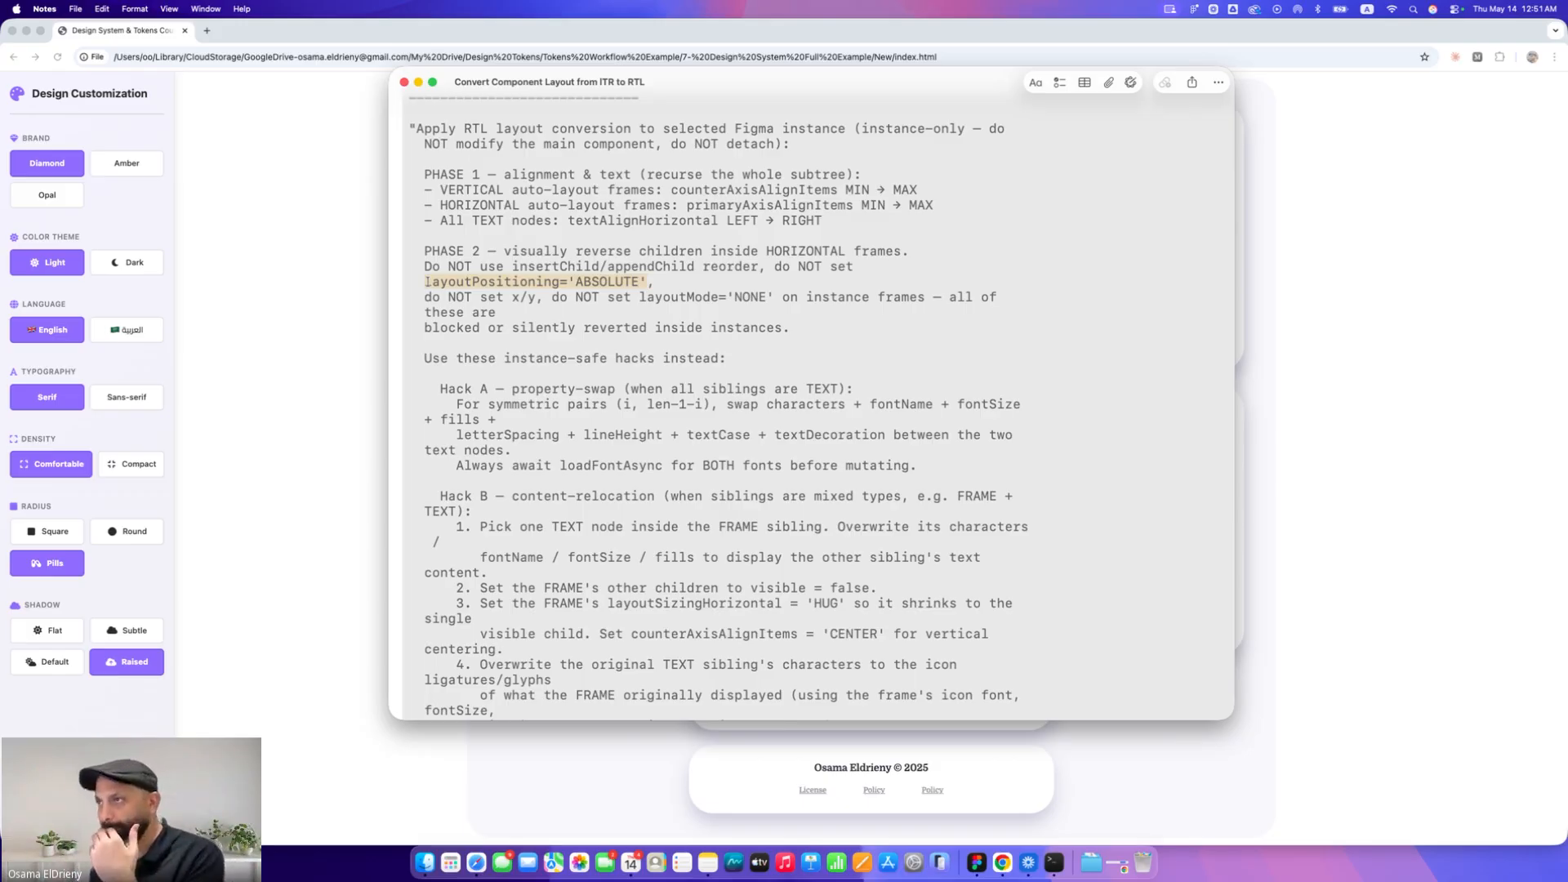
{"action": "left_click", "coordinate": [454, 307]}
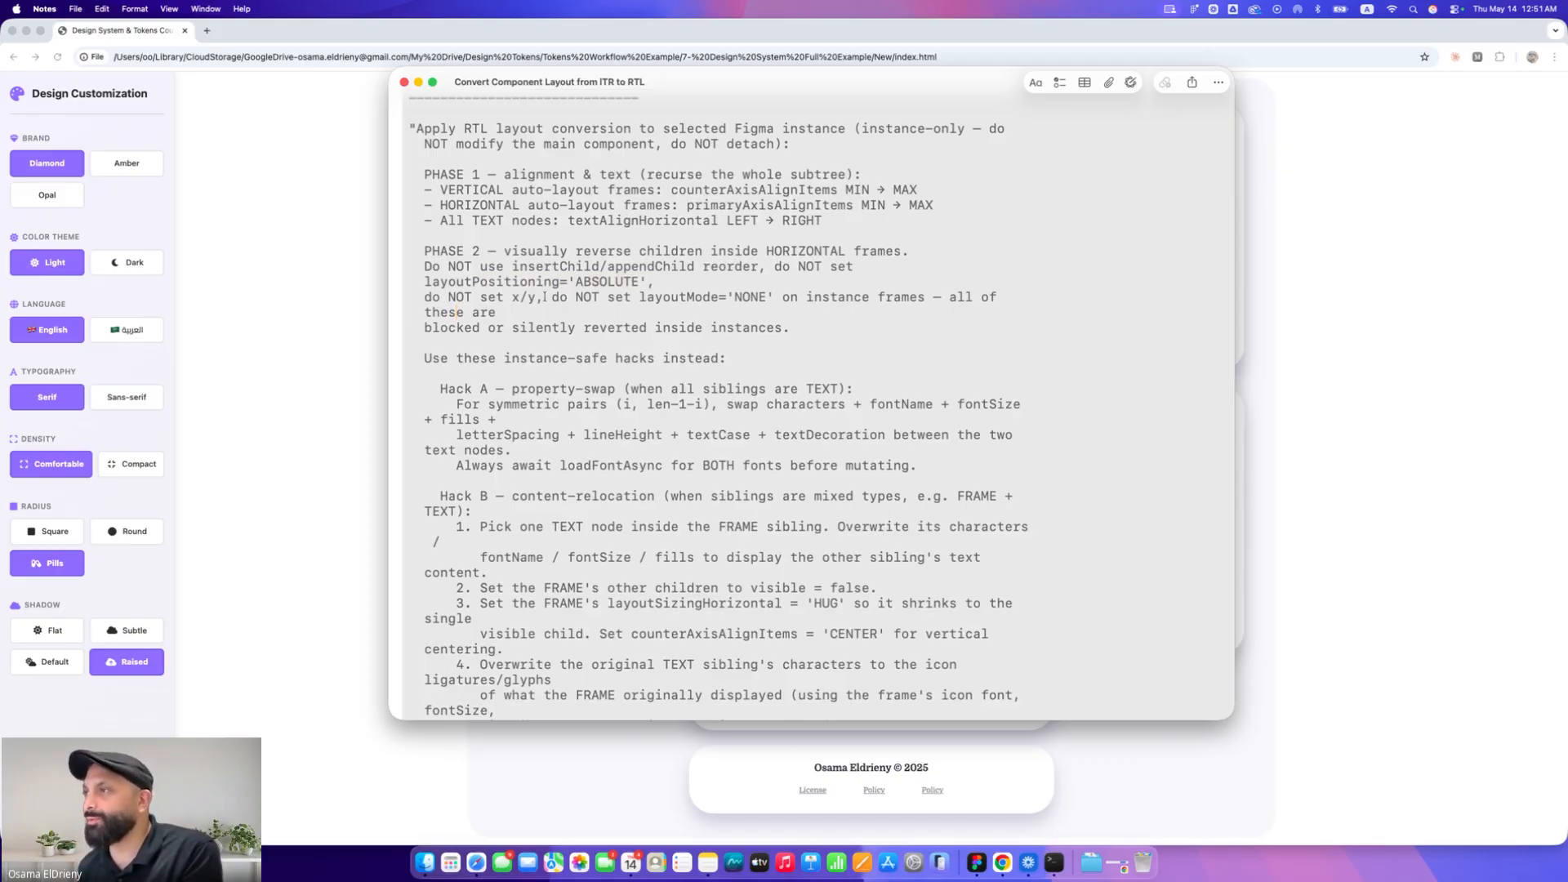
{"action": "left_click_drag", "start_coordinate": [639, 296], "coordinate": [729, 296]}
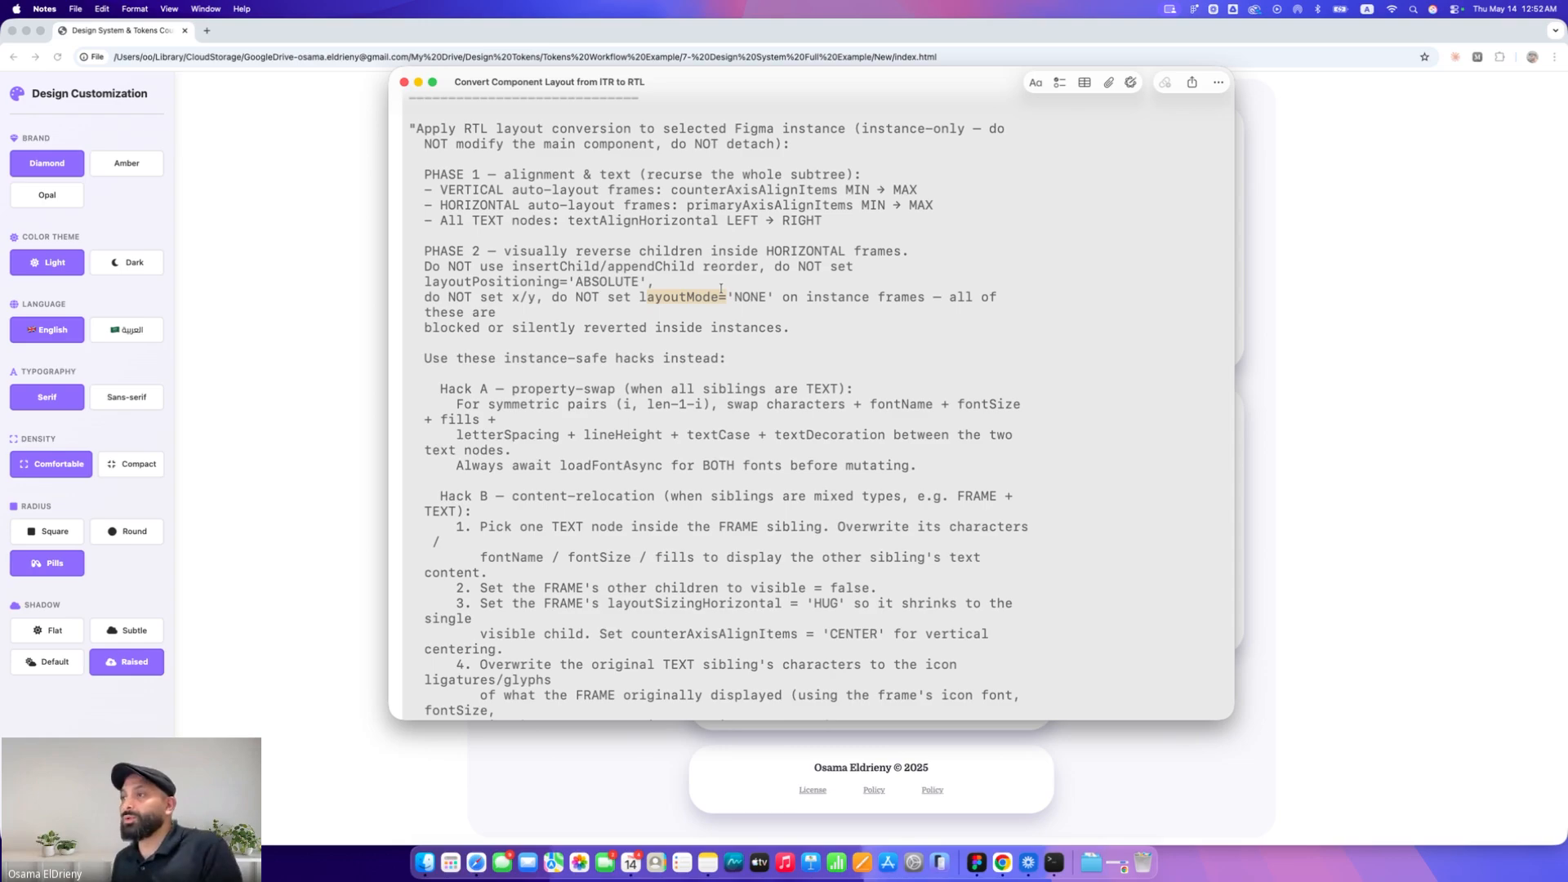
Highlight the forbidden Phase 2 operations and the Hack A property-swap workaround in the prompt
{"action": "left_click", "coordinate": [735, 283]}
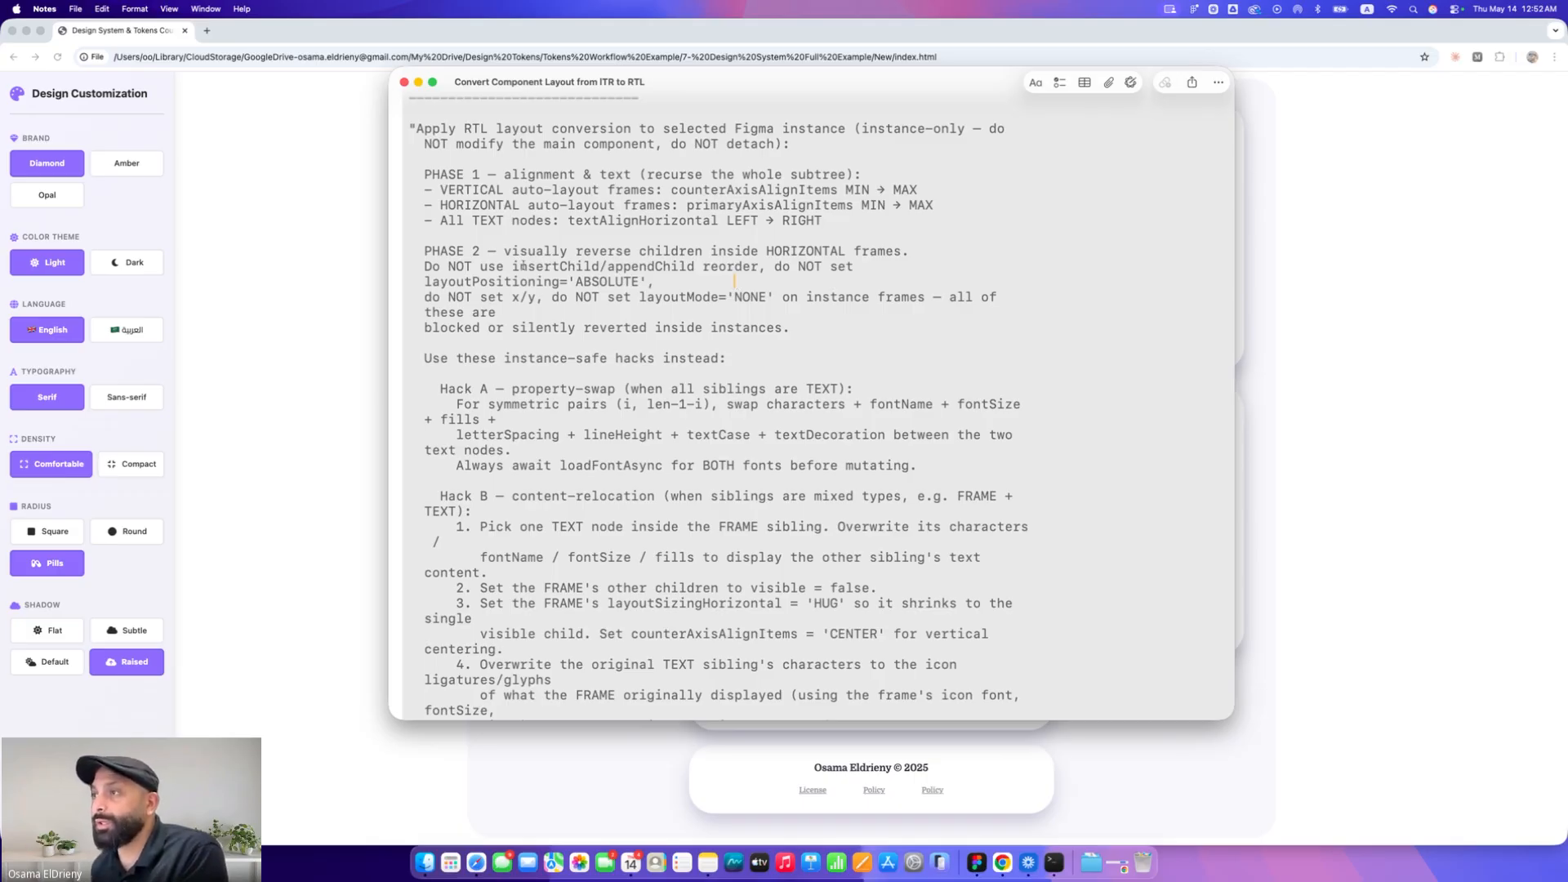
{"action": "left_click_drag", "start_coordinate": [753, 266], "coordinate": [713, 267]}
{"action": "left_click_drag", "start_coordinate": [456, 282], "coordinate": [602, 280]}
{"action": "left_click_drag", "start_coordinate": [512, 297], "coordinate": [537, 299]}
{"action": "left_click_drag", "start_coordinate": [639, 297], "coordinate": [766, 297]}
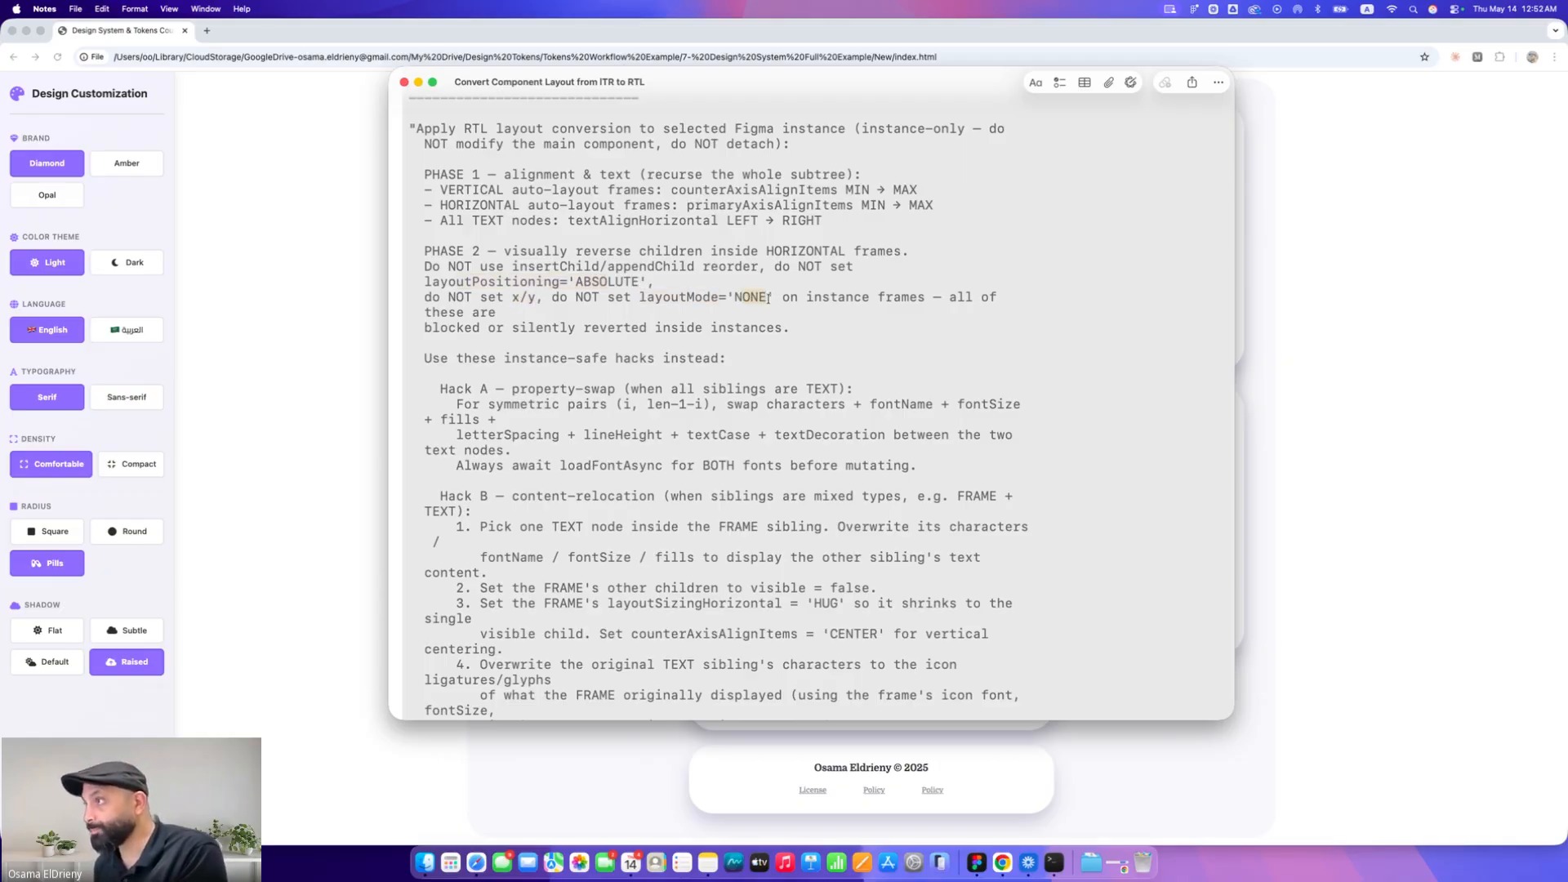
{"action": "left_click", "coordinate": [458, 310]}
{"action": "left_click_drag", "start_coordinate": [431, 328], "coordinate": [773, 327]}
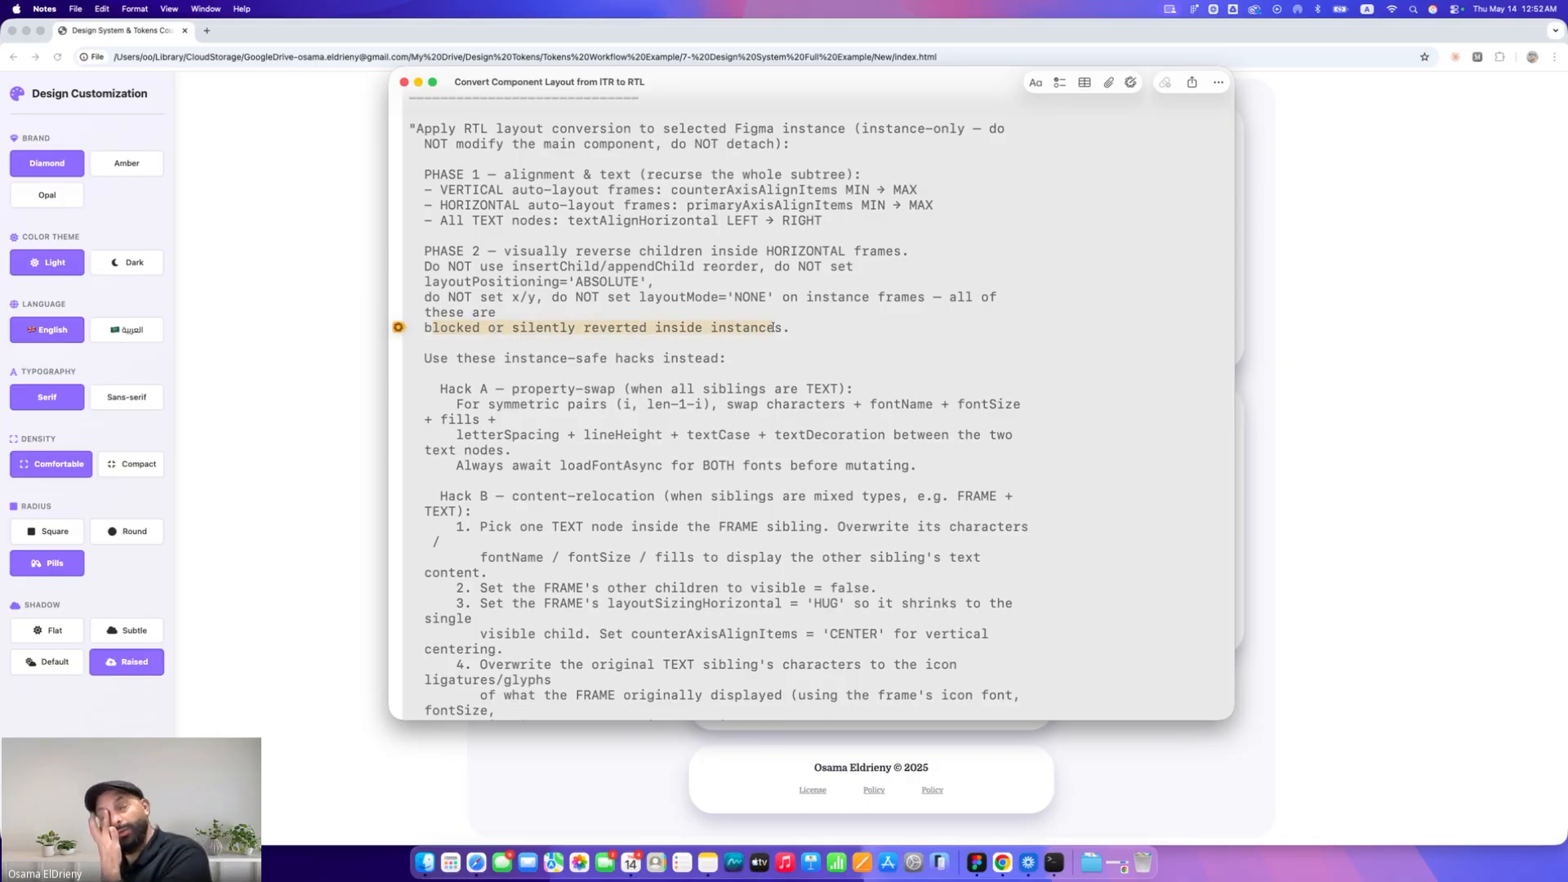
{"action": "scroll", "coordinate": [741, 343], "scroll_direction": "down", "scroll_amount": 4}
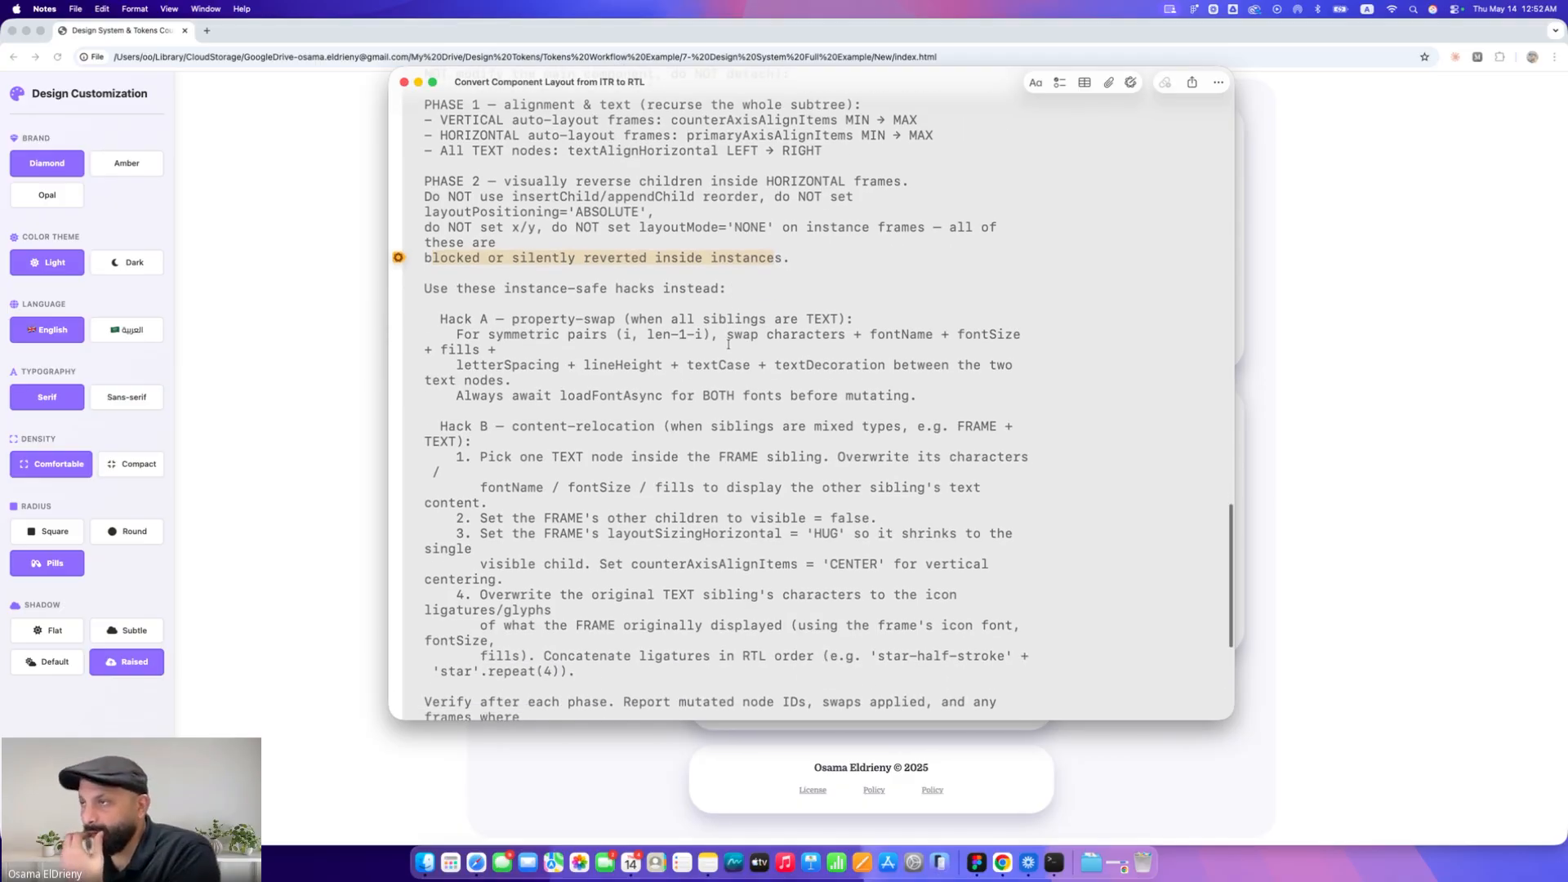
{"action": "left_click", "coordinate": [465, 226]}
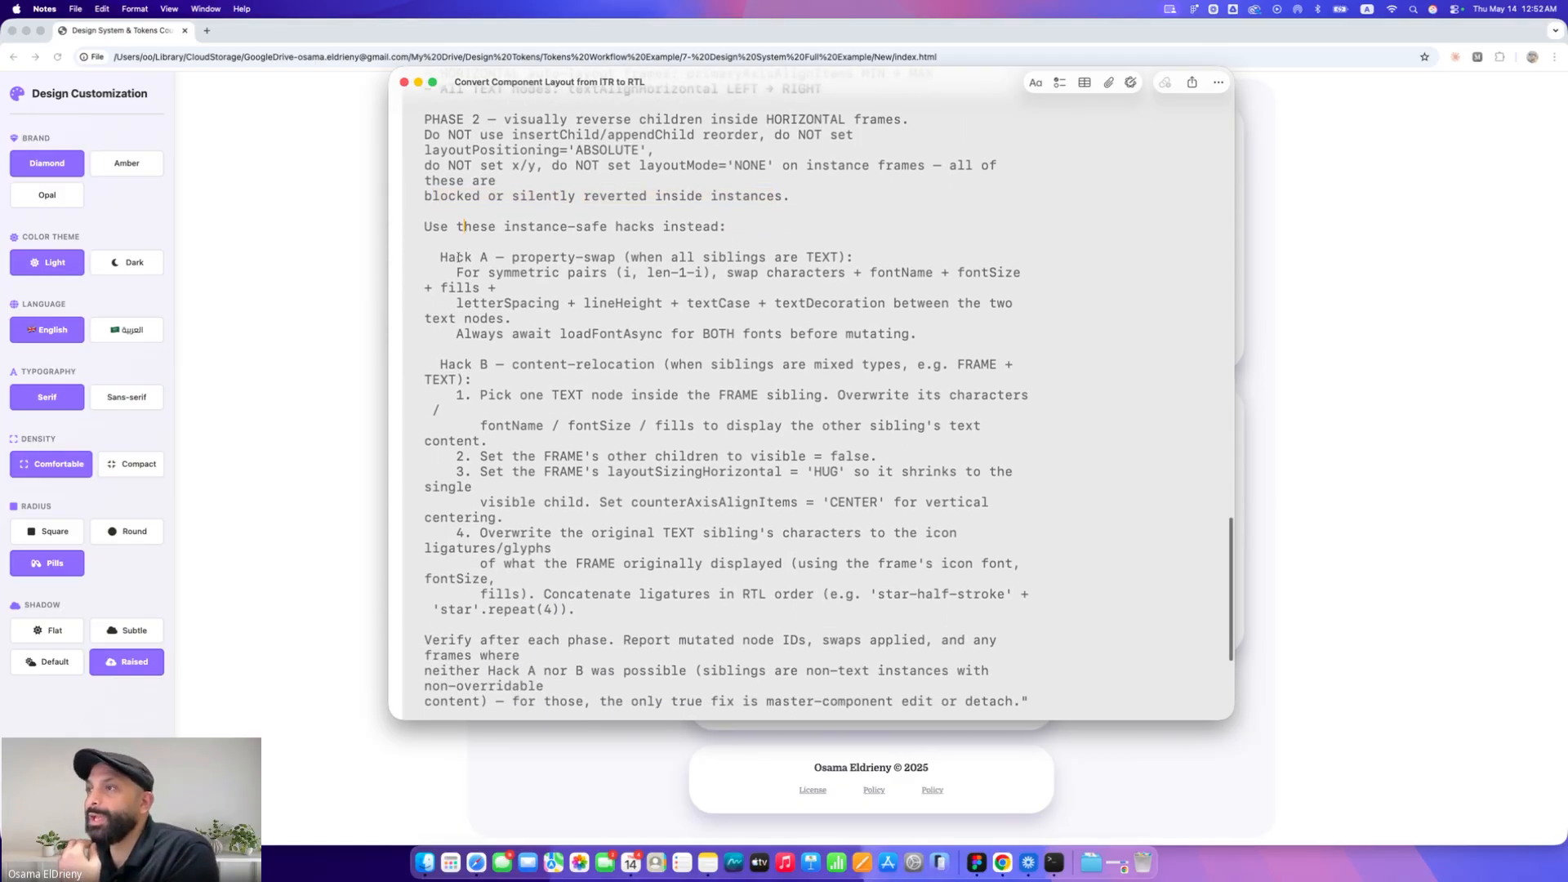
{"action": "left_click_drag", "start_coordinate": [440, 256], "coordinate": [497, 257]}
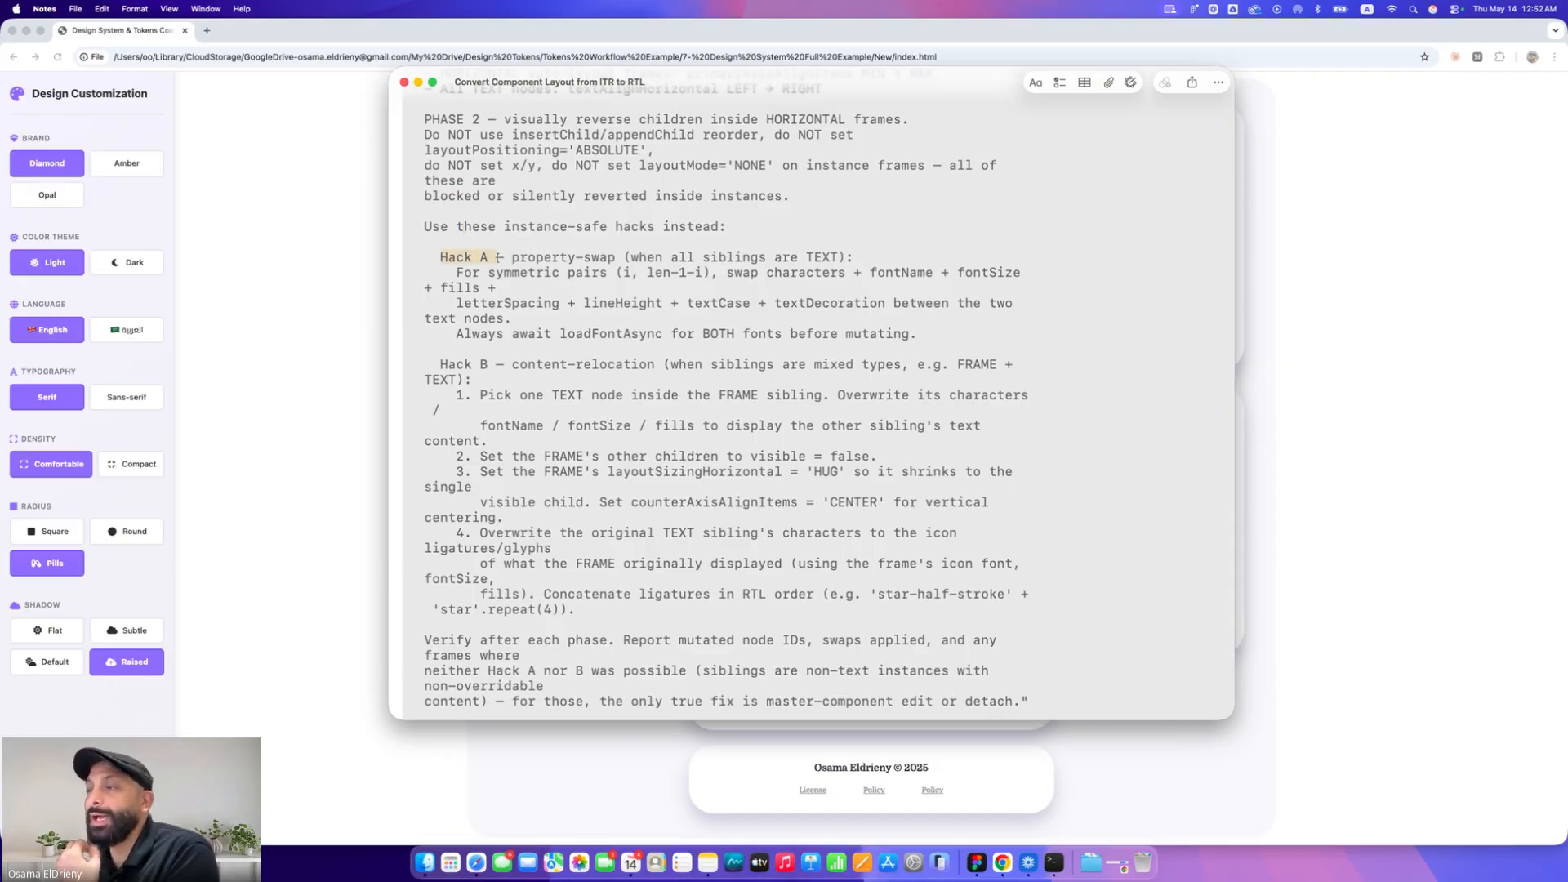
{"action": "left_click", "coordinate": [544, 290]}
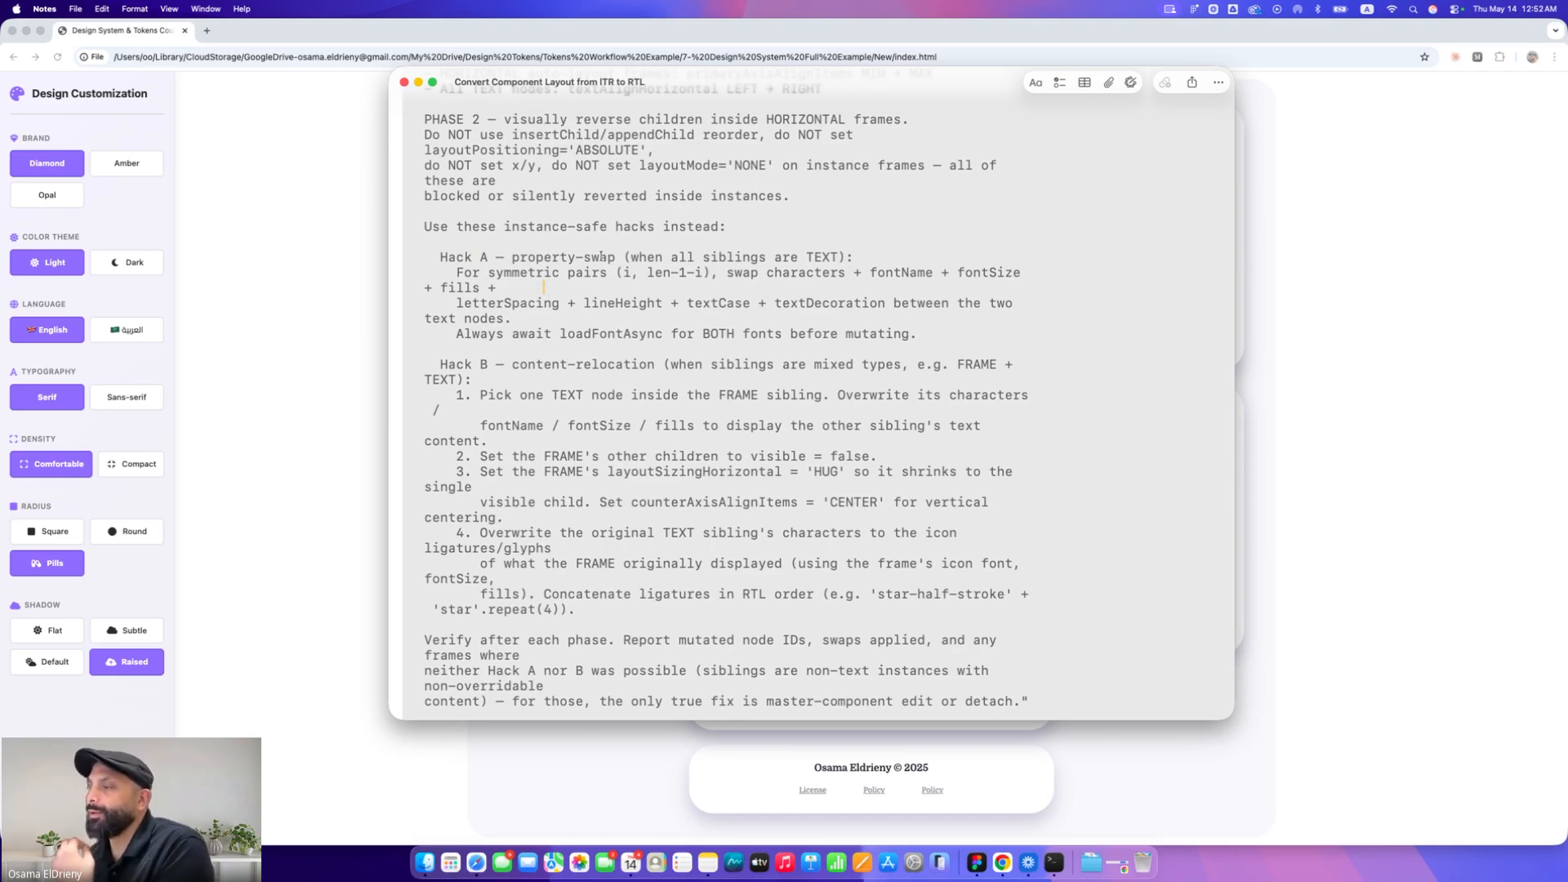
Switch to Figma and inspect the price and review rows of the RTL-converted travel card
{"action": "left_click", "coordinate": [976, 862]}
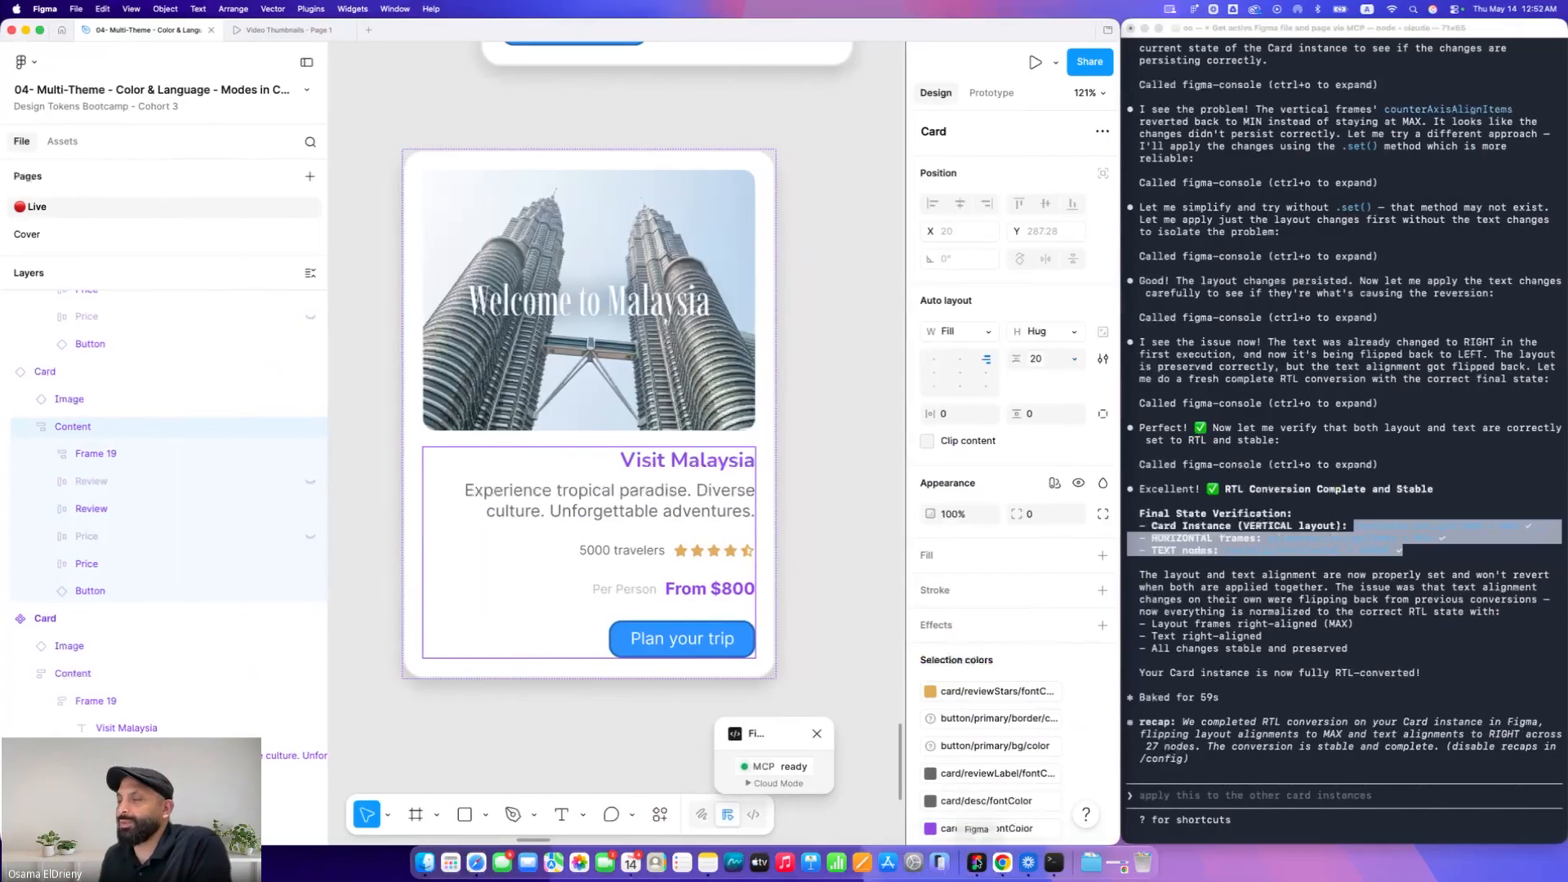
{"action": "scroll", "coordinate": [694, 555], "scroll_direction": "up", "scroll_amount": 5}
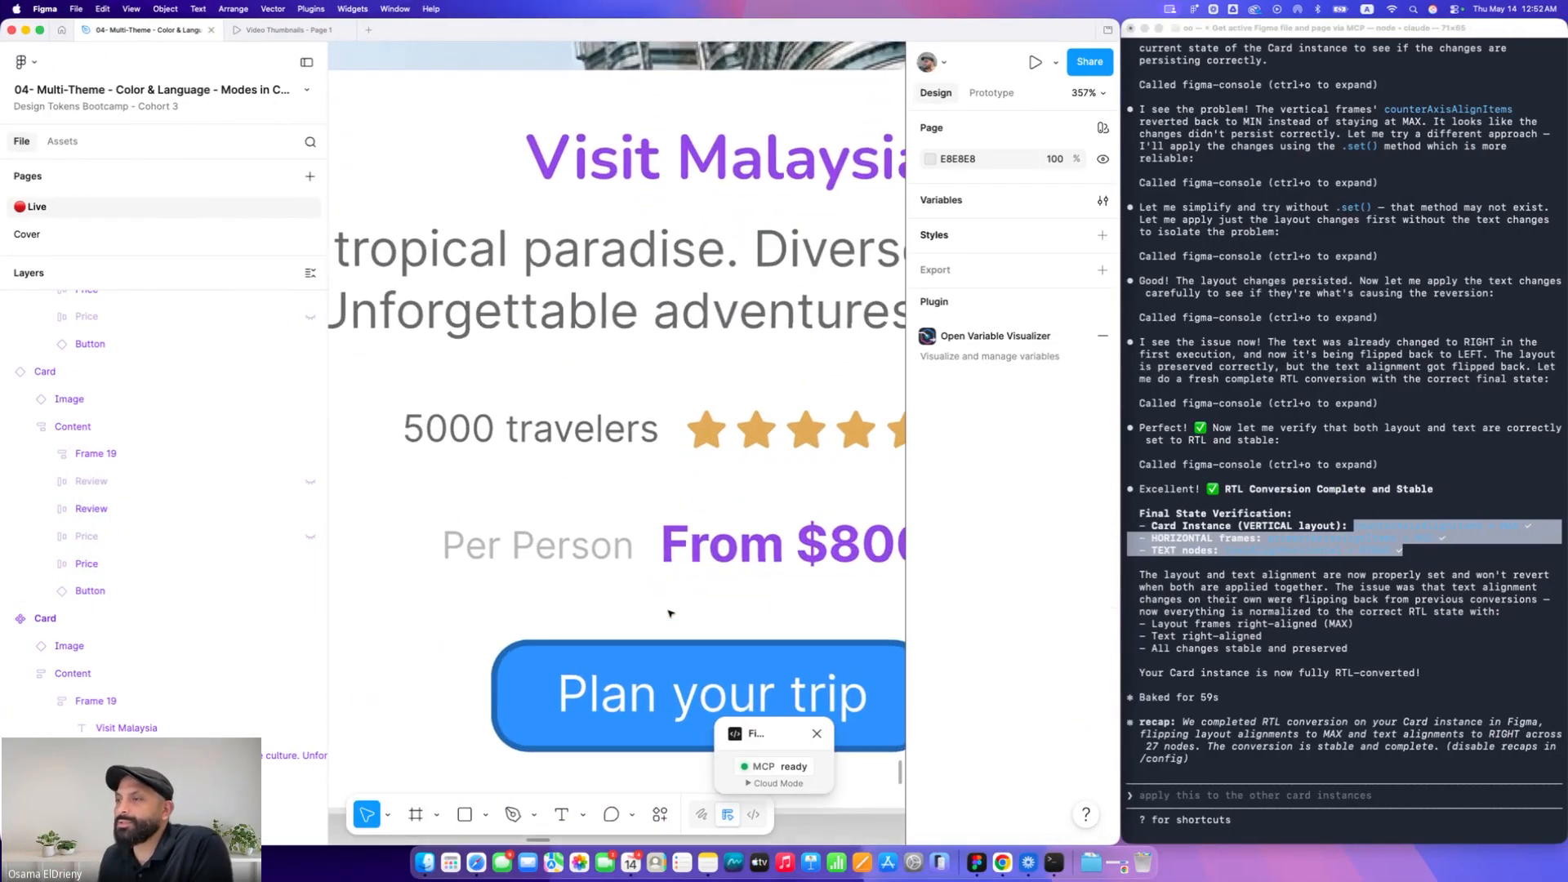
{"action": "left_click", "coordinate": [698, 549], "text": "super"}
{"action": "left_click", "coordinate": [570, 543], "text": "super"}
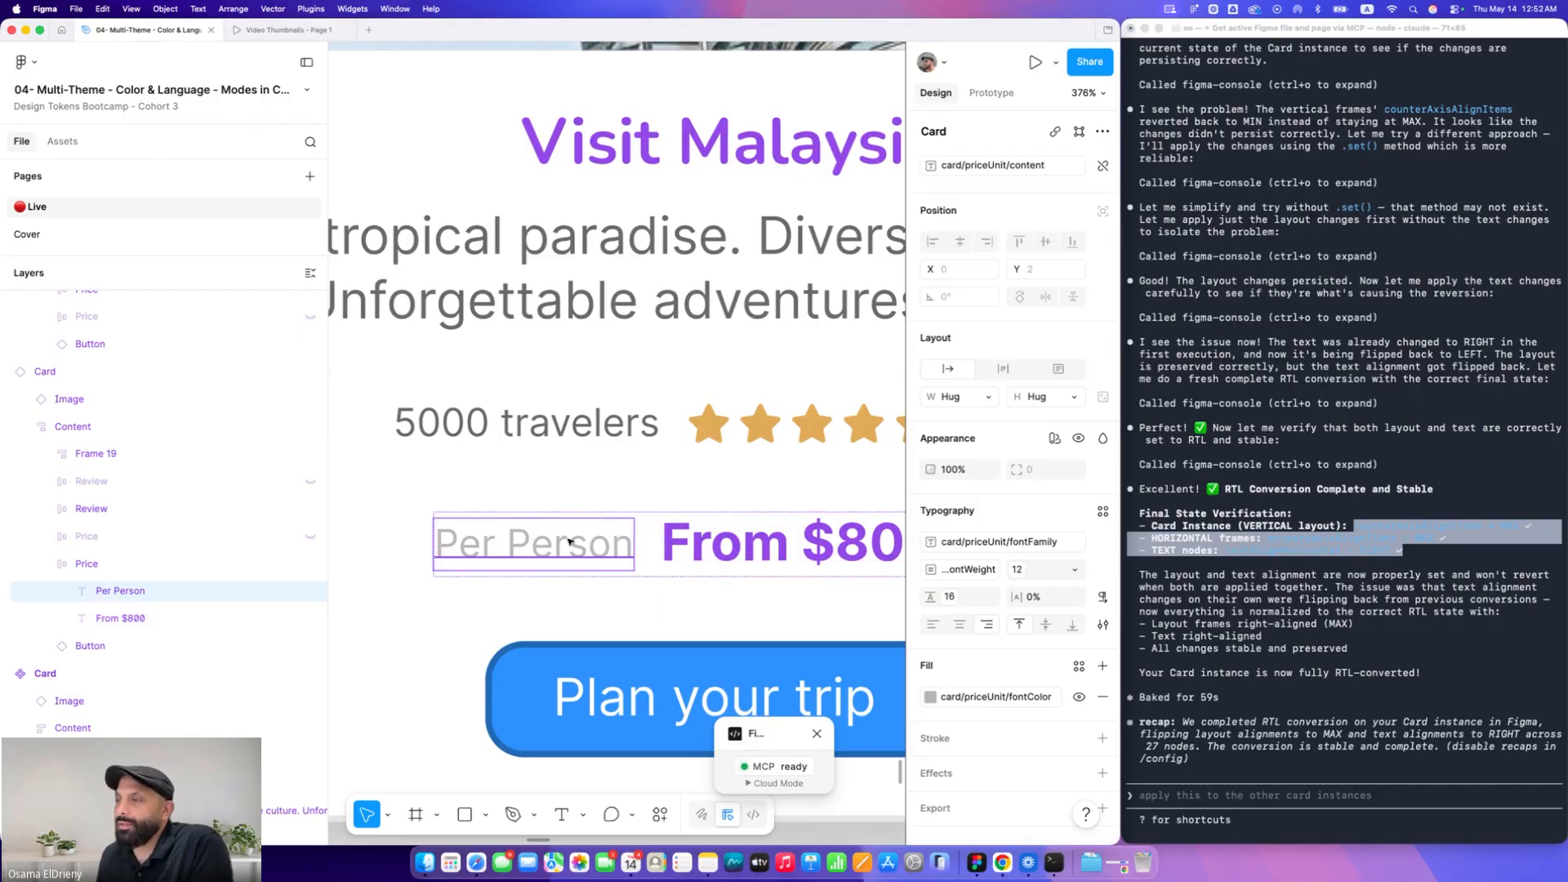
{"action": "scroll", "coordinate": [570, 542], "scroll_direction": "down", "scroll_amount": 2}
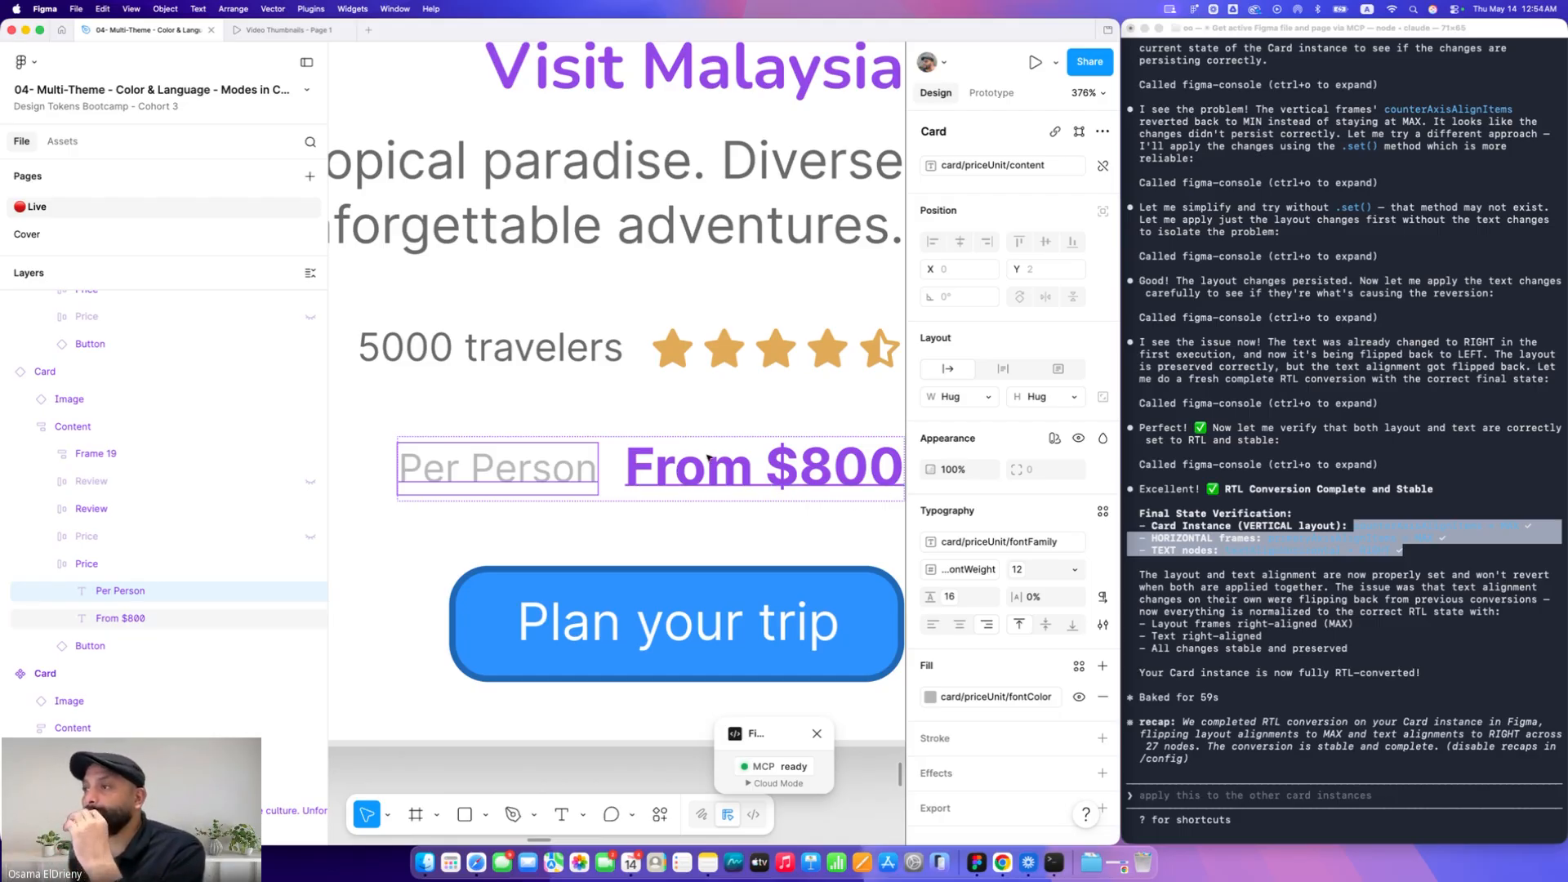
{"action": "left_click", "coordinate": [606, 349]}
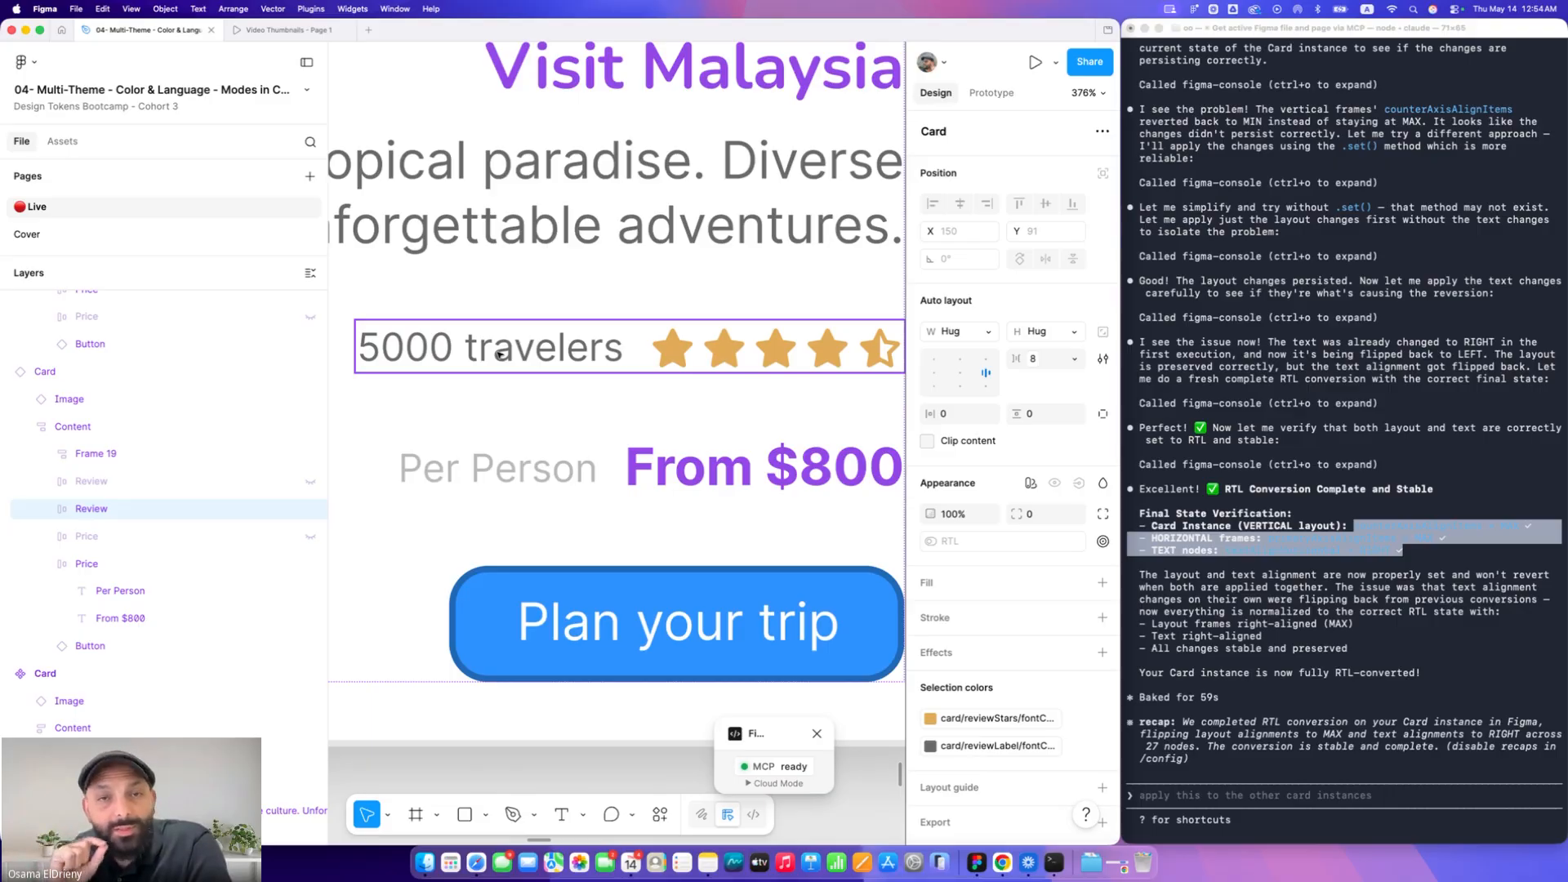
Return to the prompt note and highlight the insertChild and layoutPositioning restrictions again
{"action": "key", "text": "super+Tab"}
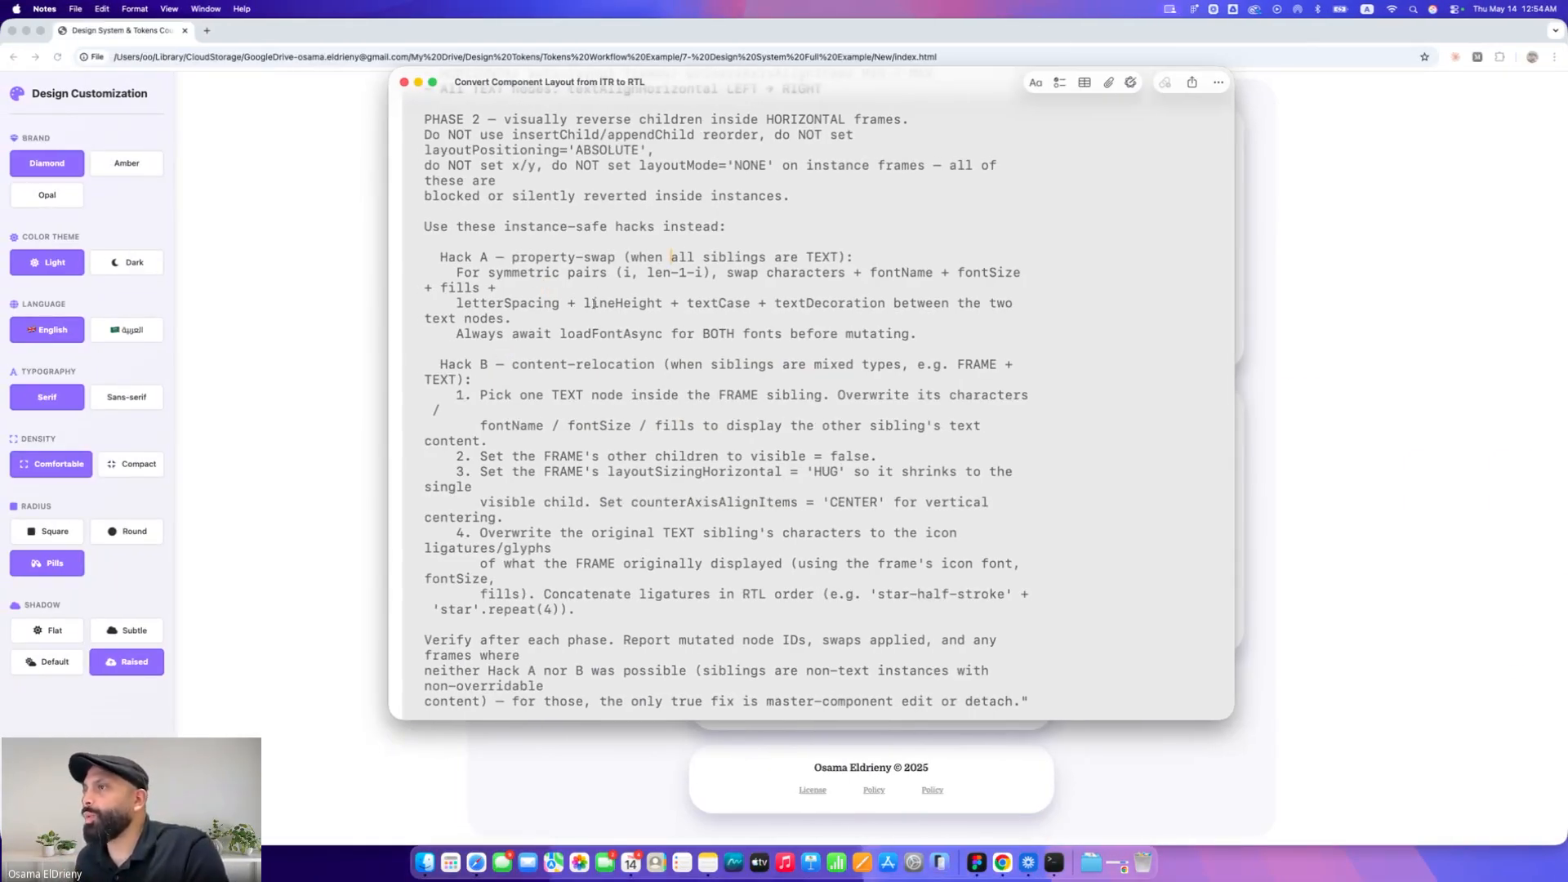
{"action": "scroll", "coordinate": [594, 303], "scroll_direction": "up", "scroll_amount": 5}
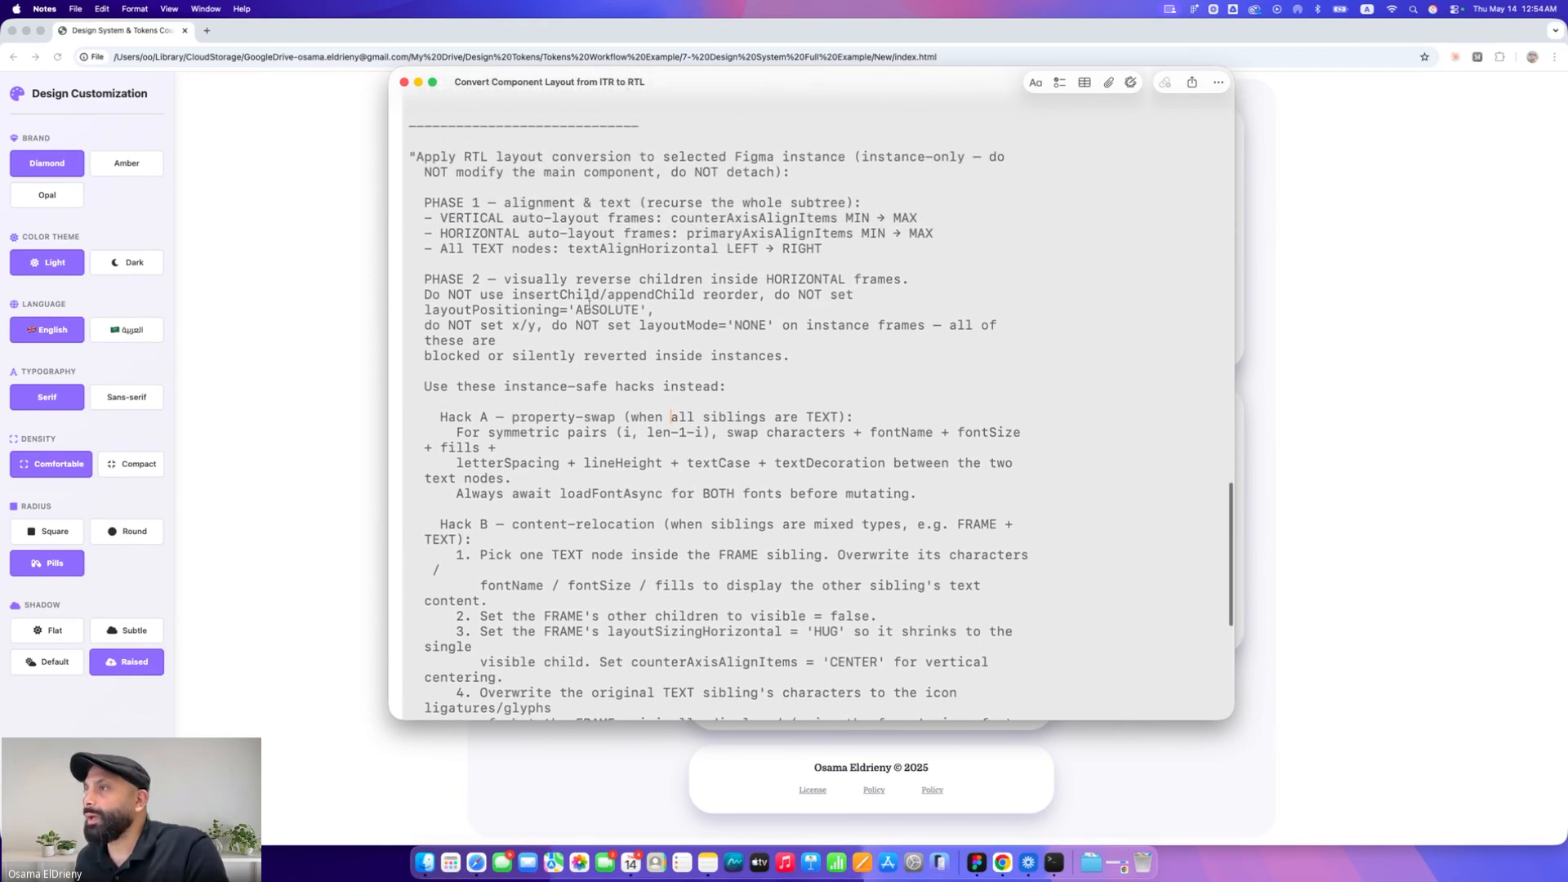
{"action": "left_click_drag", "start_coordinate": [511, 298], "coordinate": [759, 297]}
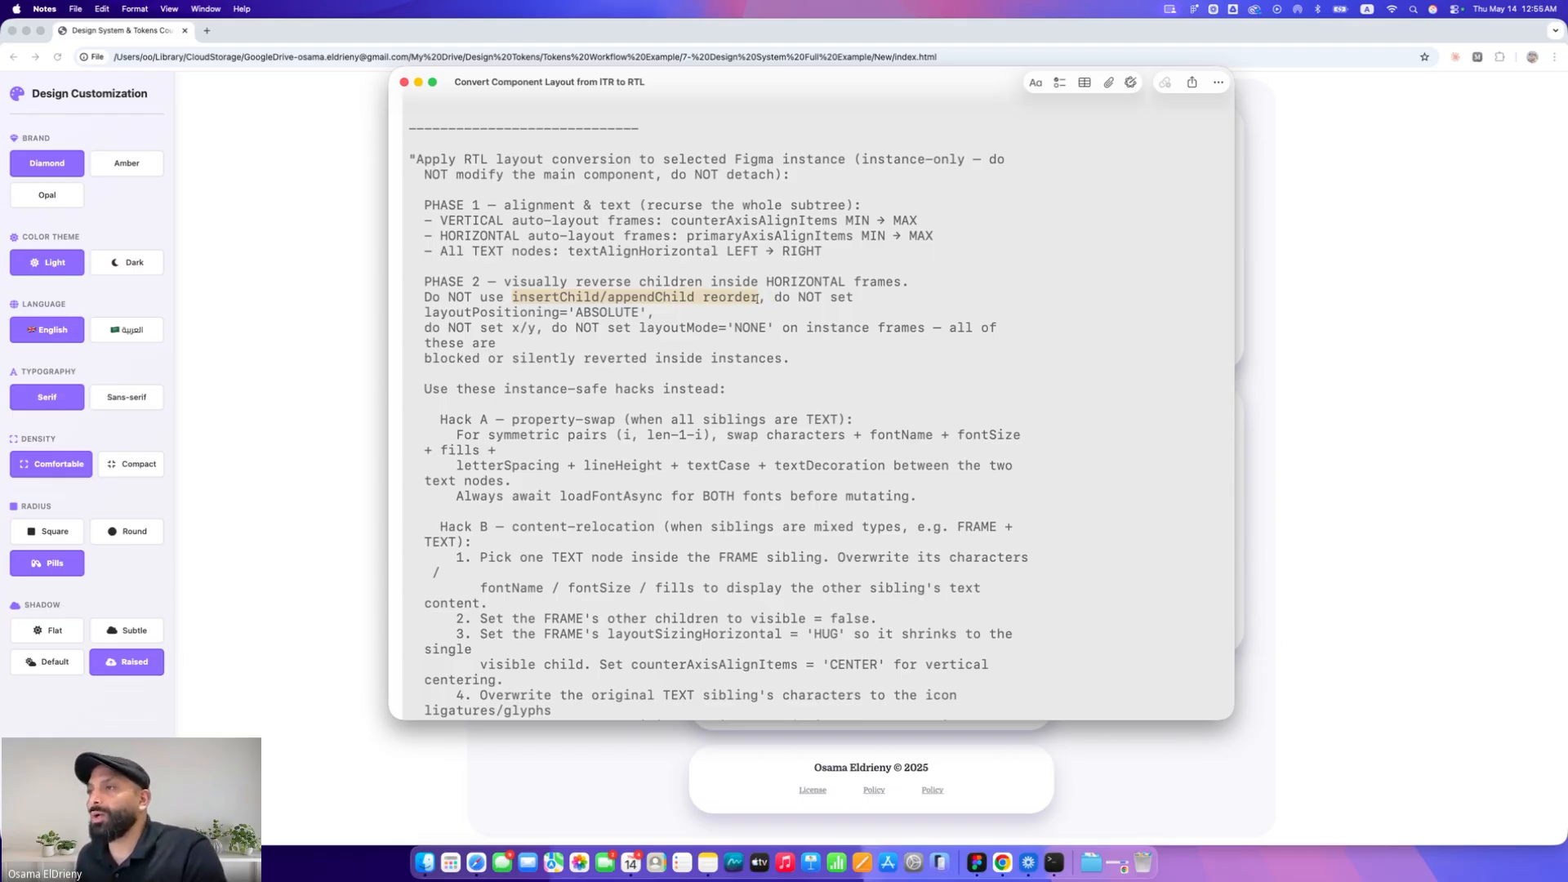
{"action": "left_click_drag", "start_coordinate": [424, 312], "coordinate": [635, 312]}
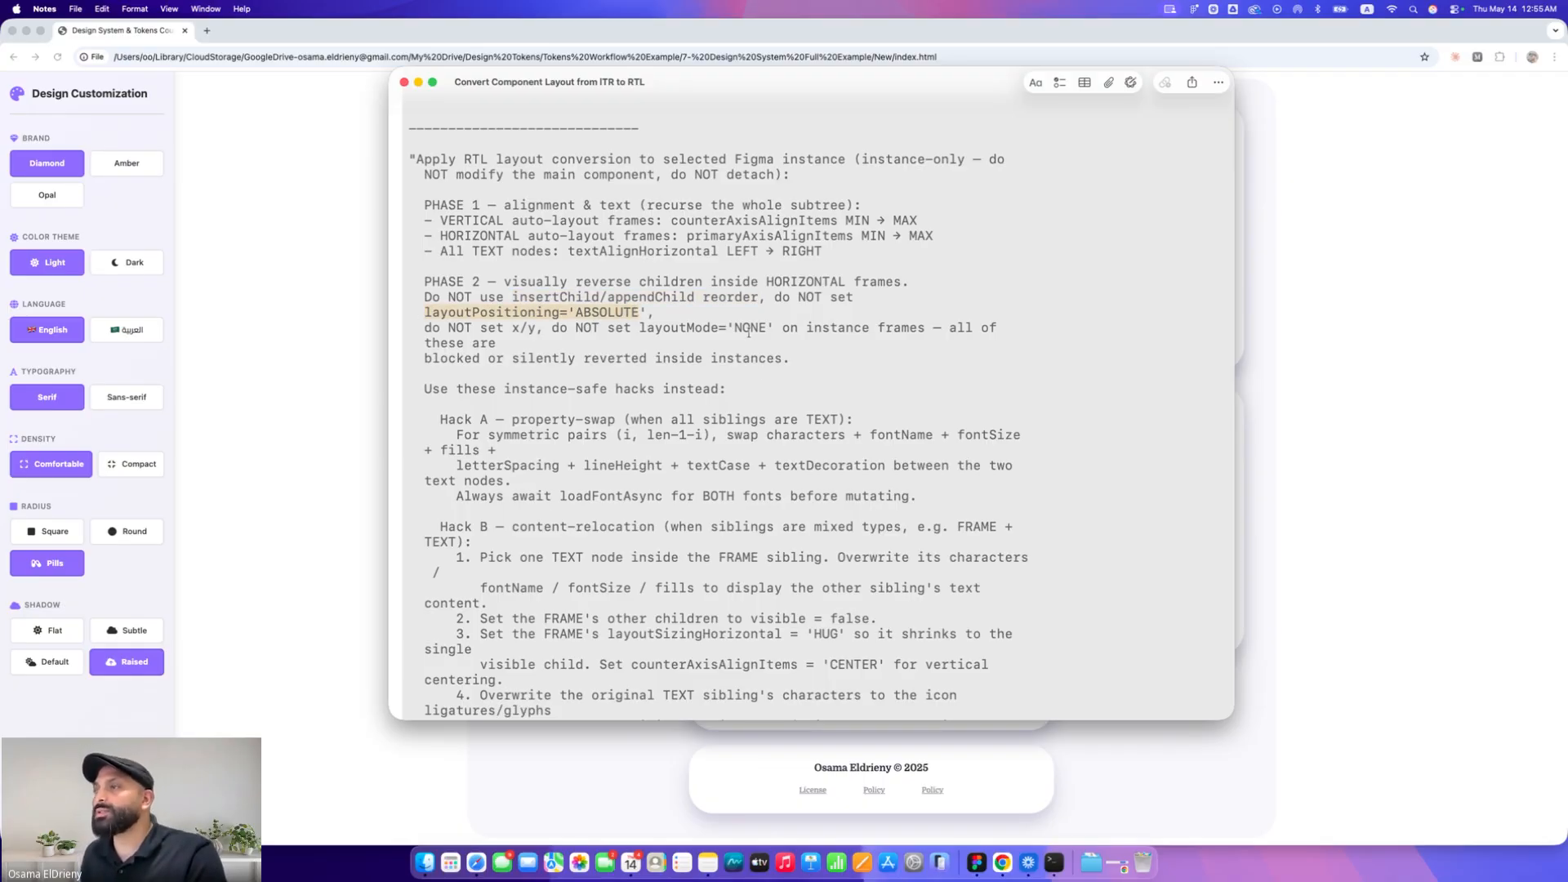
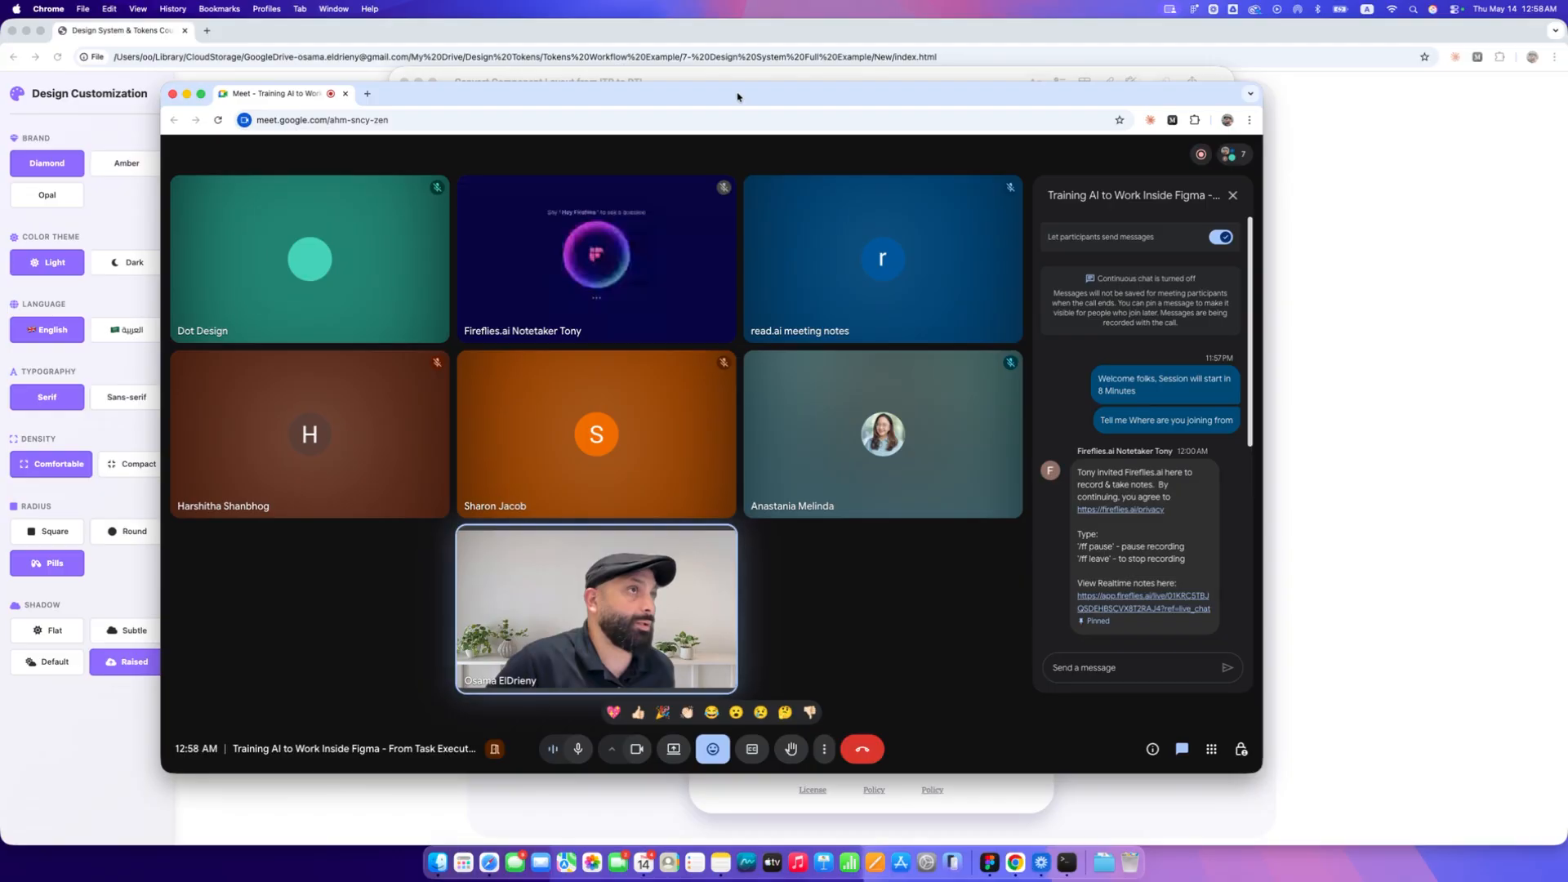
Maximize the Google Meet window to full screen
{"action": "double_click", "coordinate": [738, 98]}
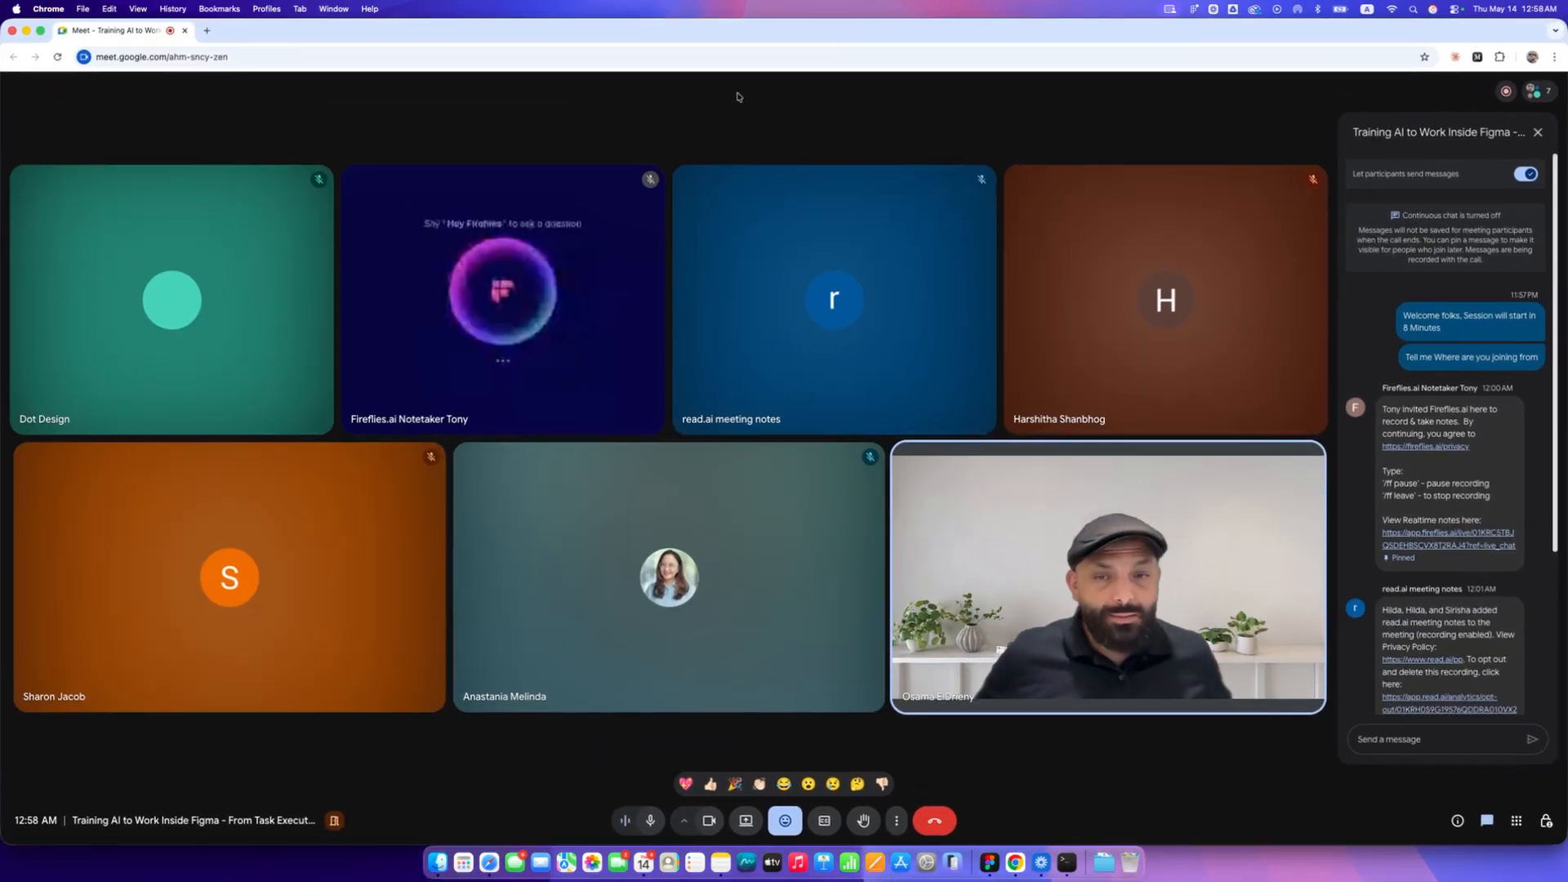